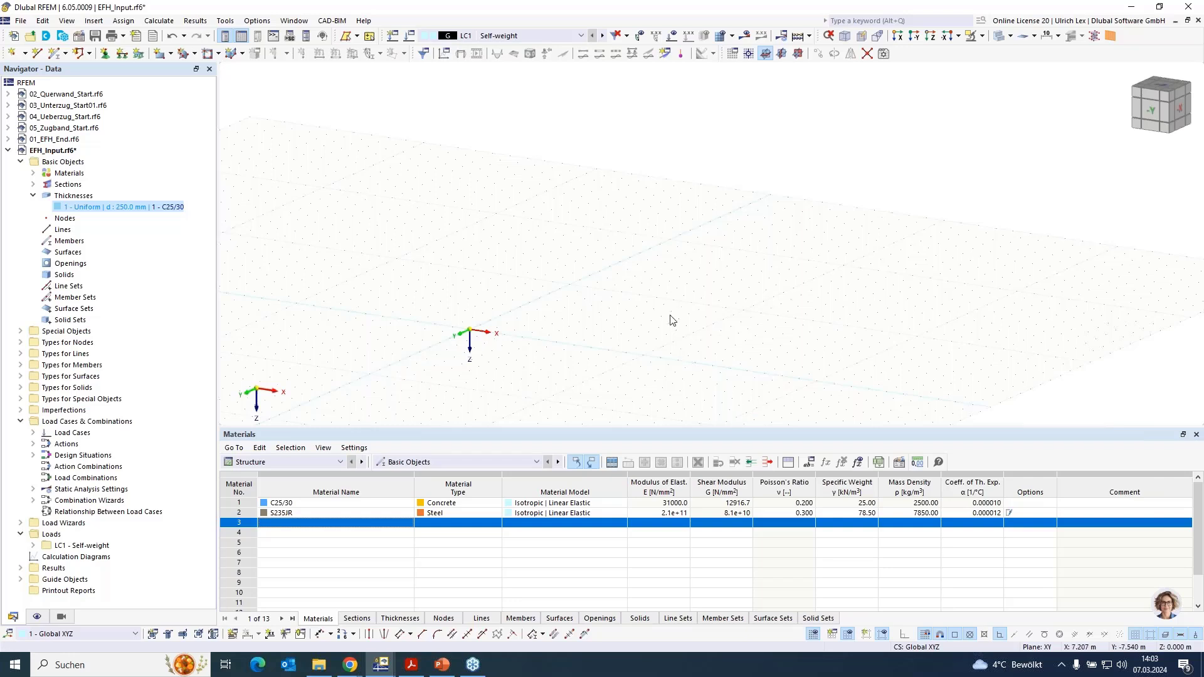
- Review which analysis and design add-ons are activated in the base data of the EFH_Input model
scroll(673, 318, "down", 1)
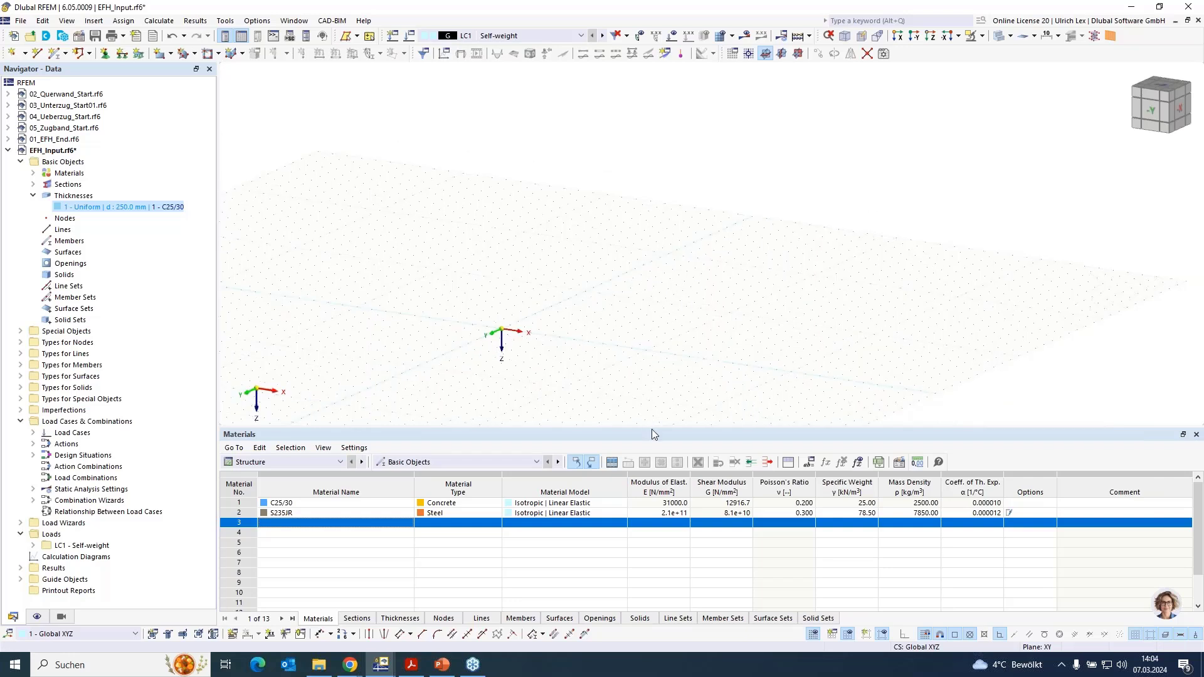
left_click_drag(654, 428, 653, 500)
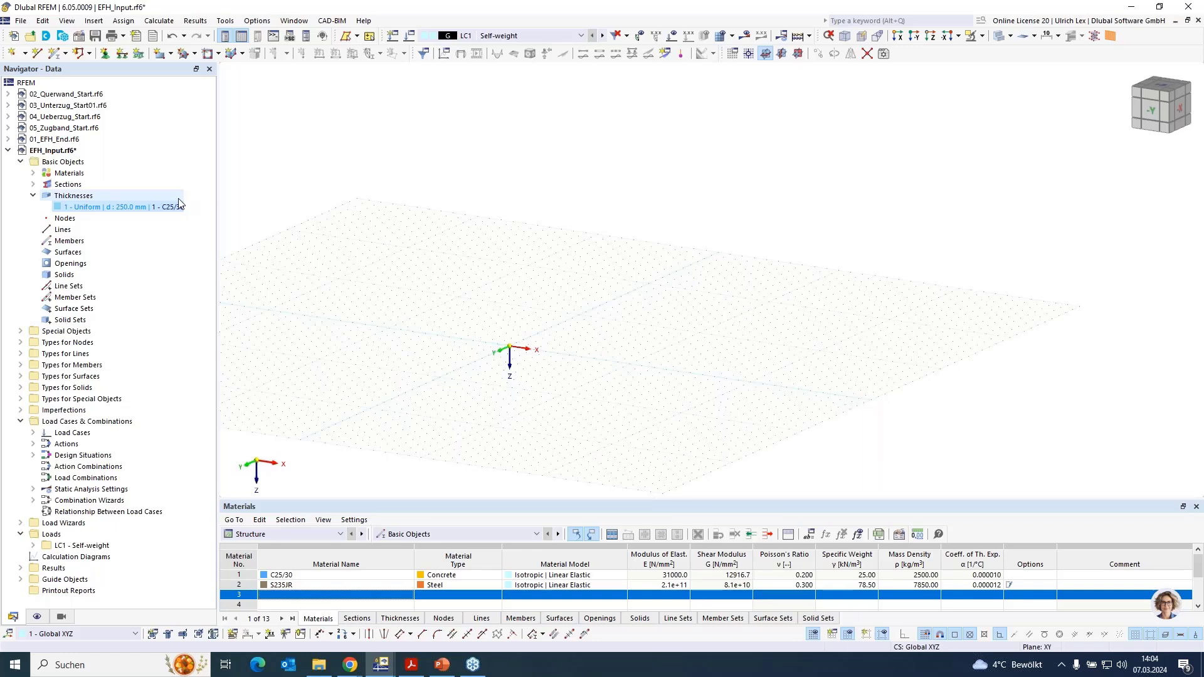
right_click(59, 154)
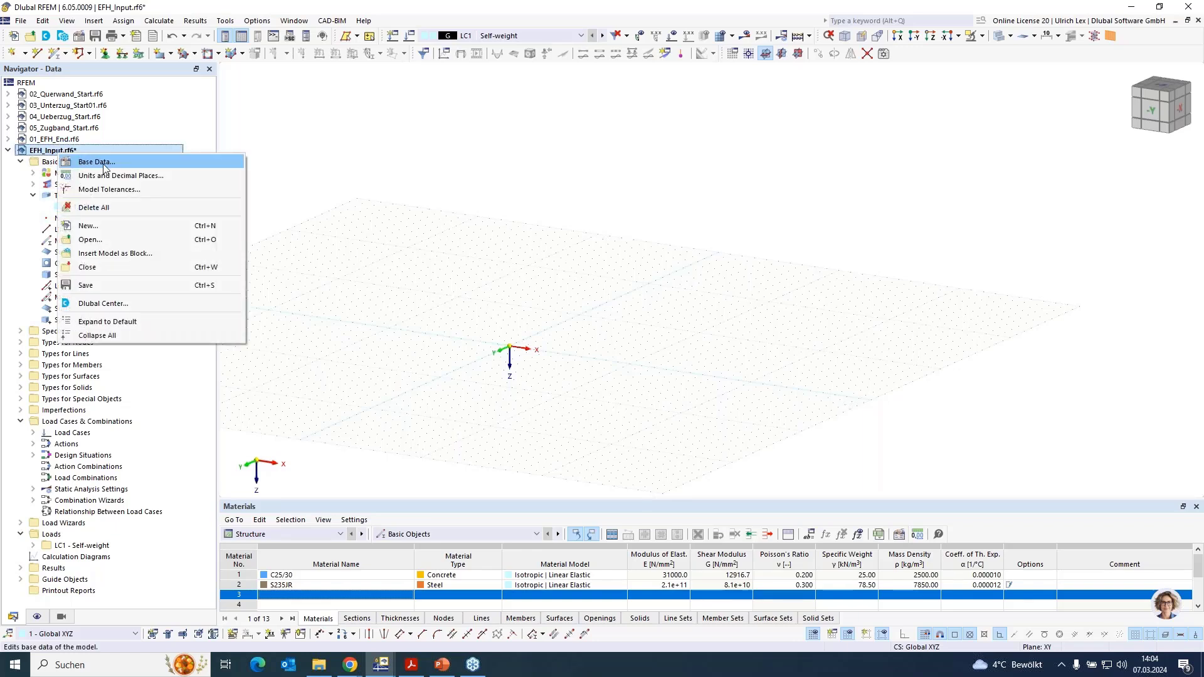
left_click(100, 162)
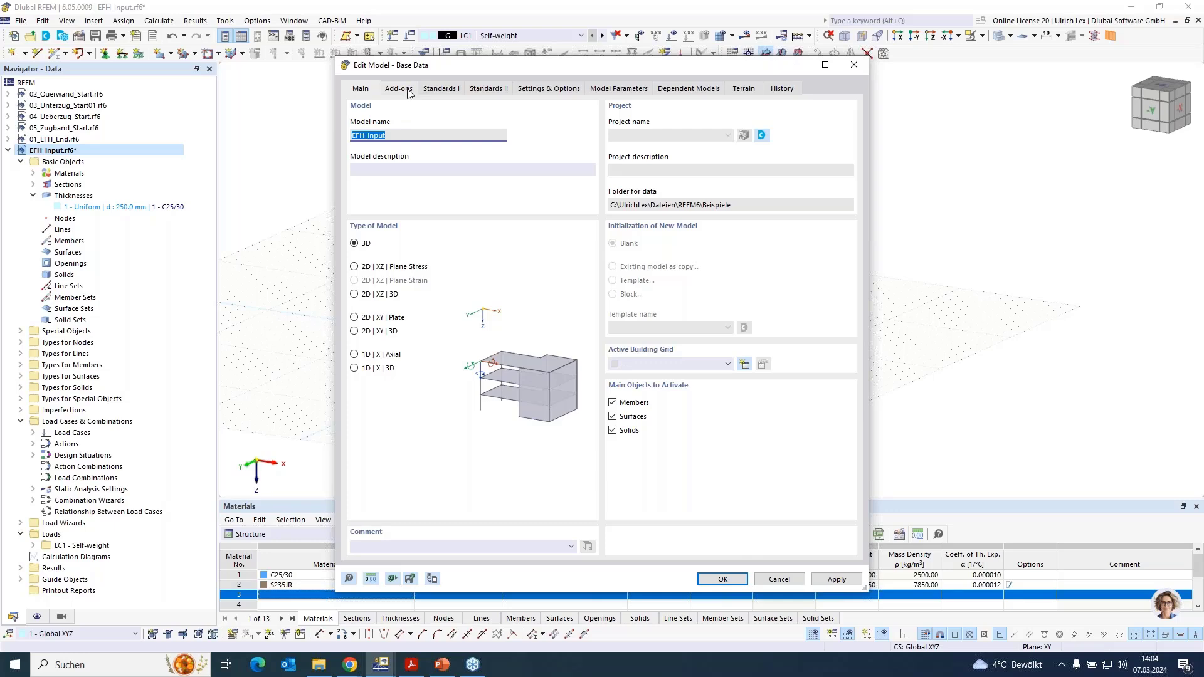
left_click(397, 94)
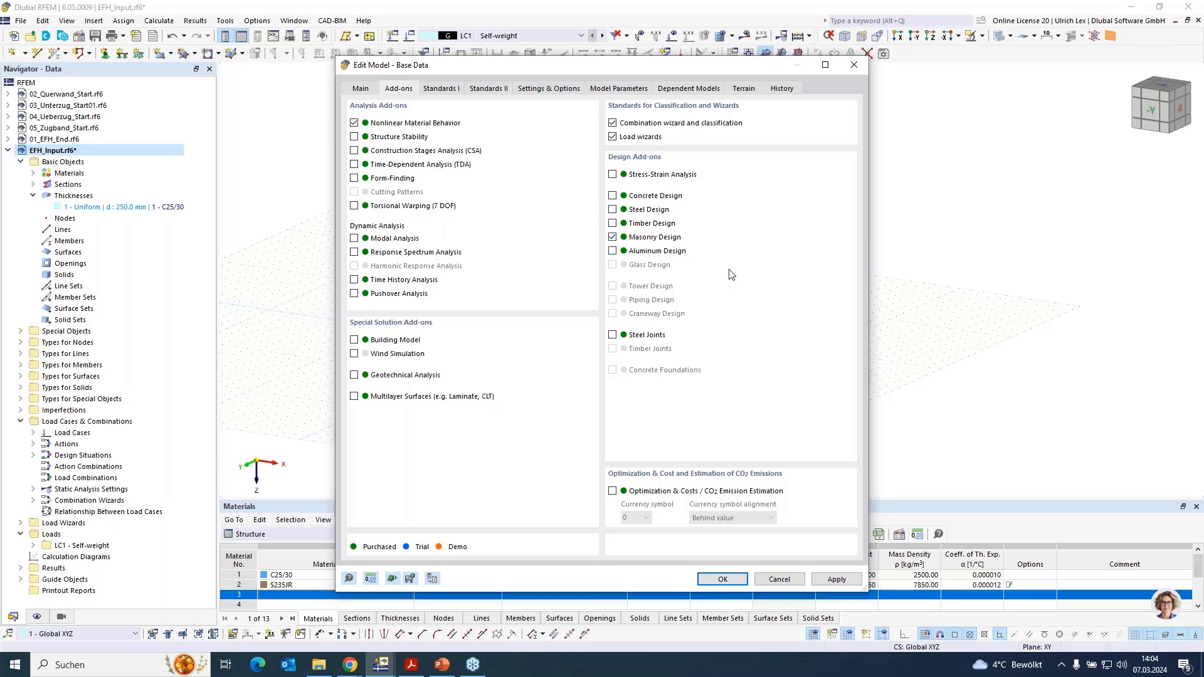
left_click(780, 579)
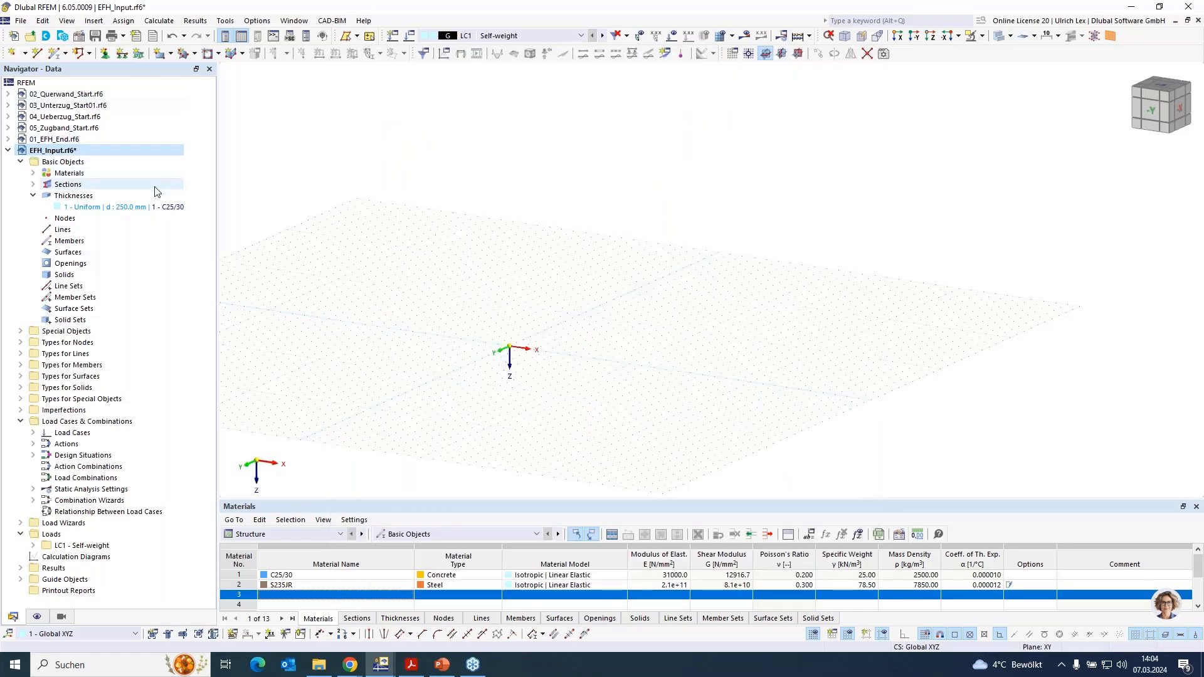
- Create a new material from Wienerberger's mortared masonry series, Porotherm 38 Plan, Thin Layer Mortar 1-3 mm, with the Orthotropic | Masonry | Plastic (Surfaces) model
right_click(63, 175)
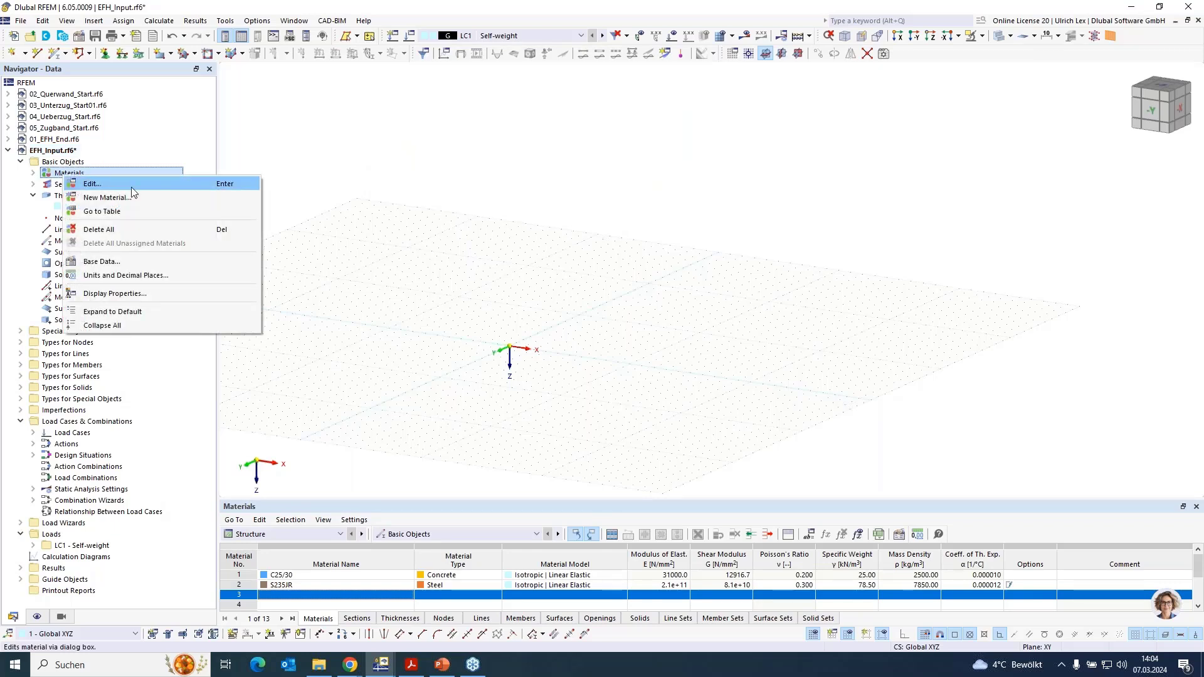
left_click(125, 196)
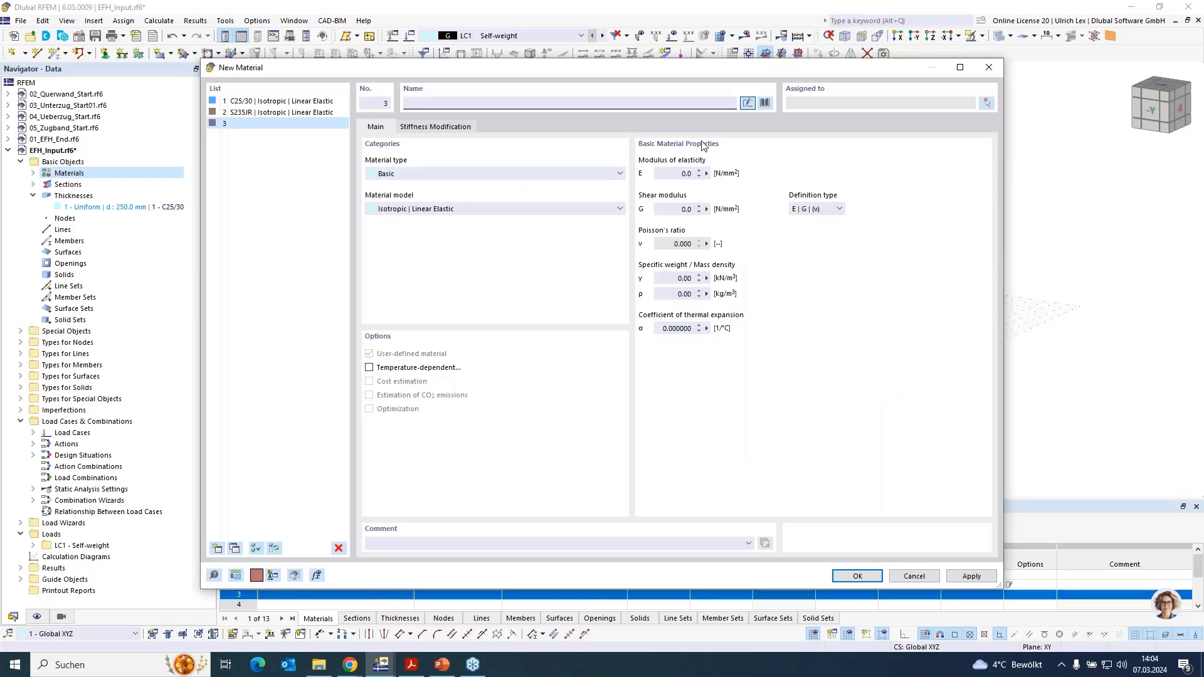
left_click(764, 104)
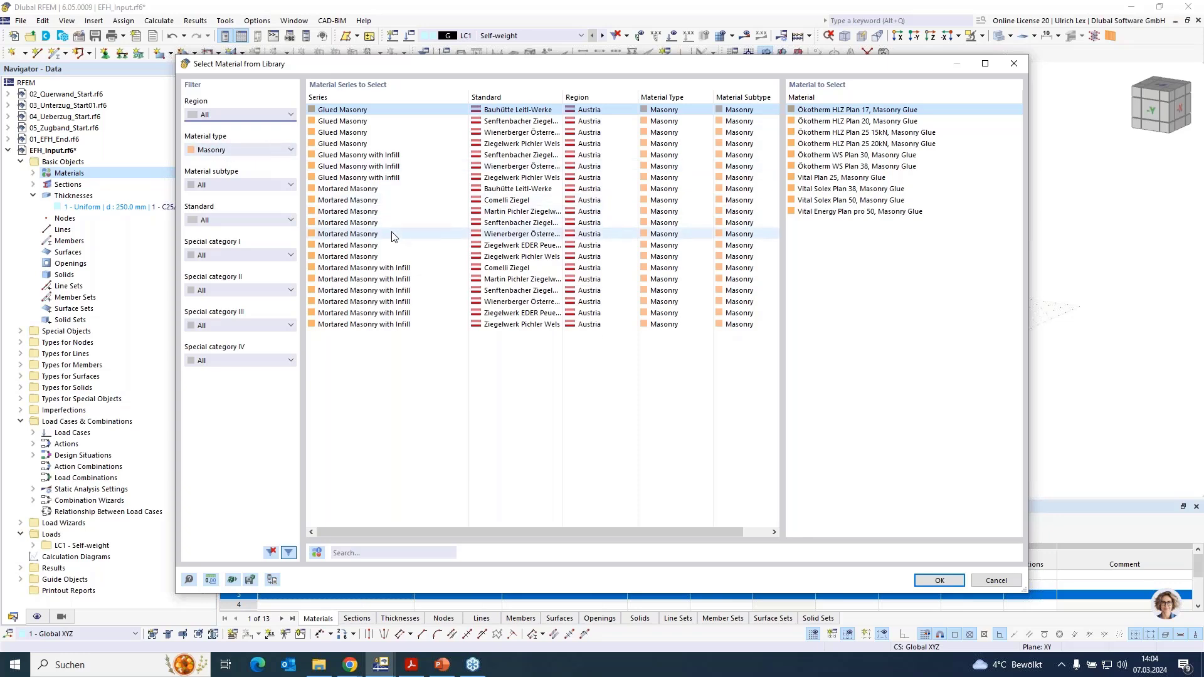
left_click(661, 234)
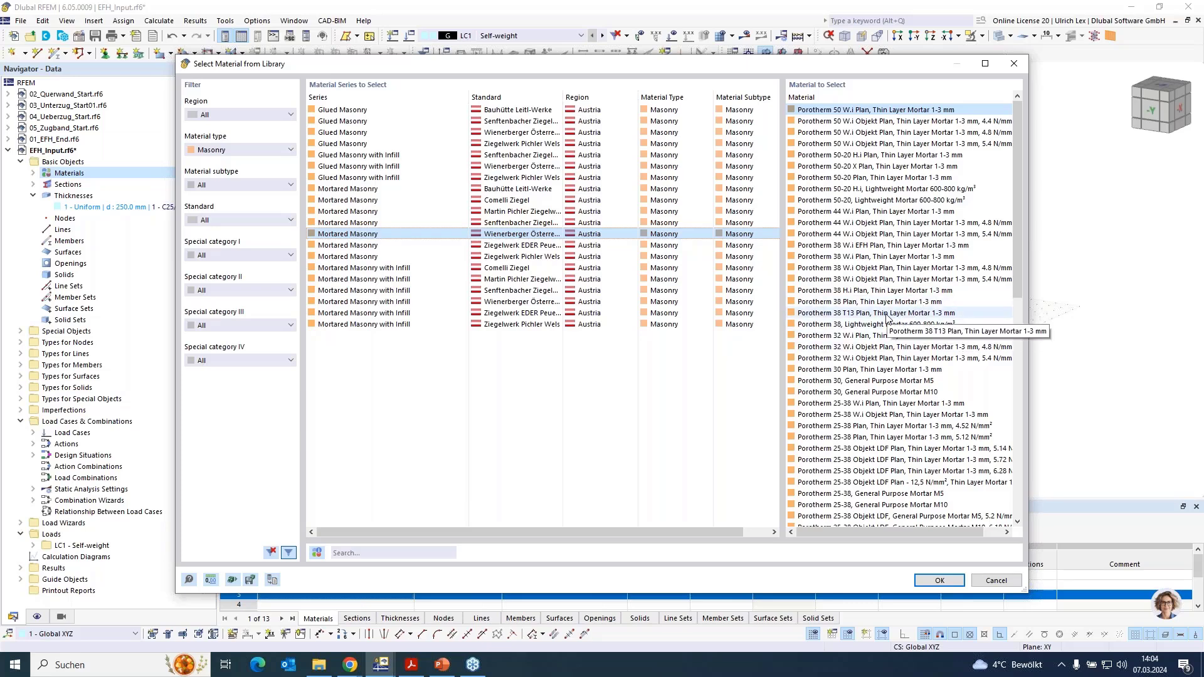
left_click(834, 302)
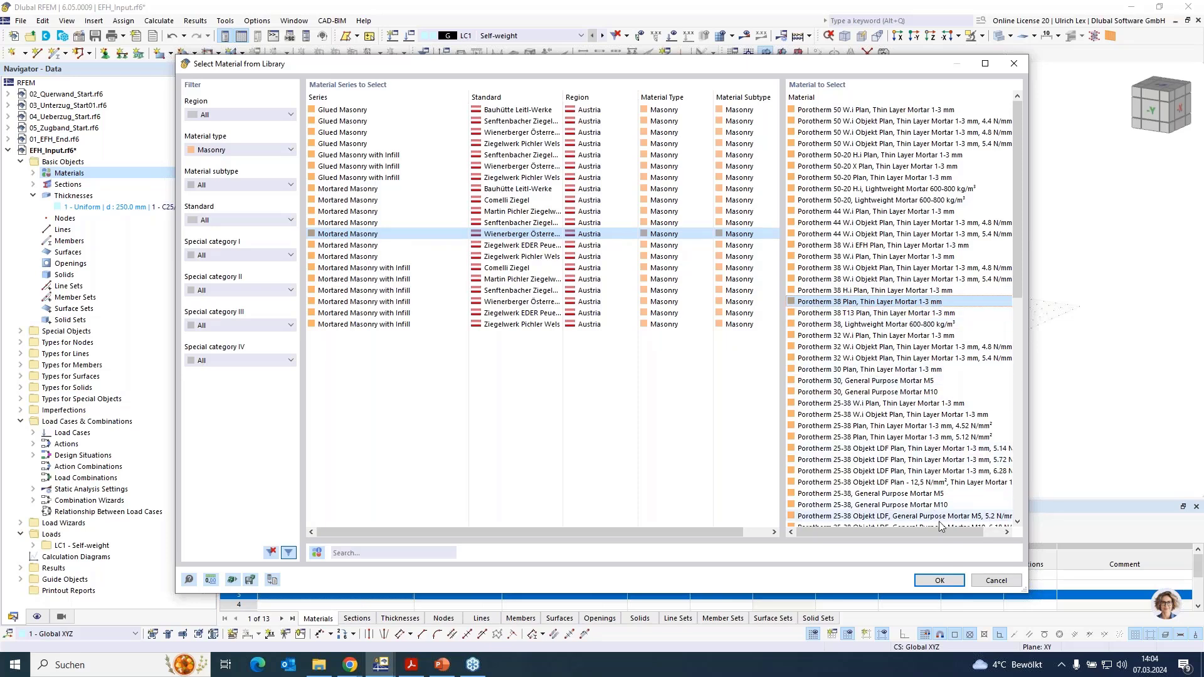
left_click(944, 580)
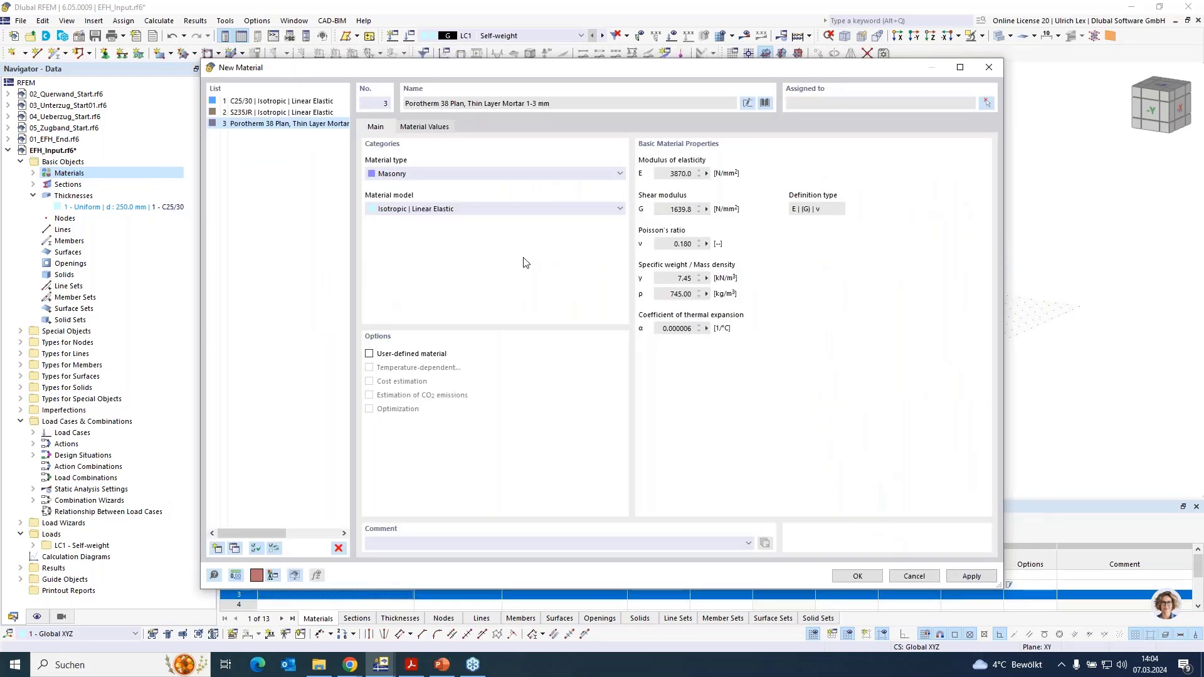
left_click(521, 213)
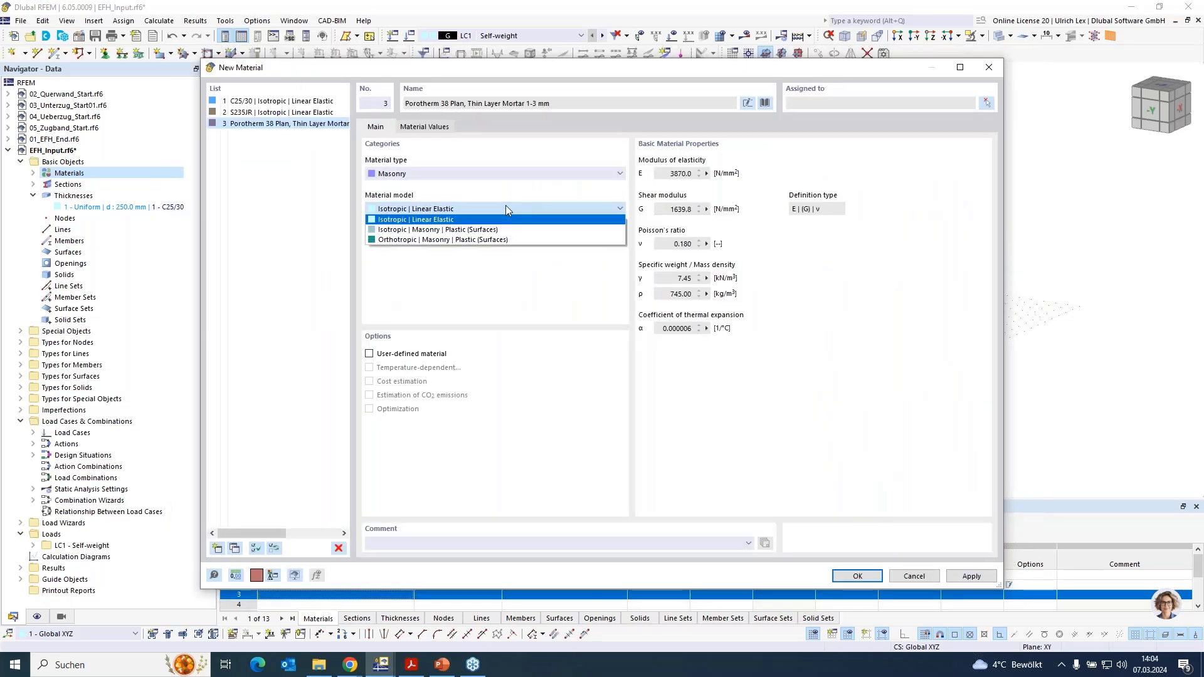
left_click(387, 242)
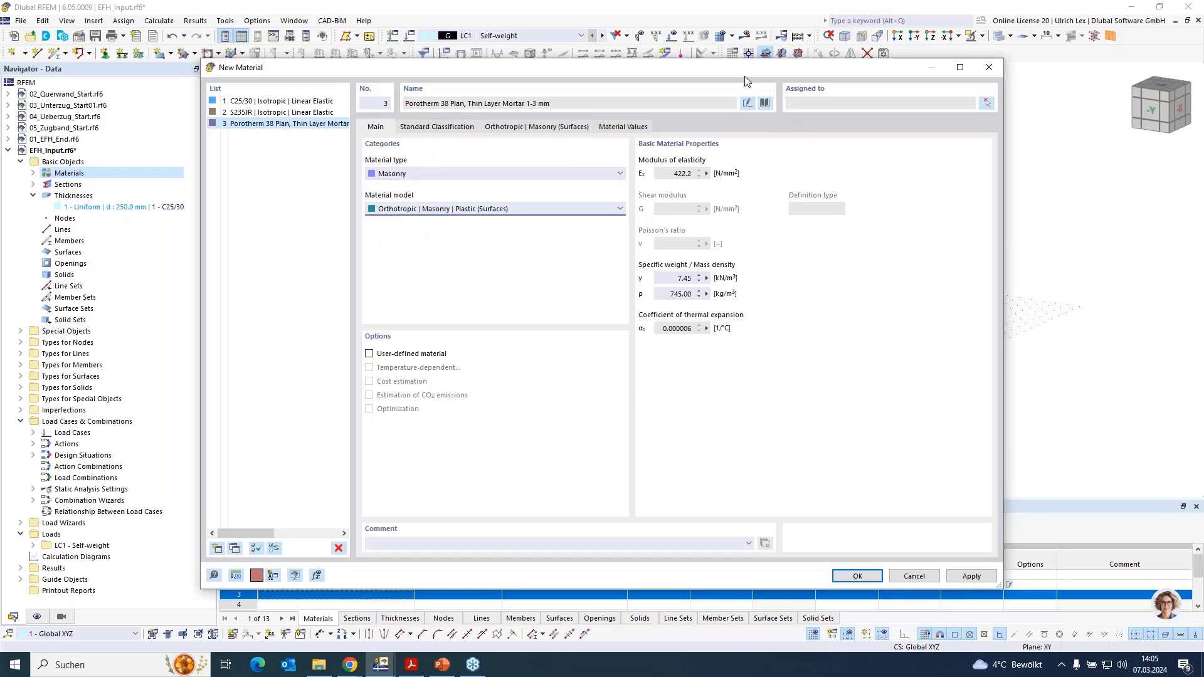
- Examine the Porotherm 38 Plan's standard classification, including grouping and mortar options, and its orthotropic masonry stiffness and strength parameters
left_click(441, 129)
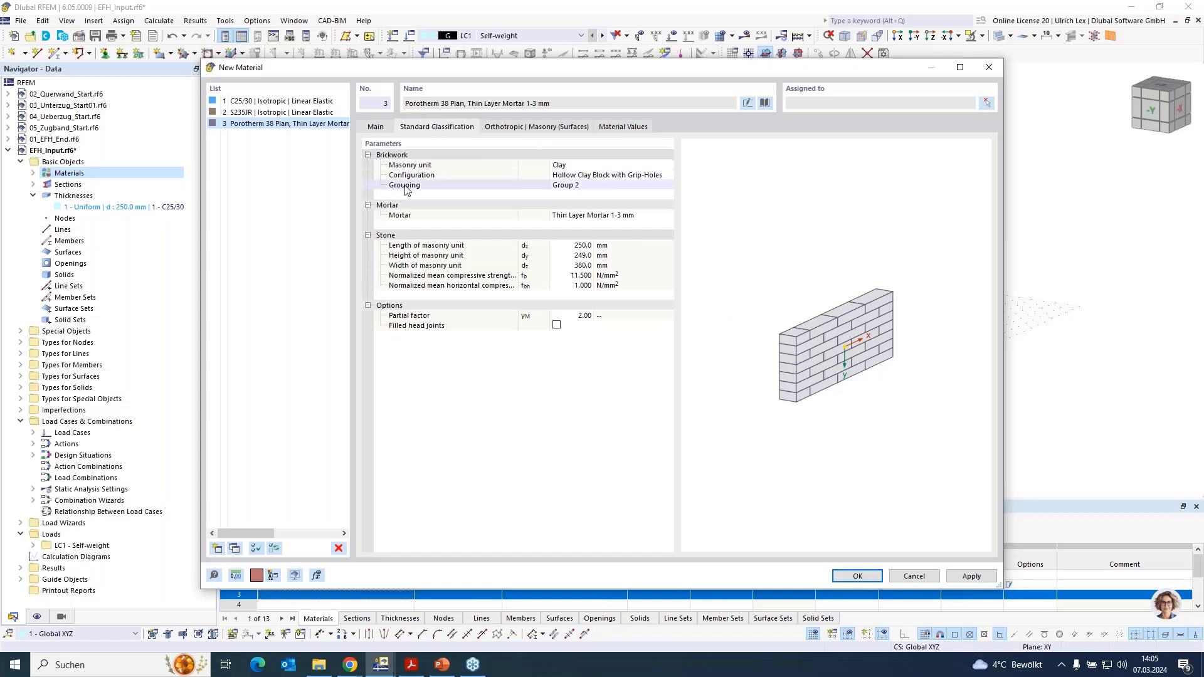
left_click(594, 187)
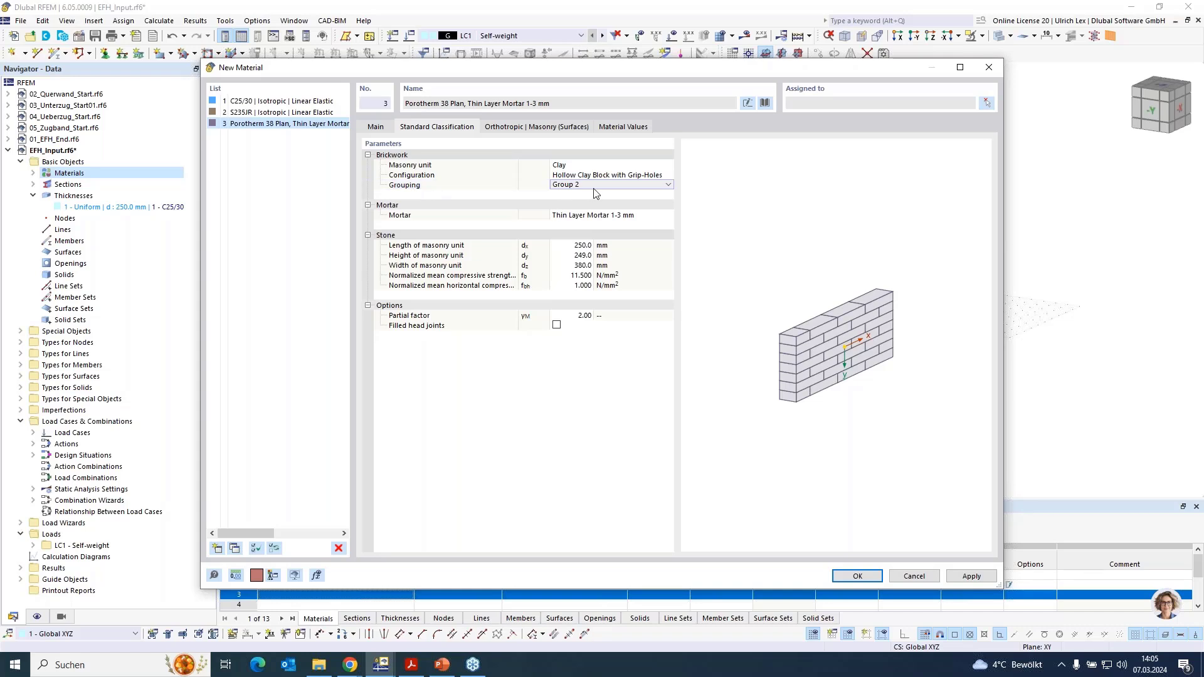
left_click(594, 186)
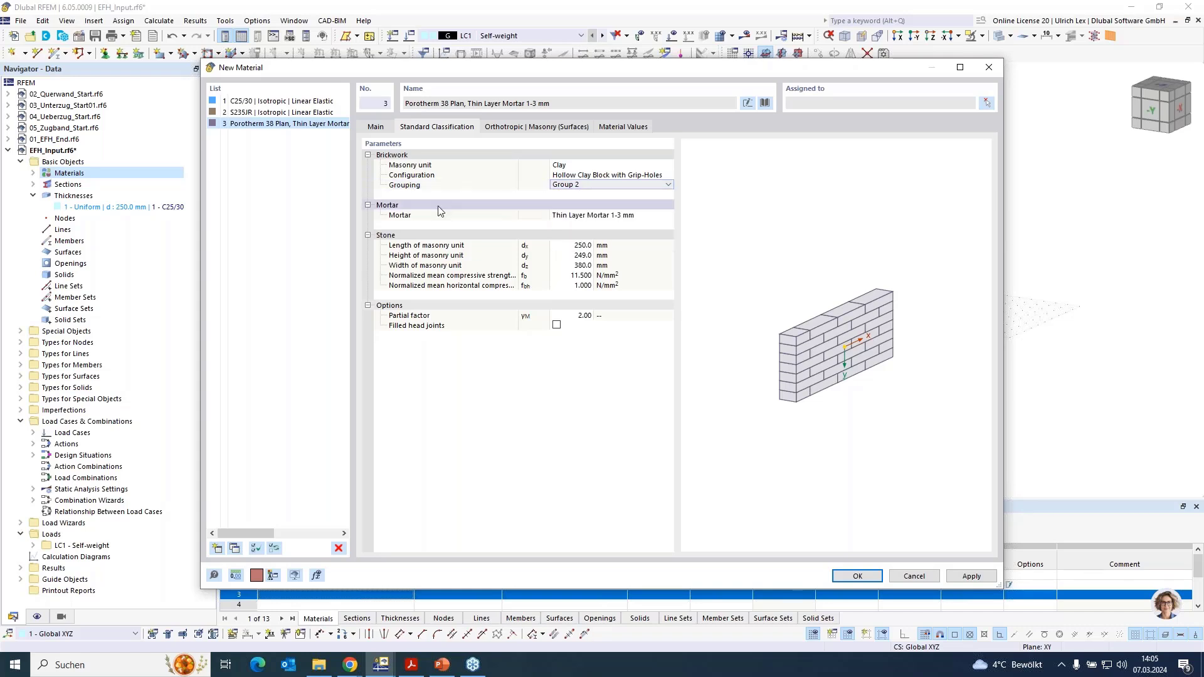
left_click(595, 219)
left_click(643, 219)
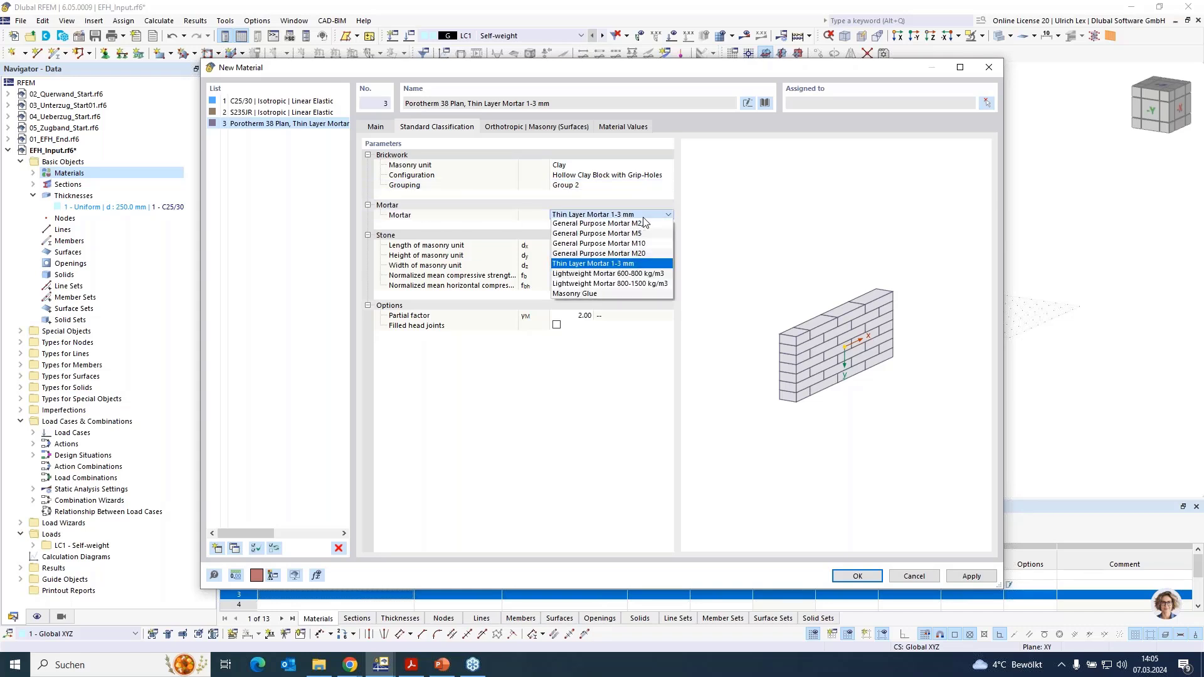
left_click(647, 219)
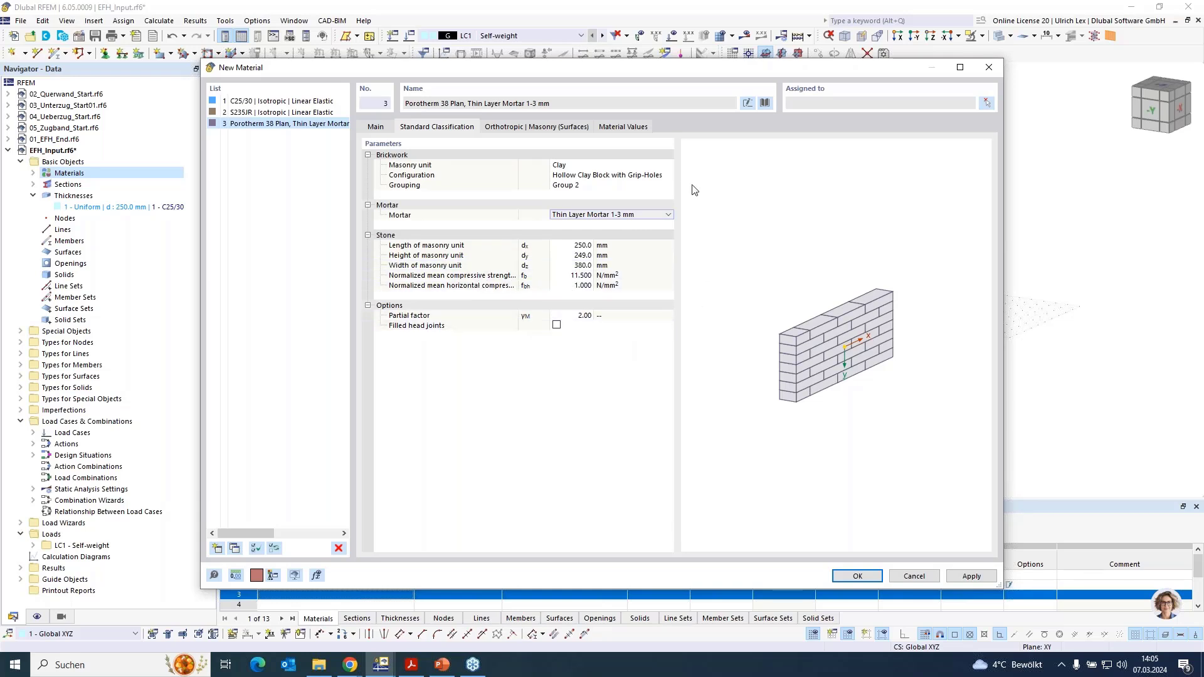
left_click(553, 128)
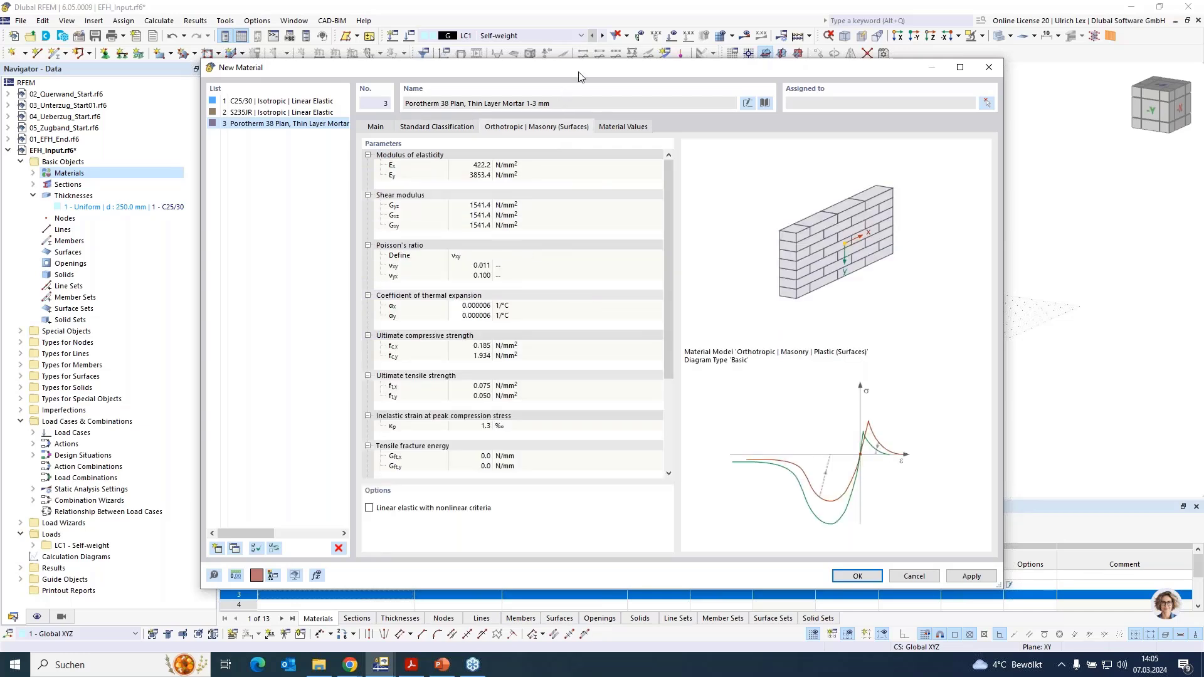
left_click_drag(578, 64, 569, 29)
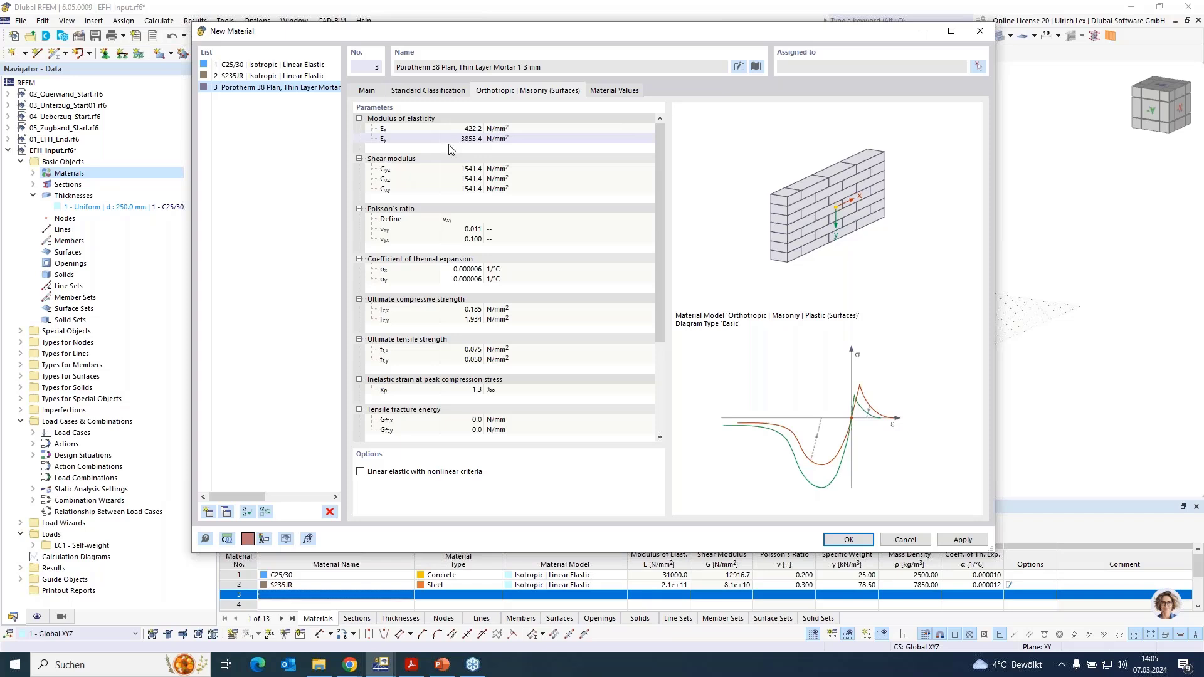
scroll(467, 235, "down", 1)
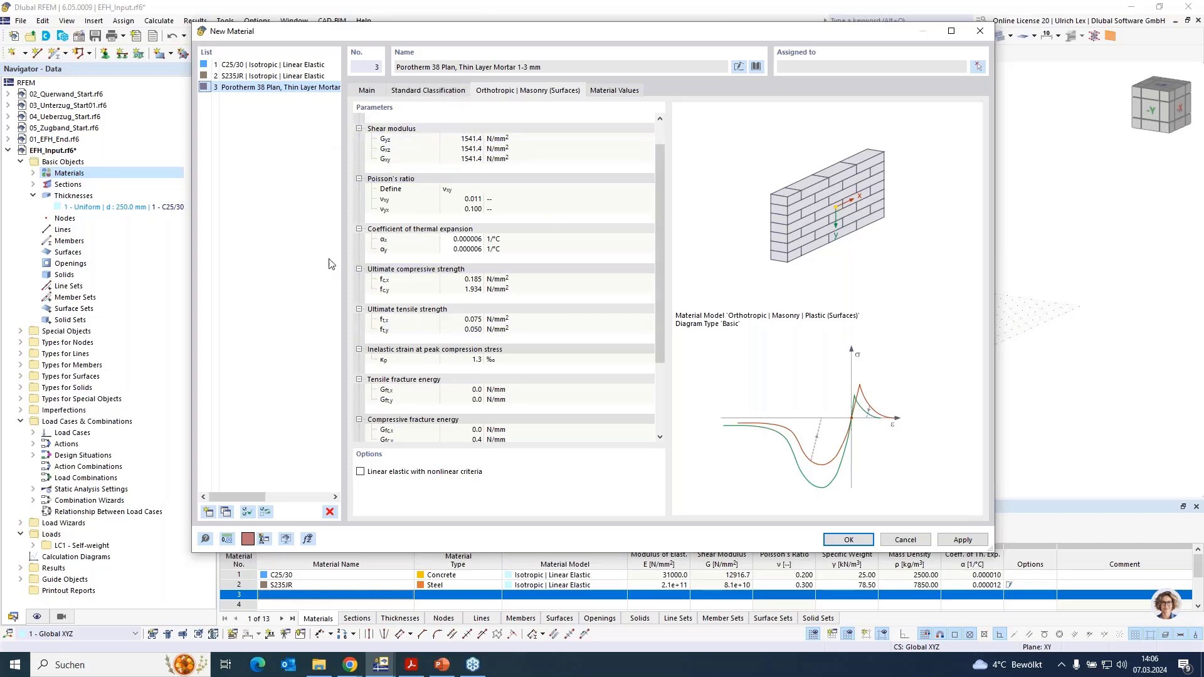
- Add another library material from Wienerberger's mortared masonry series, Porotherm 17-50 Plan, Thin Layer Mortar 1-3 mm, 5.61 N/mm², and confirm the new materials
left_click(207, 512)
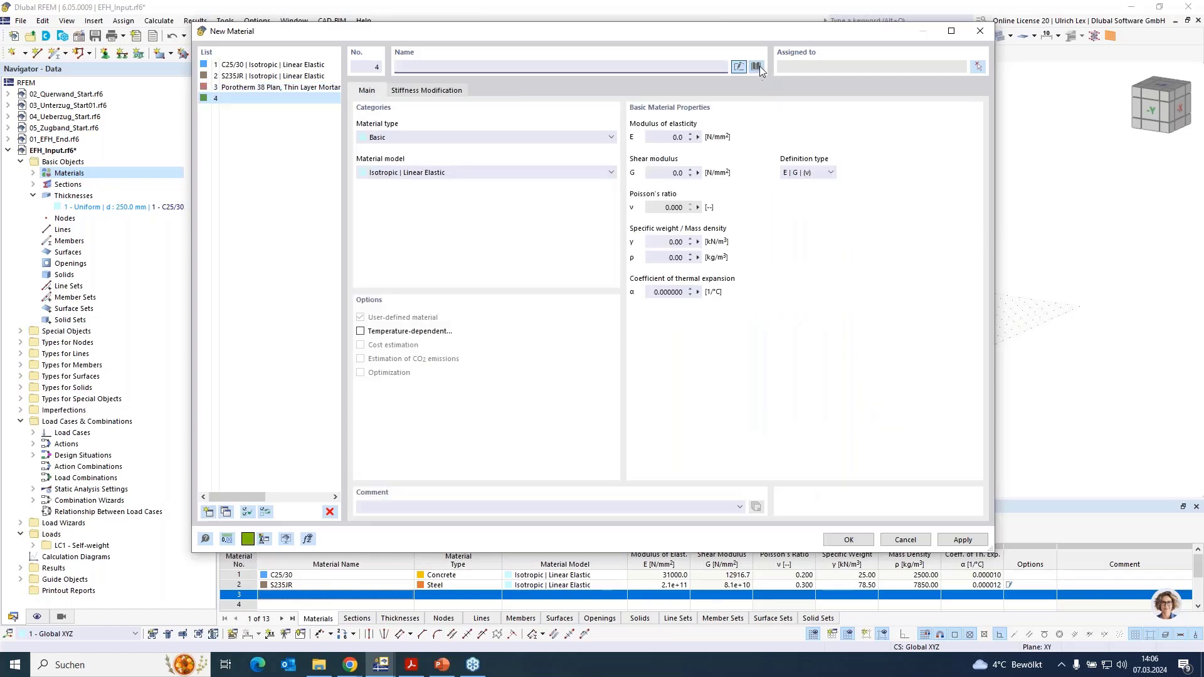
left_click(756, 67)
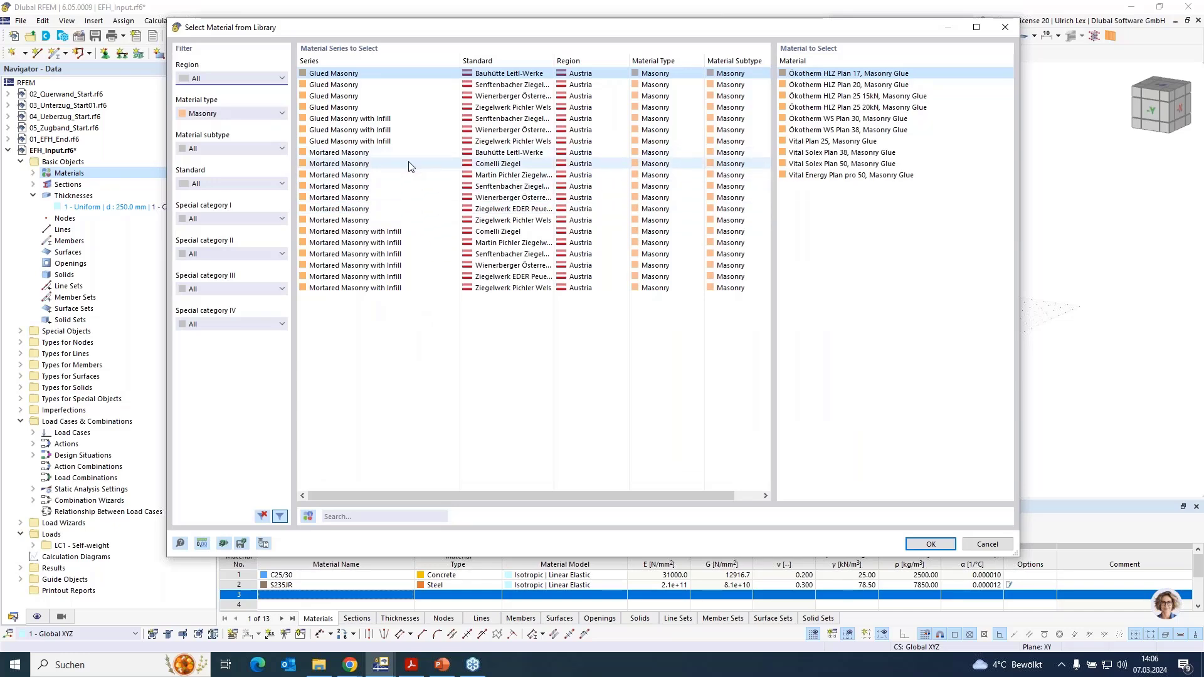
left_click(423, 197)
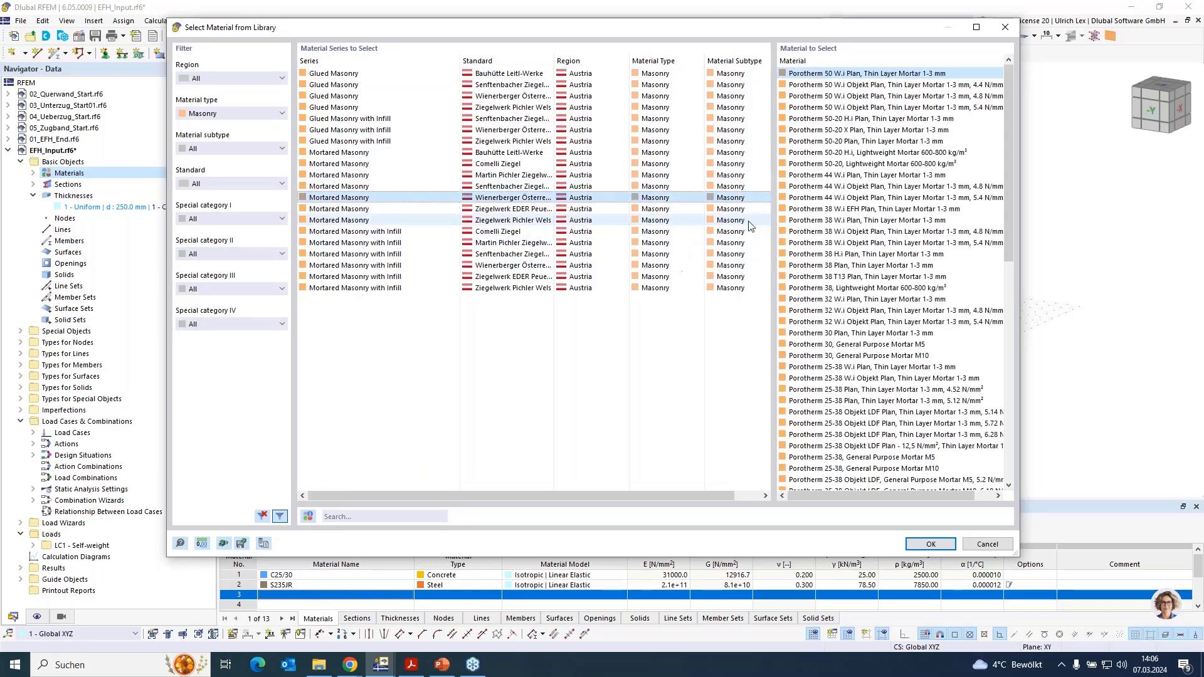
scroll(894, 310, "down", 8)
scroll(893, 314, "down", 1)
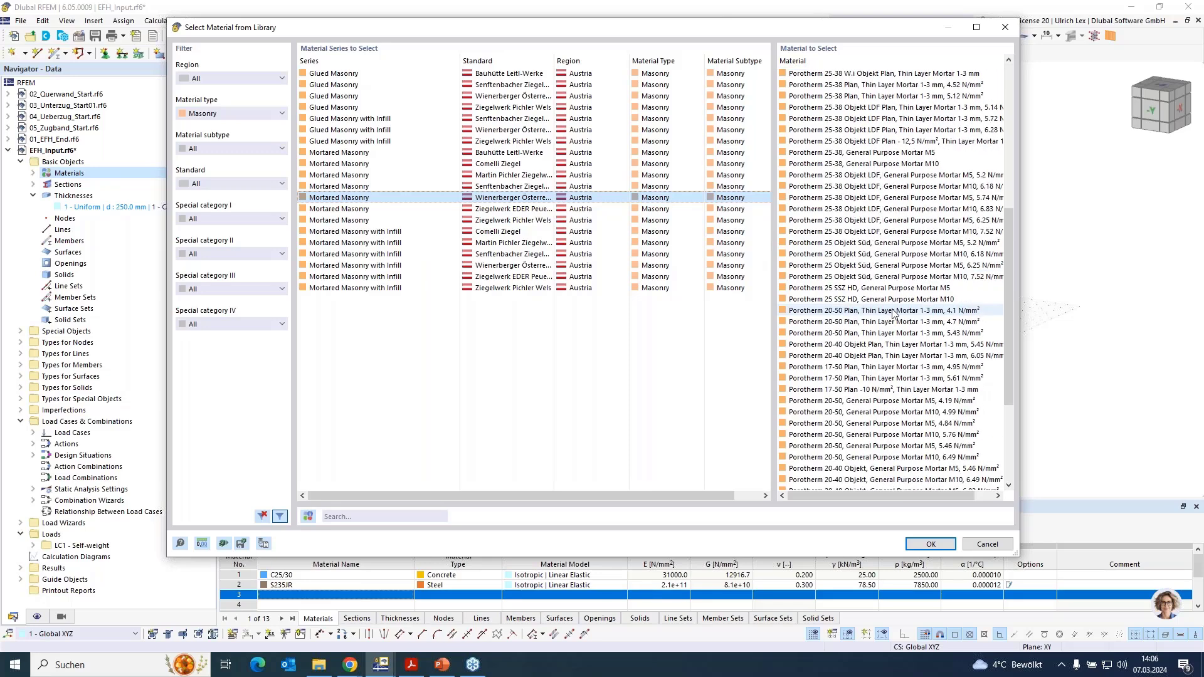
left_click(868, 379)
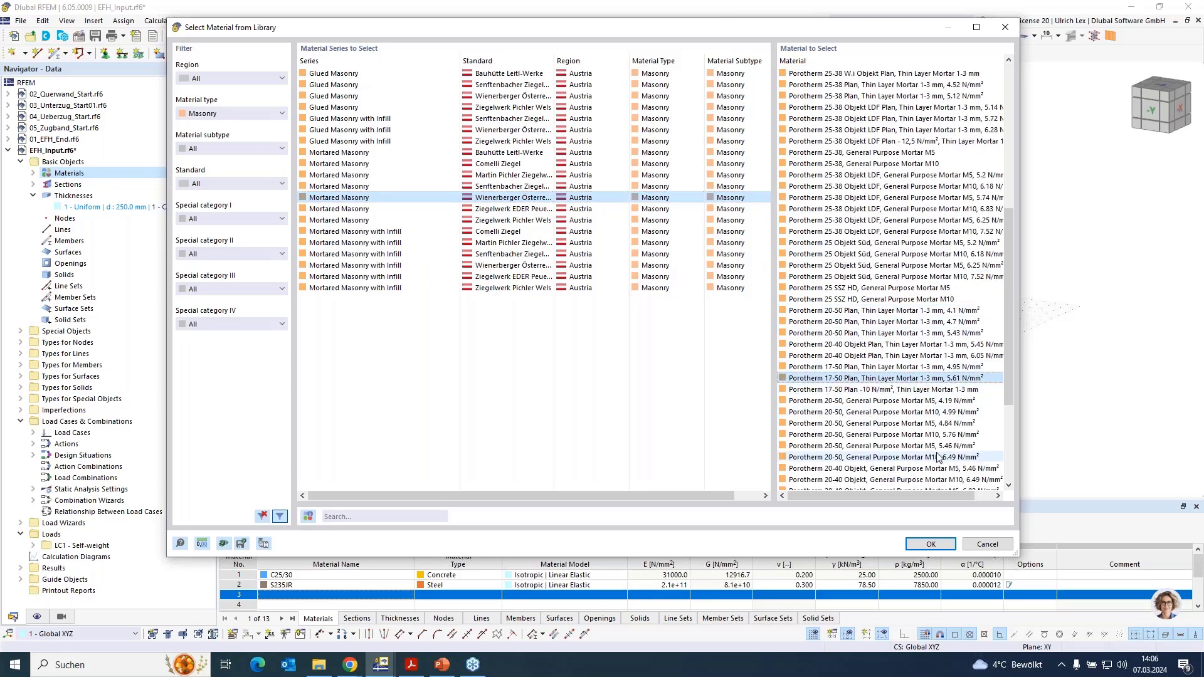
left_click(931, 544)
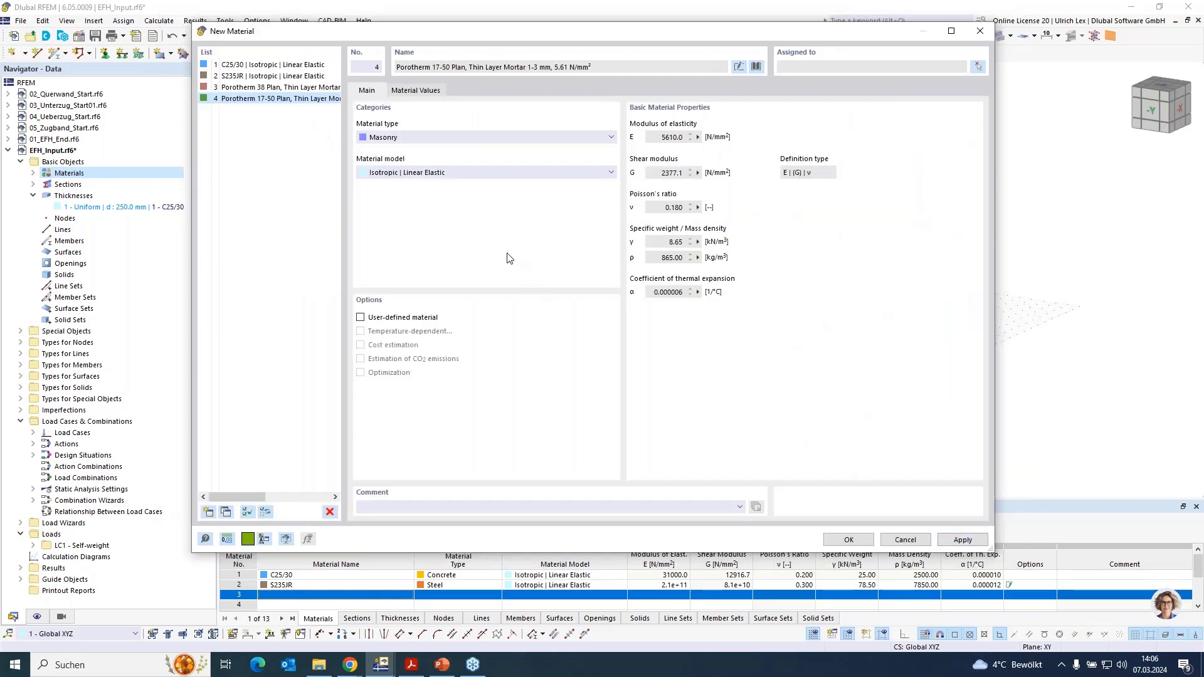
left_click(849, 540)
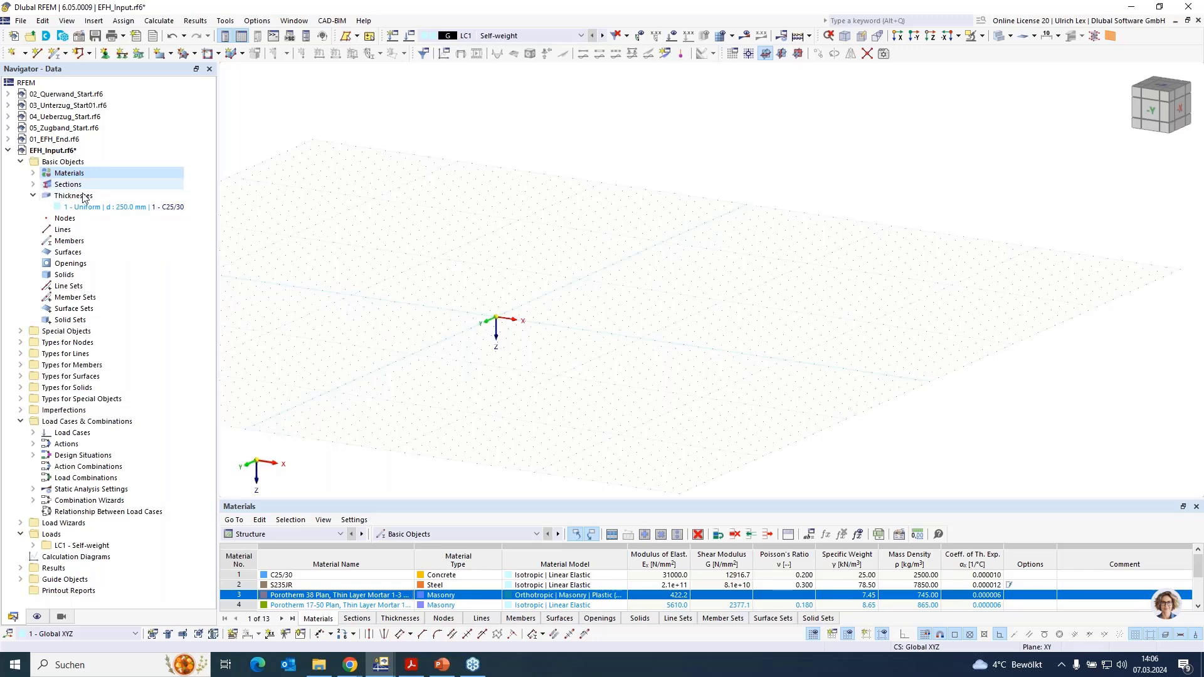
- Start a new uniform thickness of 200 mm with material C25/30
left_click(33, 175)
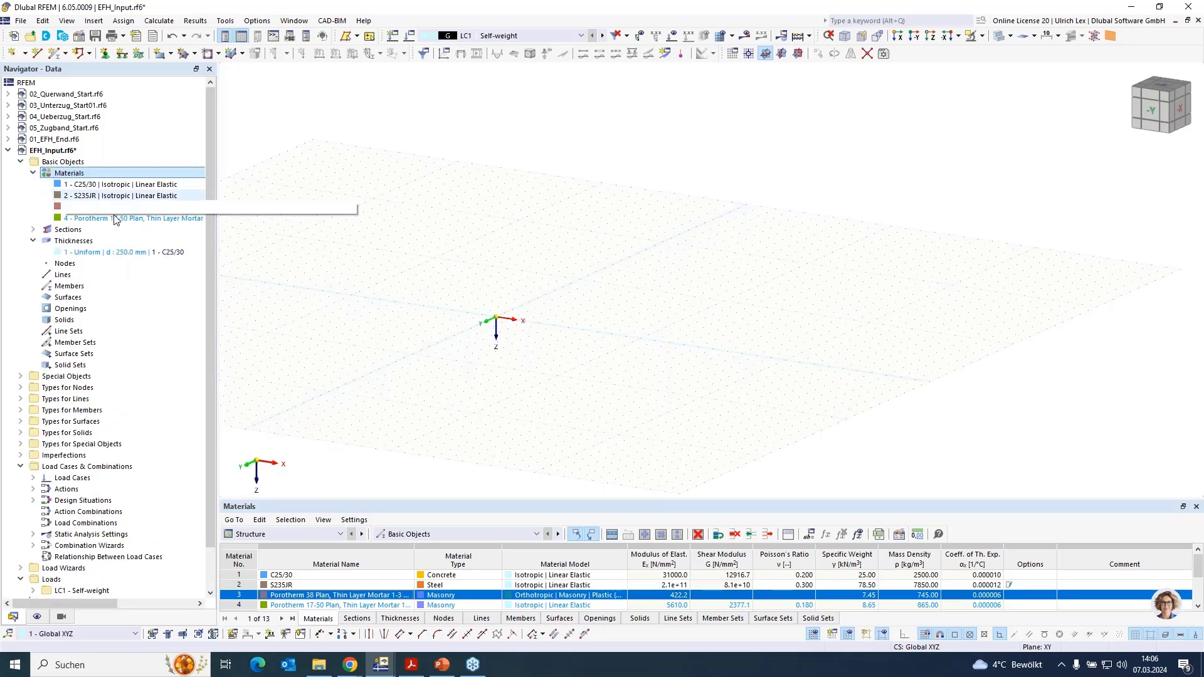
right_click(81, 242)
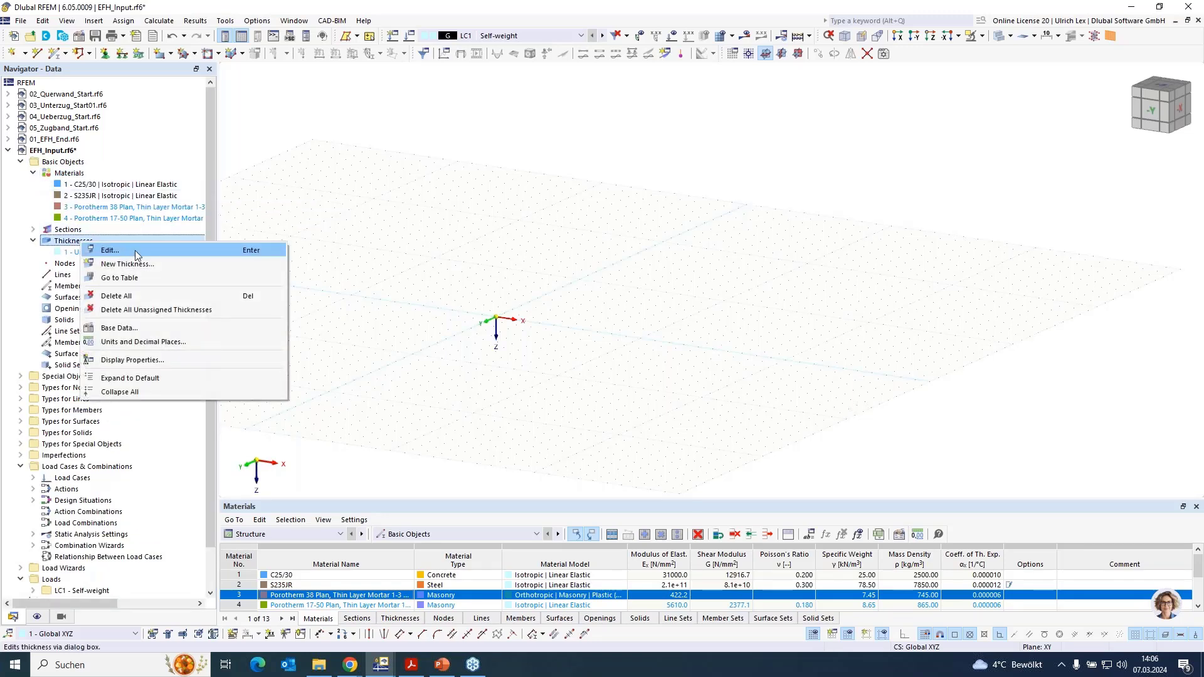
left_click(167, 265)
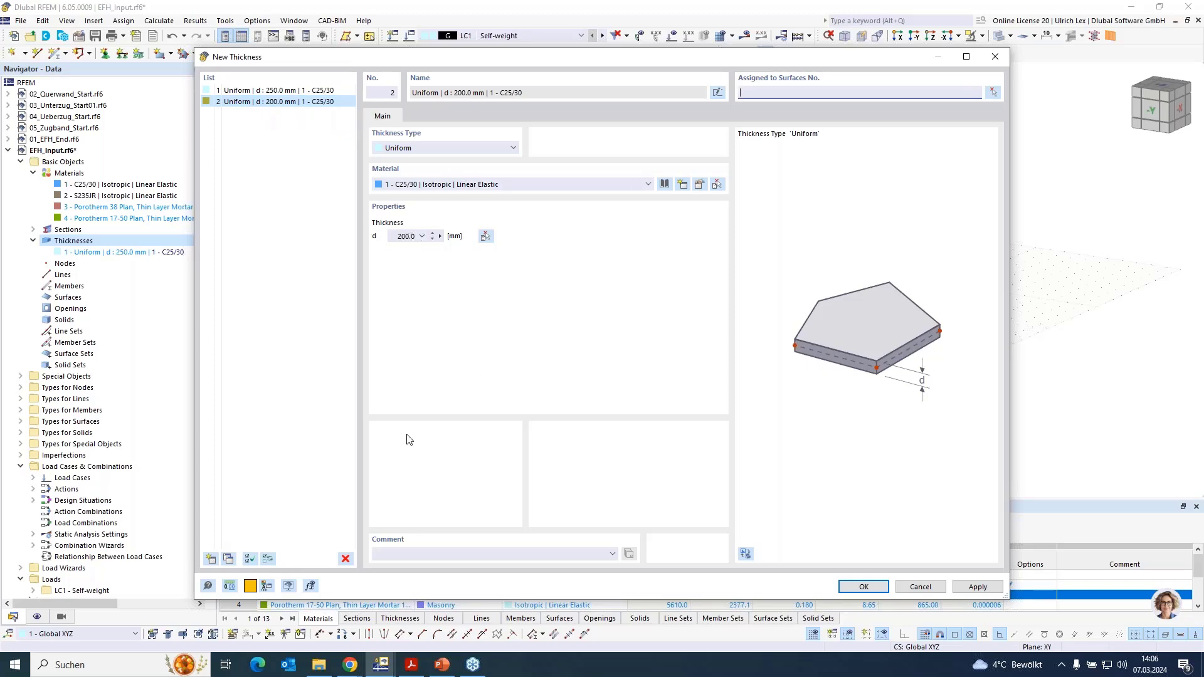
- Add a uniform thickness of 380 mm using the Porotherm 38 Plan, Thin Layer Mortar 1-3 mm material
left_click(211, 558)
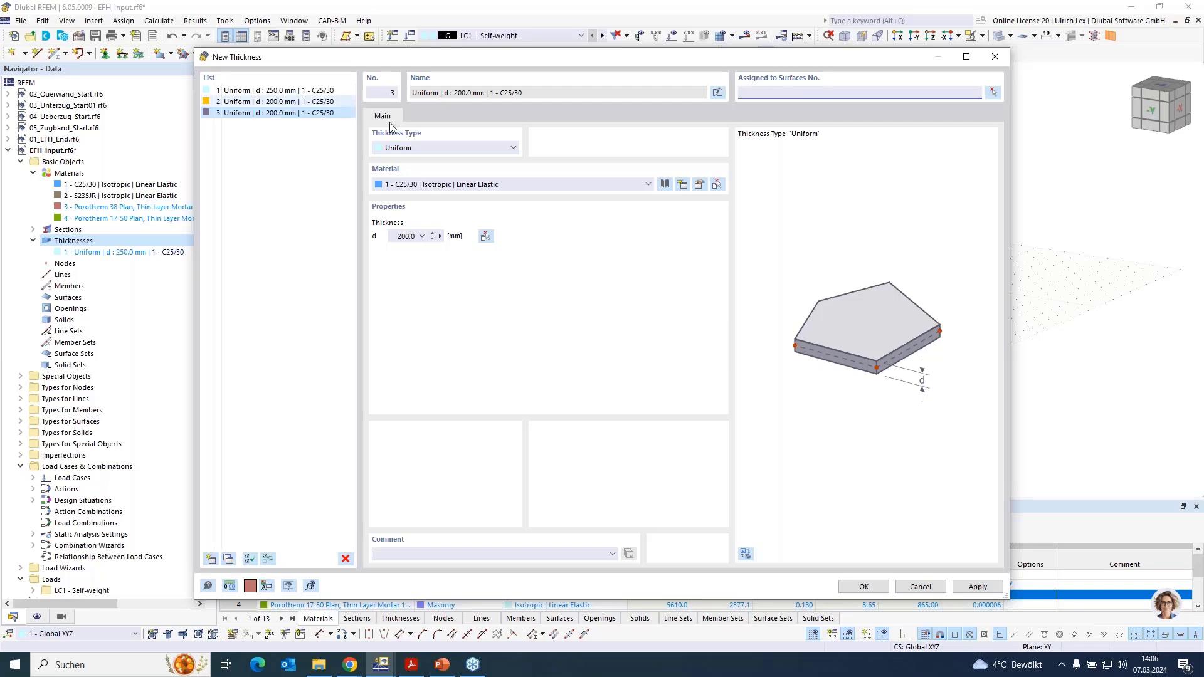
left_click(480, 186)
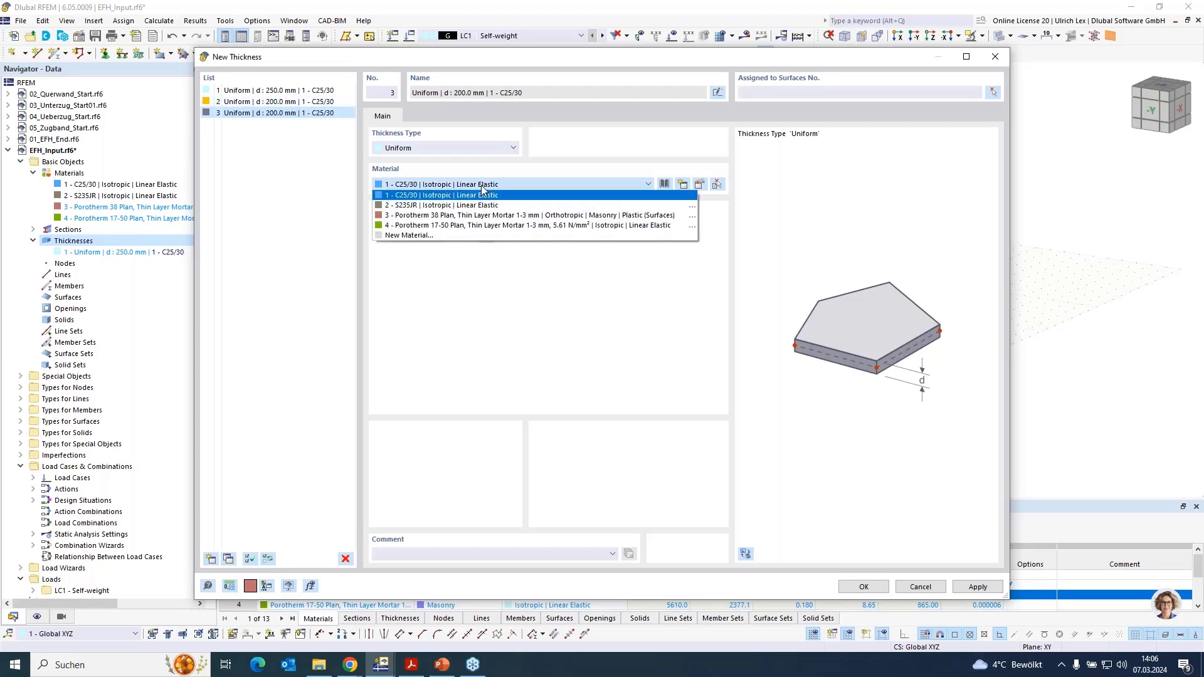
left_click(573, 217)
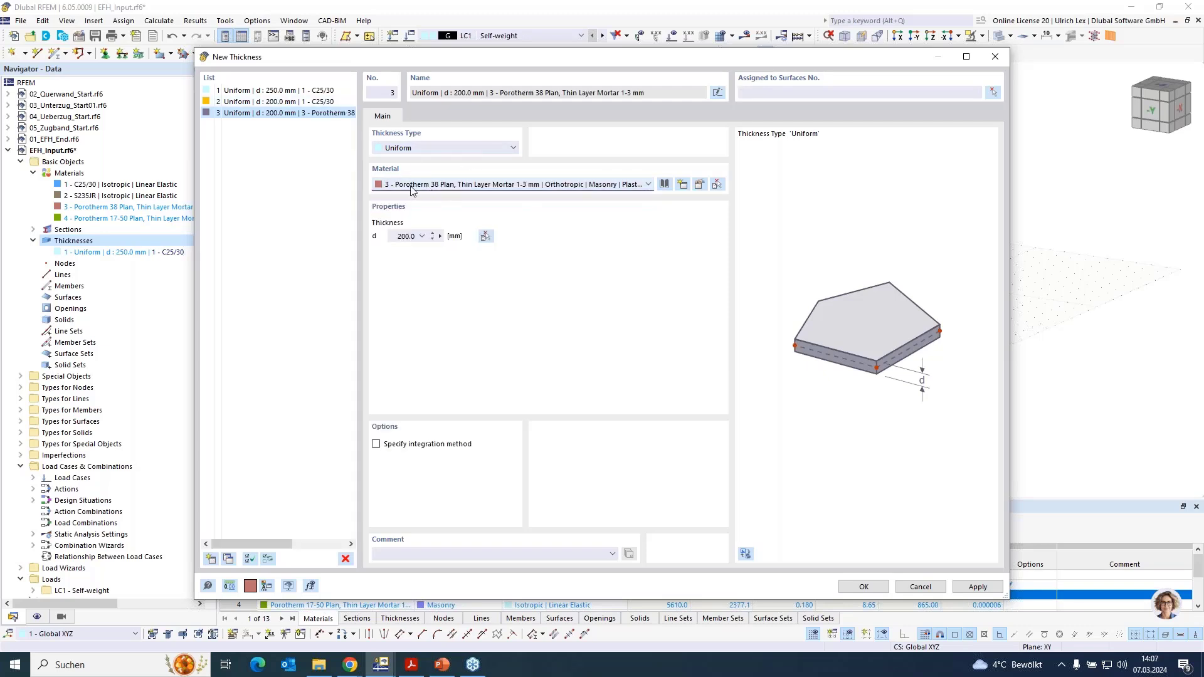
left_click_drag(390, 242, 426, 239)
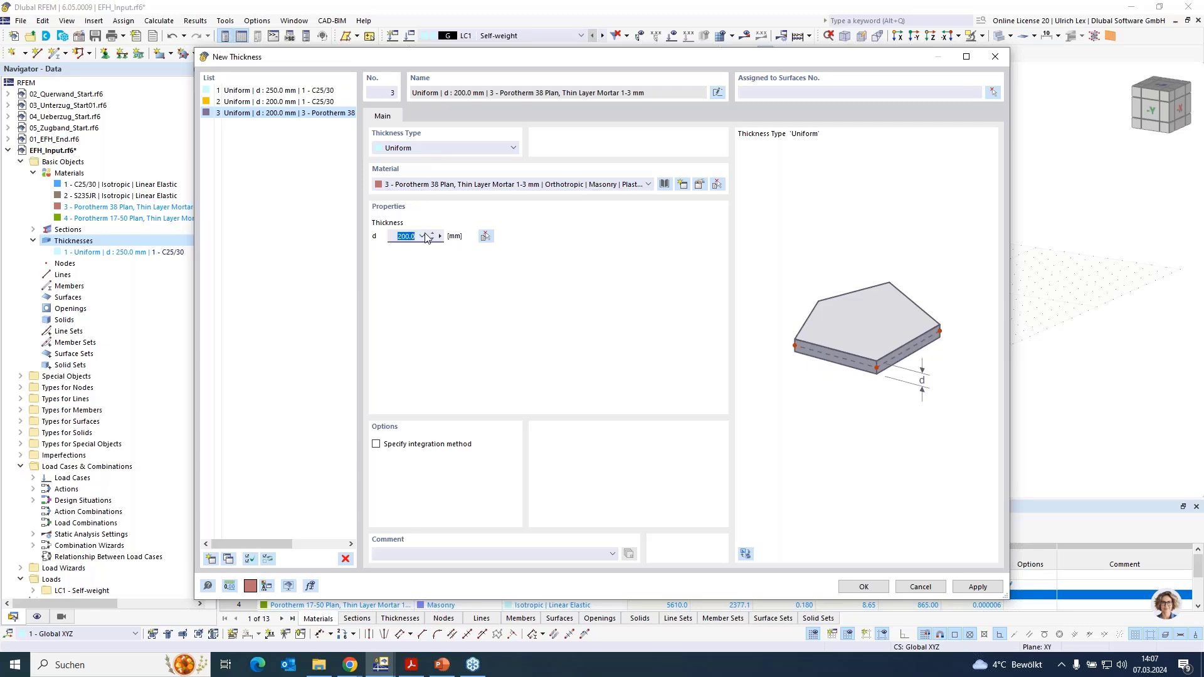
type("380")
- Add a uniform thickness of 170 mm using the Porotherm 17-50 Plan, 5.61 N/mm² material, and confirm the new thicknesses
left_click(212, 560)
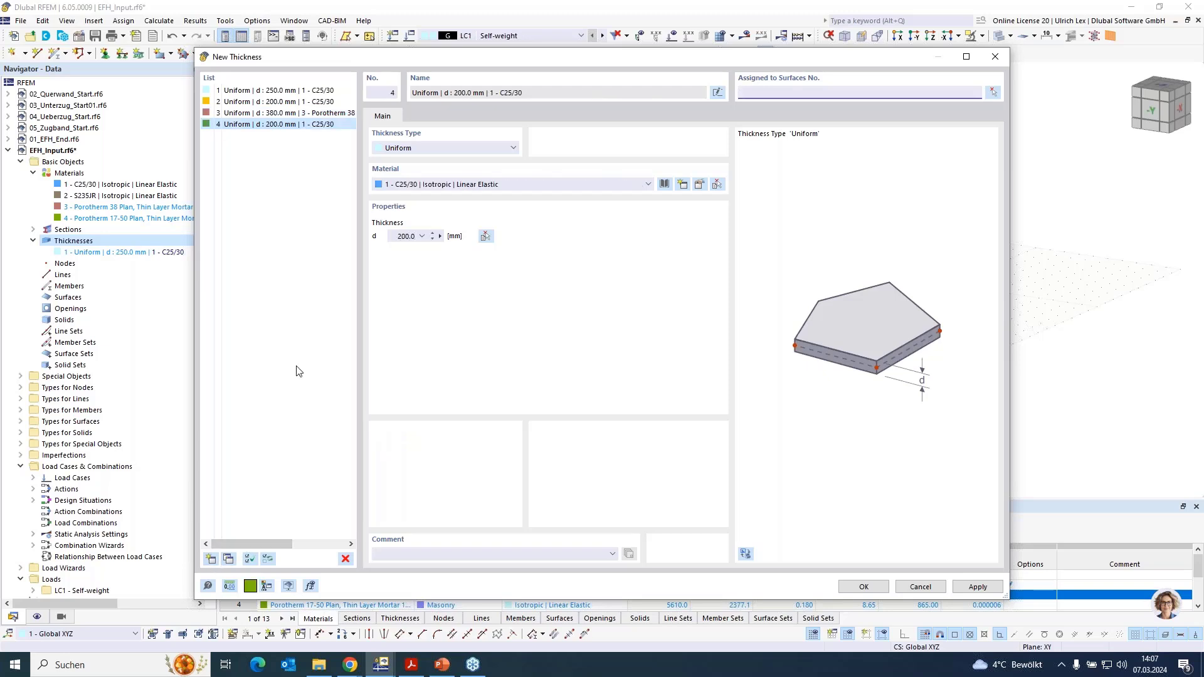
left_click(456, 182)
left_click(437, 223)
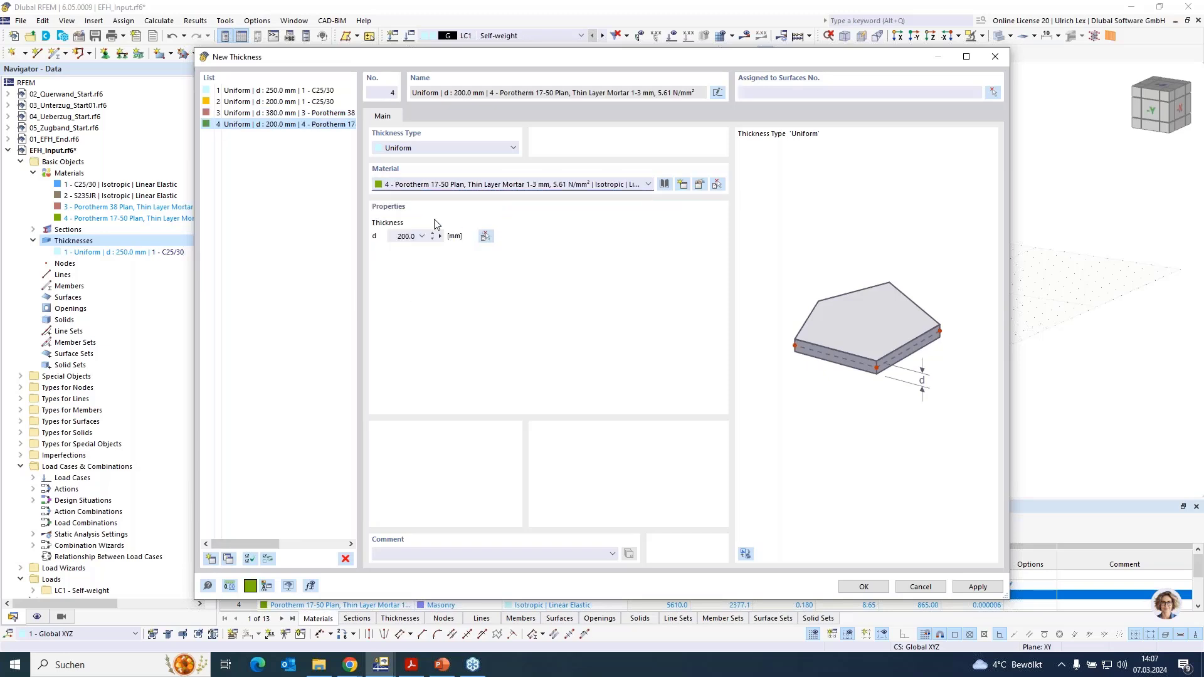
left_click(402, 238)
type("17")
left_click(864, 587)
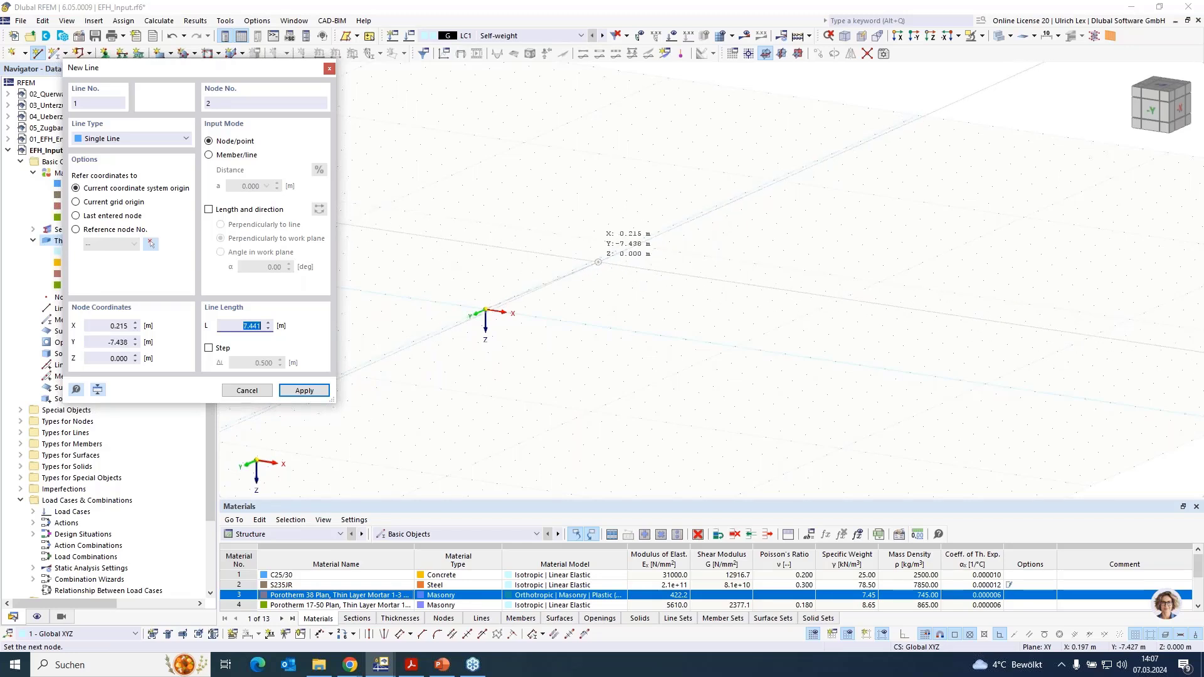
- Draw single lines from the origin through (0, -7, 0), (9, -7, 0) and (9, 0, 0) back to the origin, closing a 9 by 7 m rectangle
left_click(586, 264)
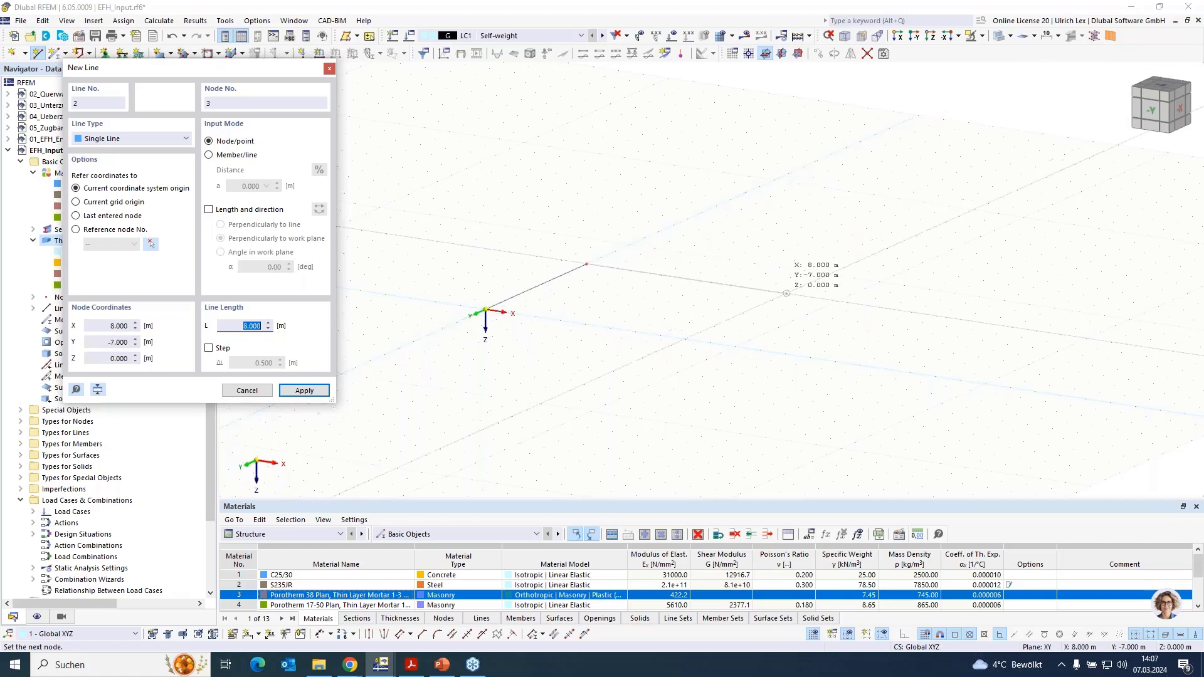
left_click(811, 297)
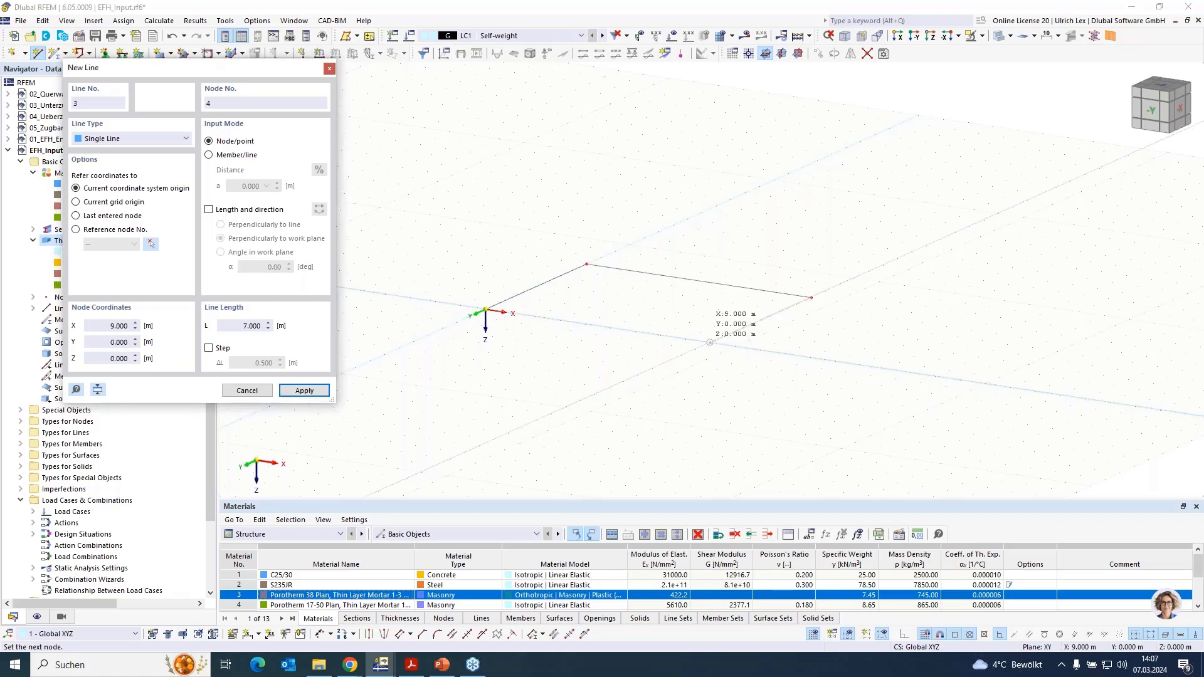
left_click(709, 342)
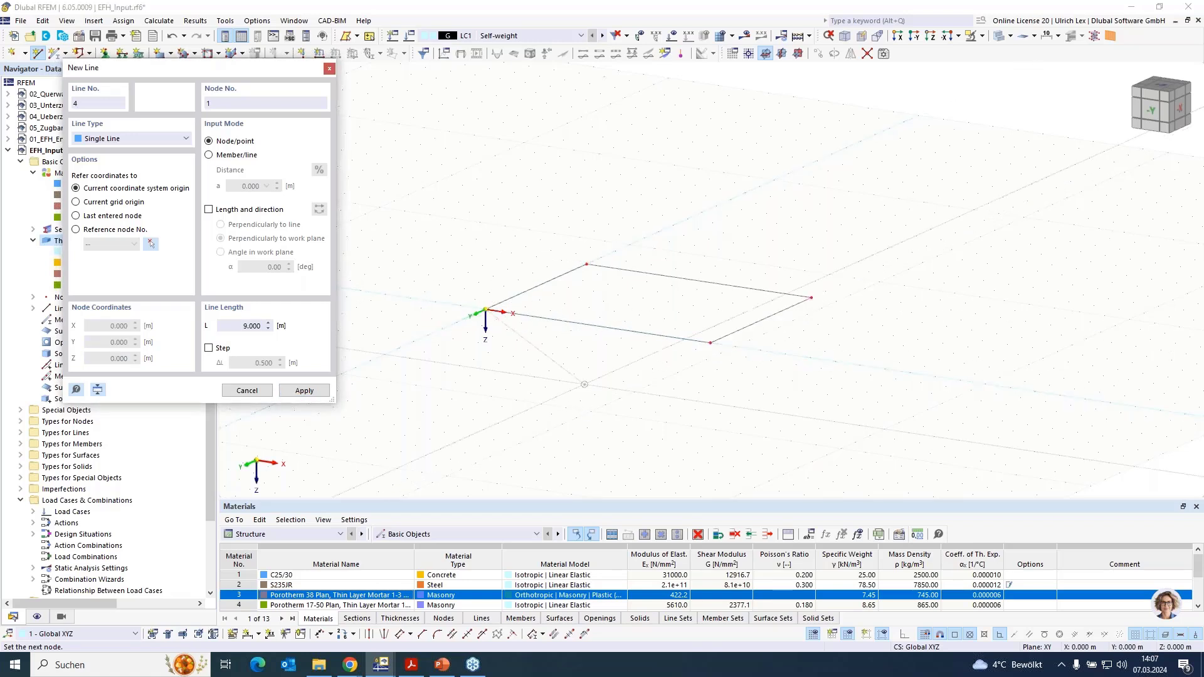
left_click(486, 310)
key("Escape")
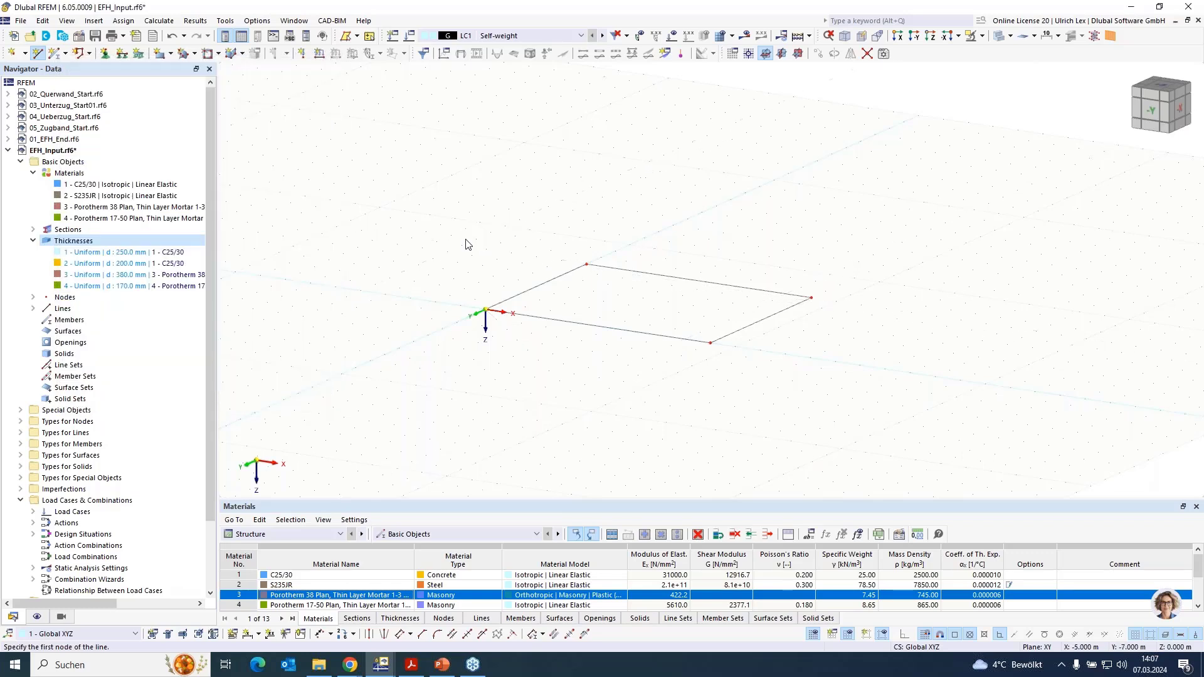
- Create the floor slab surface from the rectangle's boundary lines with the uniform 250 mm C25/30 thickness
left_click(195, 54)
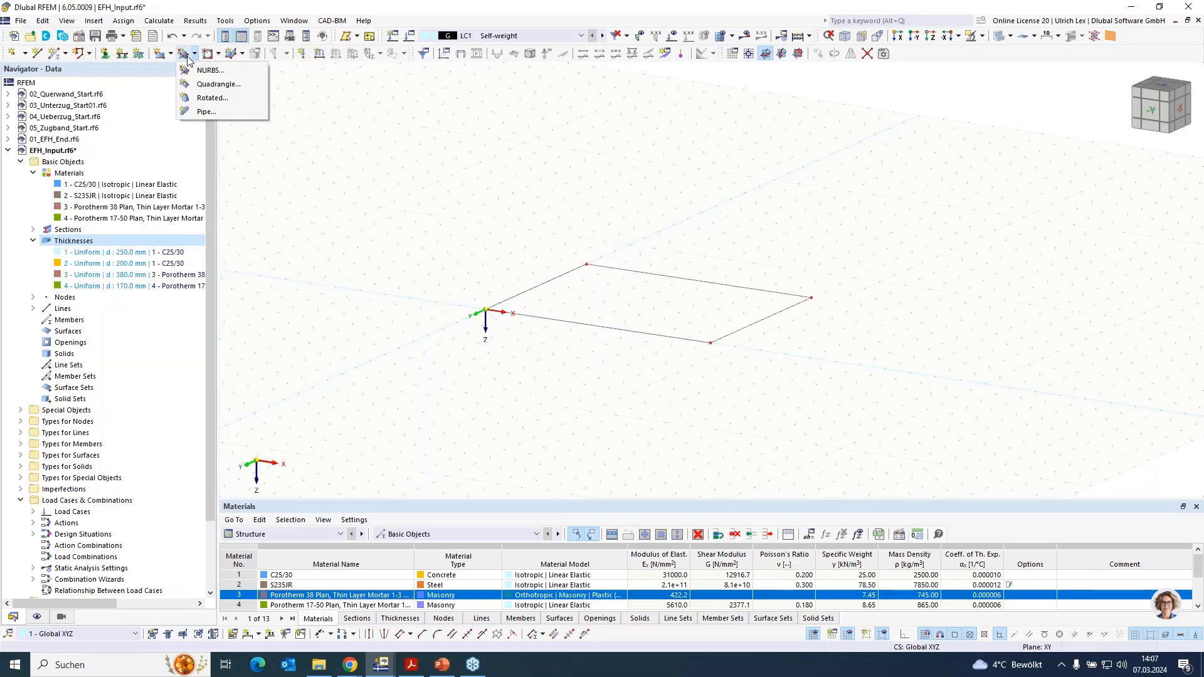
left_click(170, 54)
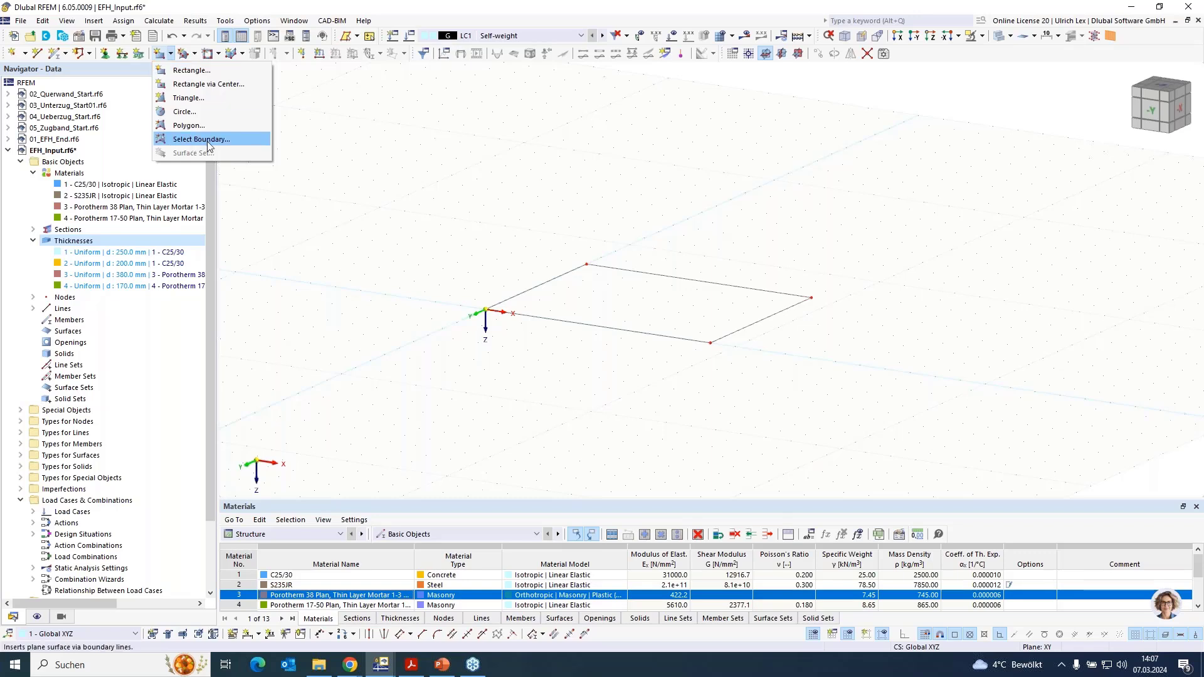
left_click(179, 140)
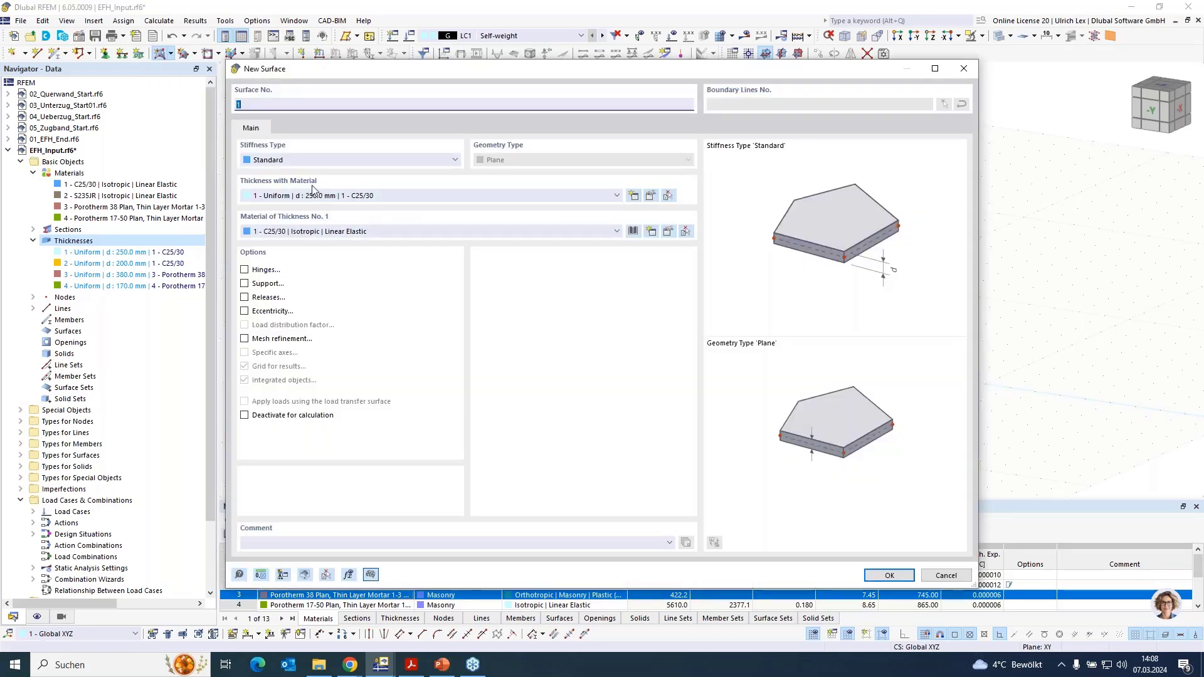
left_click(259, 196)
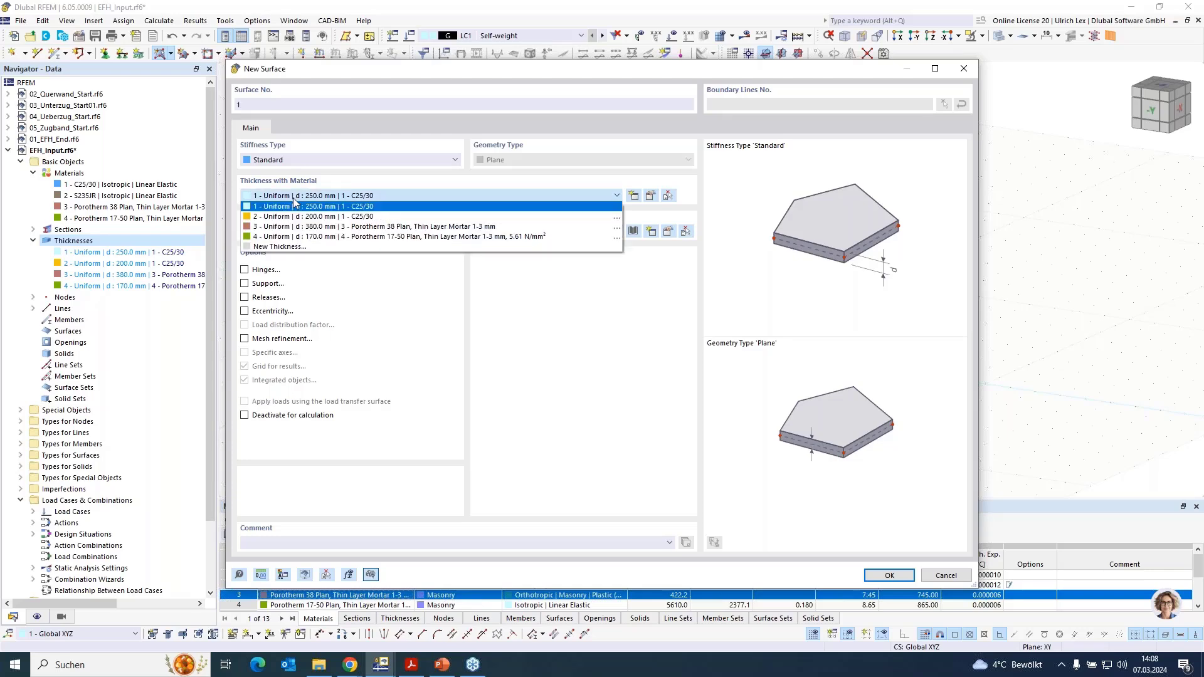
left_click(261, 199)
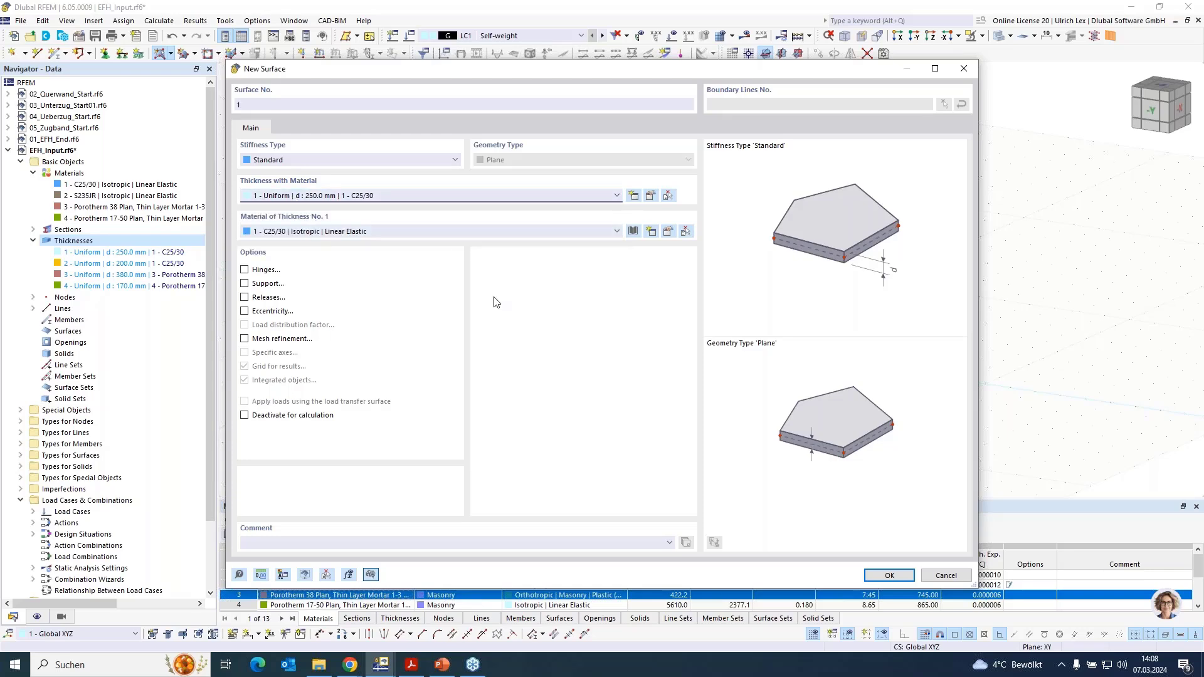
left_click(888, 575)
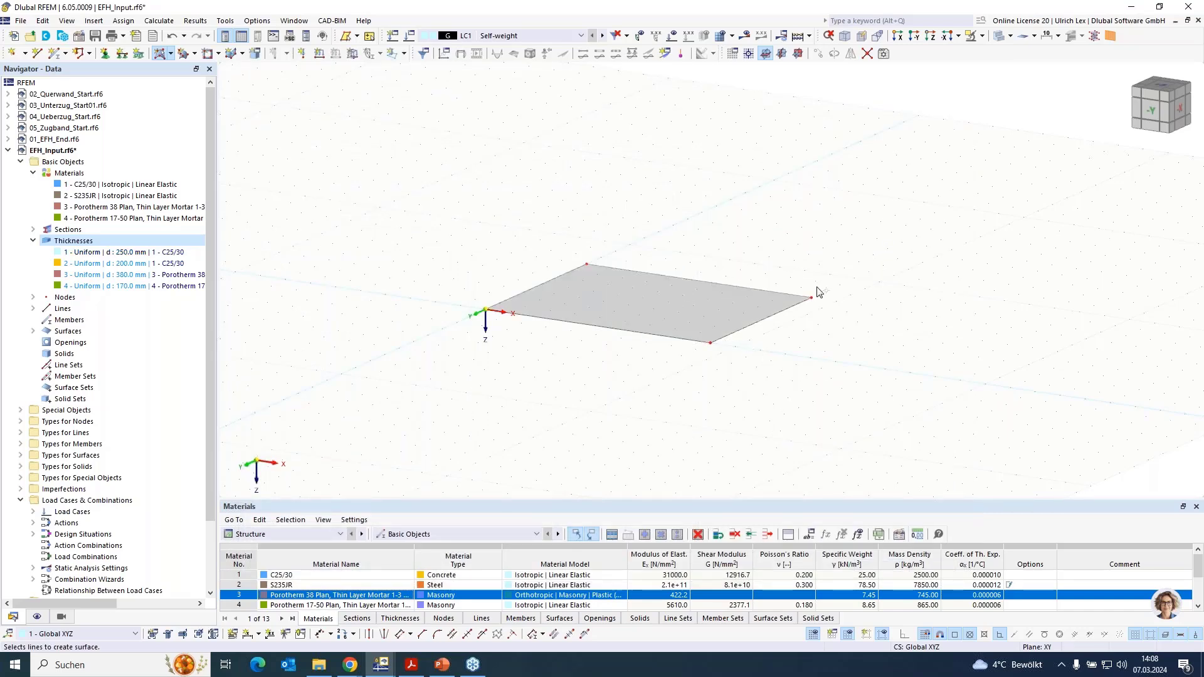
key("Escape")
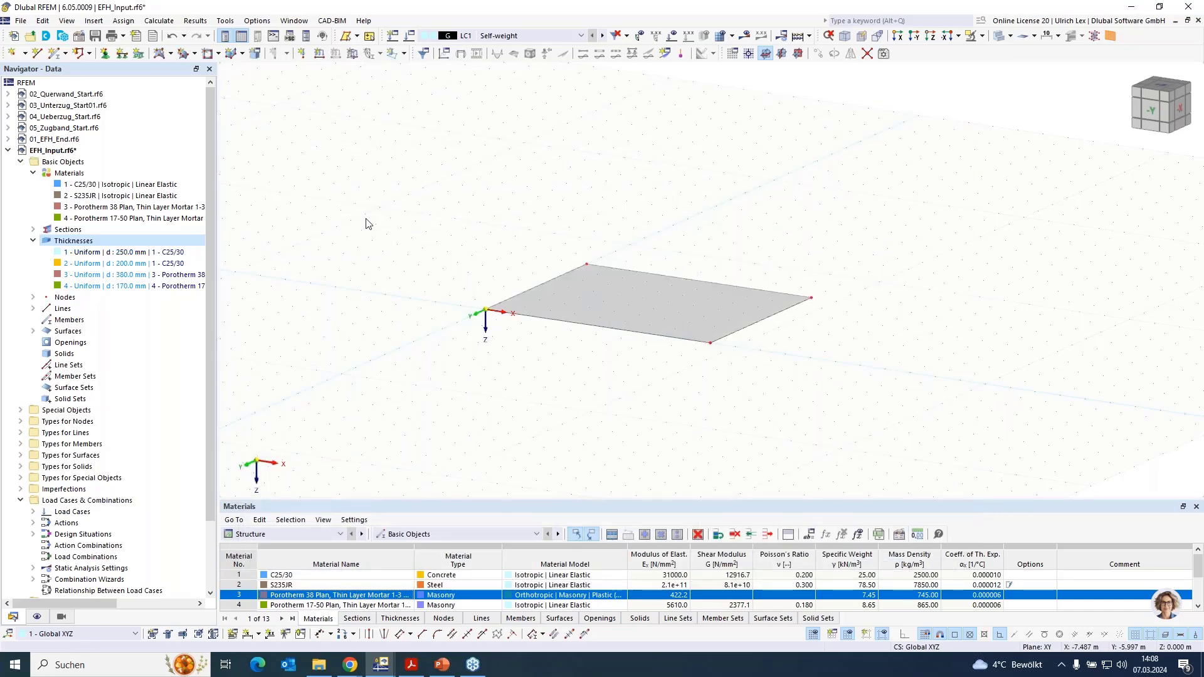
- In work plane XZ, create a rectangular wall surface 9 m long and 3 m high from the origin, using the 380 mm Porotherm 38 Plan thickness
left_click(798, 54)
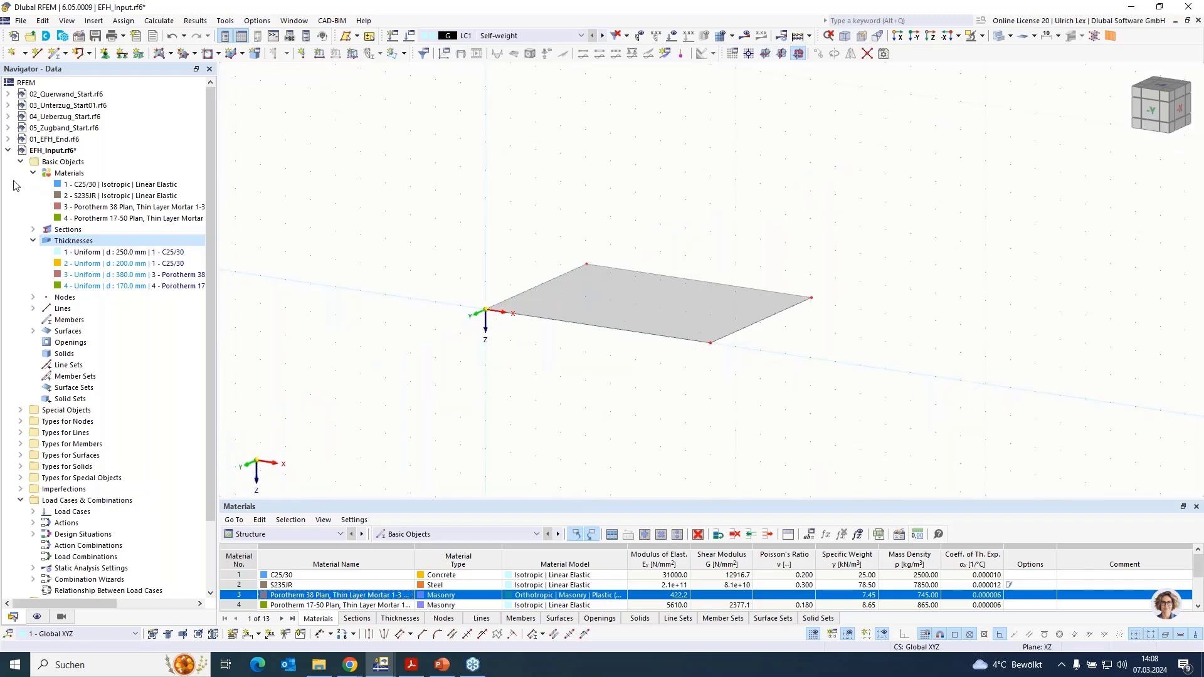
left_click(171, 53)
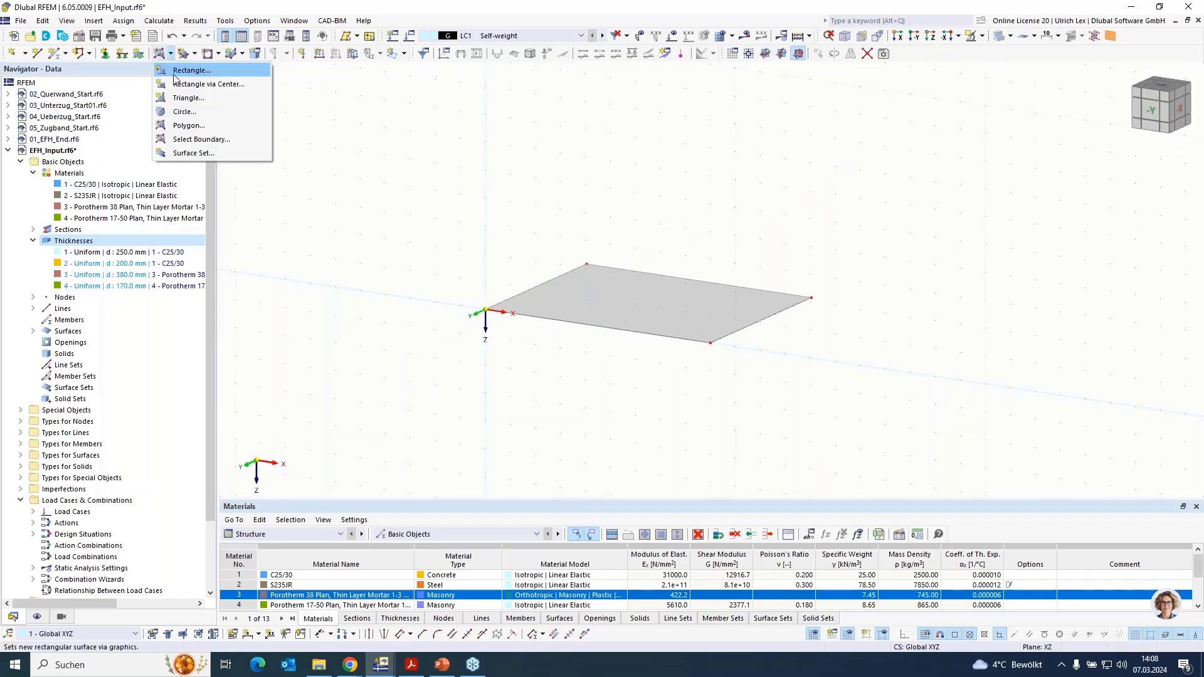
left_click(173, 70)
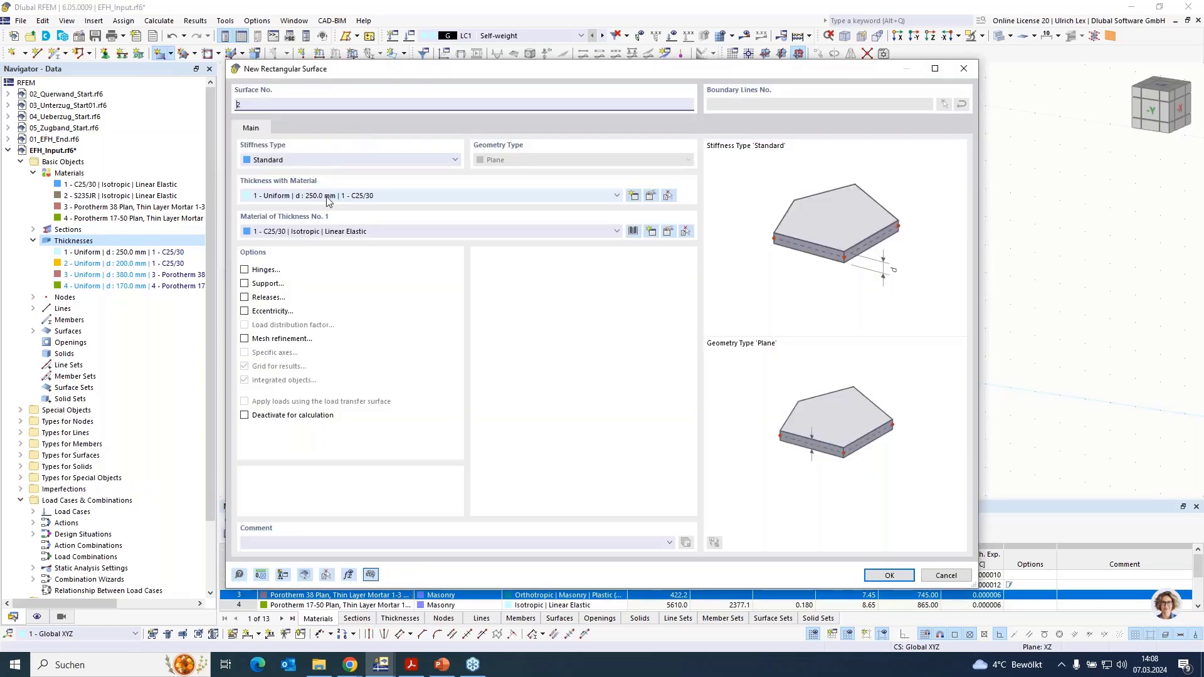
left_click(390, 199)
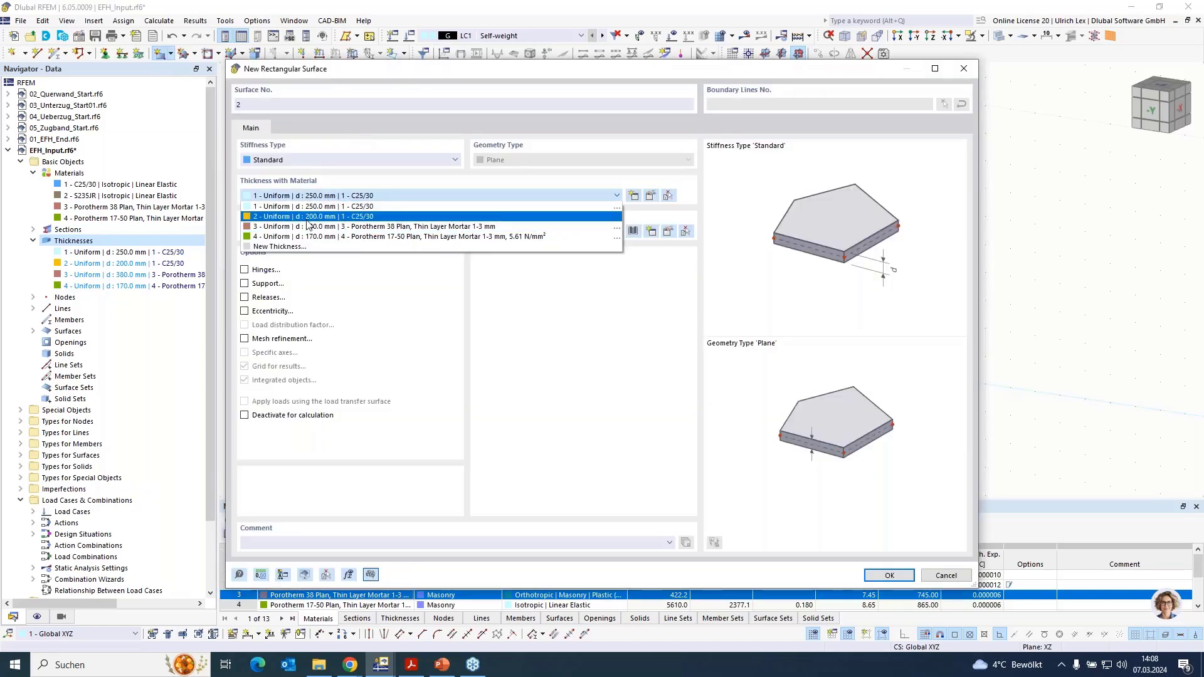
left_click(383, 227)
left_click(875, 573)
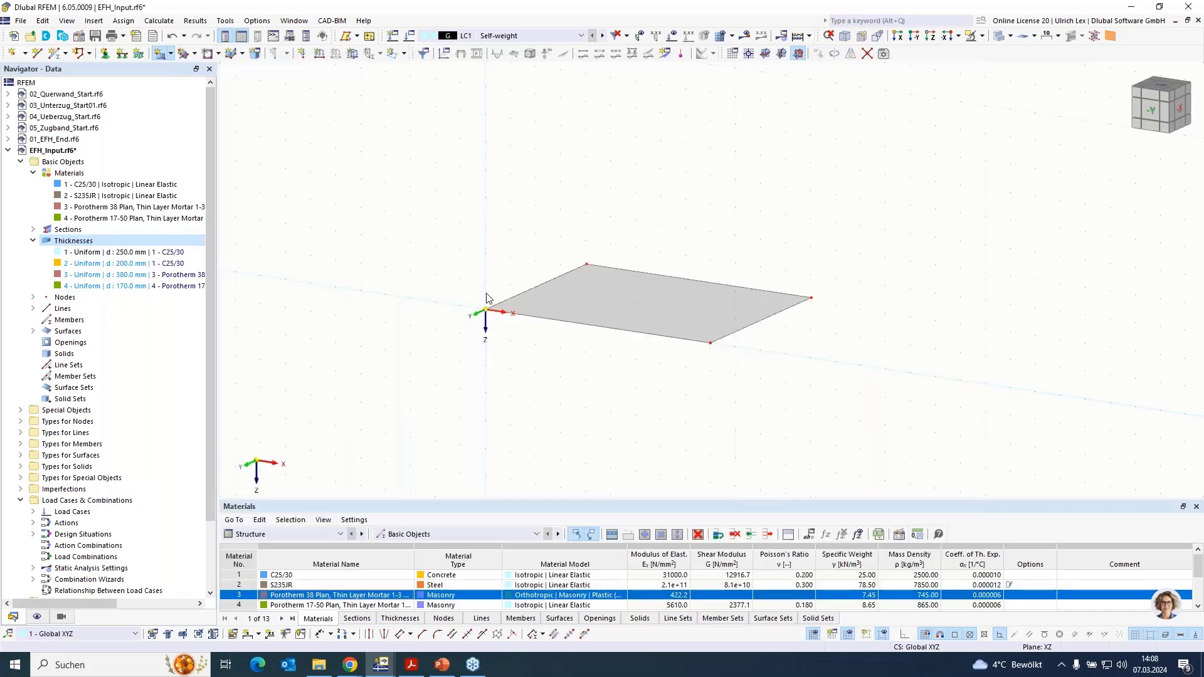
left_click(485, 309)
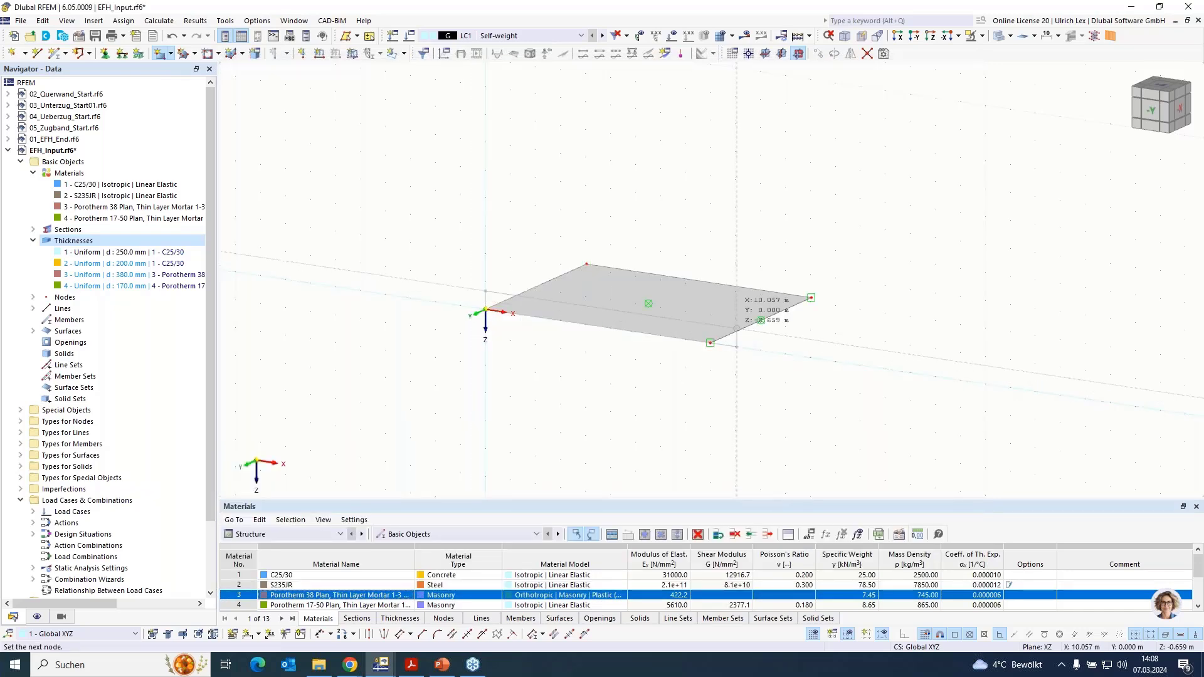
left_click(709, 259)
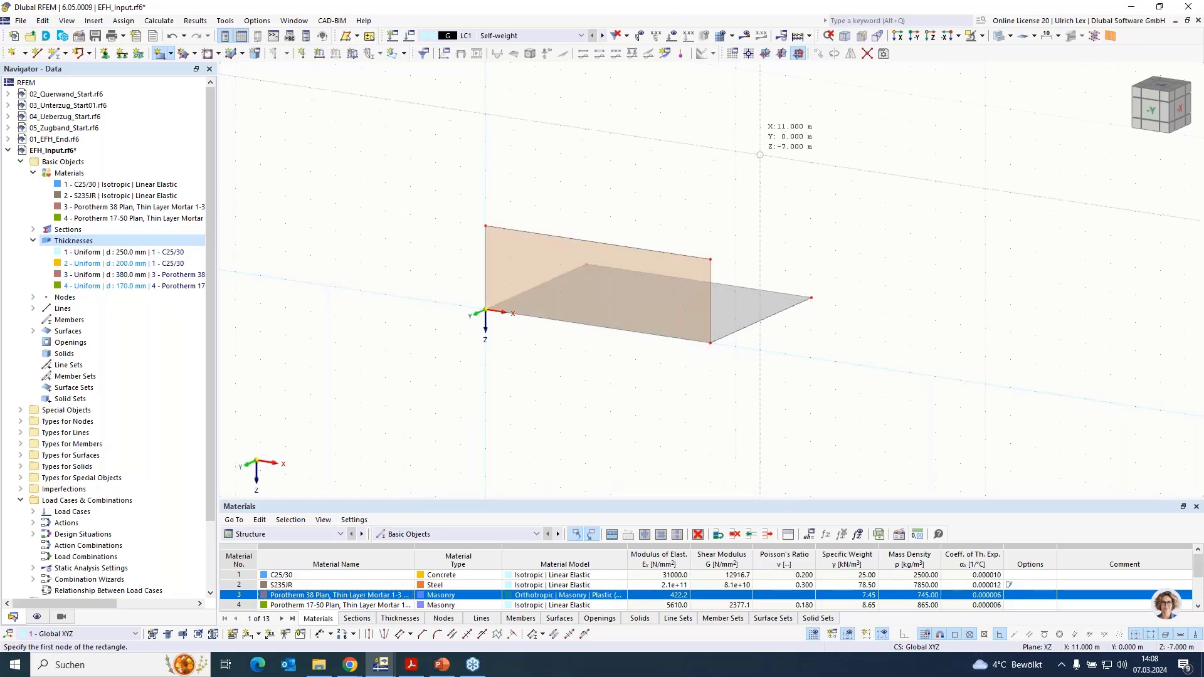
- In work plane YZ, create a rectangular wall surface from the origin to (0, -7, -3) along the slab's short edge
left_click(782, 54)
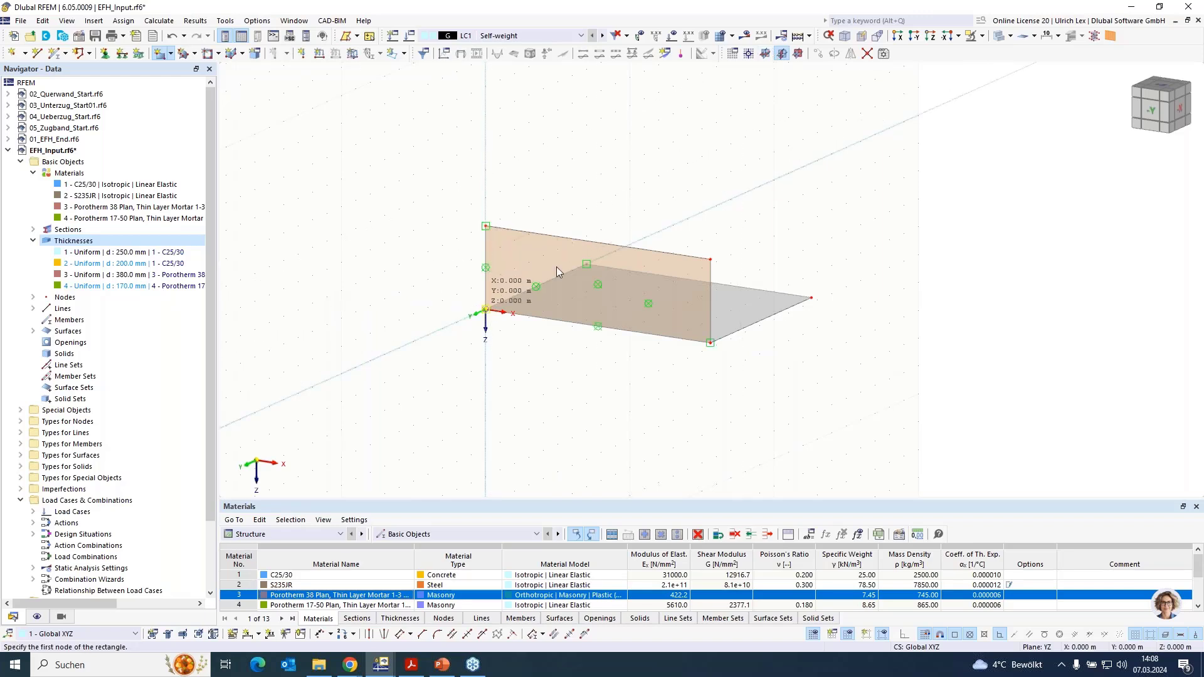
left_click(486, 310)
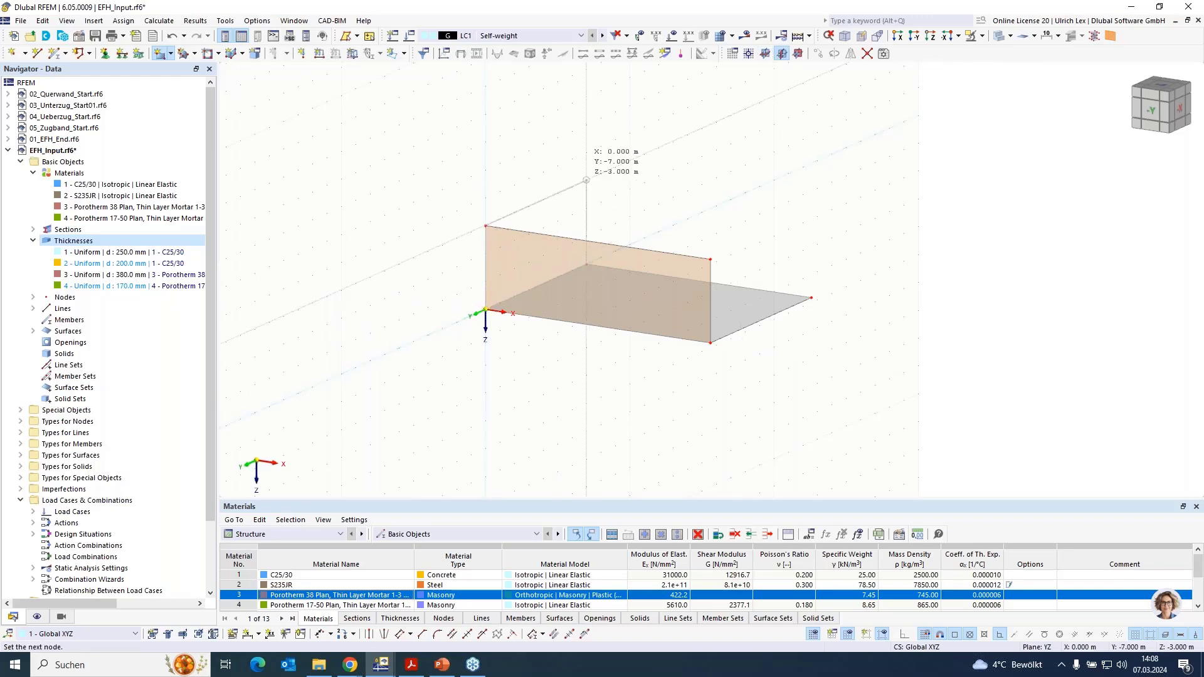
left_click(586, 180)
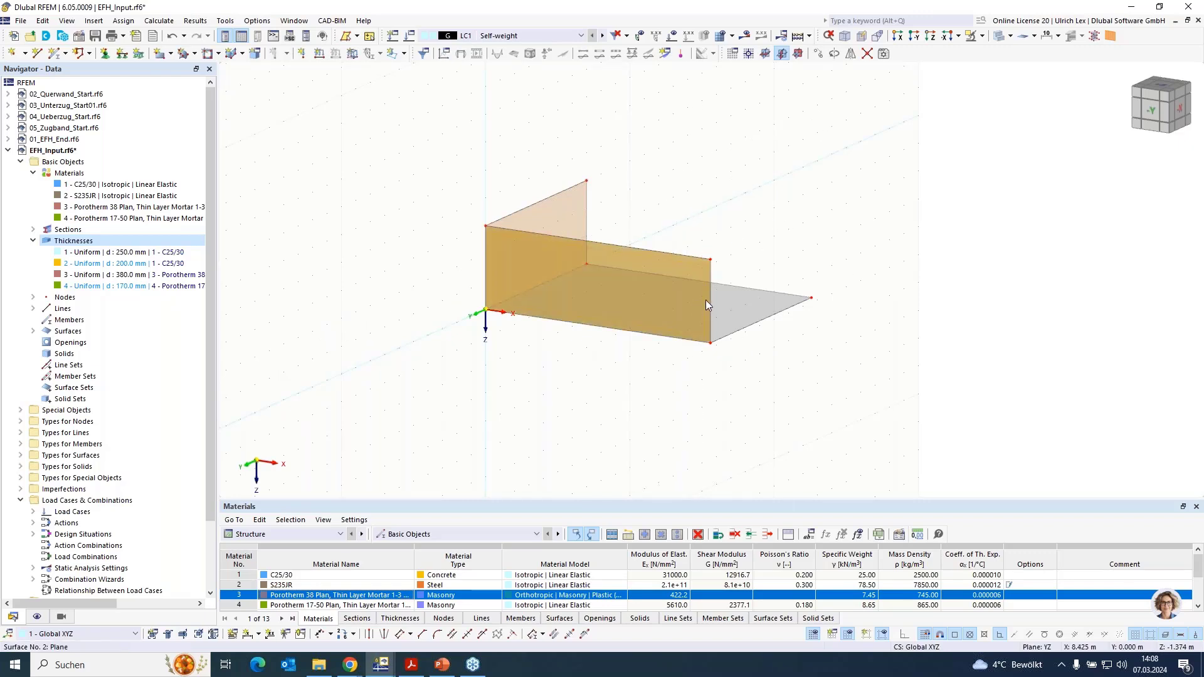
- Copy the 9 m long wall by -7 m in Y and the short wall by 9 m in X onto the opposite slab edges
left_click(821, 309)
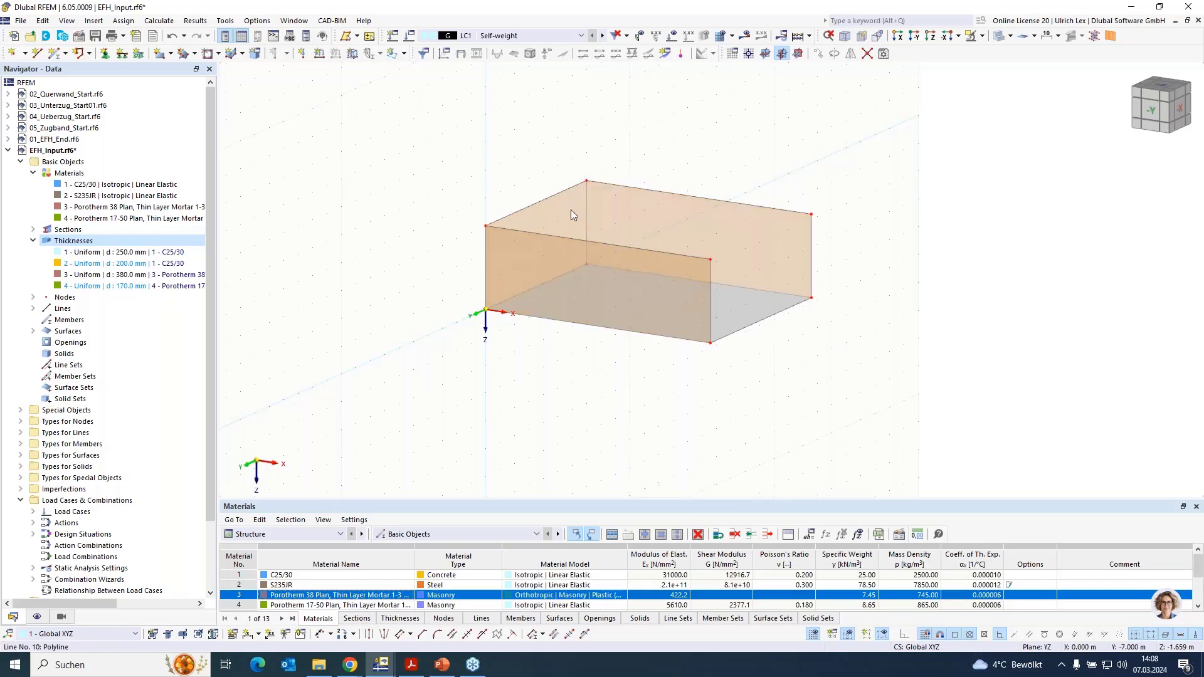
middle_click_drag(514, 366, 612, 332, "ctrl")
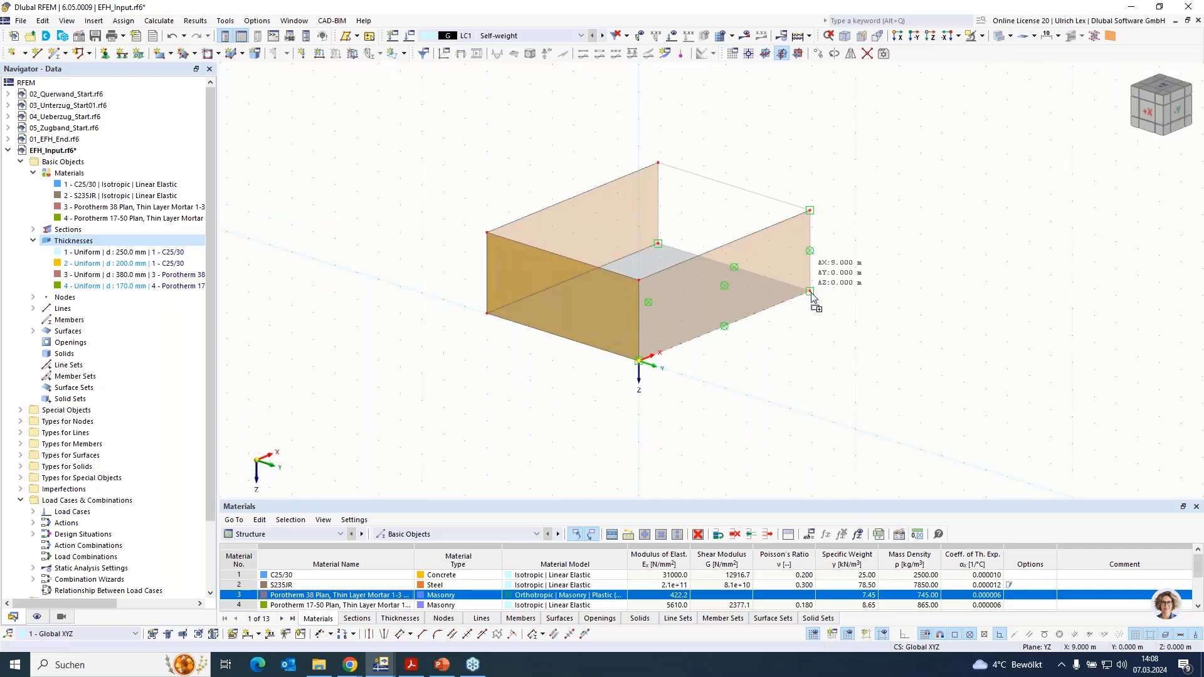
middle_click_drag(811, 295, 645, 350, "ctrl")
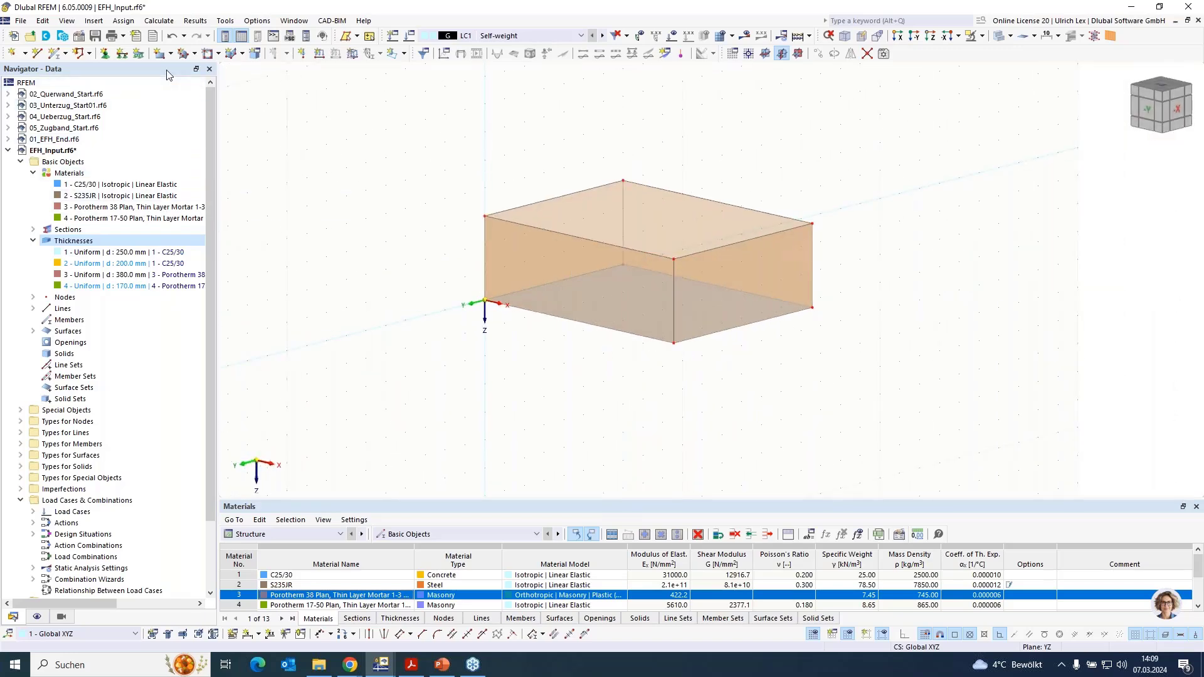
- Create the ceiling slab surface from the walls' upper boundary lines with the uniform 200 mm C25/30 thickness
left_click(171, 54)
left_click(196, 139)
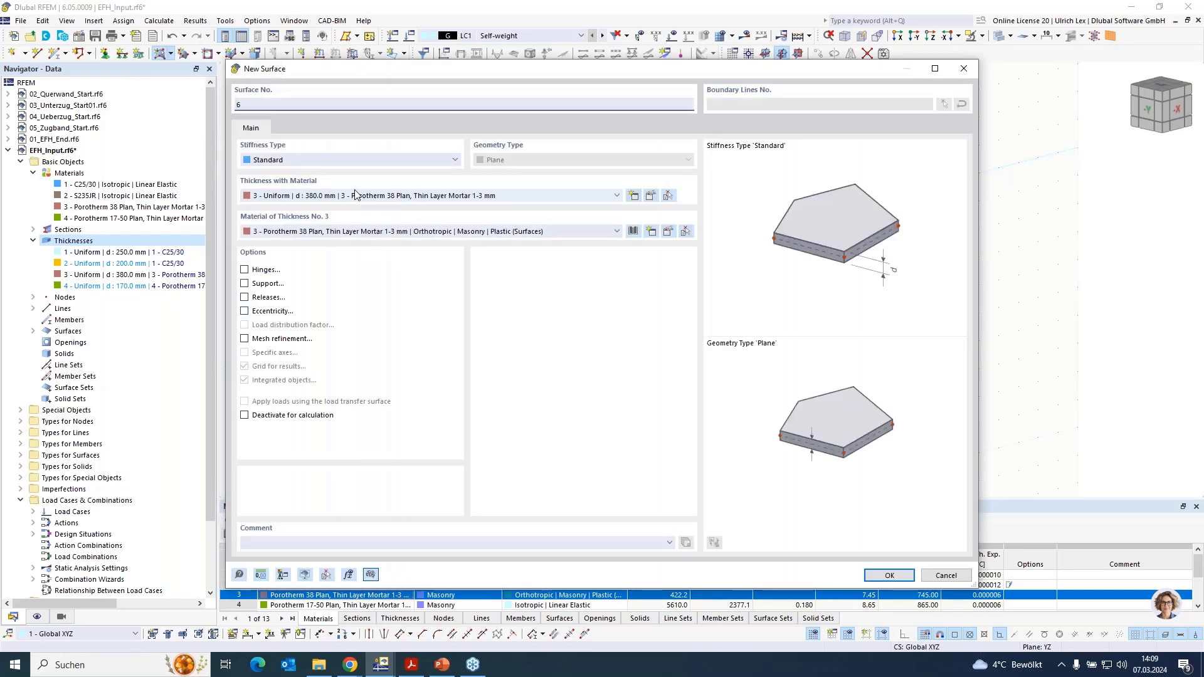
left_click(355, 195)
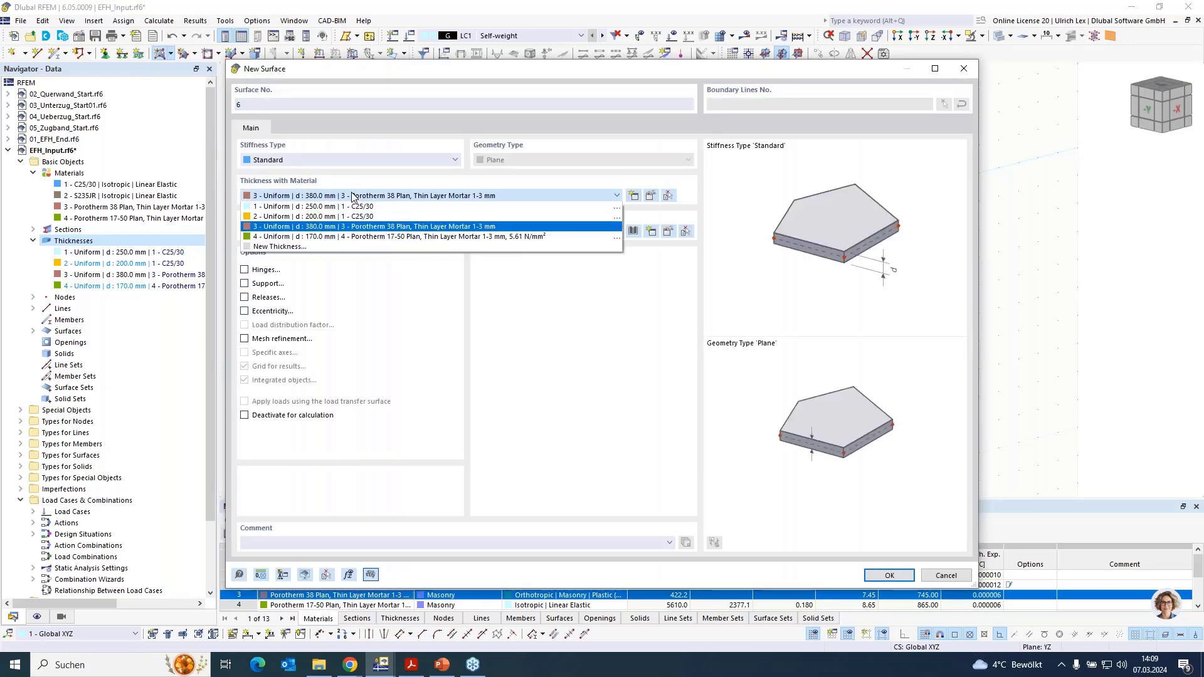
left_click(397, 216)
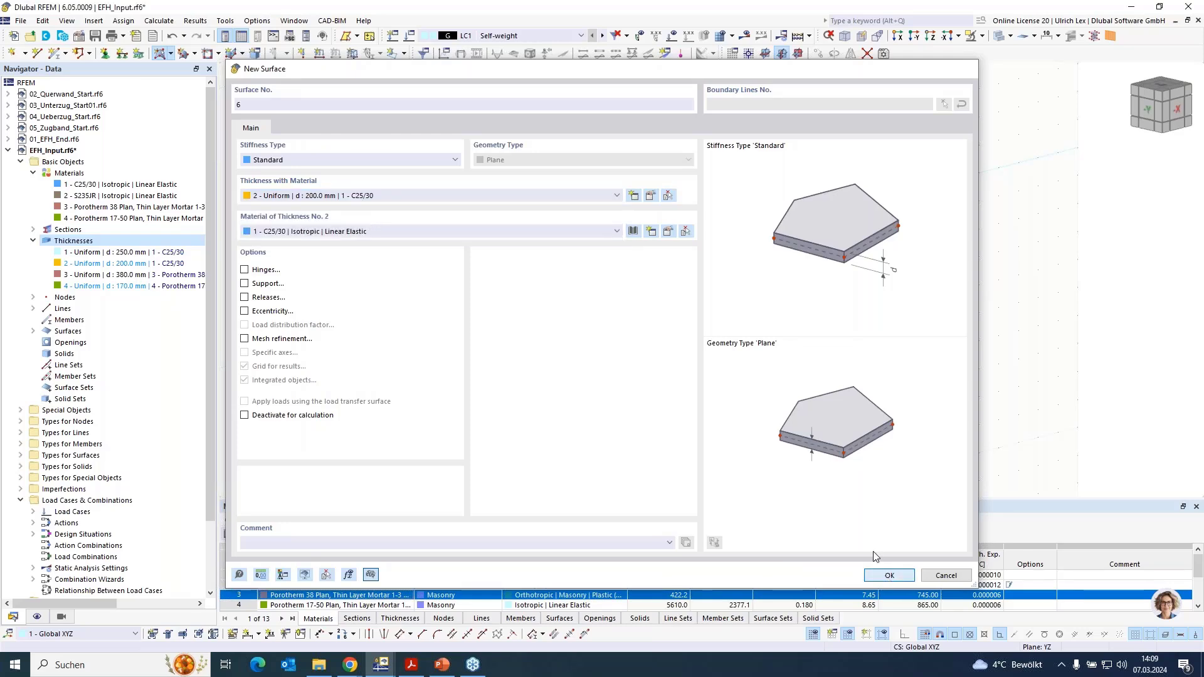
left_click(889, 579)
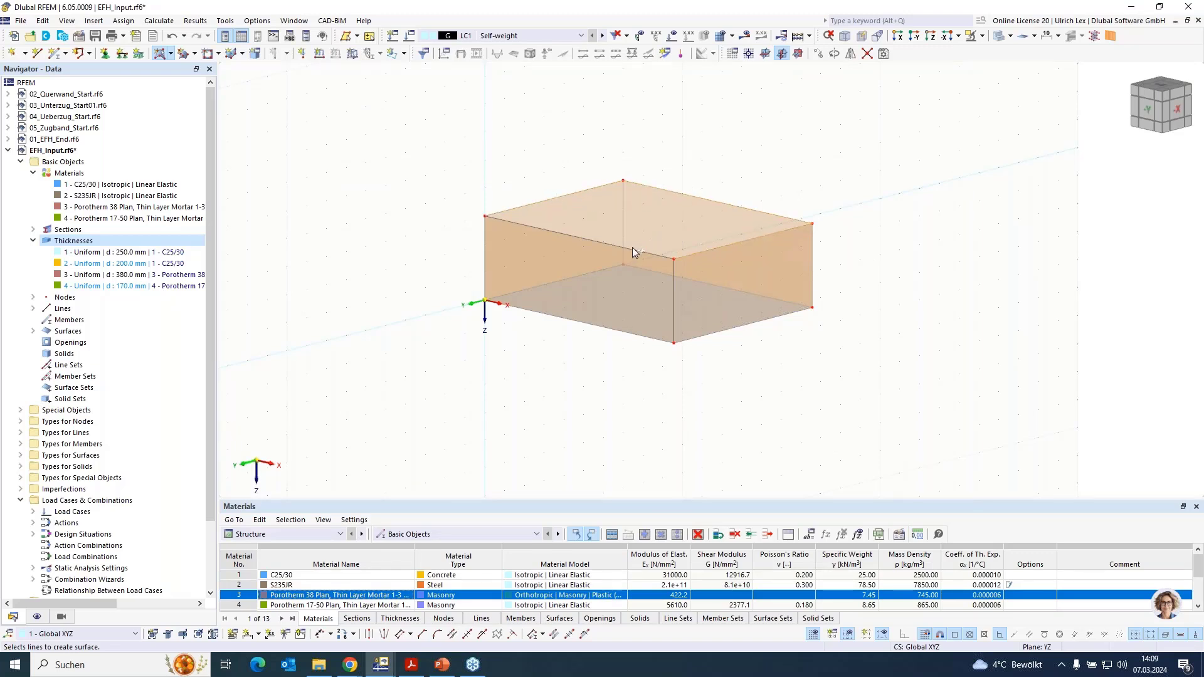
key("Escape")
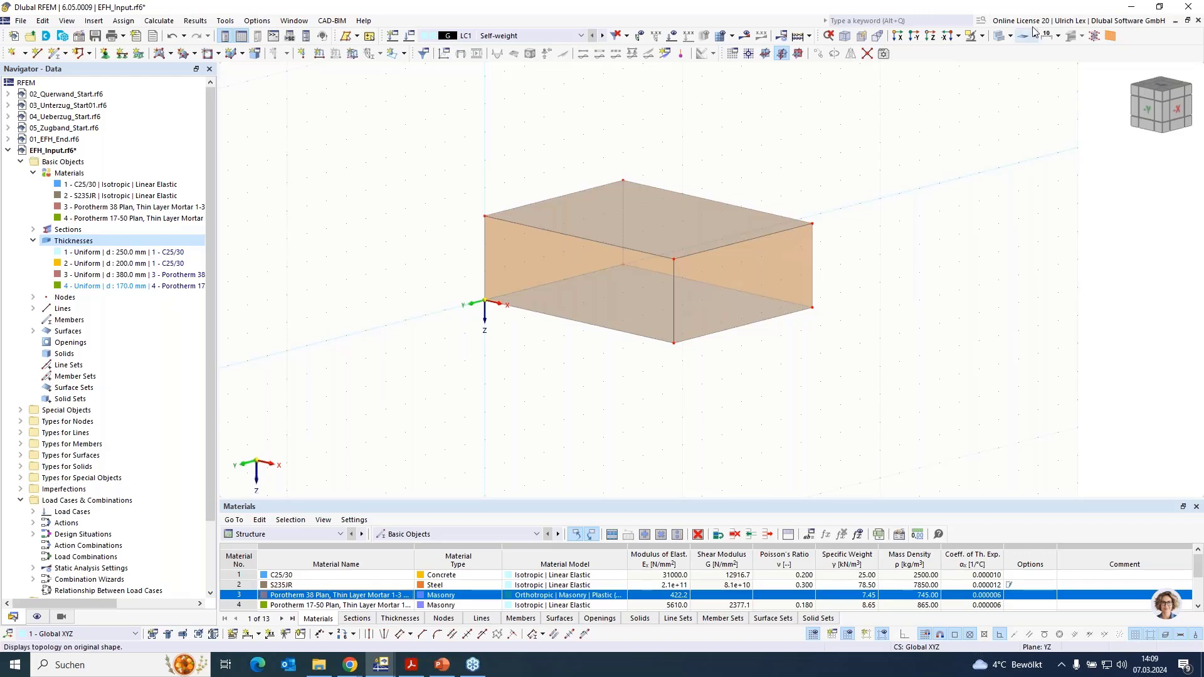
- Switch the model display from transparent to solid opaque surfaces
left_click(998, 36)
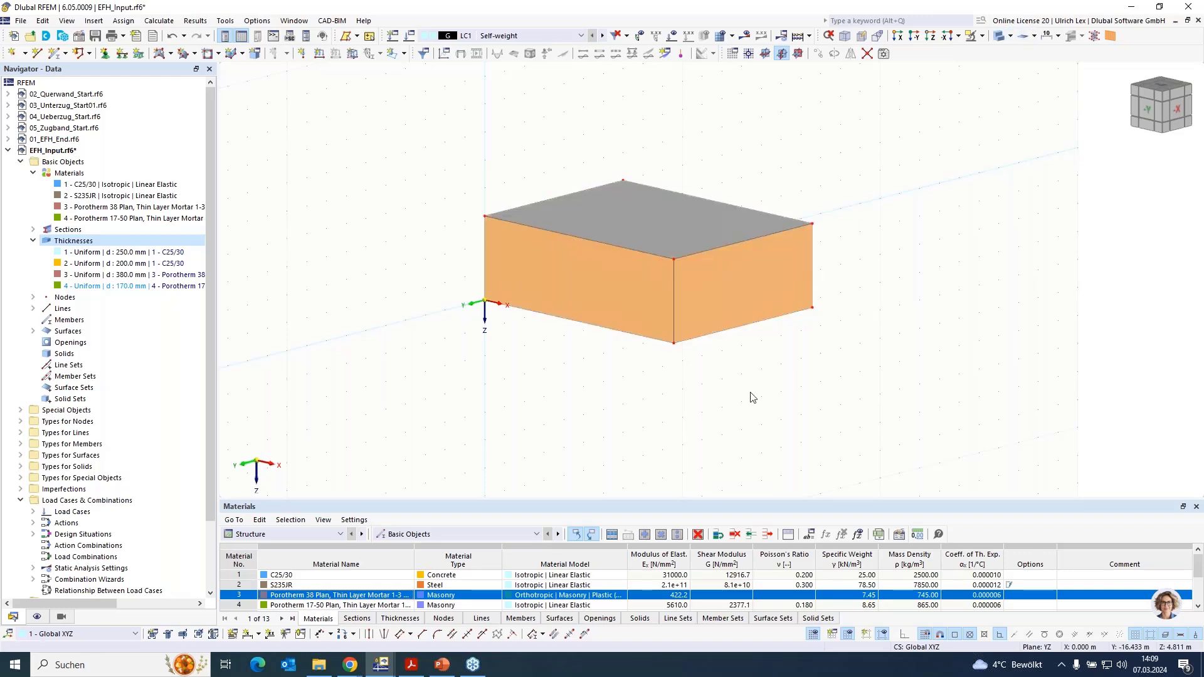
middle_click_drag(585, 413, 619, 391, "ctrl")
scroll(706, 139, "up", 1)
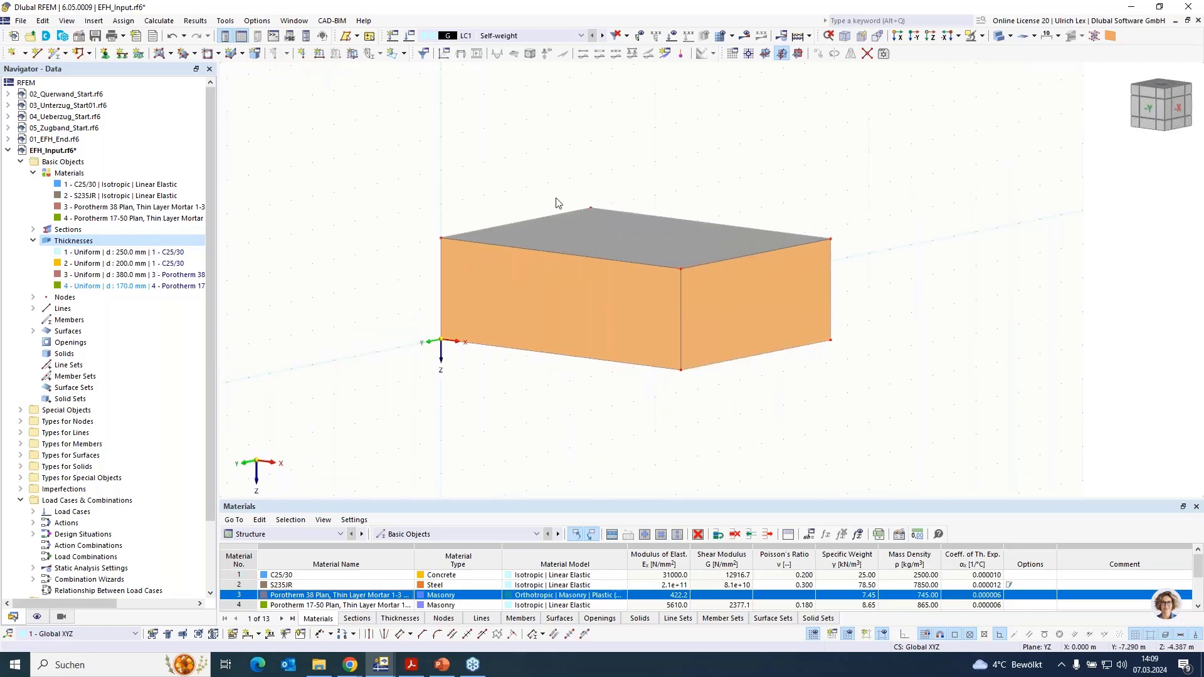
- Draw single lines from (0, 0, -3) to (0, 0, -7) and from (0, -7, -3) to (0, -7, -6), and connect their upper ends
scroll(517, 470, "down", 1)
scroll(494, 178, "up", 1)
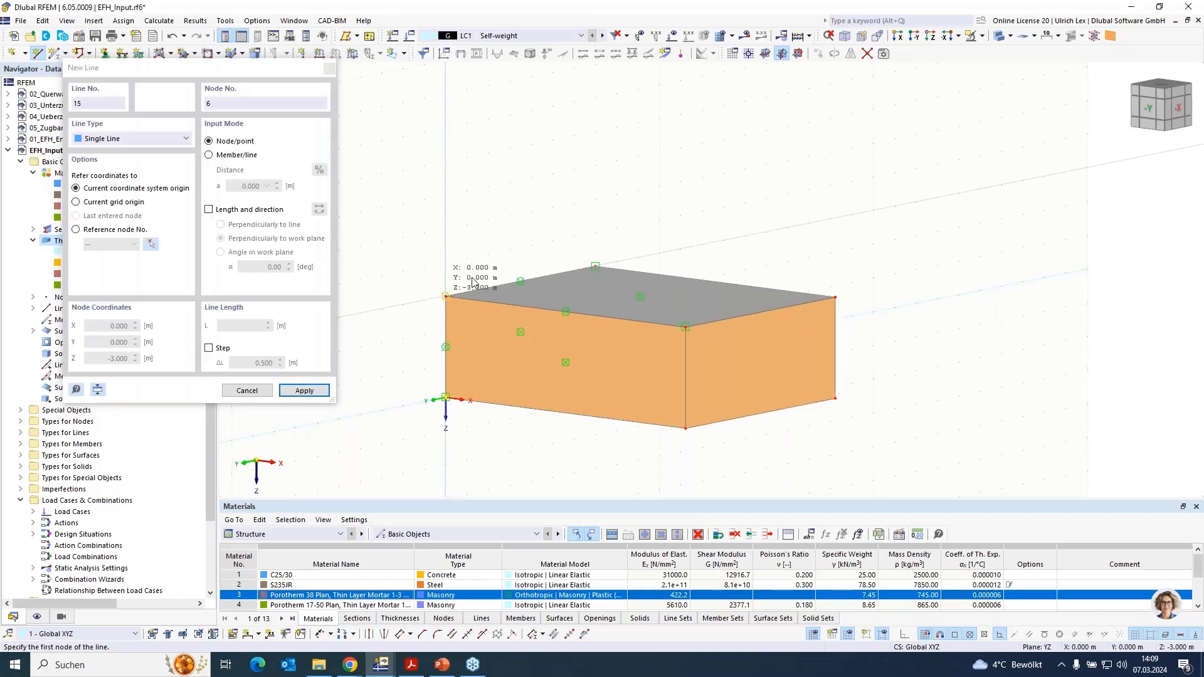
left_click(445, 296)
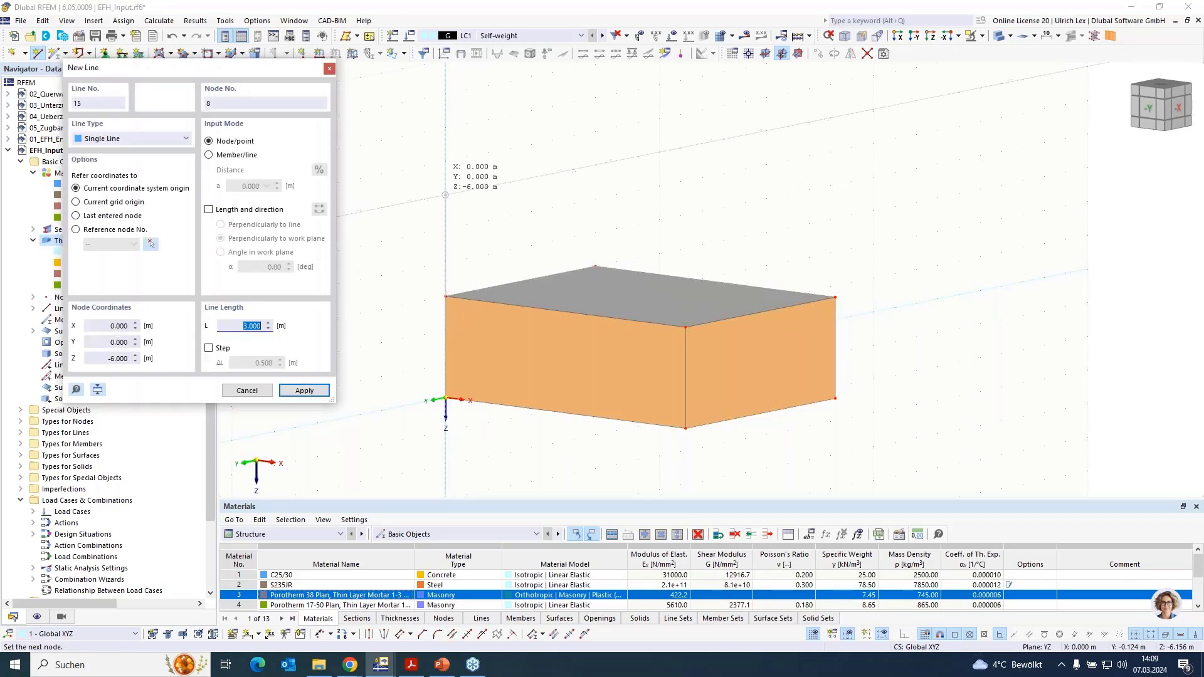
left_click(445, 195)
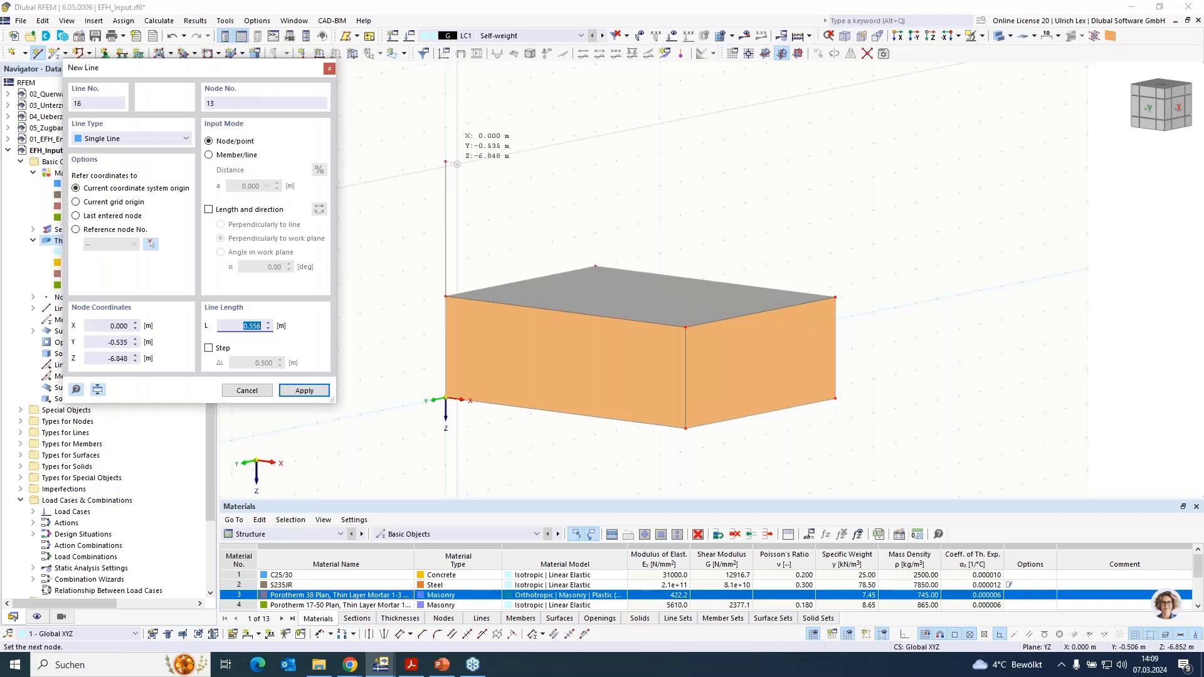
key("Escape")
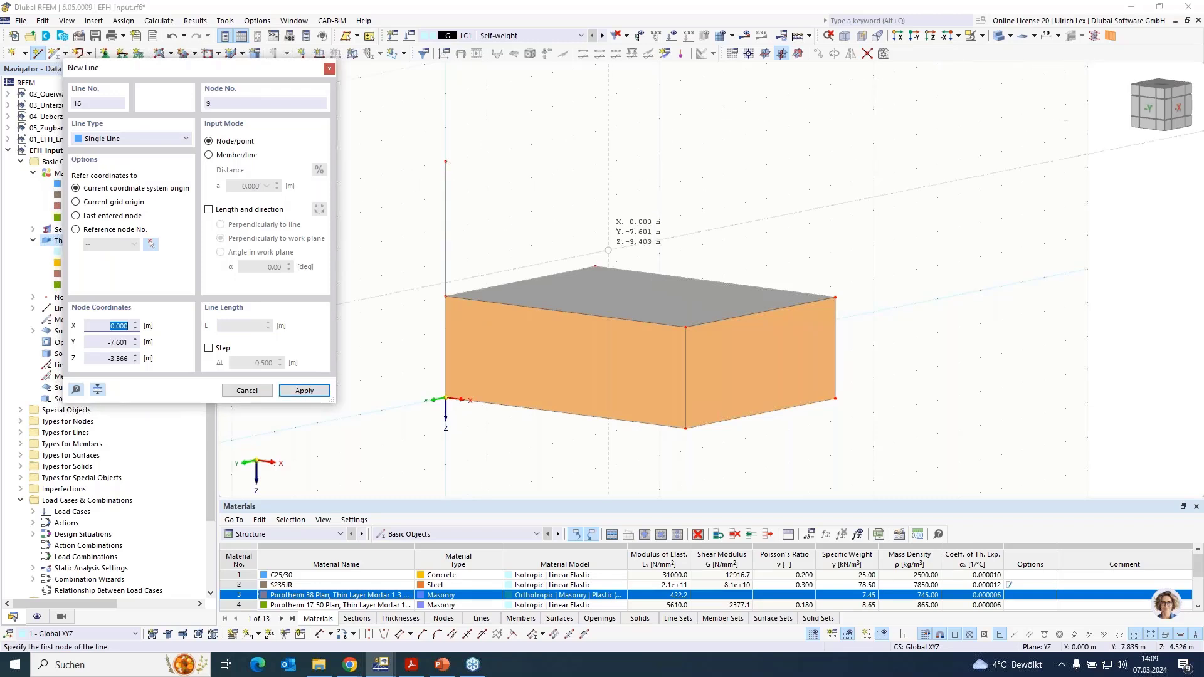
left_click(640, 236)
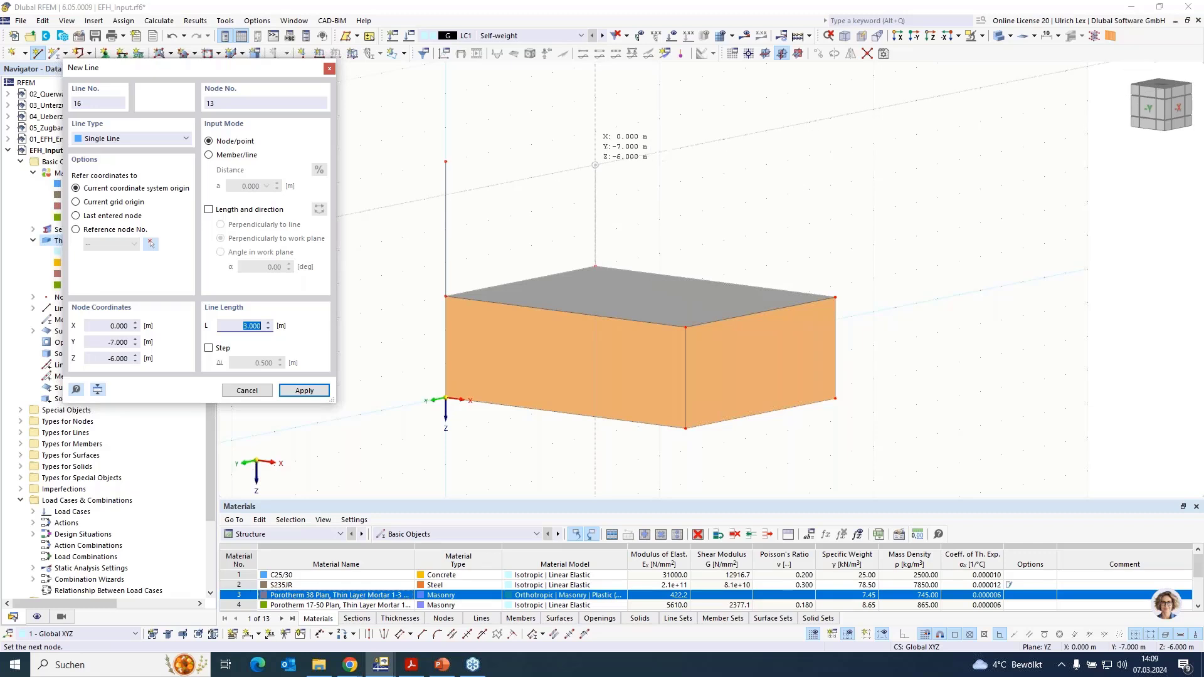
left_click(595, 164)
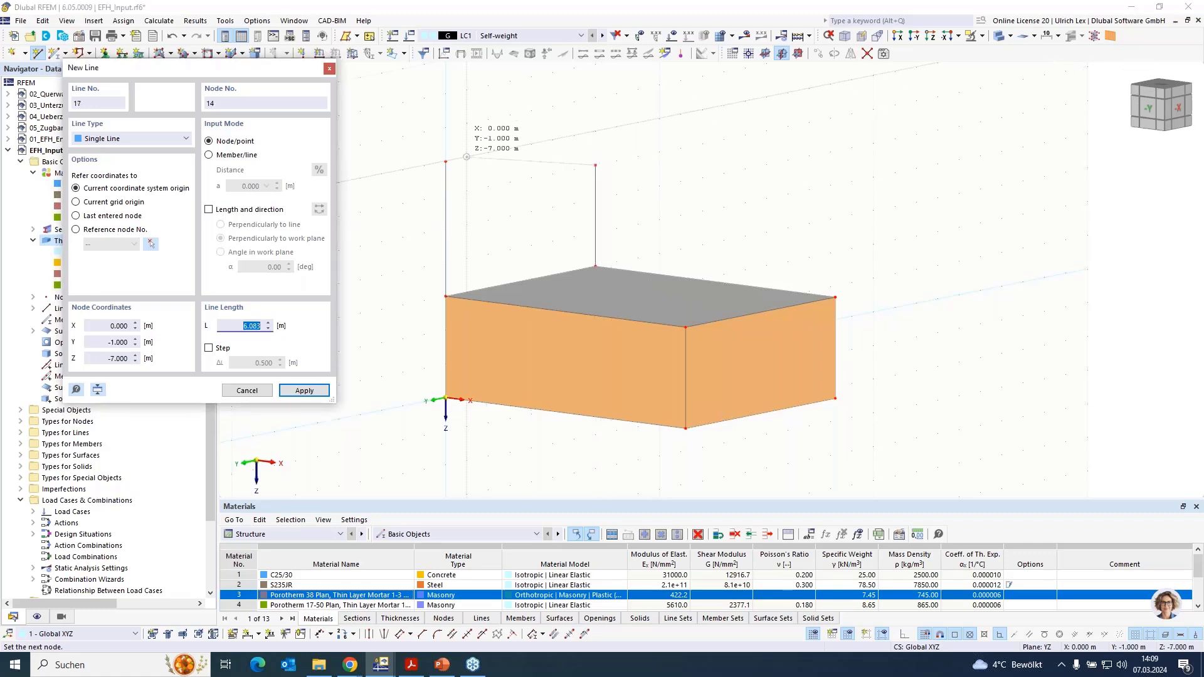
left_click(445, 161)
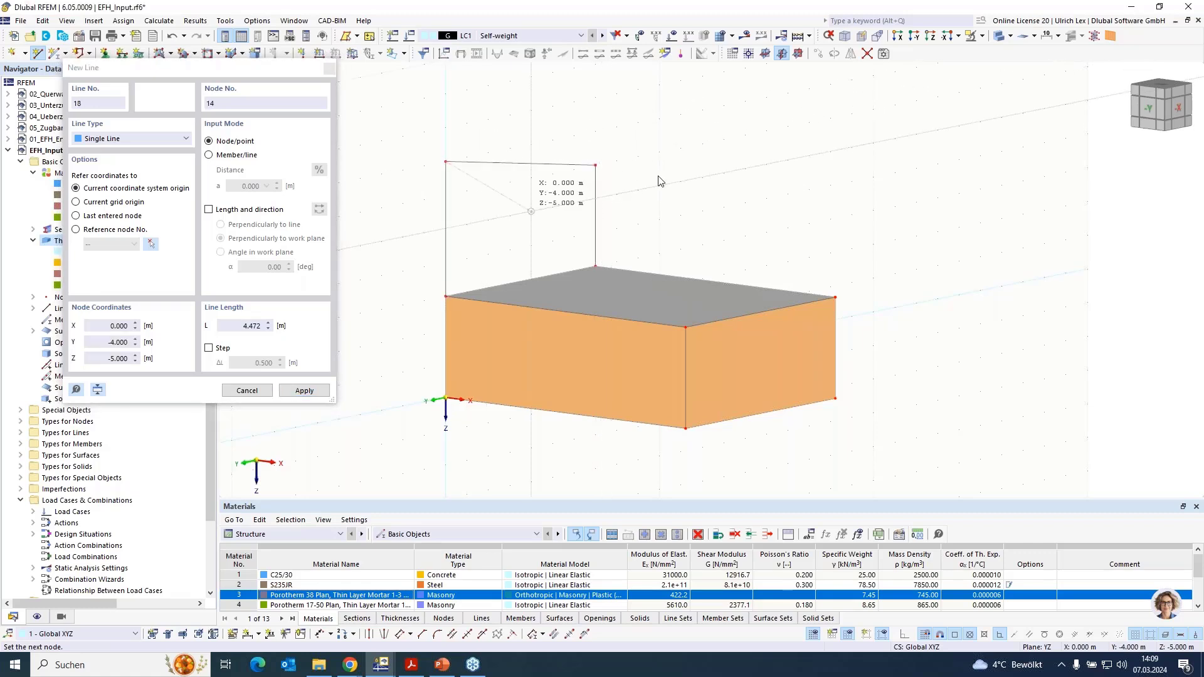
key("Escape")
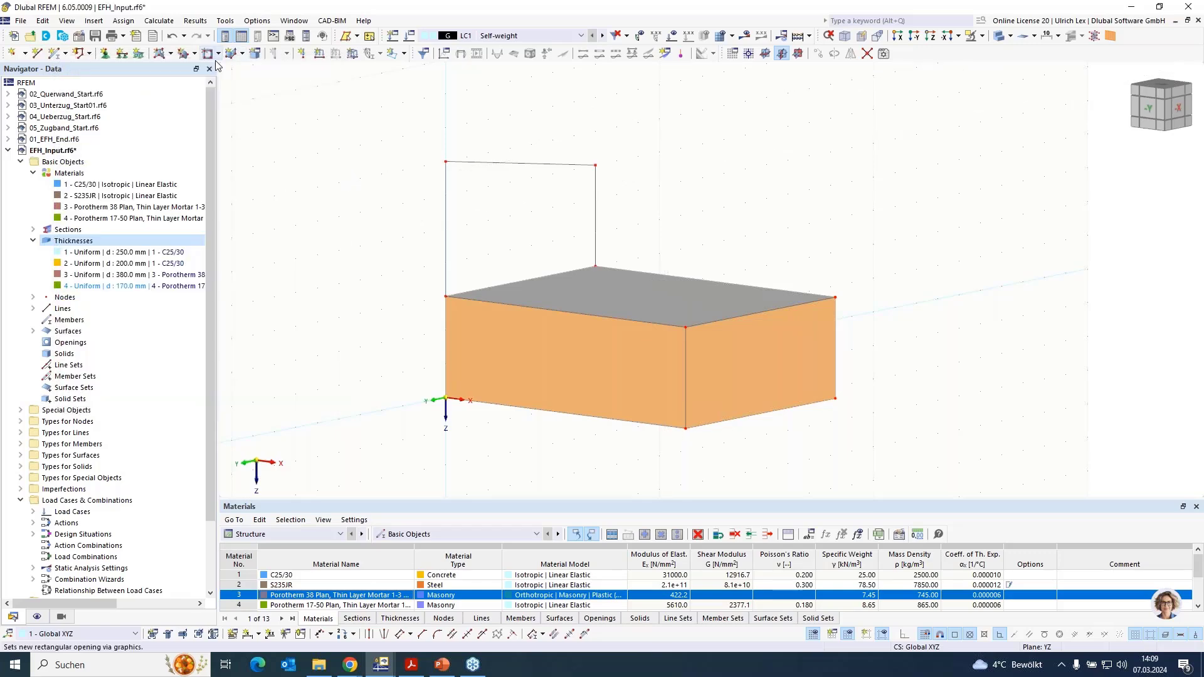
- Create the sloped-top upper wall surface from its boundary lines with the 380 mm Porotherm 38 Plan thickness, and copy it 9 m along X
left_click(170, 55)
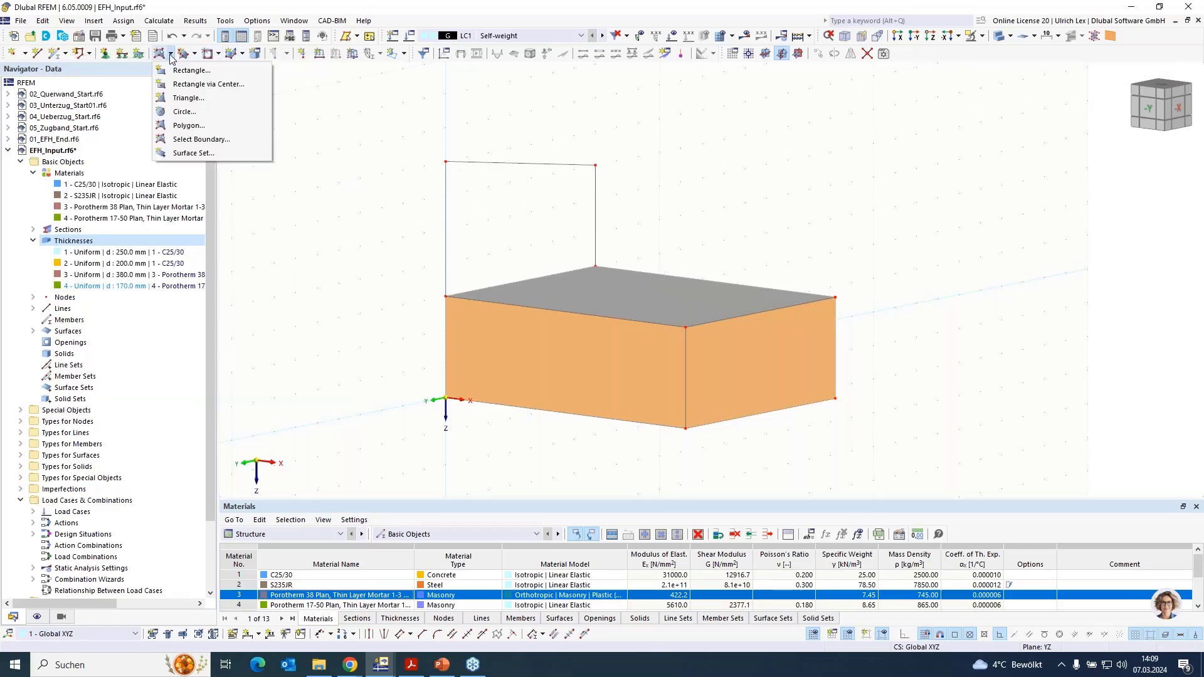
left_click(201, 139)
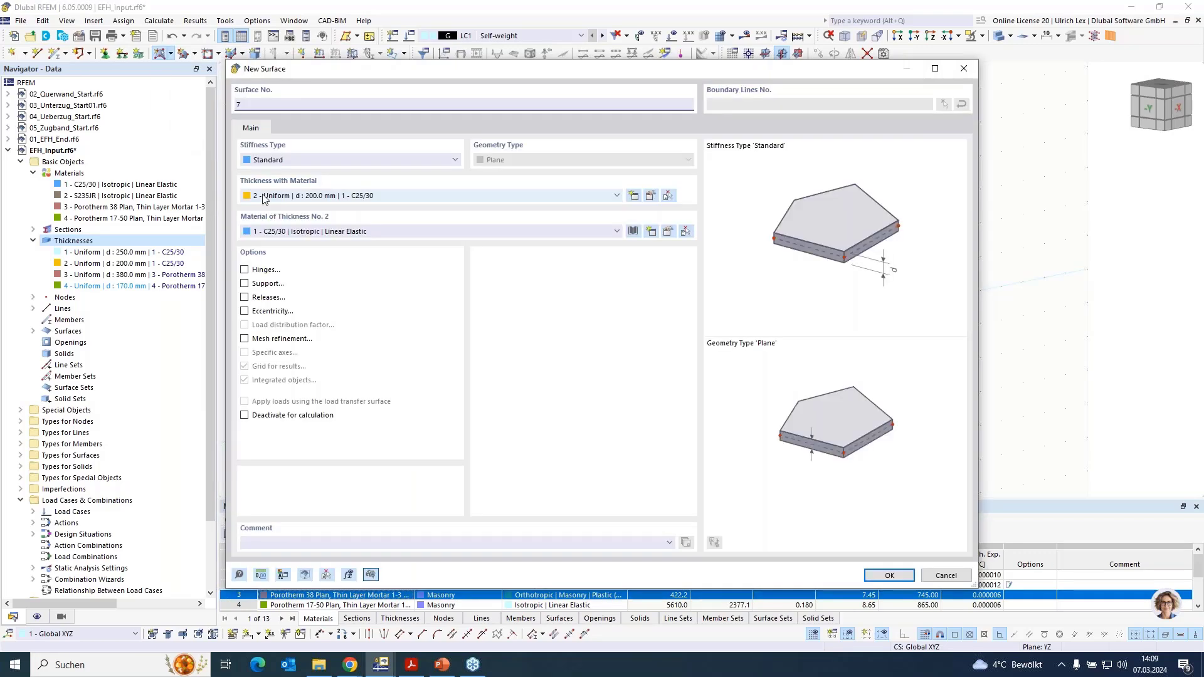
left_click(368, 199)
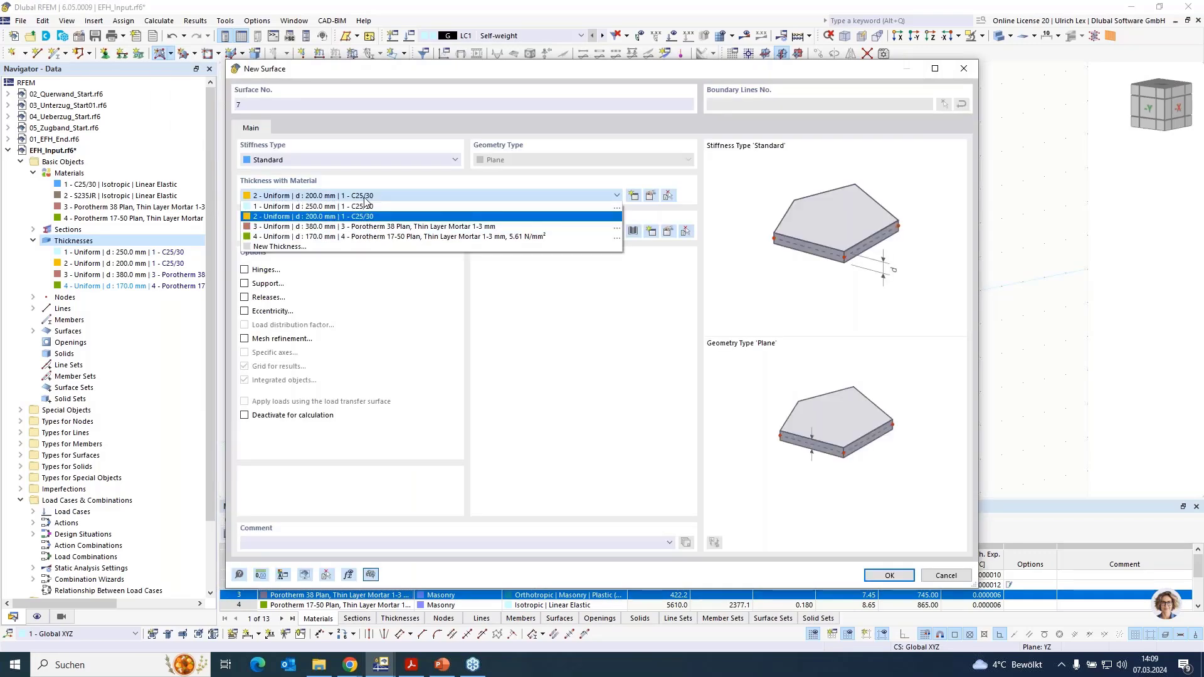
left_click(321, 229)
left_click(889, 575)
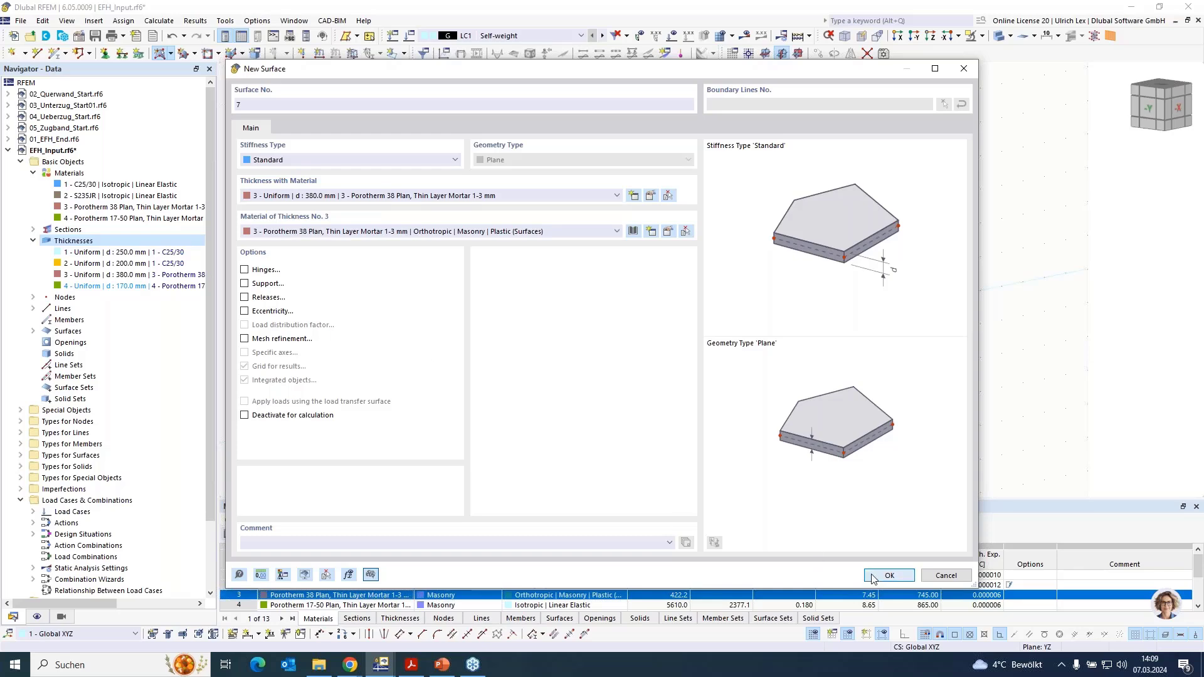
left_click(446, 242)
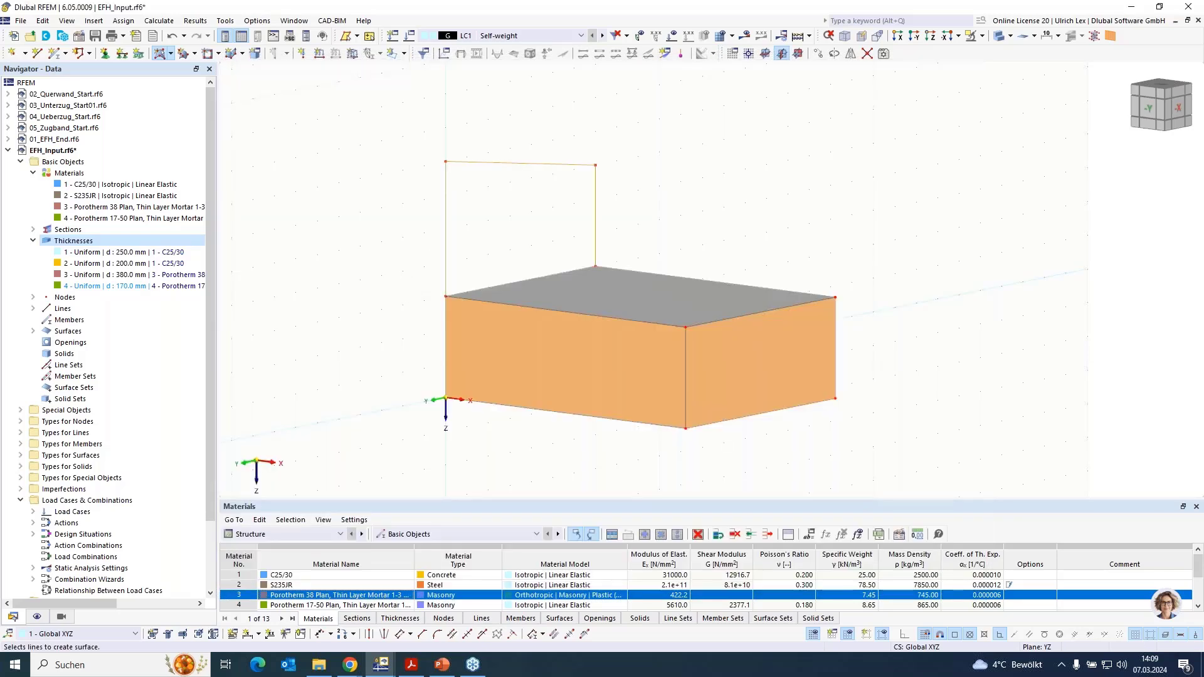
left_click(493, 287)
key("Escape")
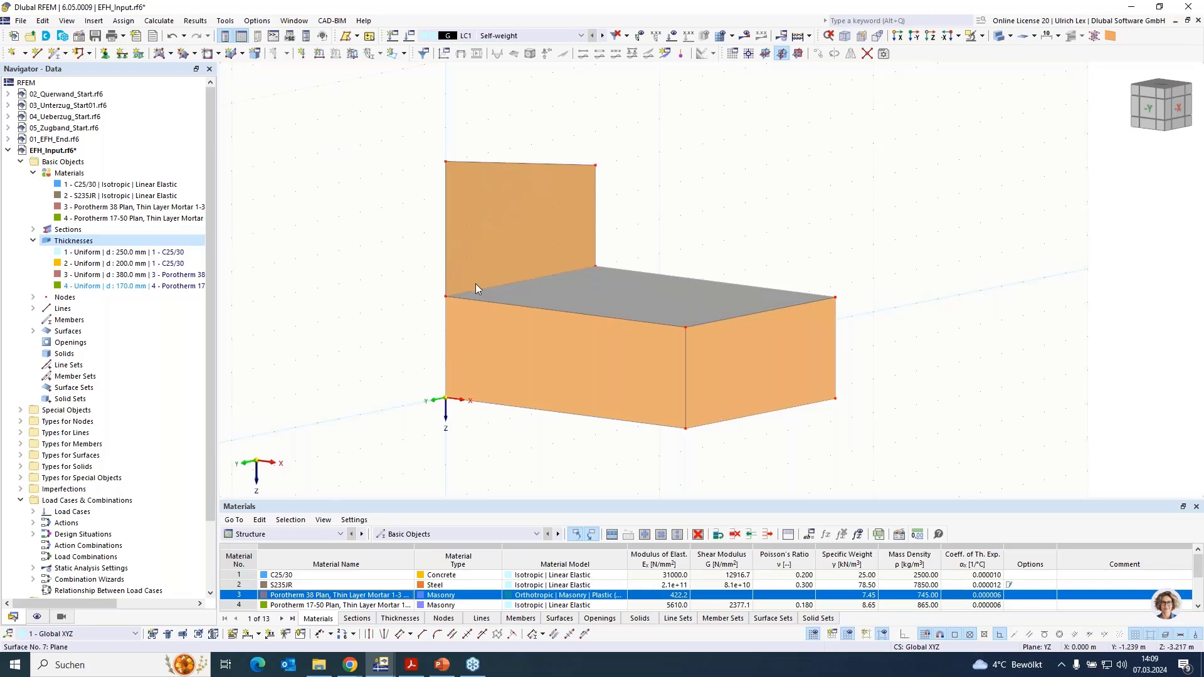
left_click_drag(820, 287, 835, 298)
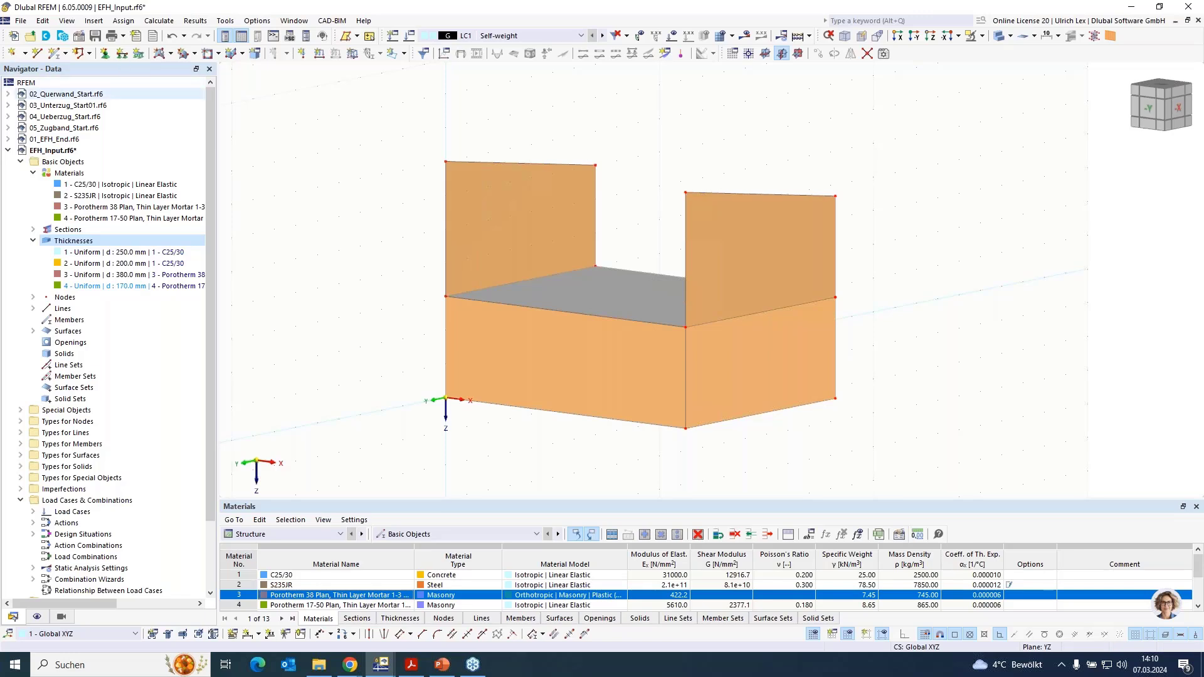
- Connect the two sloped walls with single lines from (9, -7, -6) to (0, -7, -6) and from (0, 0, -7) to (9, 0, -7)
left_click(37, 53)
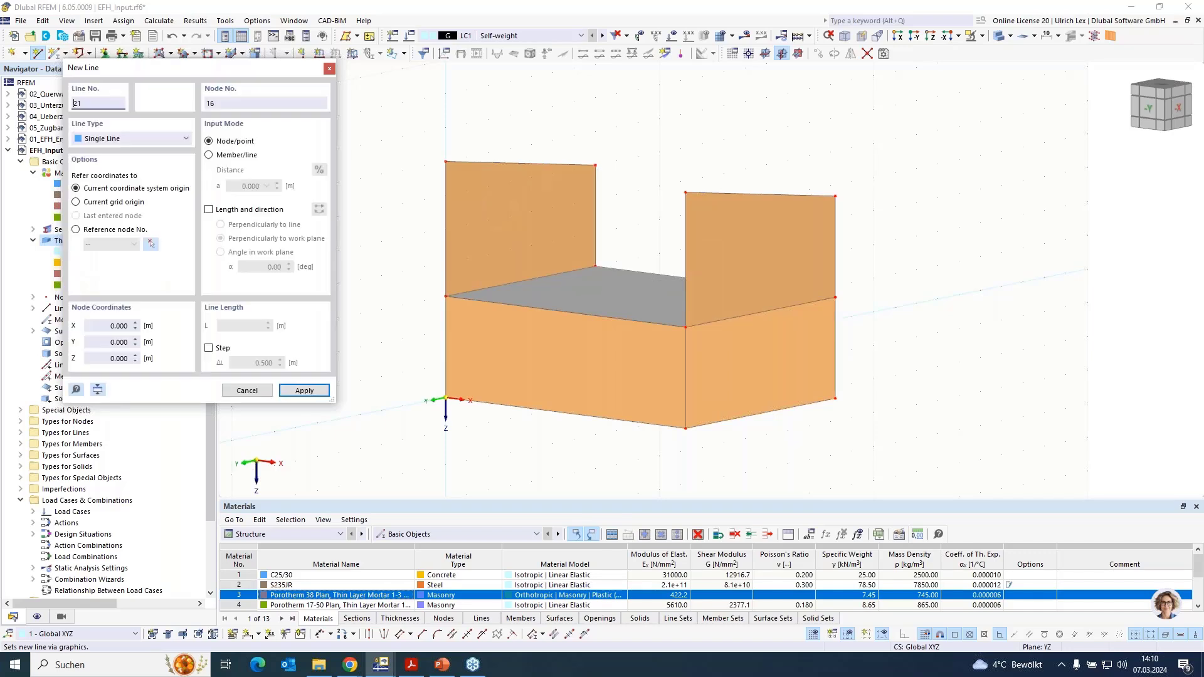
left_click(832, 196)
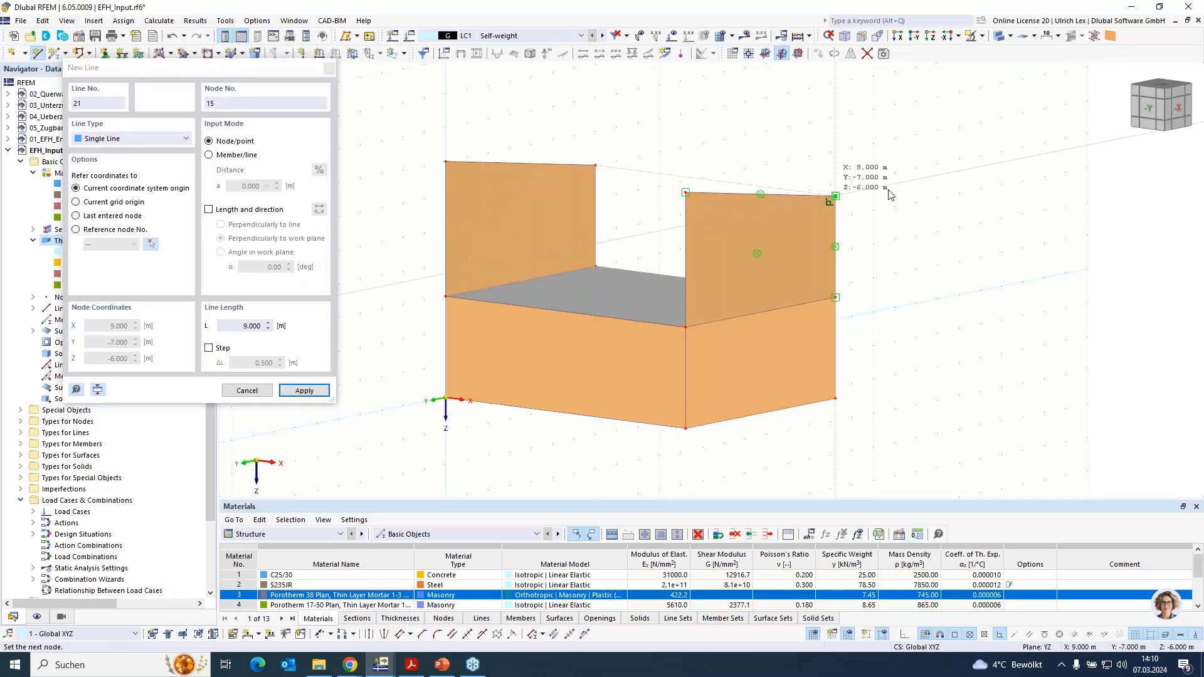
left_click(595, 165)
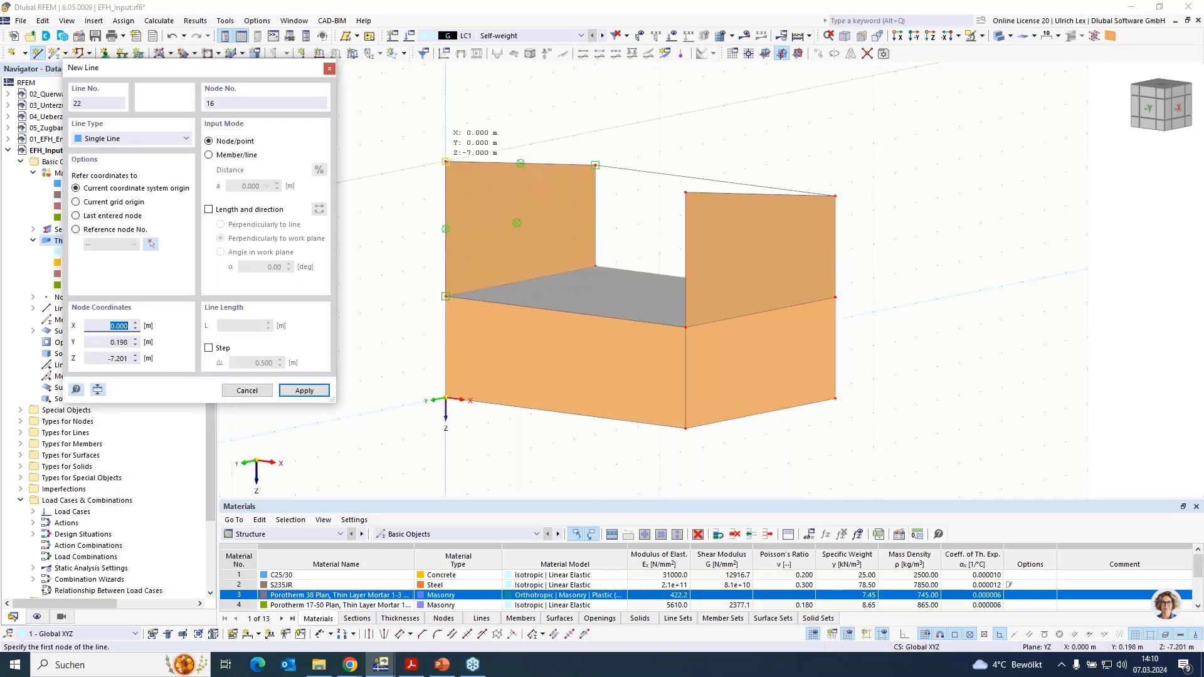
left_click(685, 192)
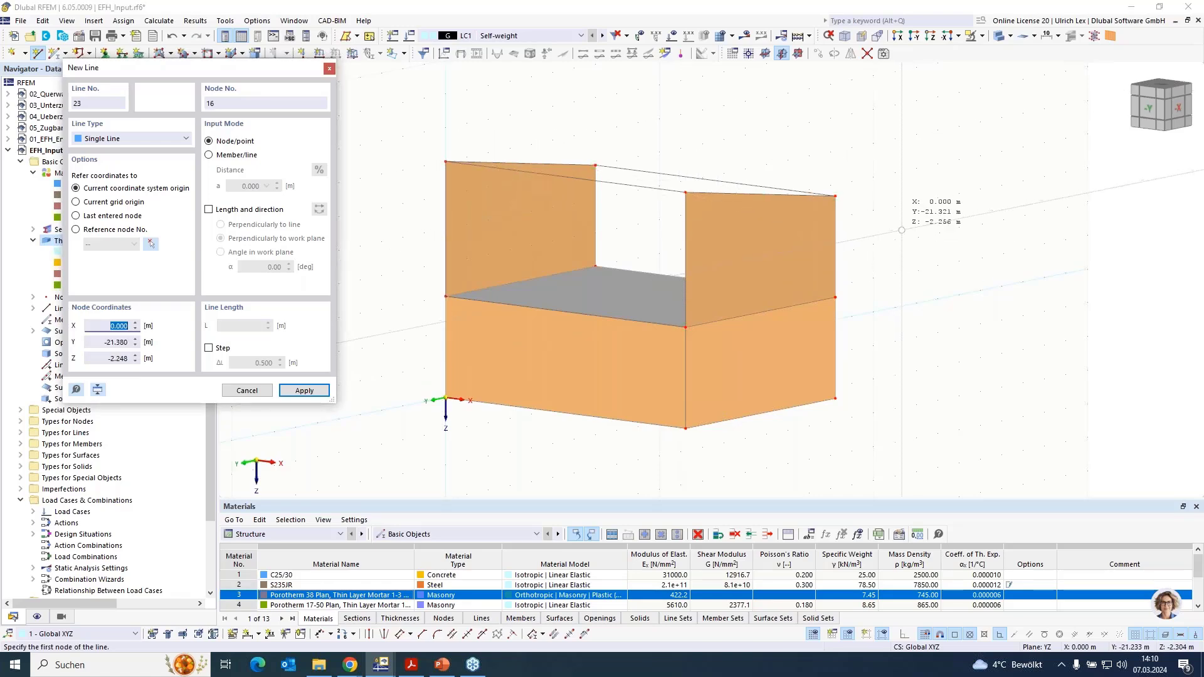
key("Escape")
key("Escape")
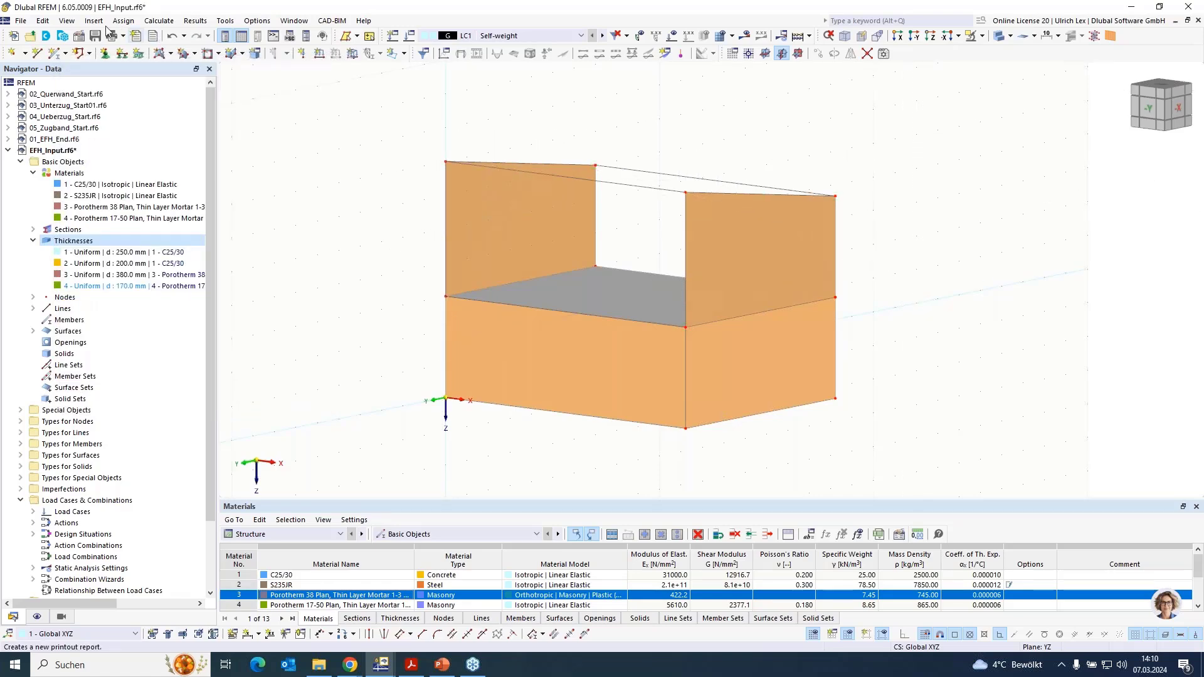
- Create the upper long wall surface at Y = 0 from its boundary lines with the 380 mm Porotherm 38 Plan thickness
left_click(169, 54)
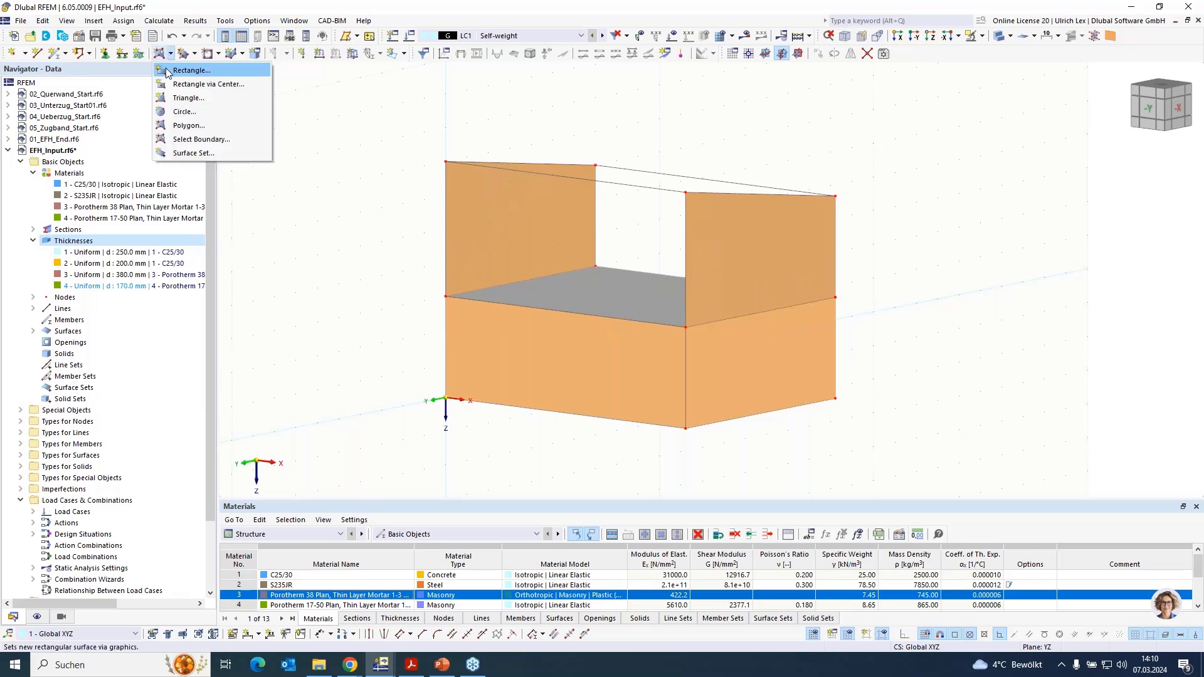
left_click(198, 140)
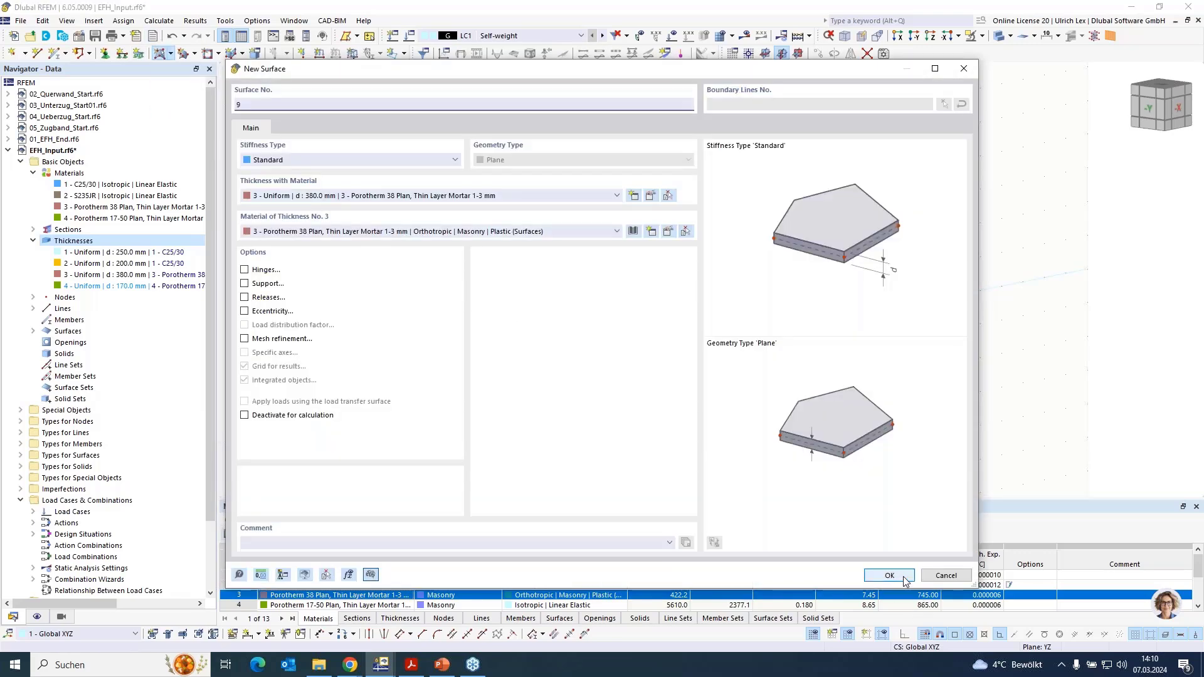
left_click(903, 577)
left_click(446, 254)
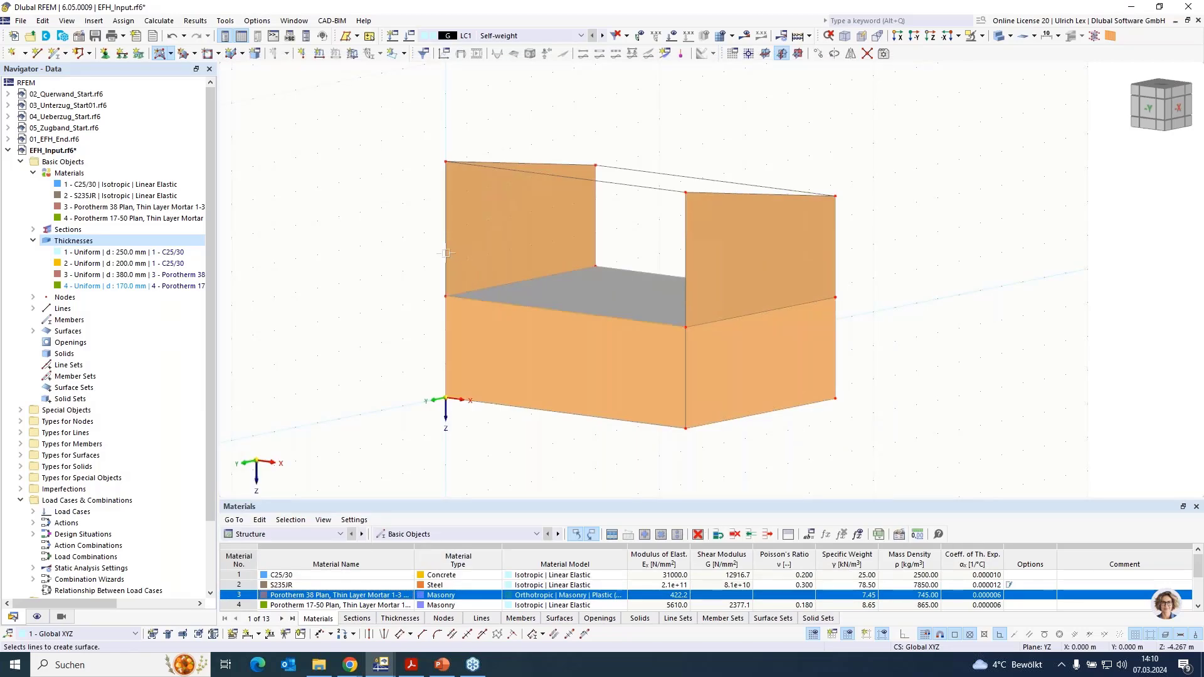
left_click(574, 178)
left_click(686, 244)
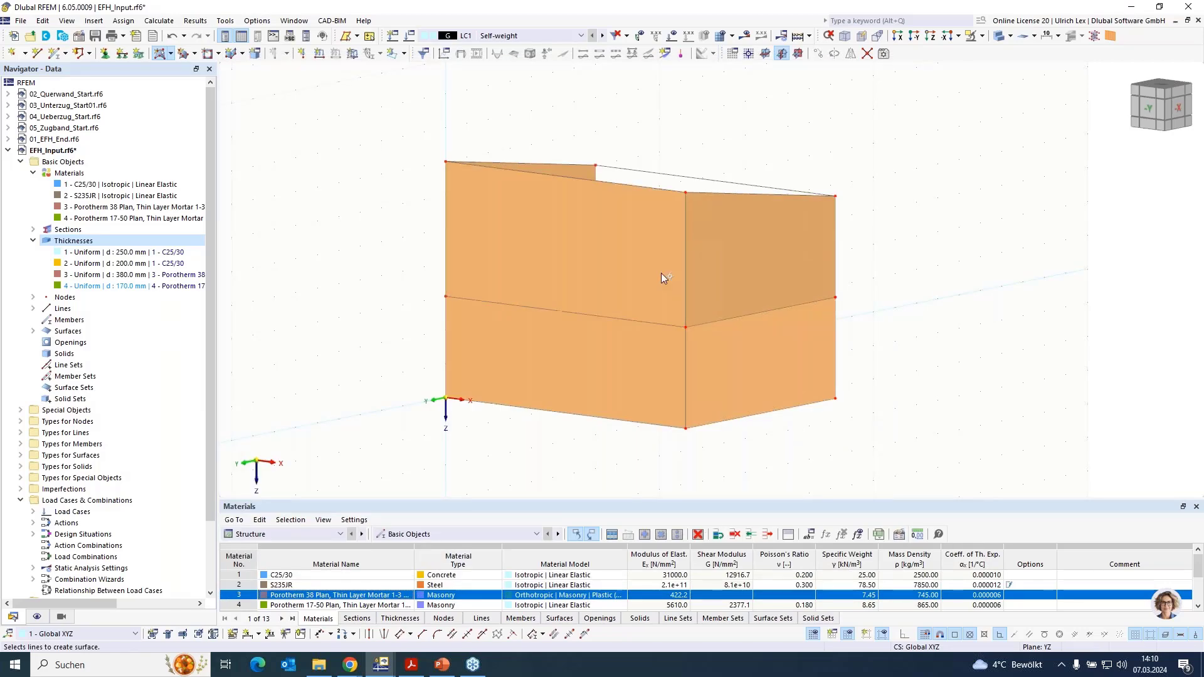
middle_click_drag(1020, 359, 731, 356, "ctrl")
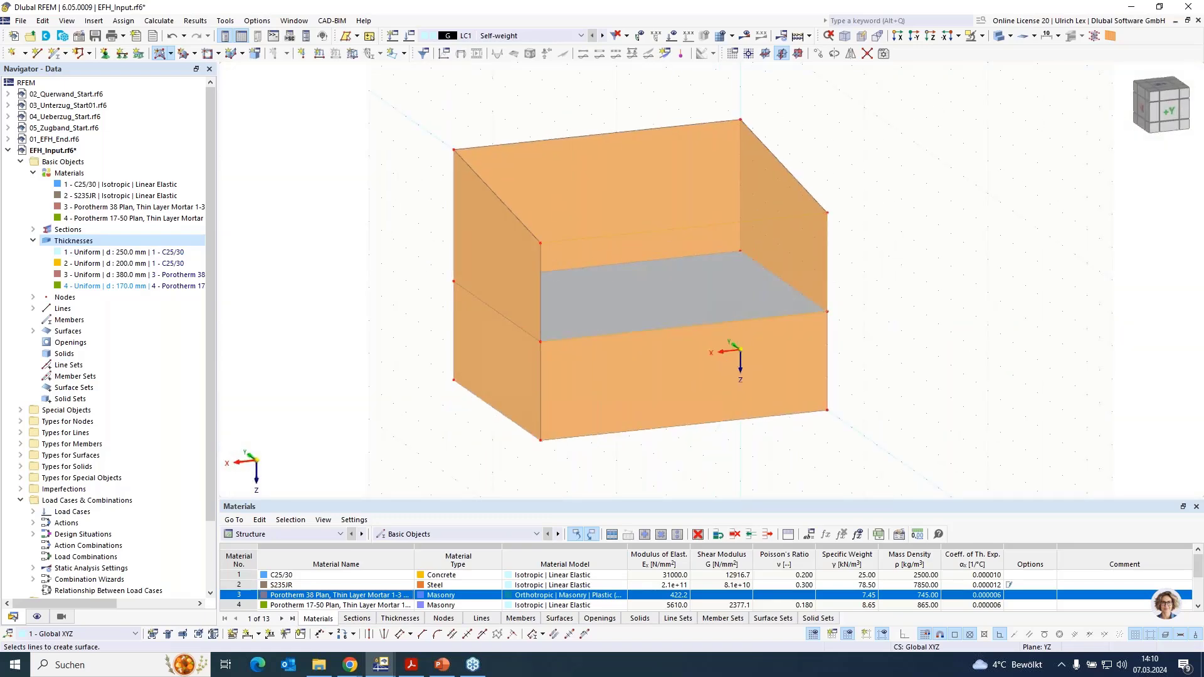
- Create the remaining upper long wall surface at Y = -7 from its boundary lines with the 380 mm Porotherm 38 Plan thickness
left_click(539, 279)
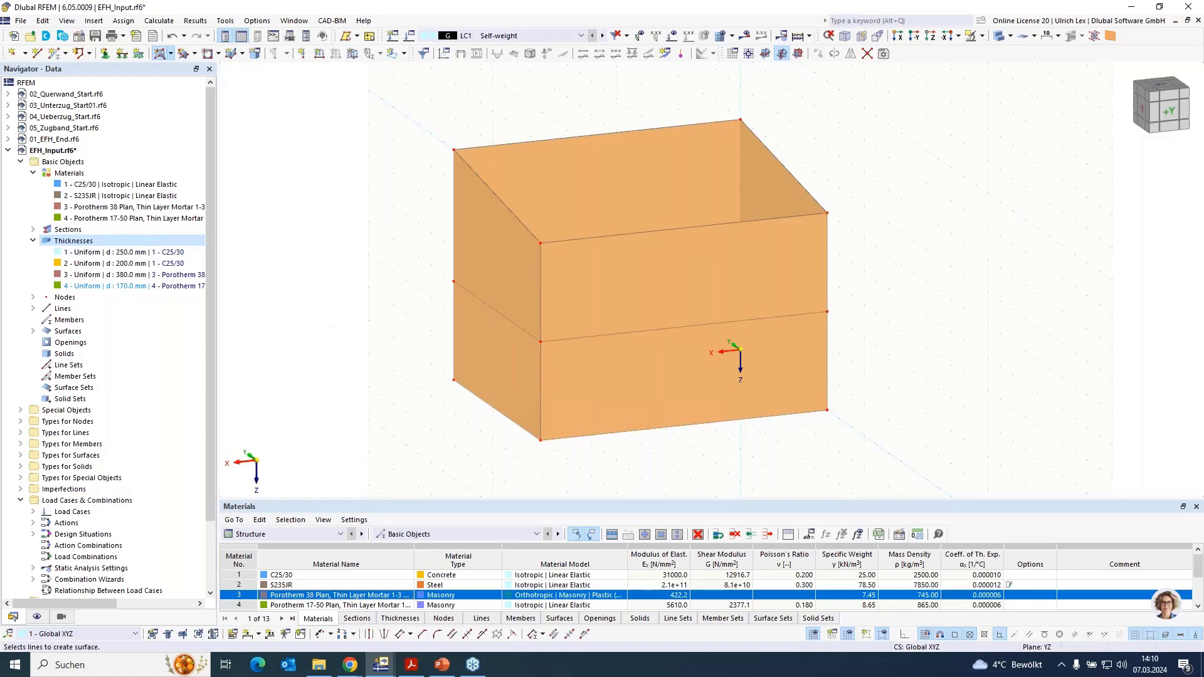
key("Escape")
- Isolate the lower-storey objects with visibility by selection and display the model as wireframe
middle_click_drag(405, 366, 600, 374, "ctrl")
scroll(353, 236, "down", 1)
middle_click_drag(527, 487, 602, 424, "ctrl")
left_click_drag(793, 405, 405, 239)
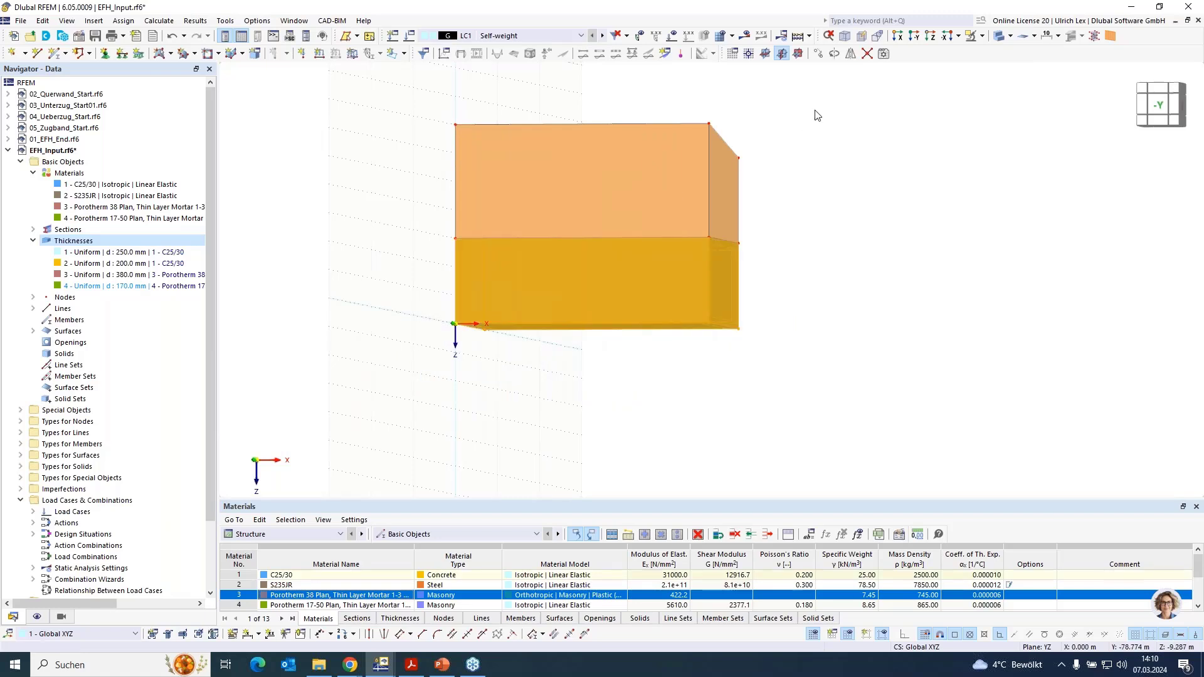
left_click(982, 36)
left_click(1028, 51)
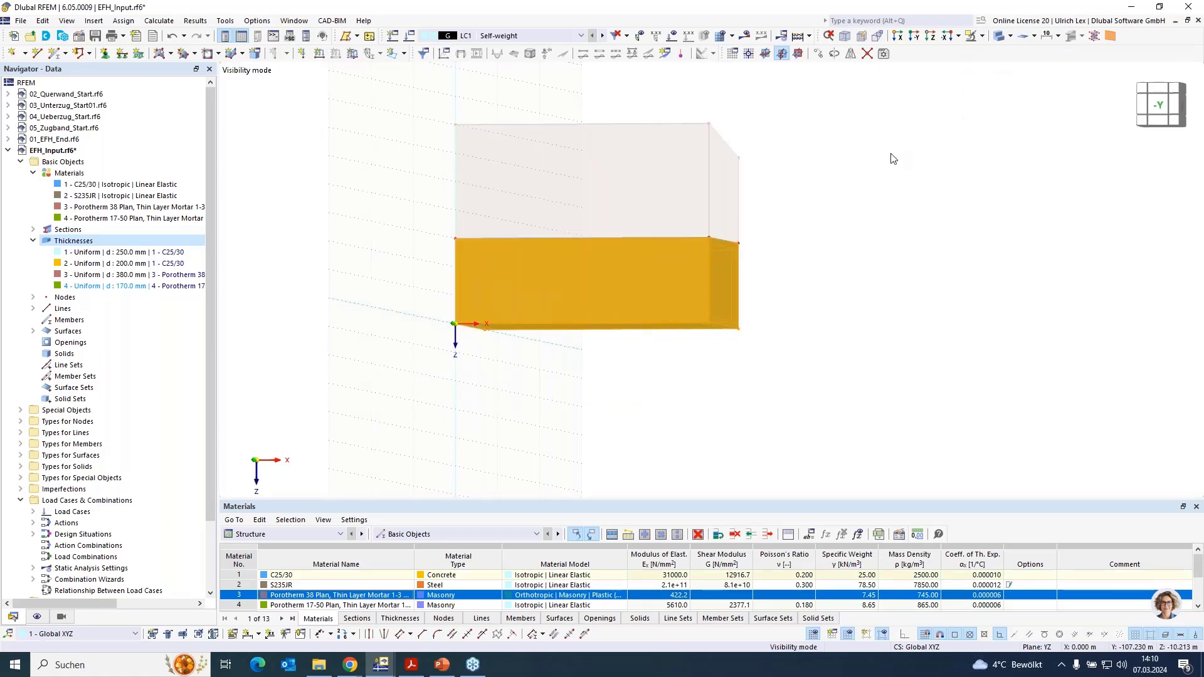
middle_click_drag(882, 153, 811, 228, "ctrl")
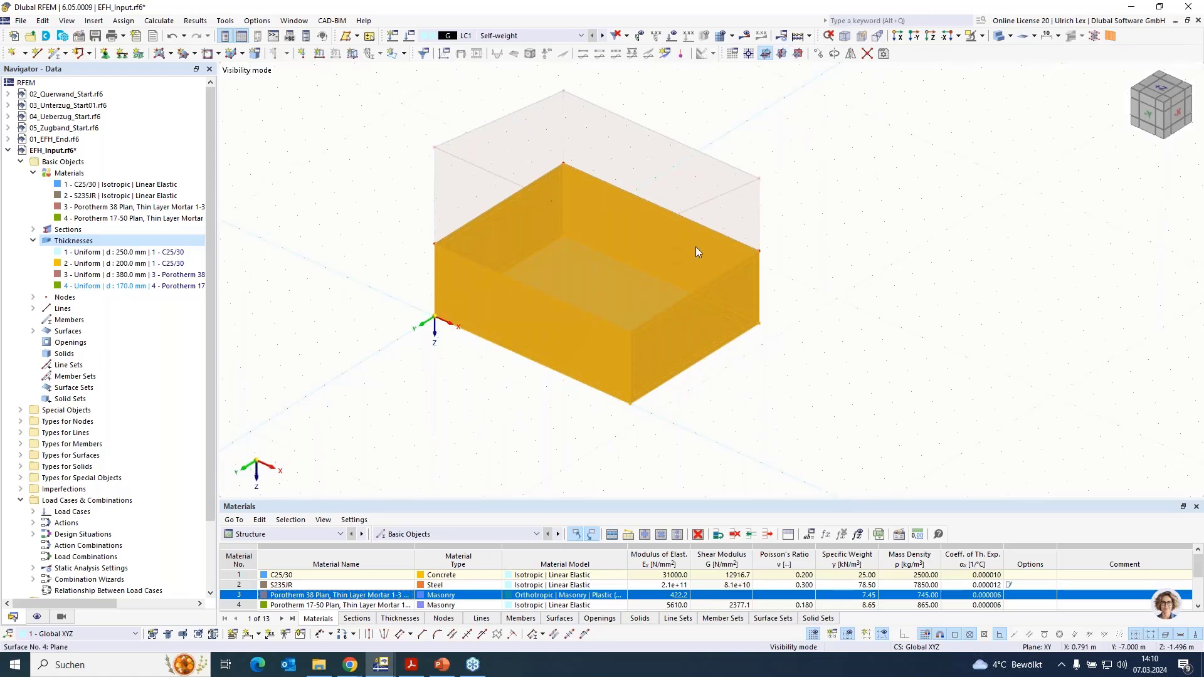
left_click(998, 36)
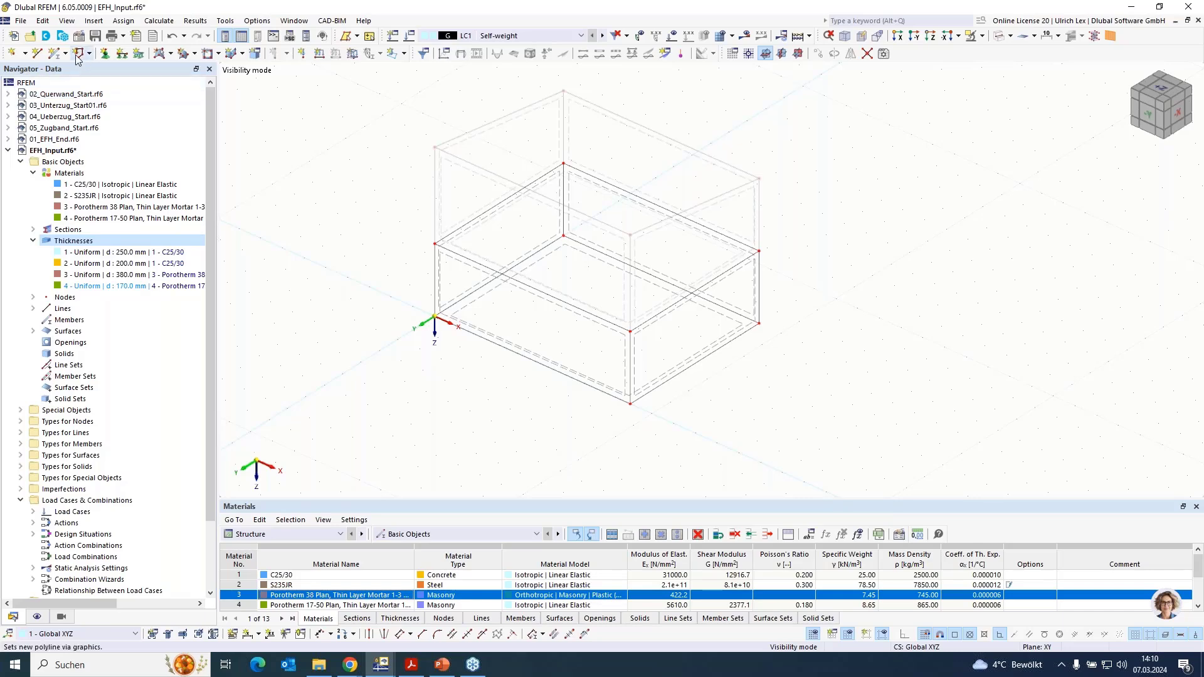
- Draw a single line across the floor slab from (5, 0, 0) to (5, -7, 0) for the inner wall's base
left_click(37, 53)
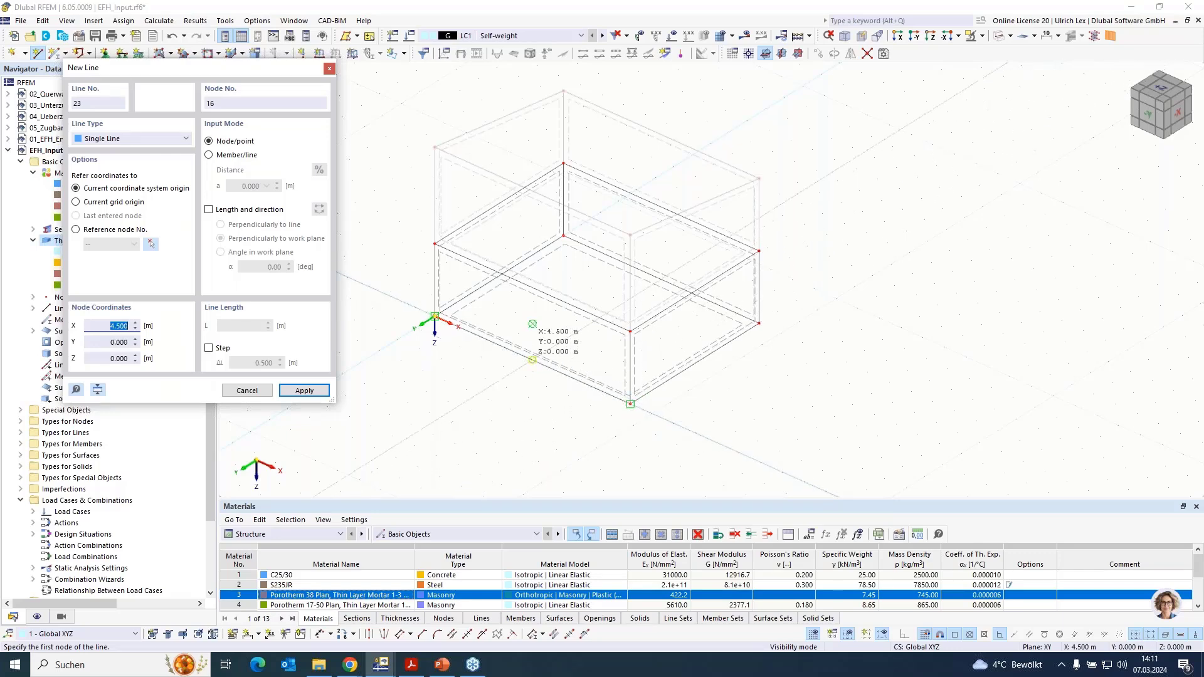
left_click(532, 360)
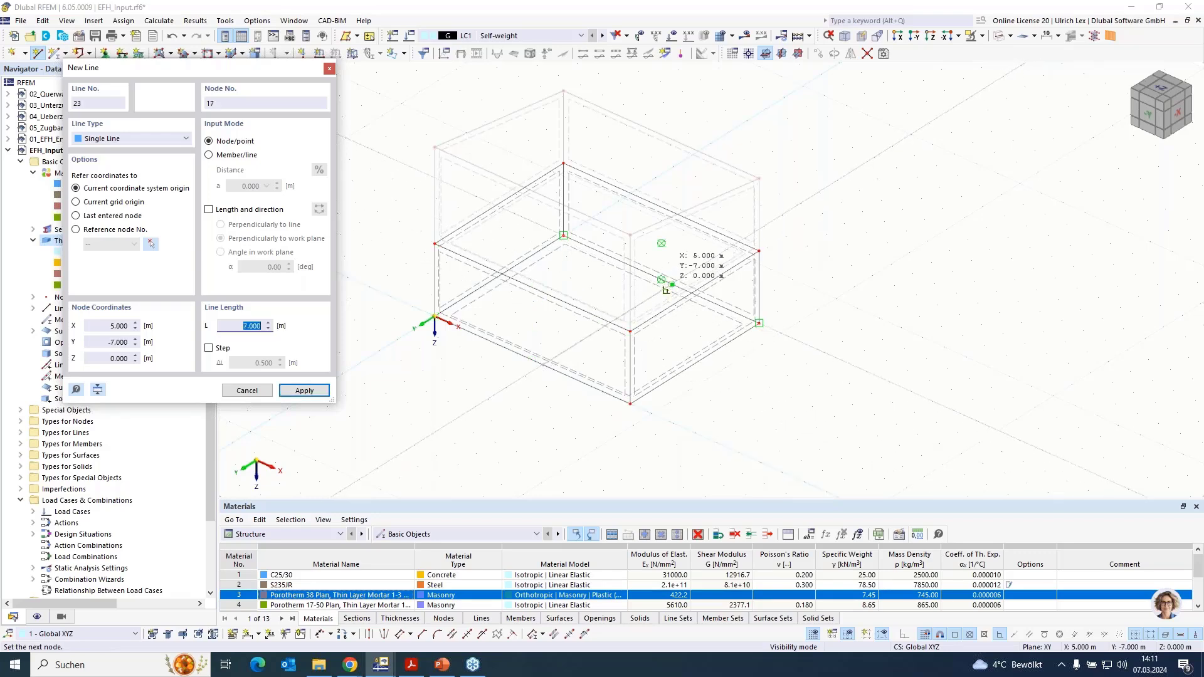
left_click(666, 290)
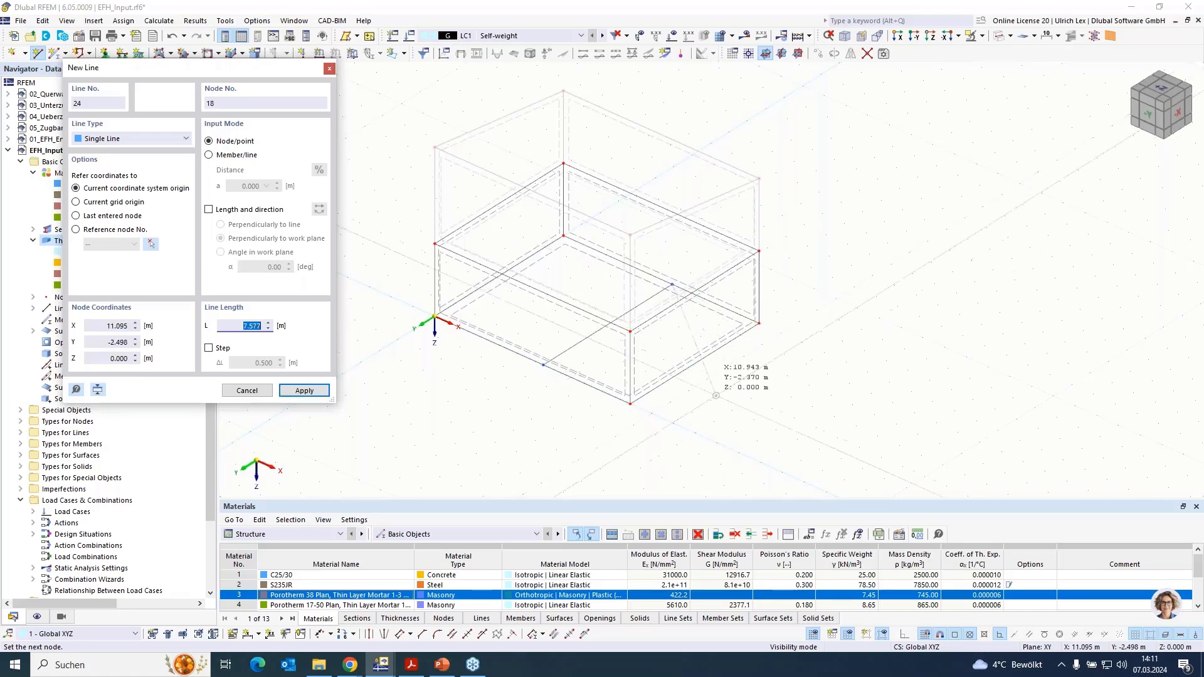
right_click(652, 427)
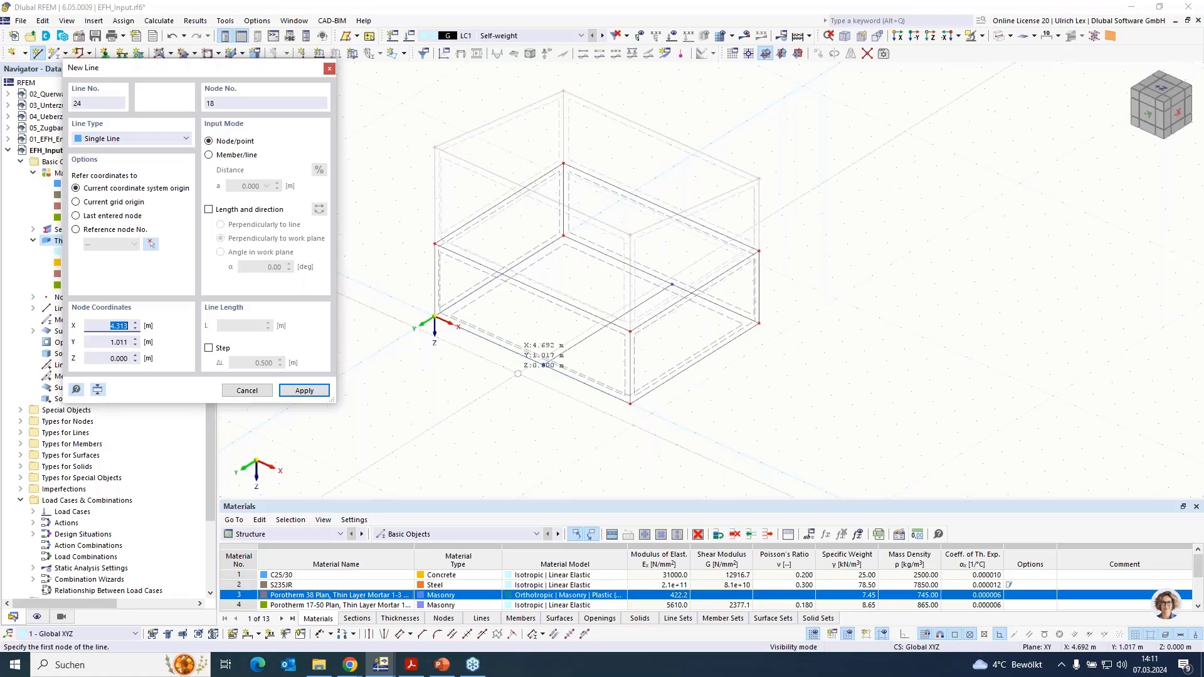
- Switch the work plane to XZ and draw a vertical single line from (5, 0, 0) to (5, 0, -3)
scroll(545, 350, "up", 1)
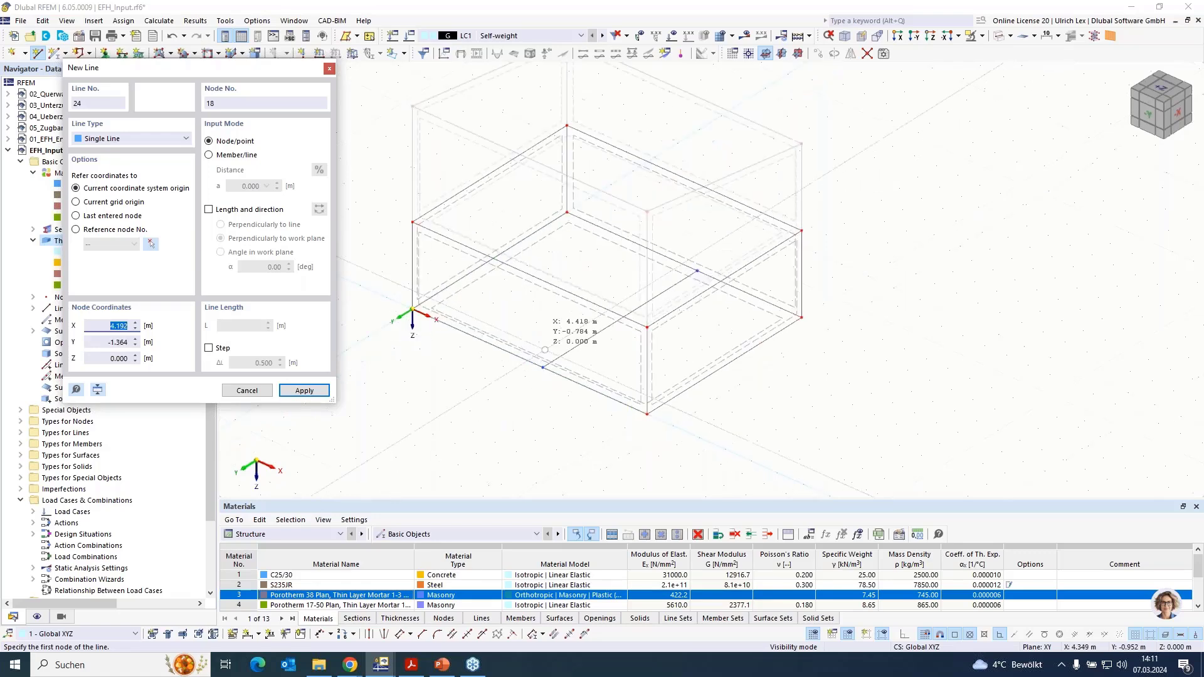
left_click(800, 56)
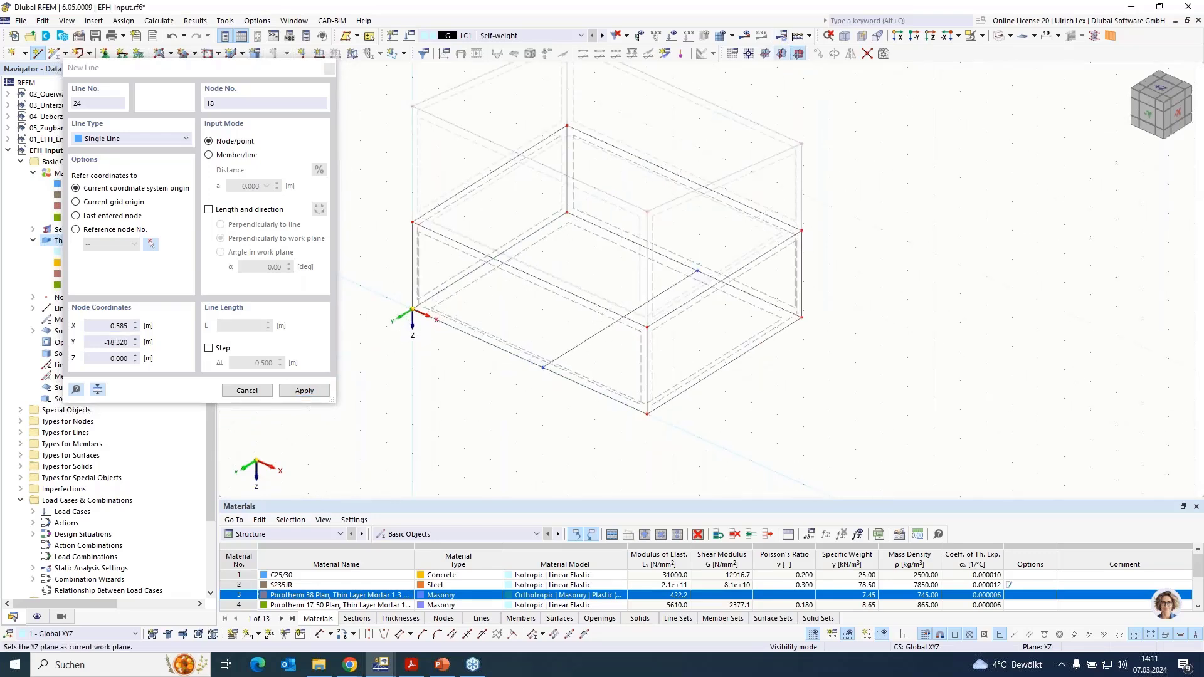
left_click(547, 330)
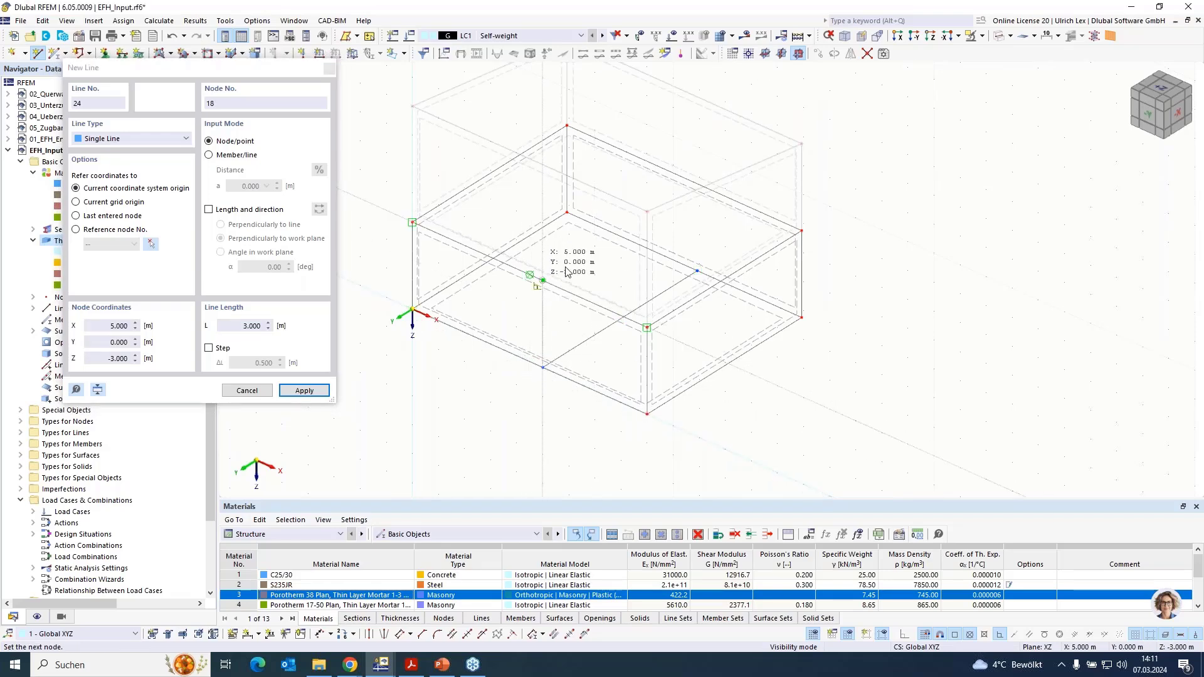
left_click(543, 280)
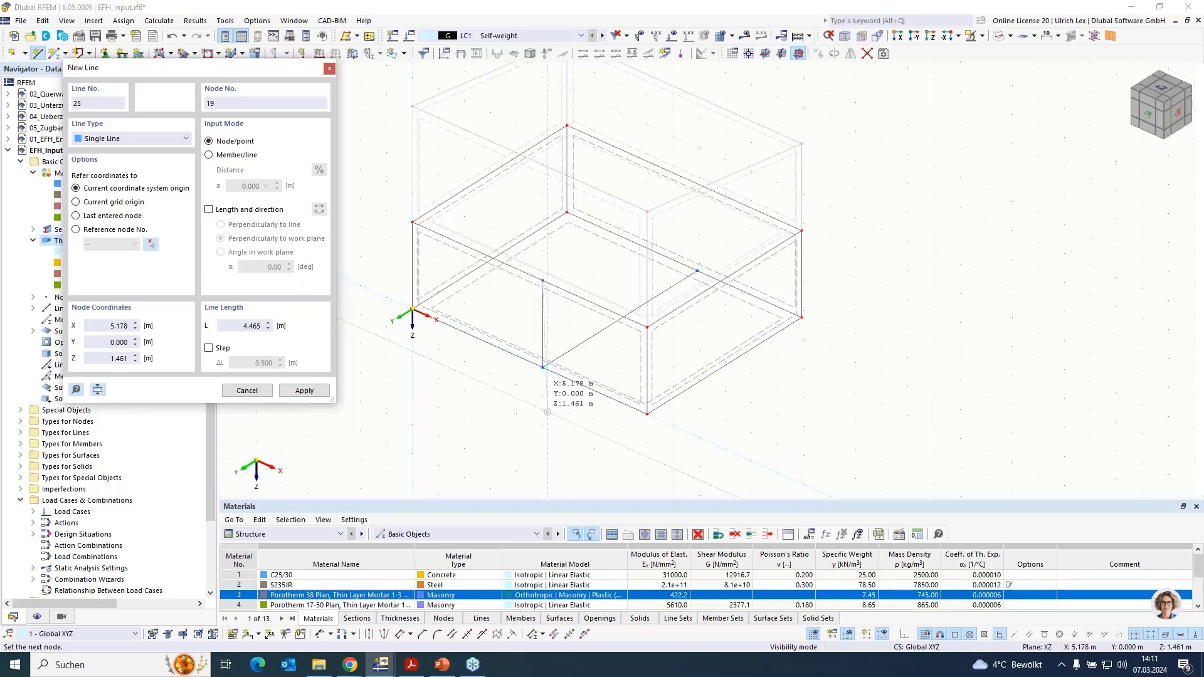
key("Escape")
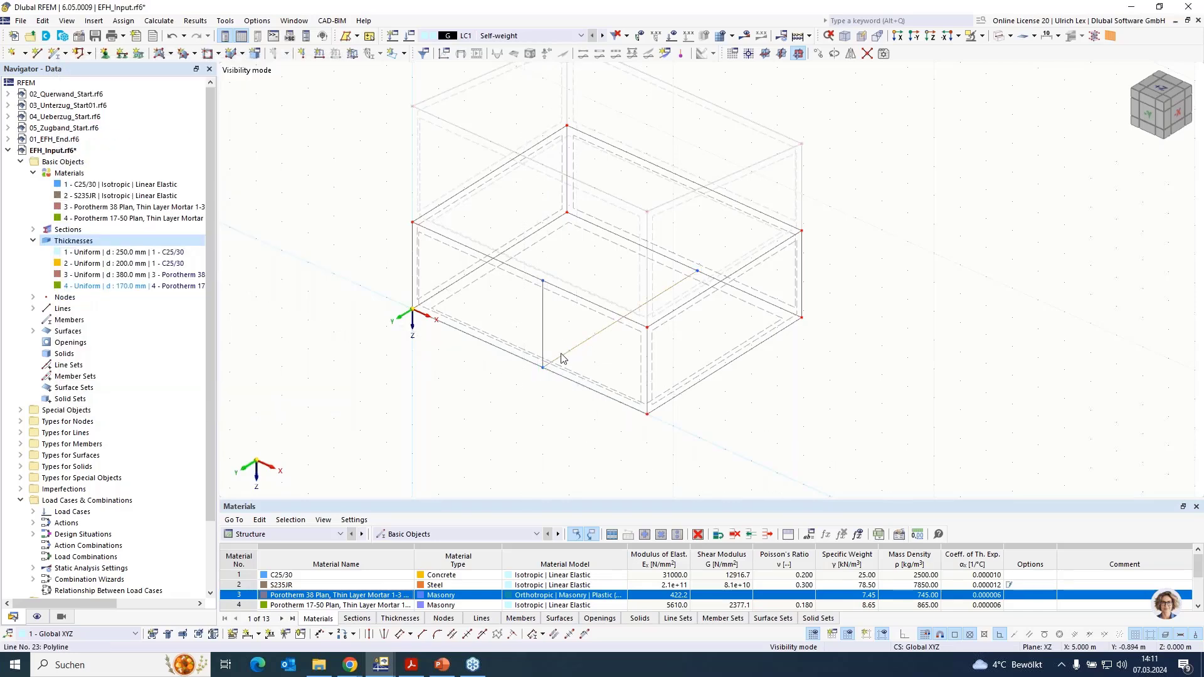
- Copy the inner wall's base line 3 m up to ceiling level and its vertical edge line across to Y = -7
left_click(544, 283)
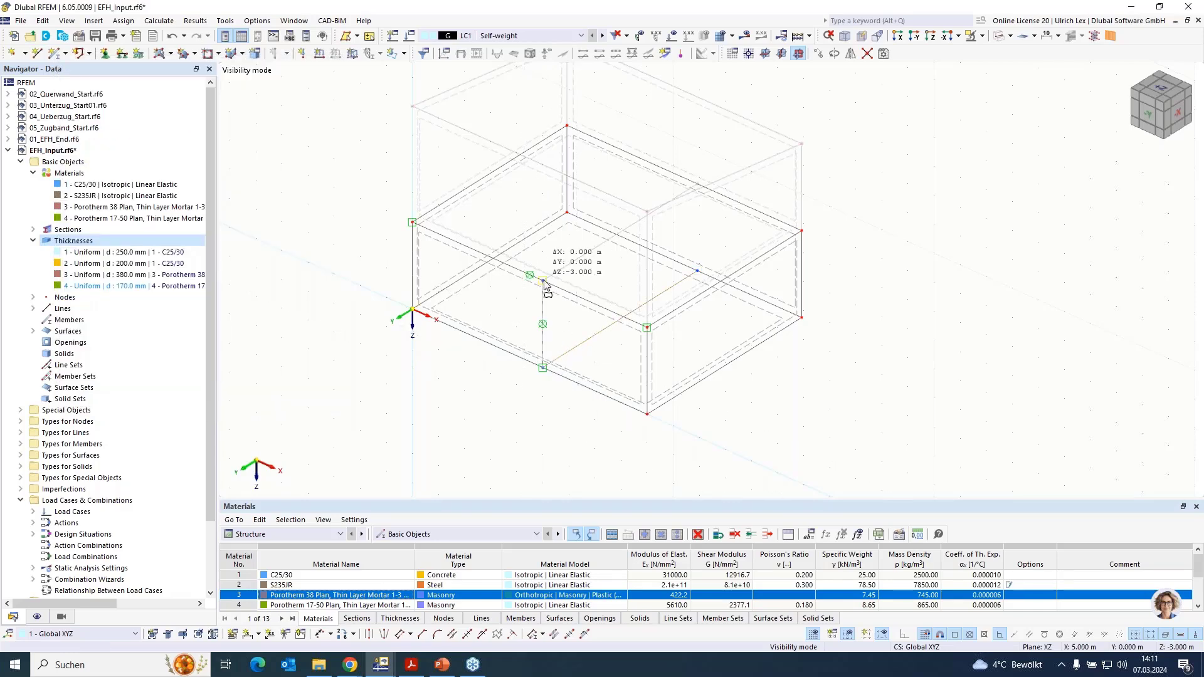
left_click_drag(544, 281, 544, 281, "ctrl")
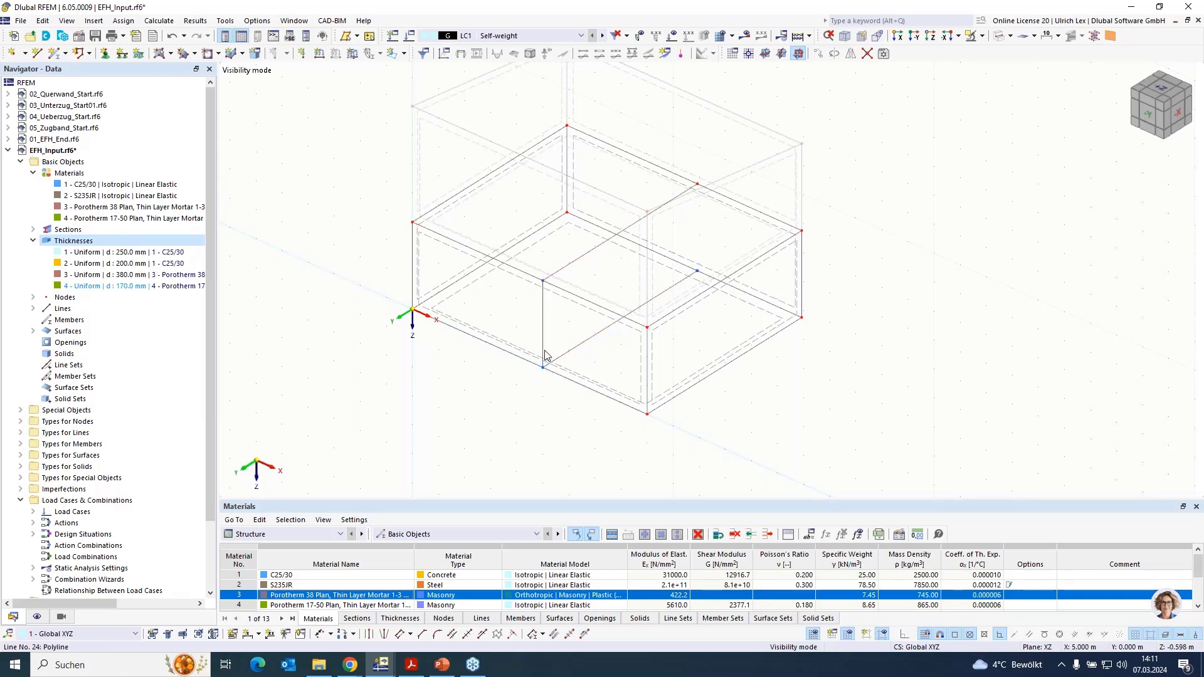
left_click_drag(690, 271, 697, 270, "ctrl")
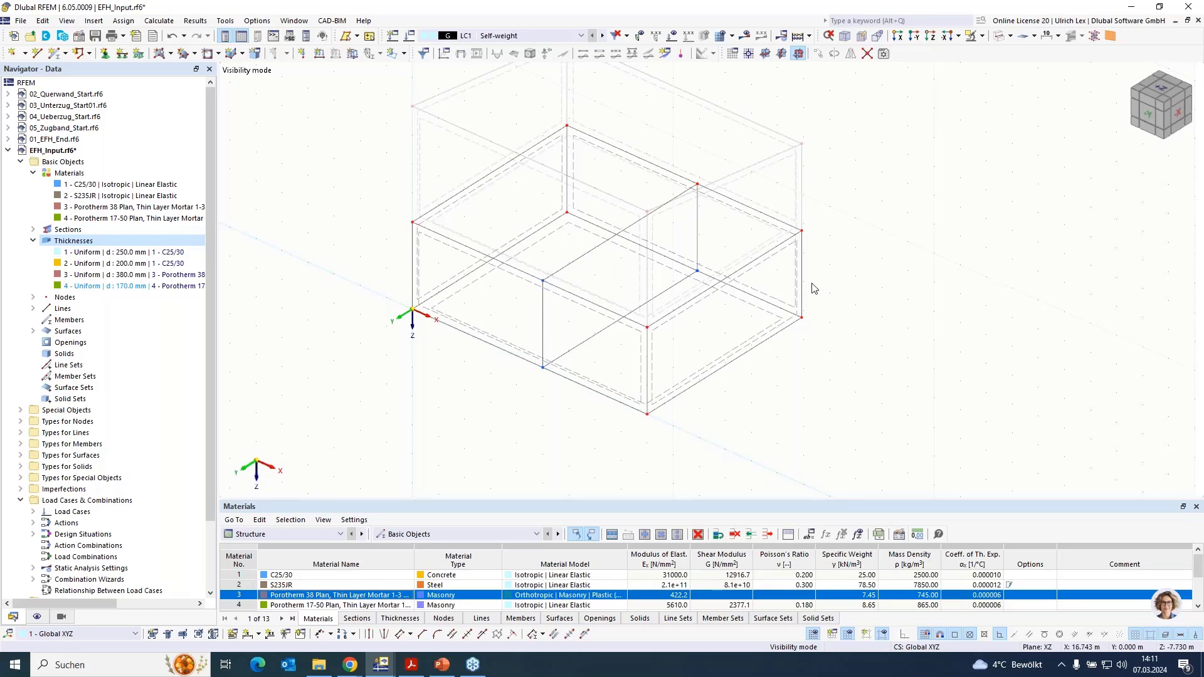
- Cancel visibility mode to show both storeys of the house again
scroll(812, 398, "down", 2)
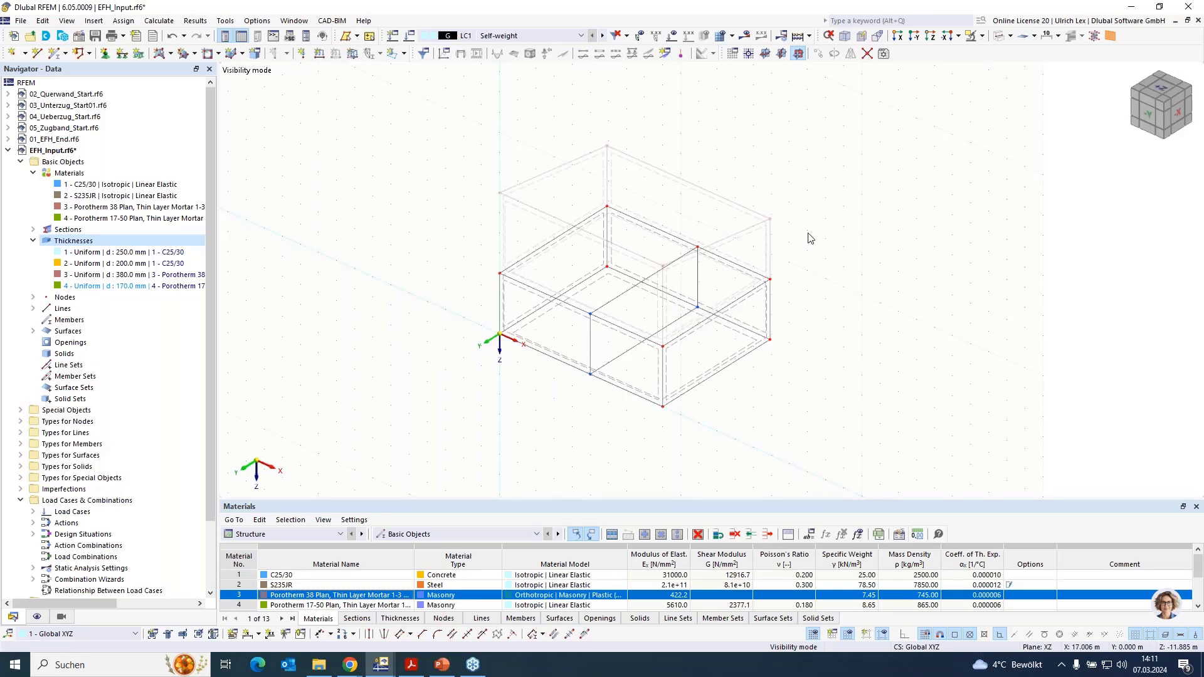
left_click(981, 36)
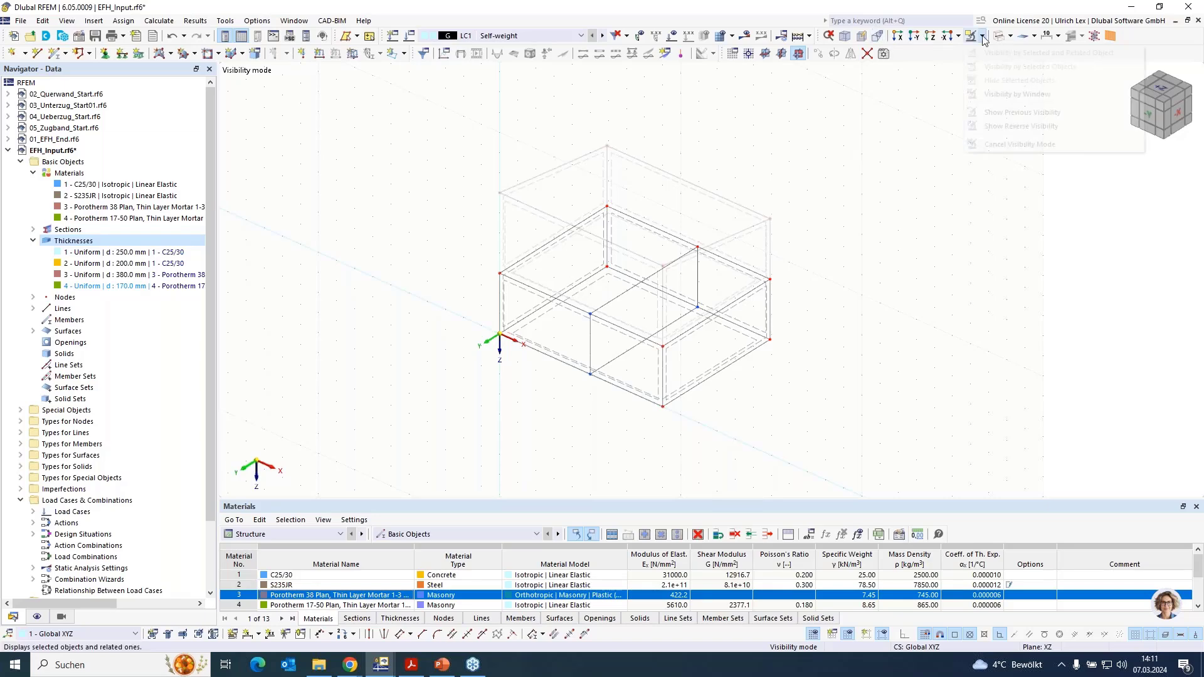
left_click(997, 144)
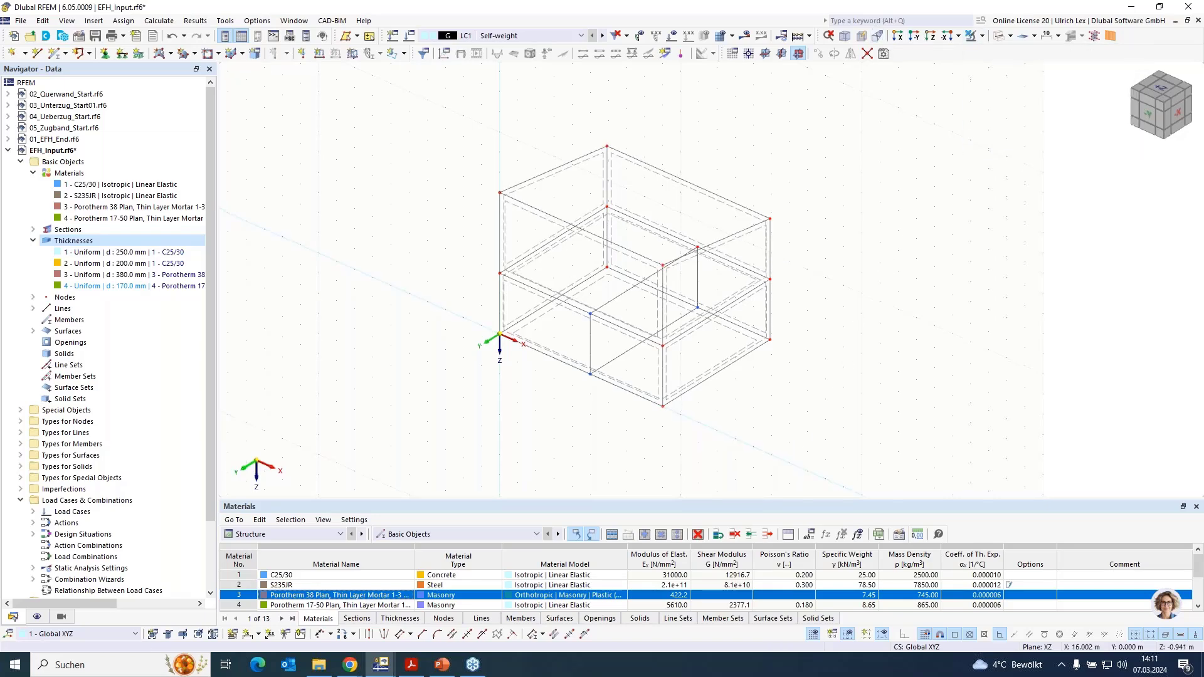
- Draw single lines from (5, 0, -3) to (5, 0, -7) and from (5, -7, -3) to (5, -7, -6), and connect their upper ends
middle_click_drag(789, 442, 794, 384, "ctrl")
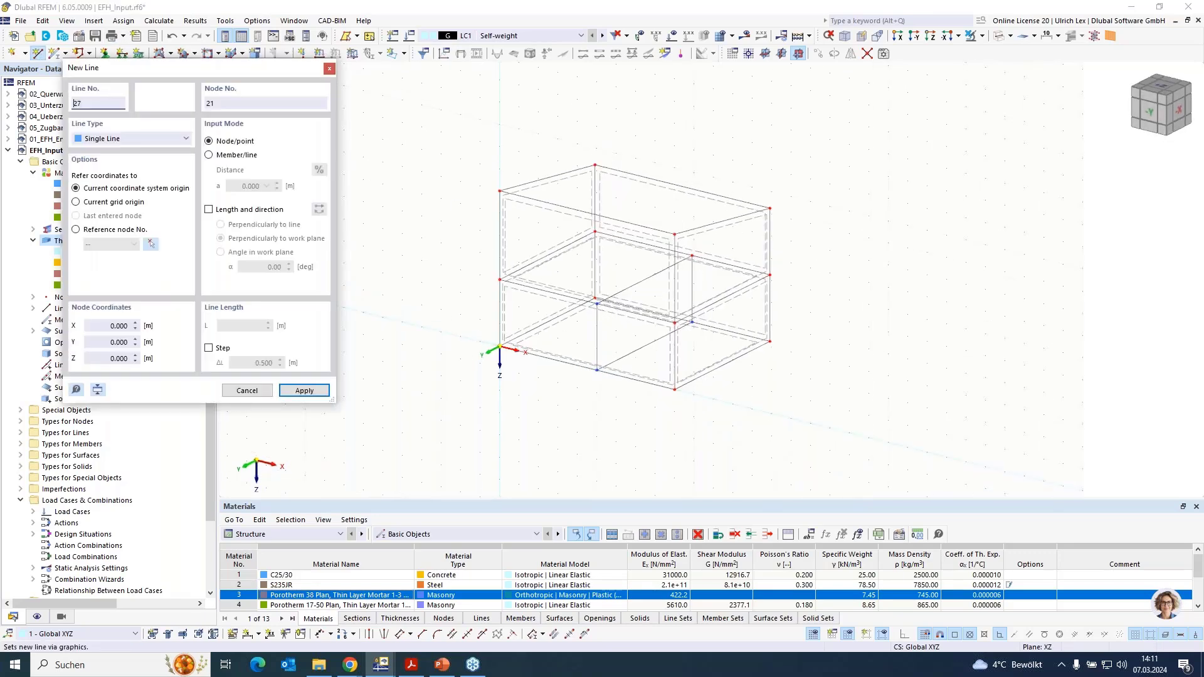
left_click(597, 304)
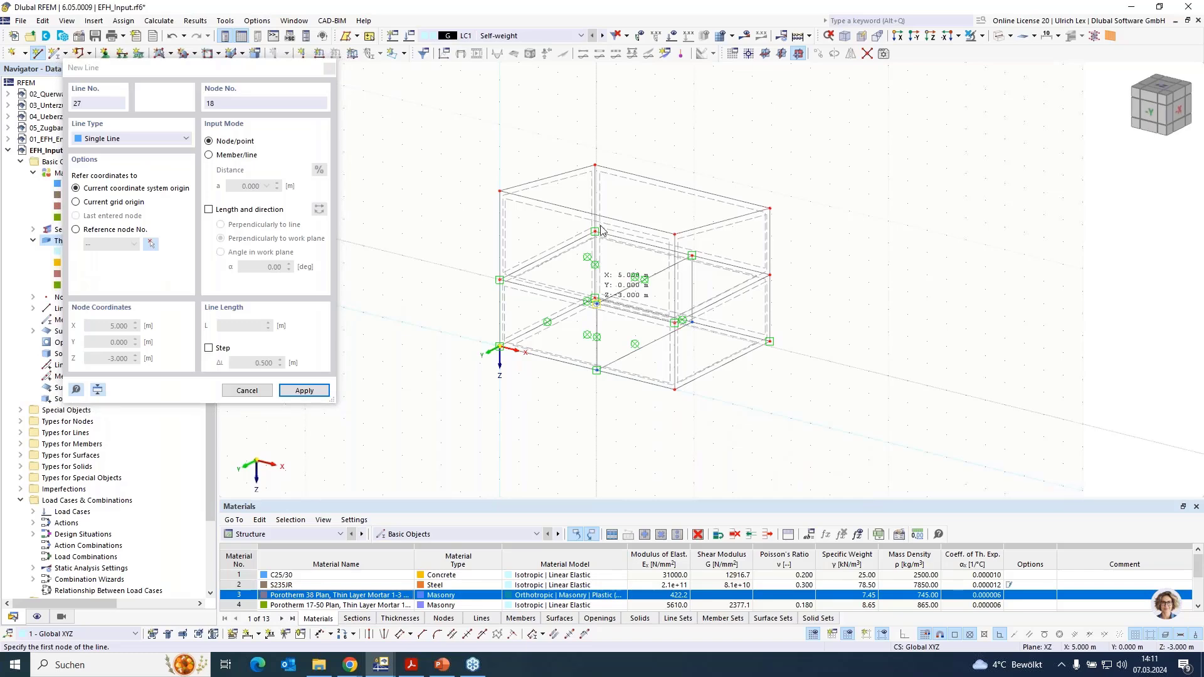
scroll(591, 232, "up", 4)
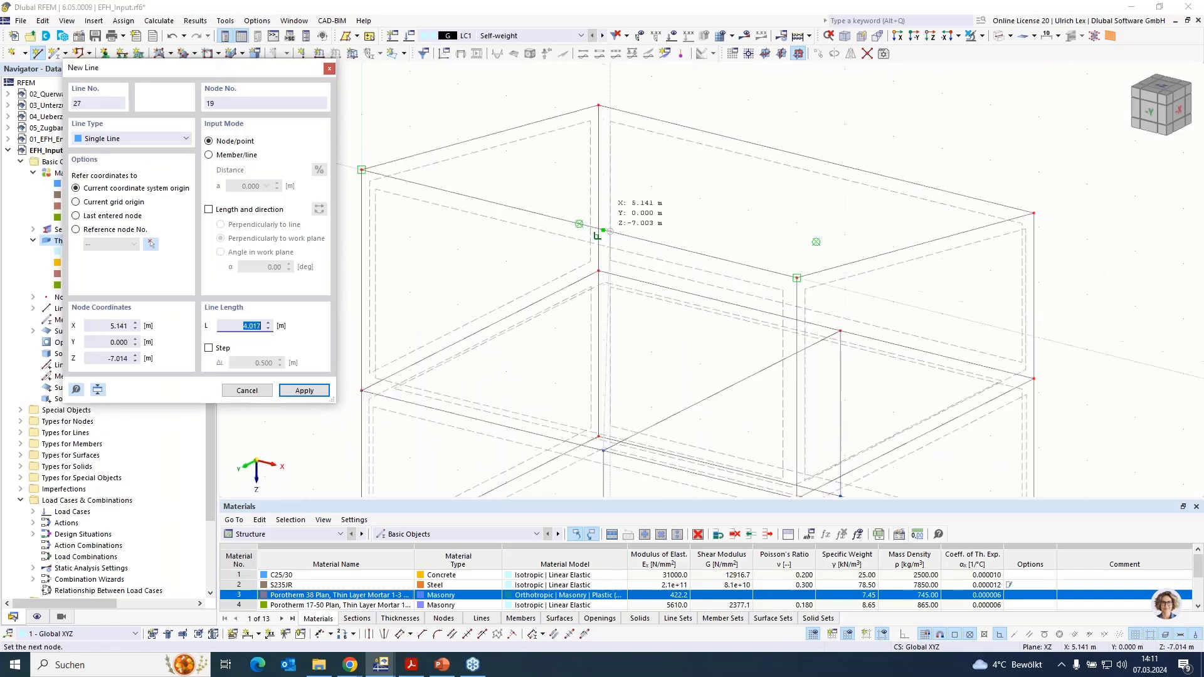
left_click(603, 231)
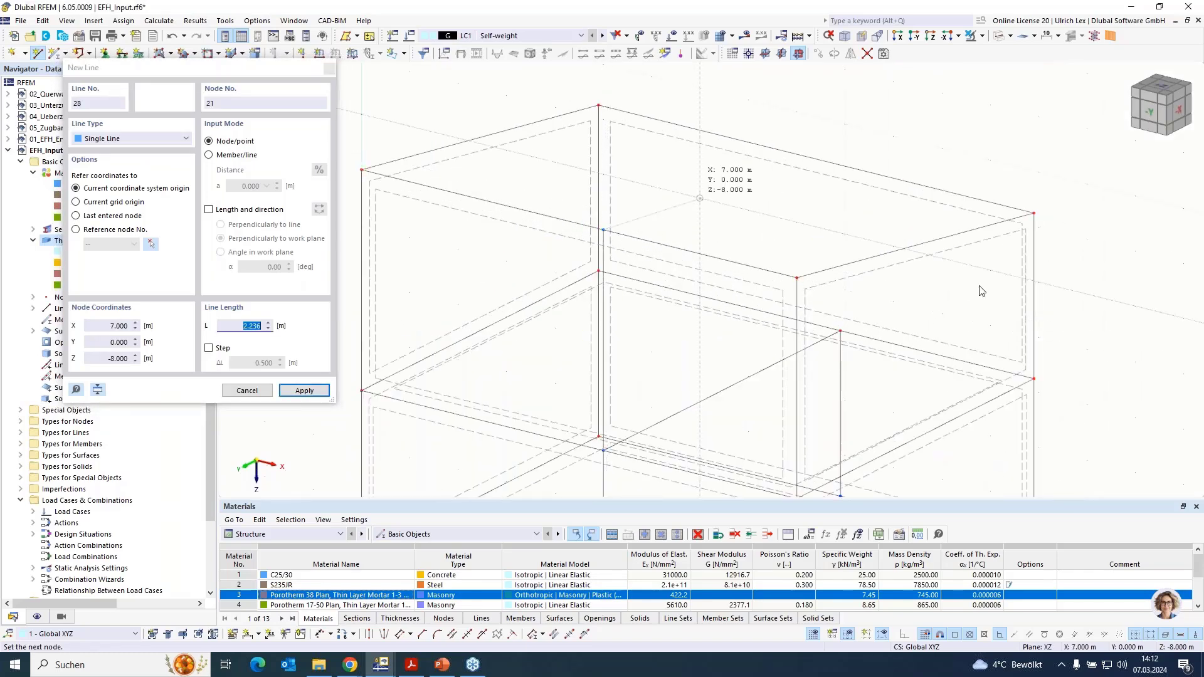
left_click(840, 330)
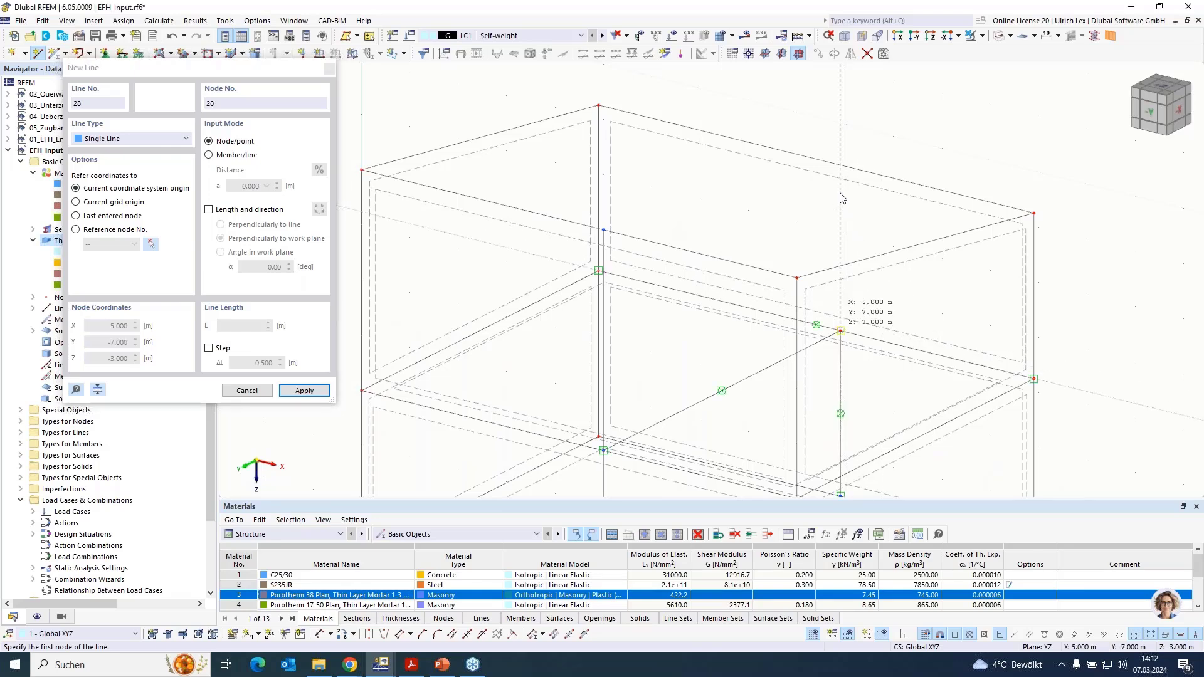
left_click(838, 169)
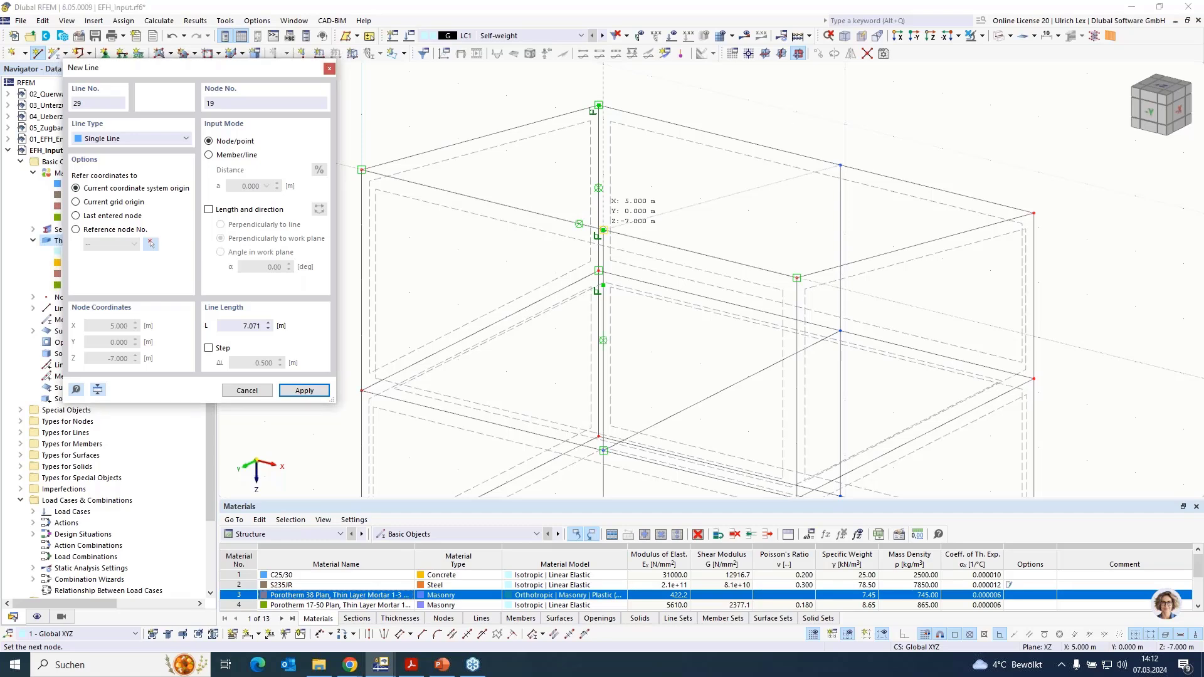
left_click(603, 231)
scroll(787, 112, "down", 2)
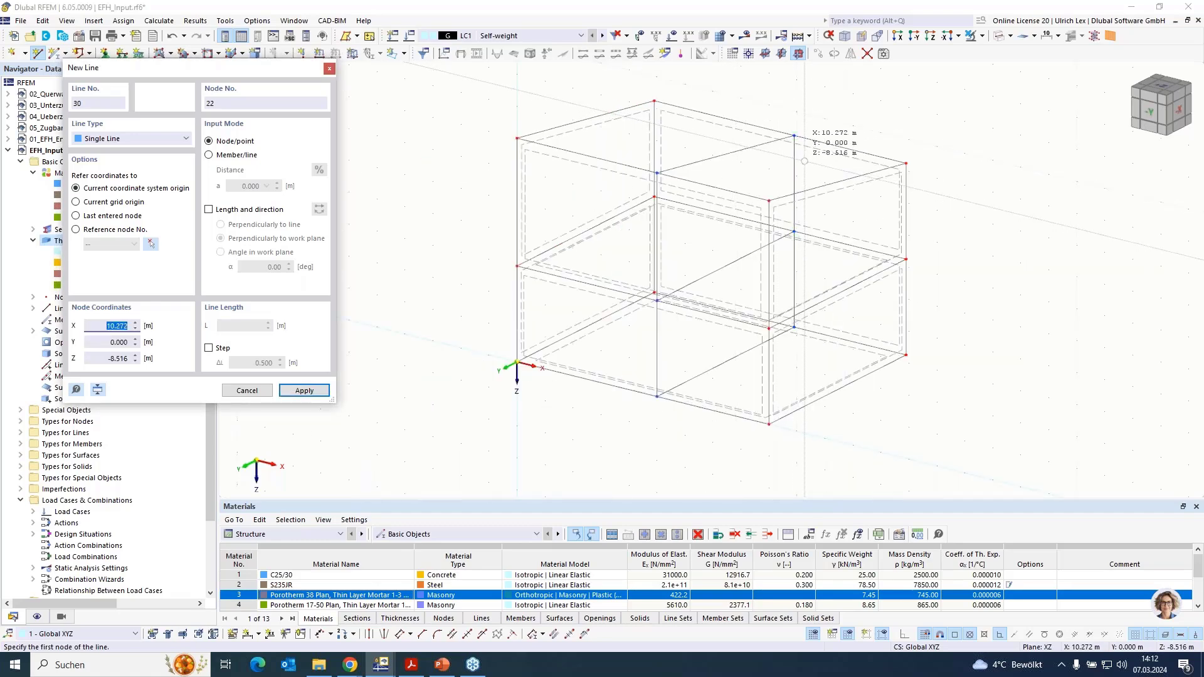
- Set an XY work plane with its origin at (5, -7, -3) and draw a single line from (5, -3.5, -3) to (0, -3.5, -3)
scroll(792, 269, "up", 2)
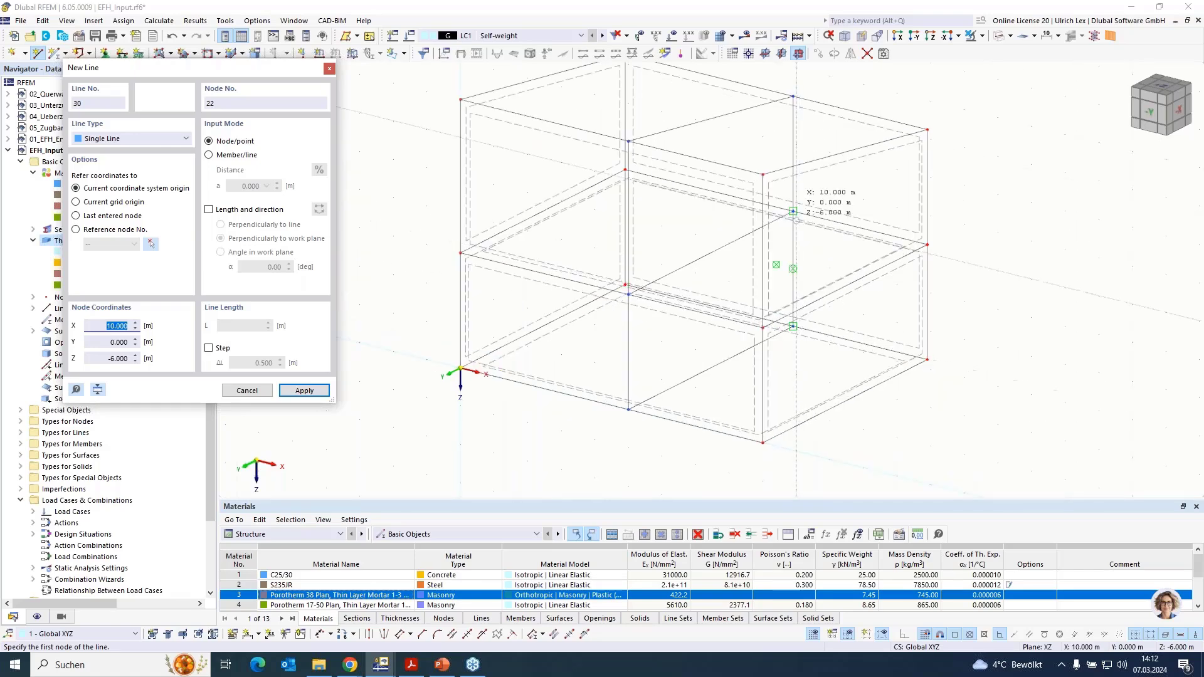
left_click(749, 54)
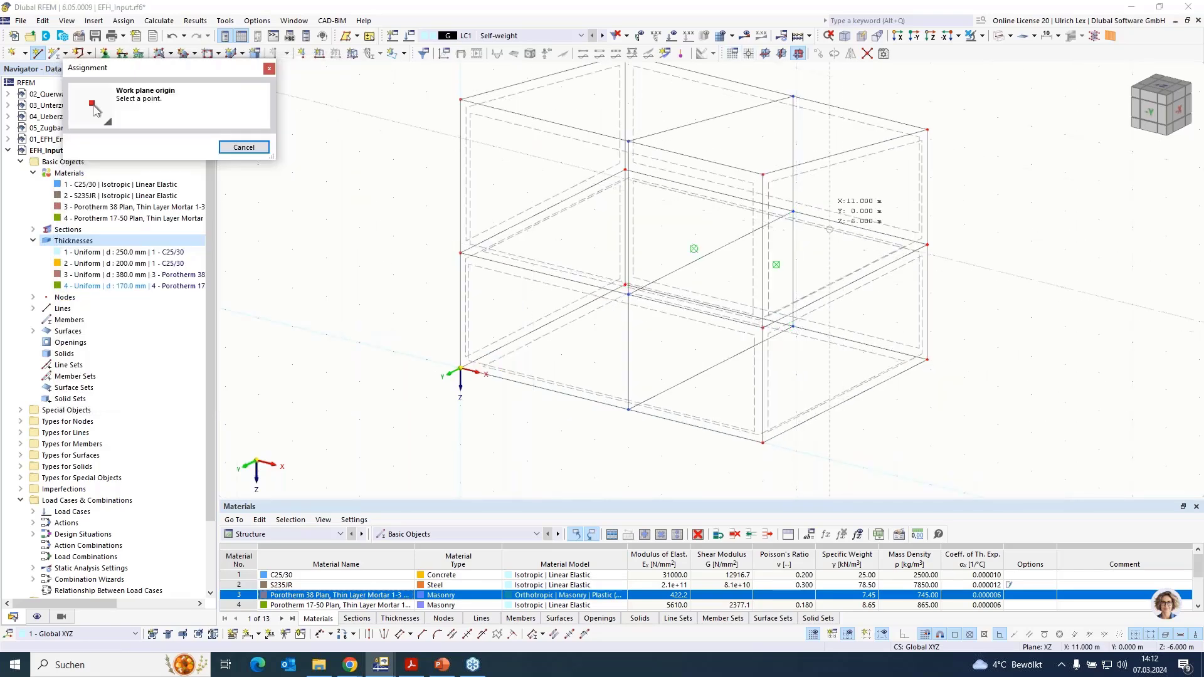
left_click(793, 212)
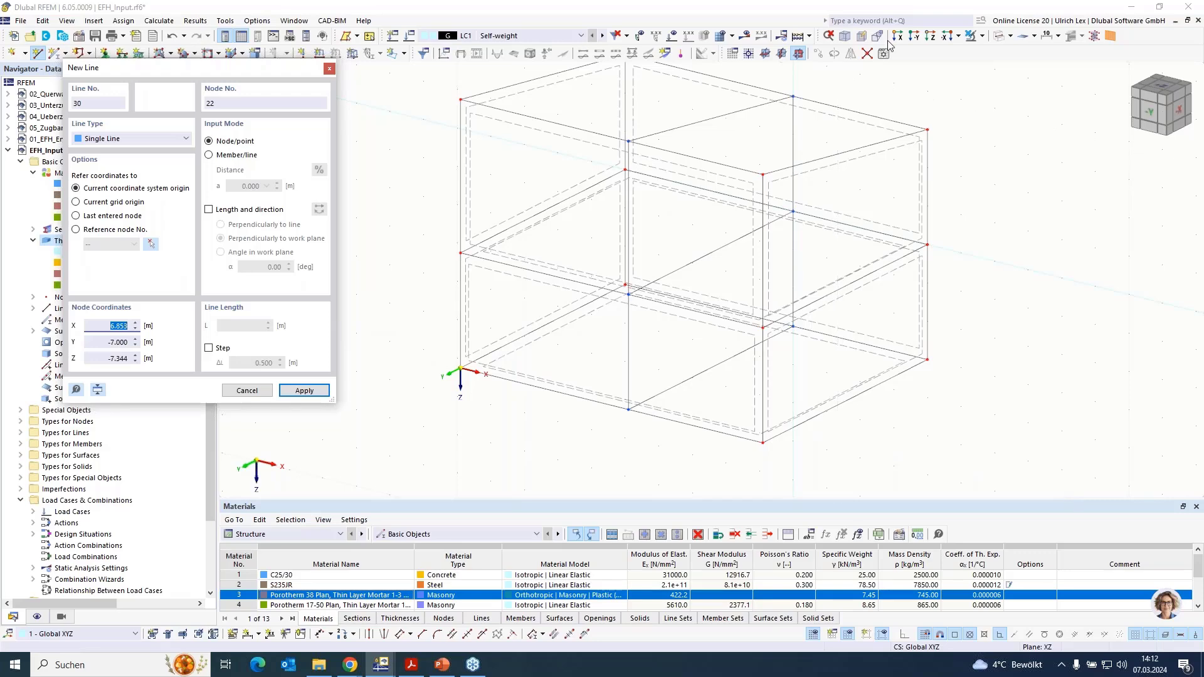
left_click(765, 53)
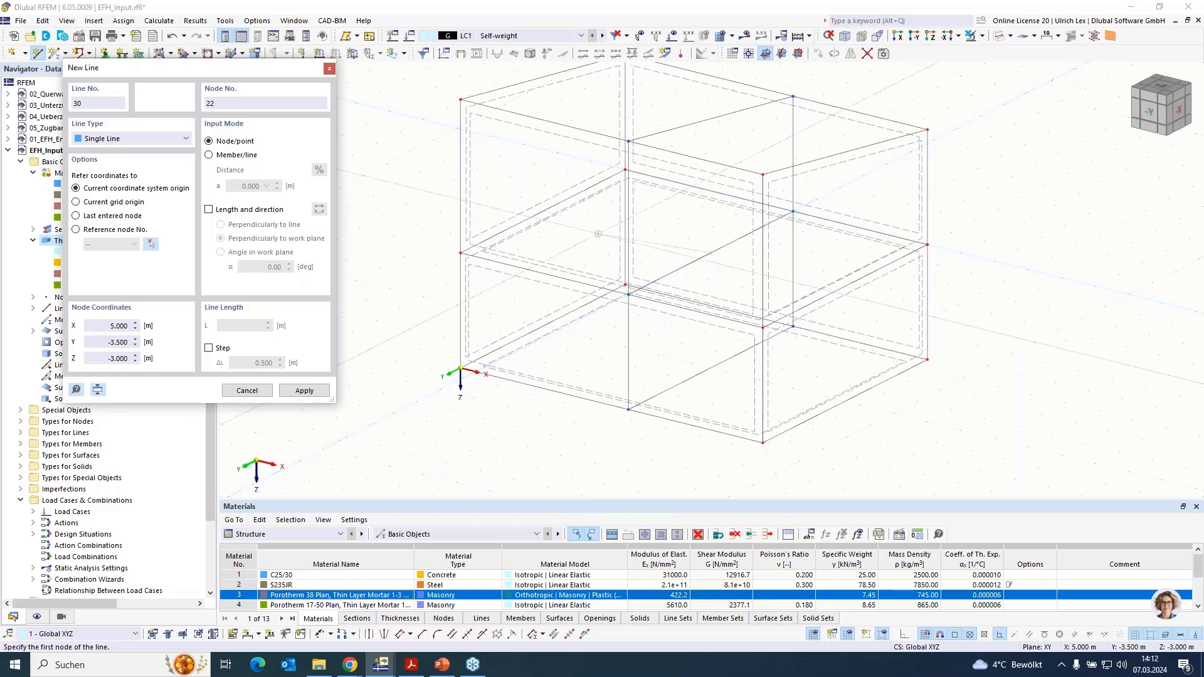
left_click(542, 212)
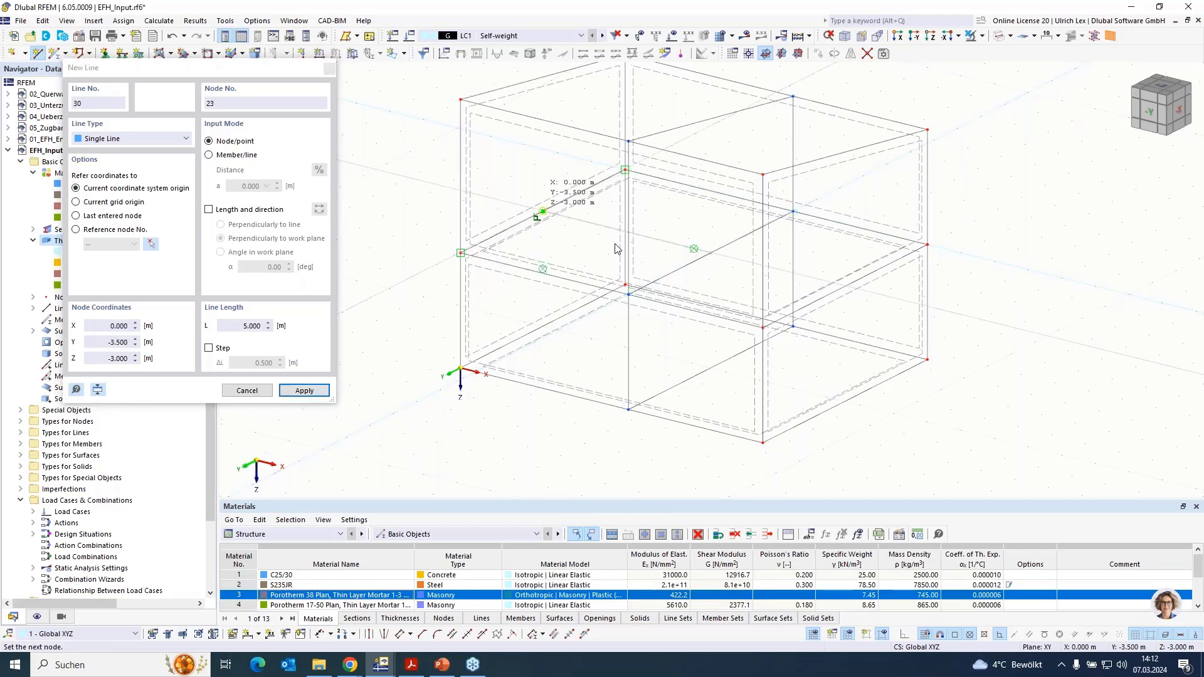
left_click(708, 255)
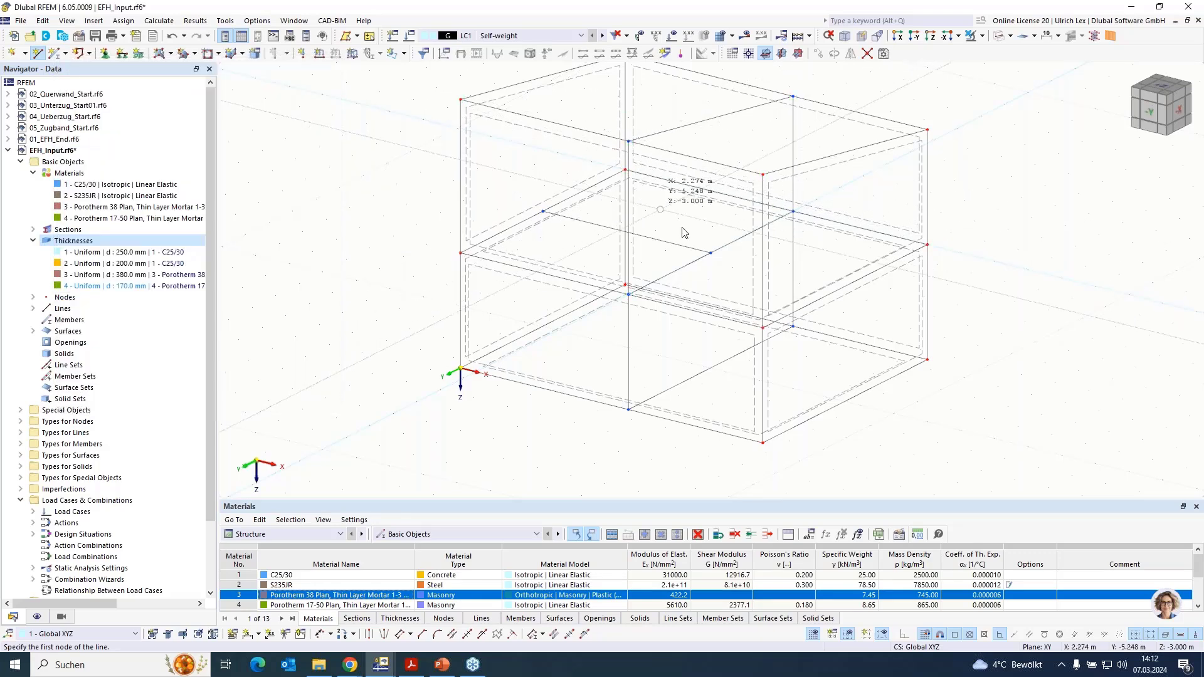
key("Escape")
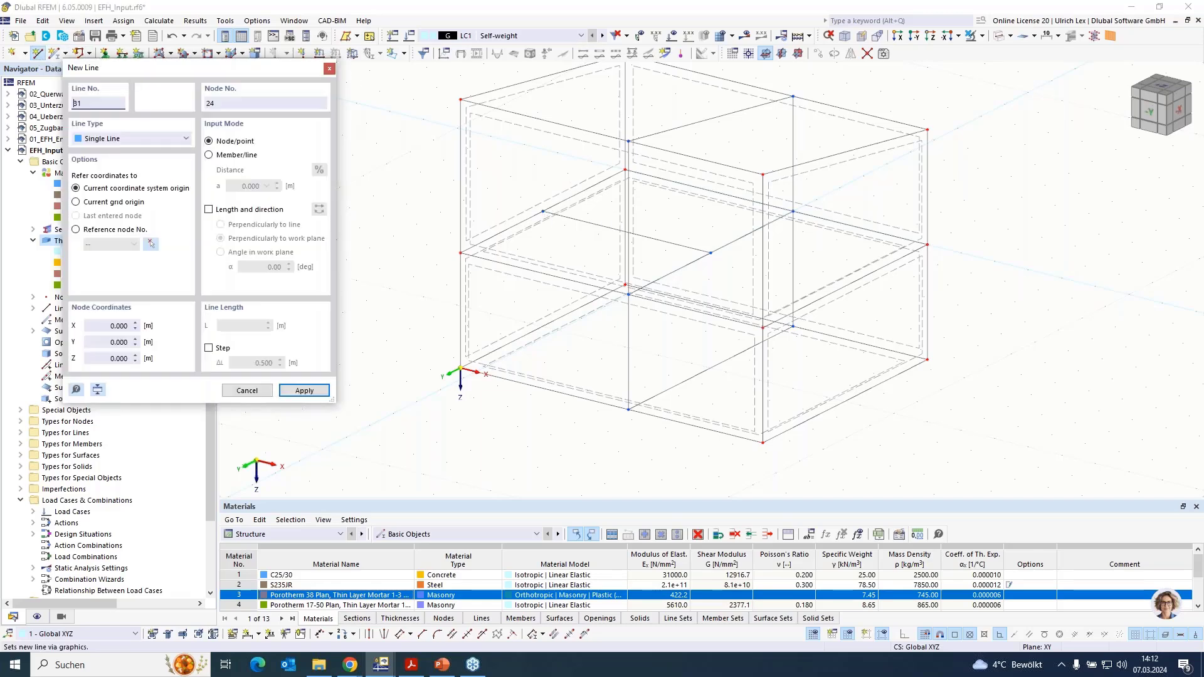
- Draw a single line from (0, -3.5, -3) vertically up to the upper edge of the outer wall at X = 0
left_click(547, 105)
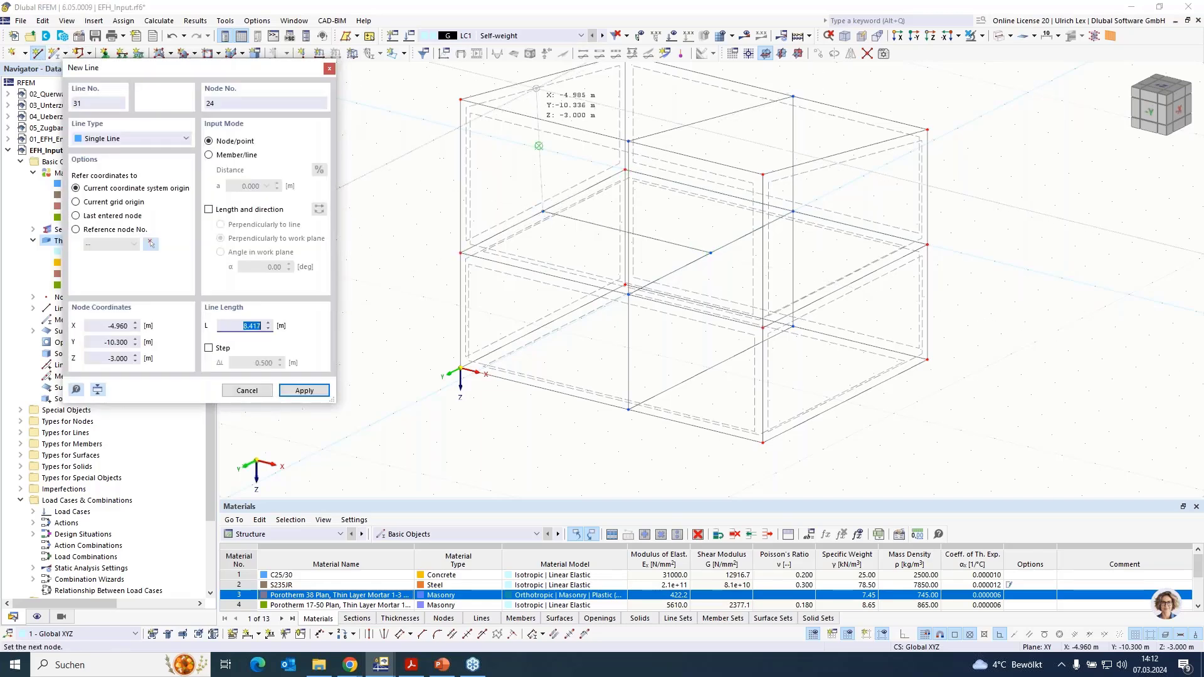
scroll(548, 81, "up", 2)
scroll(549, 83, "up", 3)
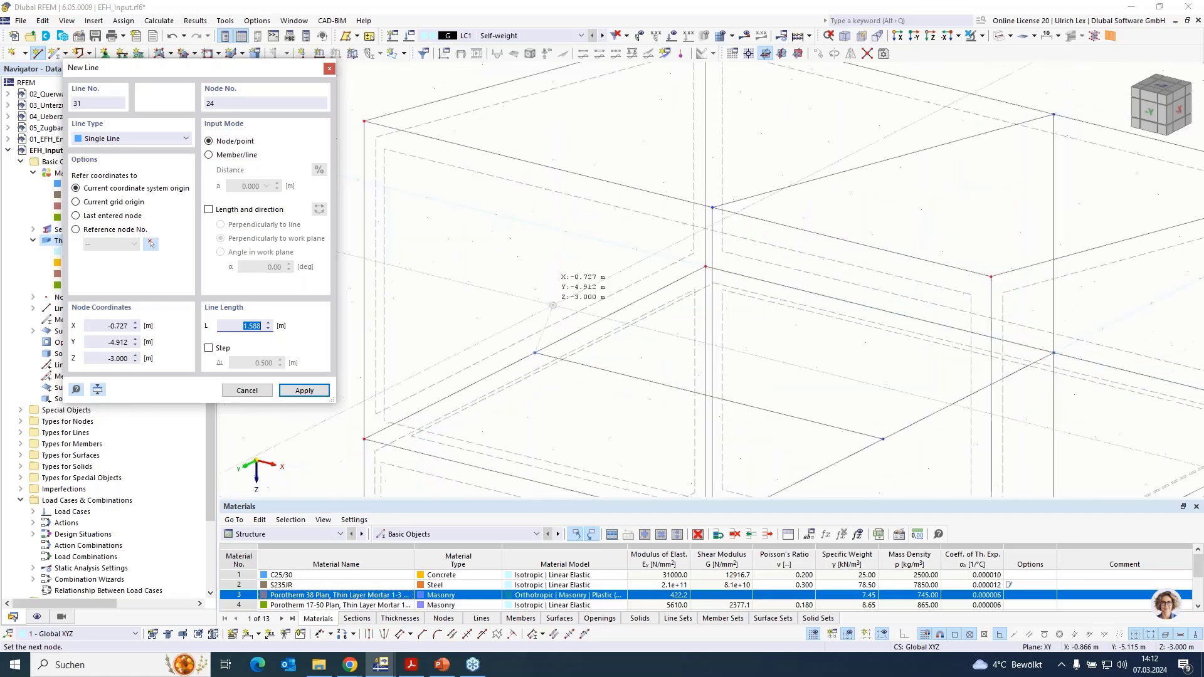
scroll(550, 314, "down", 2)
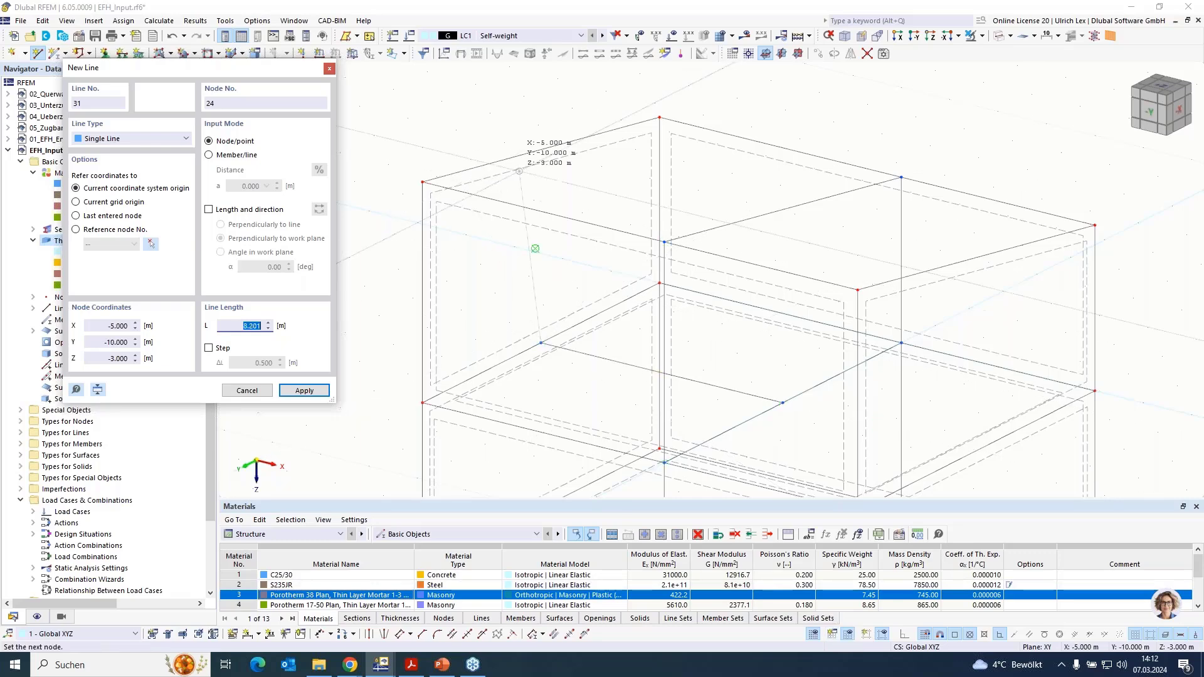
left_click(541, 149)
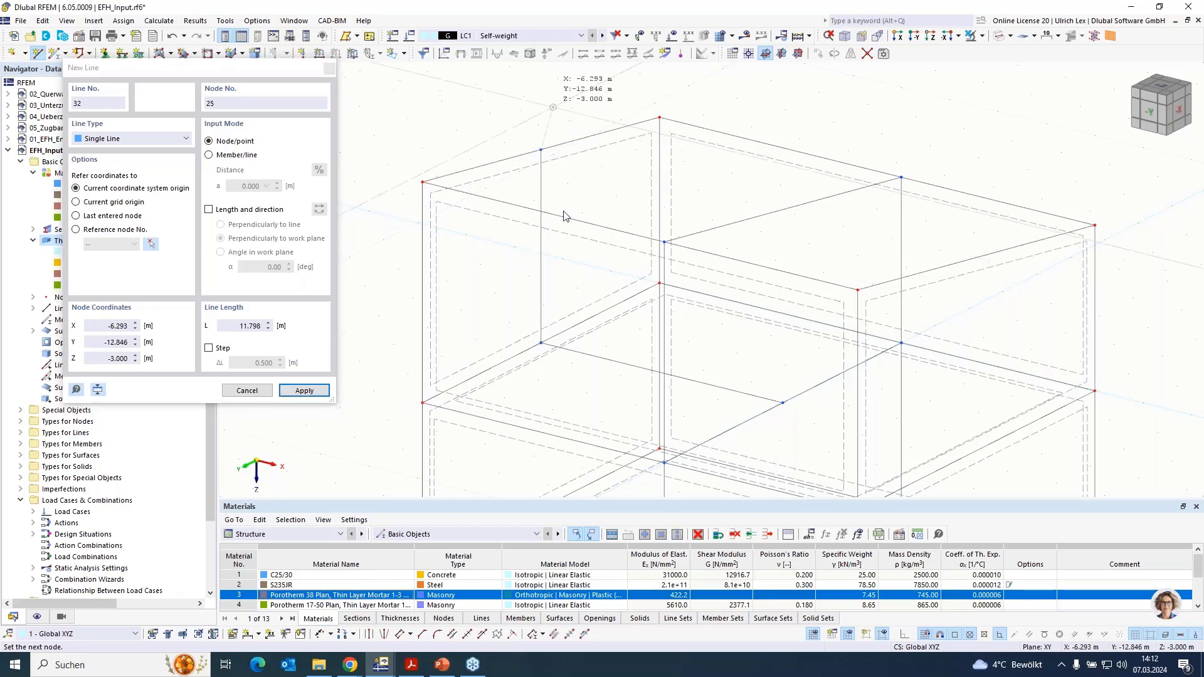
key("Escape")
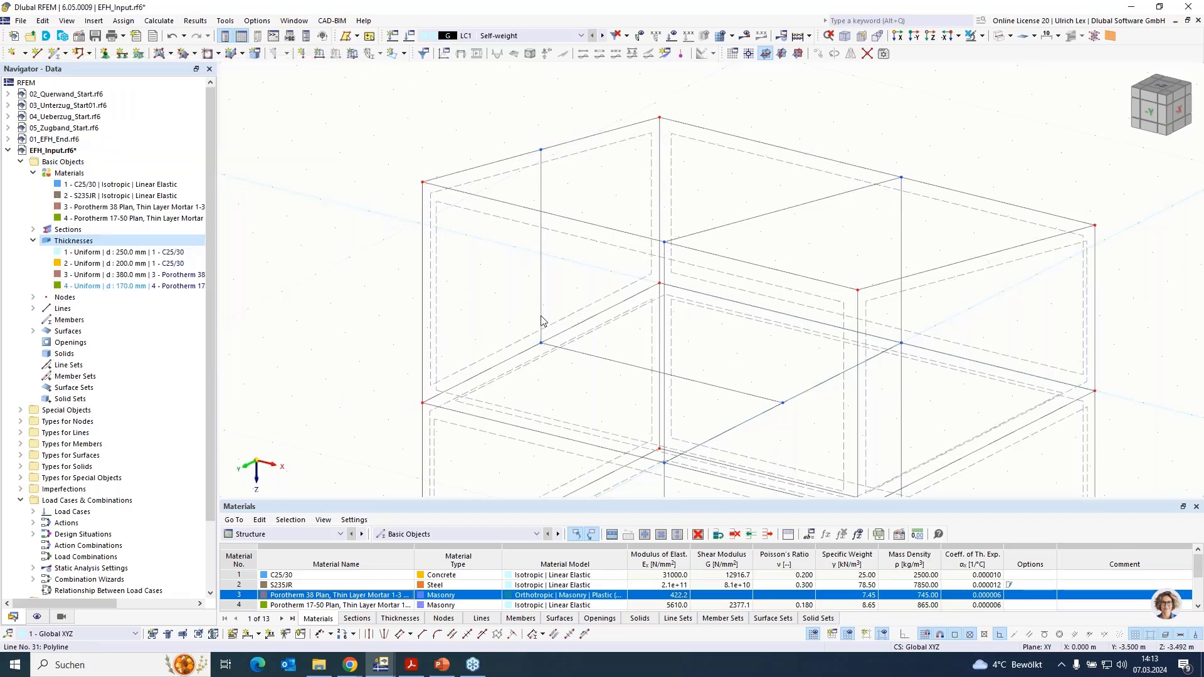
- Draw single lines from (5, -3.5, -3) up to (5, -3.5, -6.5) and from (0, -3.5, -6.5) to (5, -3.5, -6.5)
left_click_drag(542, 318, 783, 401)
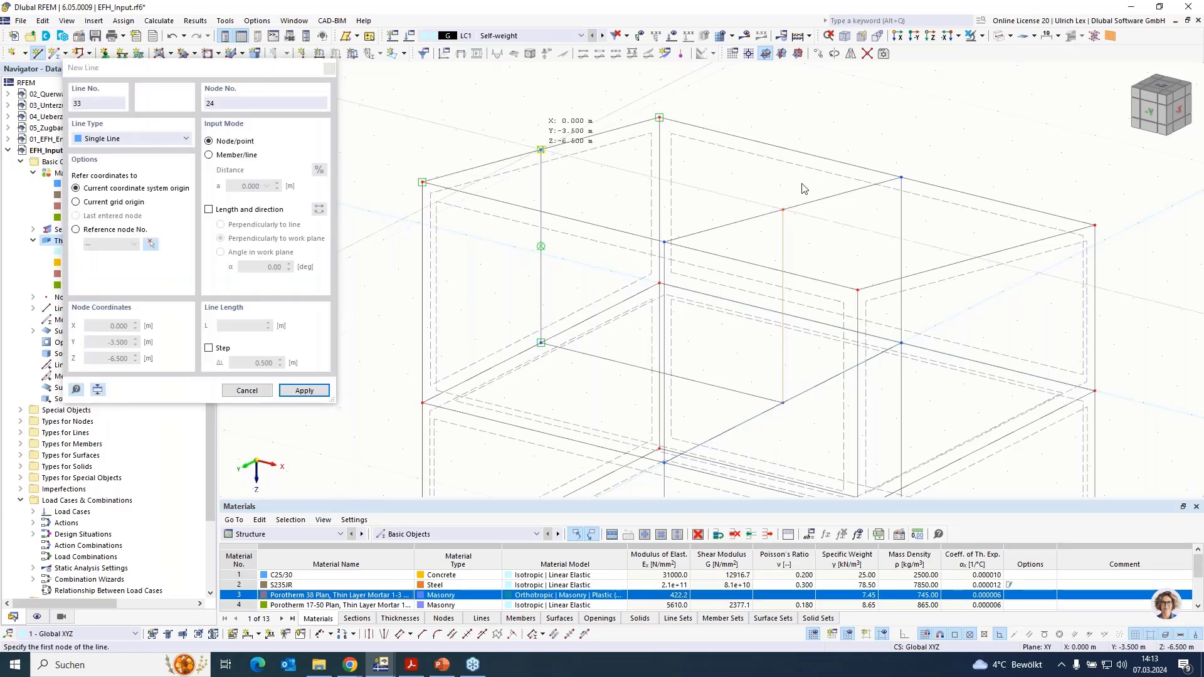
left_click(782, 210)
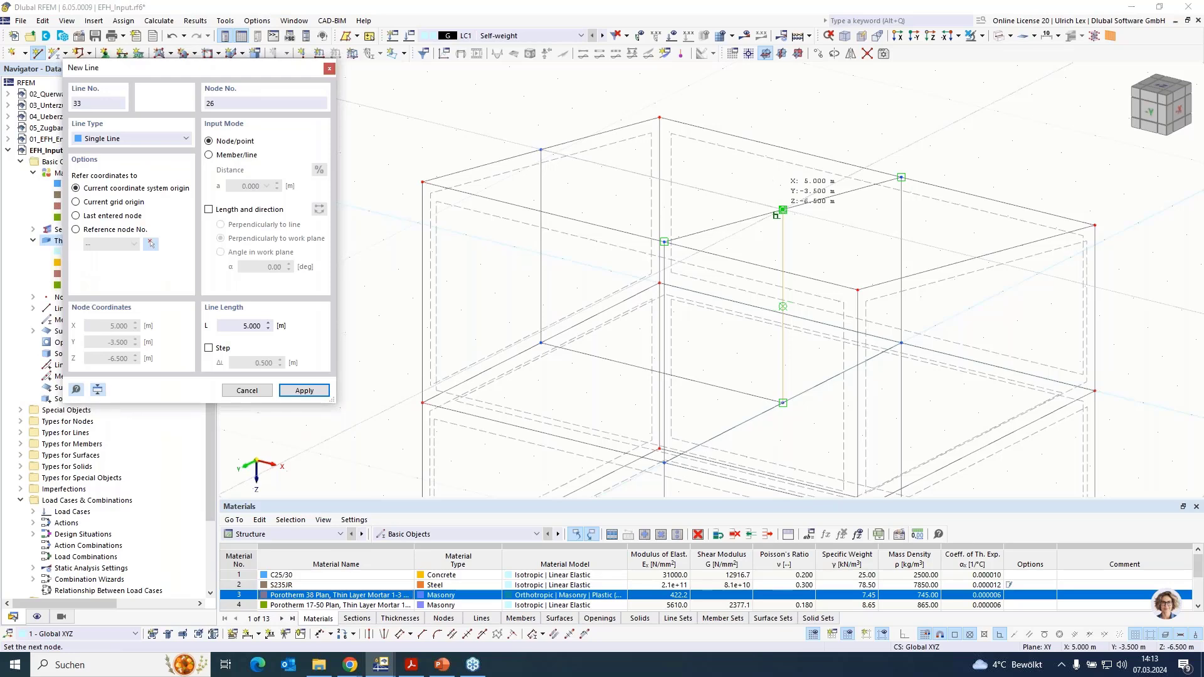
left_click(782, 210)
scroll(746, 112, "down", 2)
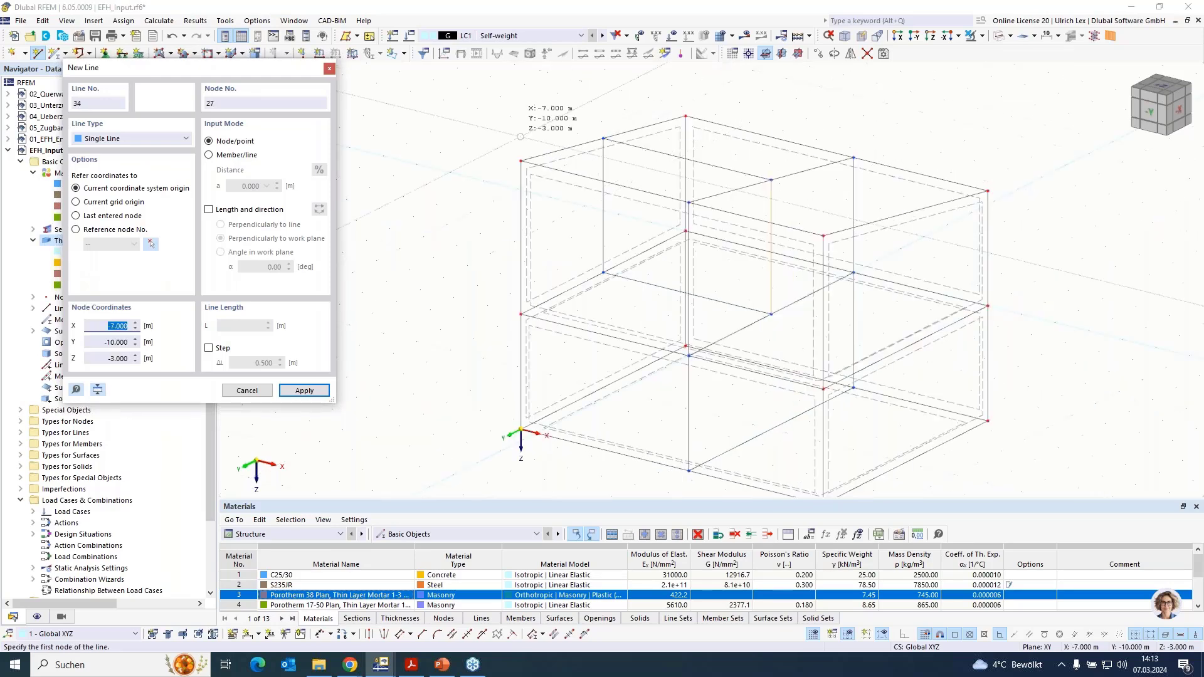
key("Escape")
- Create boundary-line surfaces for the inner walls on both storeys with thickness 4, 170 mm Porotherm 17-50 Plan
left_click(169, 54)
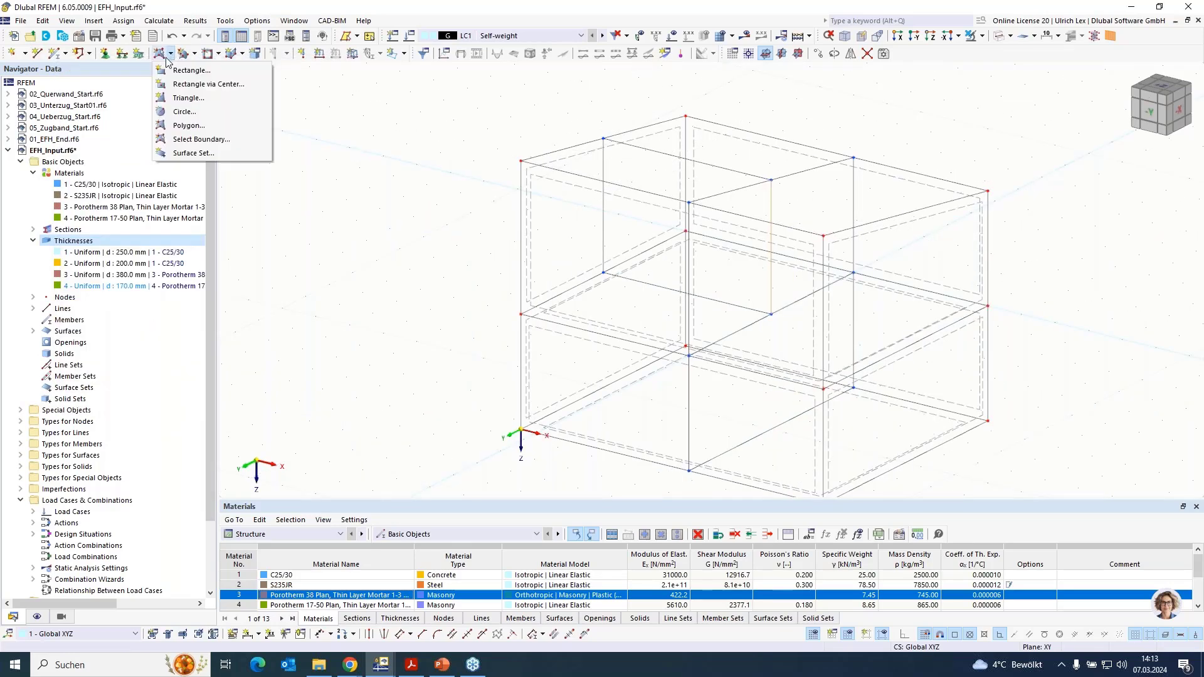
left_click(196, 139)
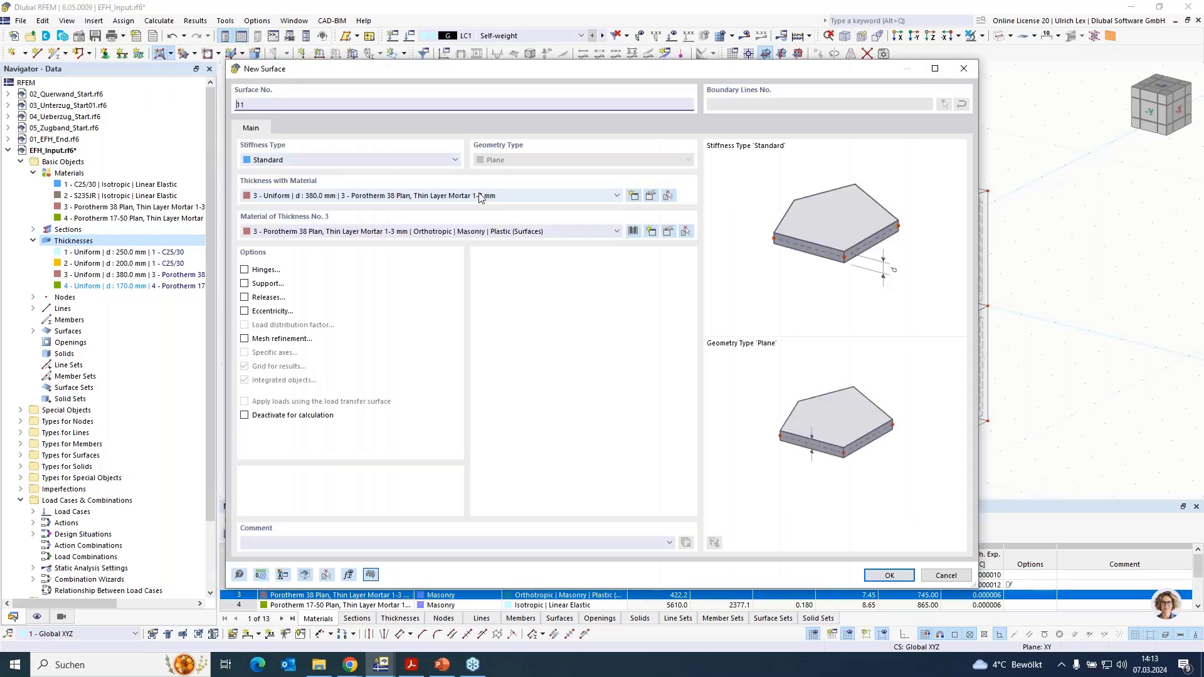
left_click(495, 198)
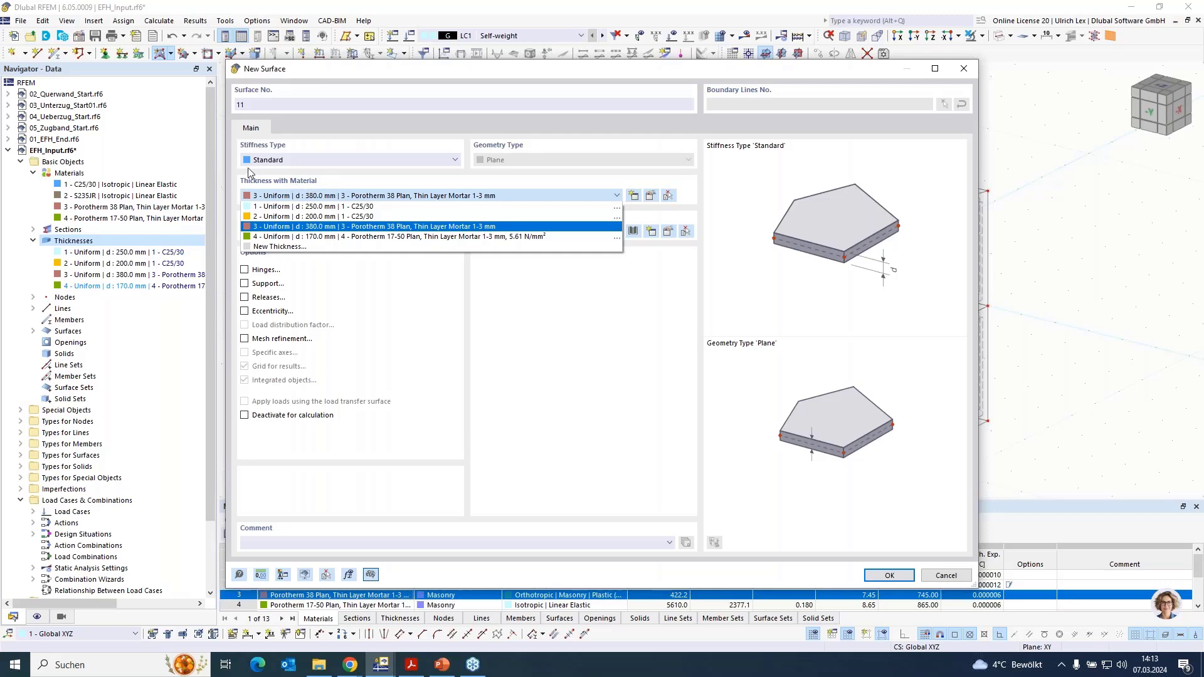
left_click(322, 237)
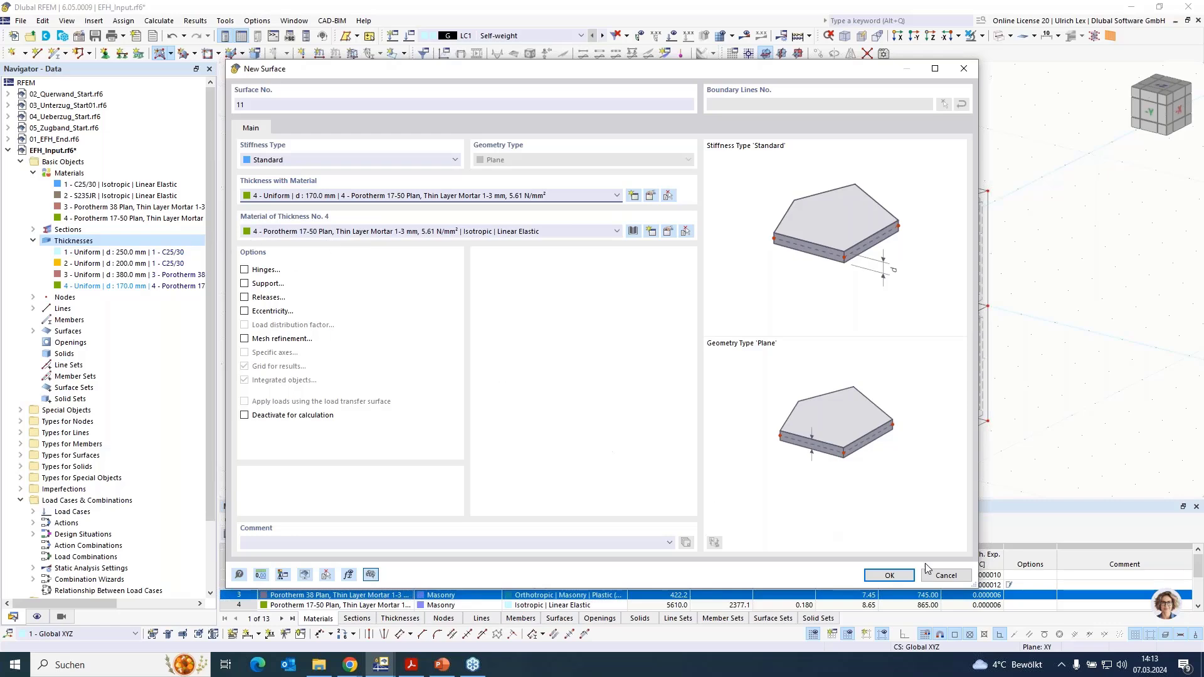
left_click(888, 575)
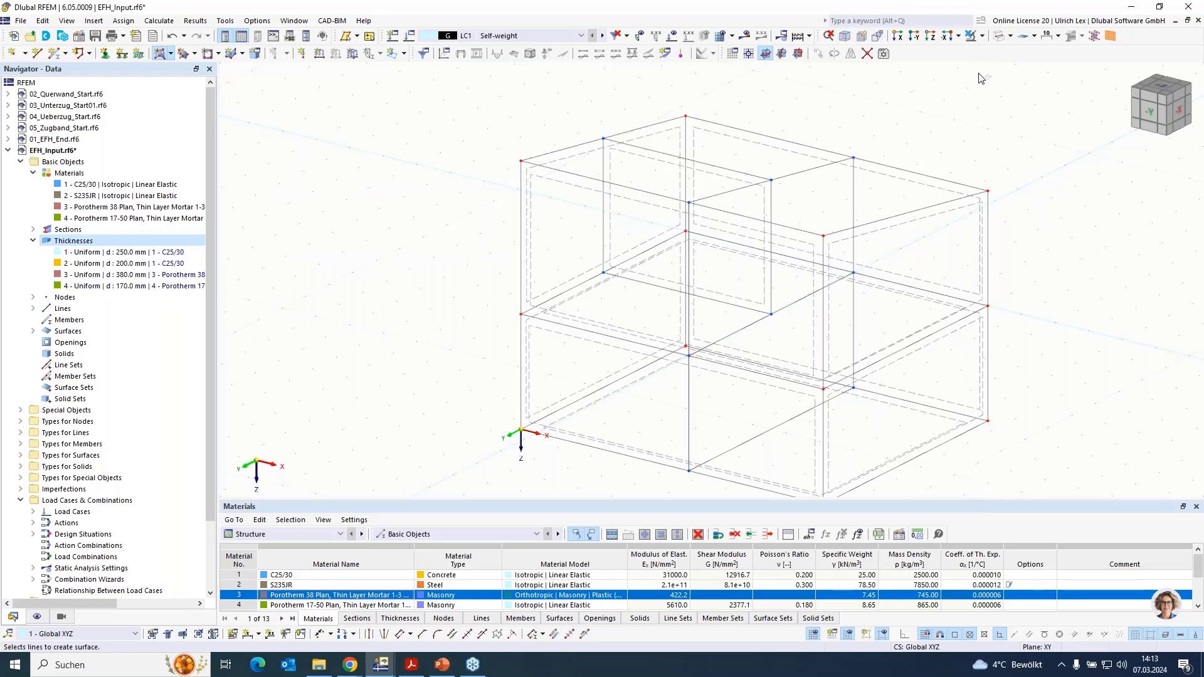
left_click(999, 37)
left_click(999, 37)
key("Escape")
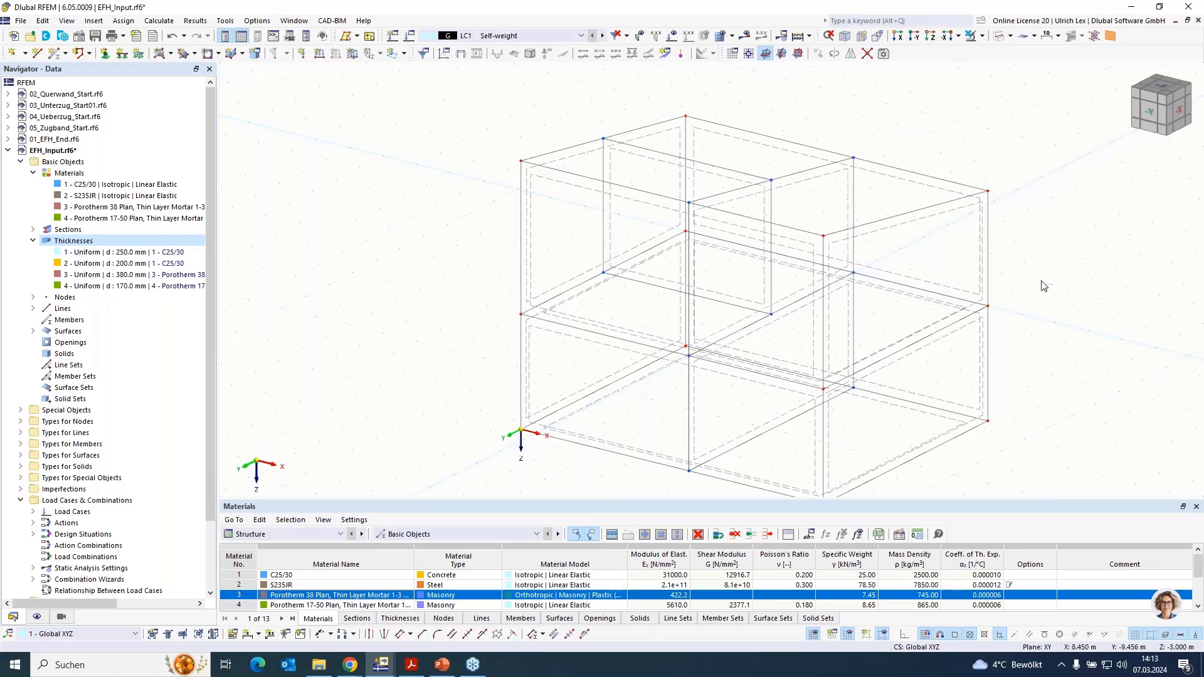
- Switch the model display from wireframe to filled surfaces
middle_click_drag(1047, 277, 985, 213, "ctrl")
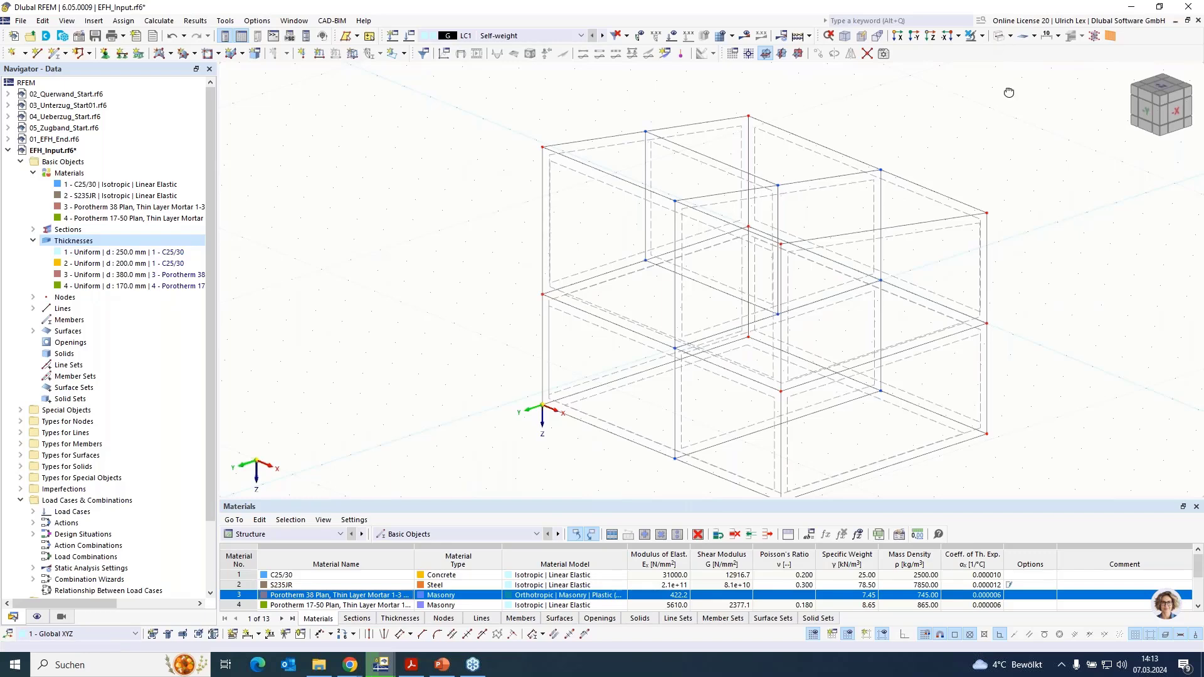
left_click(1000, 37)
scroll(675, 151, "down", 2)
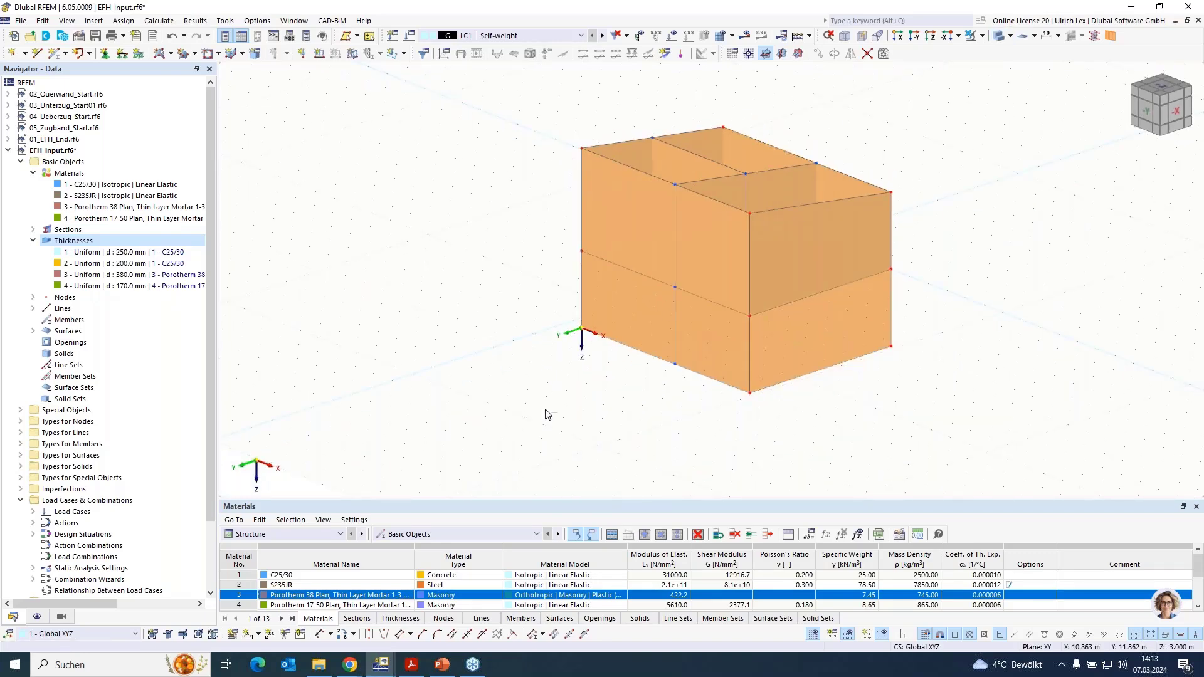
mouse_move(555, 418)
middle_mouse_down("ctrl")
mouse_move(602, 414)
mouse_move(702, 285)
mouse_move(729, 350)
mouse_move(589, 389)
mouse_move(578, 416)
middle_mouse_up("ctrl")
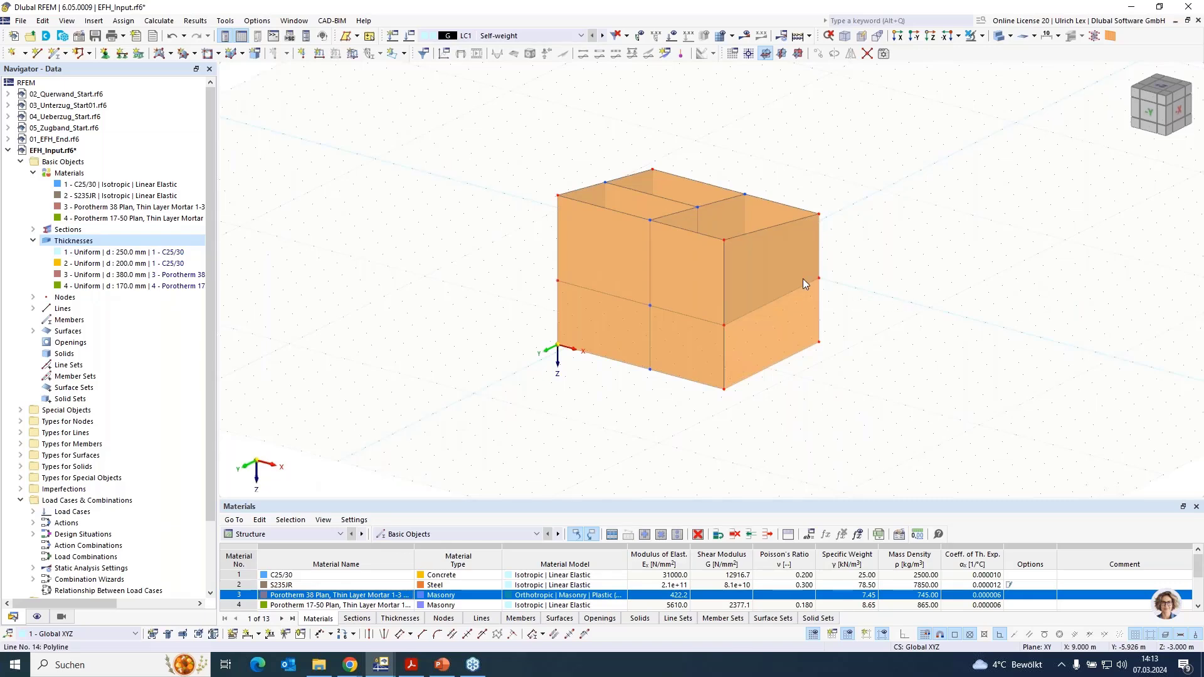
- Isolate the outer wall at Y = 0 across both storeys using Visibility by Selected and Related Objects
middle_click_drag(884, 314, 746, 258, "ctrl")
left_click_drag(553, 127, 638, 422)
left_click(982, 36)
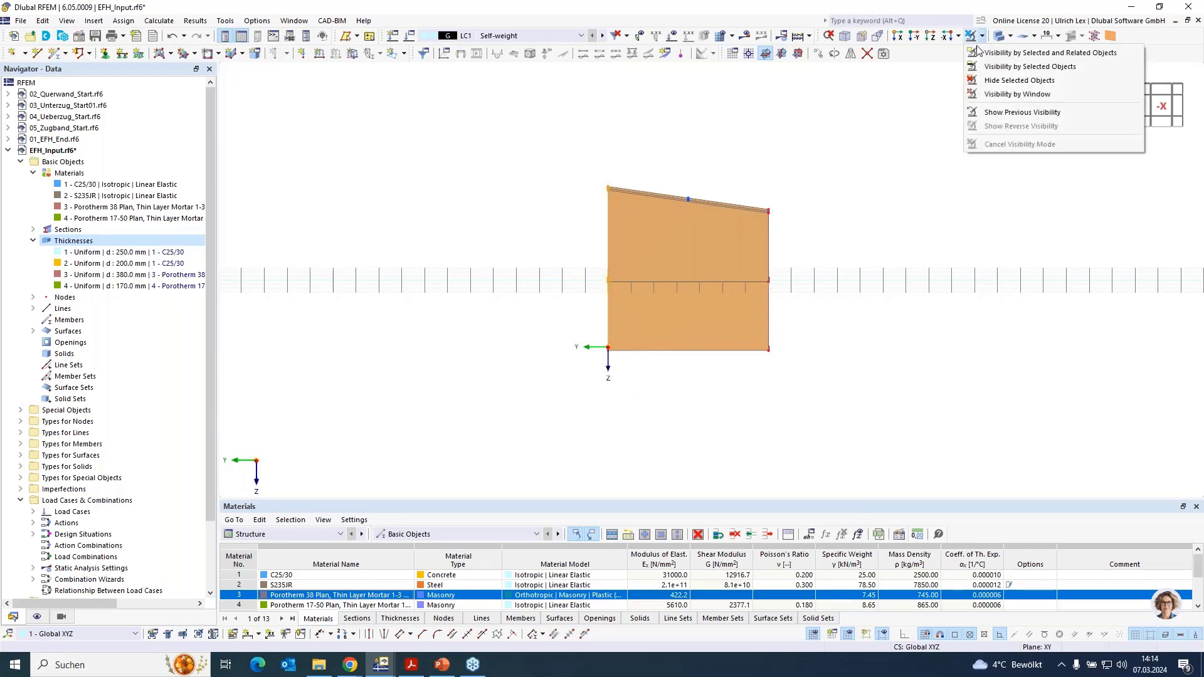
left_click(990, 54)
middle_click_drag(481, 330, 637, 359, "ctrl")
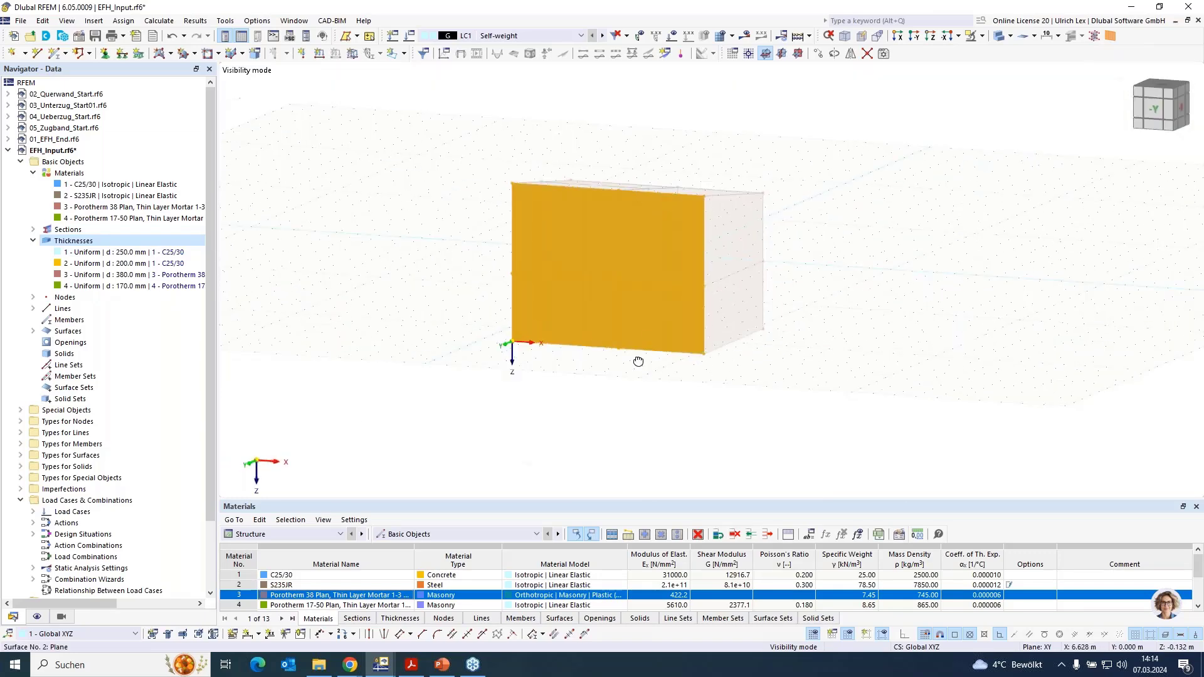
- Set an XZ work plane with its origin at the global origin and divide the grid spacing by two
left_click(797, 53)
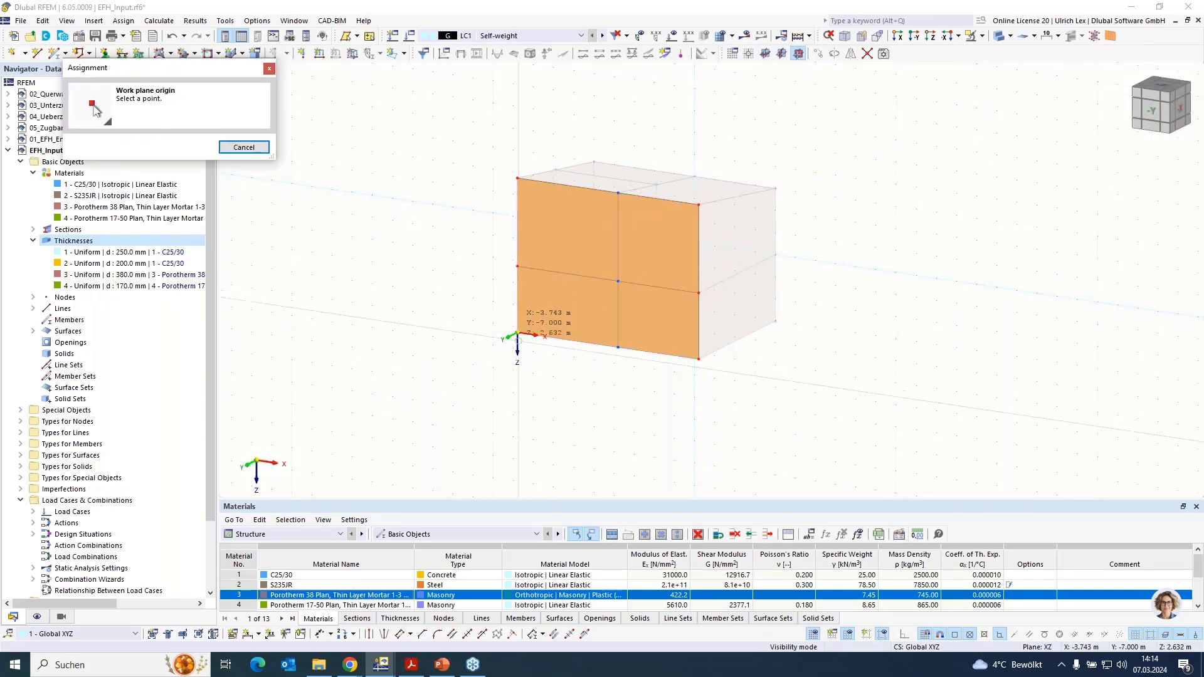
left_click(517, 333)
scroll(572, 312, "up", 2)
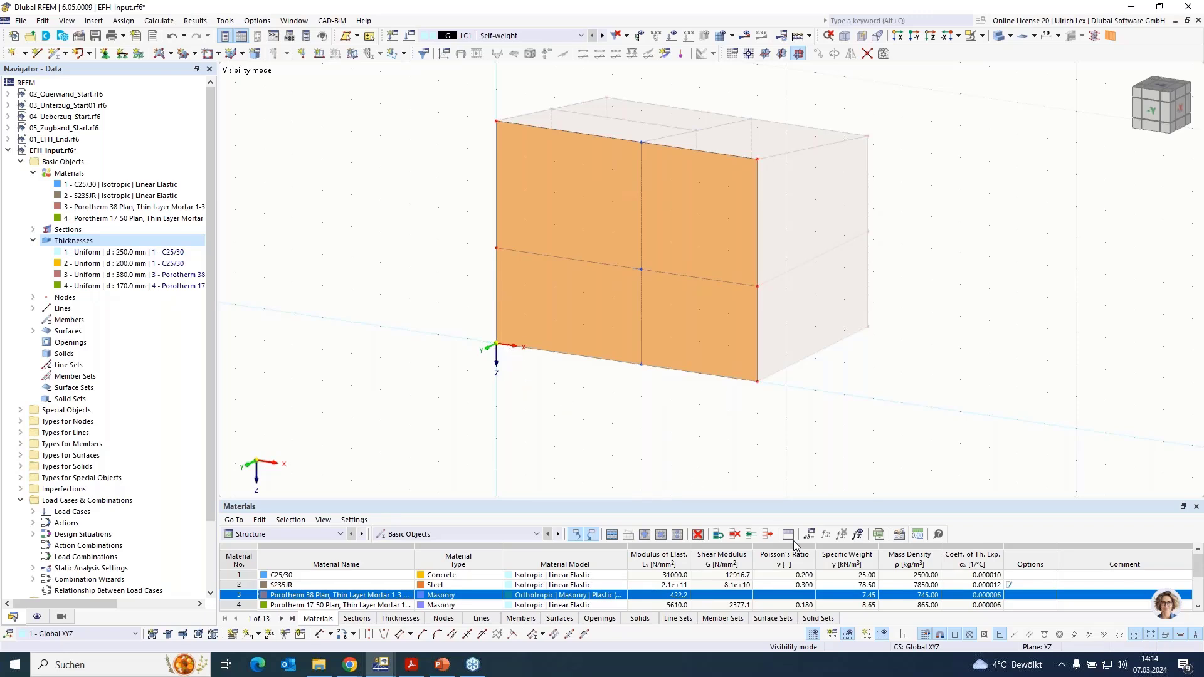
right_click(813, 637)
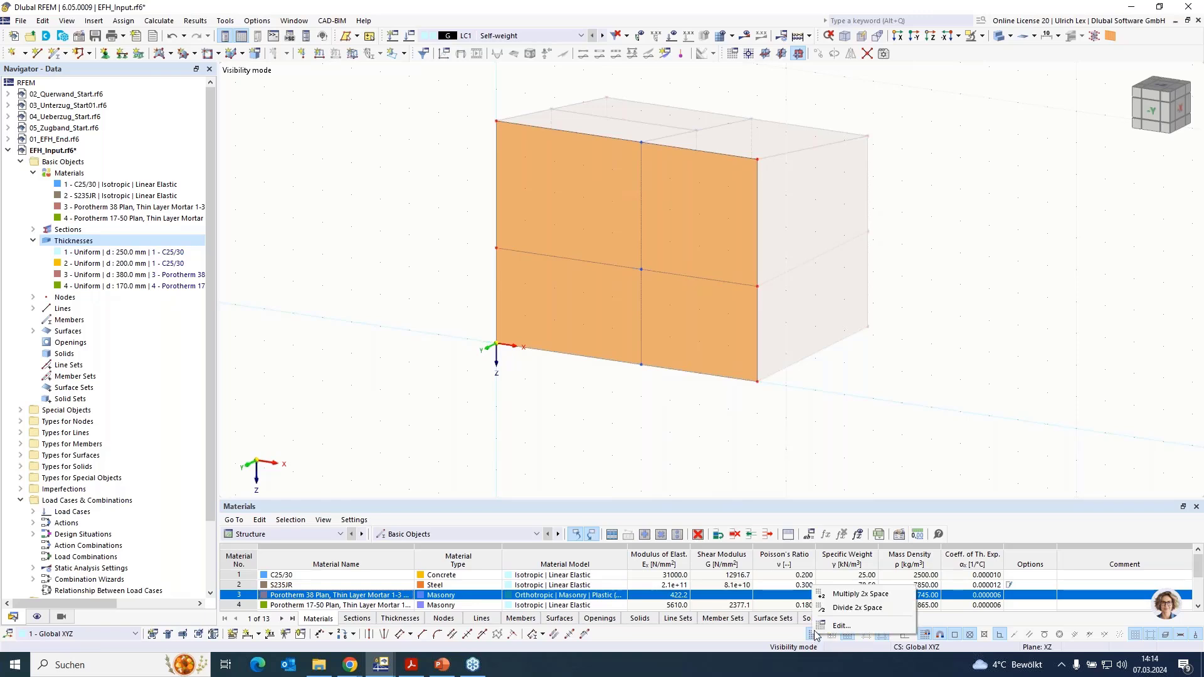
left_click(843, 608)
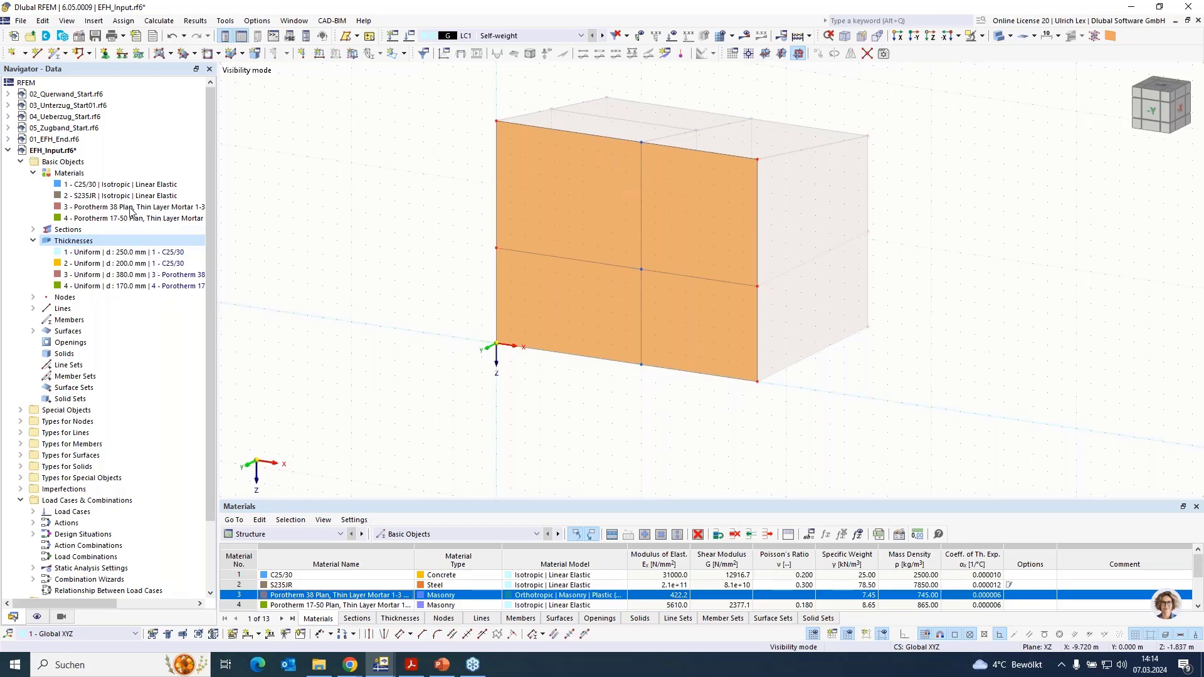
- Draw a rectangular door opening in the ground-floor wall from about X = 0.5 m on the base line to (2, 0, -2)
left_click(209, 55)
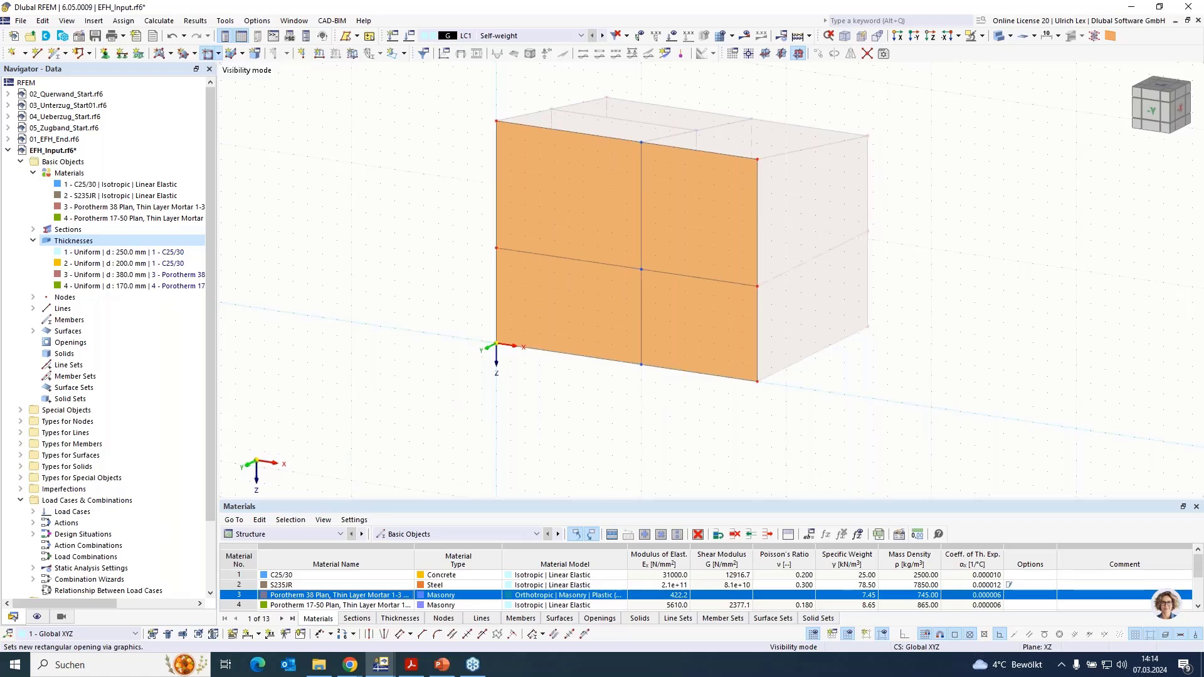
scroll(524, 323, "up", 3)
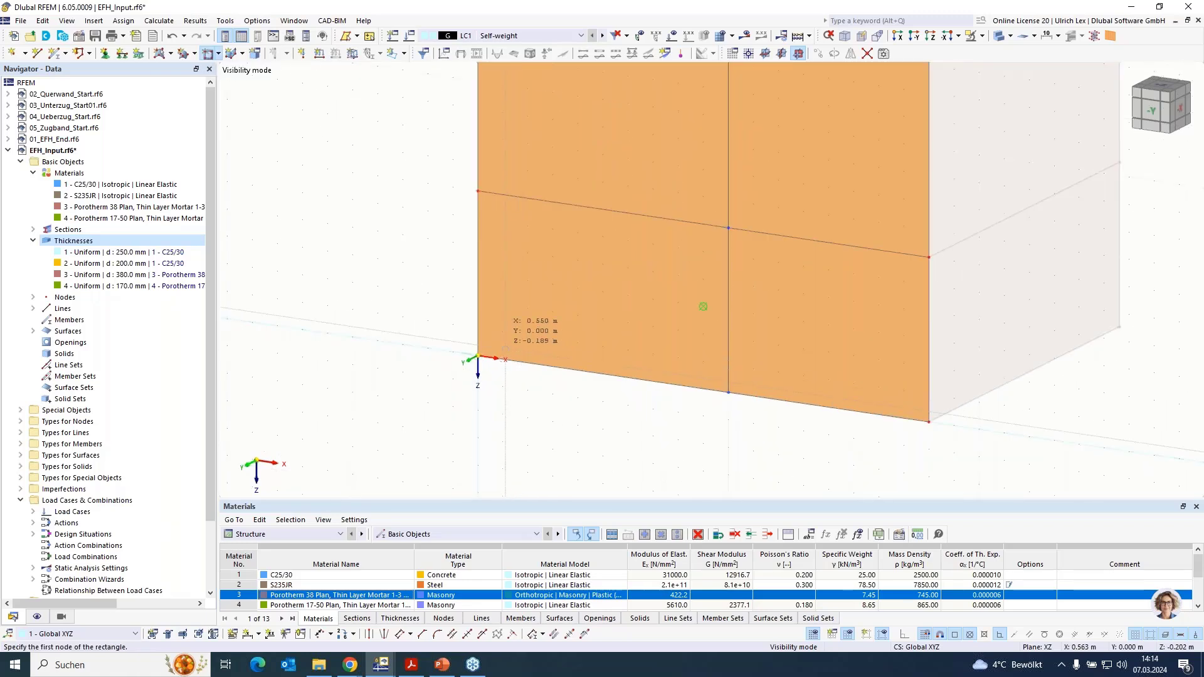
left_click(502, 359)
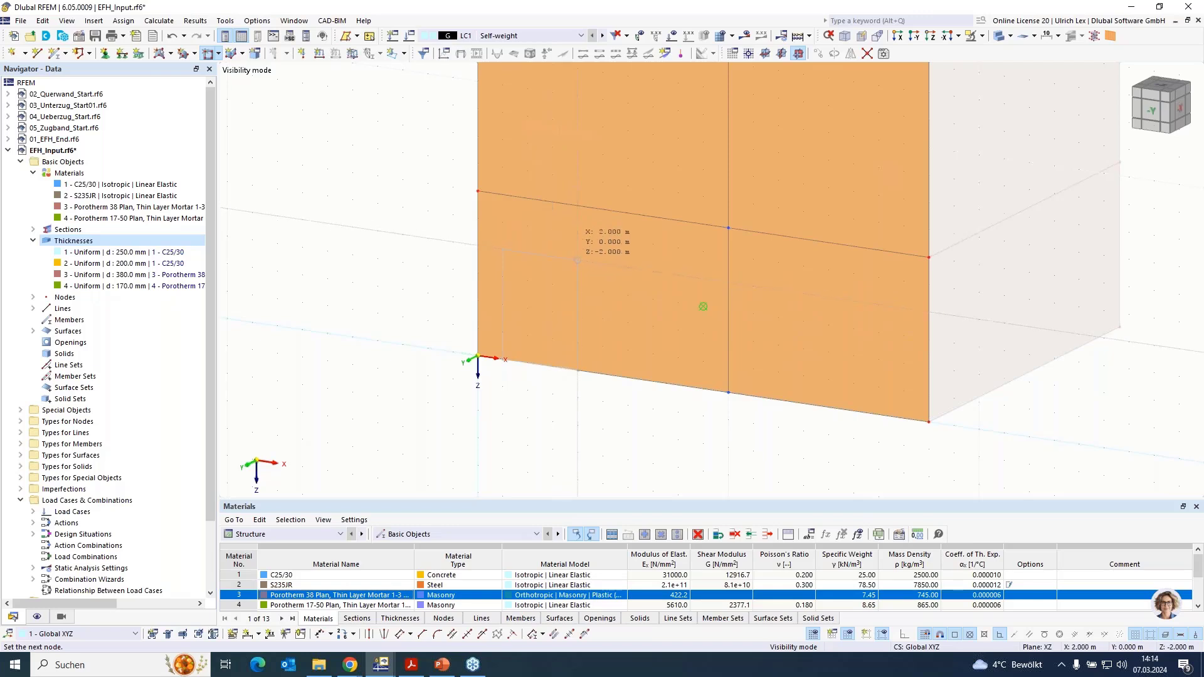
left_click(566, 322)
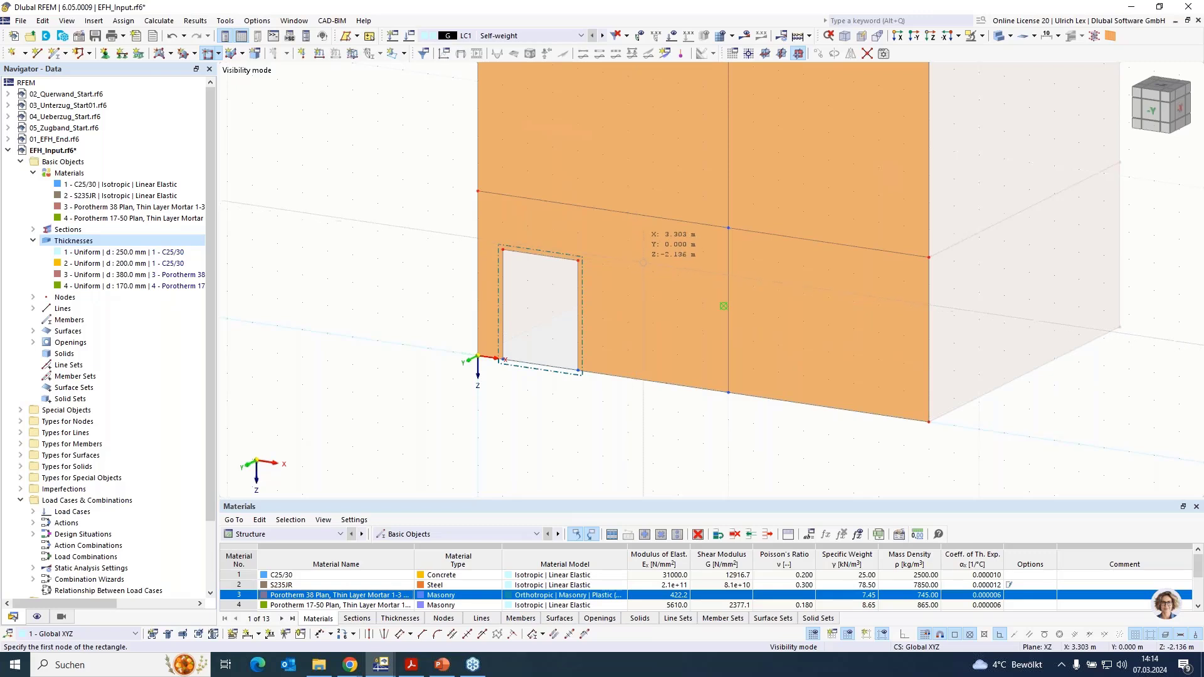
left_click(652, 300)
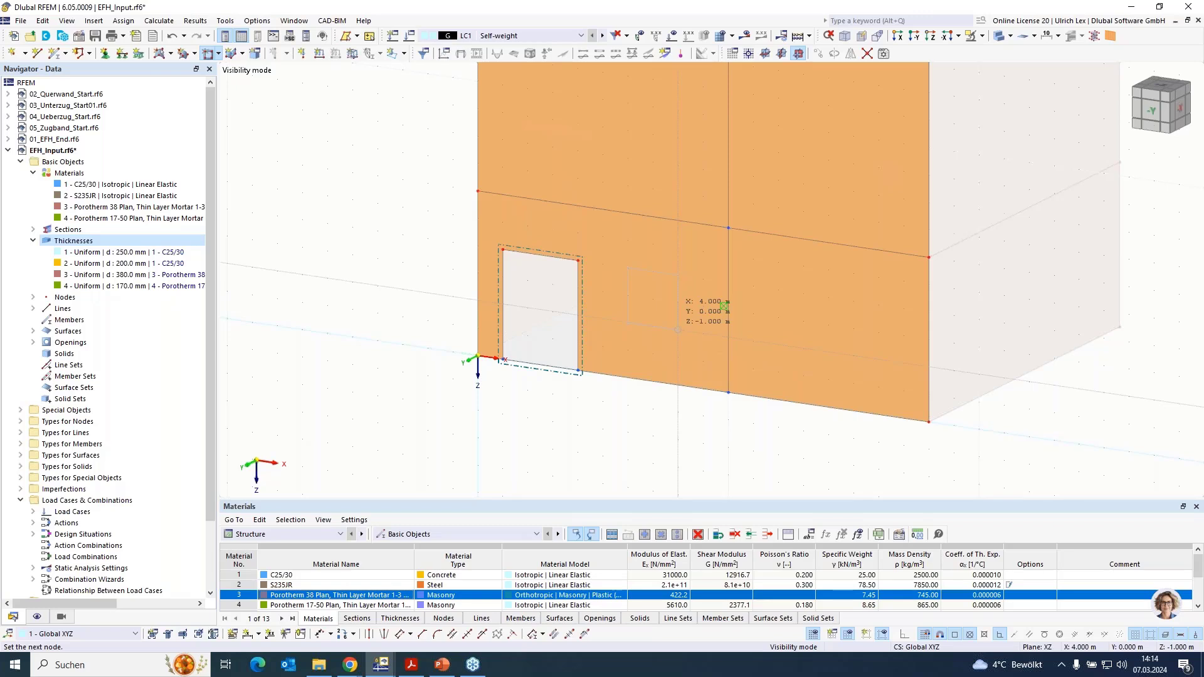
key("Escape")
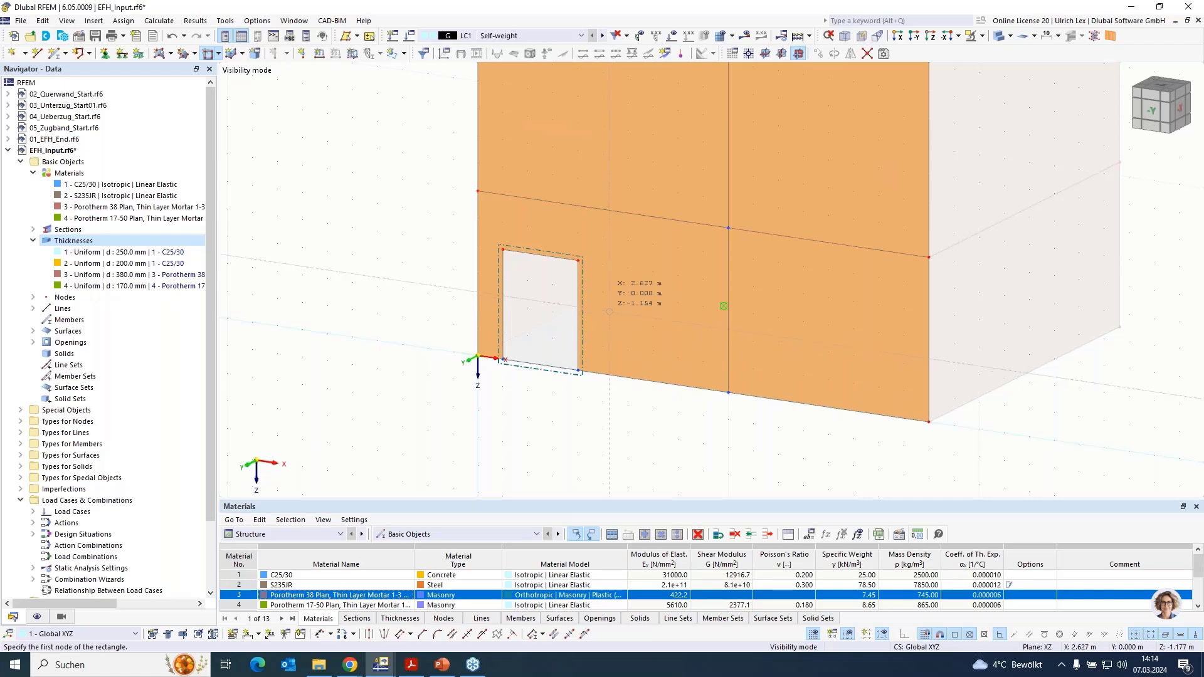
key("Escape")
- Move the door opening's two upper corner nodes up to about Z = -2.5 m in wireframe display, and restore the filled display
scroll(508, 249, "up", 4)
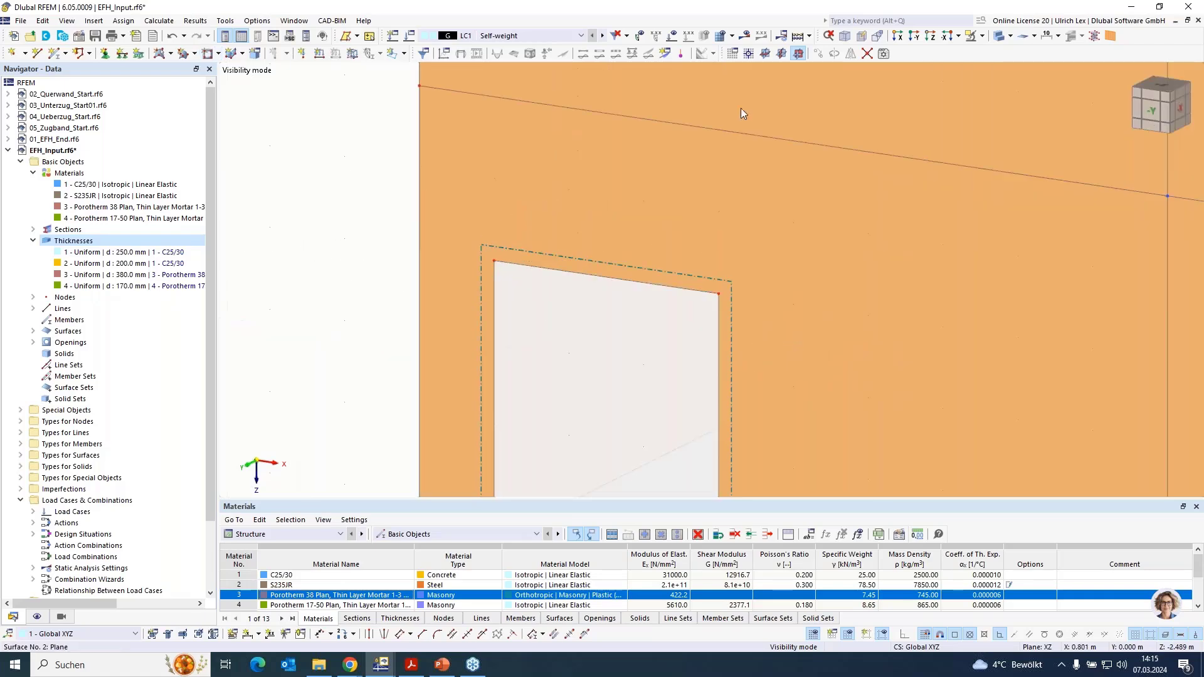
left_click(999, 36)
left_click(1001, 39)
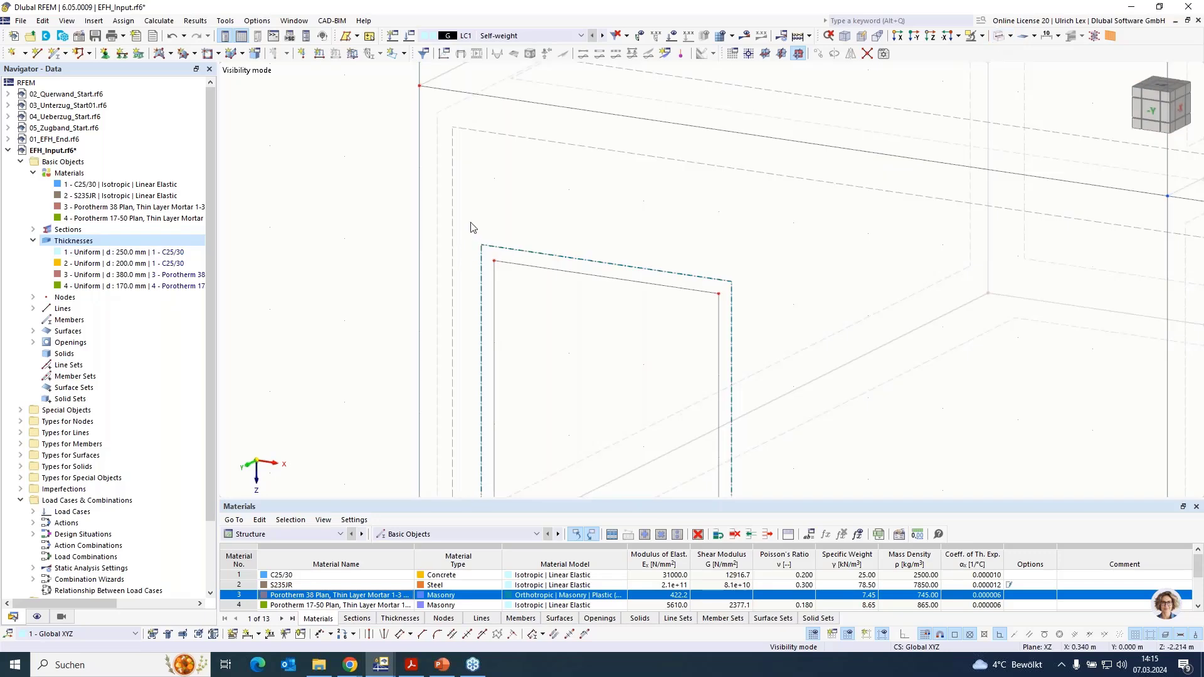
left_click_drag(472, 228, 753, 360)
left_click_drag(719, 298, 757, 256)
left_click(757, 257)
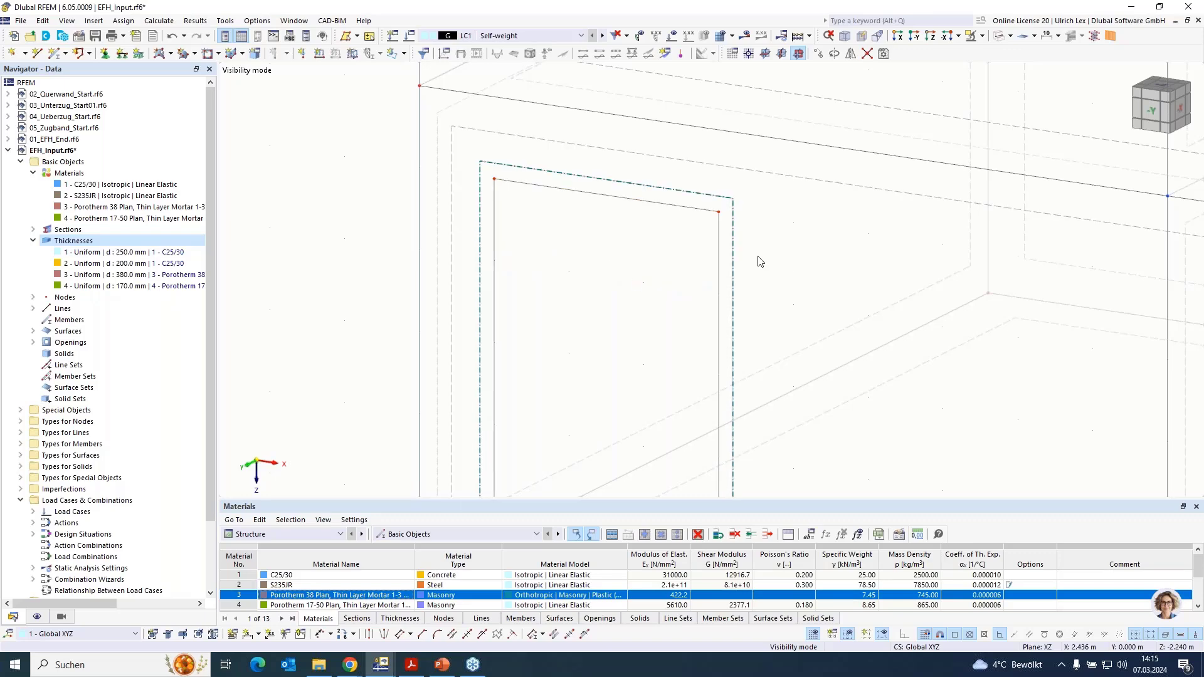
scroll(629, 263, "down", 4)
left_click(981, 38)
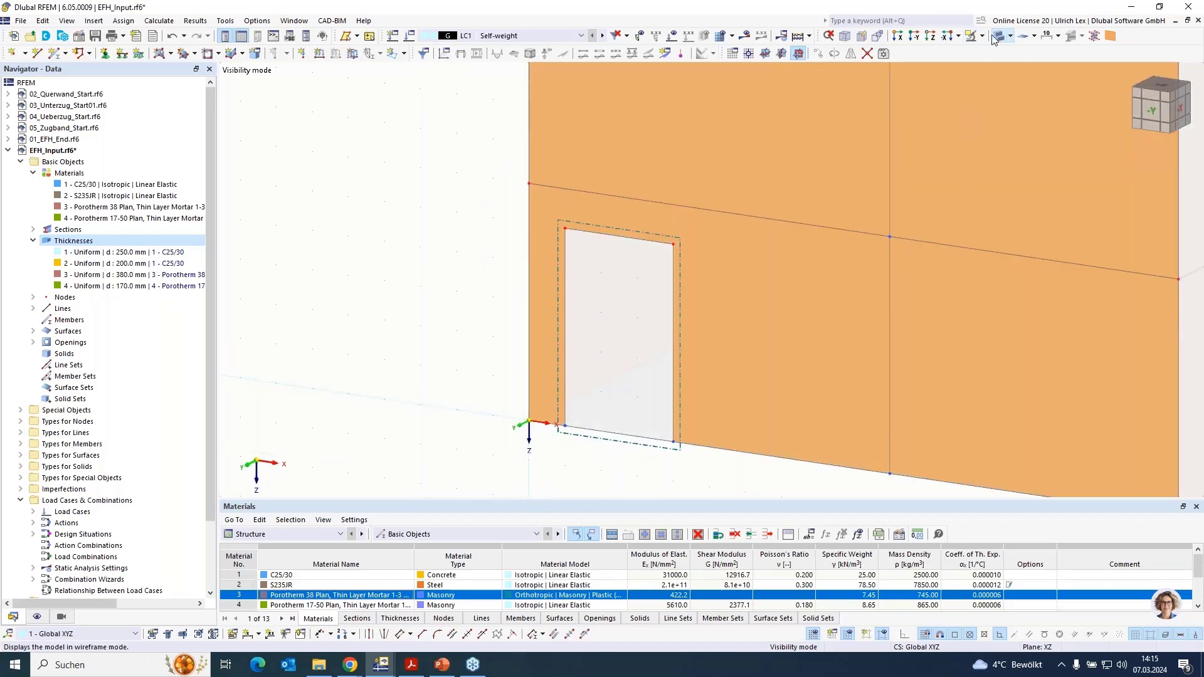
- Draw two rectangular window openings in the ground-floor wall, from (3, 0, -2.5) to about (4, 0, -1) and from (6.5, 0, -2.5) to about (7.5, 0, -1)
left_click(207, 54)
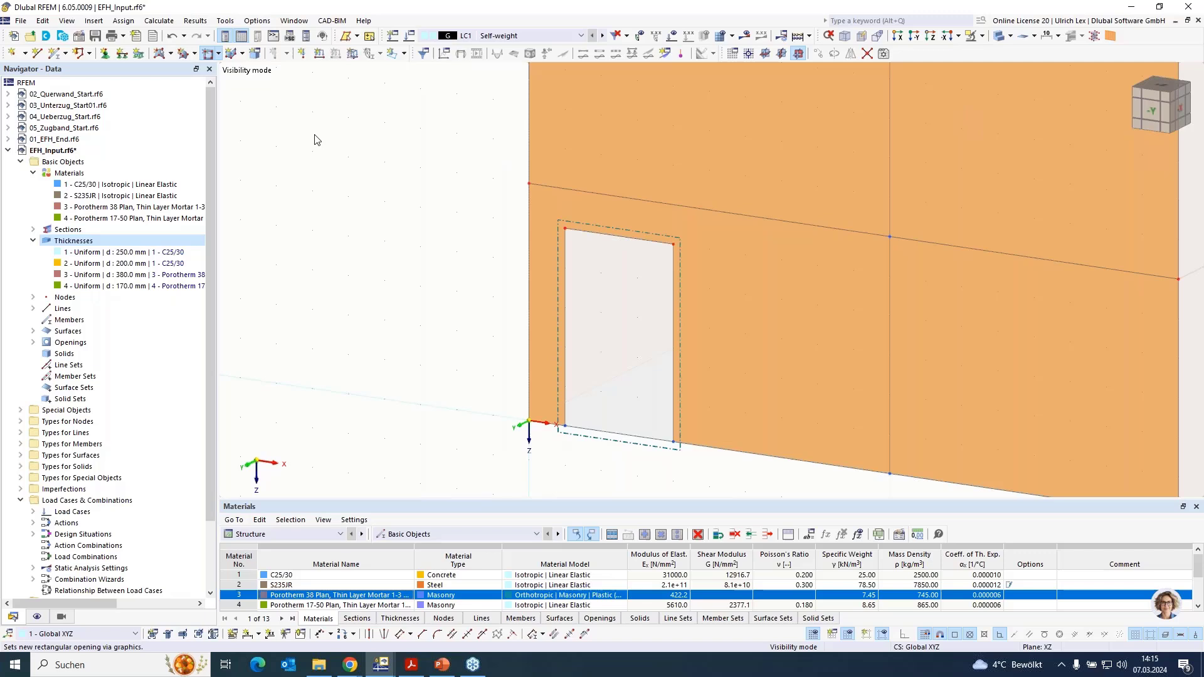
left_click(745, 254)
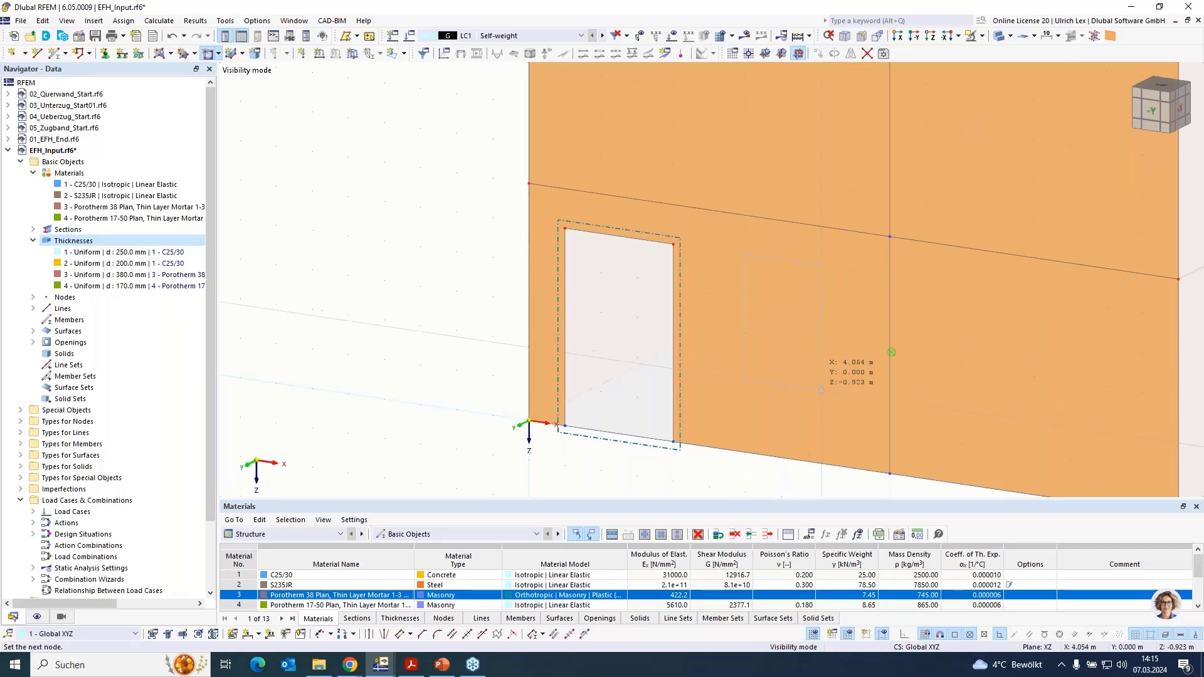
left_click(816, 384)
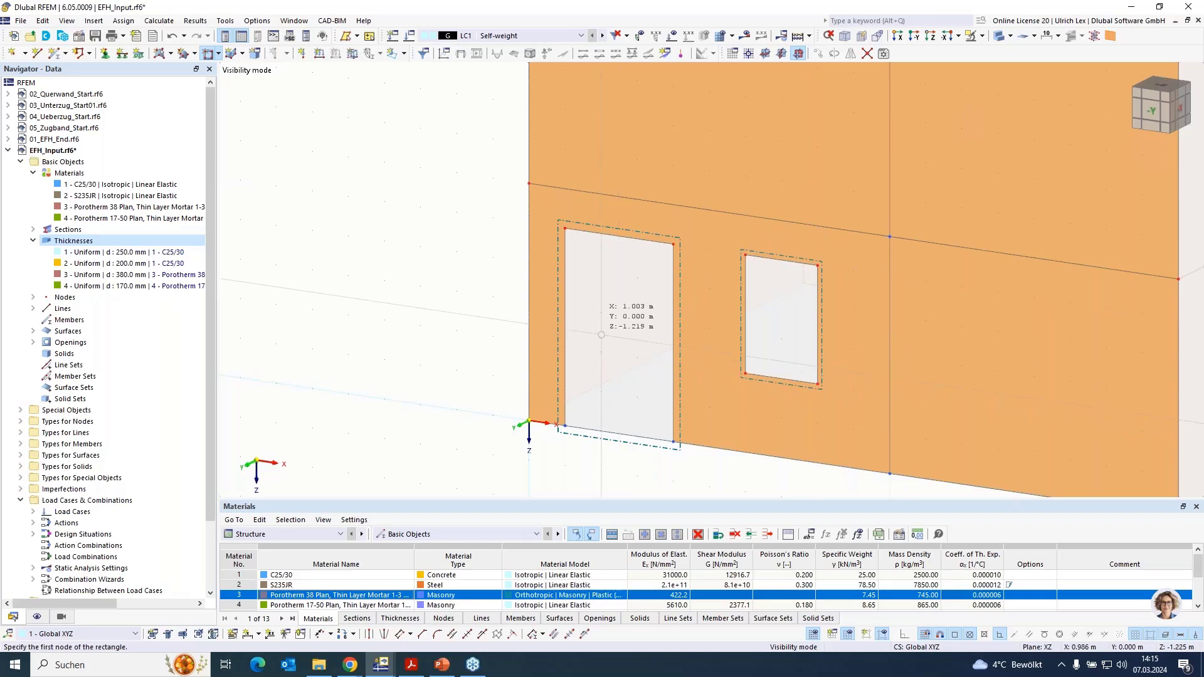
scroll(558, 313, "down", 2)
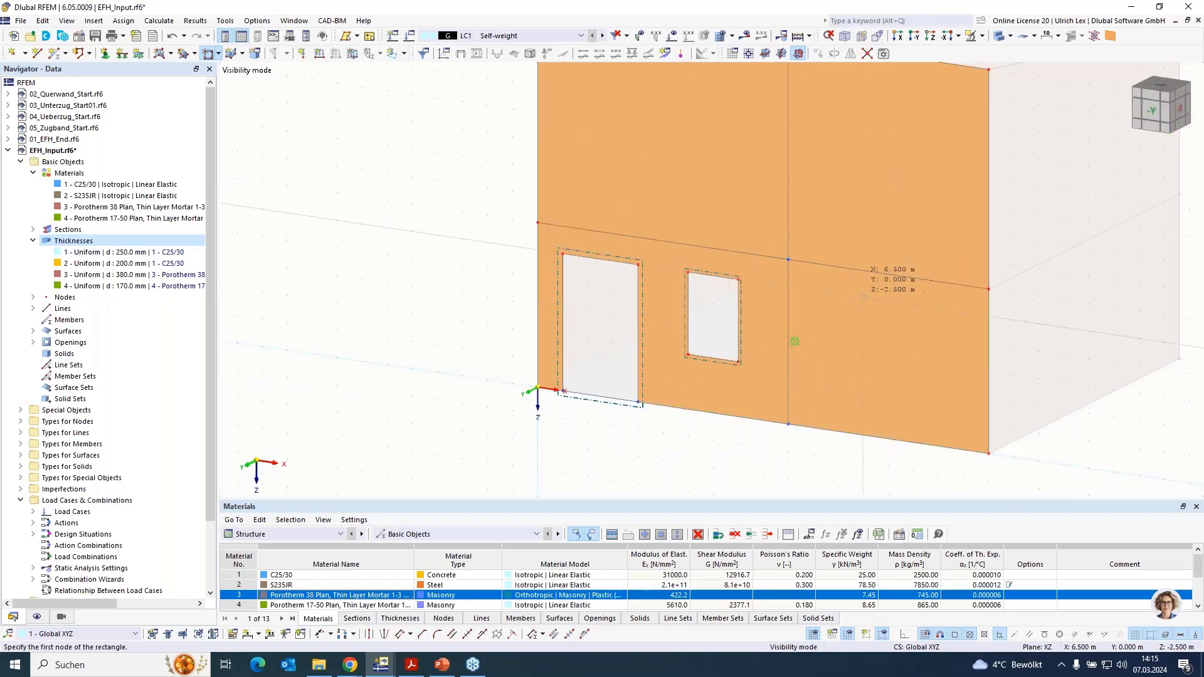
left_click(863, 298)
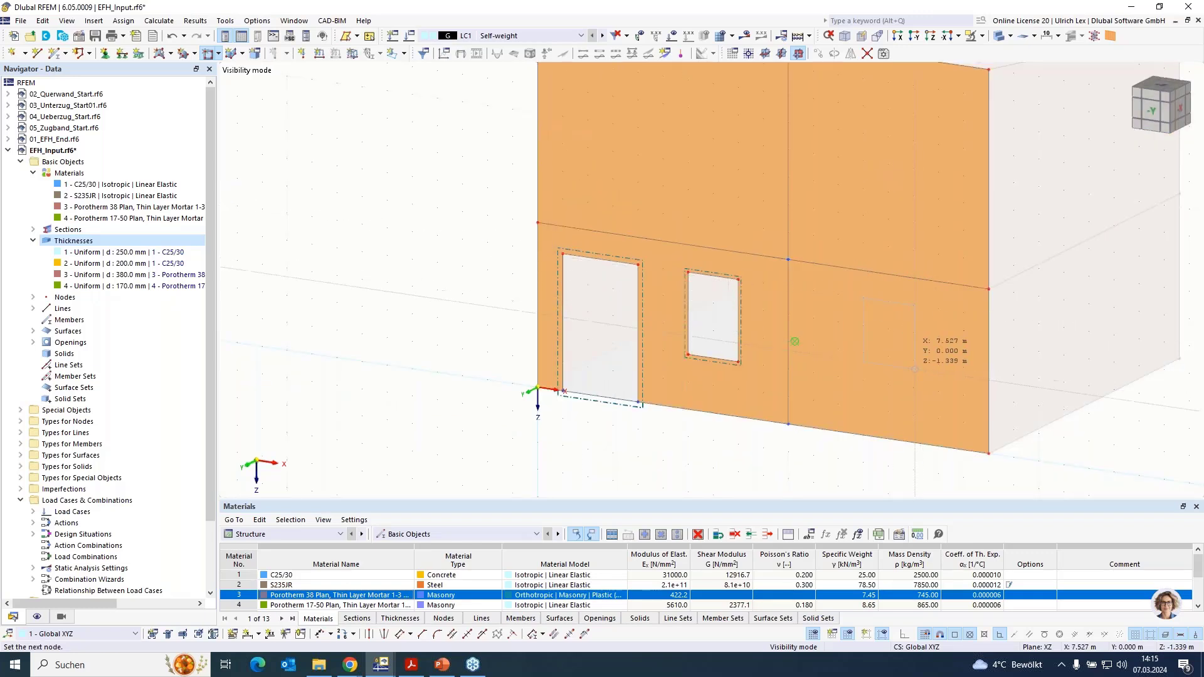
left_click(913, 388)
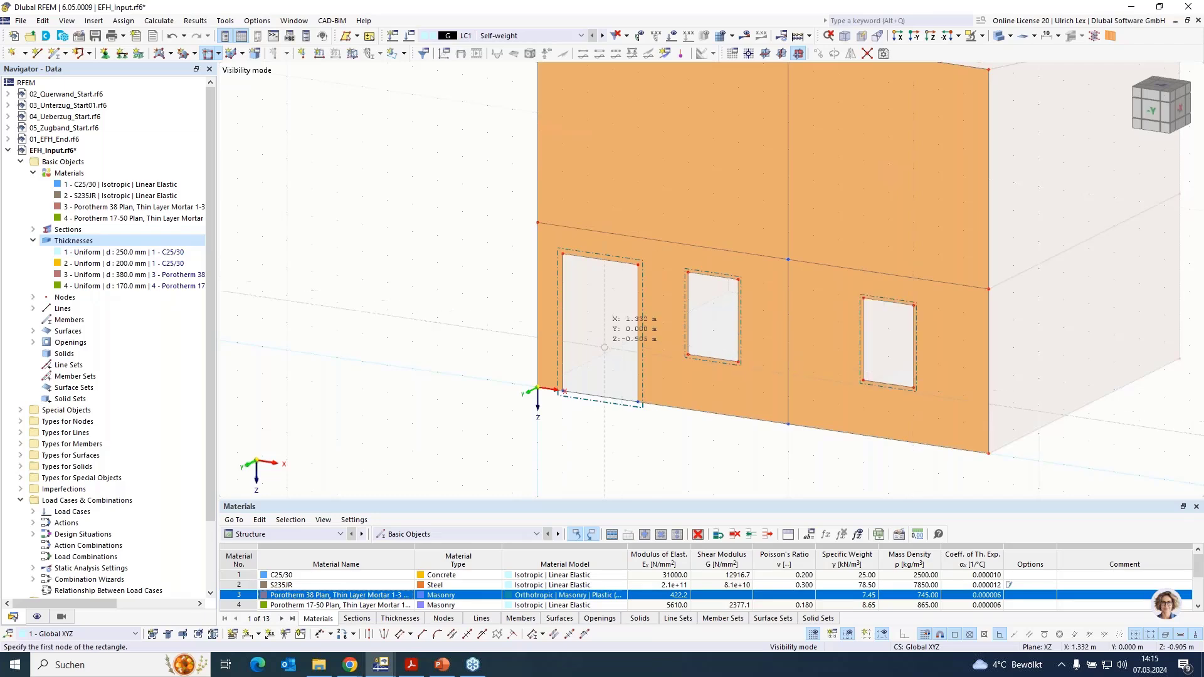
key("Escape")
- Draw two rectangular window openings in the upper-storey wall, from (0.5, 0, -5.5) to (3, 0, -4.5) and from (6, 0, -5.5) to about (7.5, 0, -4.5)
scroll(578, 362, "down", 2)
scroll(575, 205, "up", 2)
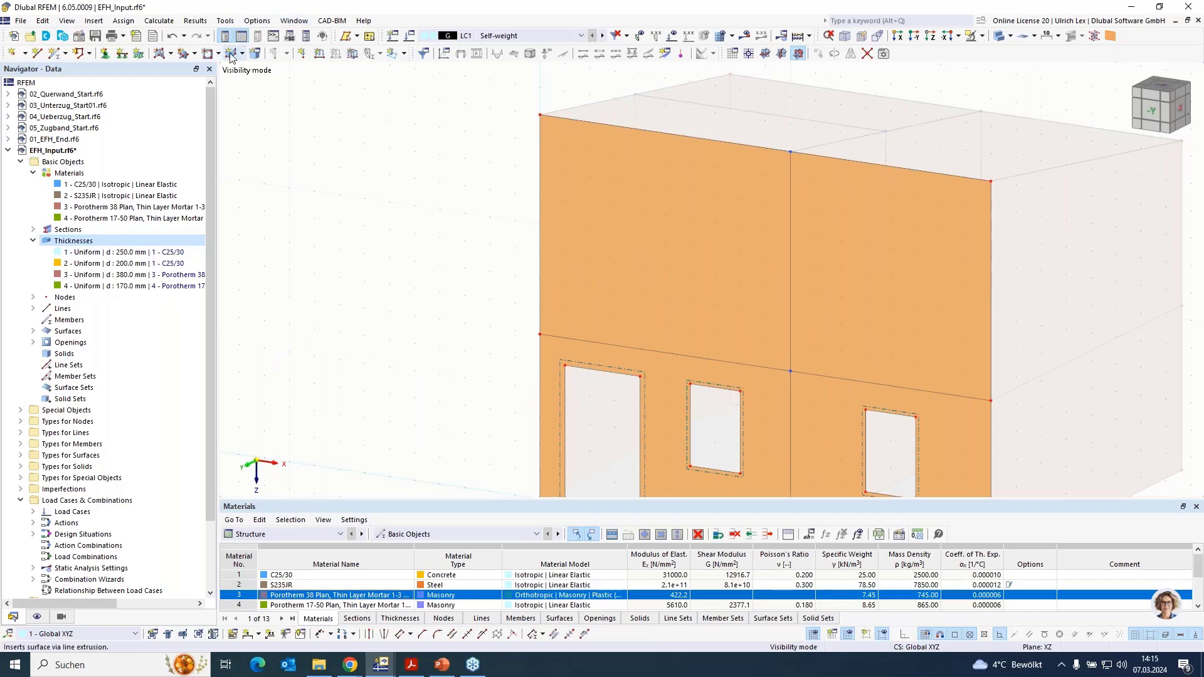
left_click(207, 53)
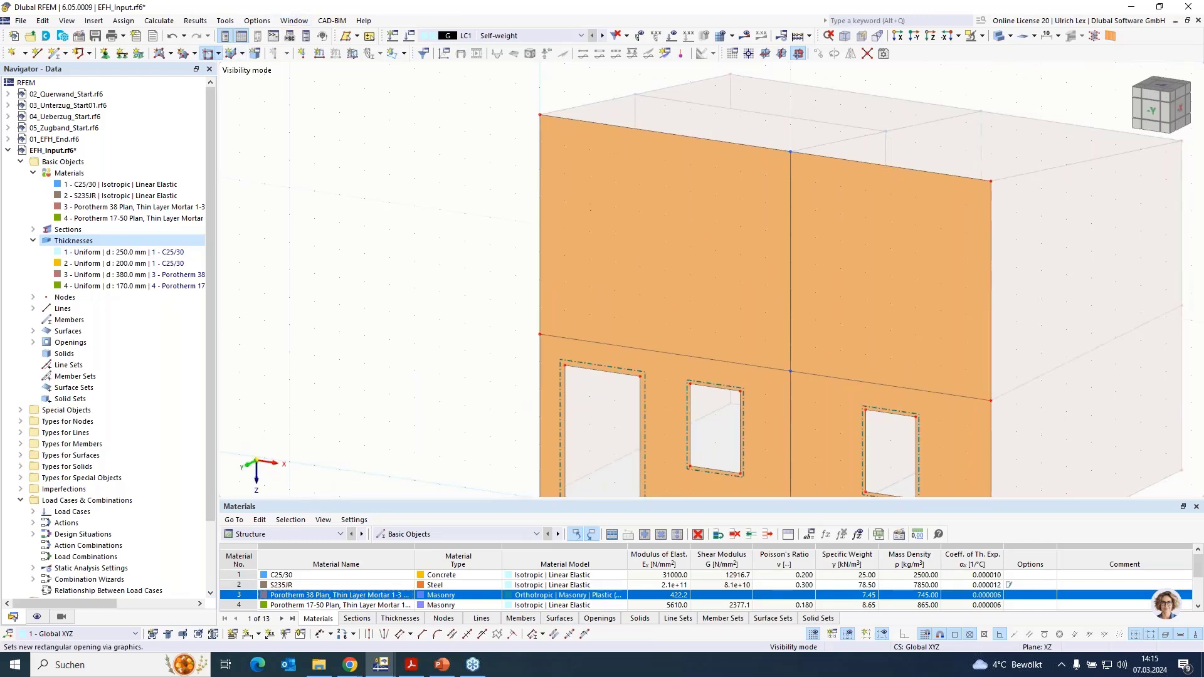
left_click(564, 201)
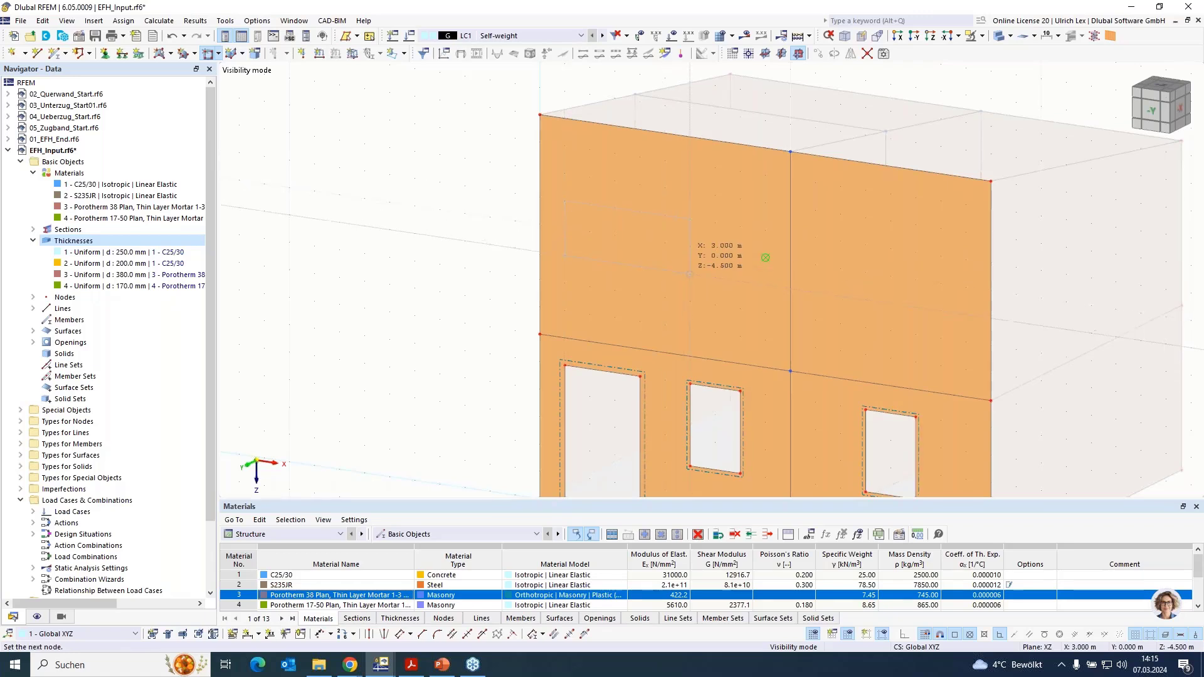
left_click(690, 274)
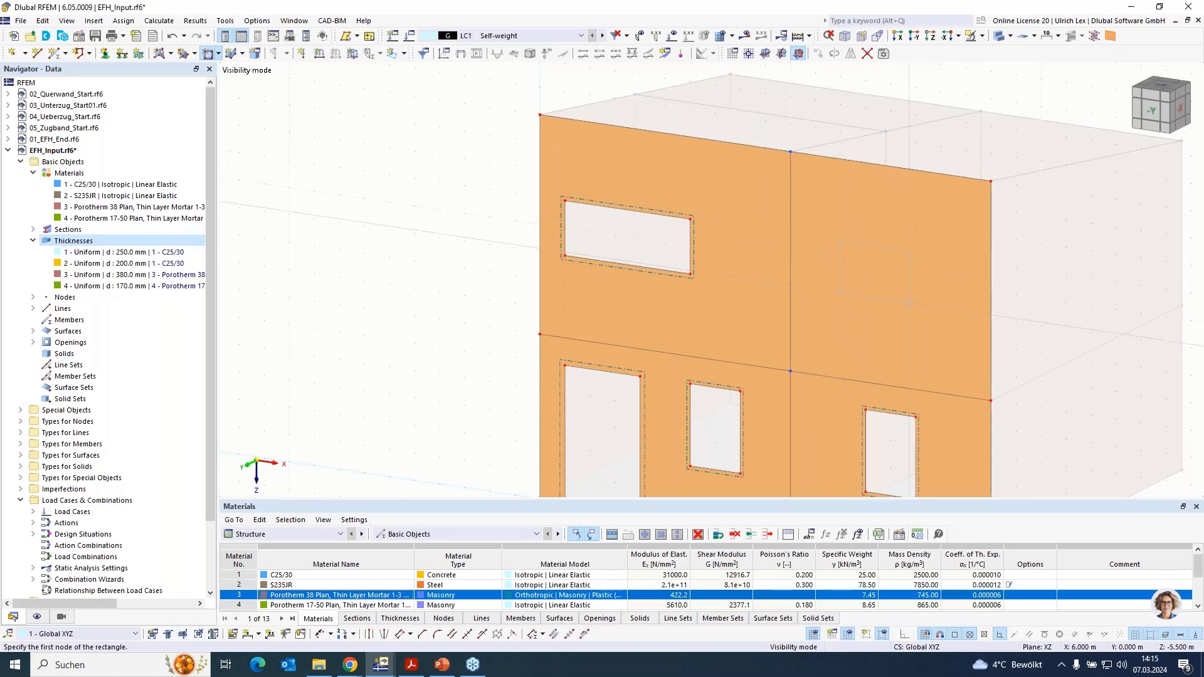
left_click(895, 280)
left_click(915, 306)
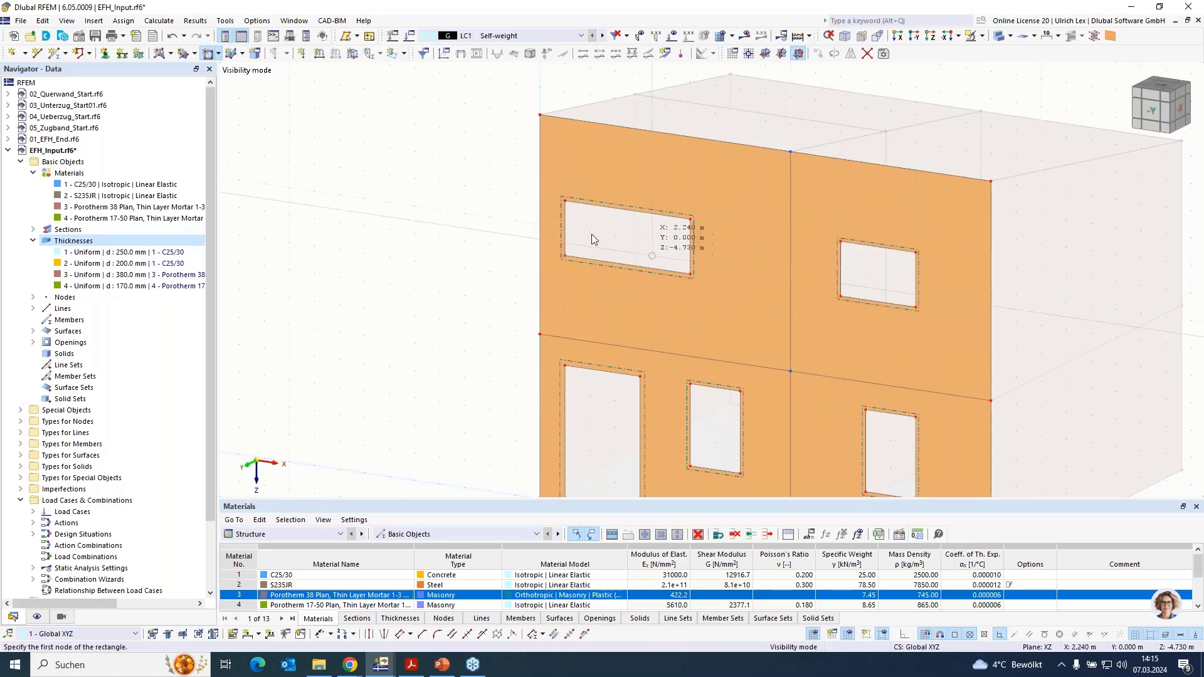
right_click(443, 221)
left_click(461, 155)
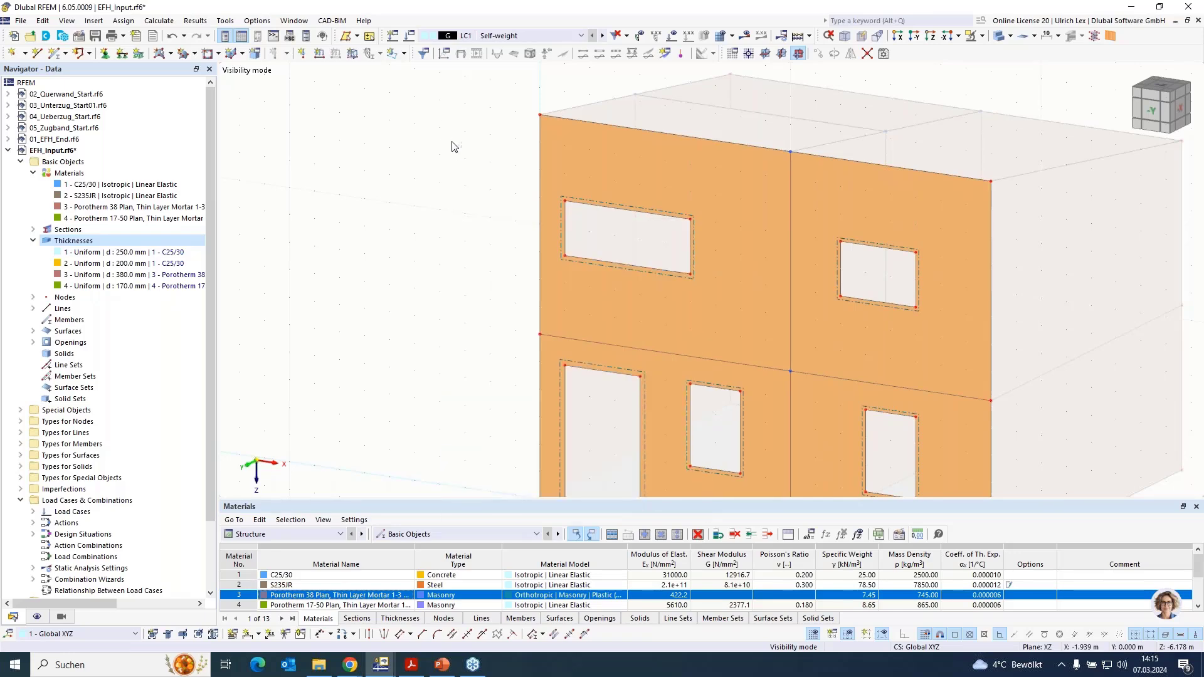
- Cancel the visibility mode to display the whole house
scroll(462, 144, "down", 3)
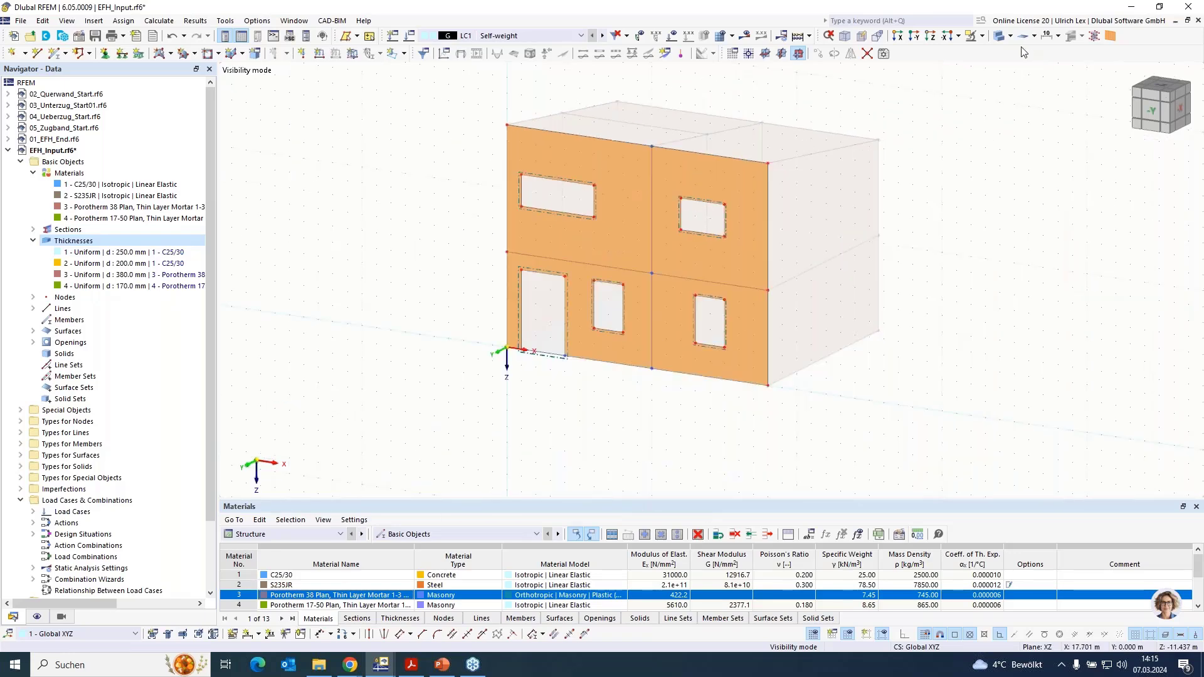
left_click(982, 37)
left_click(1008, 144)
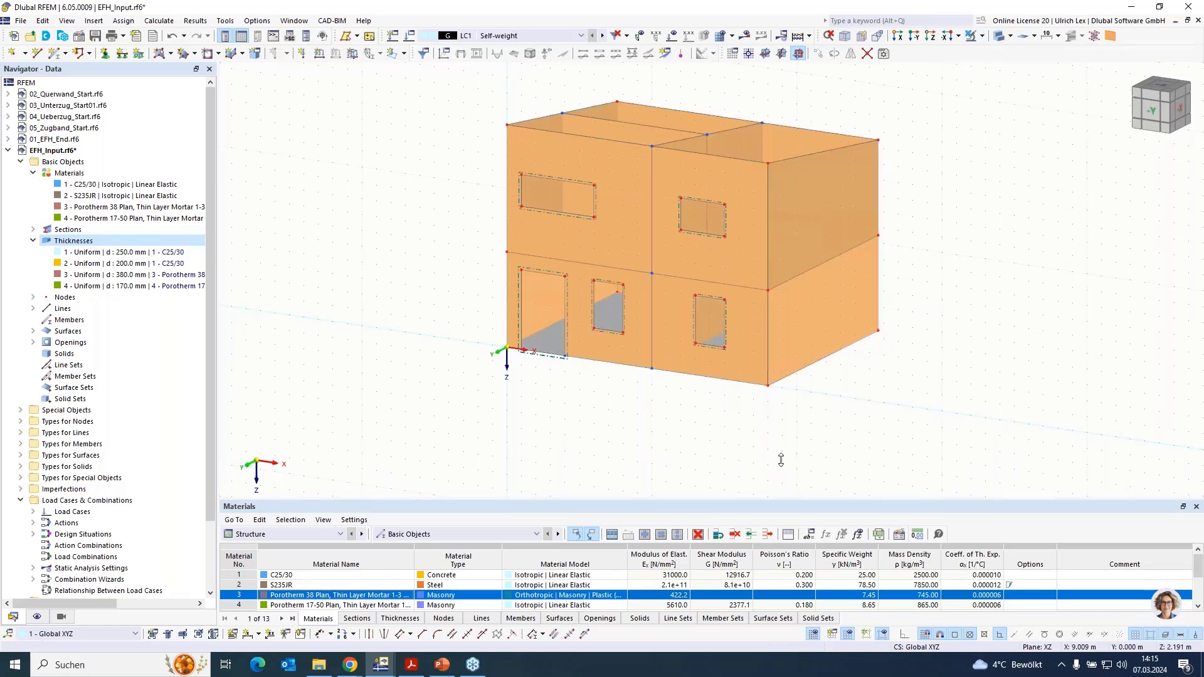
- Isolate the inner cross wall at X = 5 m using Visibility by Selected and Related Objects, and turn off hidden objects in the background
middle_click_drag(774, 460, 924, 444, "ctrl")
scroll(924, 444, "down", 1)
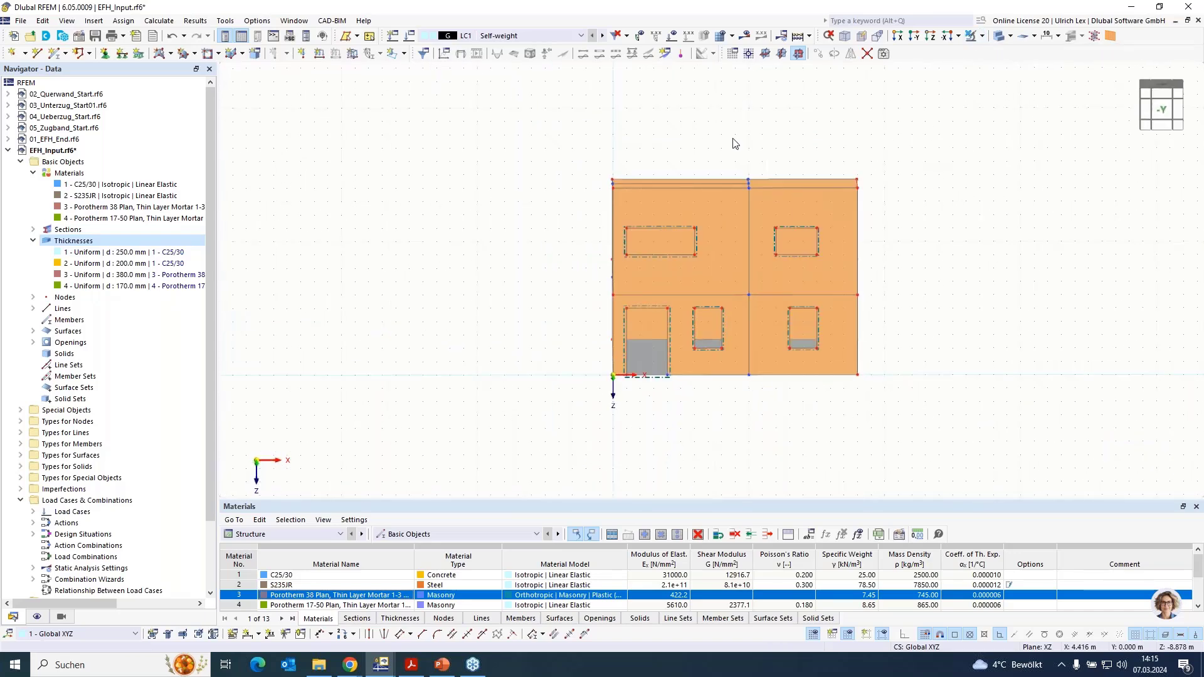
left_click_drag(731, 133, 772, 457)
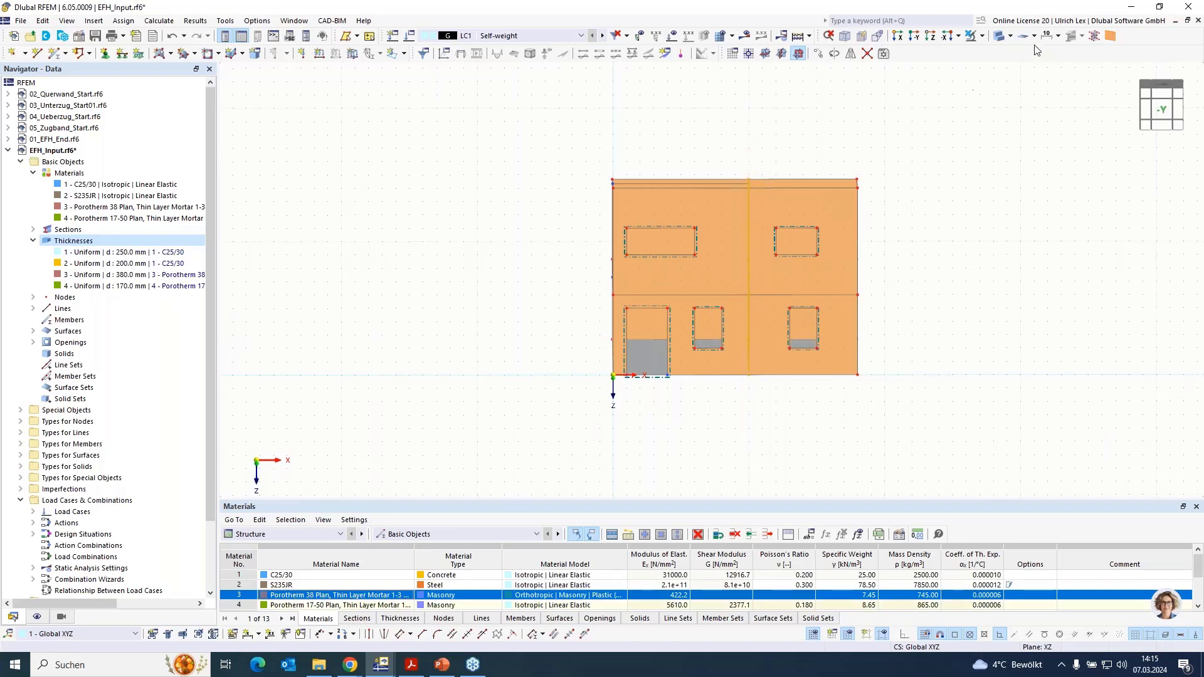
left_click(982, 36)
left_click(1016, 49)
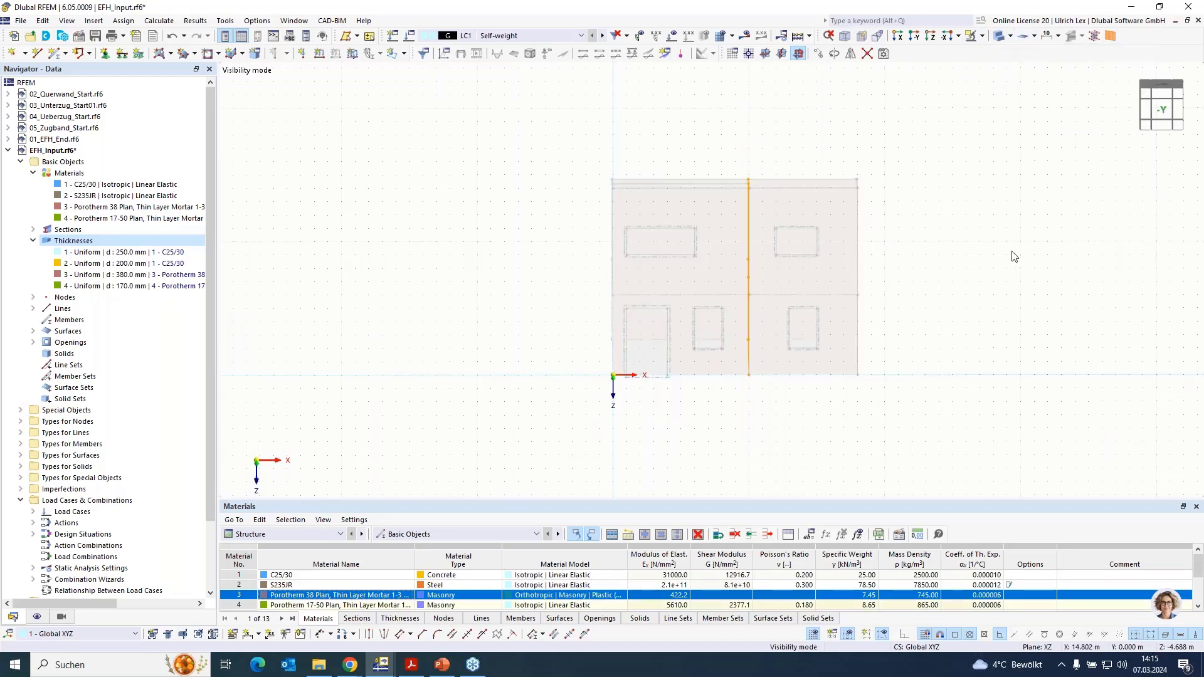
middle_click_drag(992, 258, 917, 270, "ctrl")
right_click(917, 270)
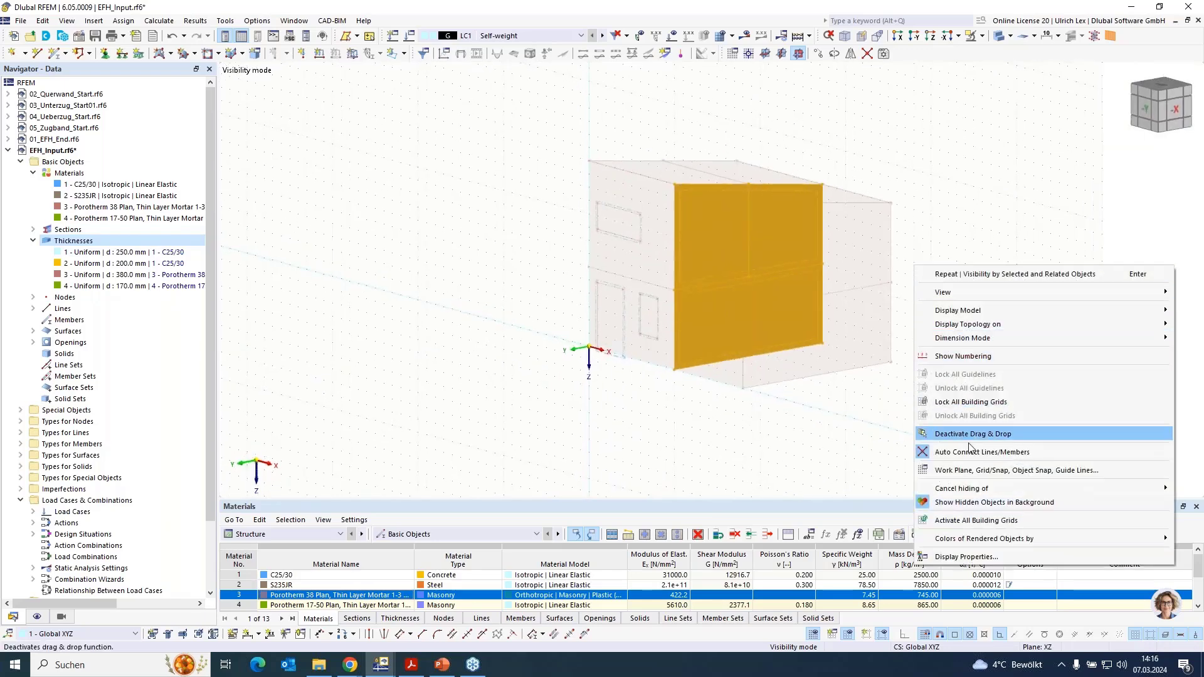
left_click(975, 502)
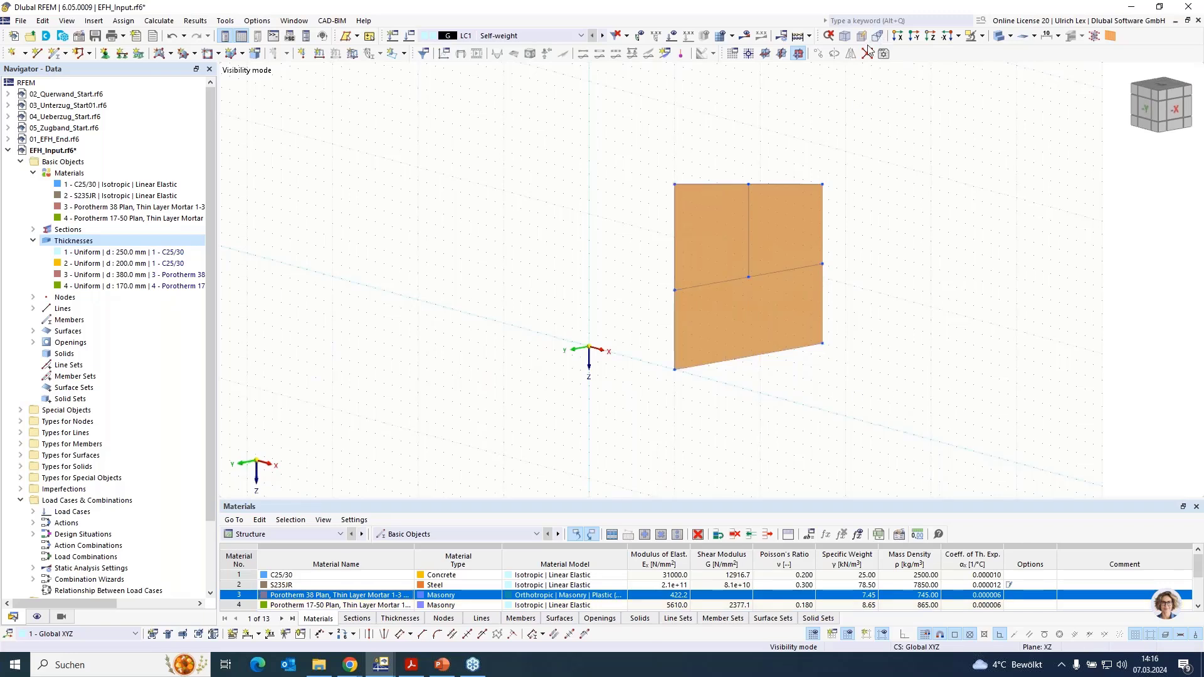
- Set a YZ work plane with its origin at the inner cross wall's lower corner node at Y = 0
left_click(781, 53)
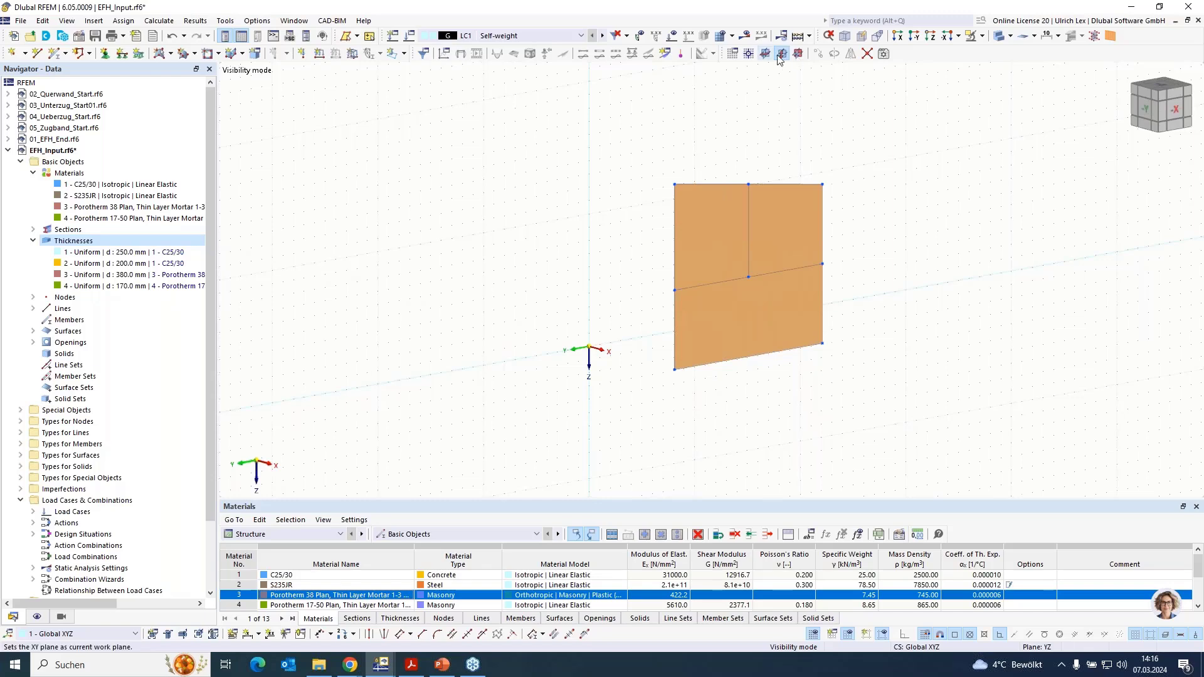
left_click(748, 54)
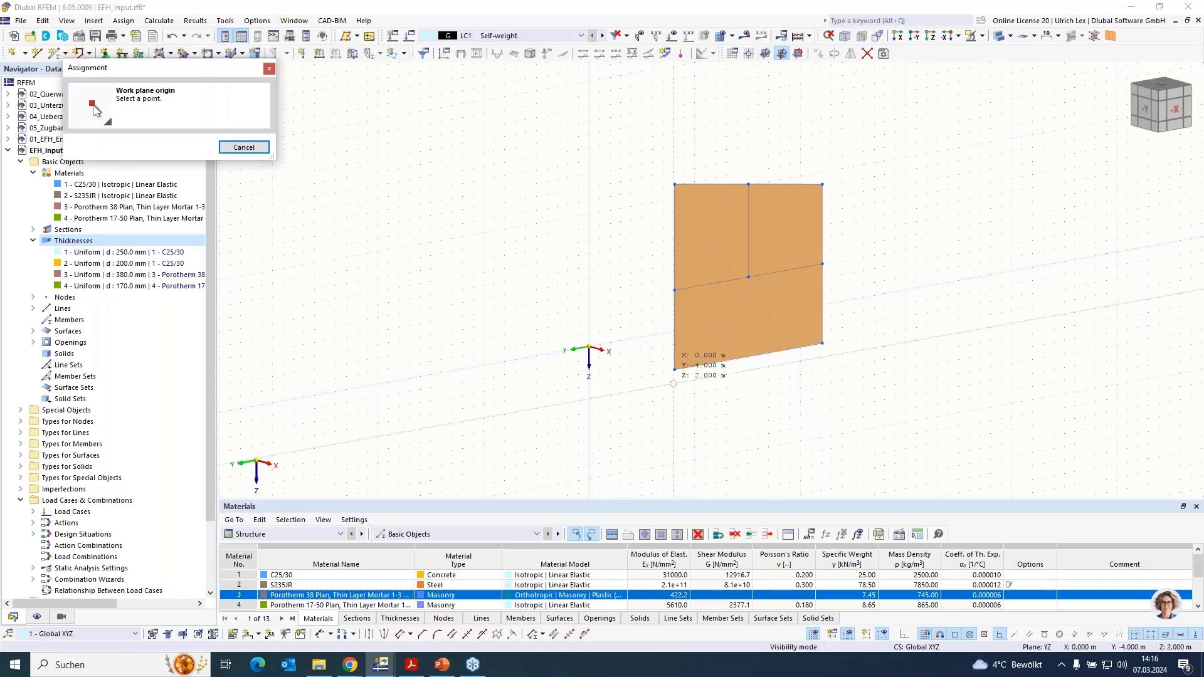
left_click(674, 370)
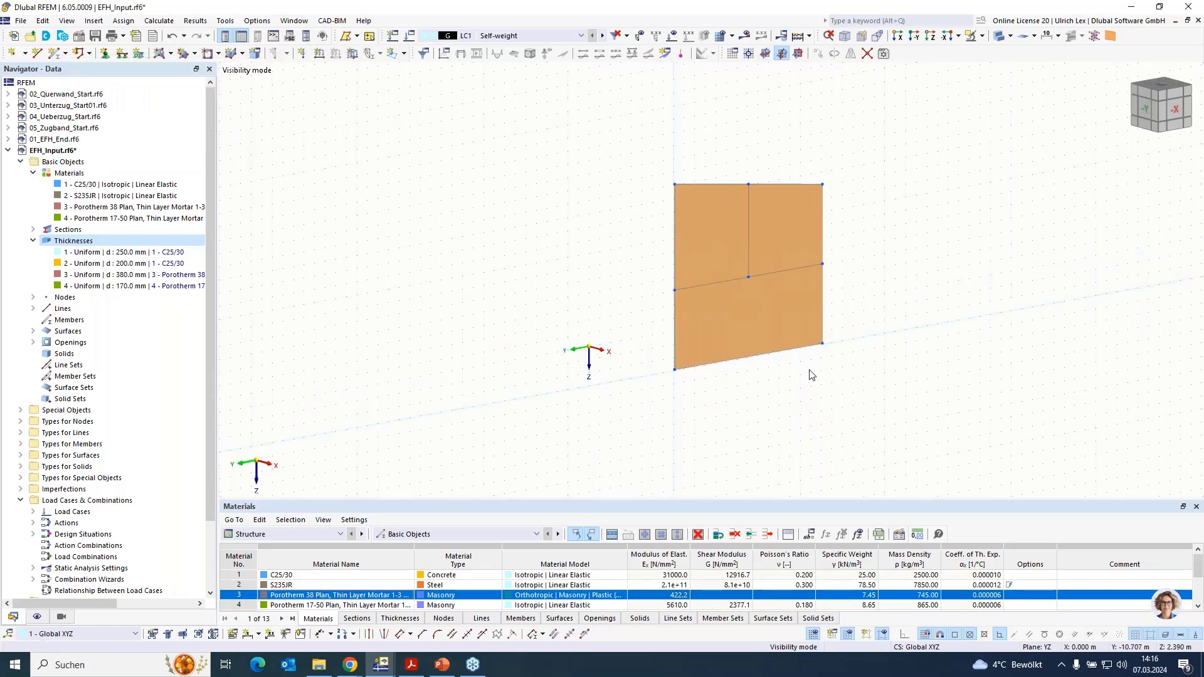
scroll(684, 351, "up", 4)
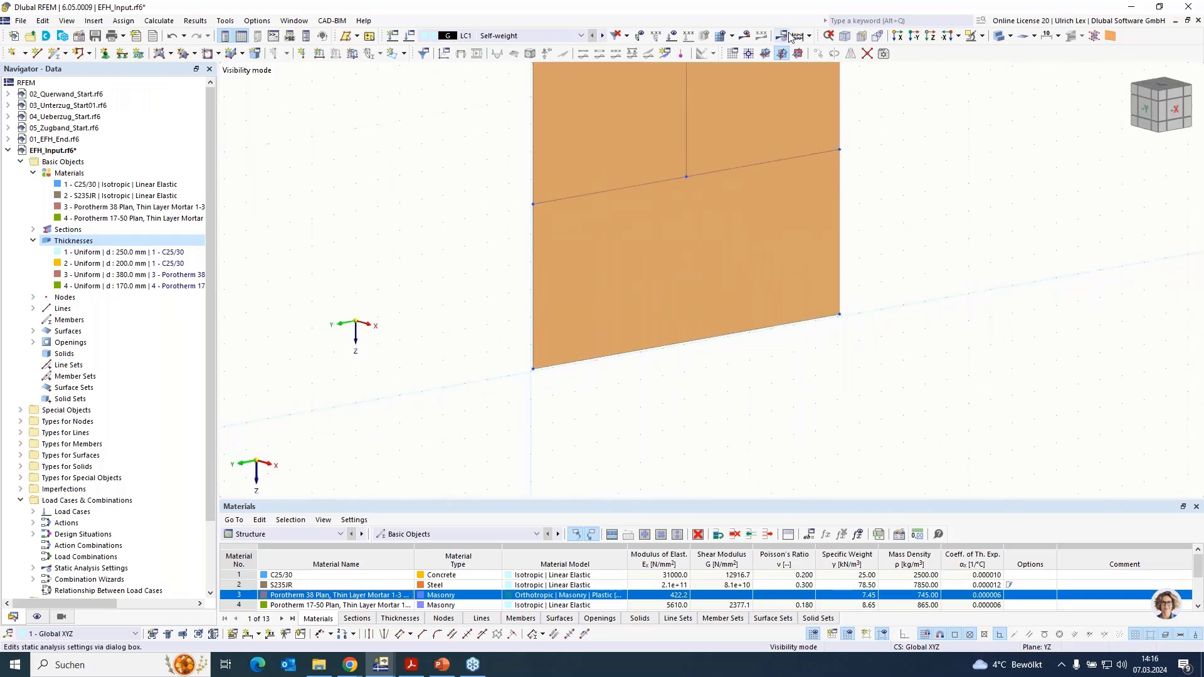
left_click(749, 53)
scroll(556, 375, "up", 5)
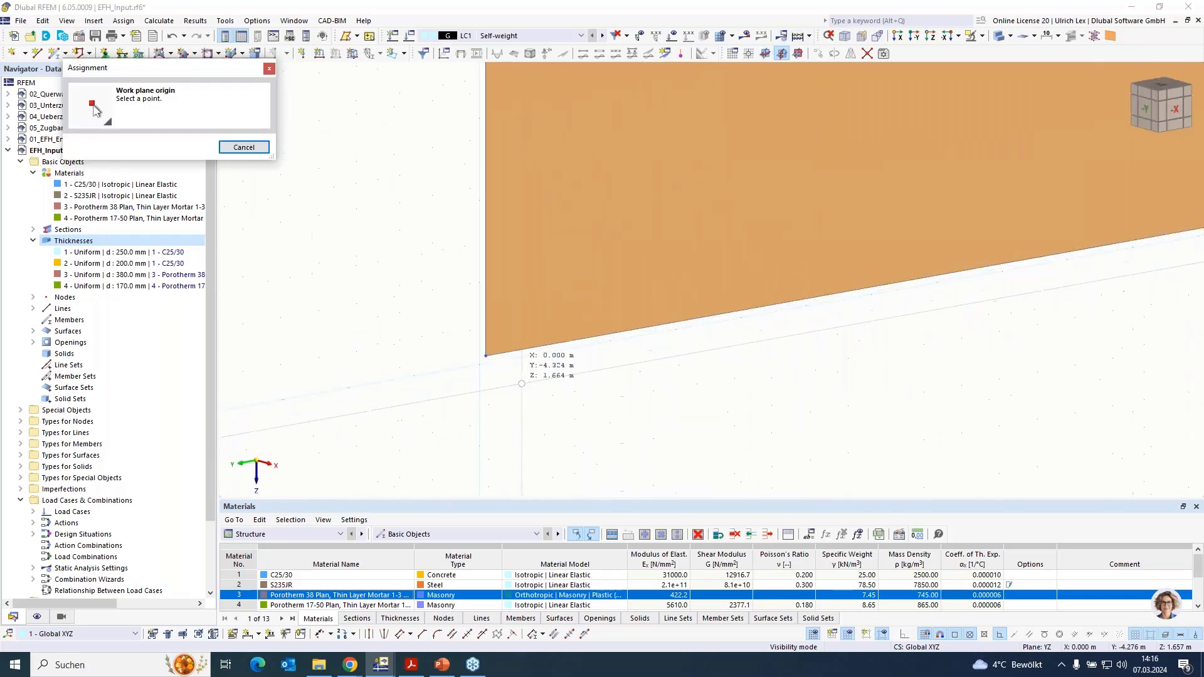
left_click(487, 355)
scroll(430, 375, "down", 5)
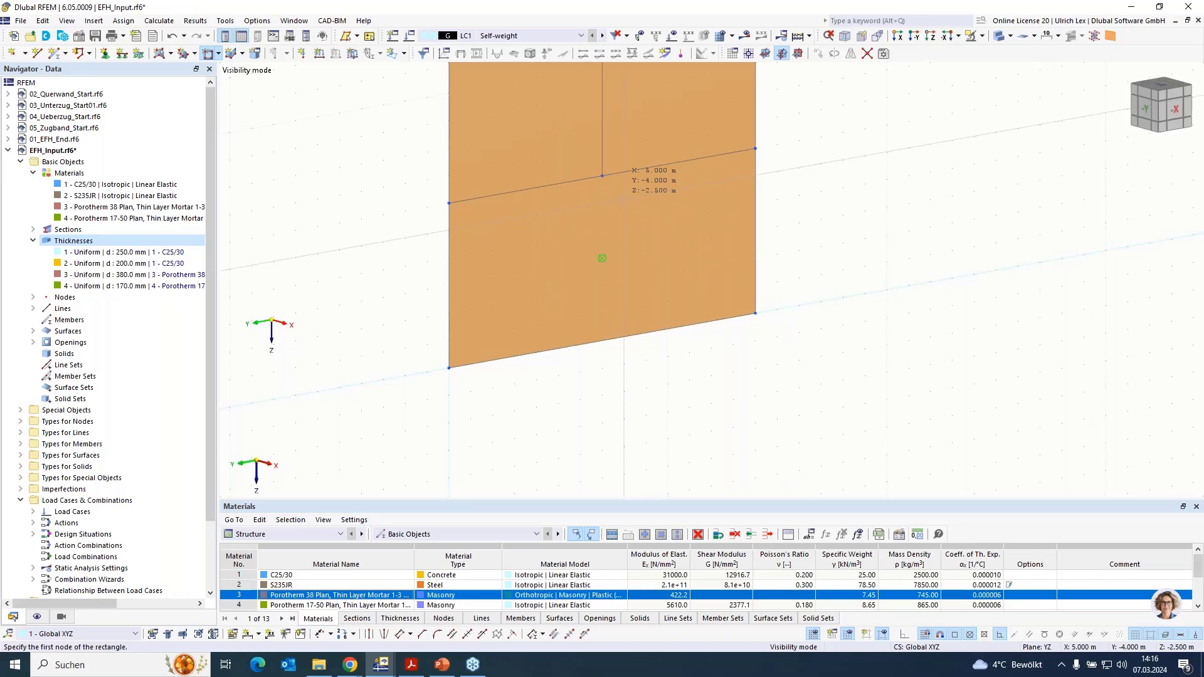
- Draw a rectangular opening in the ground-floor inner cross wall from (5, -4, -2.5) to the lower corner (5, -7, 0)
left_click(754, 312)
left_click(842, 354)
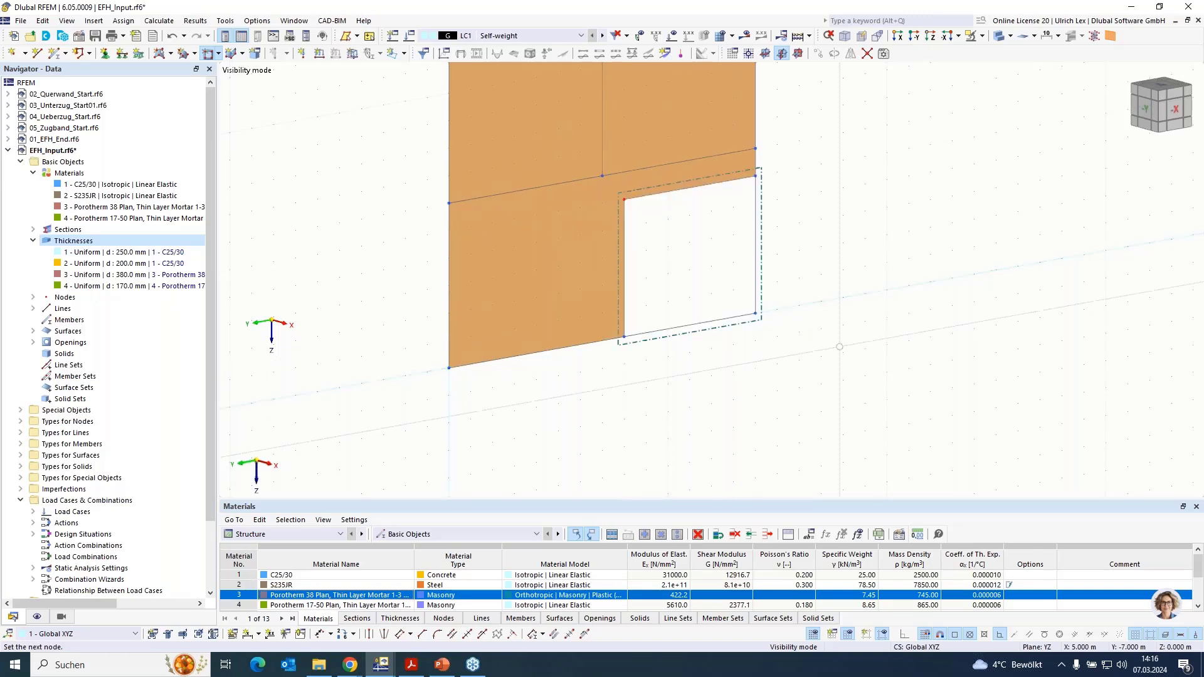
key("Escape")
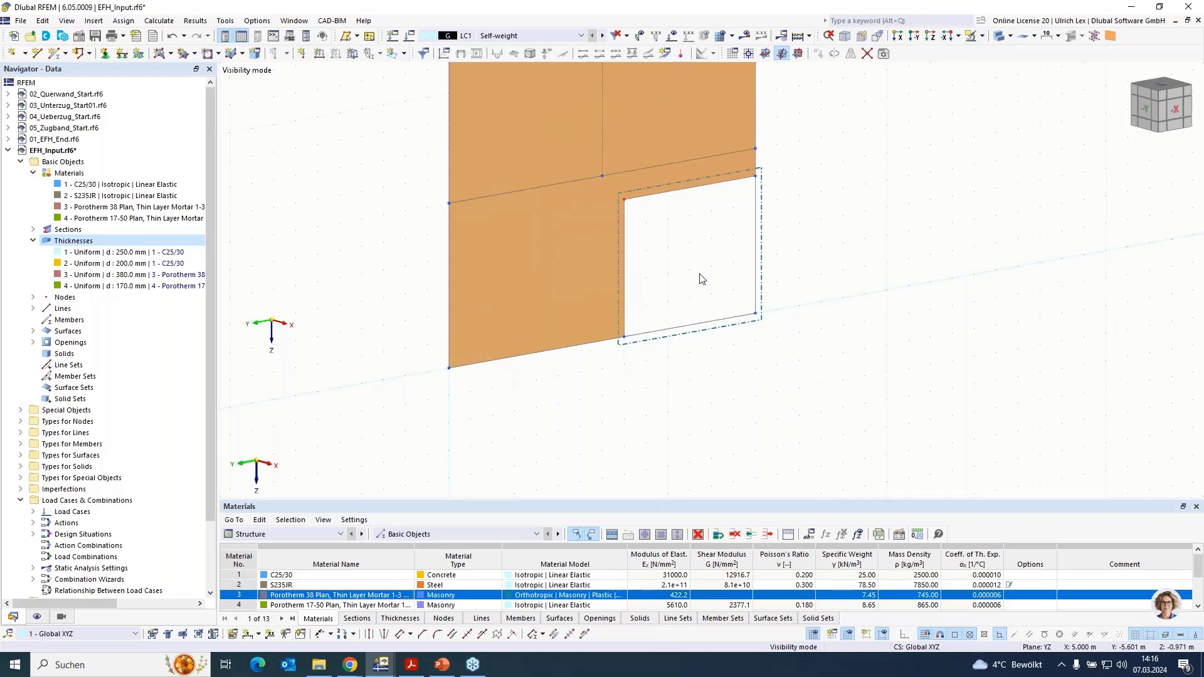
- Cancel the visibility mode and show the complete house from the side with the door and windows
scroll(747, 311, "down", 3)
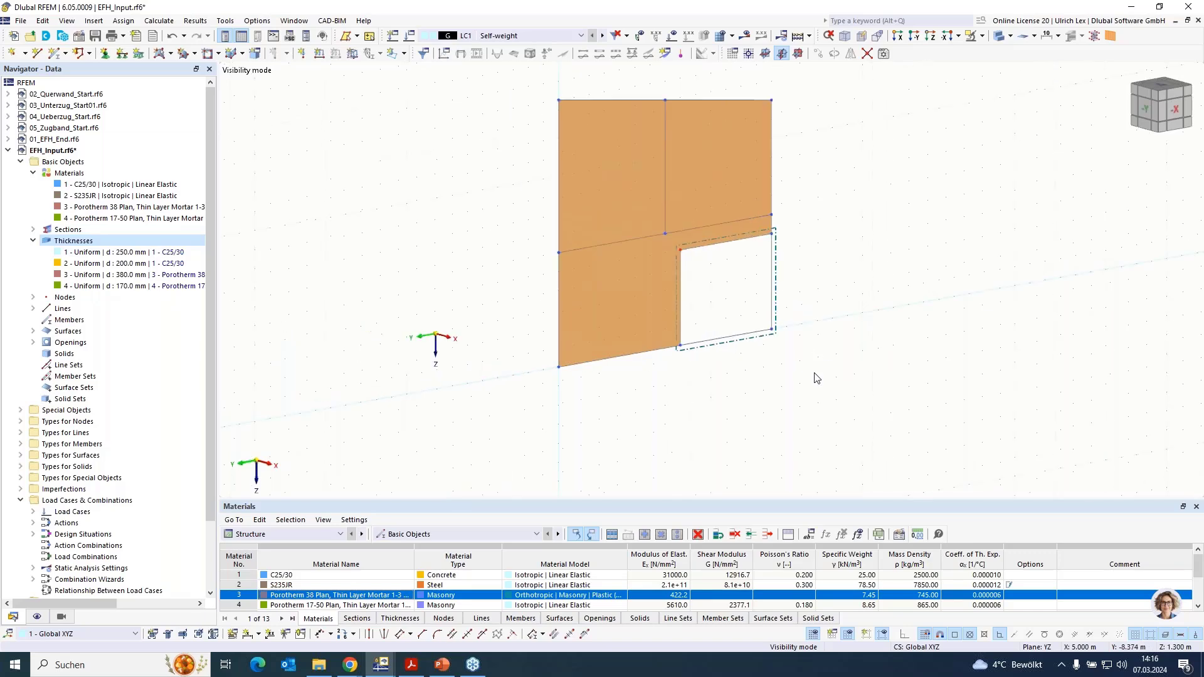
left_click(982, 36)
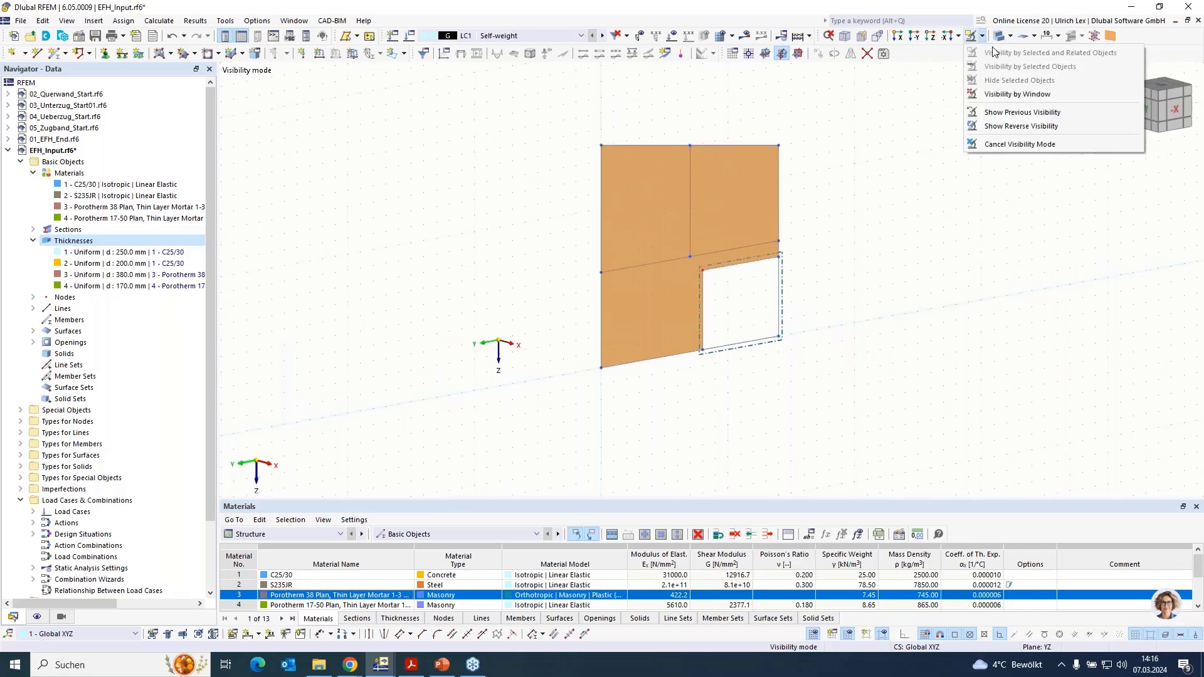
left_click(1028, 145)
middle_click_drag(659, 419, 802, 441, "ctrl")
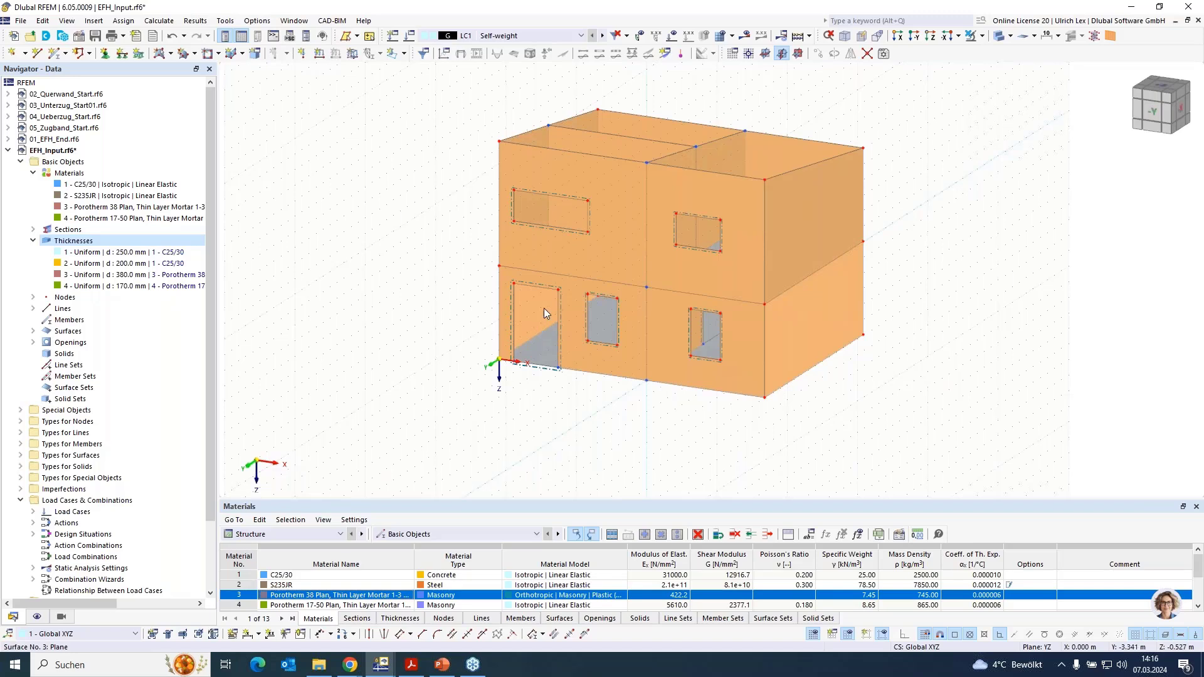
- Start a new beam member on the top edge line of the wide upper-floor window opening in the front wall
scroll(528, 291, "up", 3)
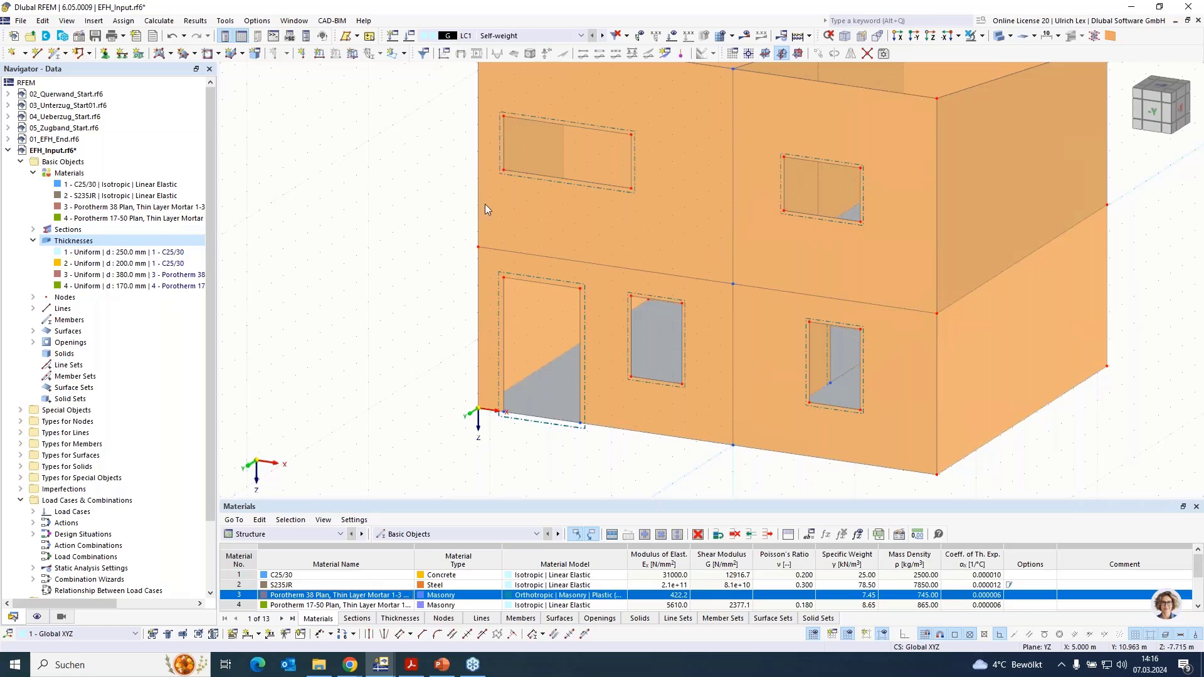
scroll(492, 354, "down", 3)
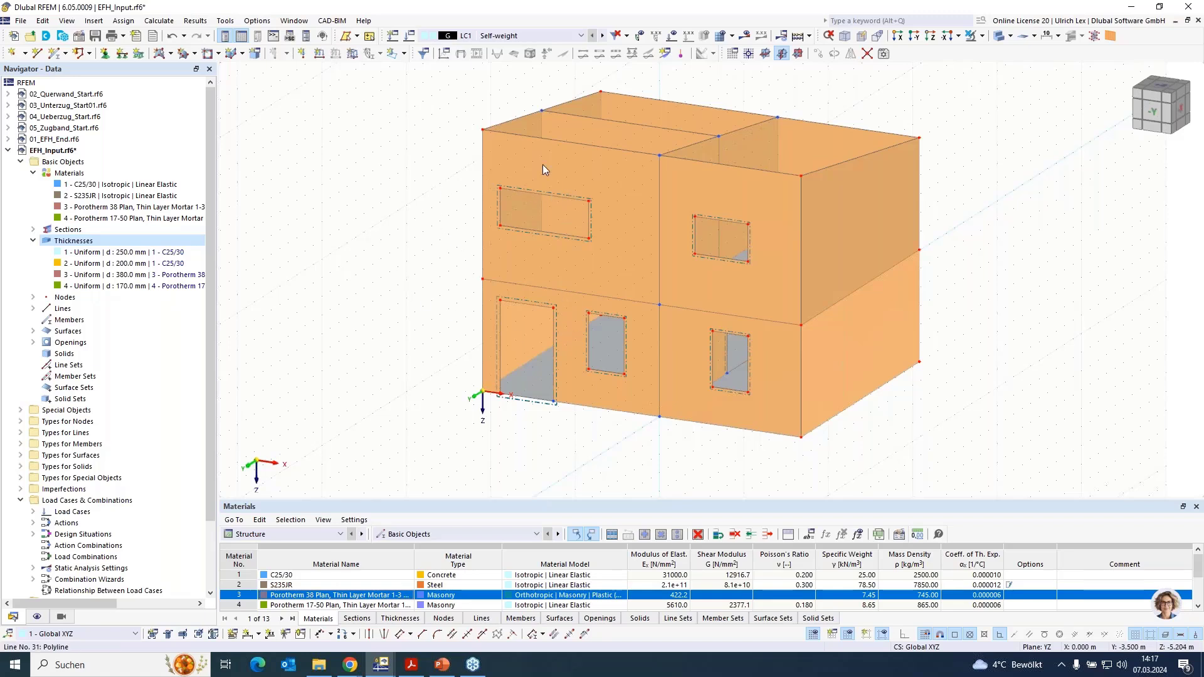
scroll(543, 166, "up", 3)
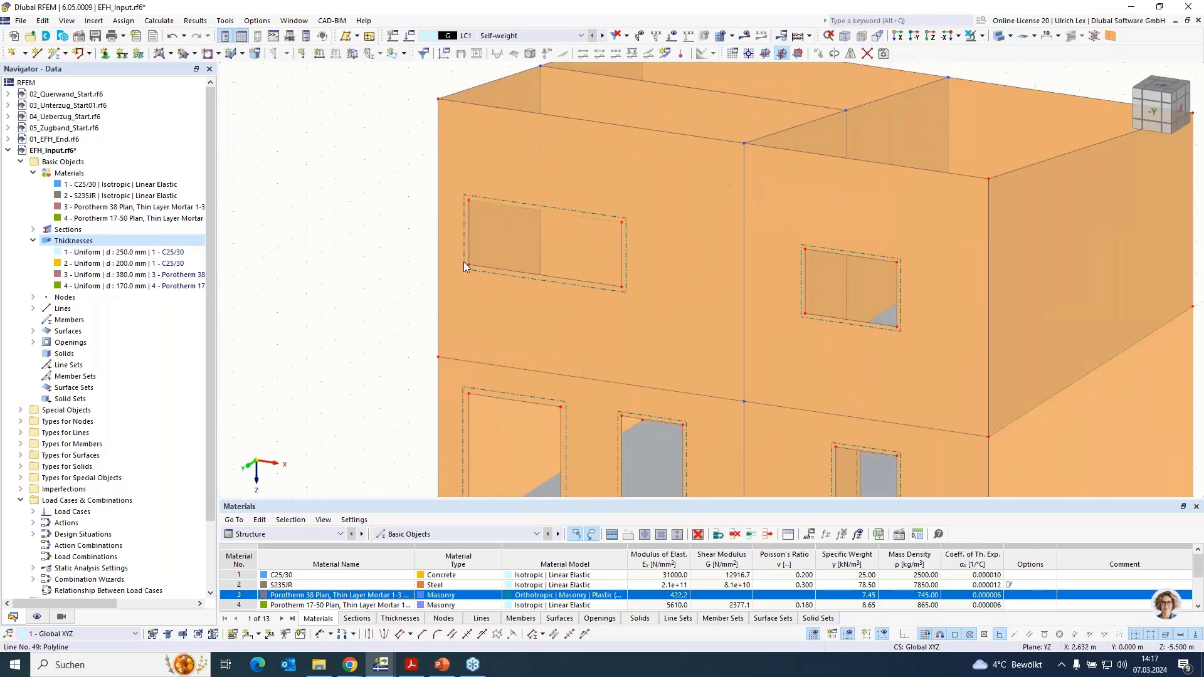
double_click(344, 283)
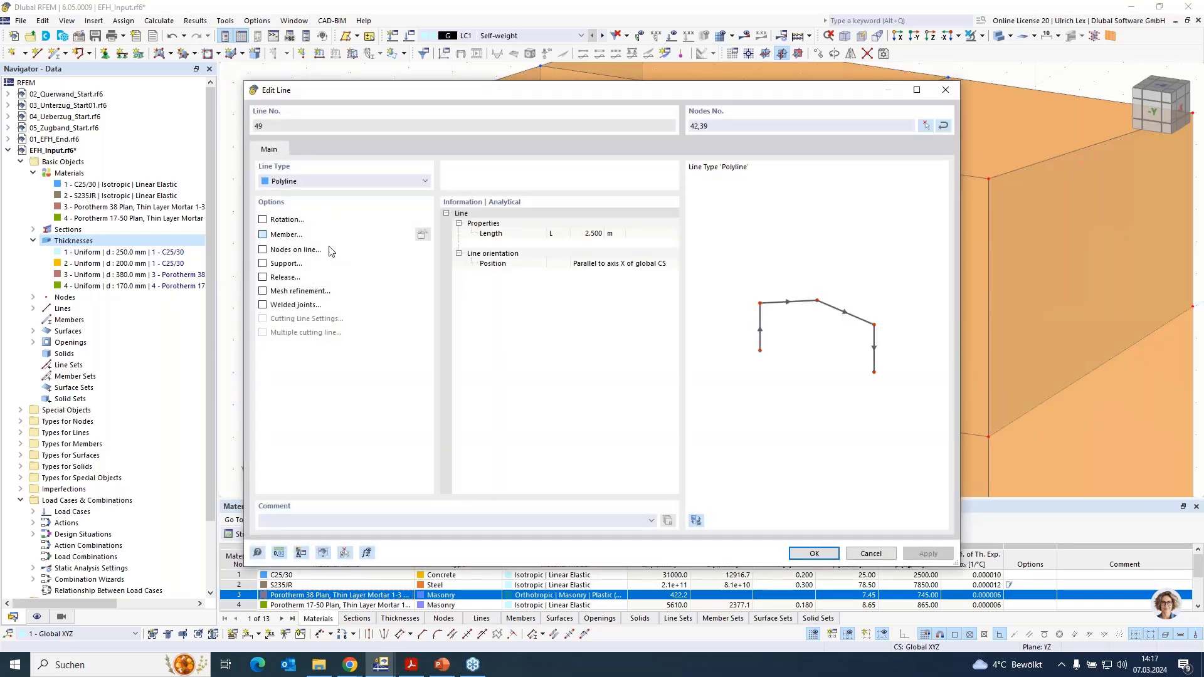
left_click(262, 234)
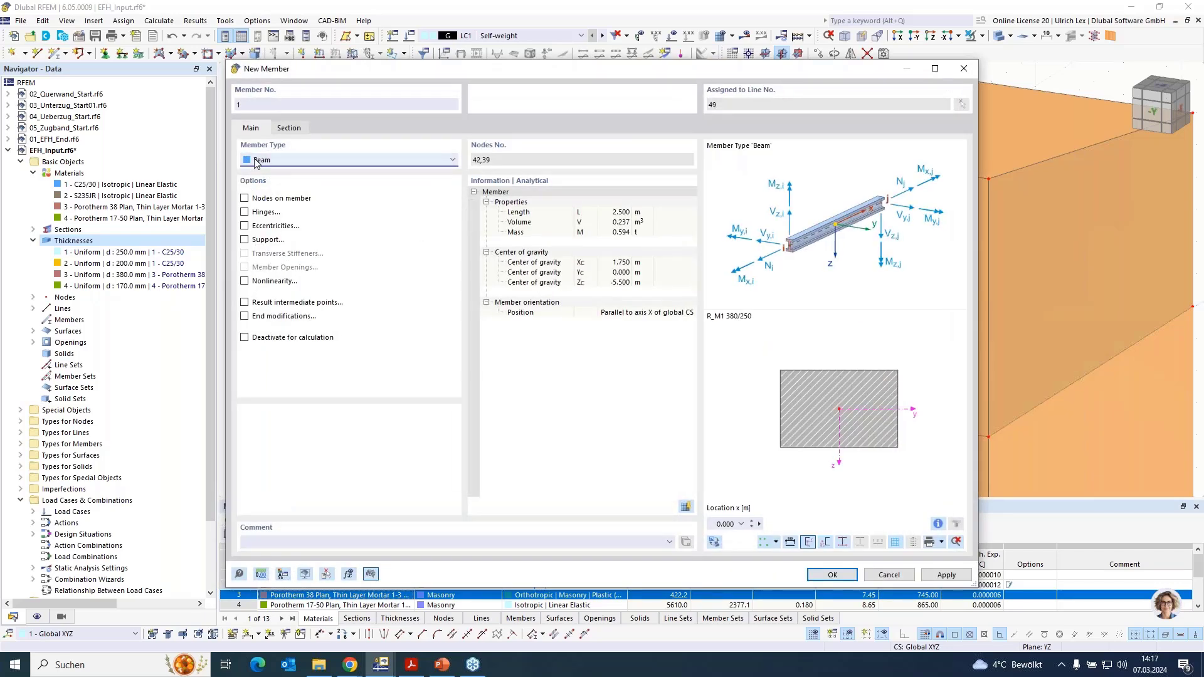
- Create a C25/30 massive rectangle section with b 380 mm and h 150 mm, and assign it to the window's lintel member
left_click(290, 128)
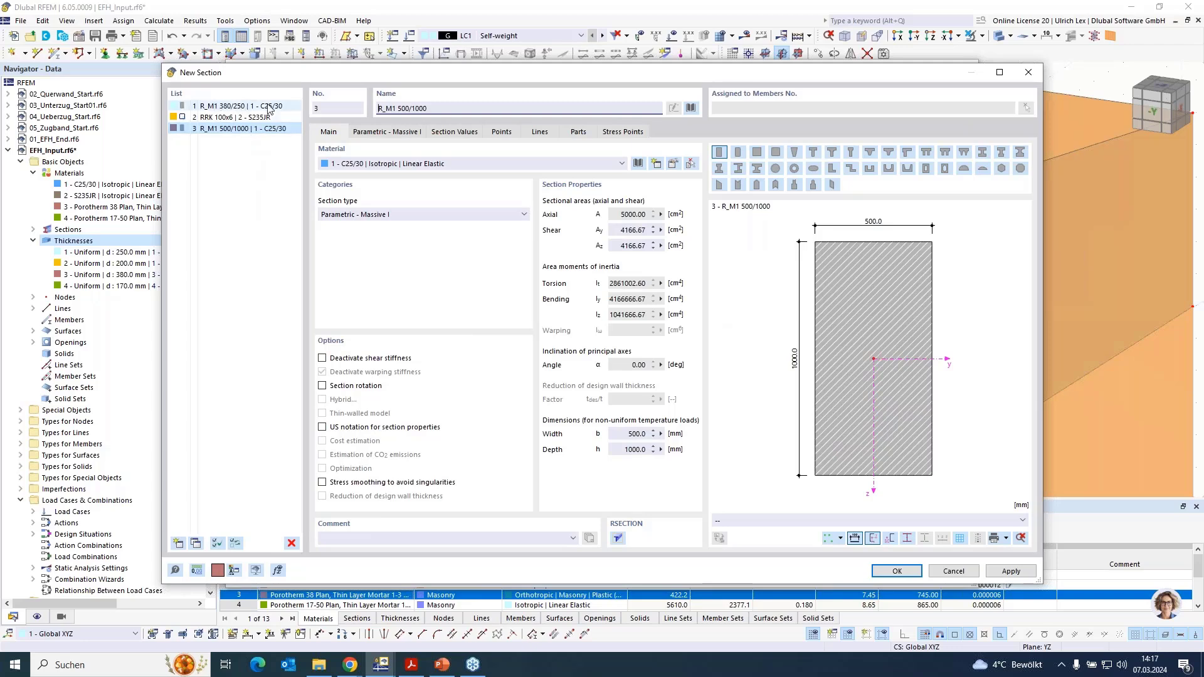
left_click(401, 132)
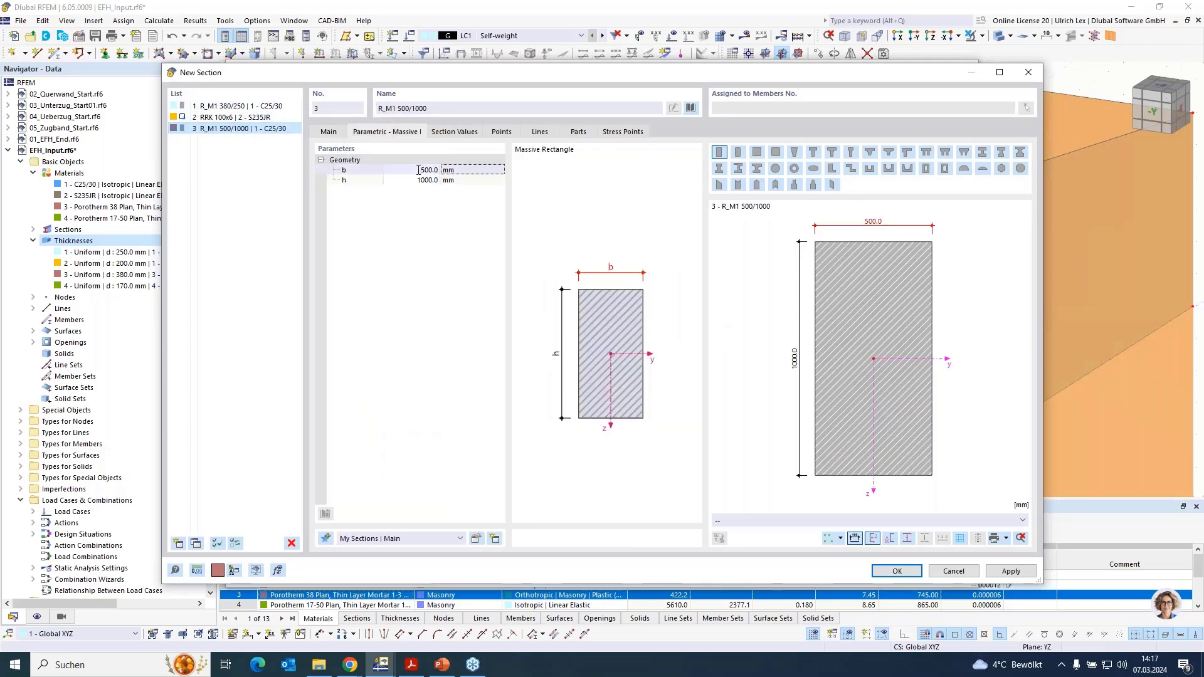
type("380")
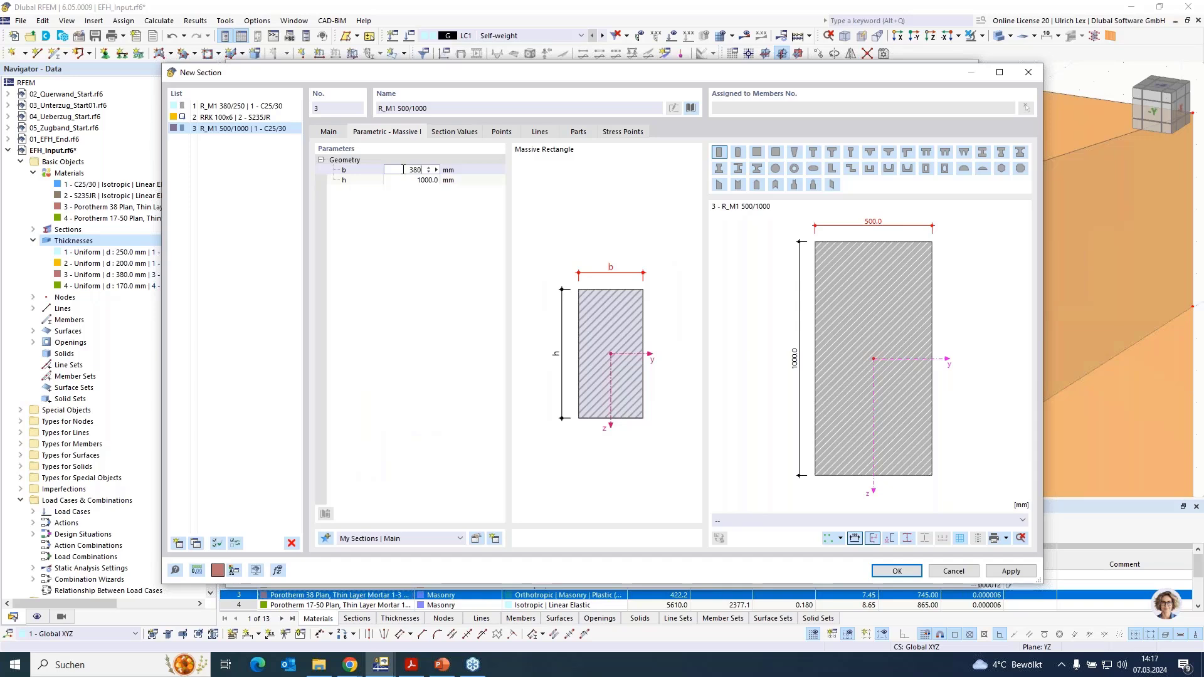
left_click(390, 181)
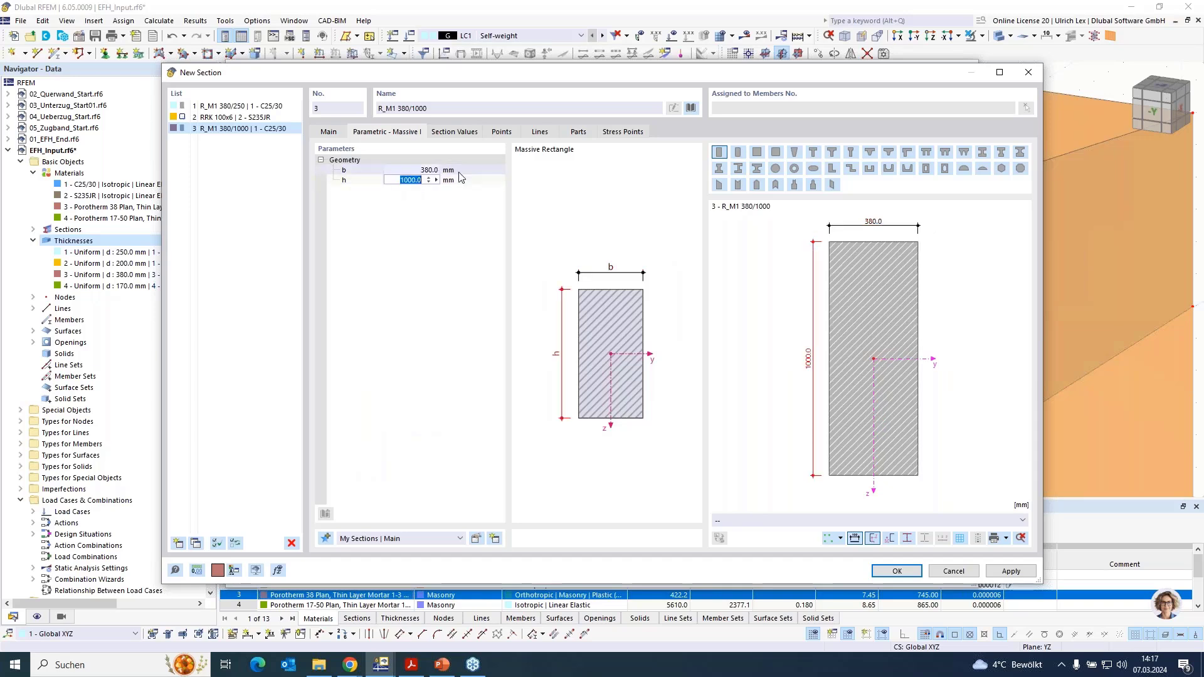
type("450")
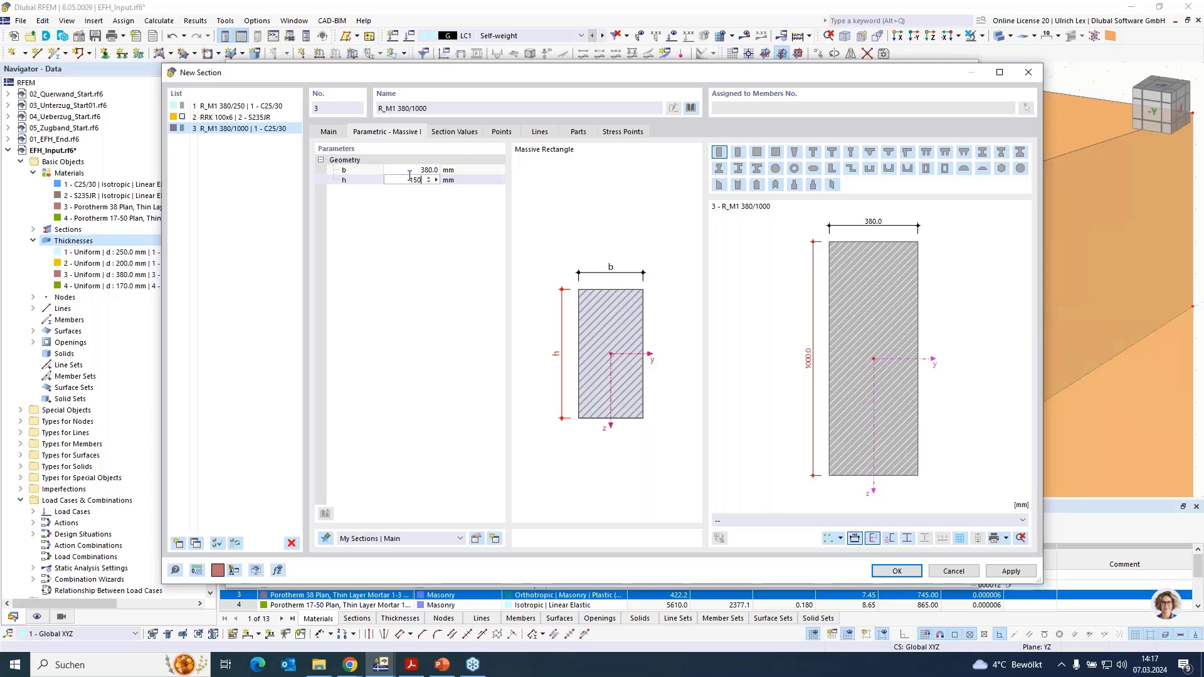
left_click(893, 570)
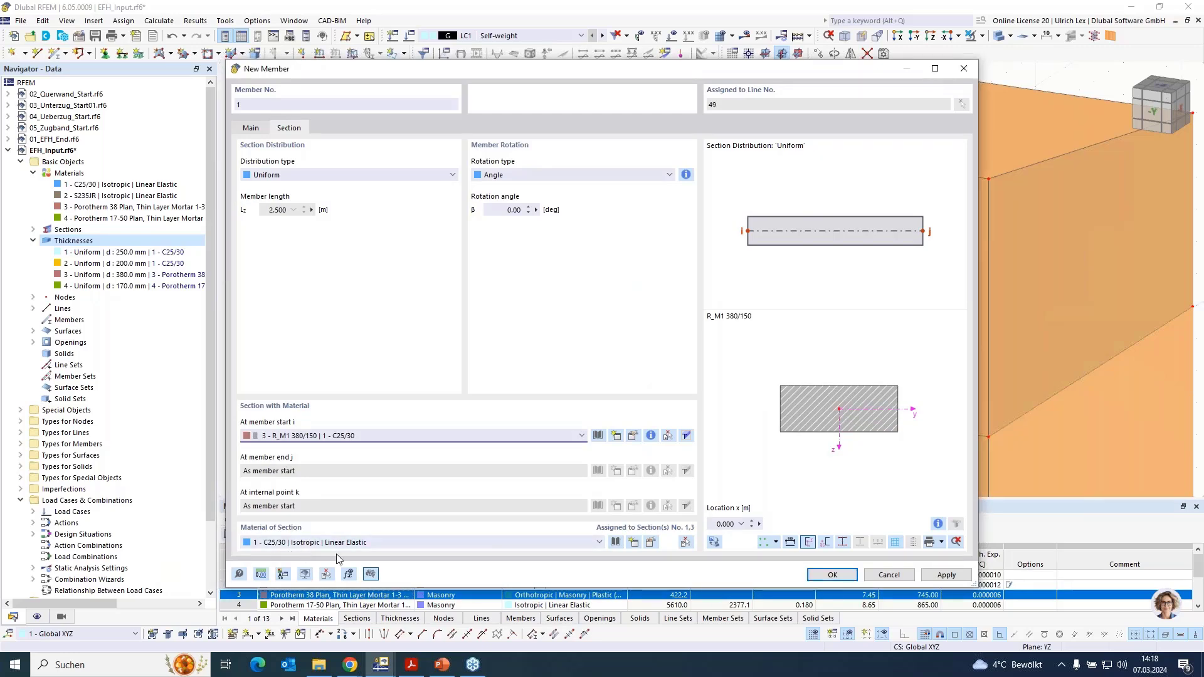
left_click(837, 576)
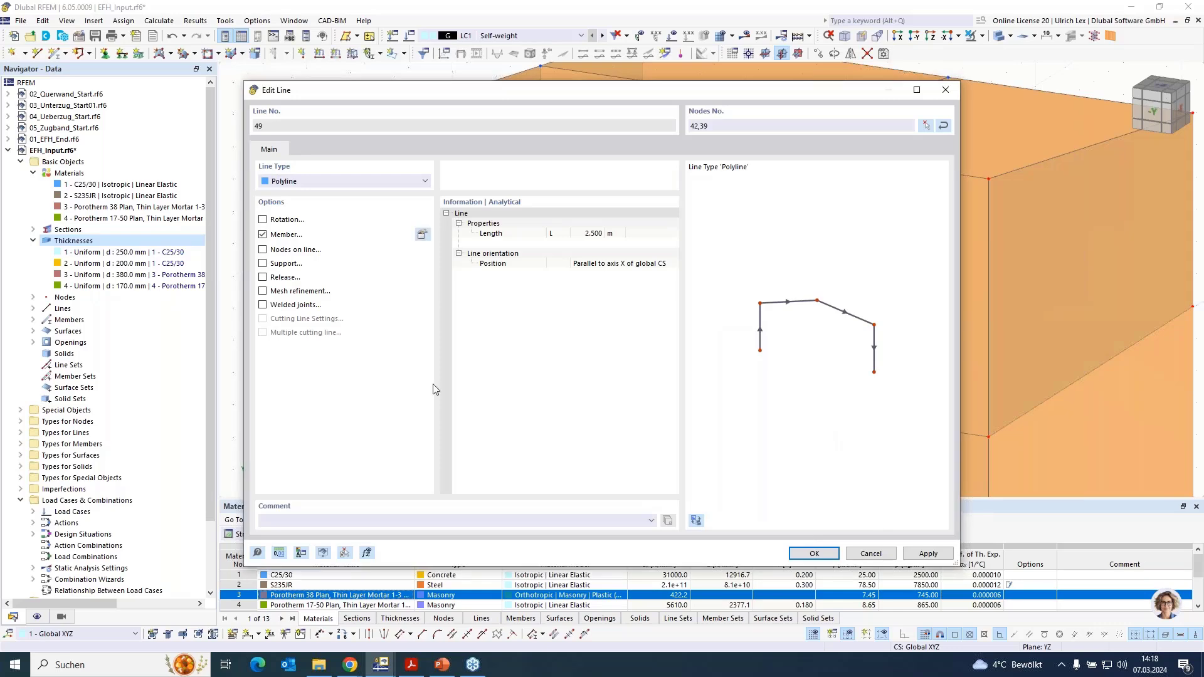
key("Return")
- Check the new lintel above the upper-floor window and switch the model display to wireframe
scroll(483, 201, "up", 3)
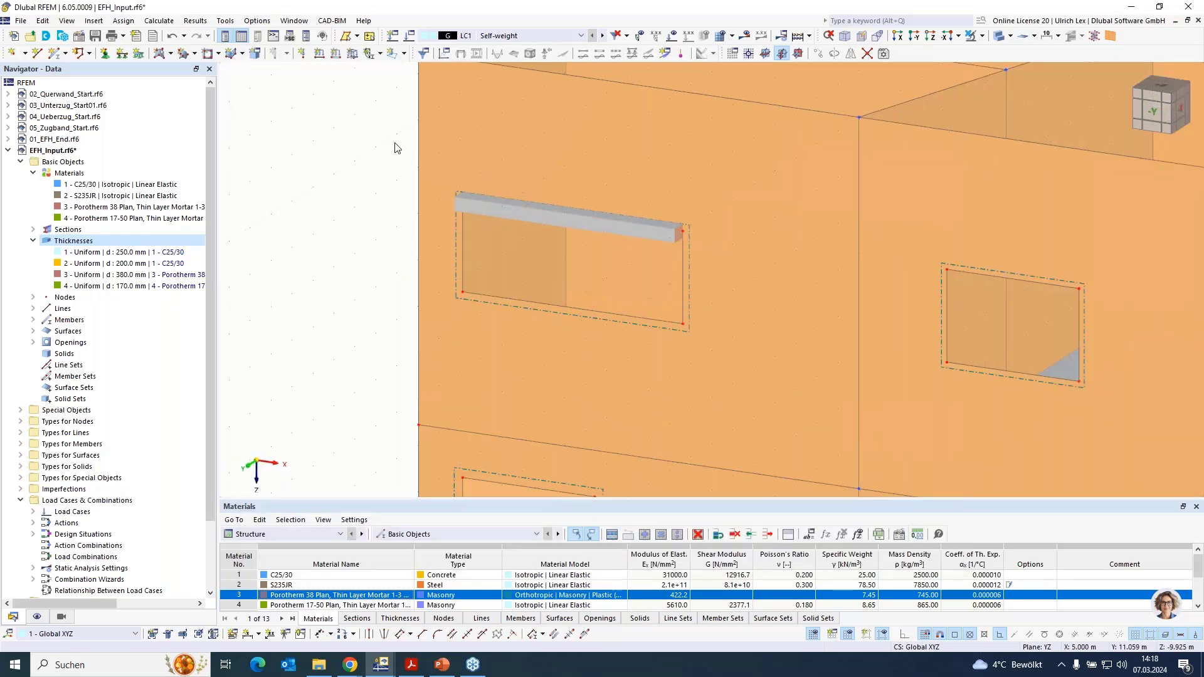
scroll(397, 148, "down", 3)
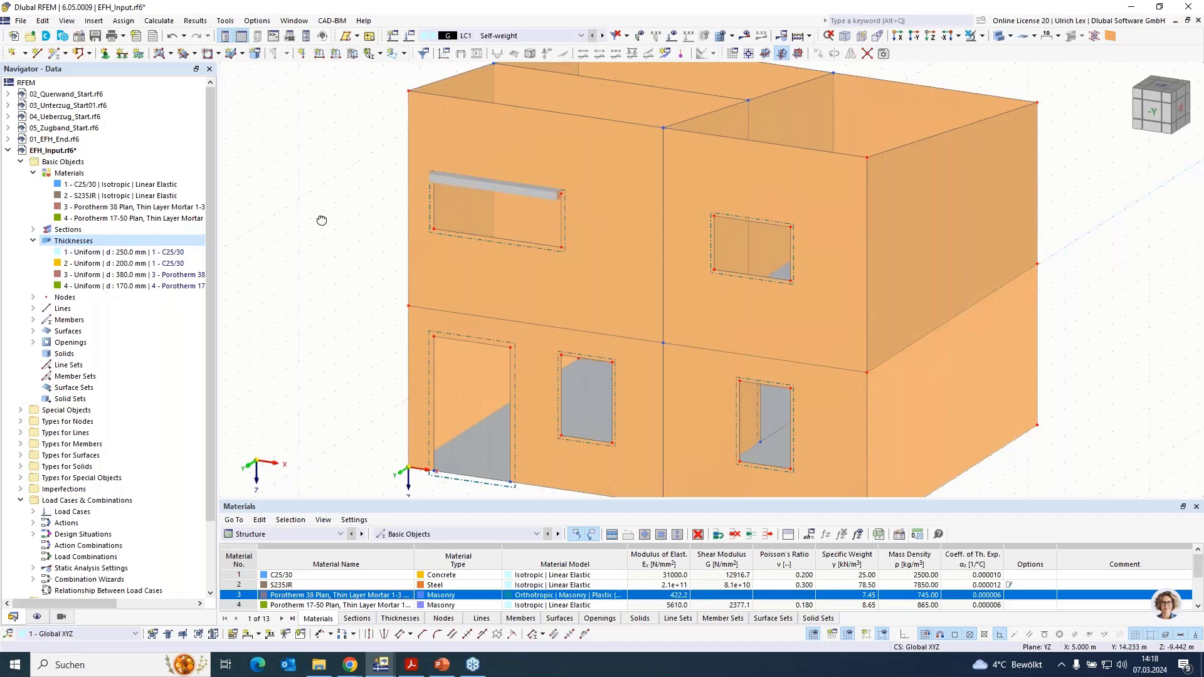
middle_click_drag(321, 220, 563, 271, "ctrl")
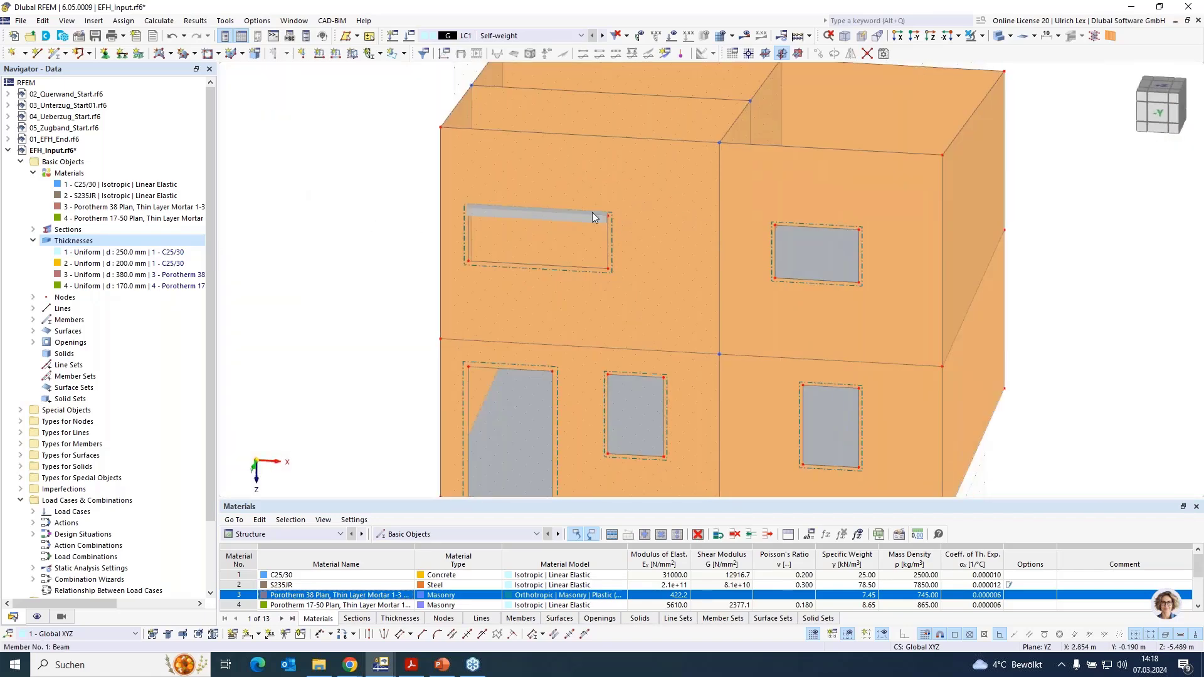
scroll(504, 224, "up", 5)
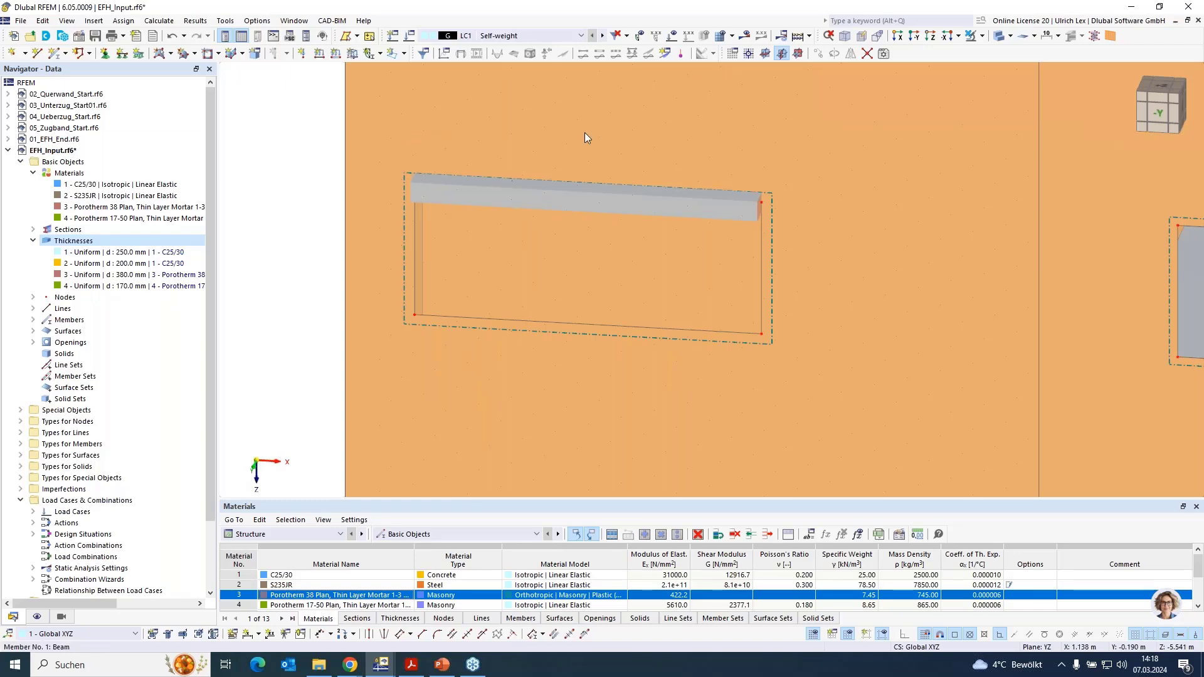
left_click(1001, 37)
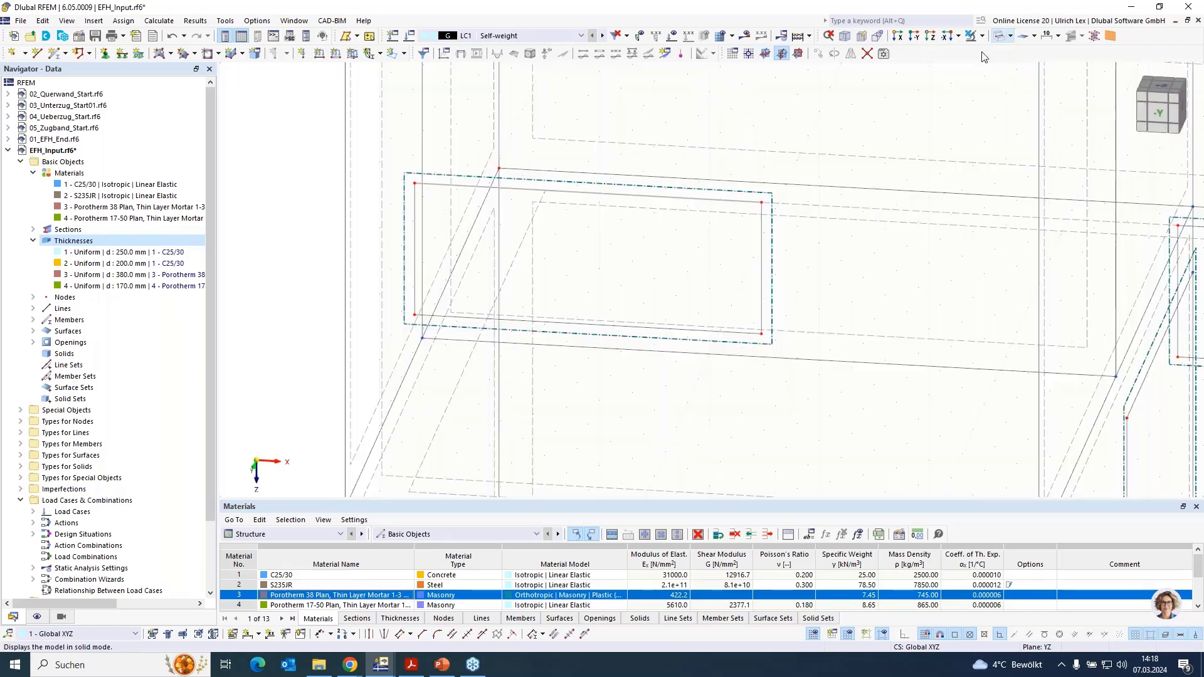
scroll(404, 177, "up", 3)
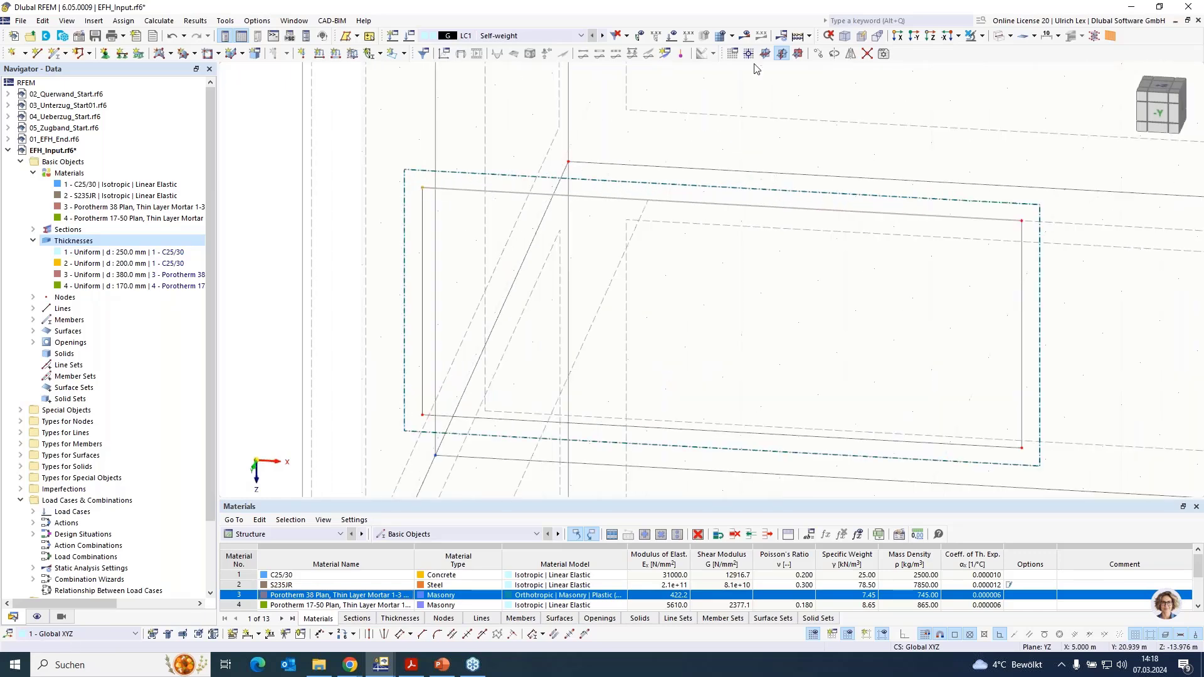
- Copy the window opening's upper corner node nearest the house corner by -0.125 m in X
left_click(818, 54)
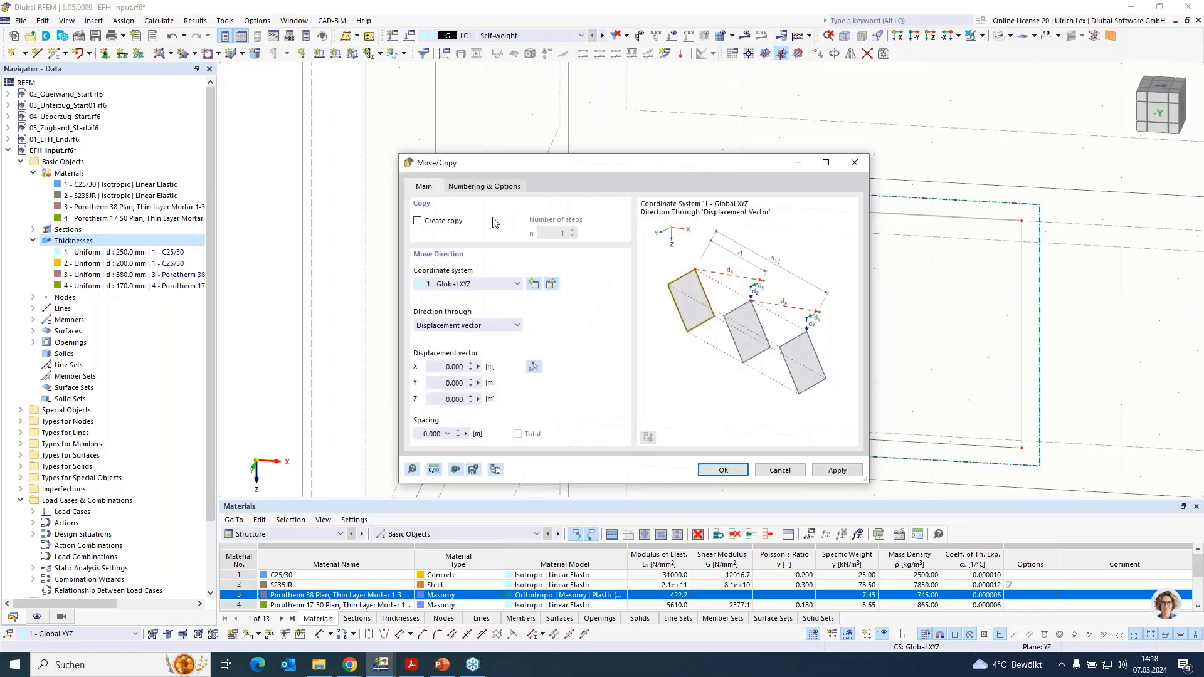
left_click(418, 221)
left_click_drag(437, 366, 477, 368)
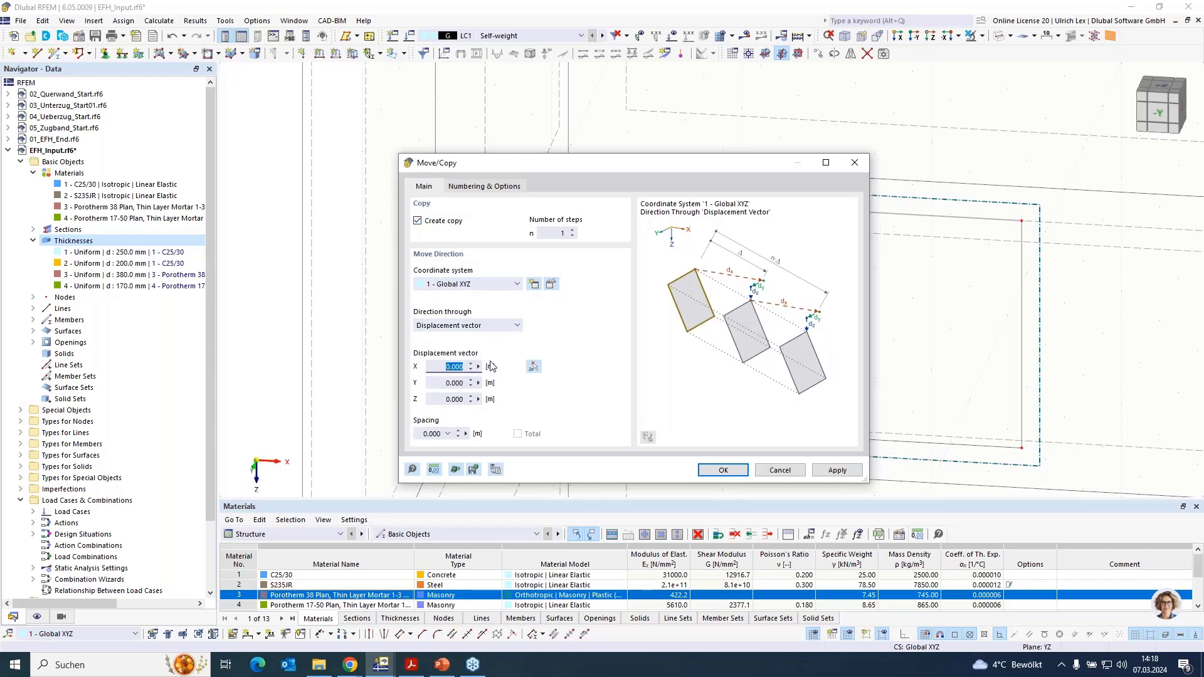
key("BackSpace")
type("-0,125")
key("Return")
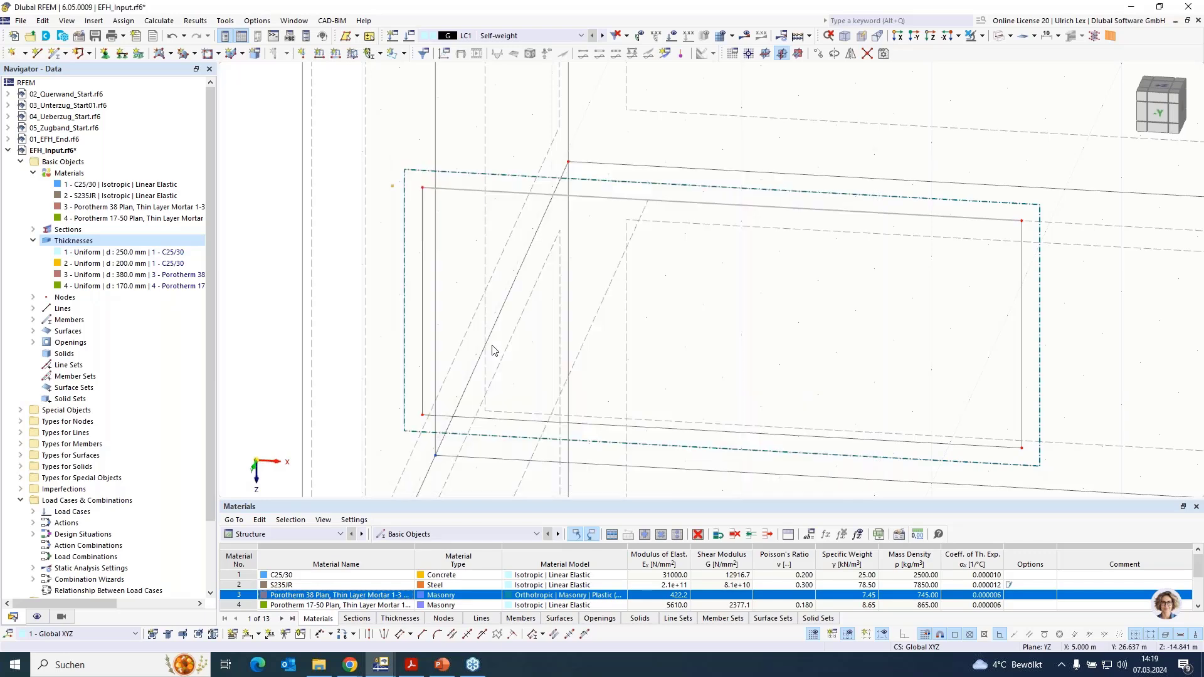
- Copy the window opening's other upper corner node by 0.125 m in X
scroll(918, 237, "down", 3)
scroll(912, 245, "up", 1)
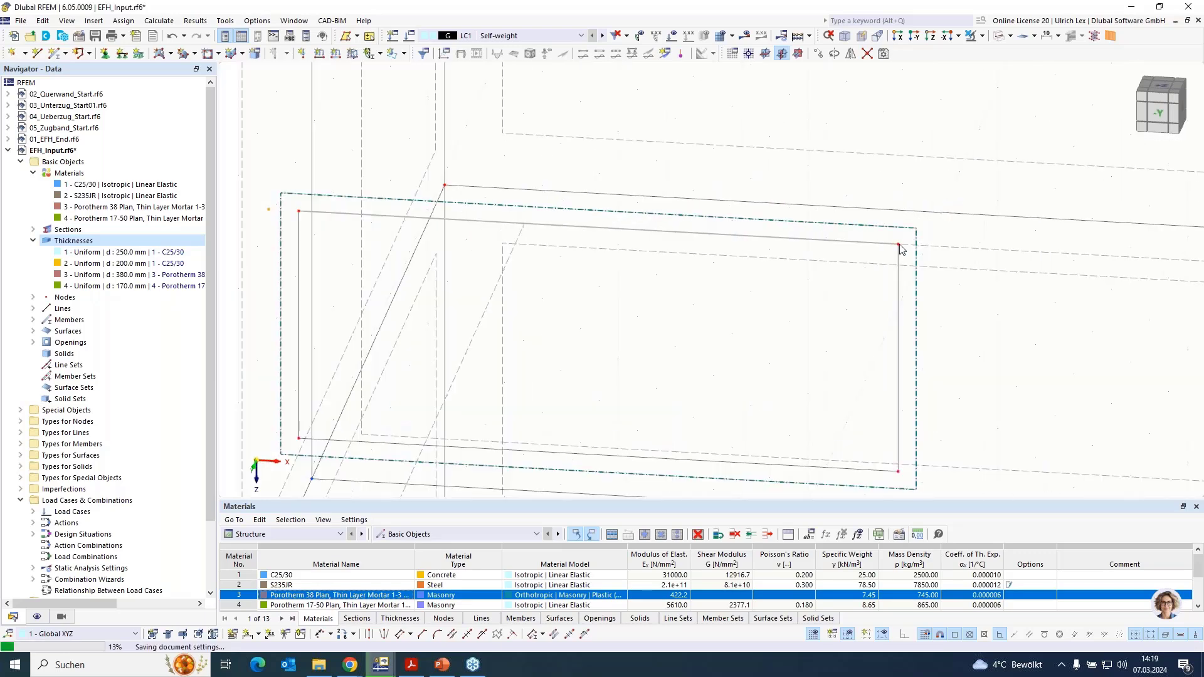
scroll(916, 238, "up", 2)
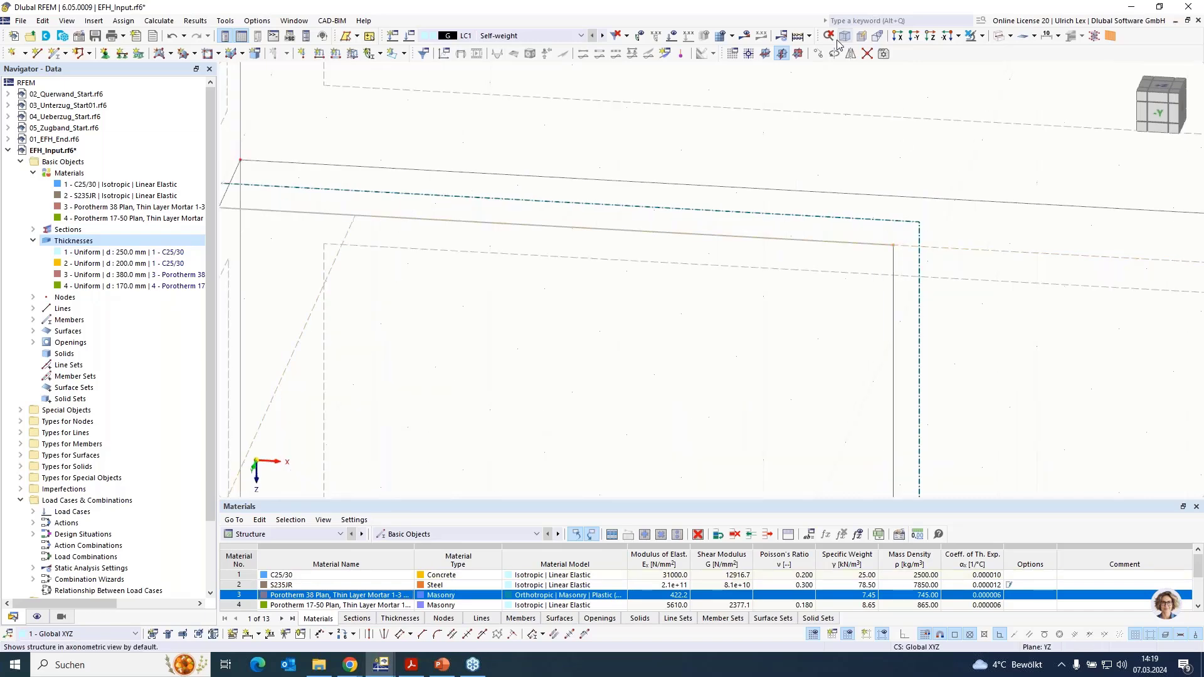
left_click(819, 53)
left_click(437, 365)
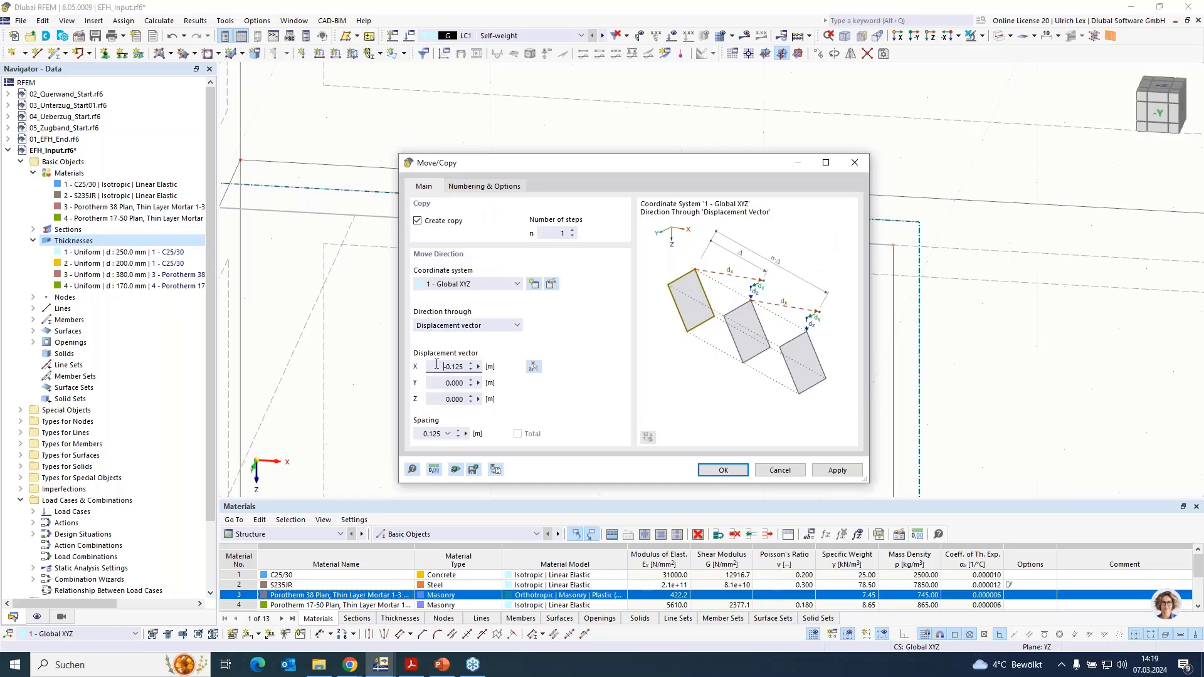
key("Return")
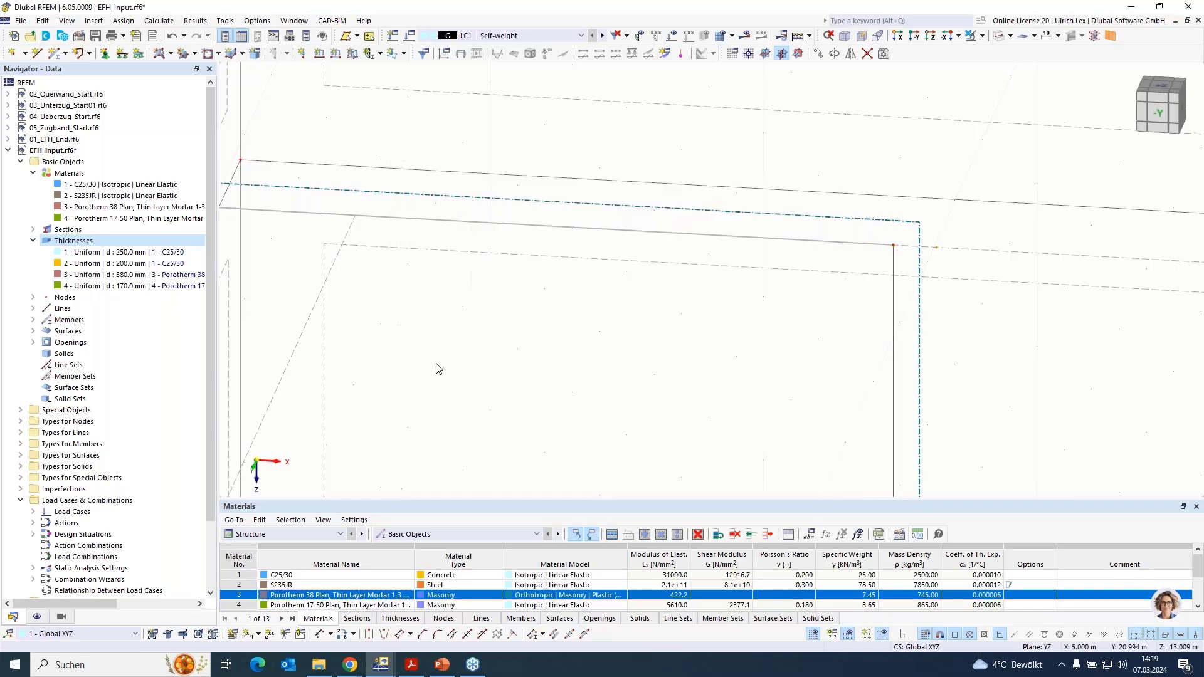
- Draw two short lines connecting the window's upper corners to the copied nodes at X 0.375 m and X 3.125 m
scroll(764, 407, "up", 2)
scroll(762, 402, "down", 2)
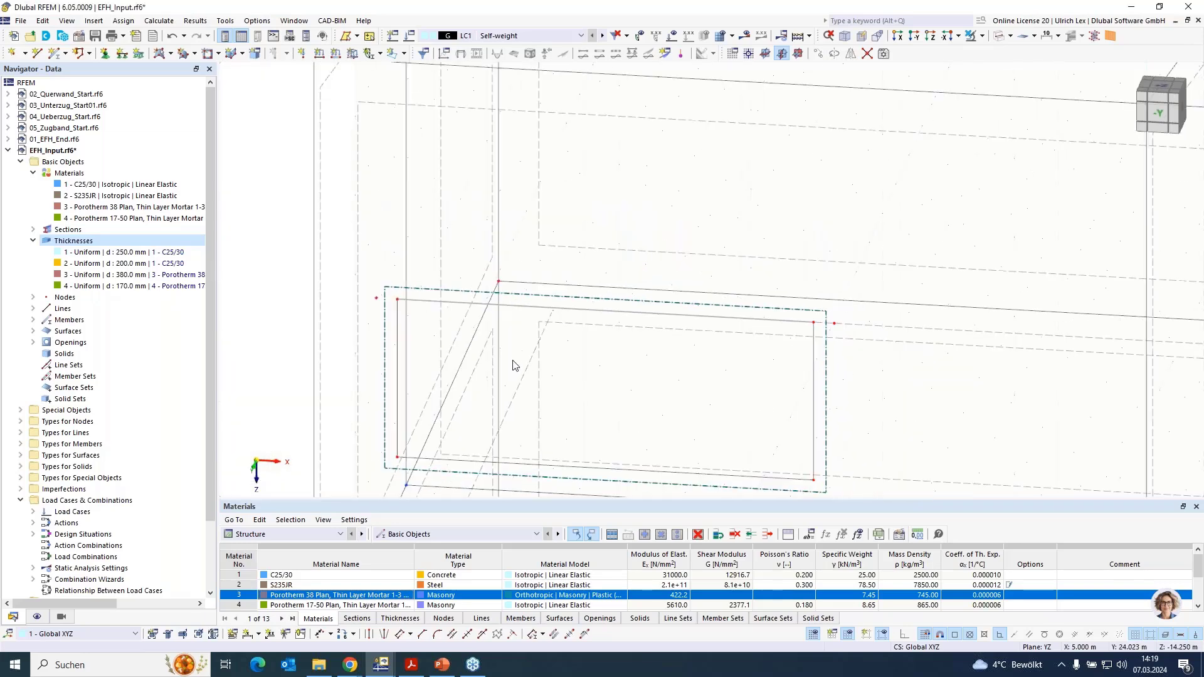
scroll(513, 360, "up", 1)
left_click(37, 53)
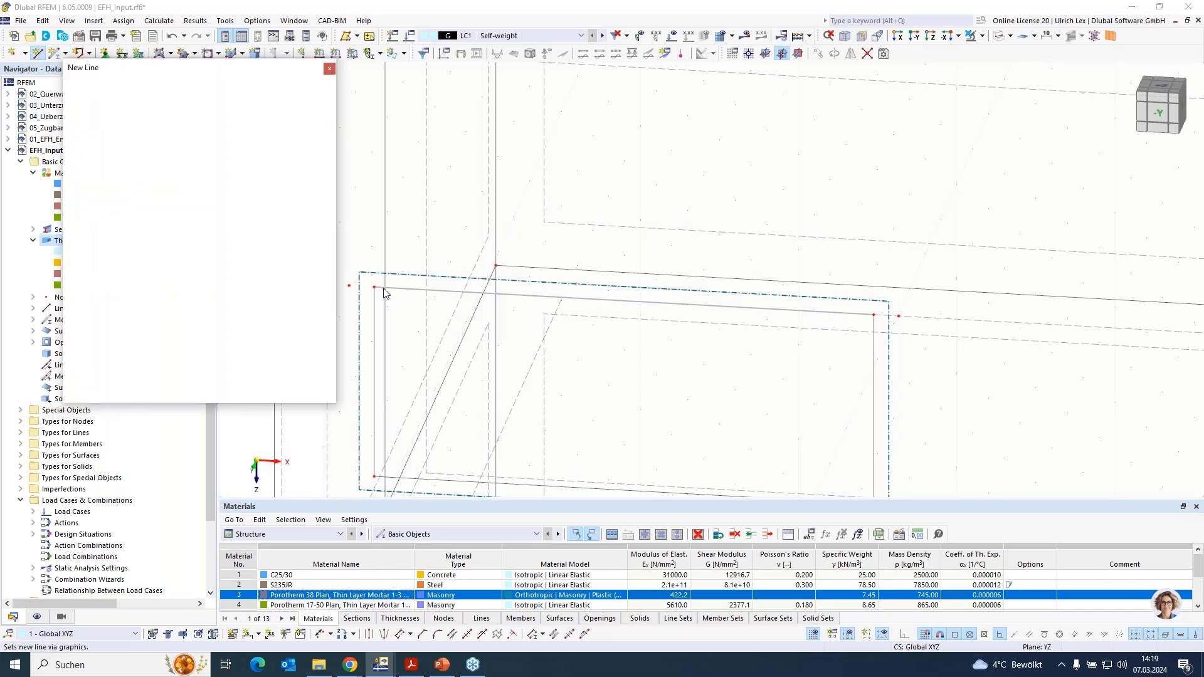
left_click(350, 287)
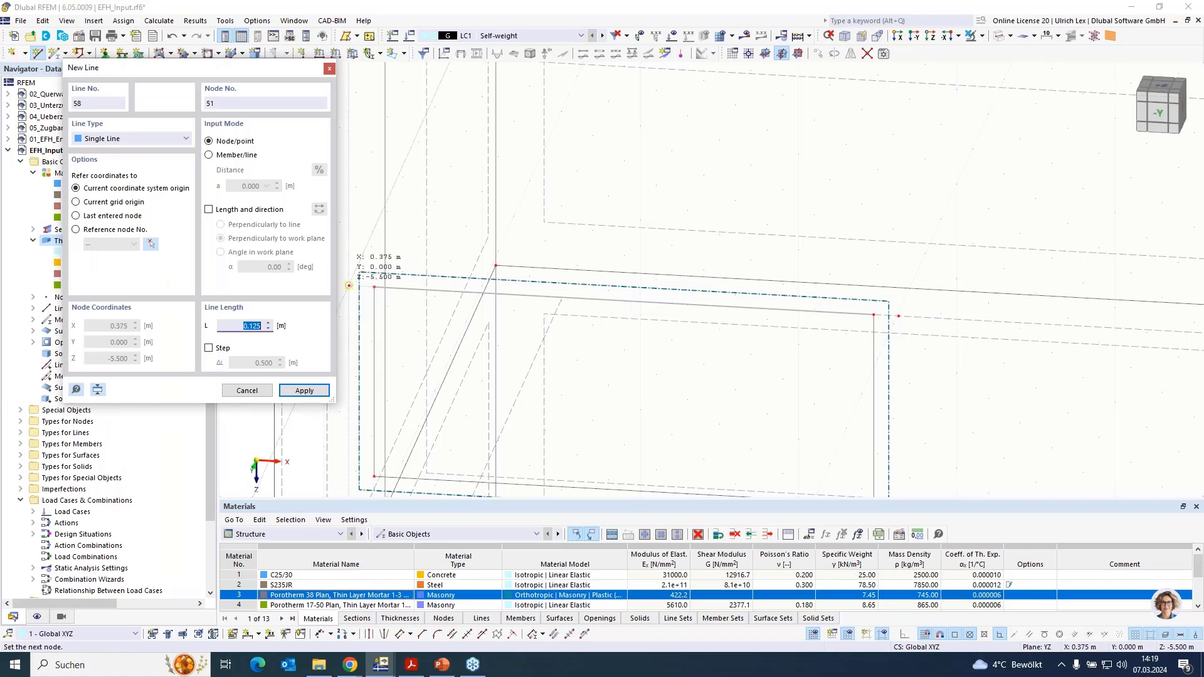
right_click(590, 341)
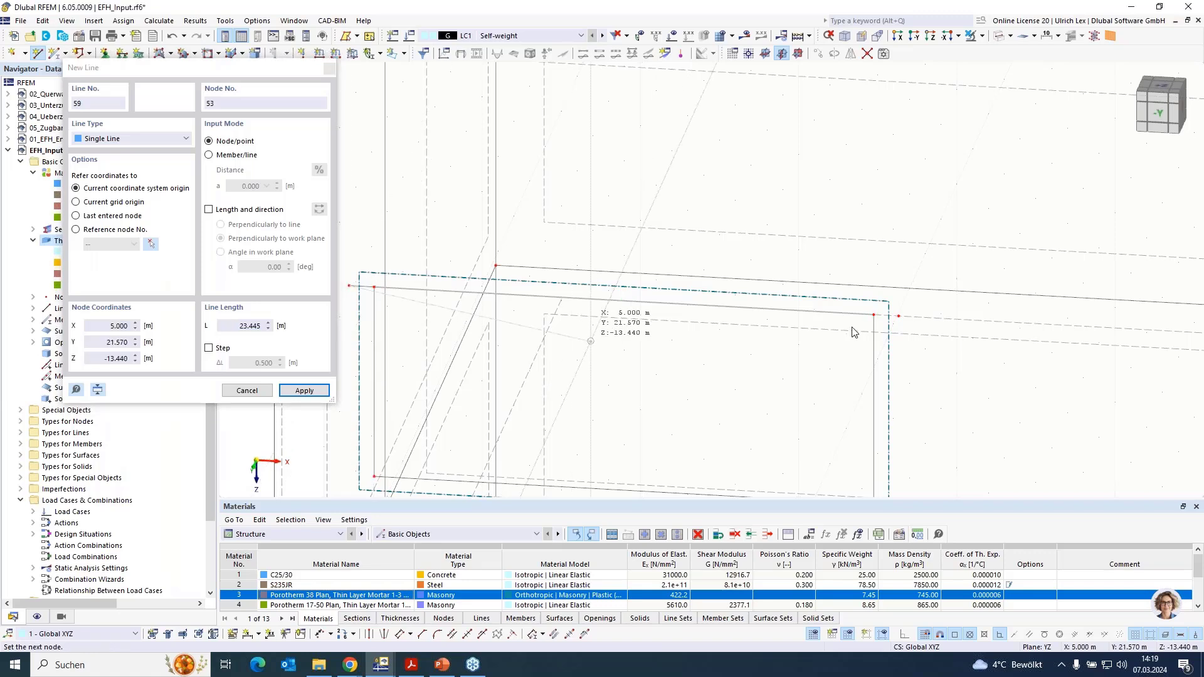
left_click(874, 315)
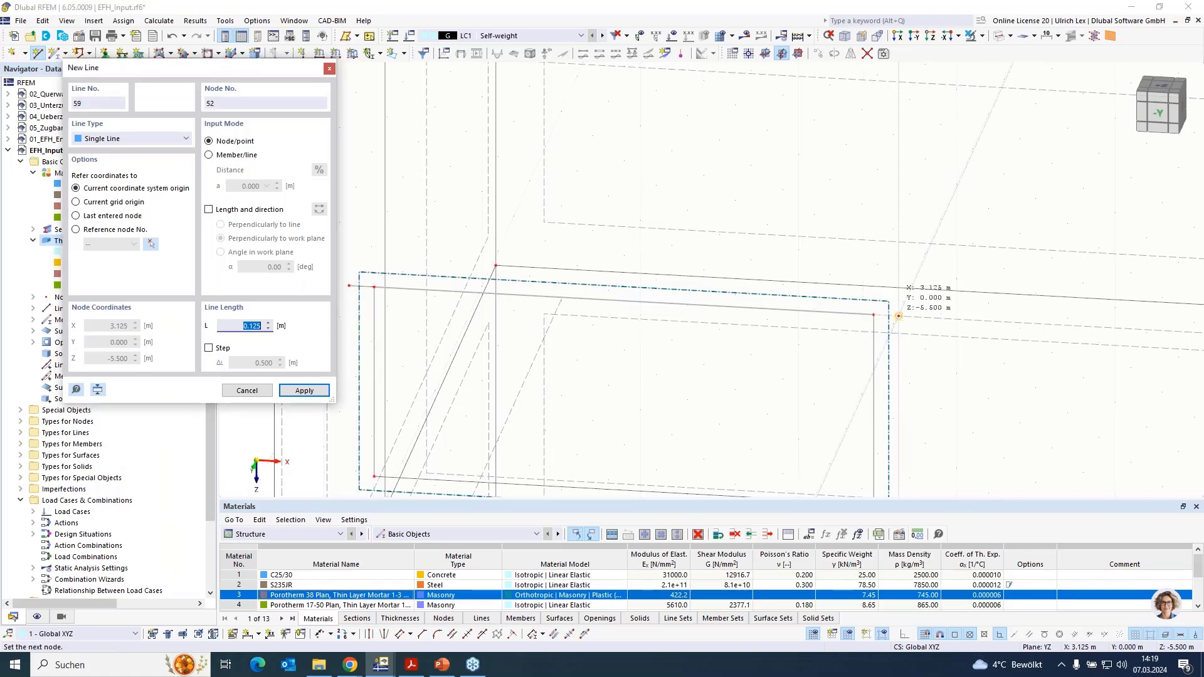
left_click(899, 316)
right_click(790, 352)
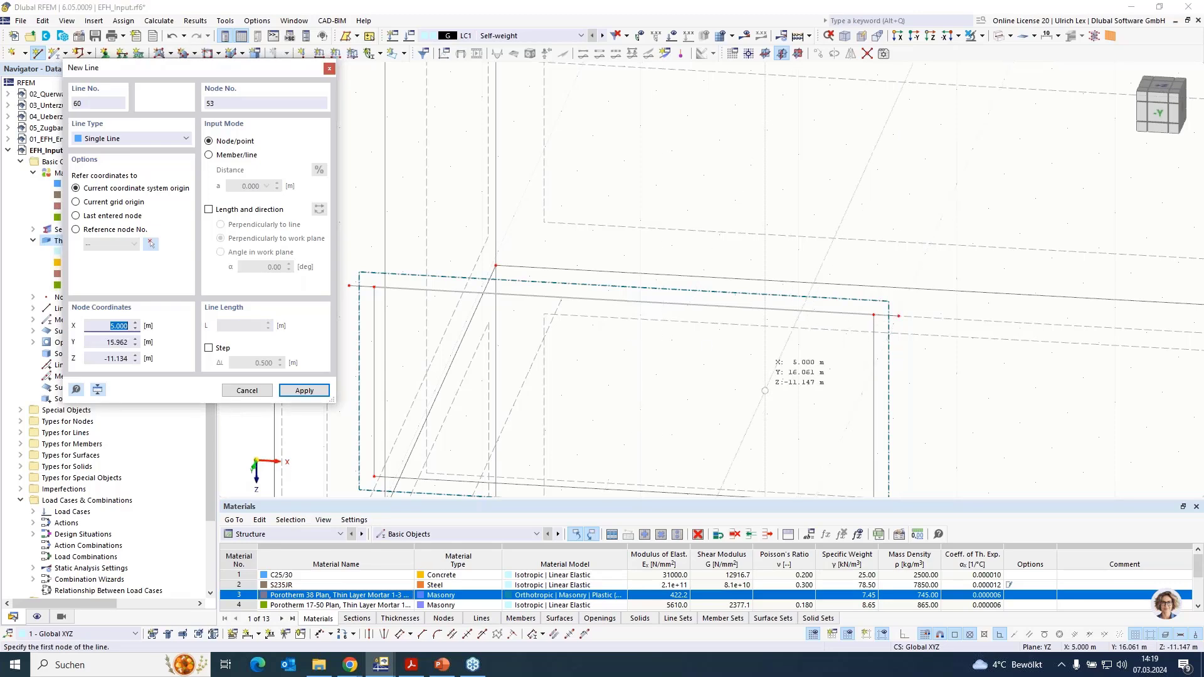
right_click(572, 380)
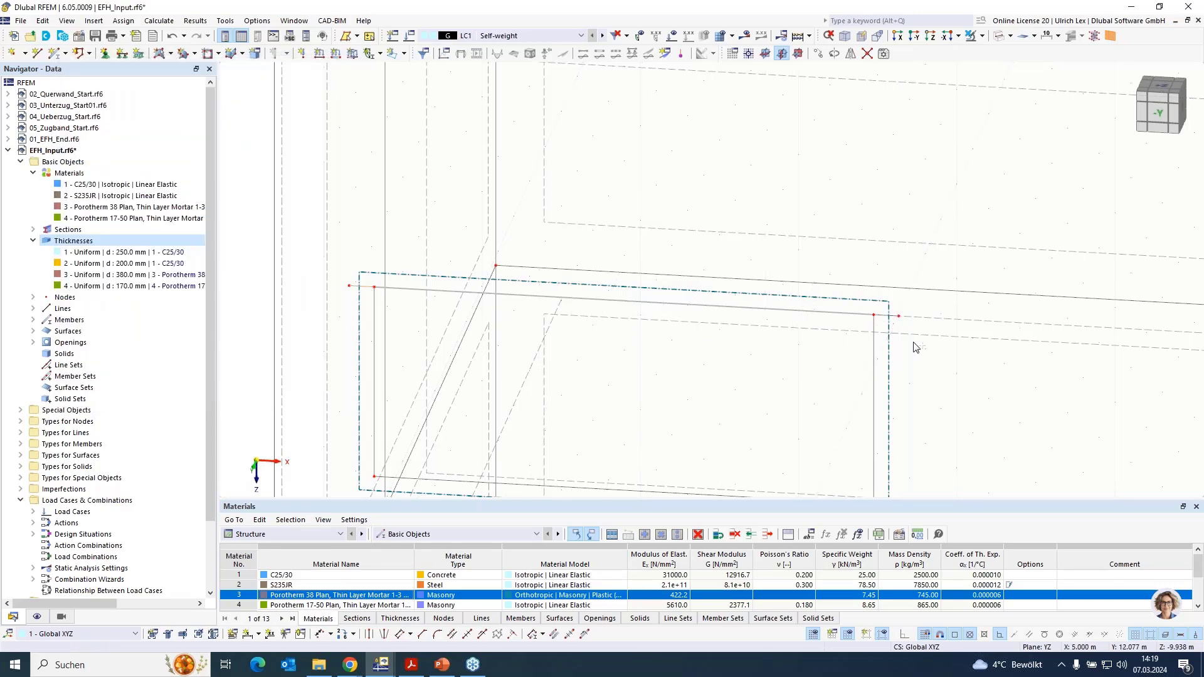
- Assign members with section R_M1 380/150 in C25/30 to the two short bearing lines beside the upper-floor window's top edge
double_click(887, 318)
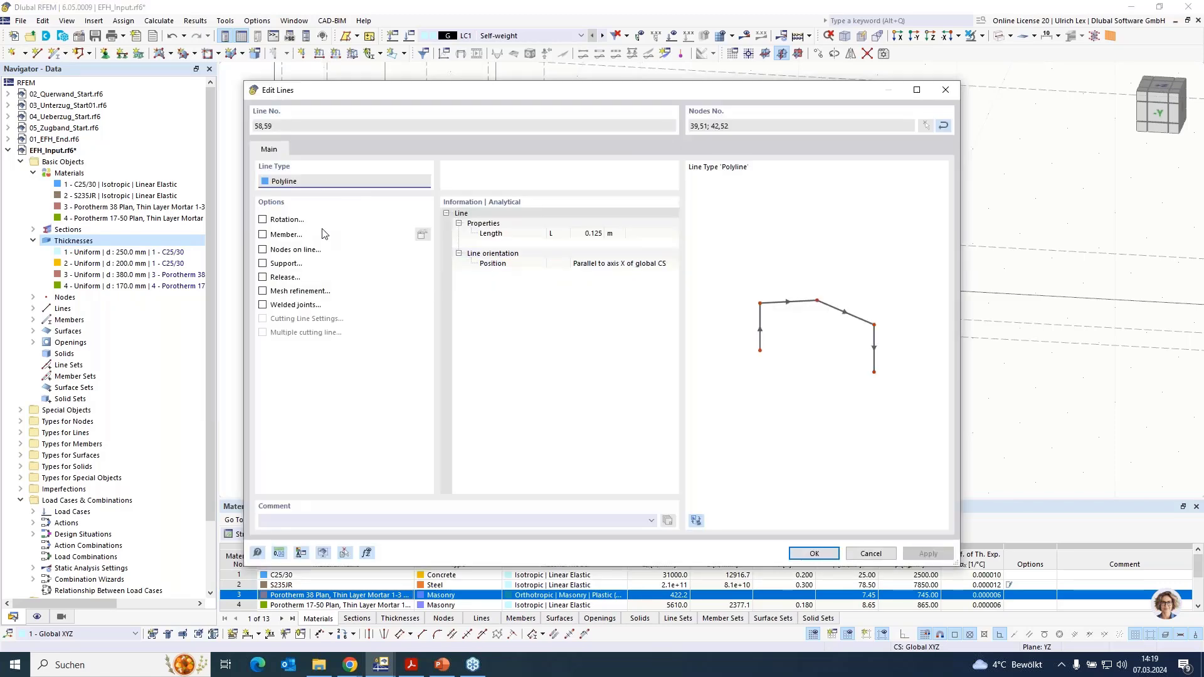
left_click(263, 235)
left_click(290, 128)
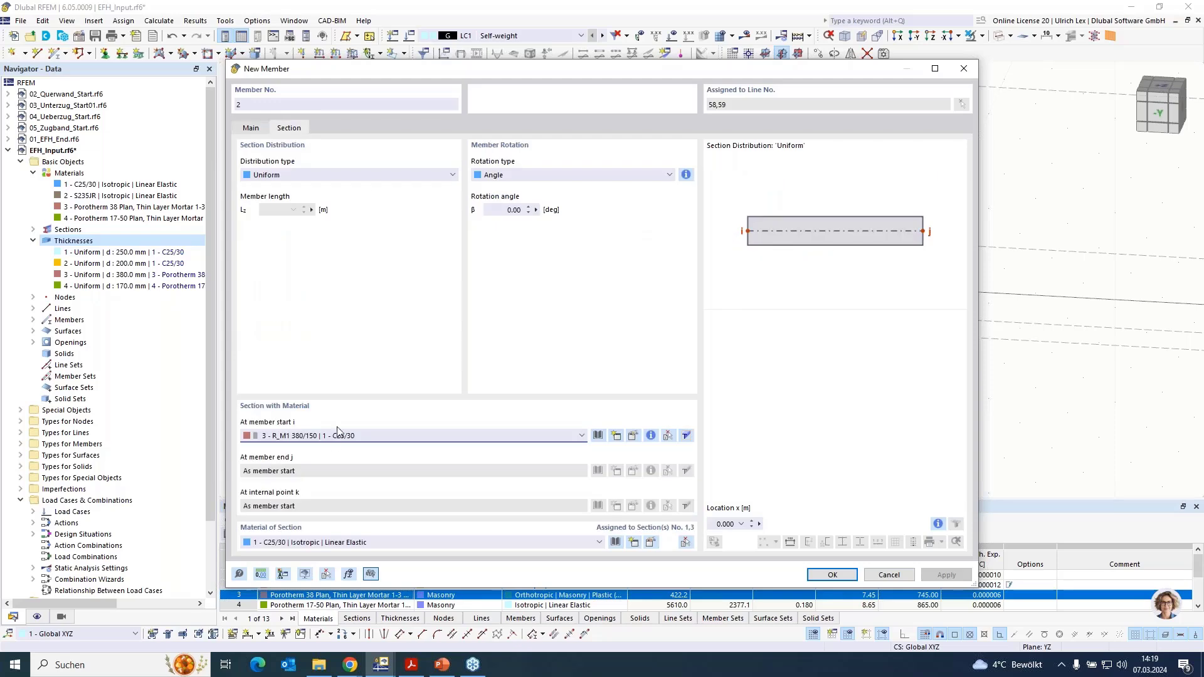
left_click(364, 437)
left_click(363, 467)
left_click(832, 575)
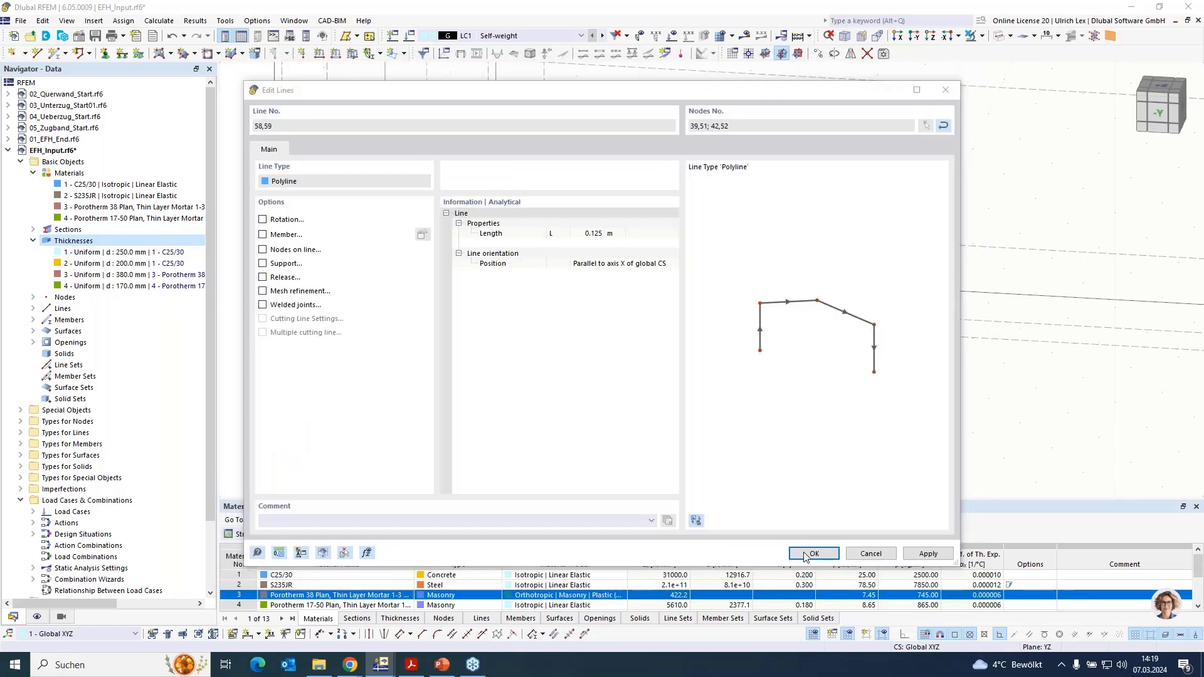
key("Return")
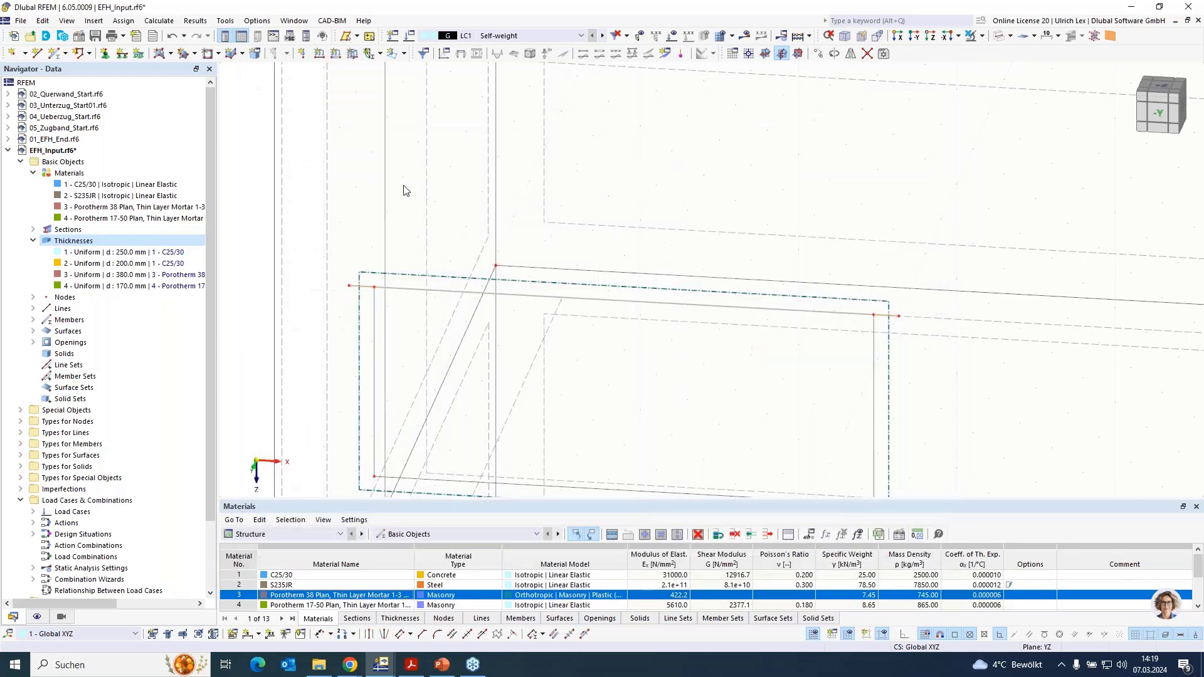
- Add lintel members with section R_M1 380/150 in C25/30 along the top lines 35, 41, 45 and 53 of the remaining front-wall openings
scroll(404, 194, "down", 5)
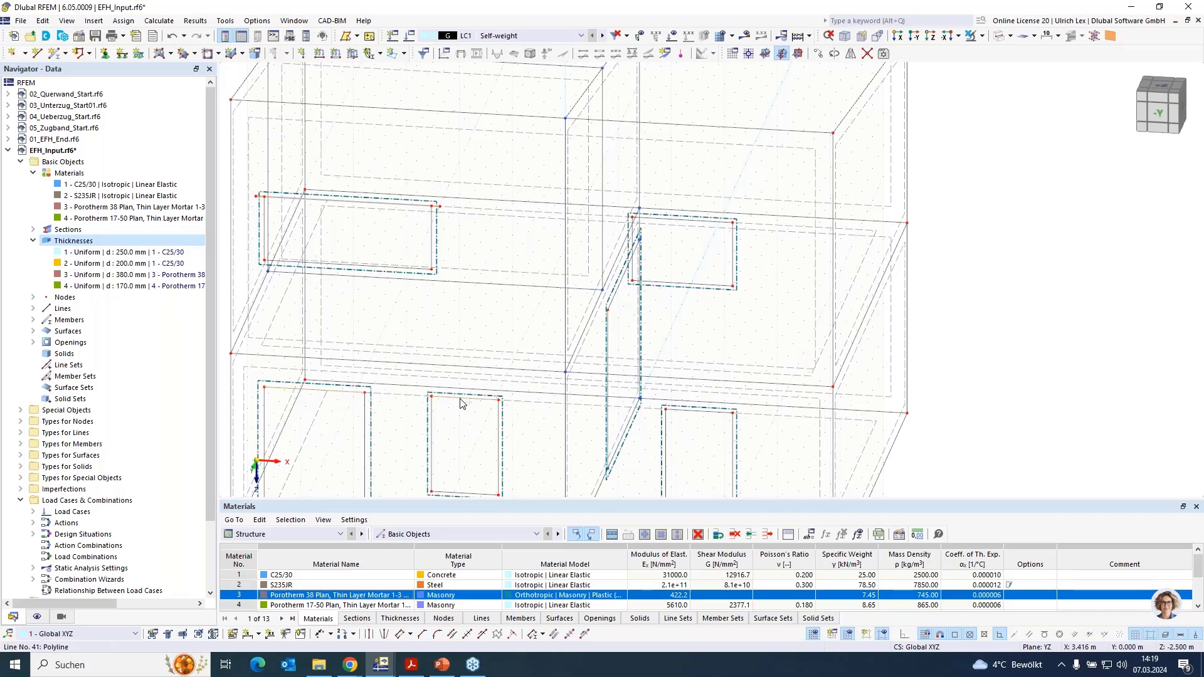
double_click(700, 221)
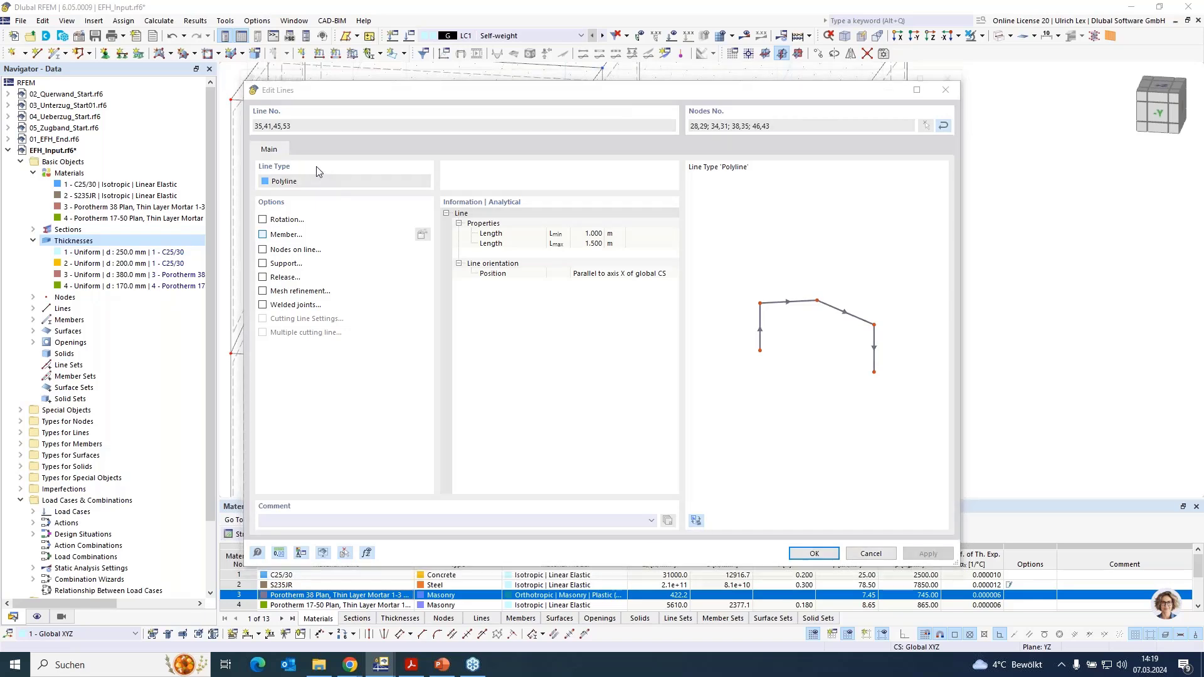
left_click(289, 128)
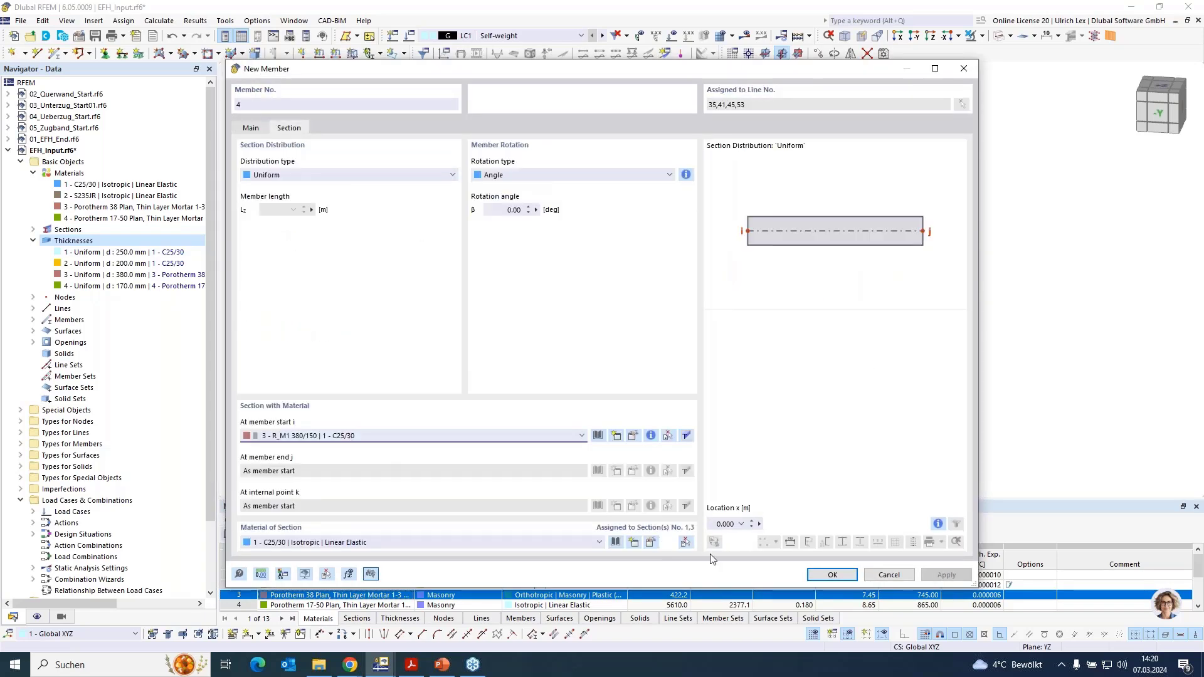
left_click(832, 575)
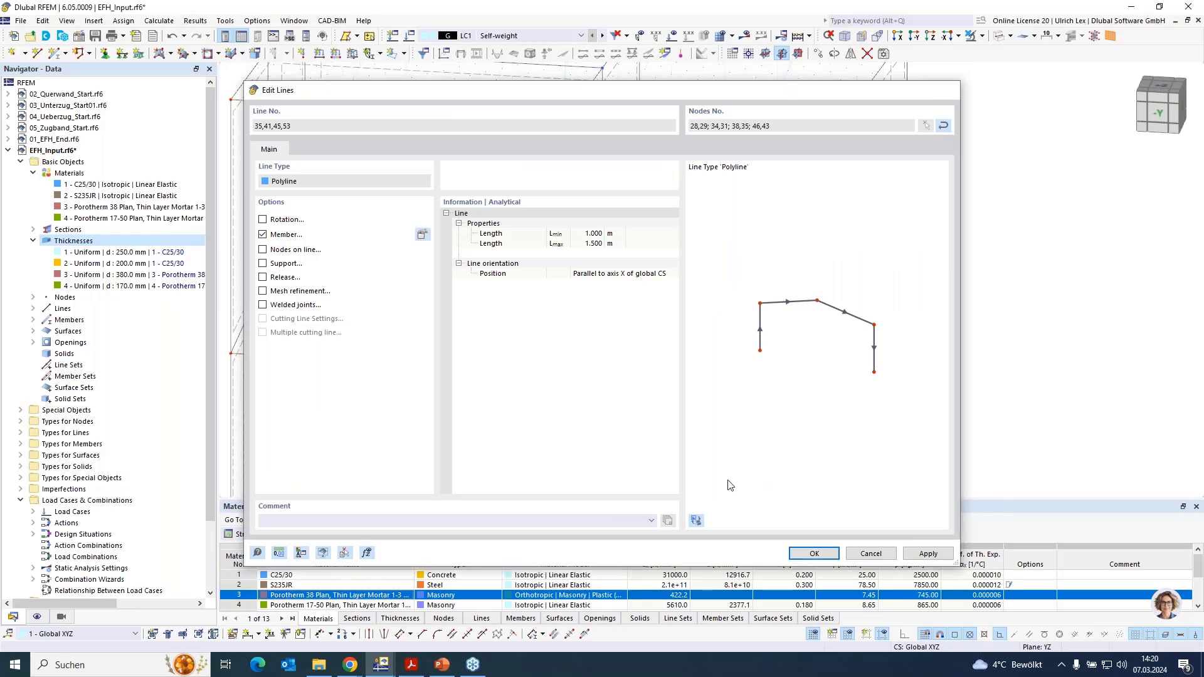
left_click(813, 554)
- Start a new member on the top line of the interior wall's ground-floor opening and open a new section definition for it
scroll(674, 292, "down", 2)
middle_click_drag(984, 395, 851, 337, "ctrl")
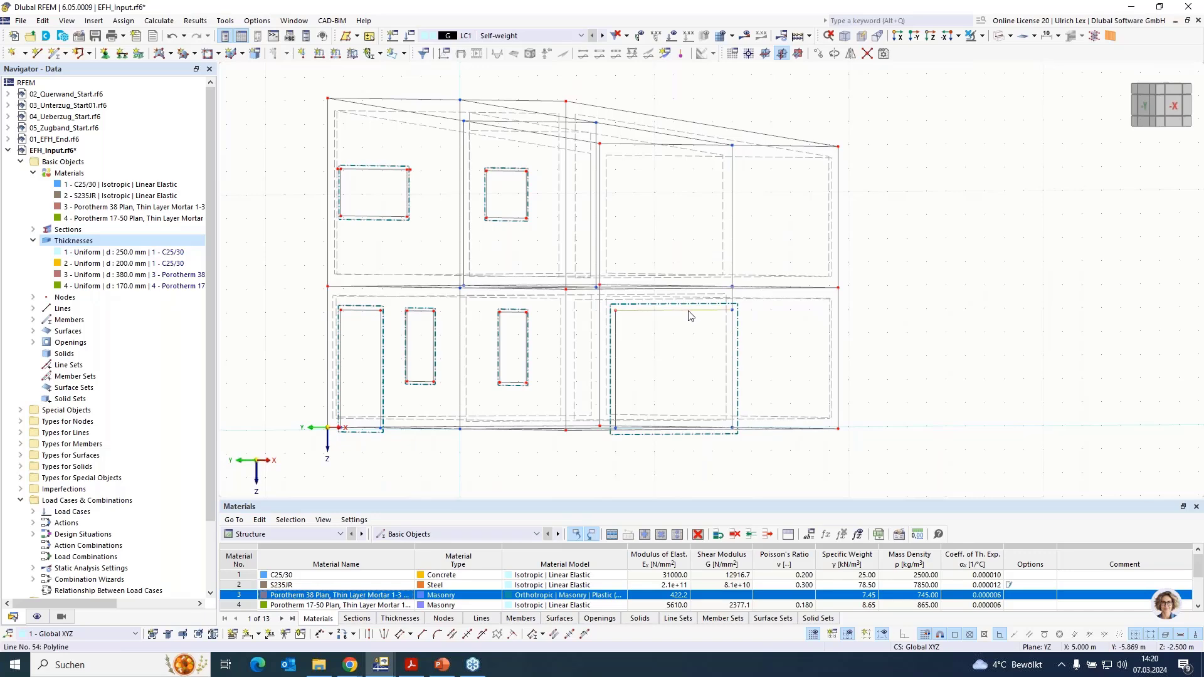
double_click(690, 315)
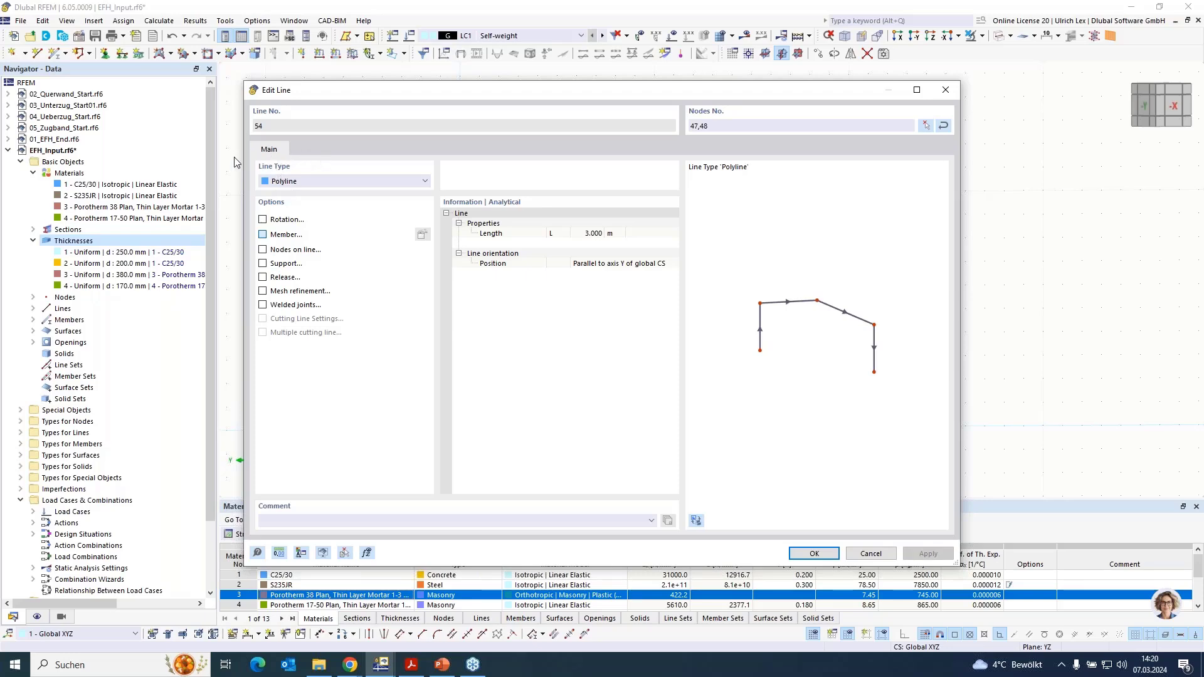
left_click(290, 129)
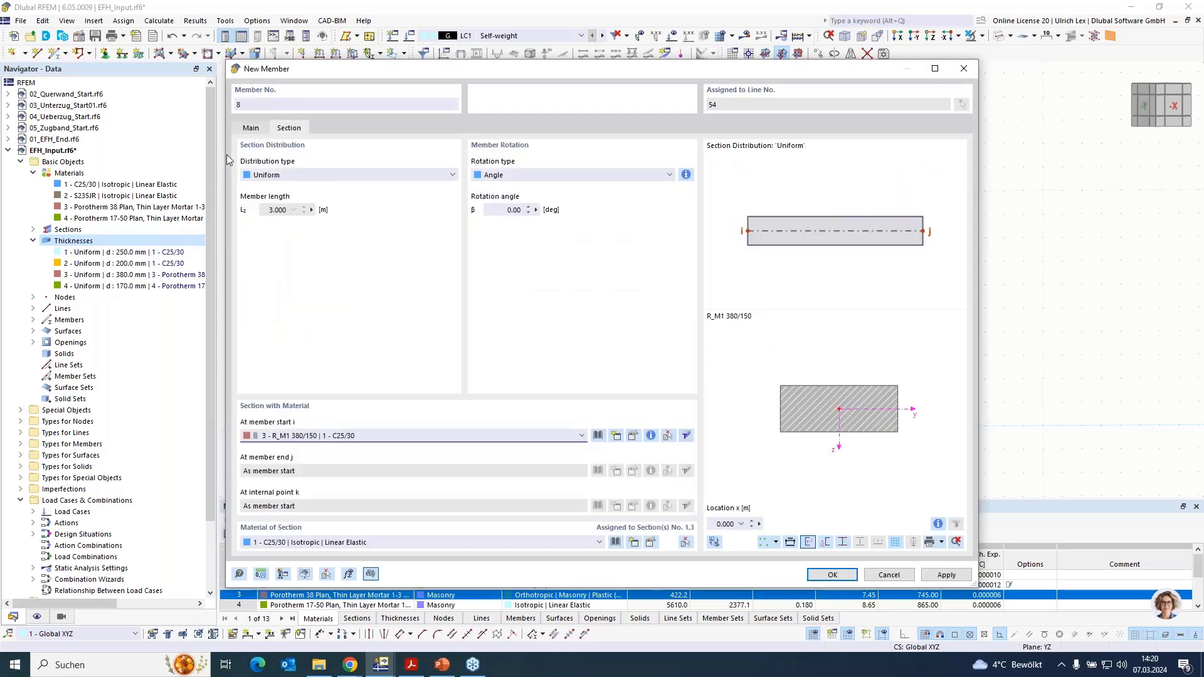
left_click(377, 436)
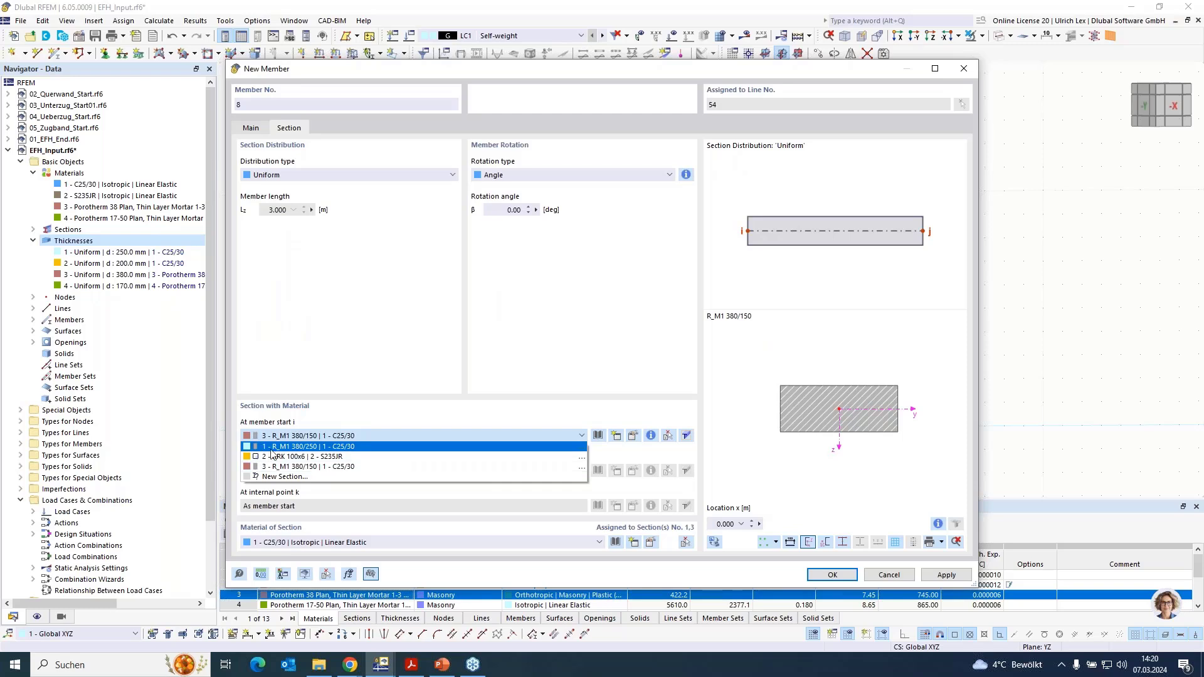
left_click(376, 447)
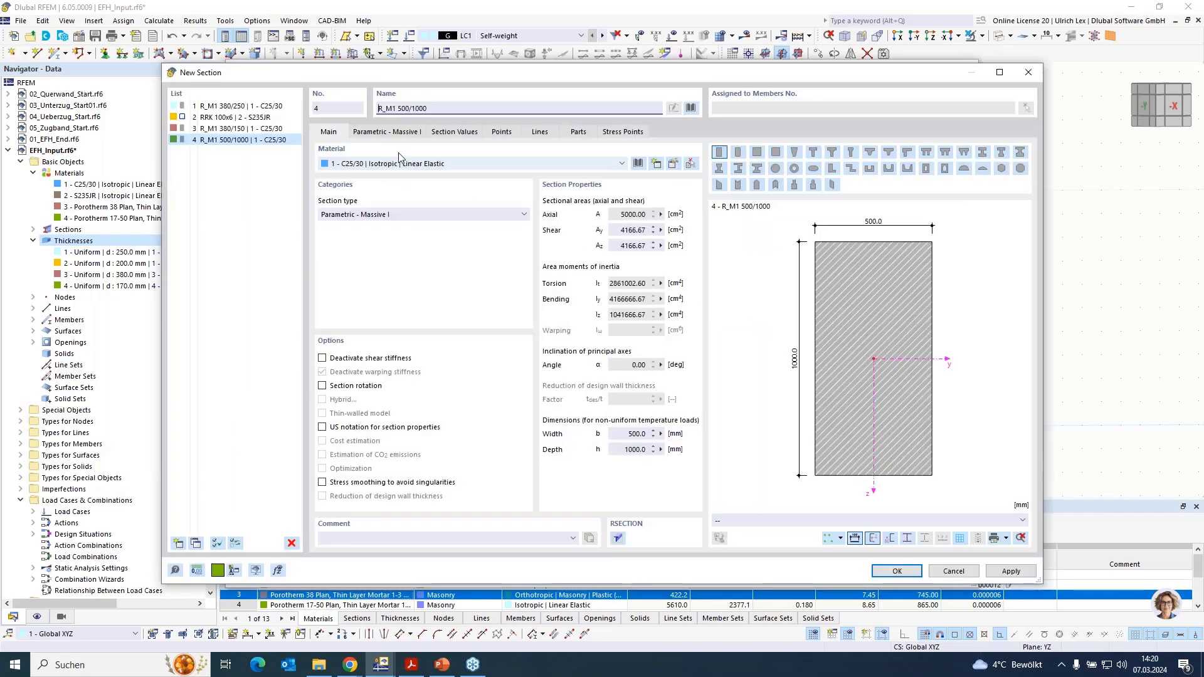
- Define a massive rectangular C25/30 section 170 mm wide and 250 mm high and assign it to the interior wall opening's lintel
left_click(402, 130)
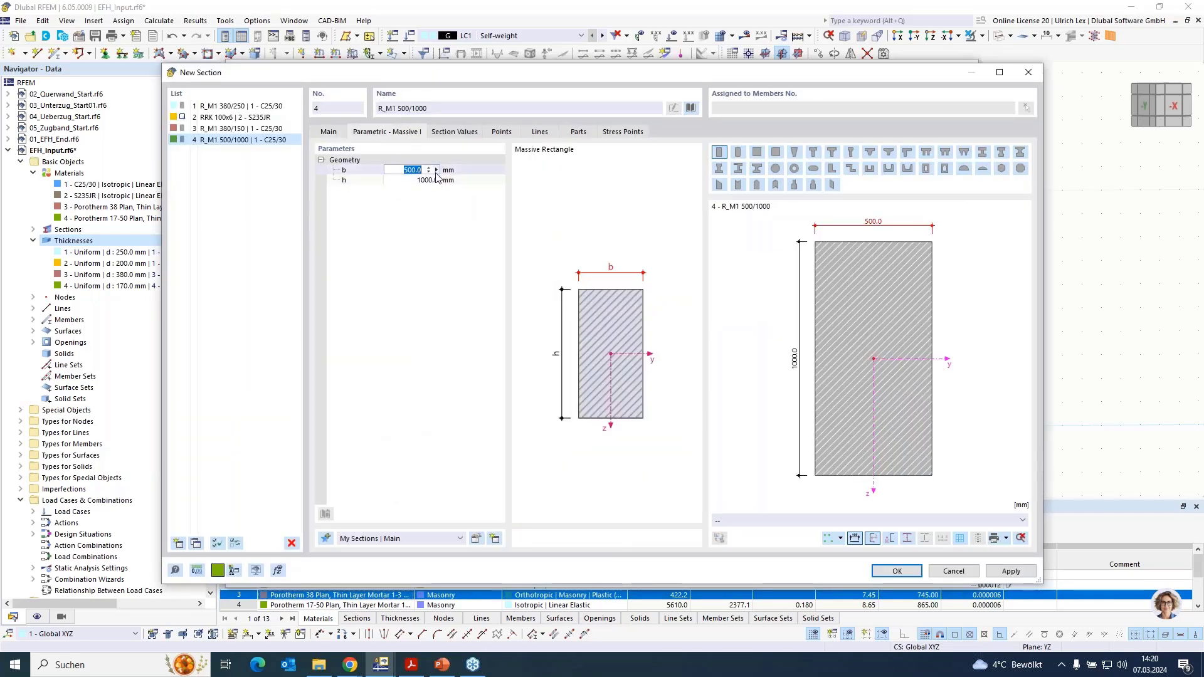
type("170")
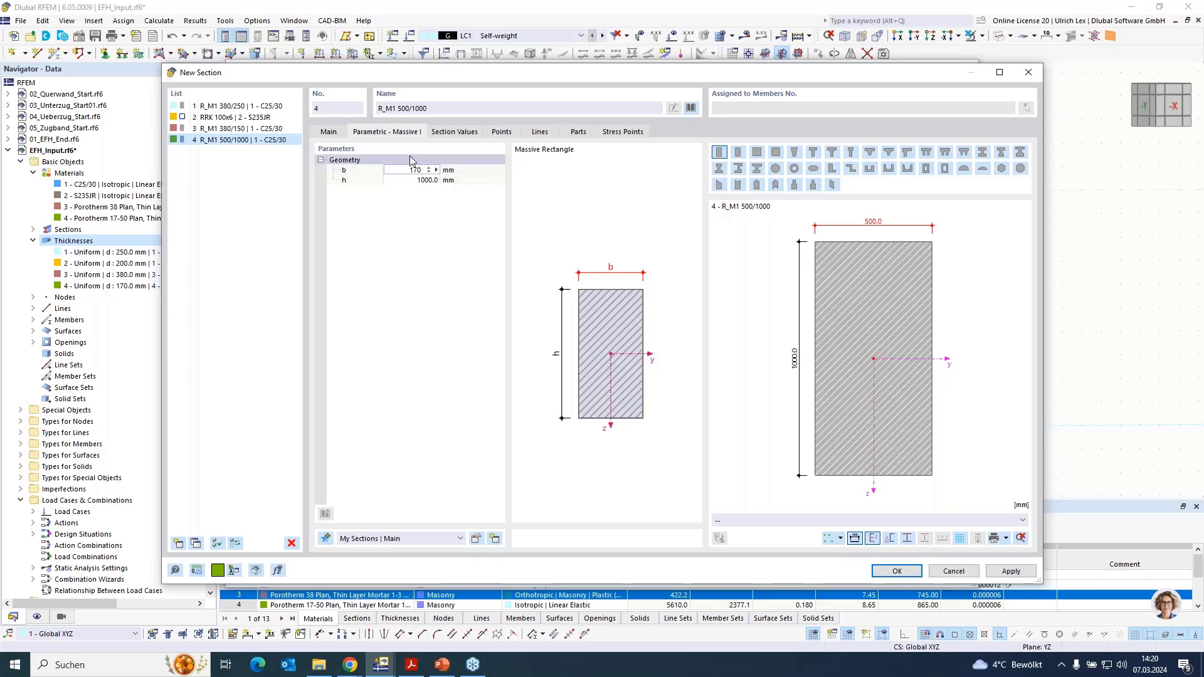
key("Tab")
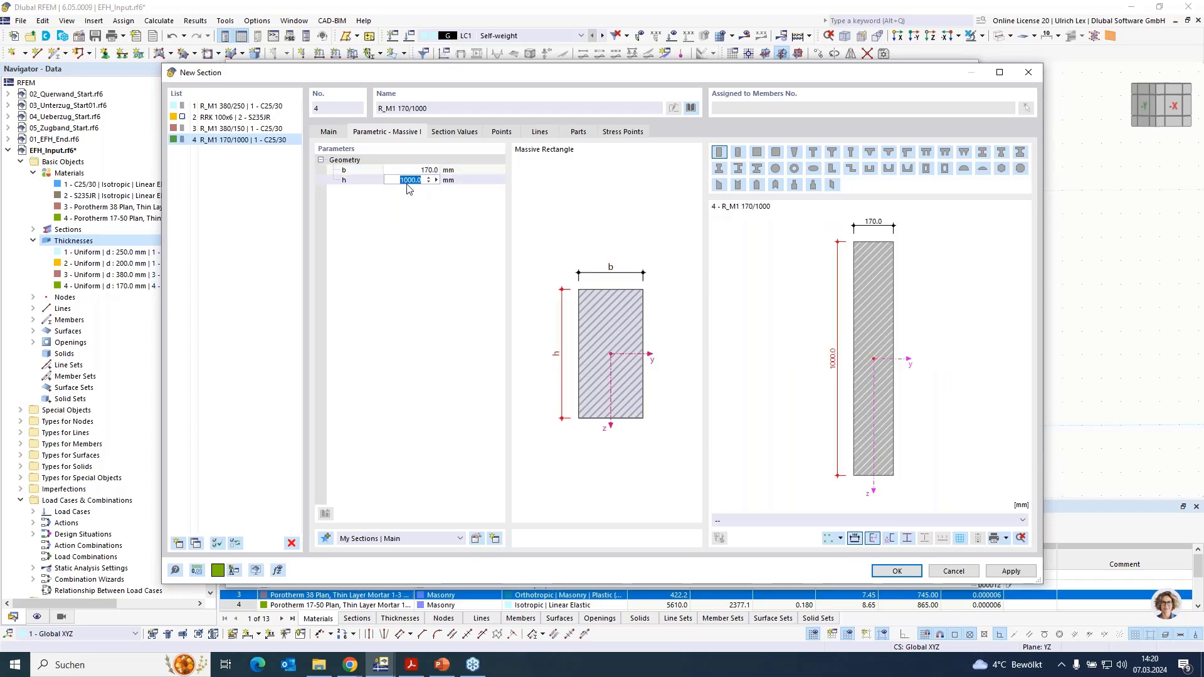
type("250")
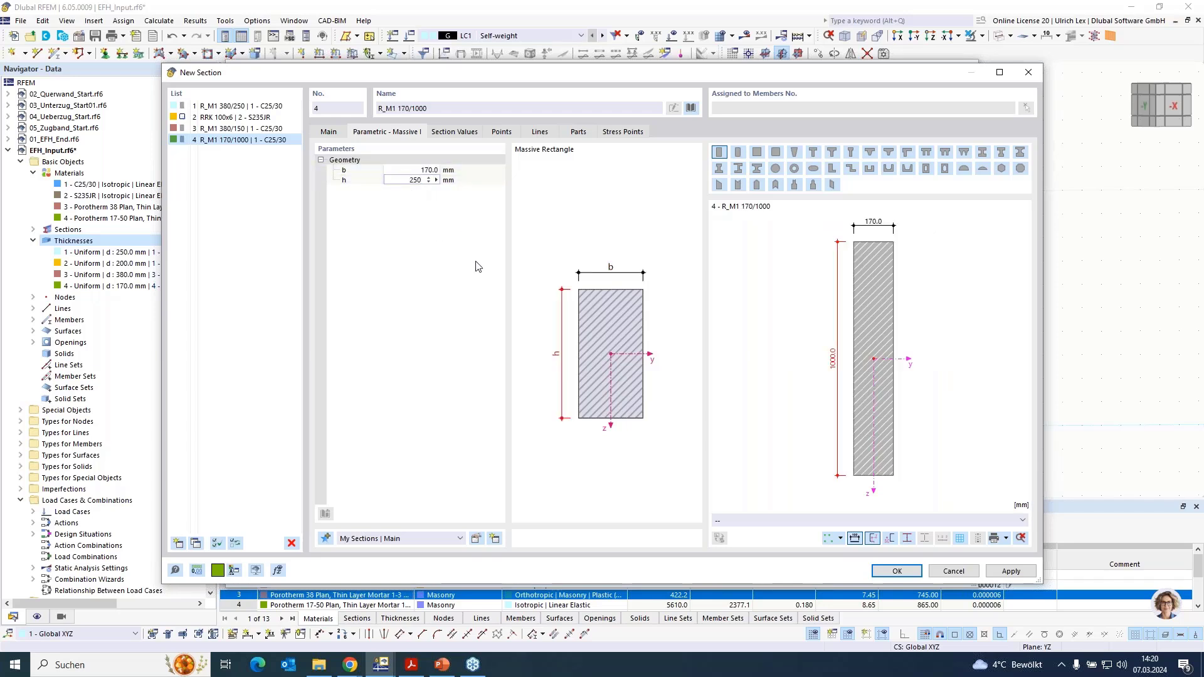
left_click(625, 431)
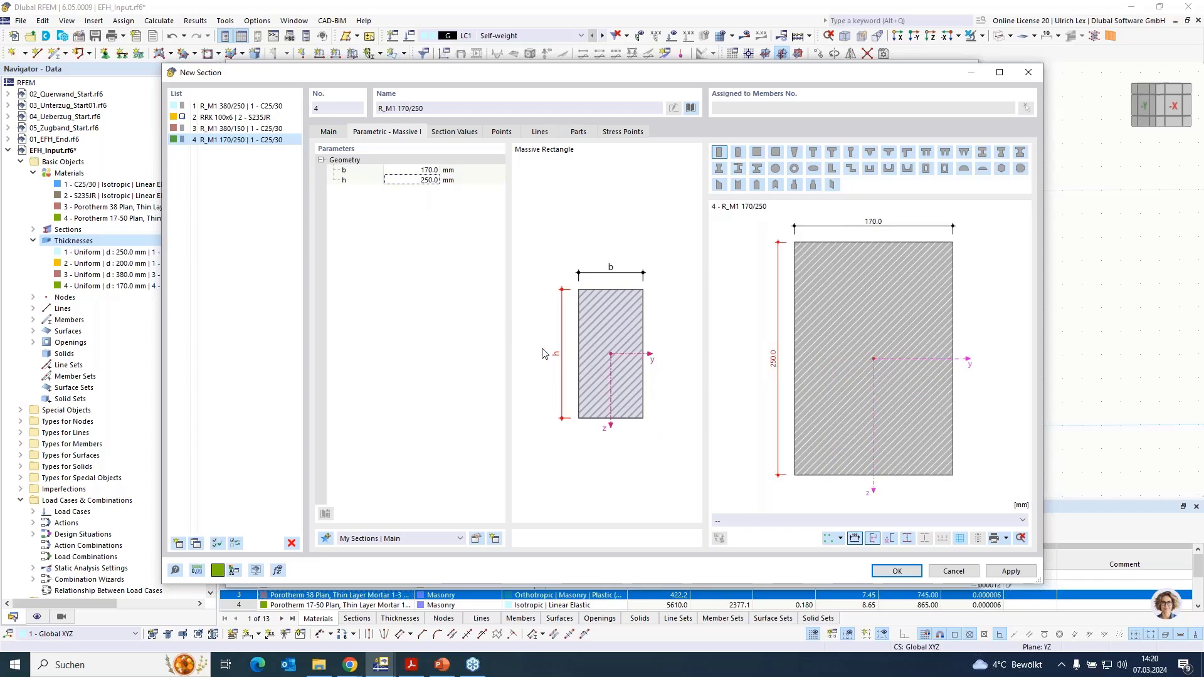
left_click(909, 575)
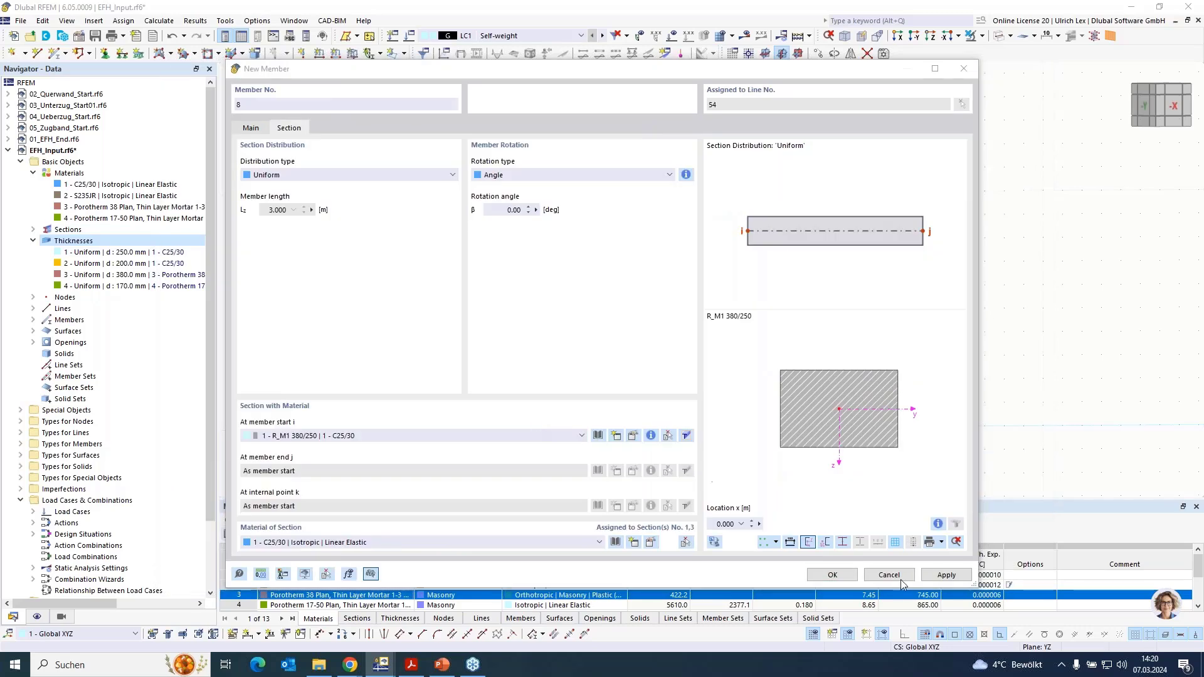
key("Return")
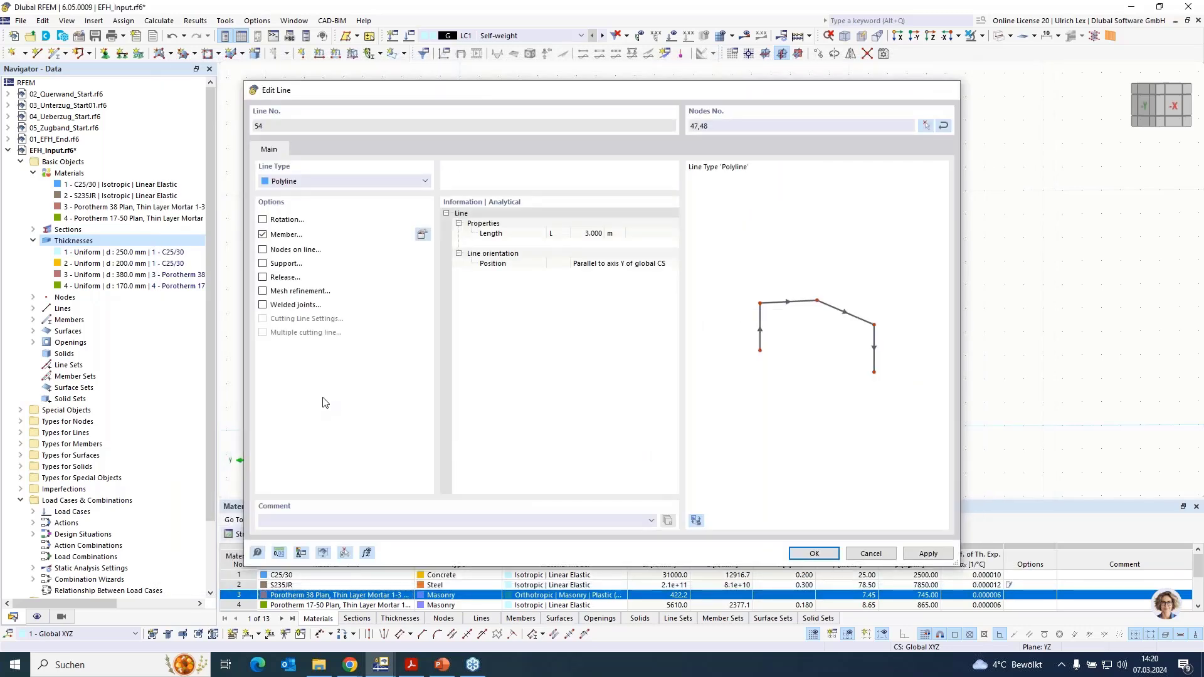
key("Return")
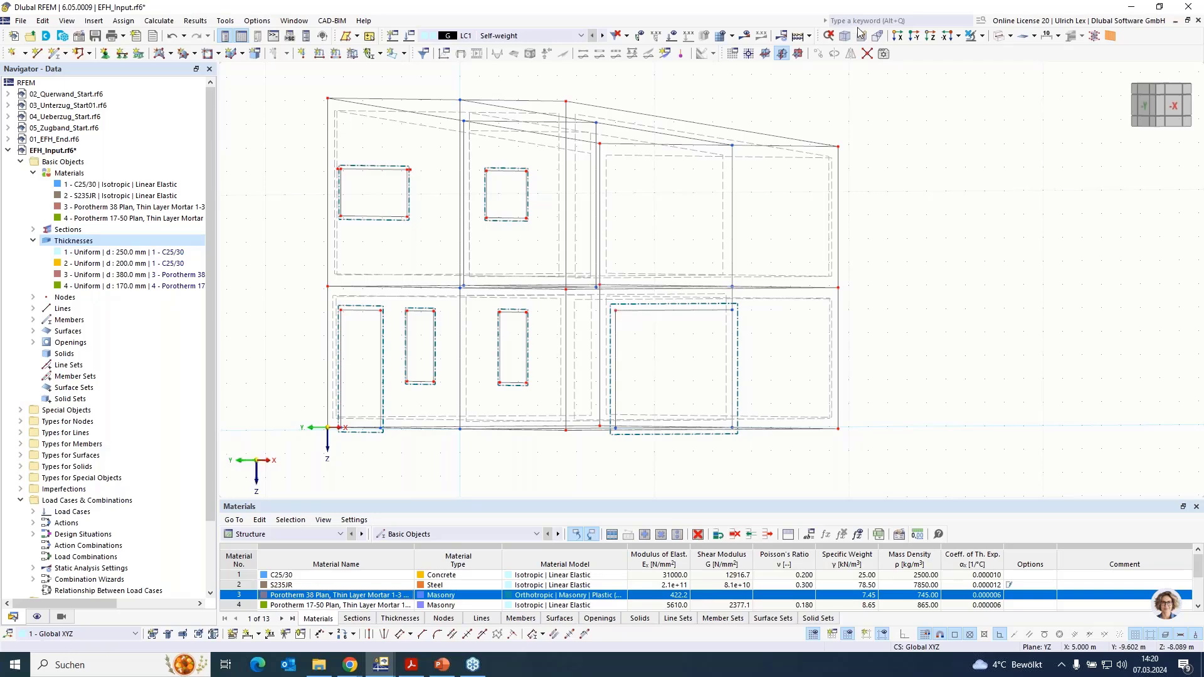
- Switch the model to solid display, isolate the interior wall with its related objects to check the lintel, and restore full visibility
left_click(999, 38)
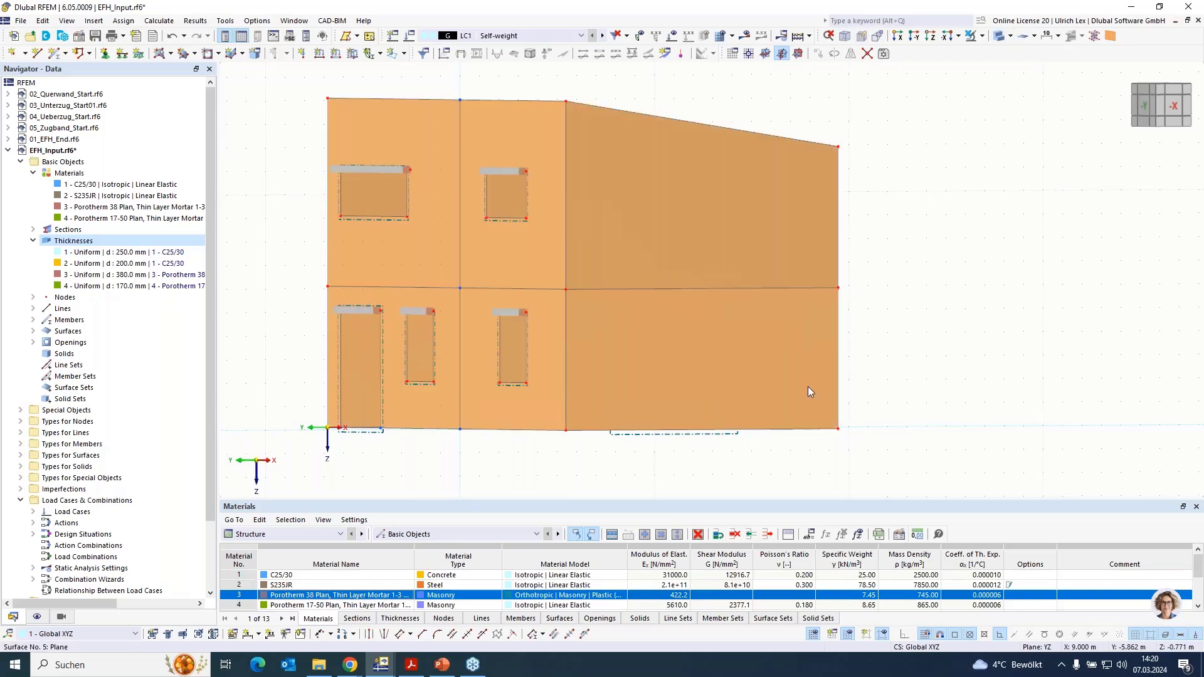
middle_click_drag(675, 461, 796, 463, "ctrl")
left_click_drag(584, 78, 638, 496)
left_click(982, 36)
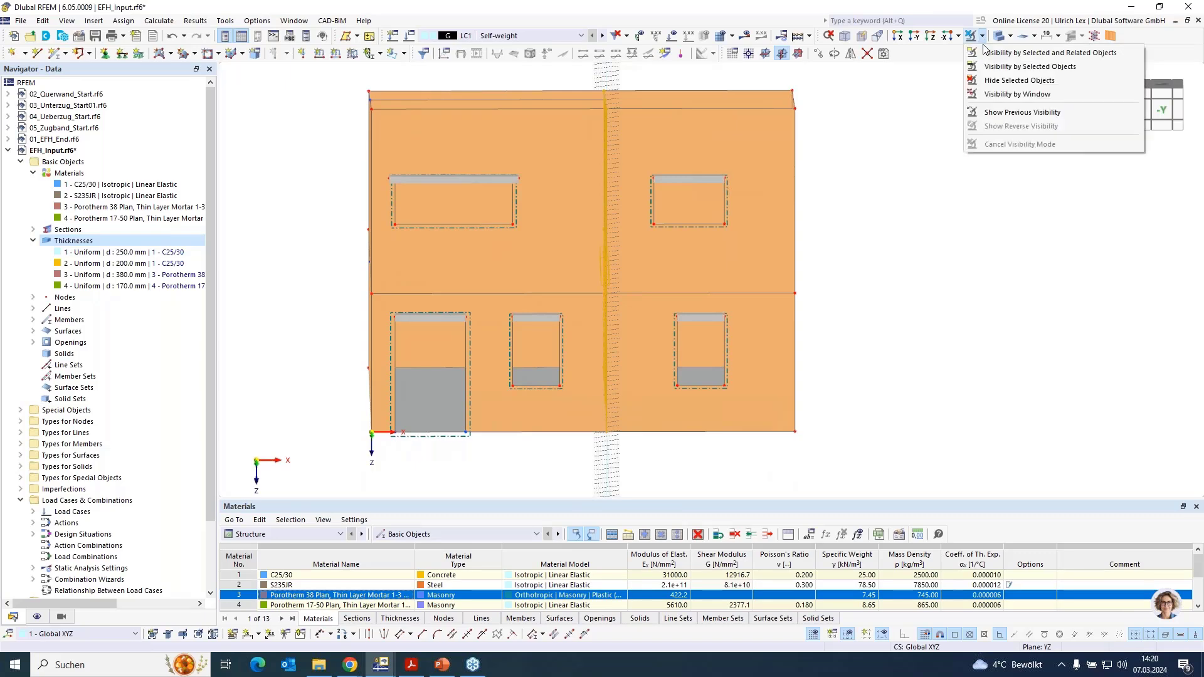
left_click(1015, 52)
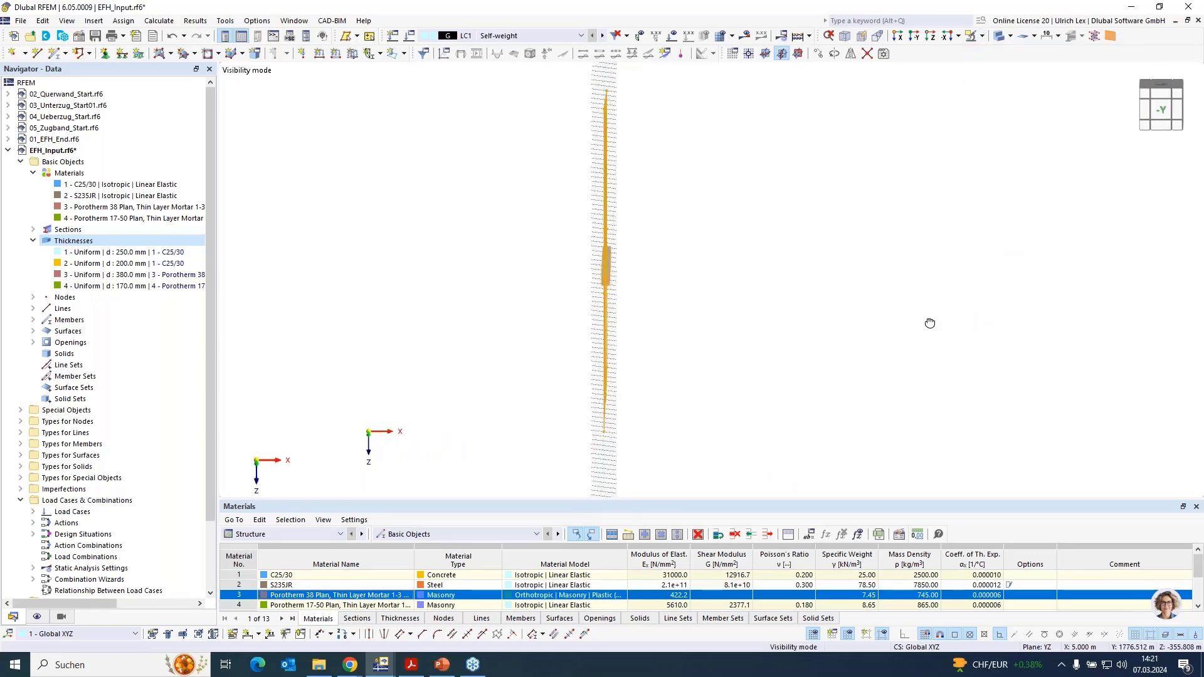
middle_click_drag(930, 323, 809, 328, "ctrl")
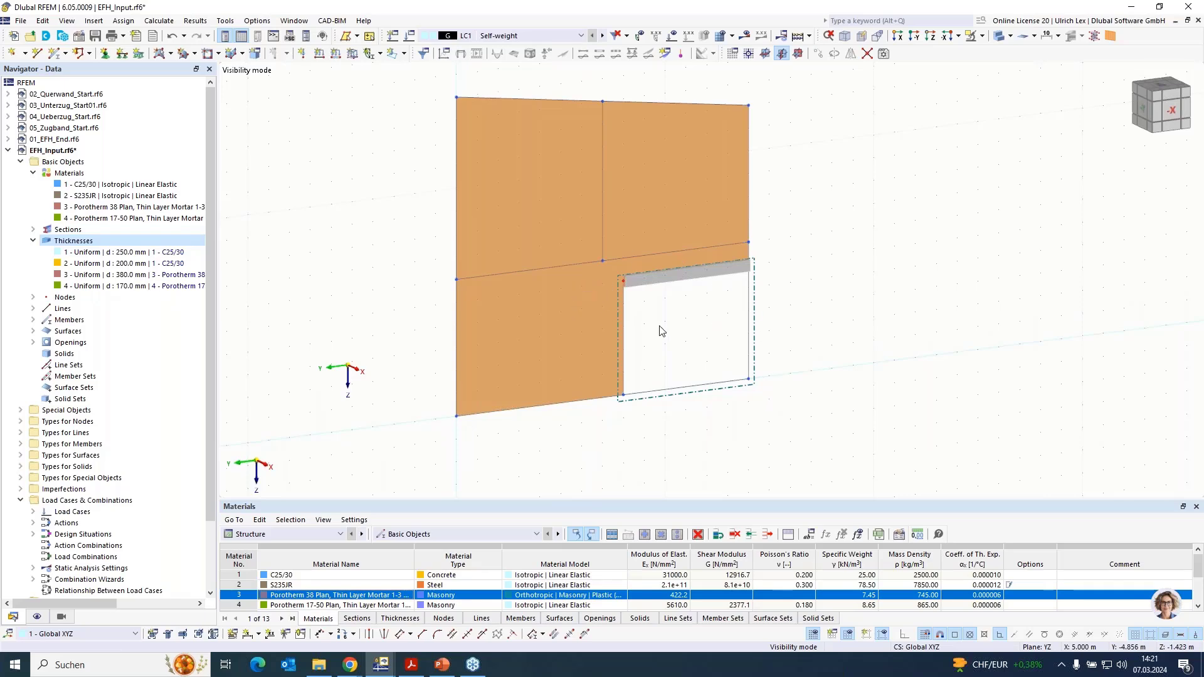
left_click(982, 37)
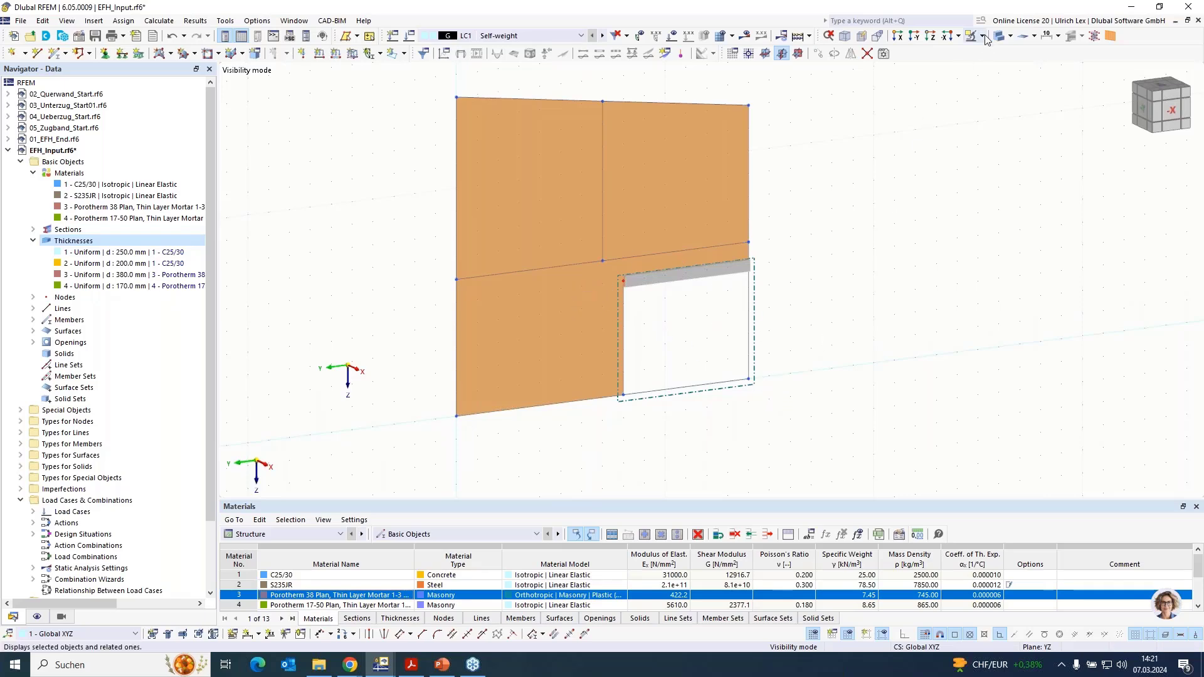
left_click(1028, 143)
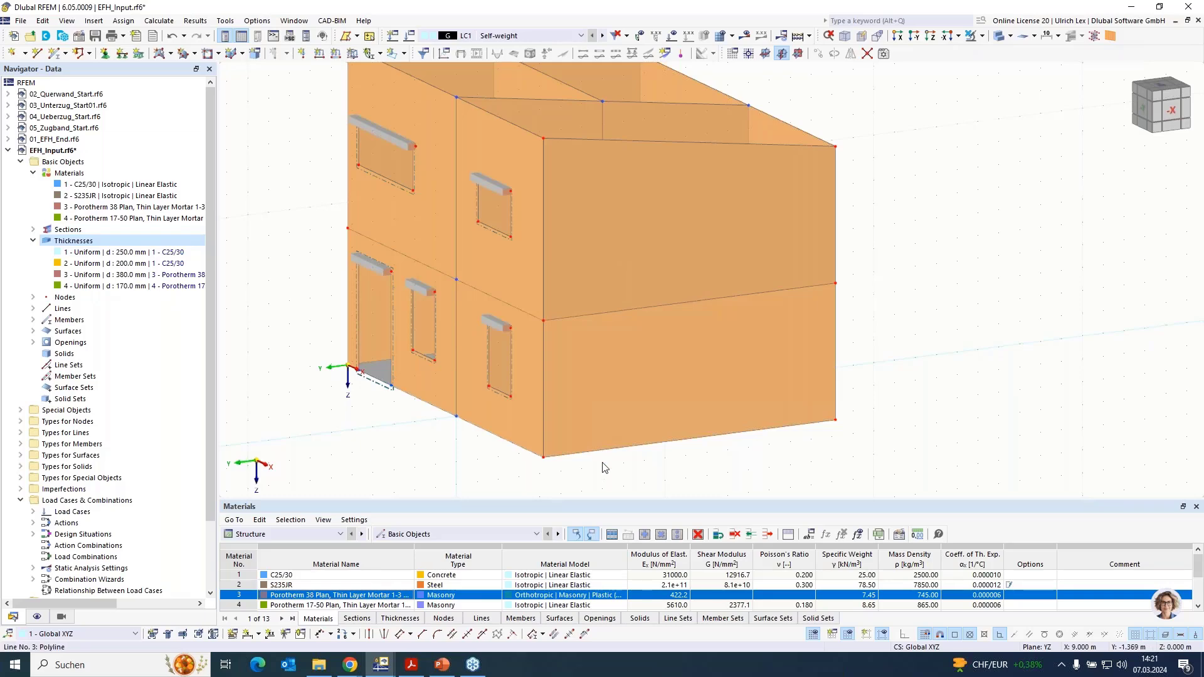
- Select all top edges of the upper-storey walls, lines 17, 20-22, 29 and 33, and start a new member on them
scroll(602, 464, "down", 3)
mouse_move(638, 485)
middle_mouse_down("ctrl")
mouse_move(667, 438)
mouse_move(658, 467)
mouse_move(637, 479)
middle_mouse_up("ctrl")
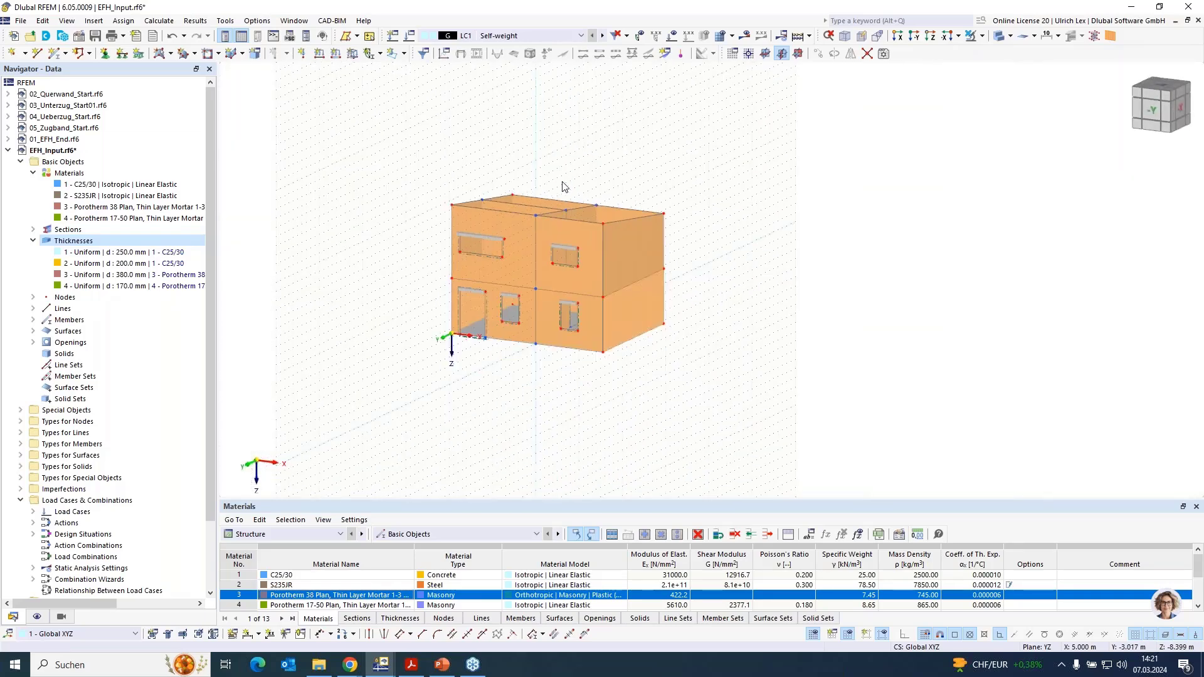
scroll(593, 181, "up", 2)
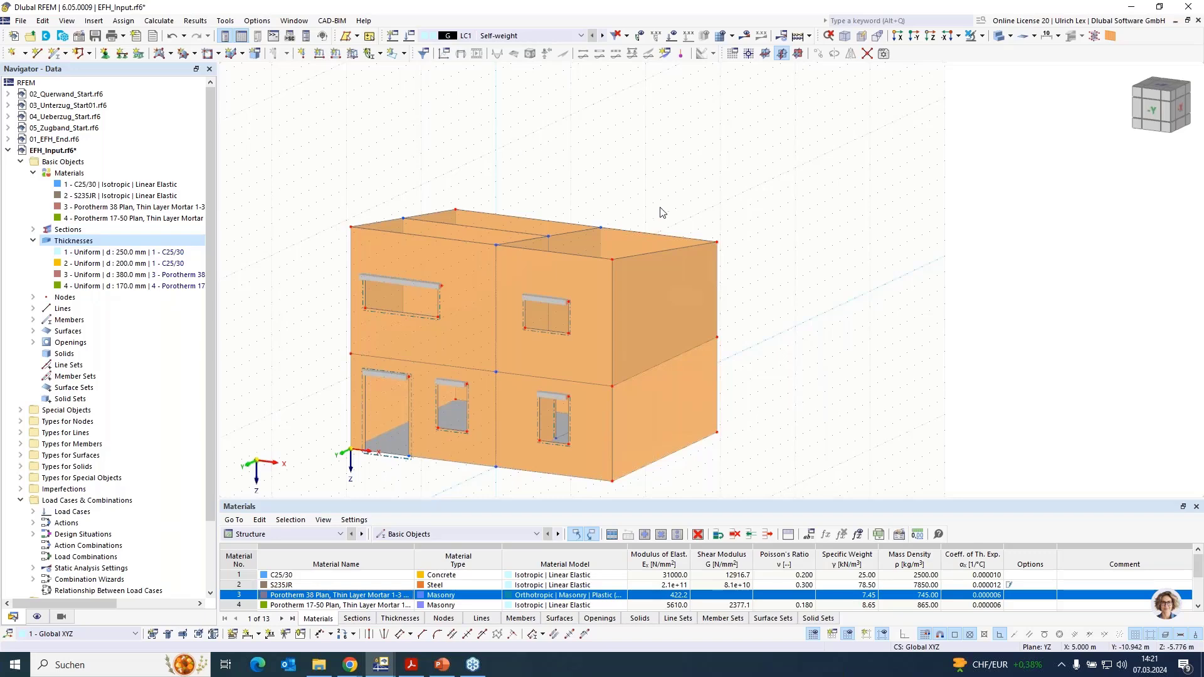
middle_click_drag(842, 299, 687, 268, "ctrl")
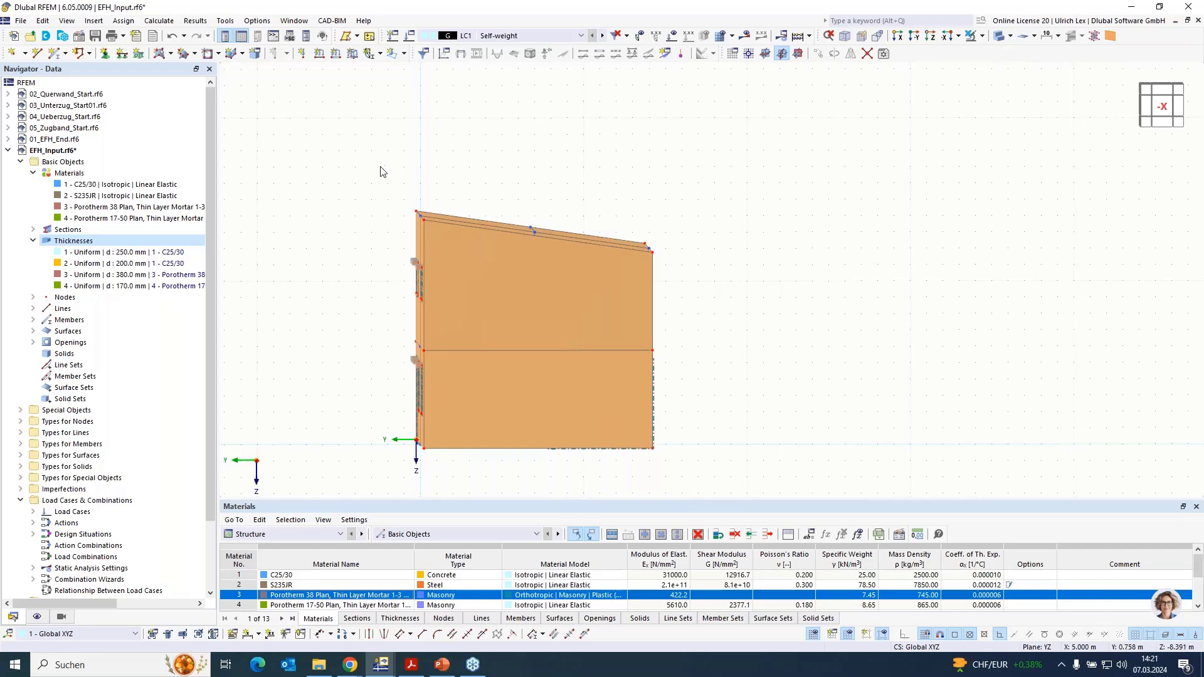
left_click_drag(379, 166, 662, 202)
middle_click_drag(768, 284, 788, 287, "ctrl")
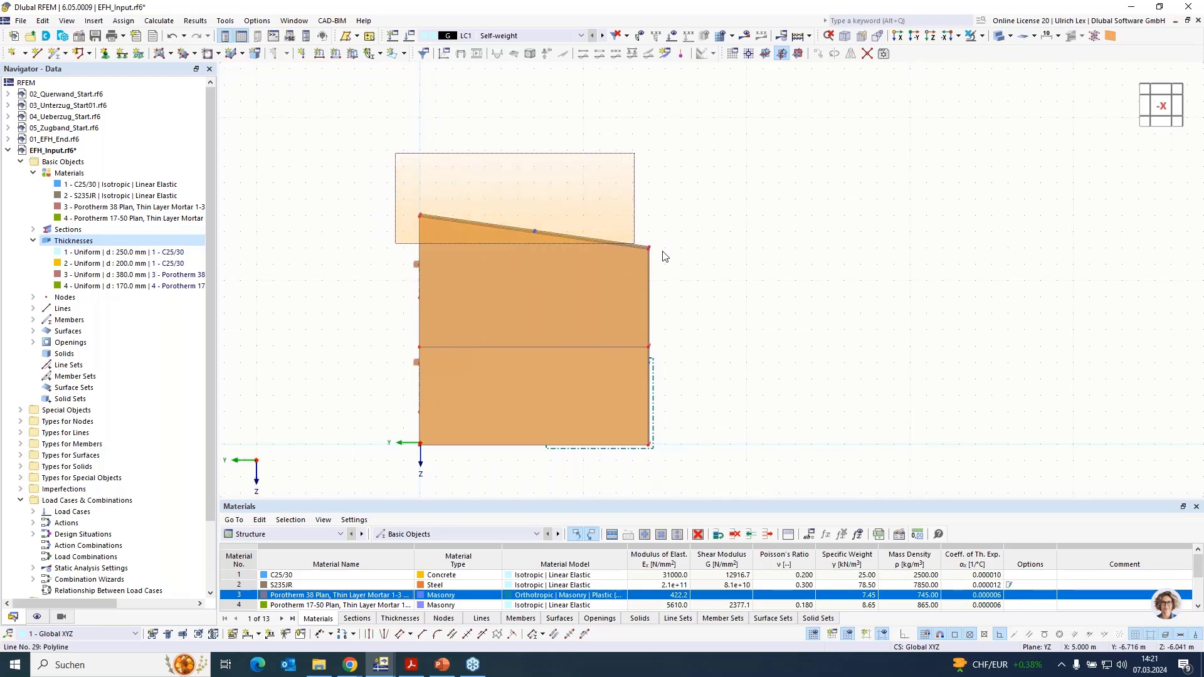
middle_click_drag(690, 255, 754, 278, "ctrl")
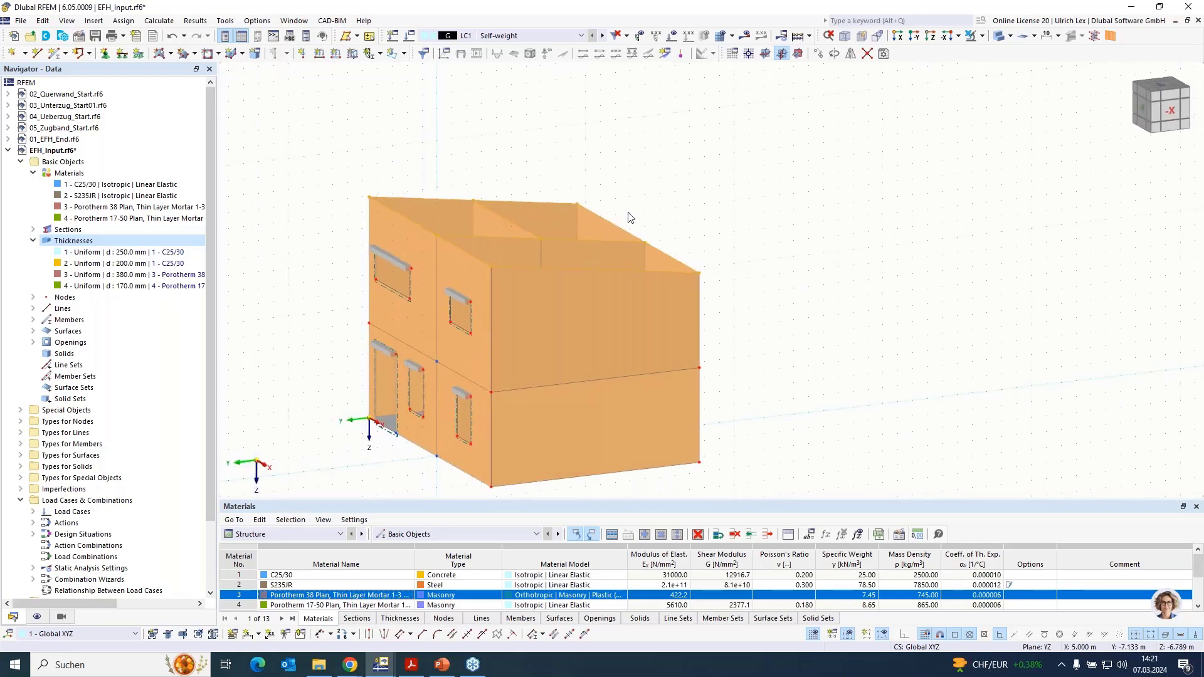
scroll(613, 220, "up", 4)
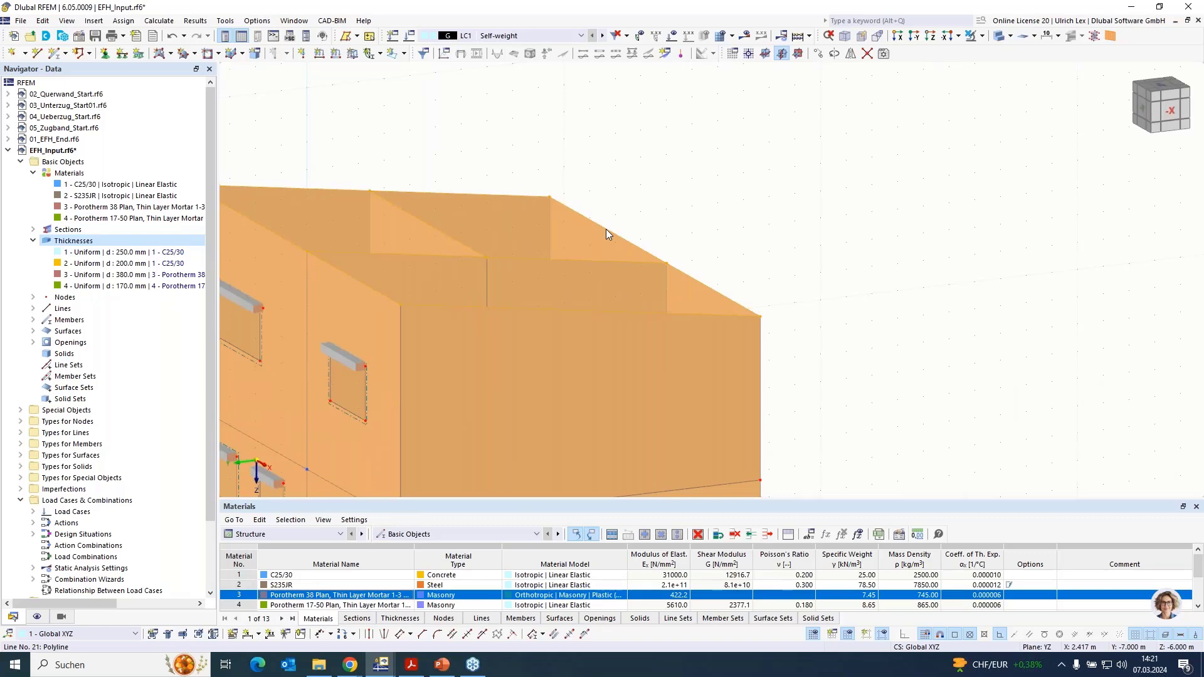
double_click(606, 230)
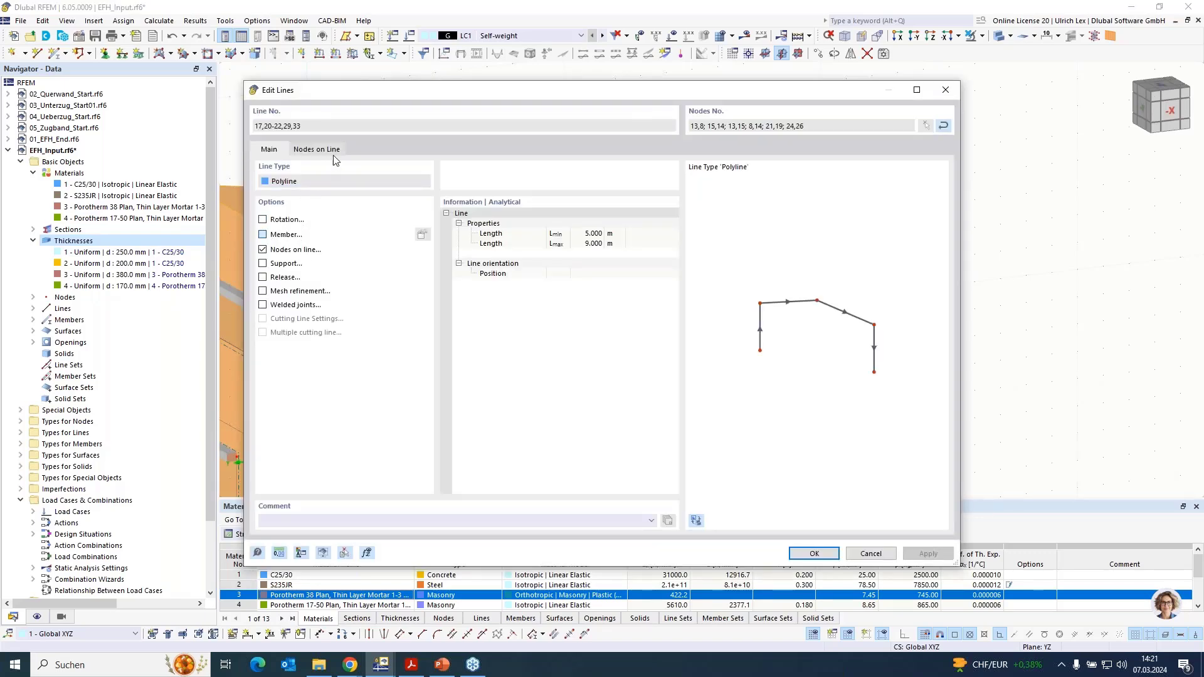
left_click(289, 131)
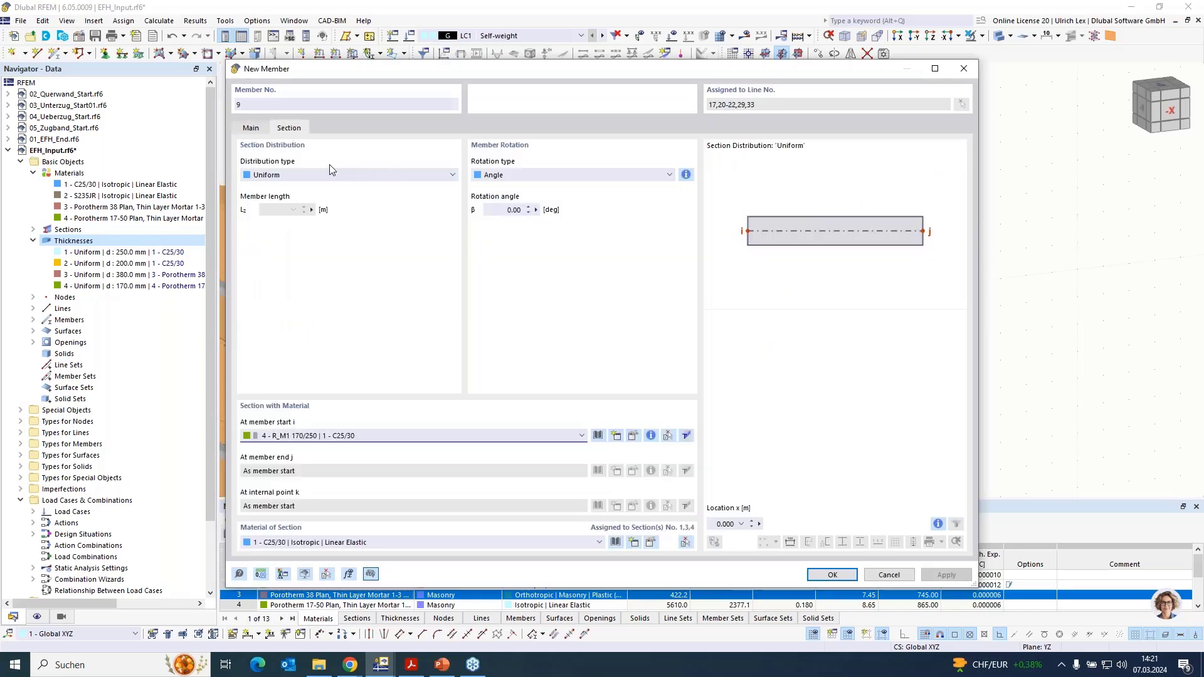
- Define a massive rectangular C25/30 section 380 mm wide and 250 mm high and create the ring beam members along the wall top edges
left_click(616, 437)
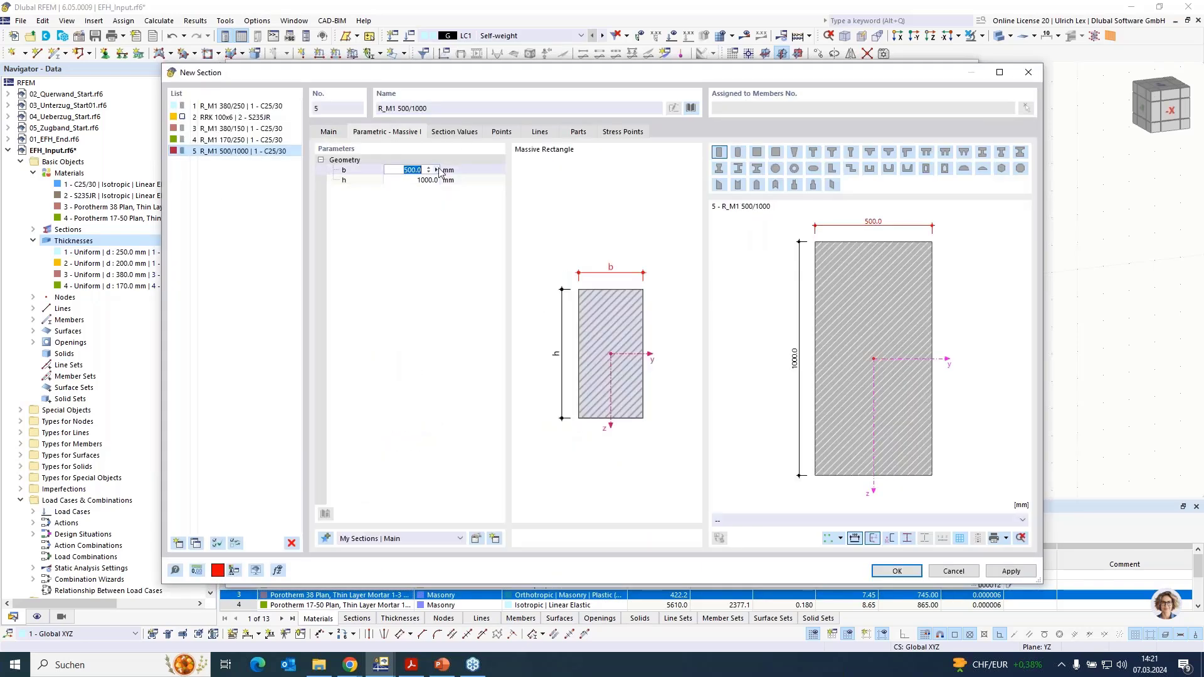
type("380")
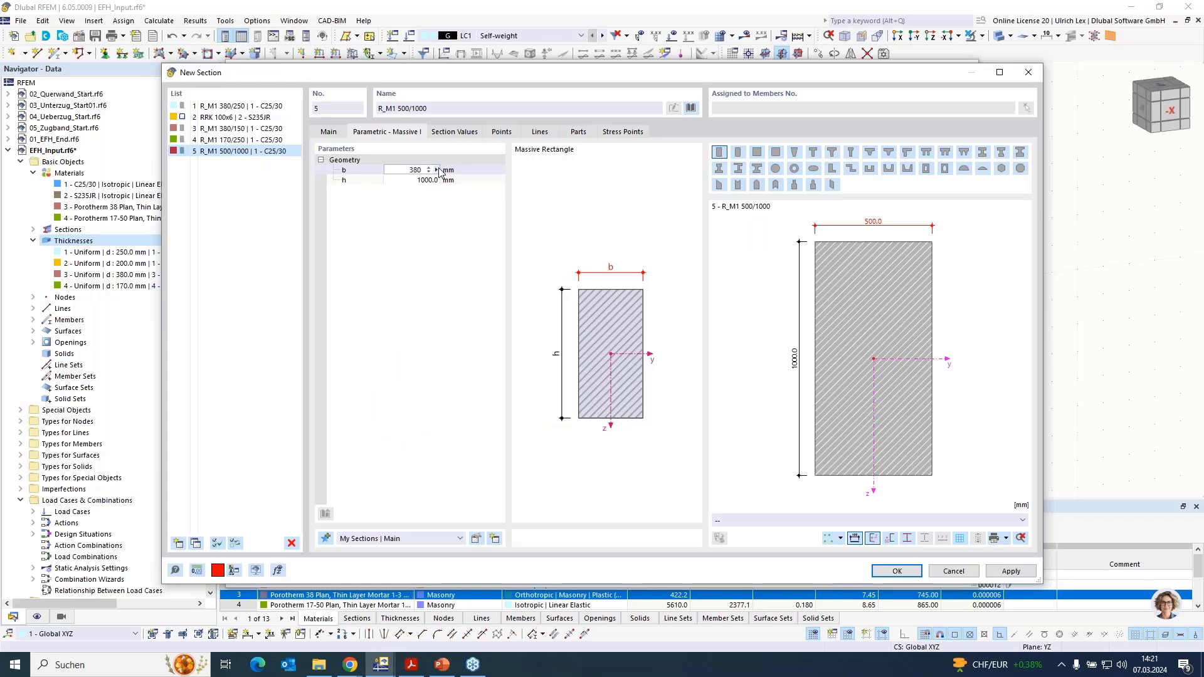
key("Tab")
type("2")
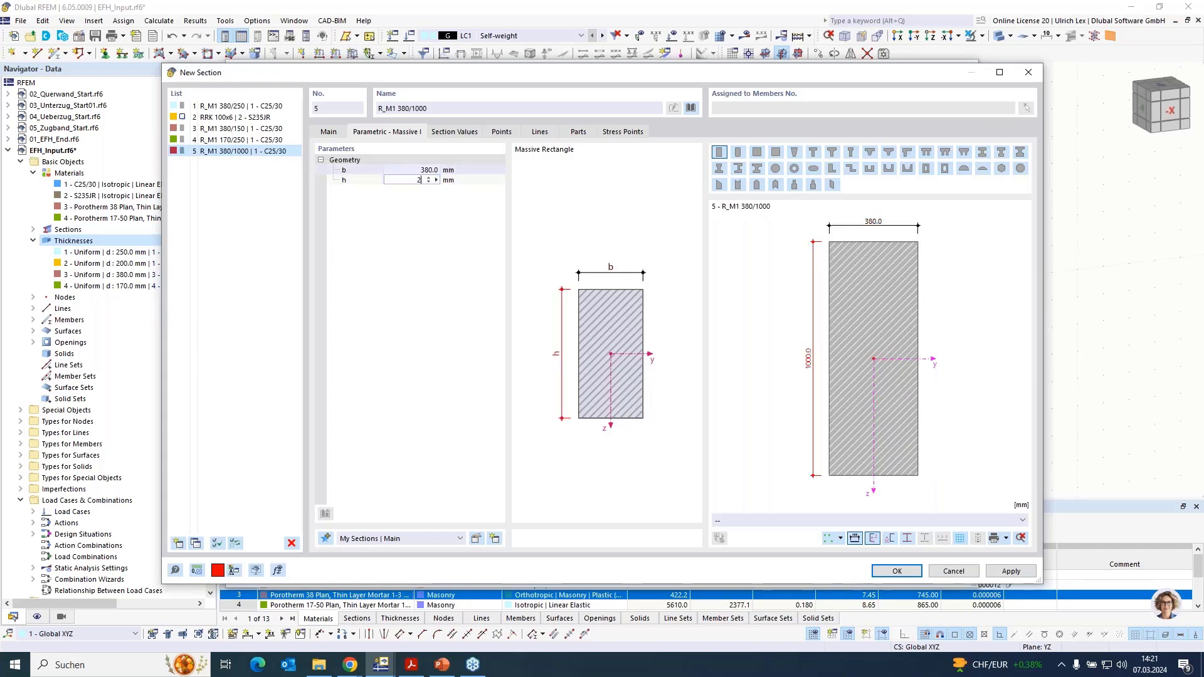
key("Return")
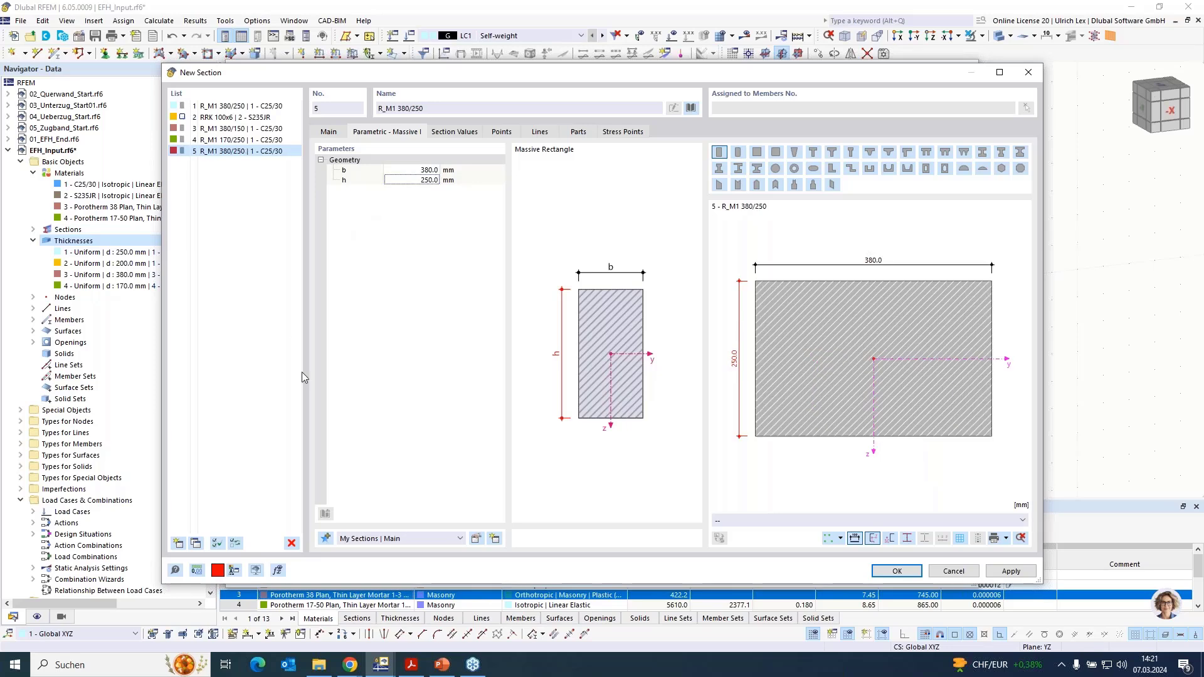
left_click(897, 571)
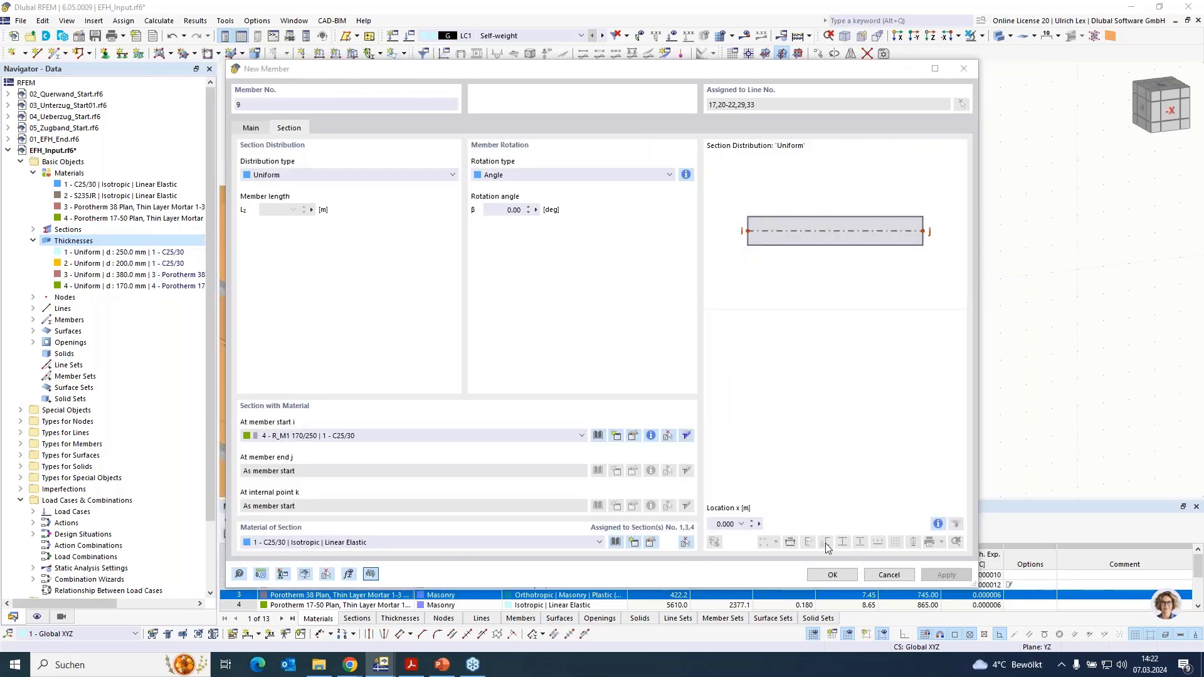
left_click(851, 577)
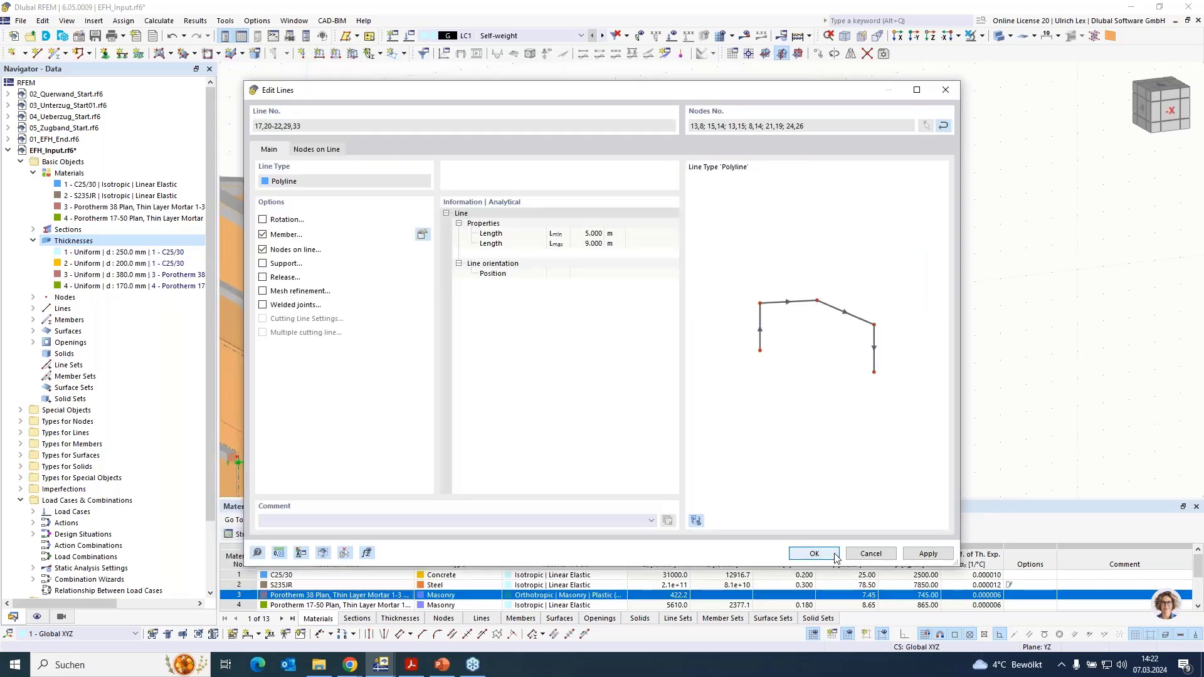
left_click(813, 552)
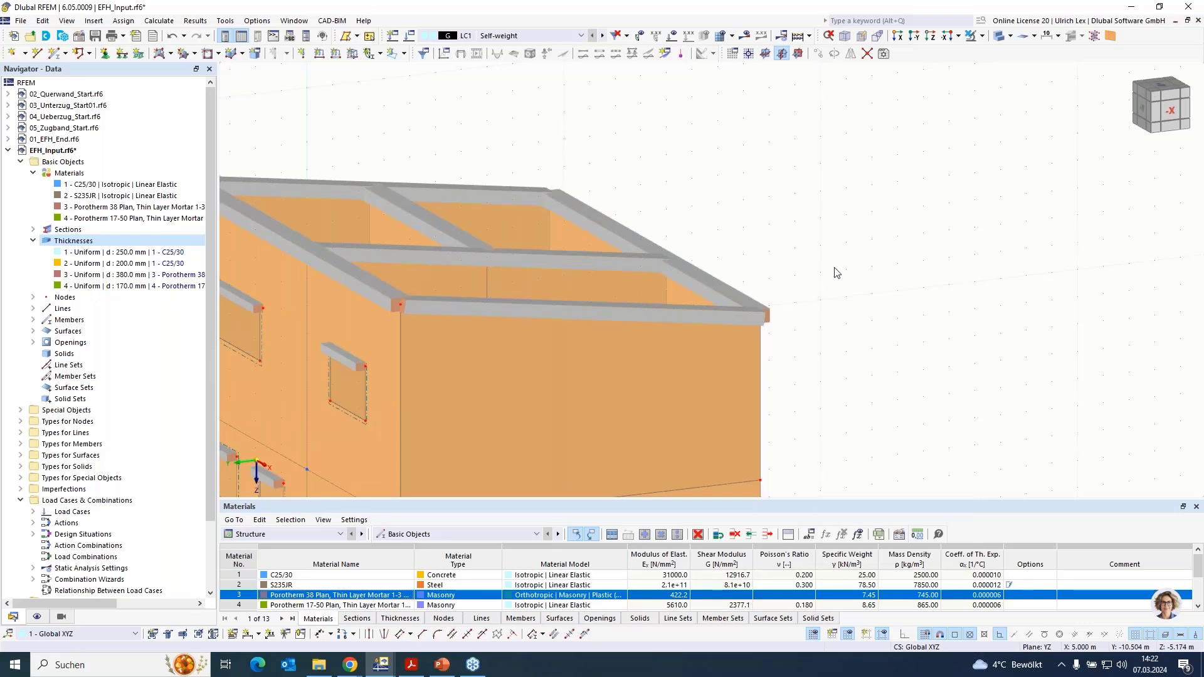
- Inspect the house model with its ring beams and lintels, highlighting the upper front wall and the ground slab
middle_click_drag(883, 270, 912, 258, "ctrl")
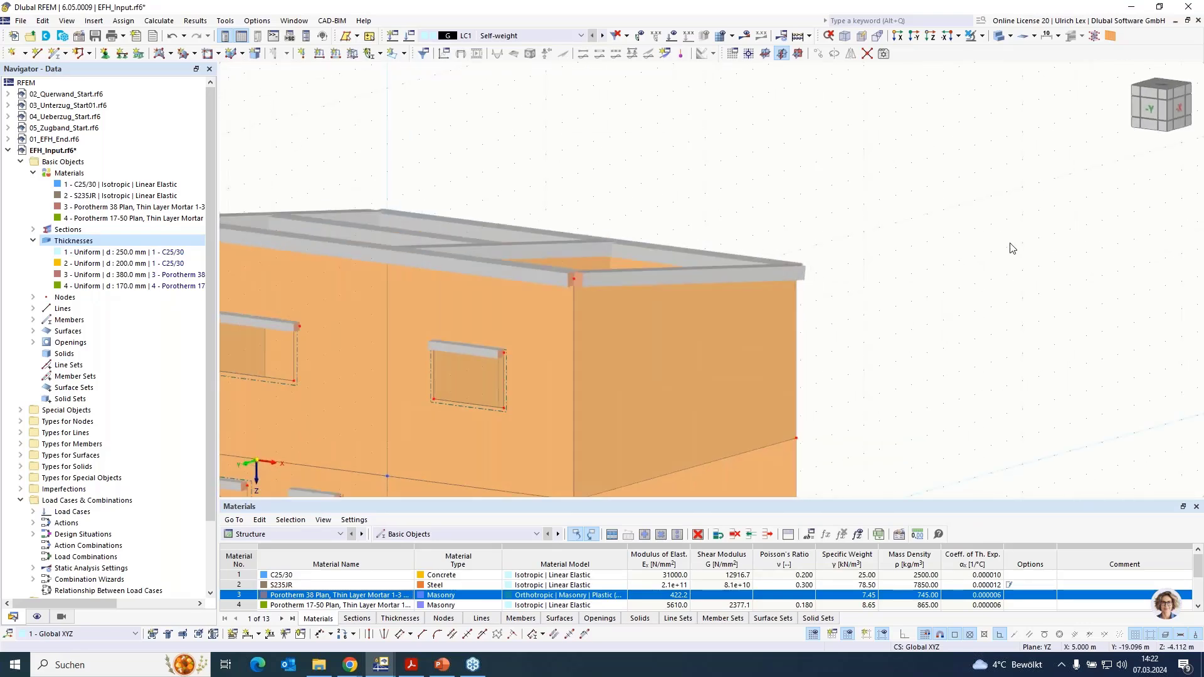
scroll(1010, 247, "down", 3)
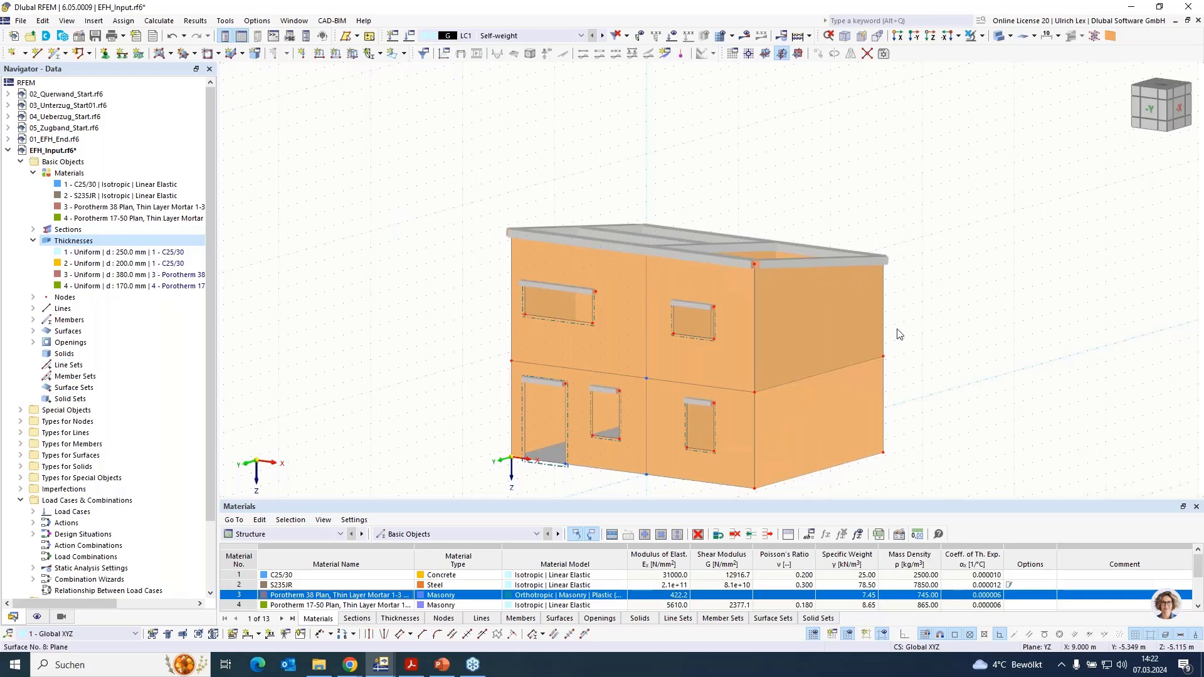
mouse_move(904, 366)
middle_mouse_down("ctrl")
mouse_move(976, 355)
mouse_move(1006, 367)
mouse_move(978, 399)
mouse_move(897, 398)
mouse_move(905, 379)
middle_mouse_up("ctrl")
scroll(478, 123, "down", 5)
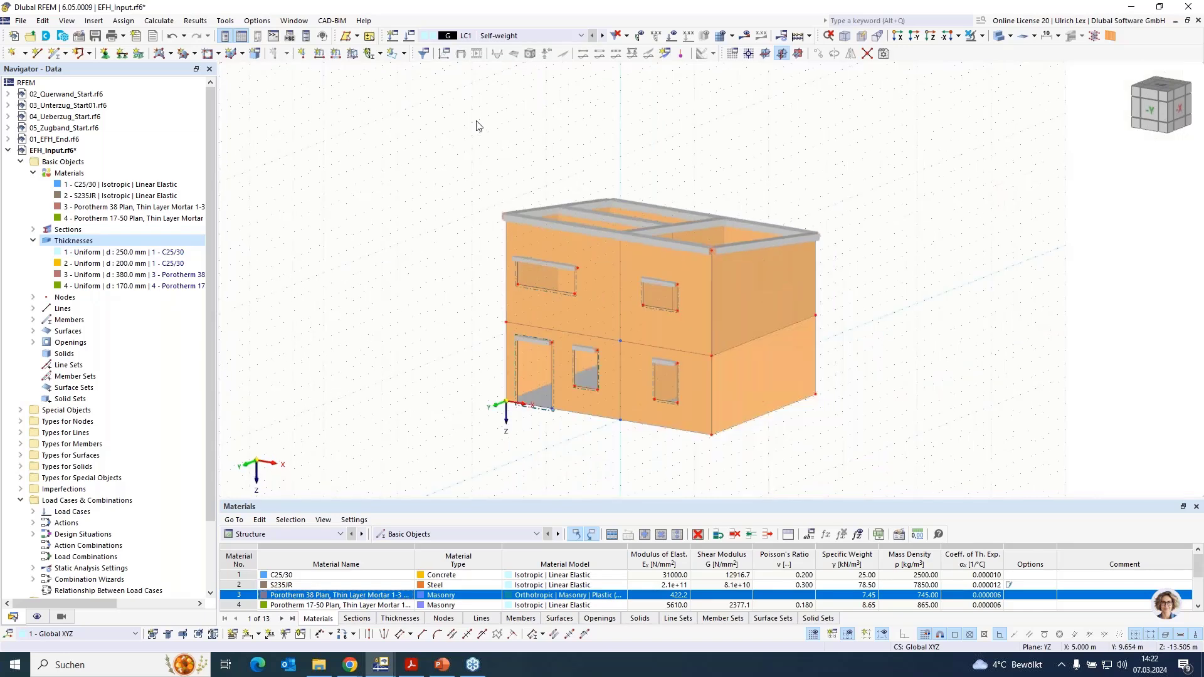
scroll(662, 228, "up", 3)
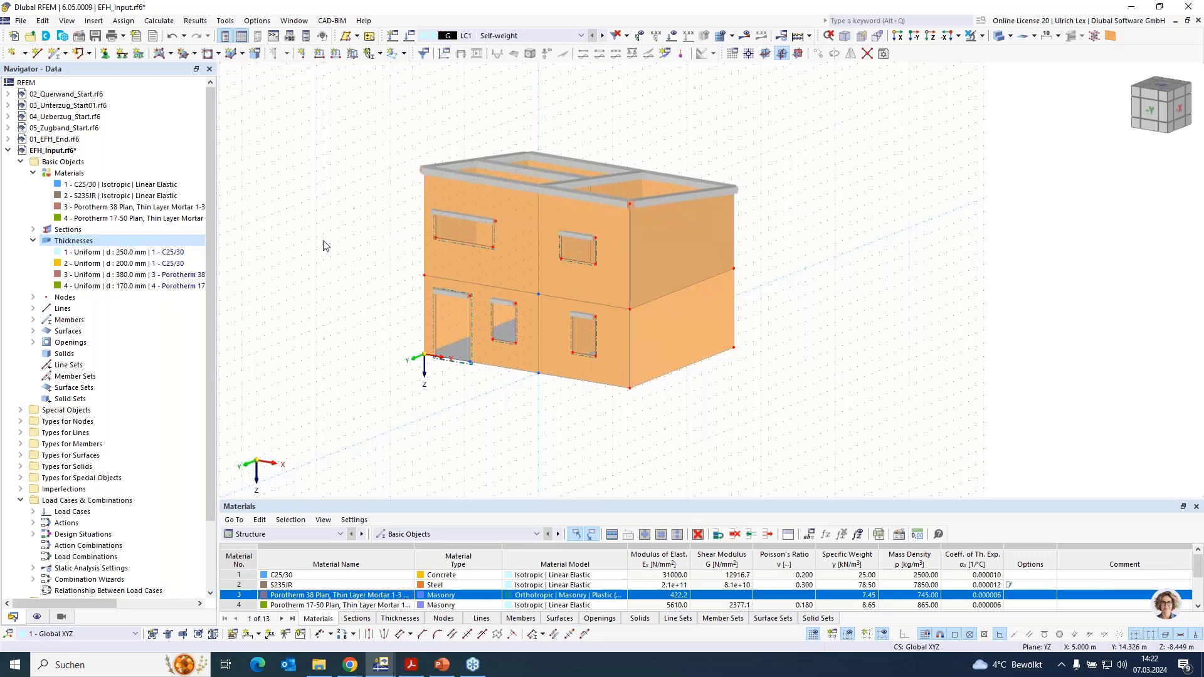
mouse_move(306, 276)
middle_mouse_down("ctrl")
mouse_move(392, 231)
mouse_move(418, 238)
mouse_move(328, 270)
middle_mouse_up("ctrl")
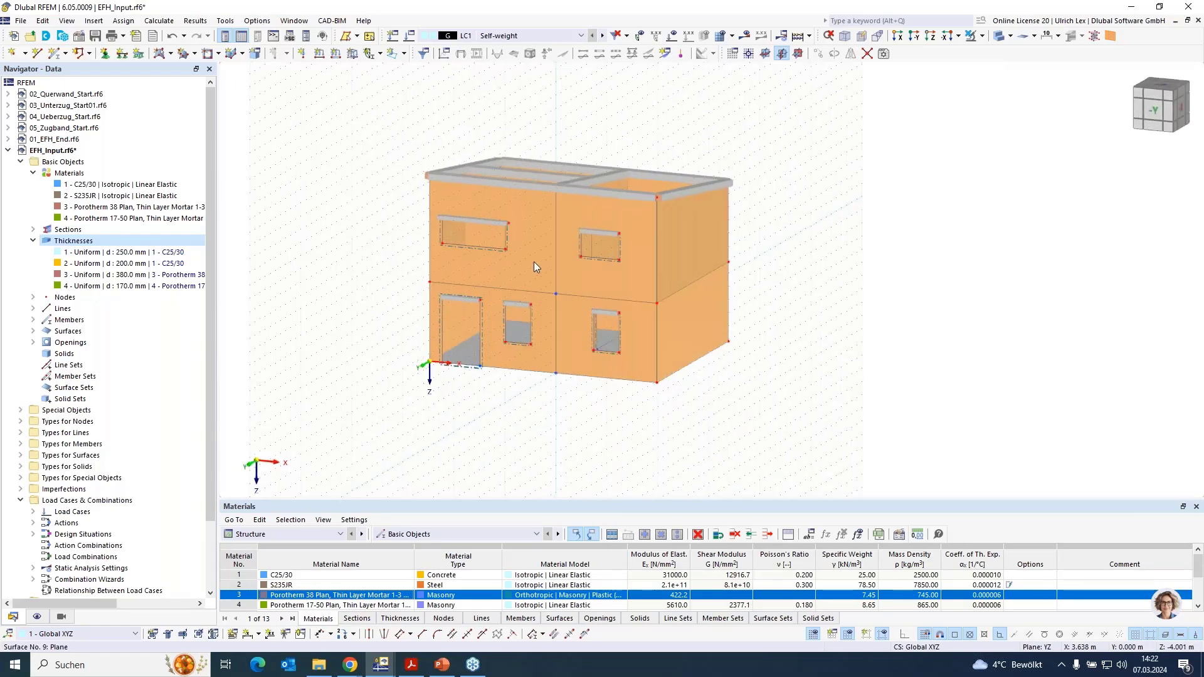
left_click(539, 266)
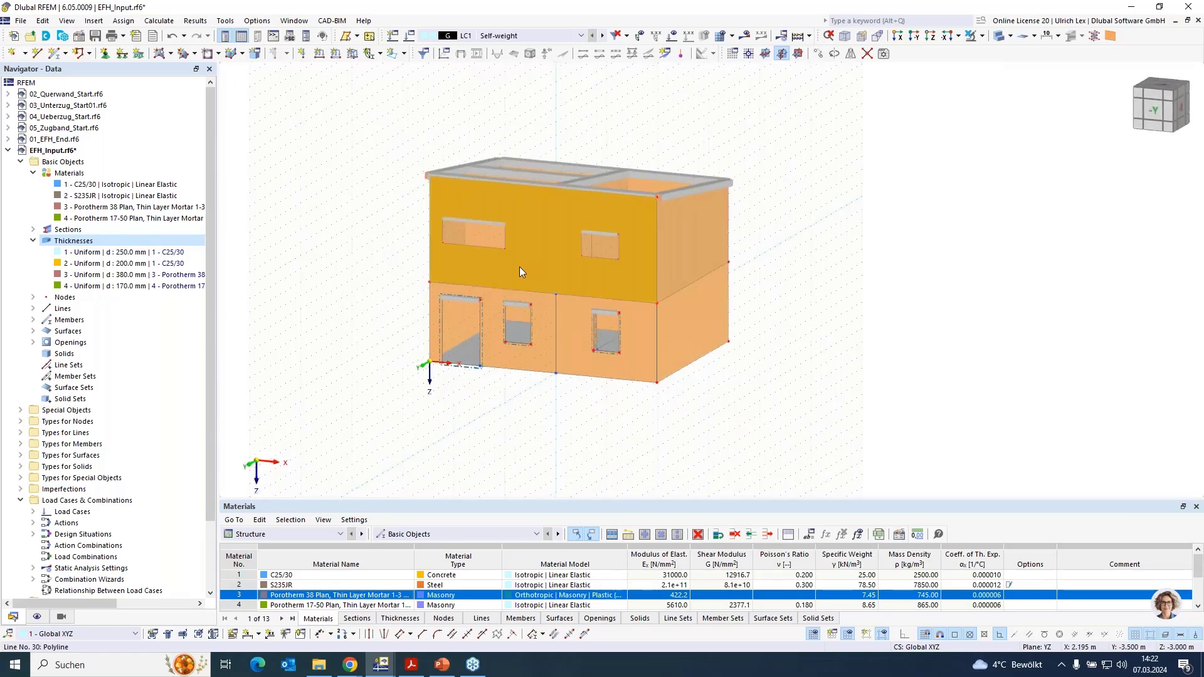
left_click(462, 356)
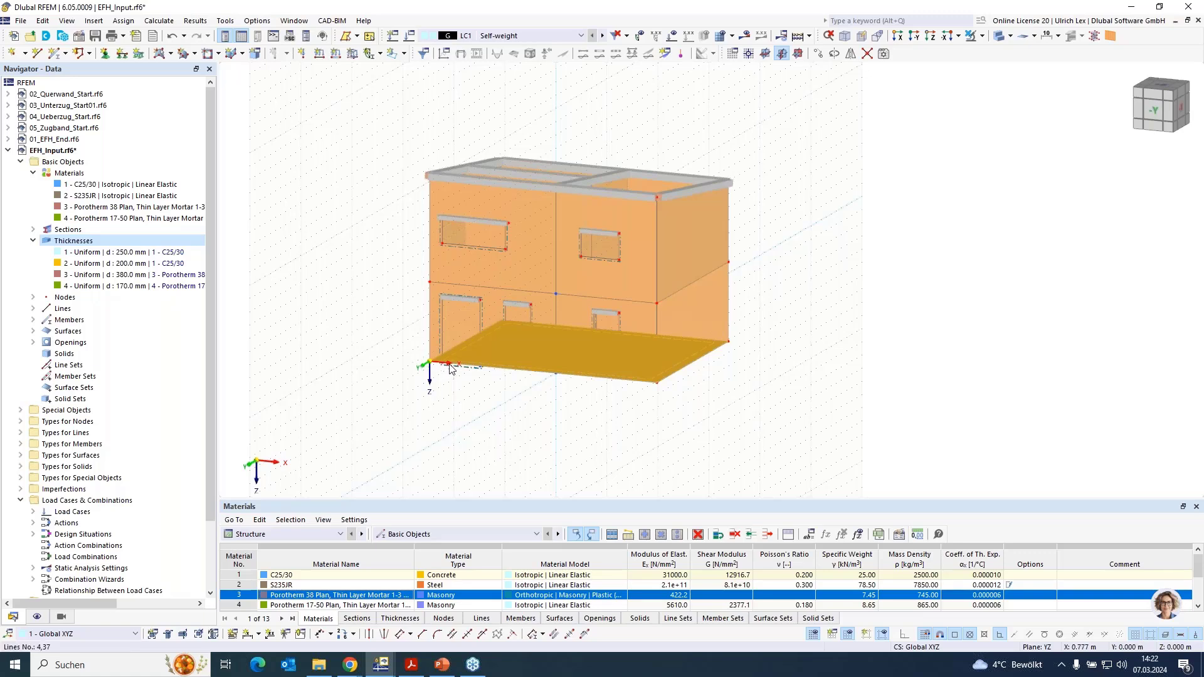
key("Escape")
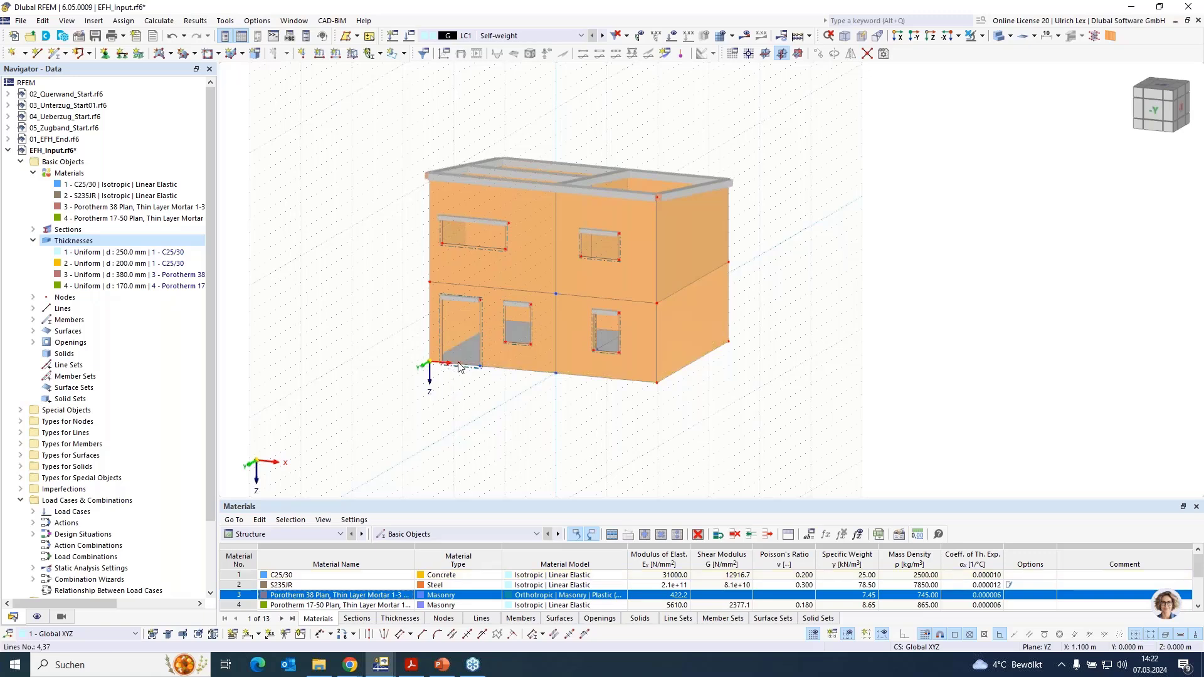
- Activate hinges for the ground slab and start a new line hinge with the slab-wall connection option enabled
scroll(461, 366, "up", 3)
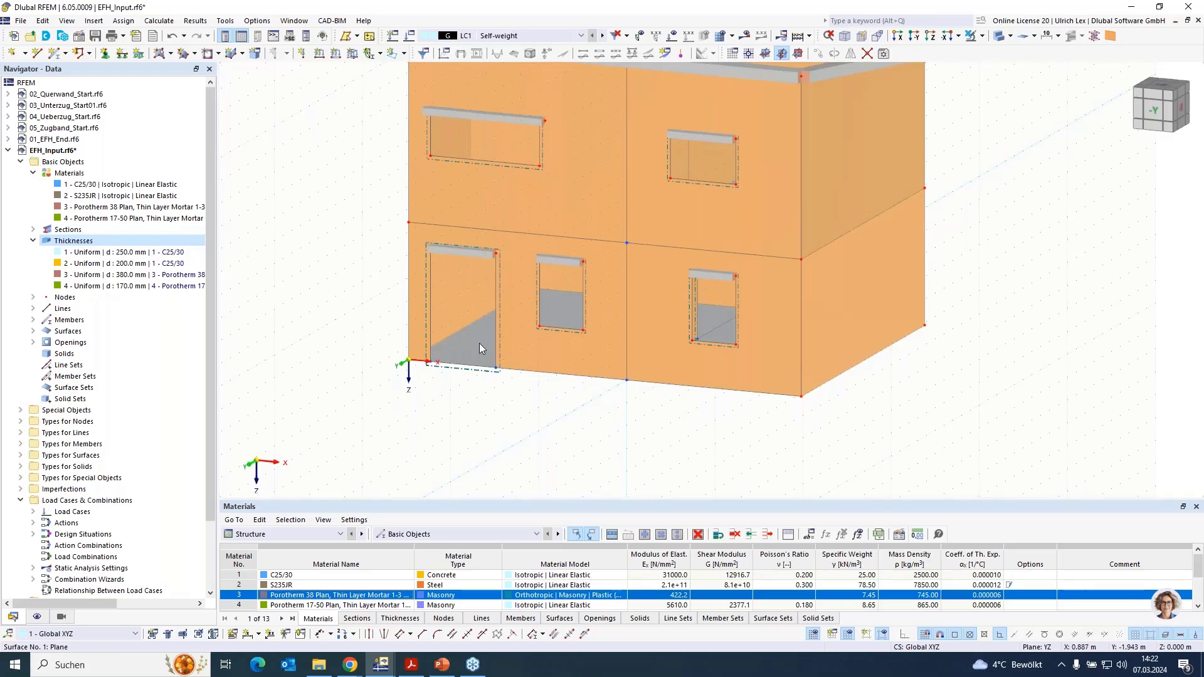
double_click(479, 344)
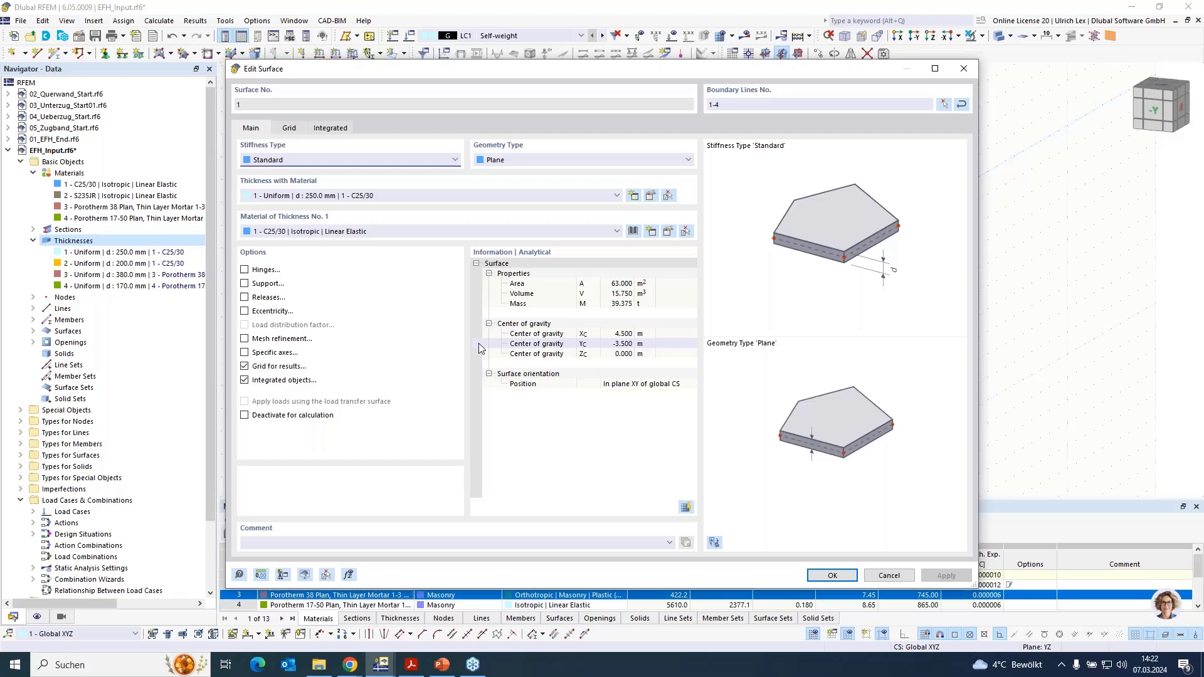
left_click(245, 270)
left_click(286, 129)
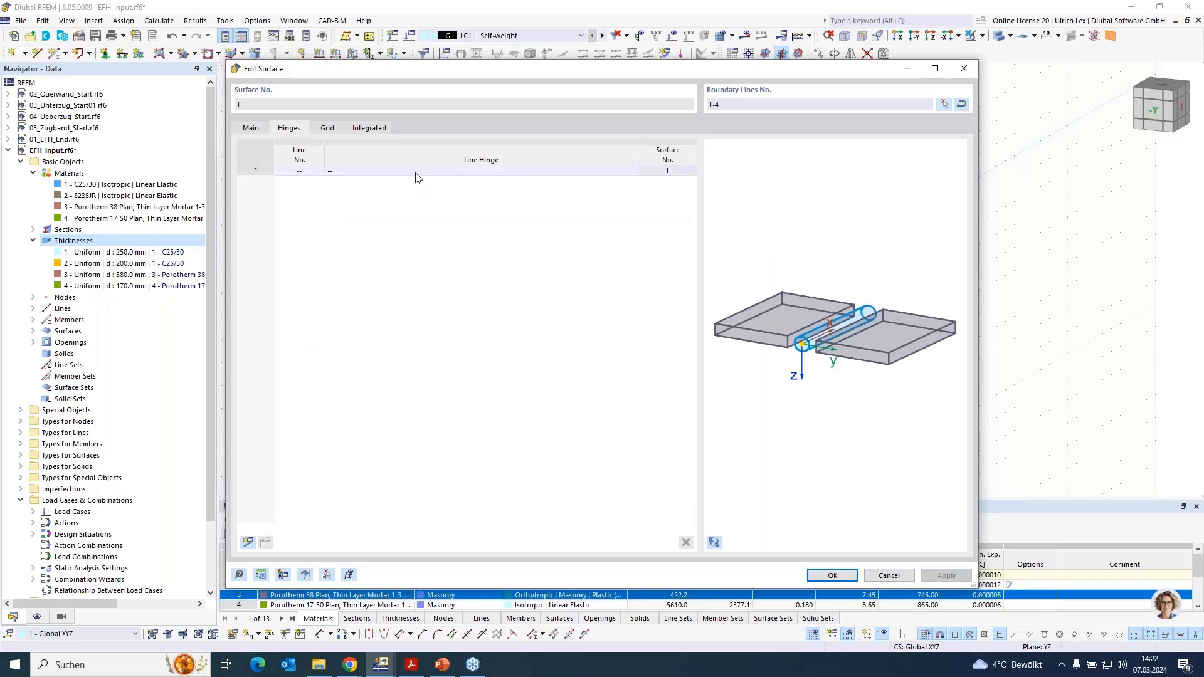
left_click(501, 172)
left_click(632, 172)
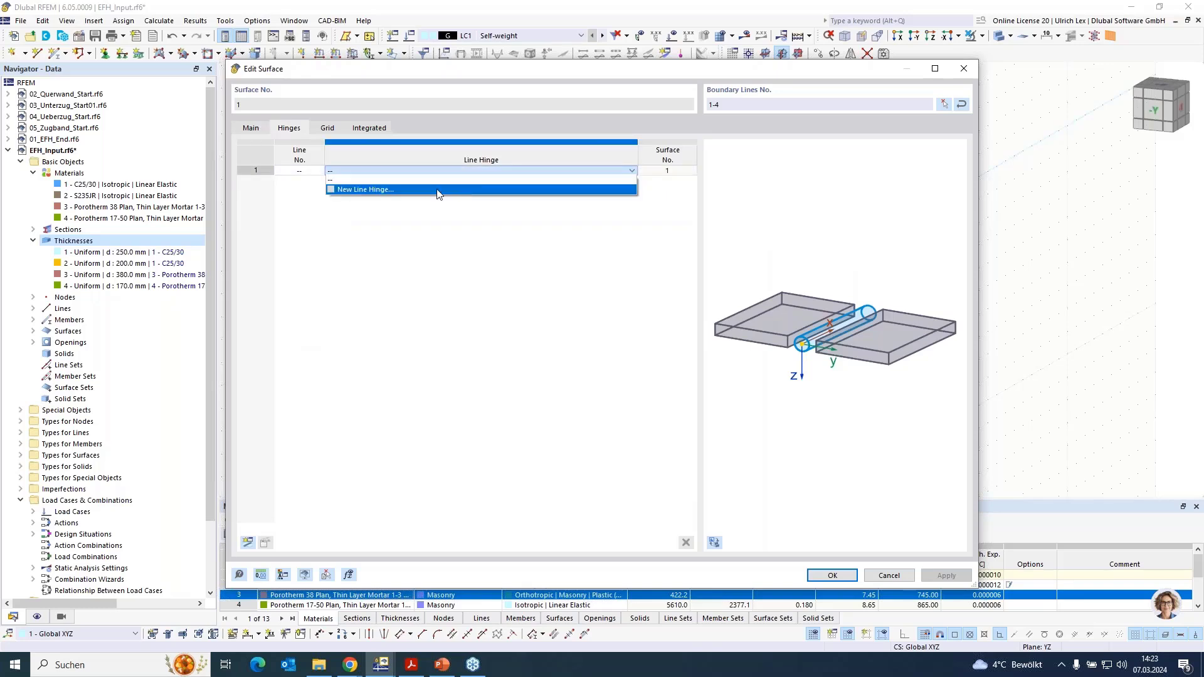
left_click(392, 196)
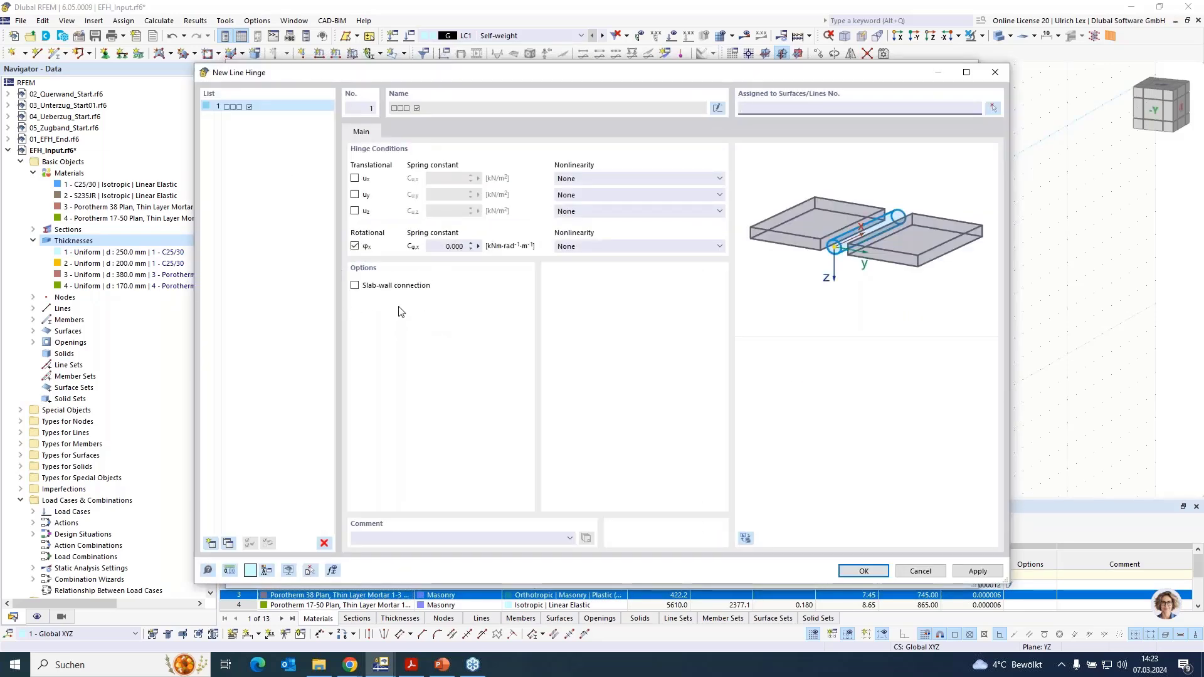
left_click(354, 286)
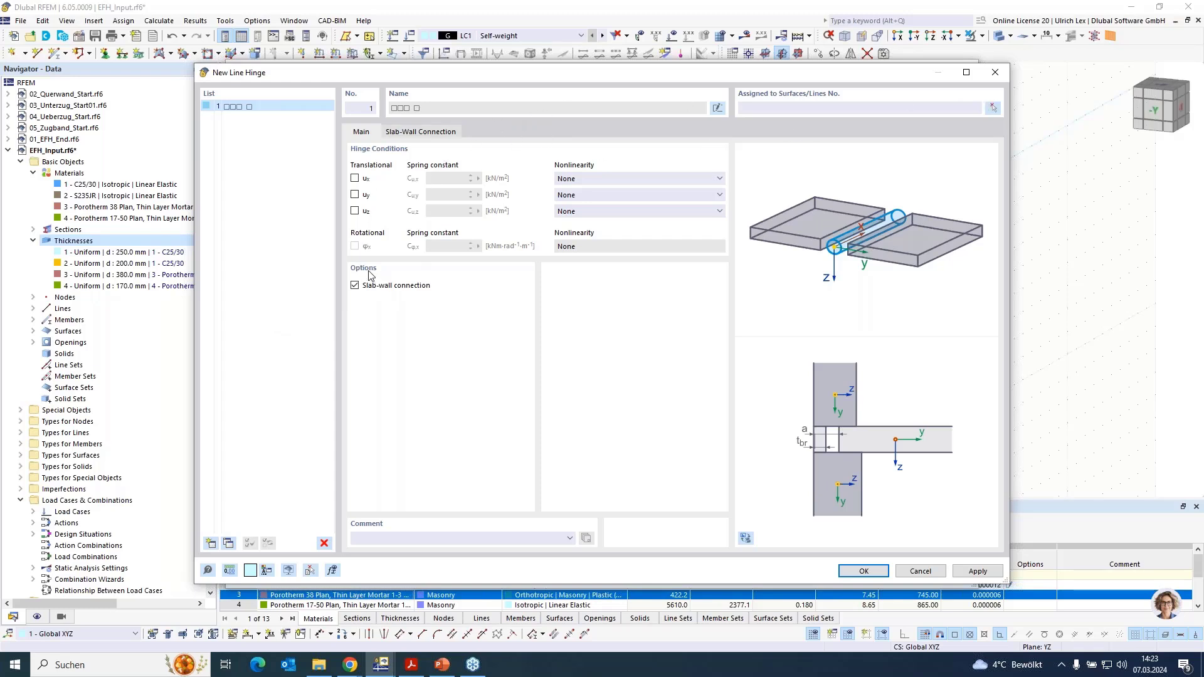
left_click(420, 132)
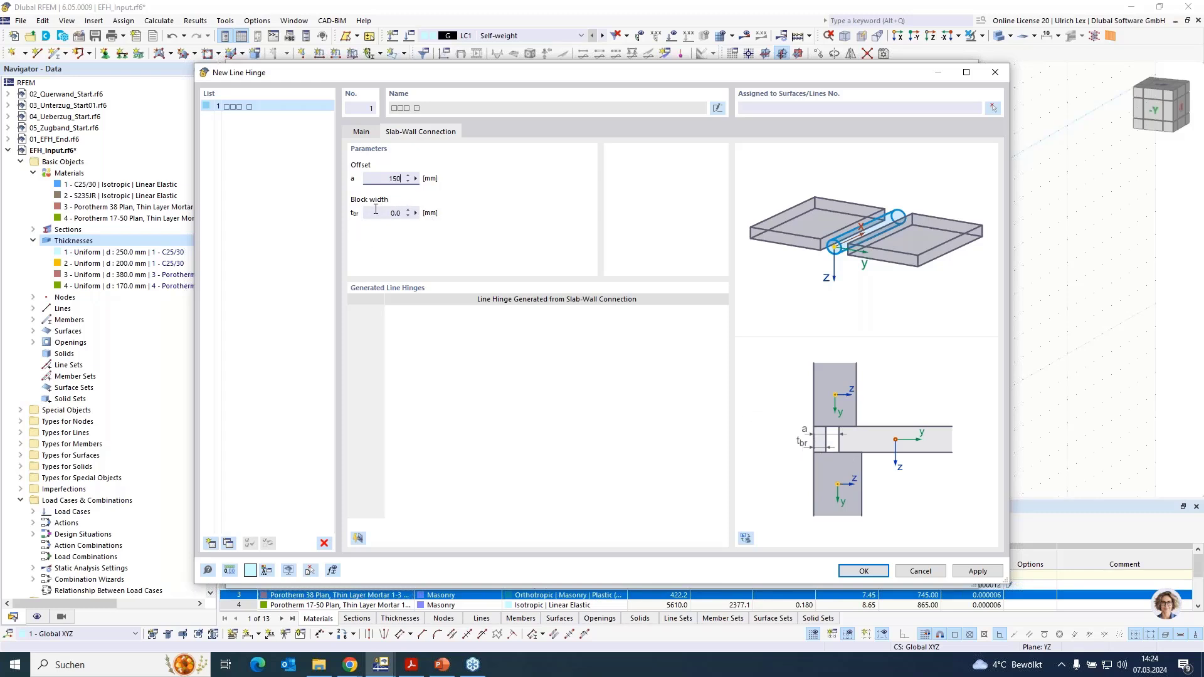
left_click(395, 213)
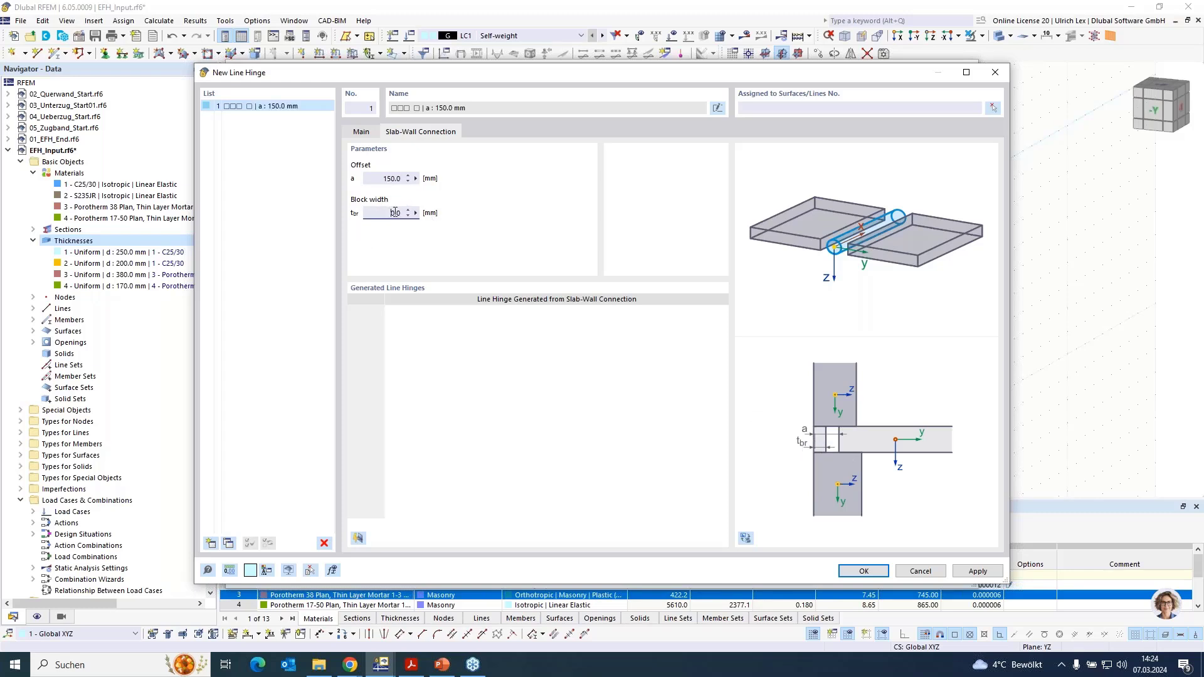
left_click(993, 108)
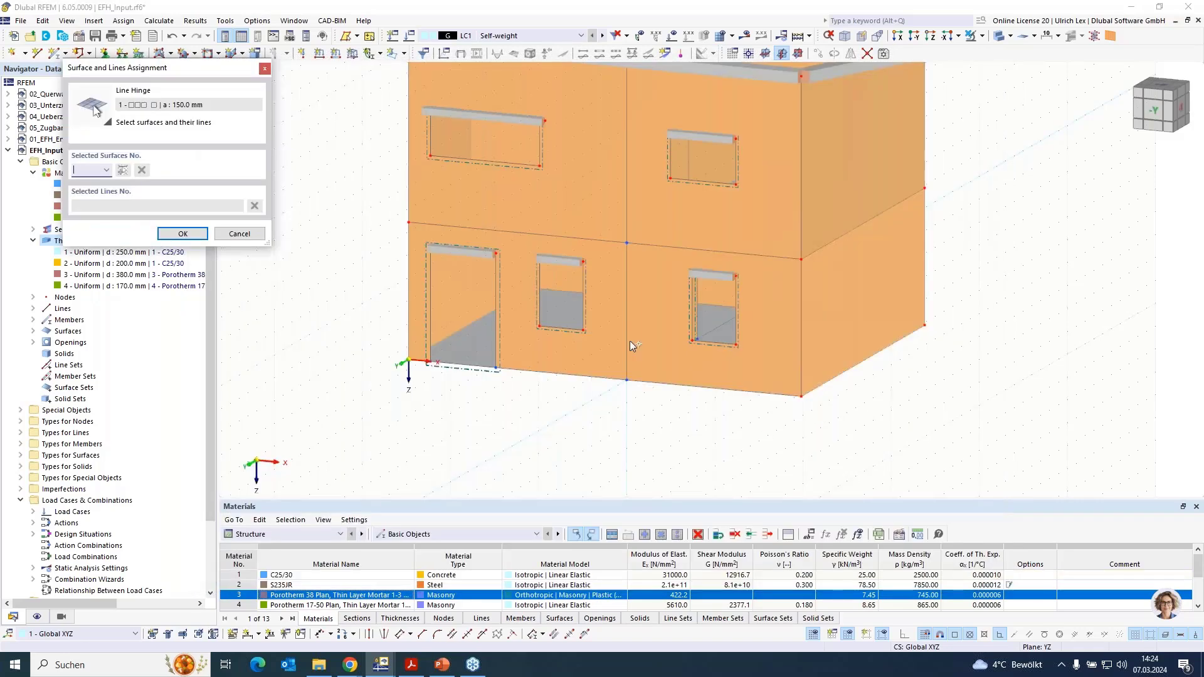
left_click(982, 37)
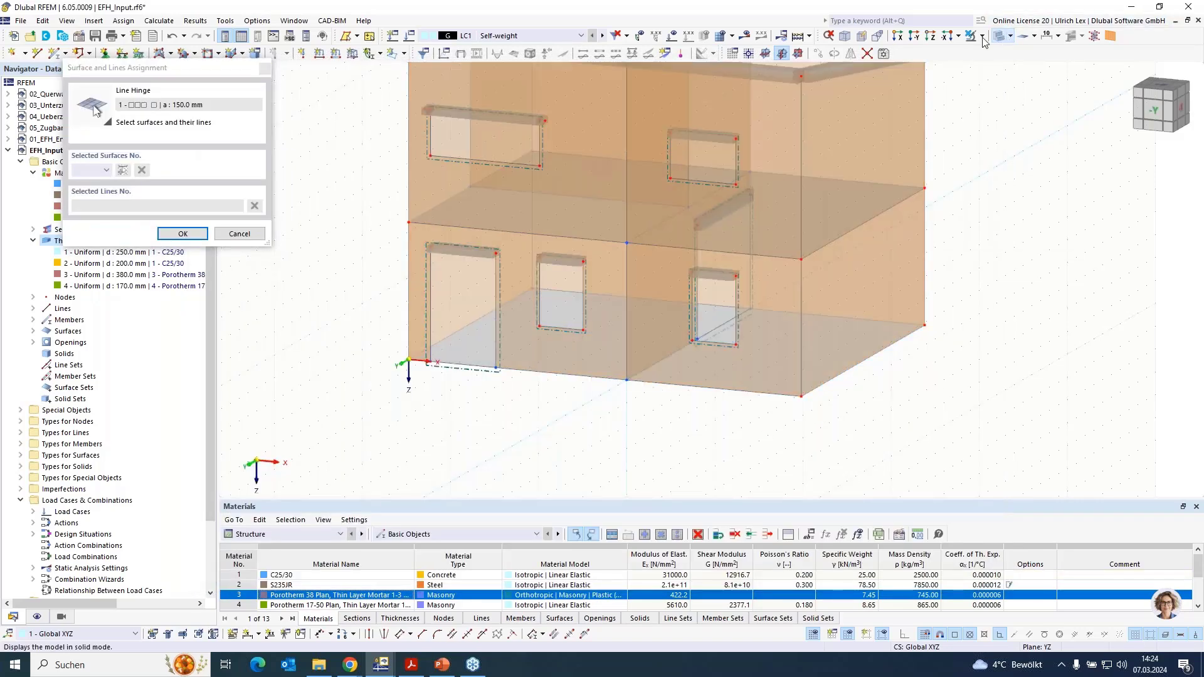
scroll(713, 463, "down", 1)
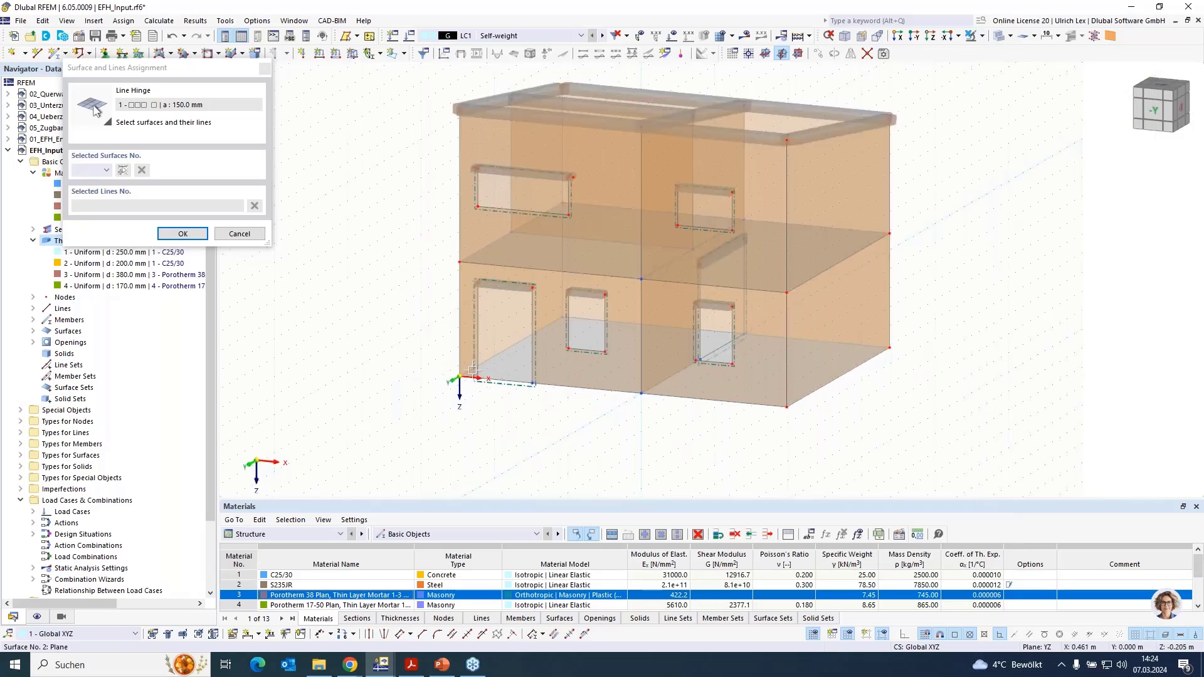
scroll(472, 370, "up", 2)
left_click(485, 360)
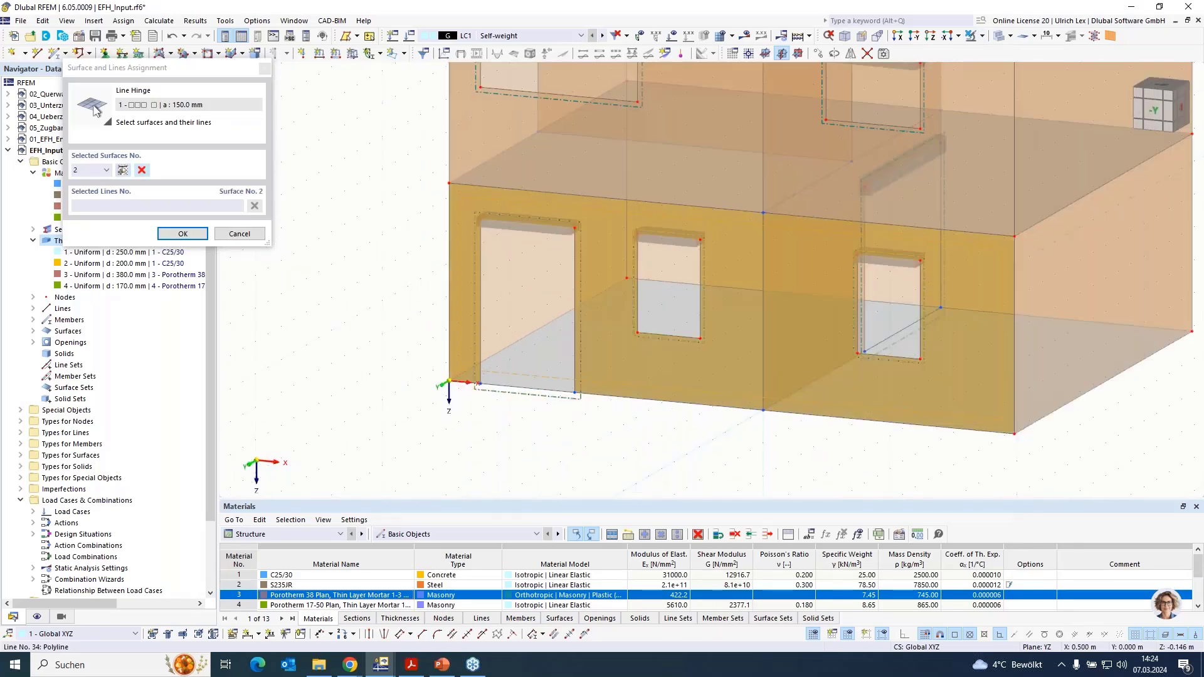
left_click(548, 358)
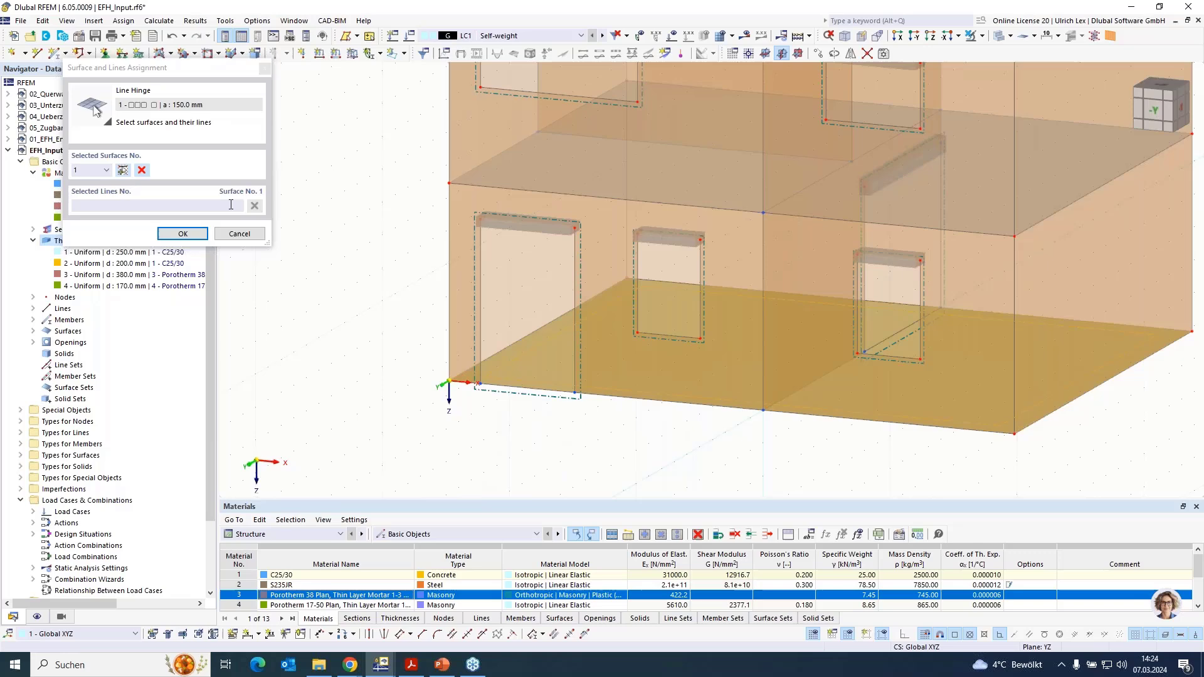
left_click(142, 170)
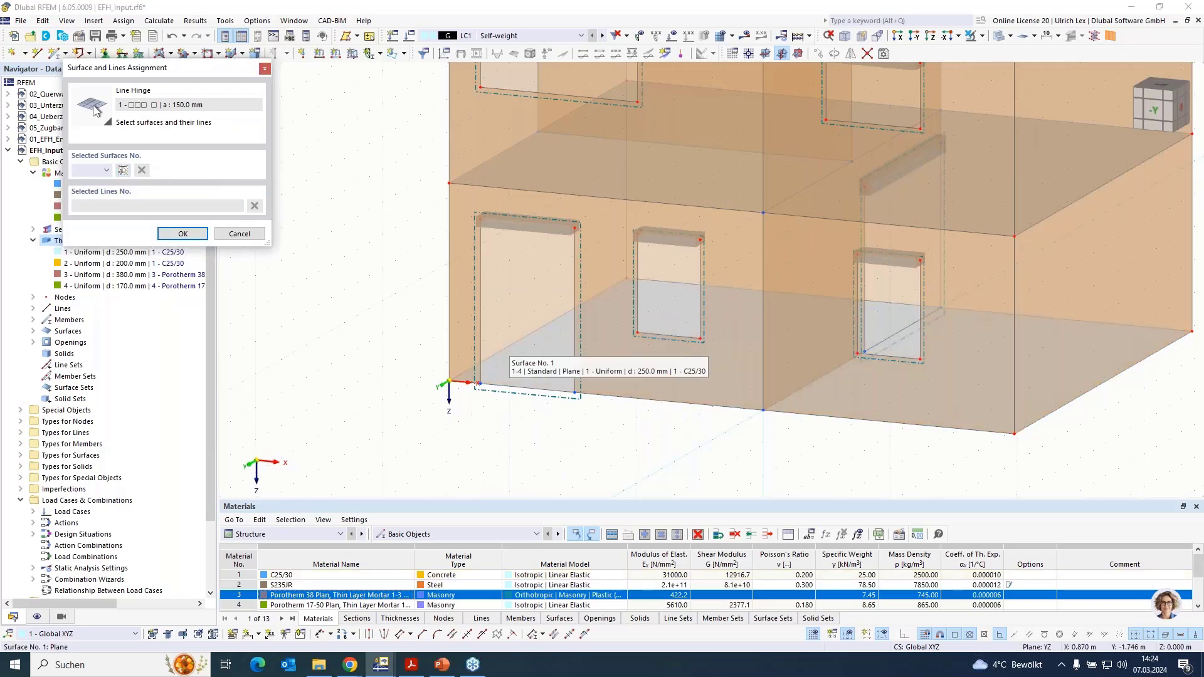
left_click(467, 386)
scroll(464, 387, "up", 5)
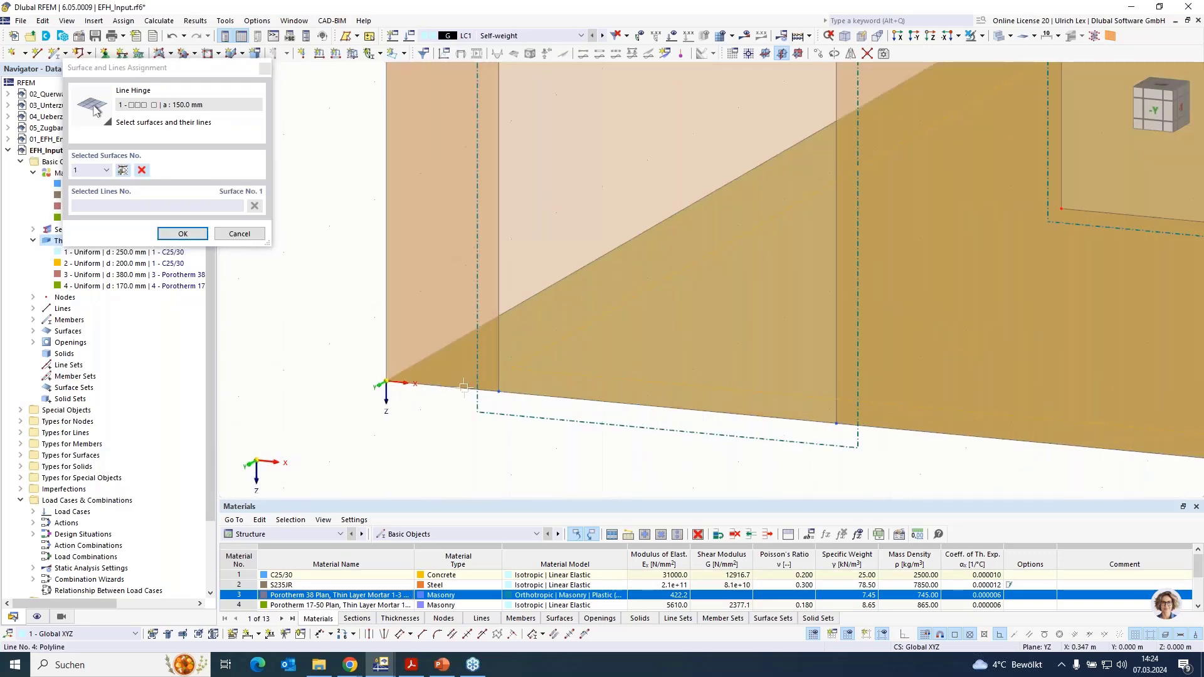
left_click(464, 387)
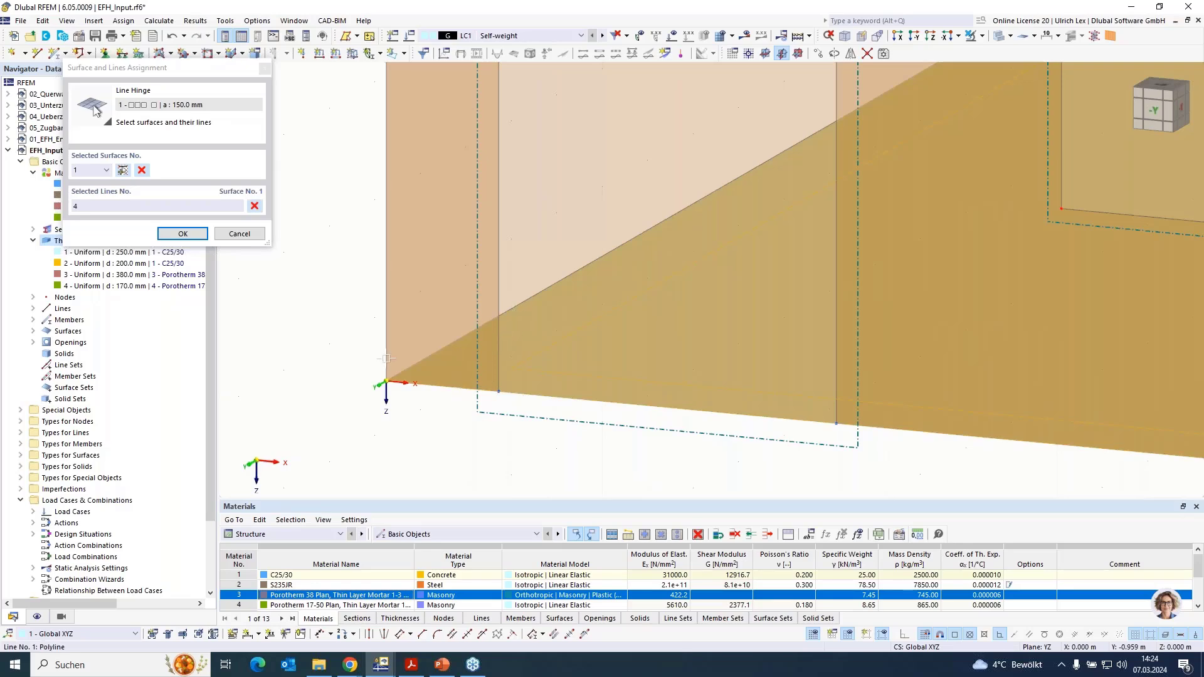
left_click(182, 234)
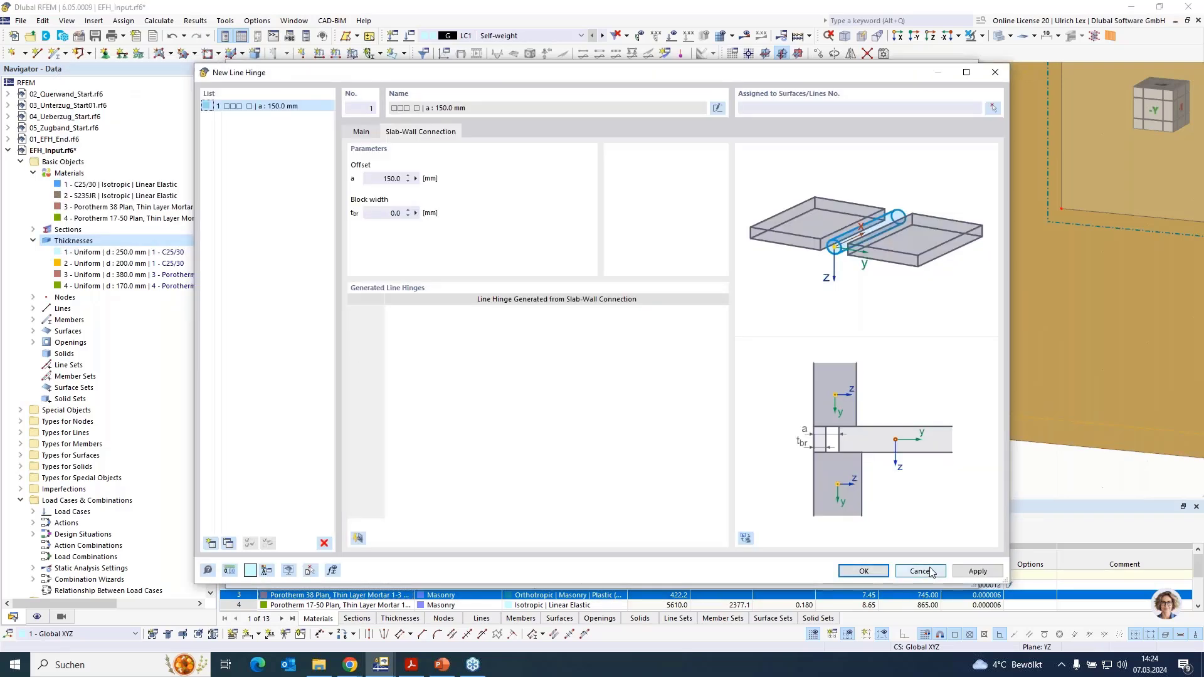
left_click(926, 573)
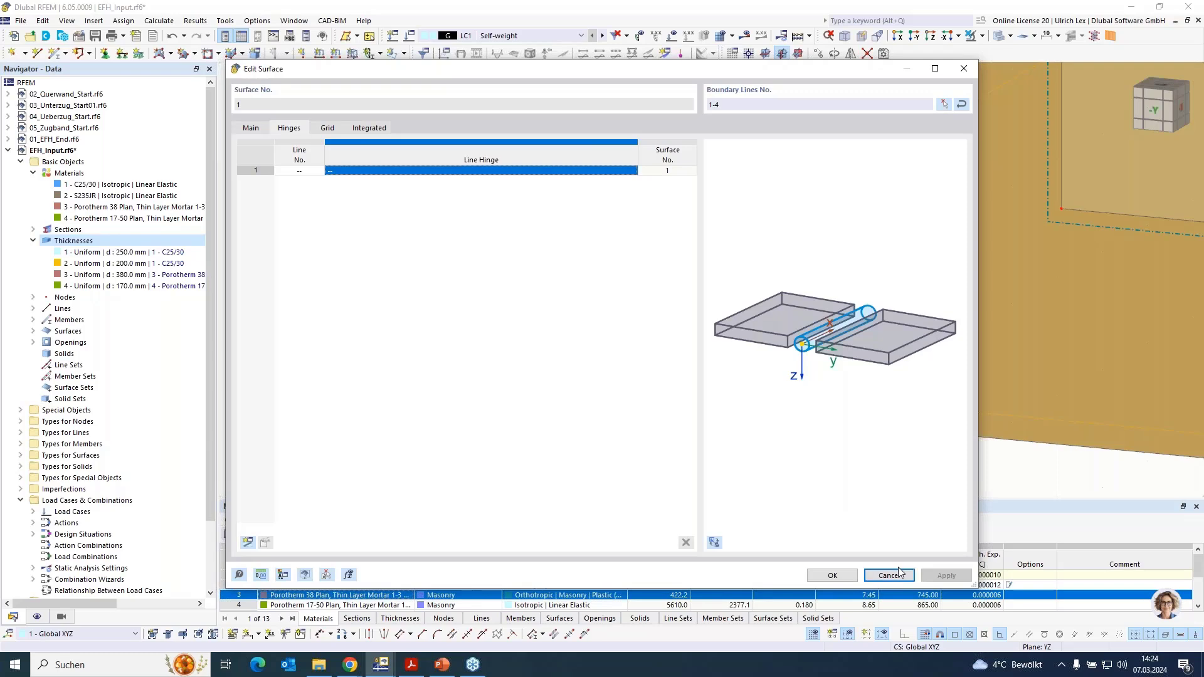
left_click(897, 567)
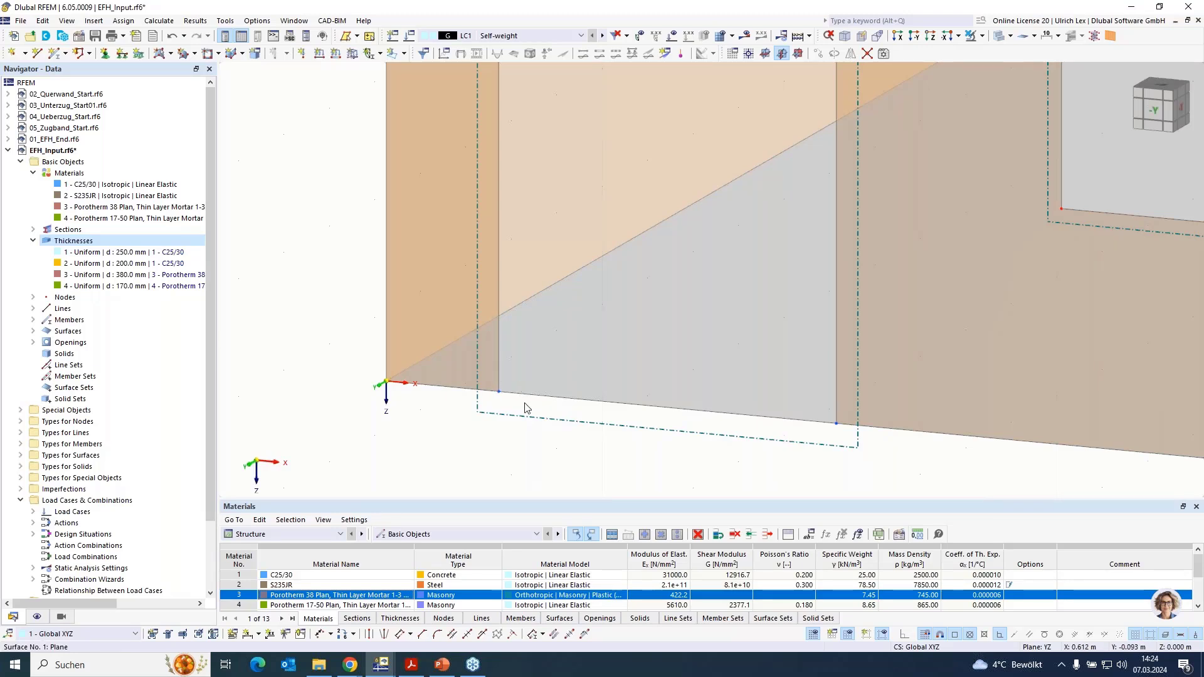
- Select the whole house model and connect its overlapping lines, splitting the ground slab's edge lines at the door opening and cross wall
left_click(552, 398)
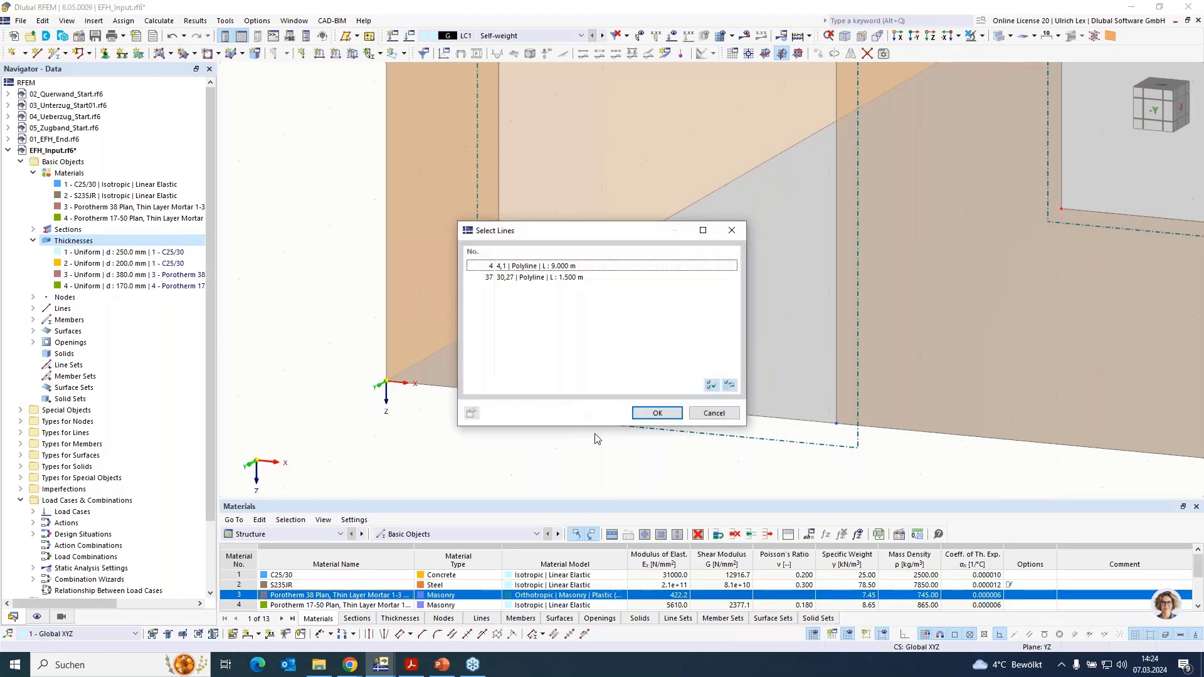
left_click(731, 413)
scroll(438, 404, "down", 12)
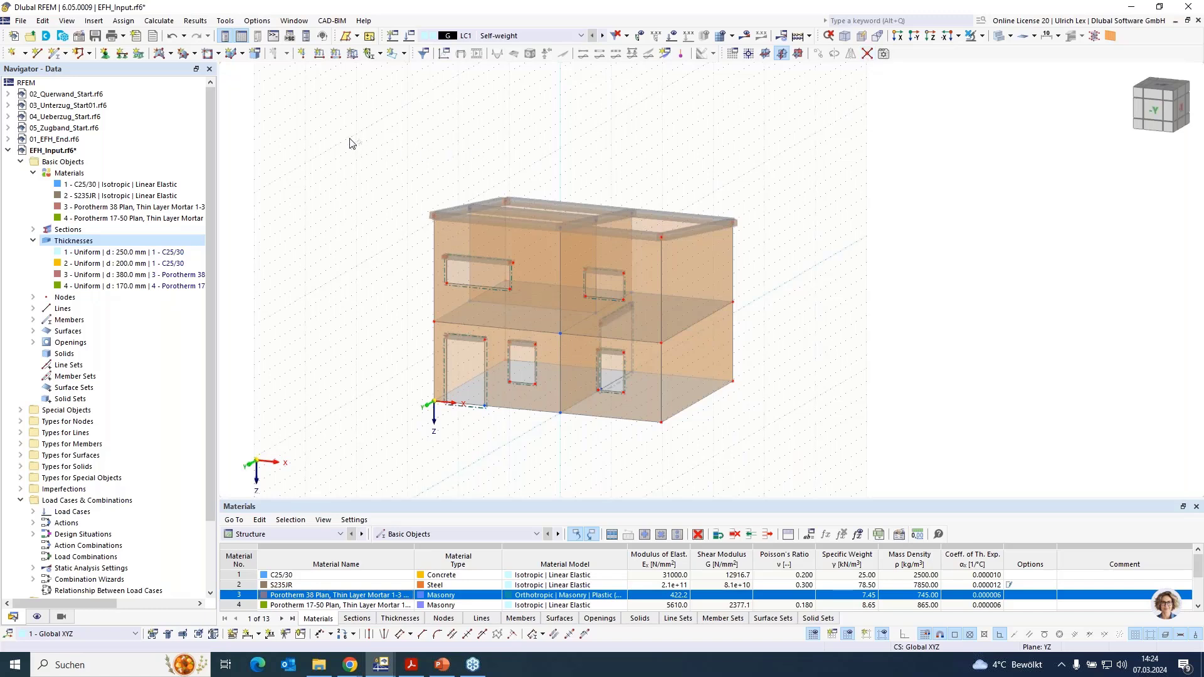
left_click_drag(349, 144, 828, 477)
scroll(389, 422, "up", 5)
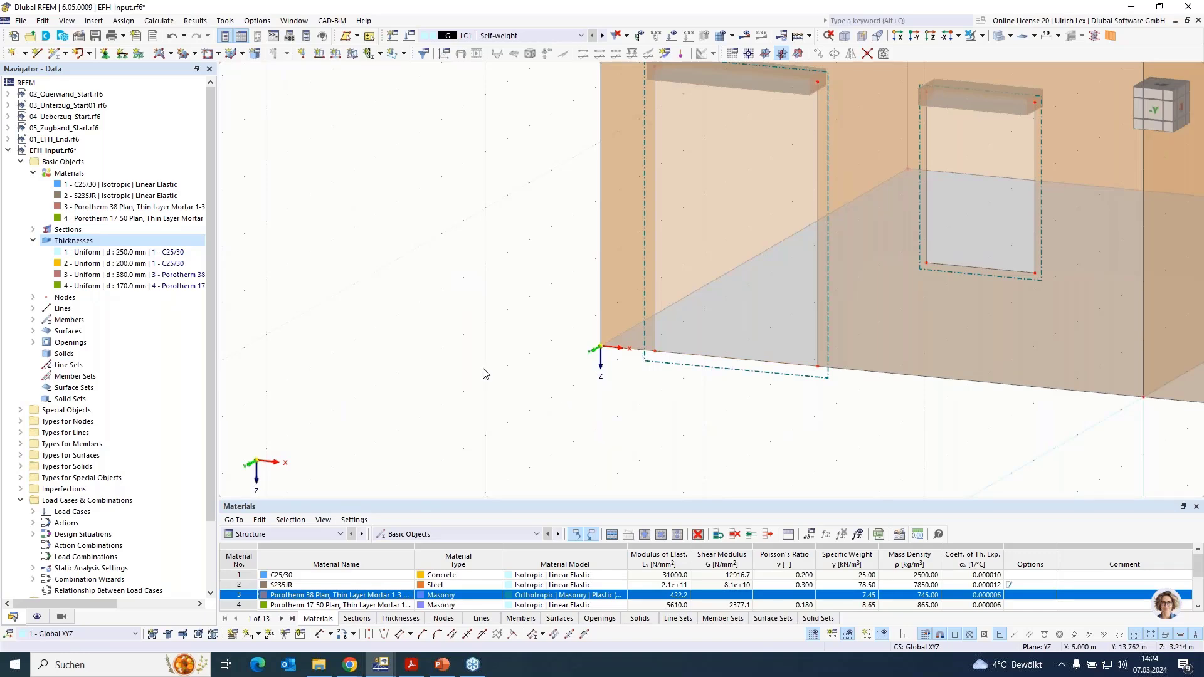
scroll(402, 408, "down", 4)
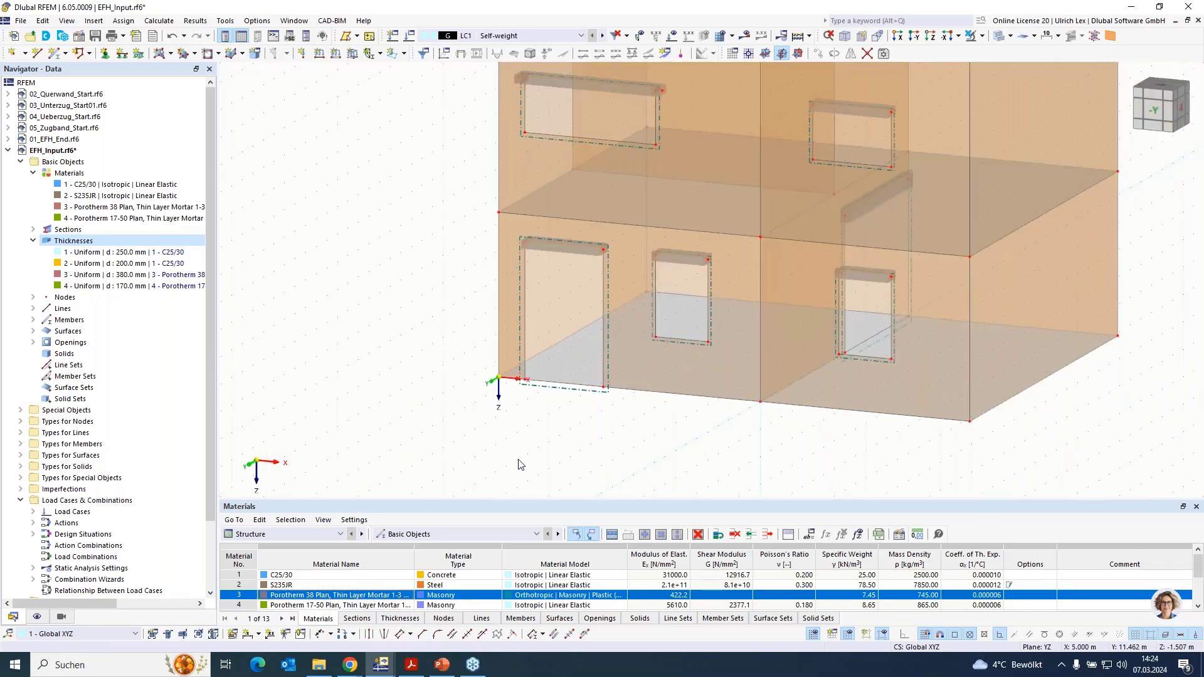
- Activate hinges for the ground slab, surface 1, and start a new line hinge for it
double_click(574, 366)
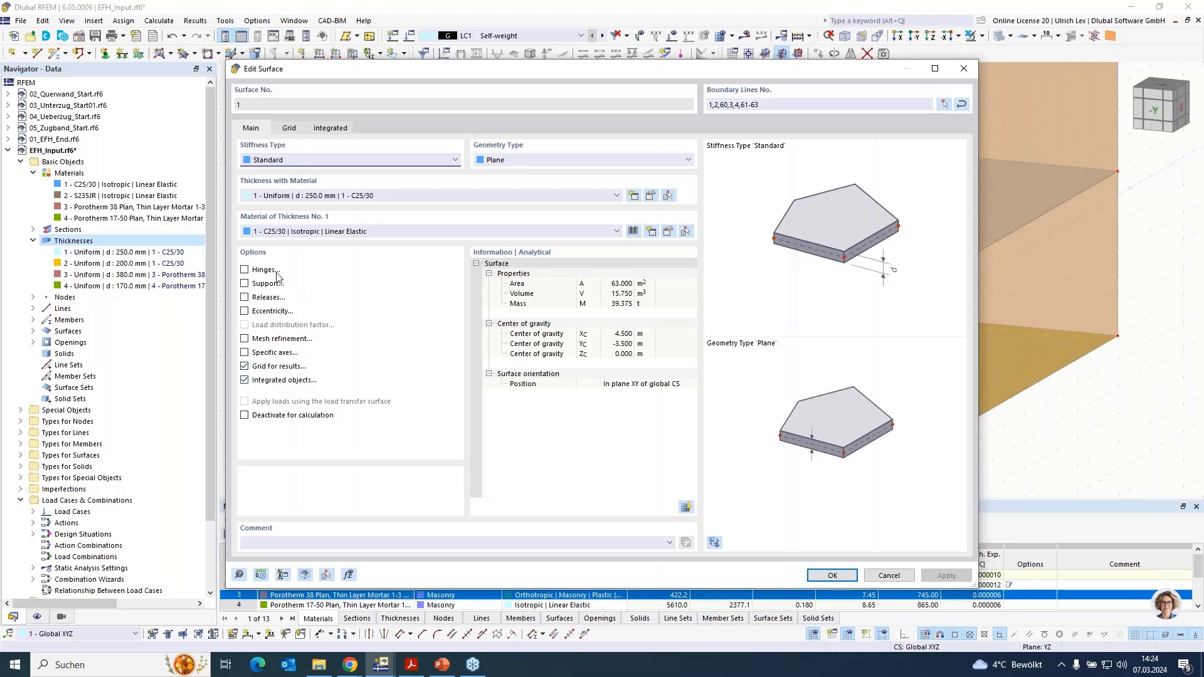
left_click(245, 270)
left_click(300, 127)
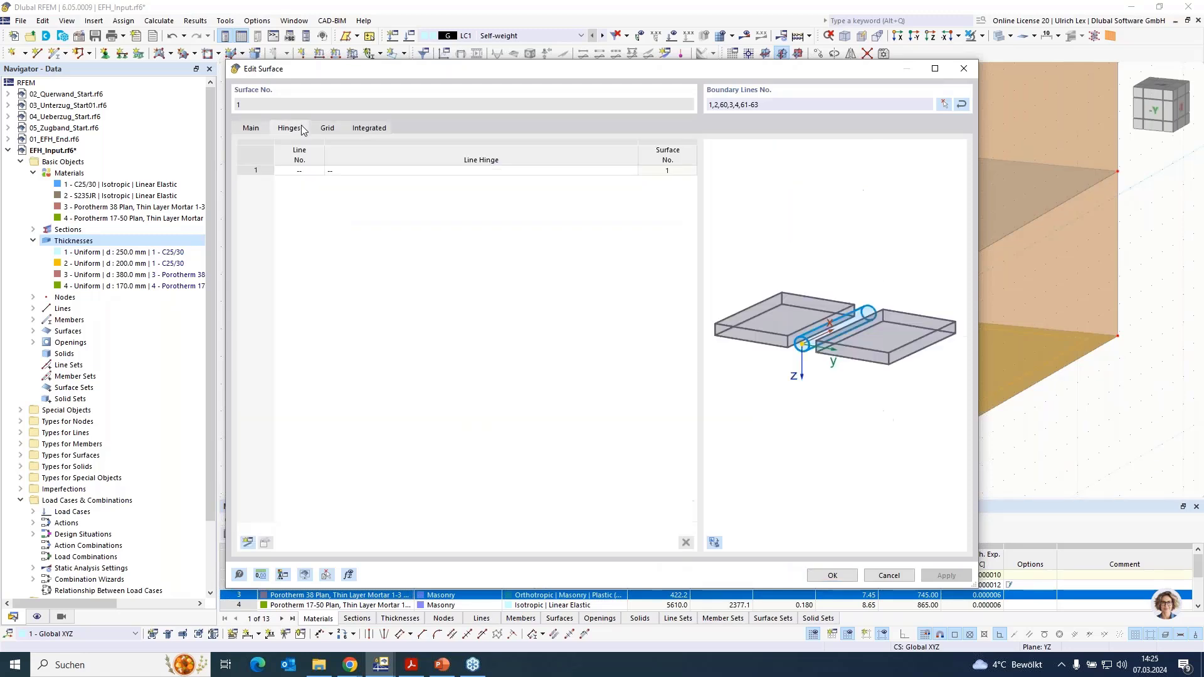
left_click(377, 170)
left_click(561, 170)
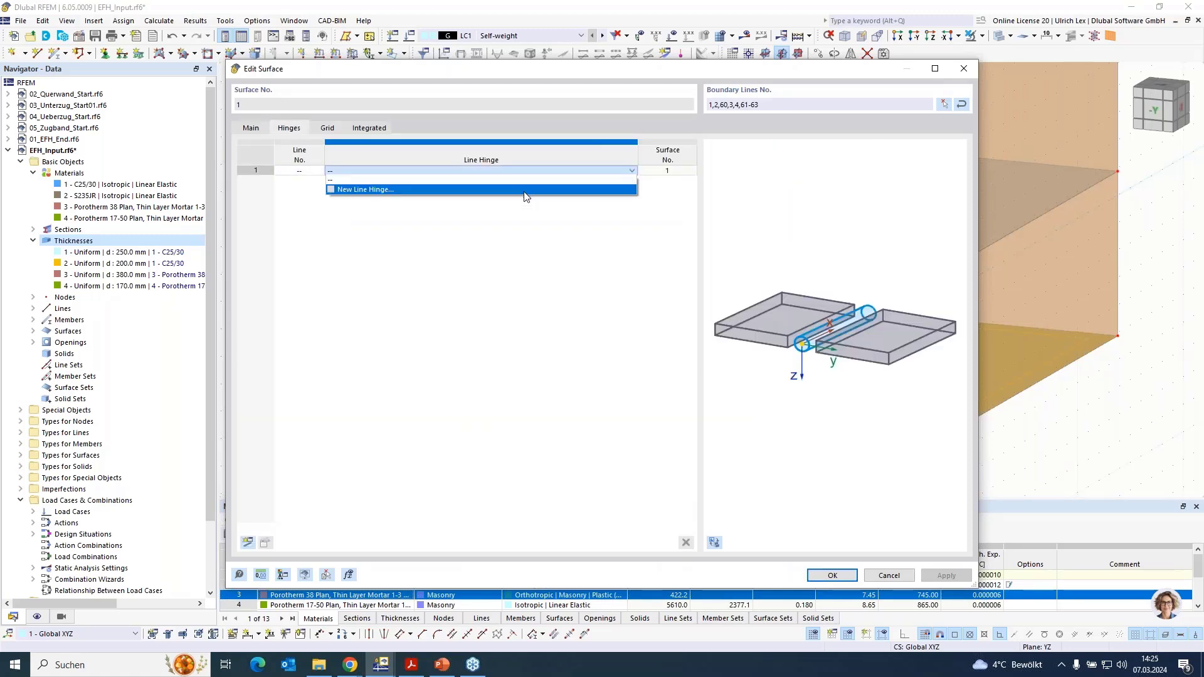
left_click(525, 189)
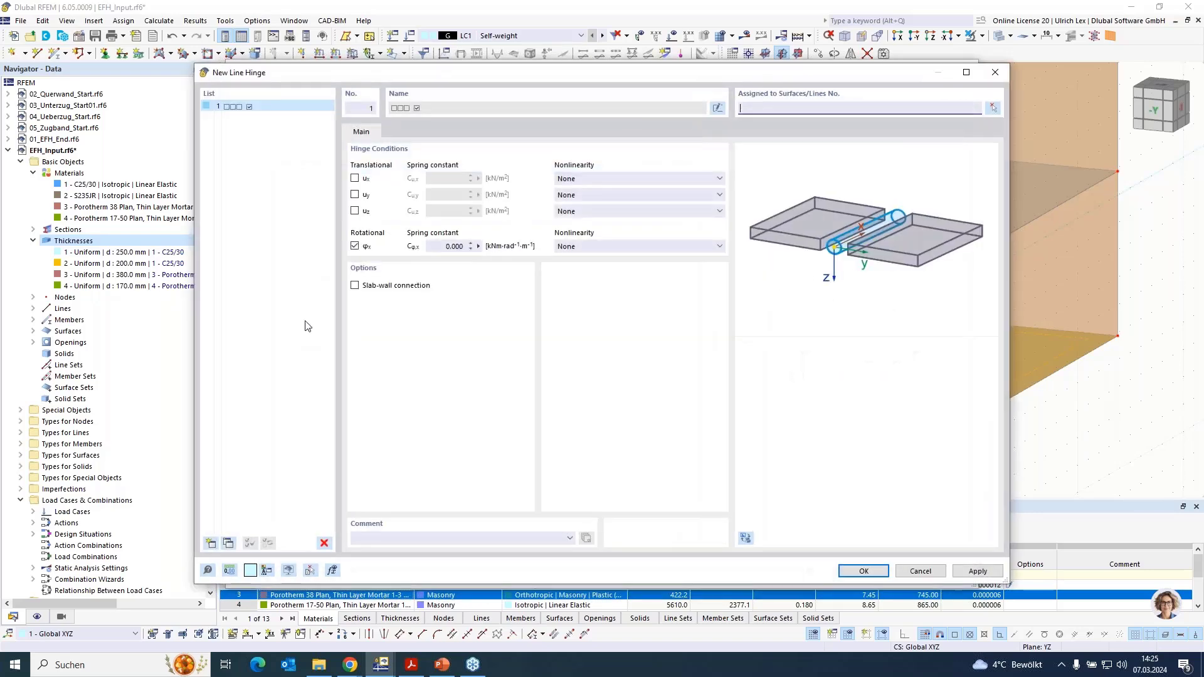
- Enable the slab-wall connection for the new line hinge and set its offset a to 150 mm
left_click(355, 286)
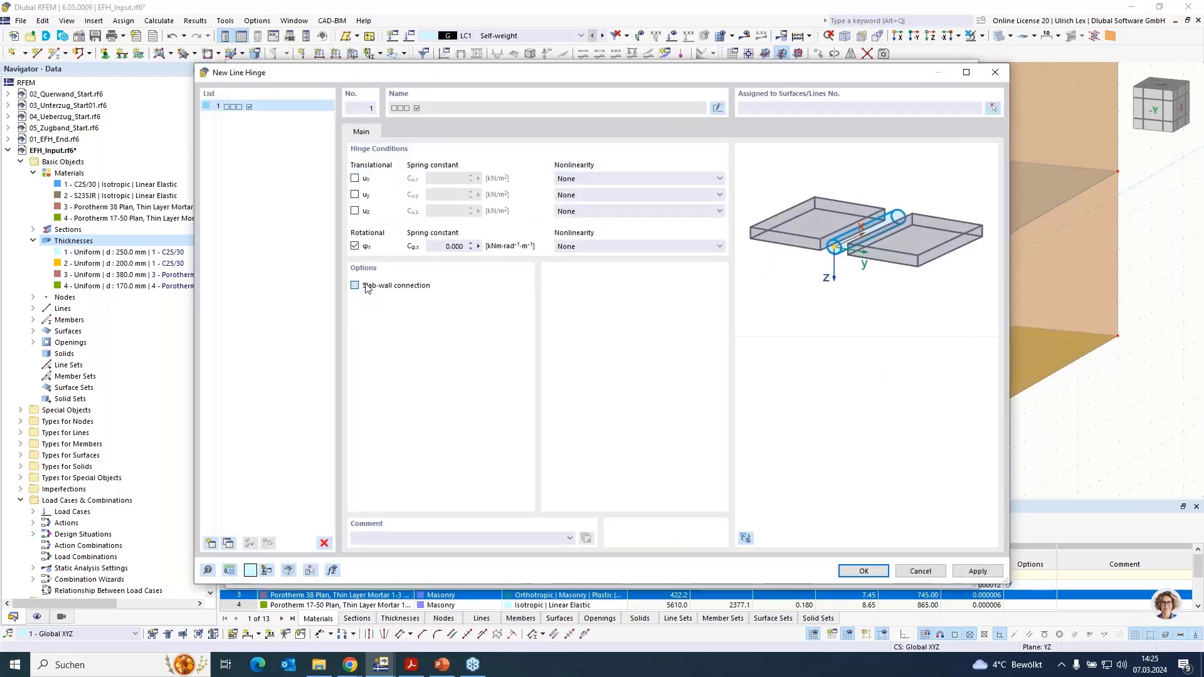
left_click(429, 132)
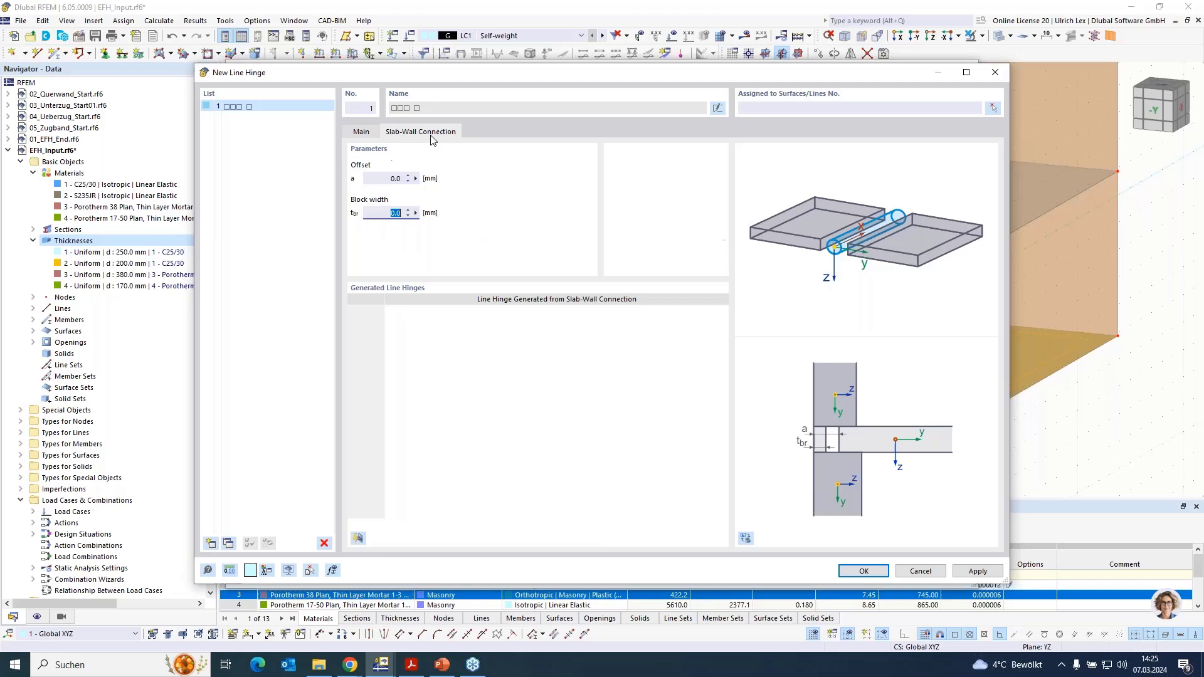
left_click(385, 178)
- Assign the line hinge to lines 1-4, 60, 61 and 63 of surface 1, leaving out the slab edge under the door
left_click(993, 110)
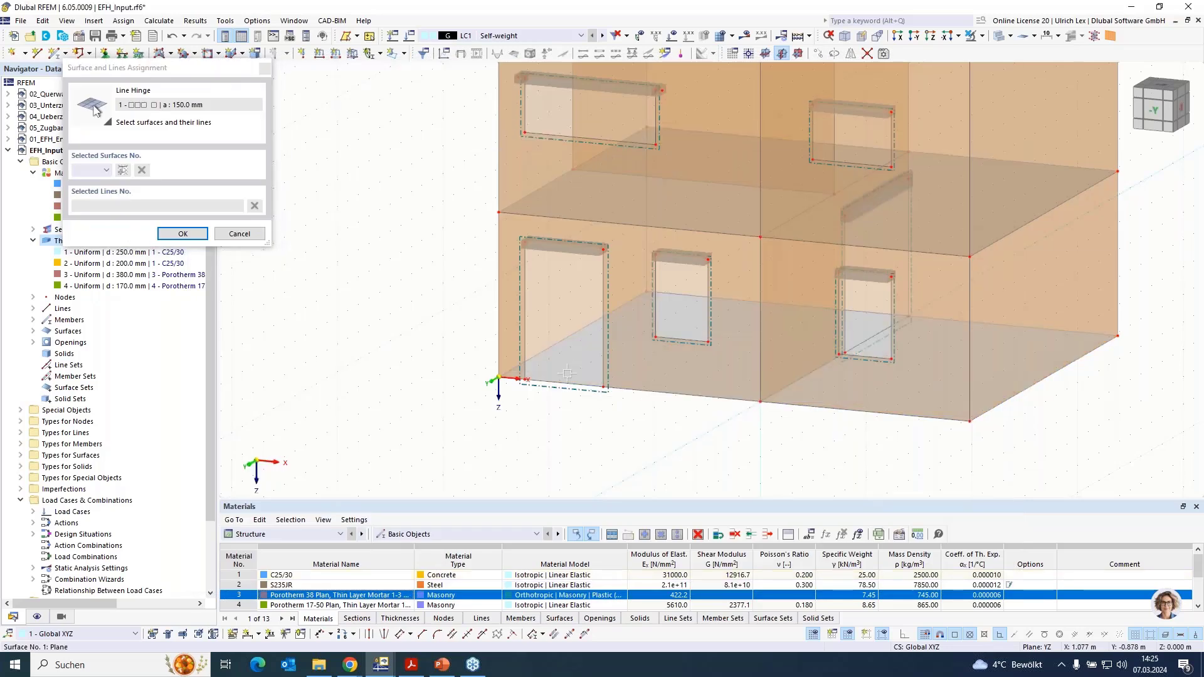
scroll(521, 381, "up", 5)
left_click(497, 375)
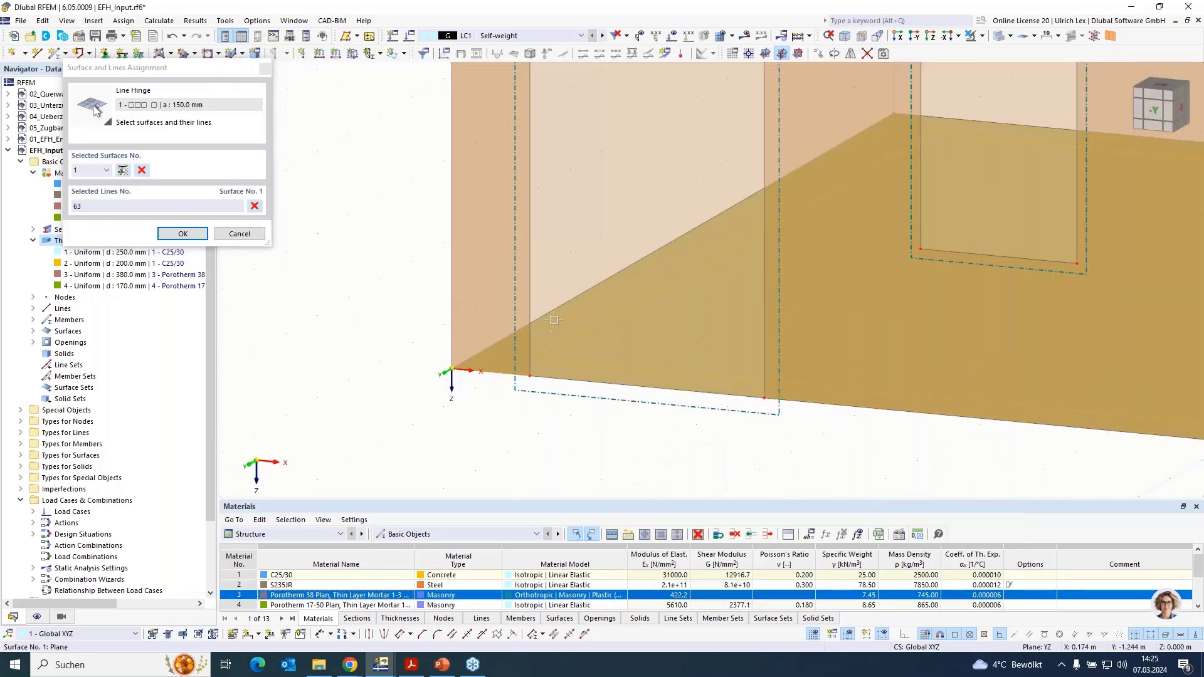
left_click(992, 123)
left_click(992, 124)
scroll(992, 124, "down", 5)
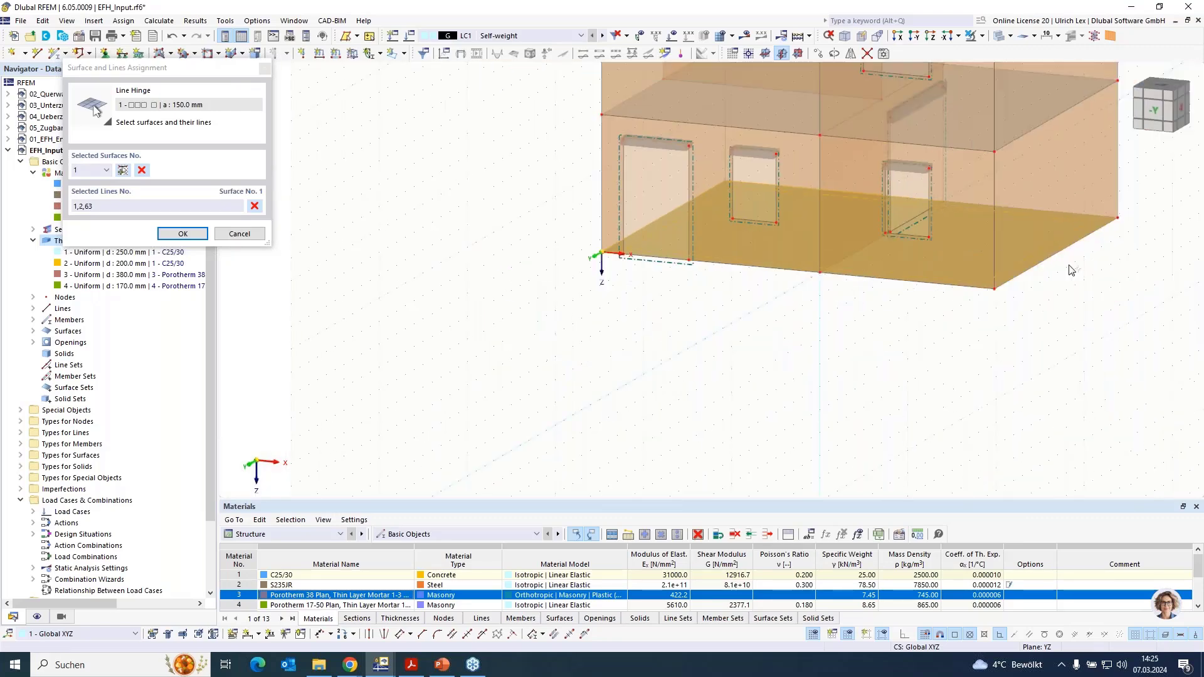
scroll(1091, 226, "up", 3)
left_click(1088, 207)
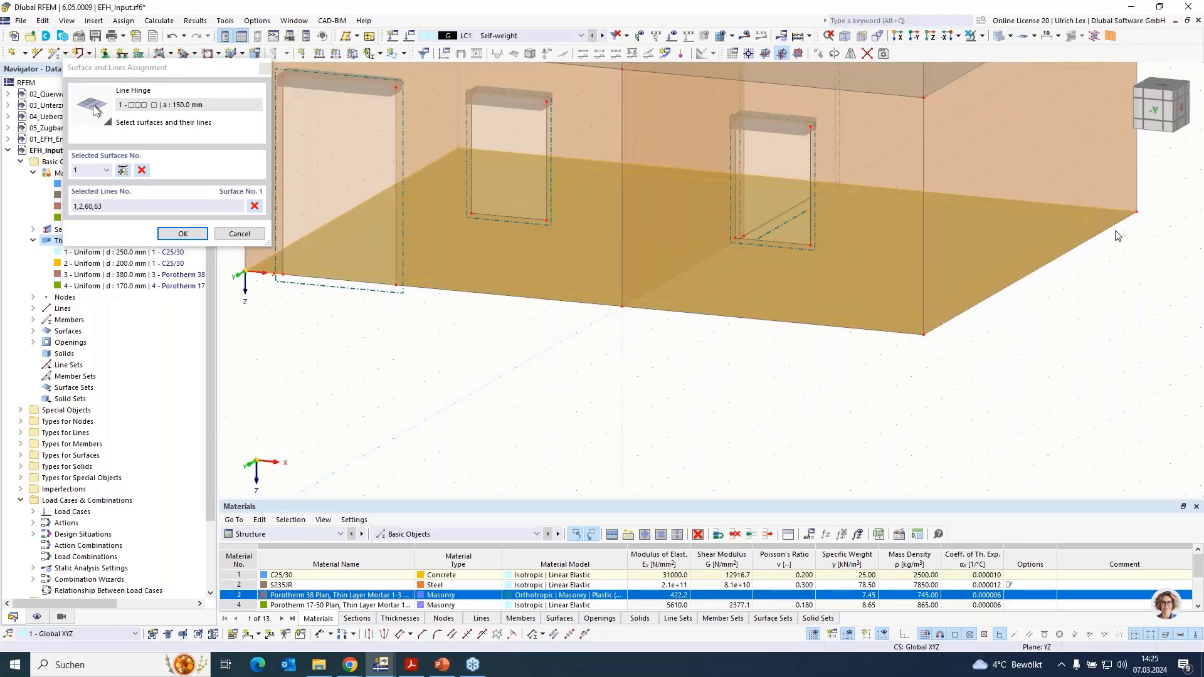
left_click(1101, 231)
left_click(784, 321)
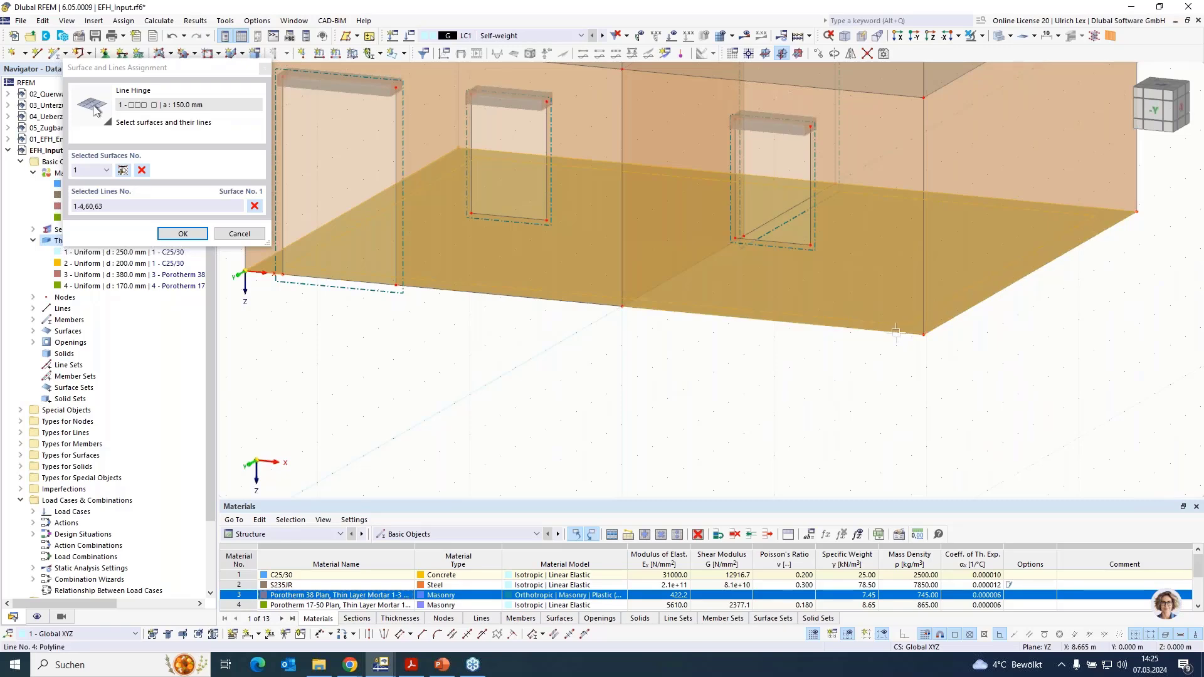
left_click(556, 300)
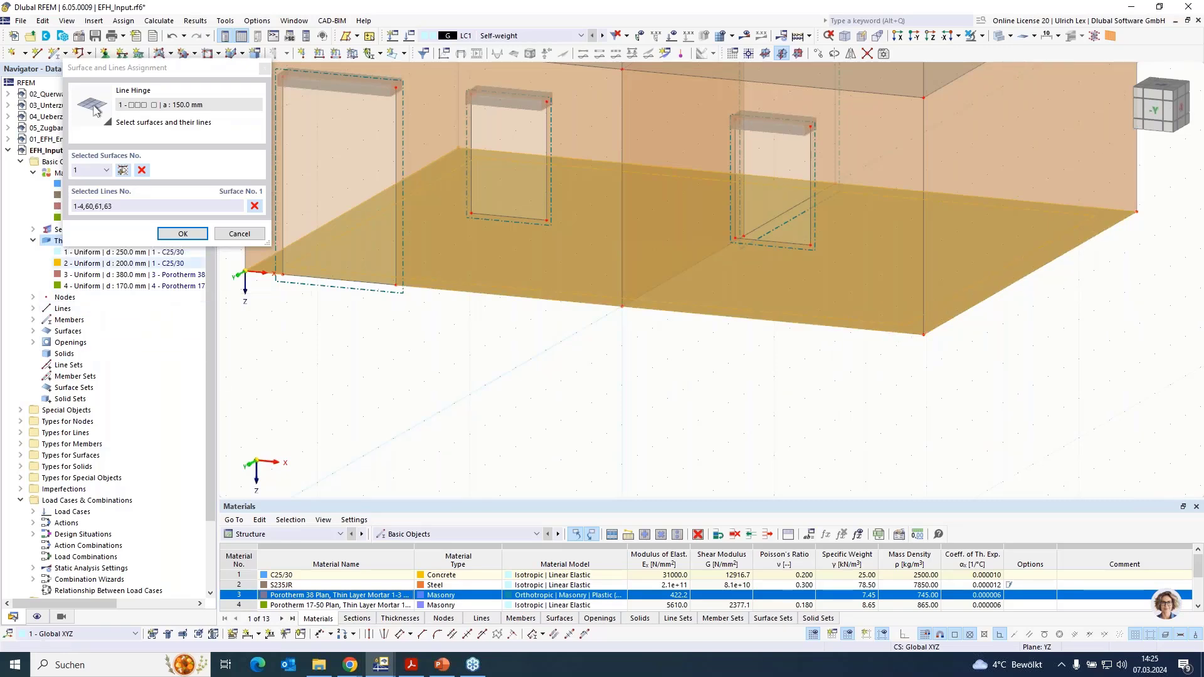
left_click(187, 236)
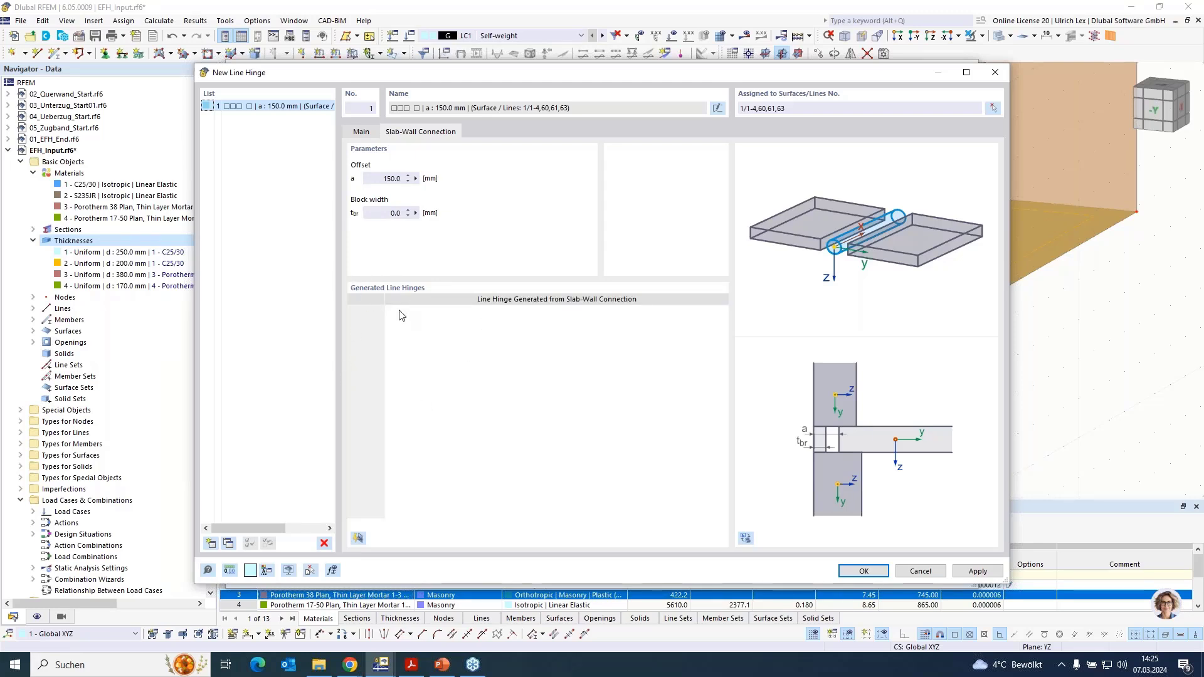
- Generate the line hinges for the walls attached to the ground slab and apply them with the surface changes
left_click(359, 540)
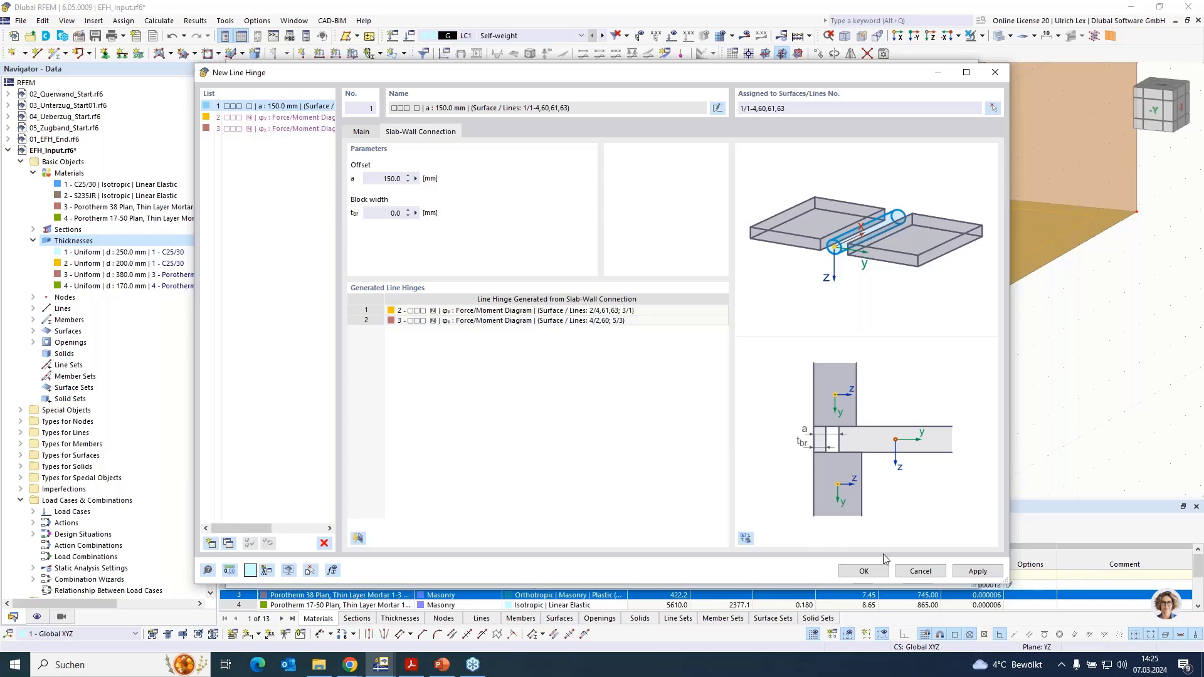
left_click(873, 570)
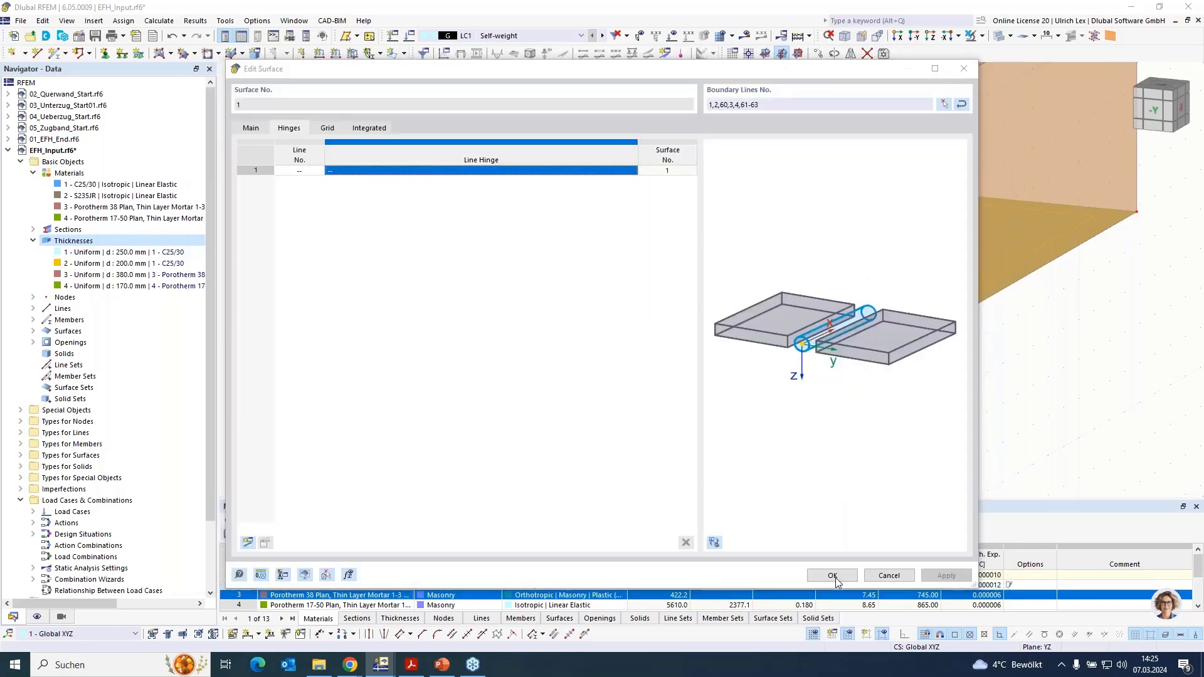
left_click(834, 575)
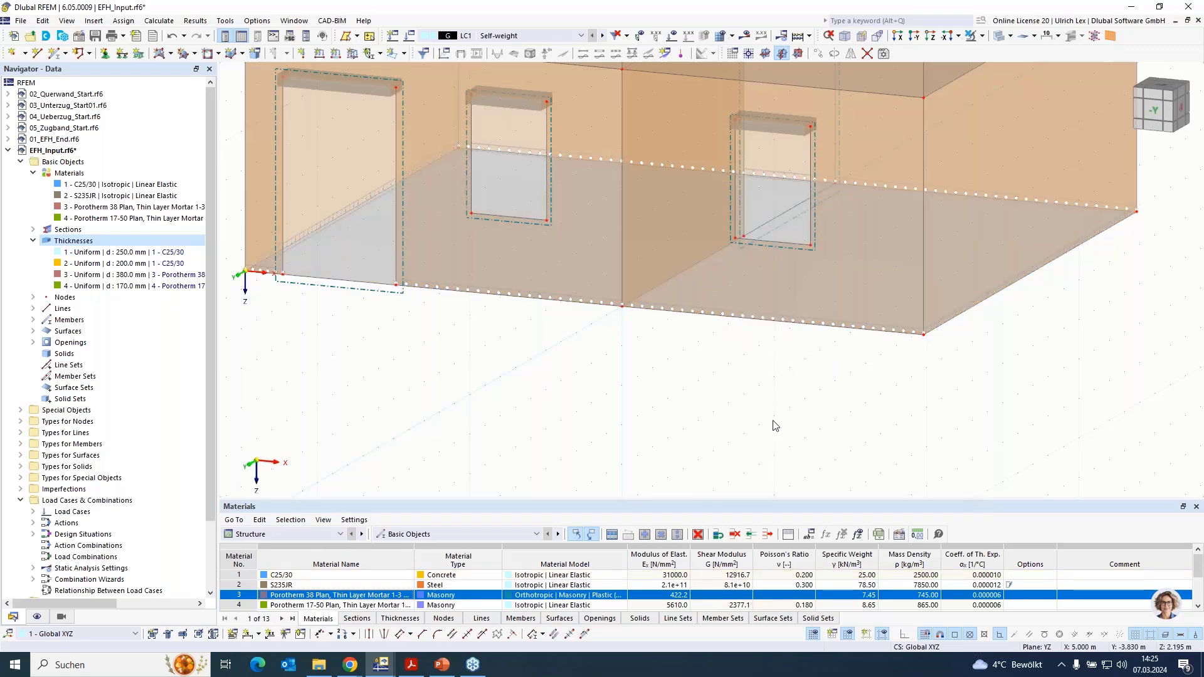
- Inspect the generated slab-wall line hinges along the ground slab edges near the door corner
scroll(478, 344, "down", 2)
scroll(478, 344, "up", 8)
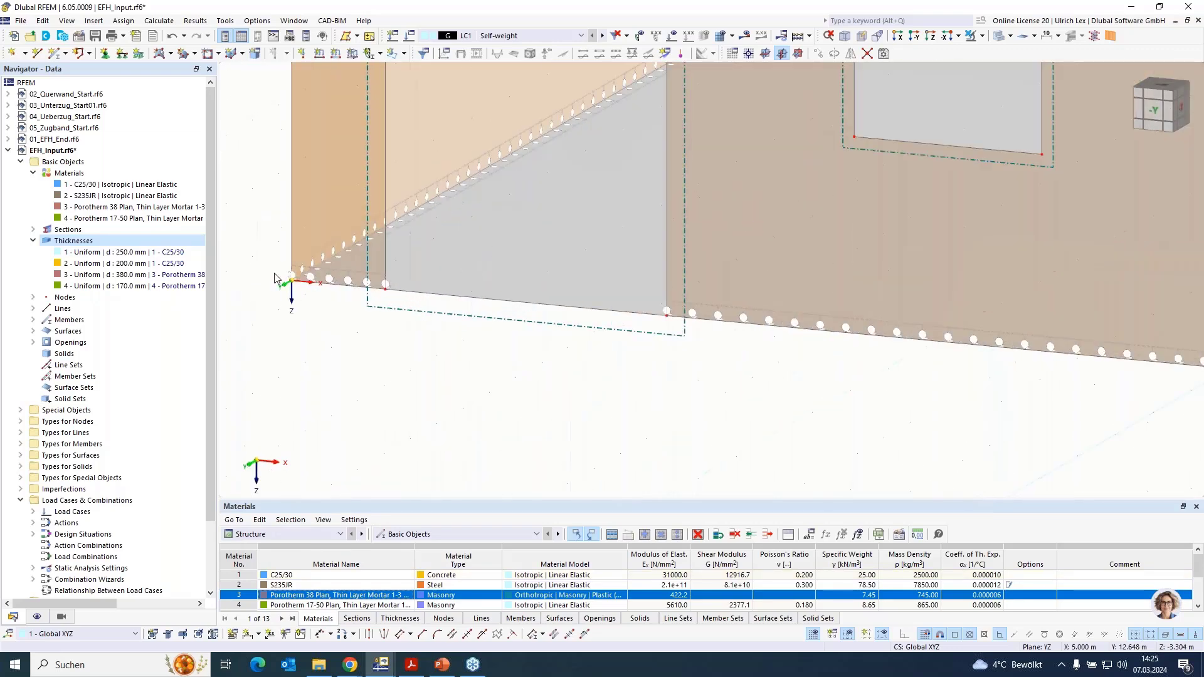
scroll(275, 278, "up", 2)
left_click(442, 179)
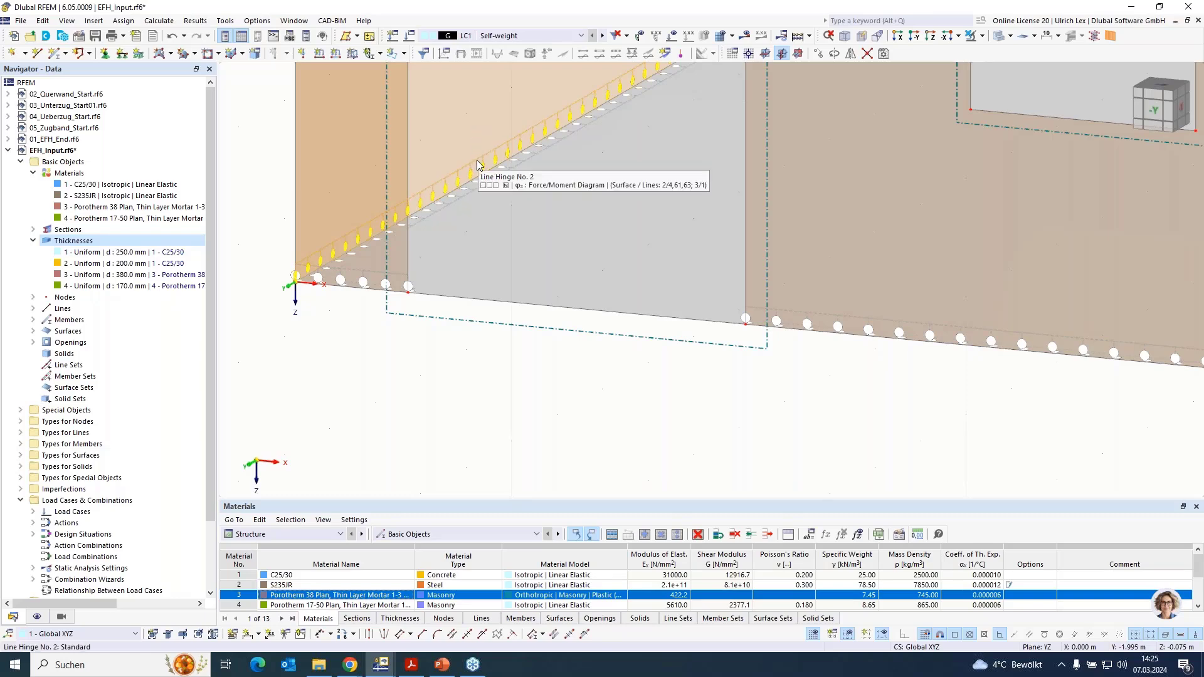
- Review the force/moment diagram of the generated line hinge along the ground slab edge
double_click(477, 165)
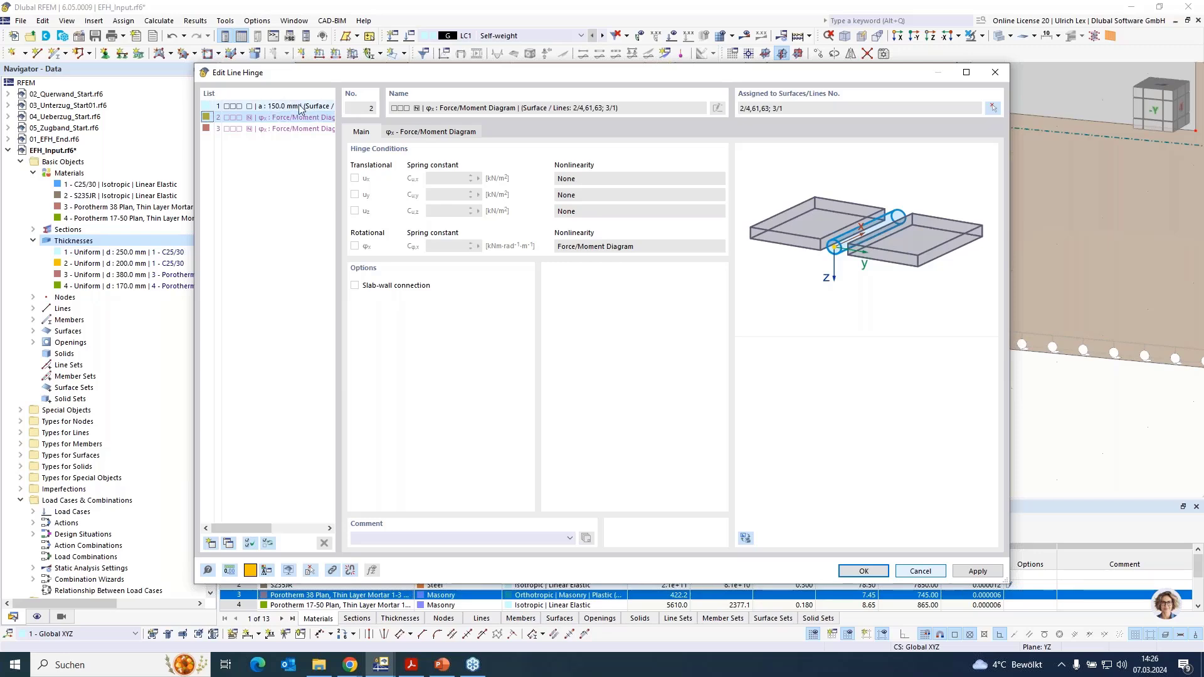
left_click(433, 131)
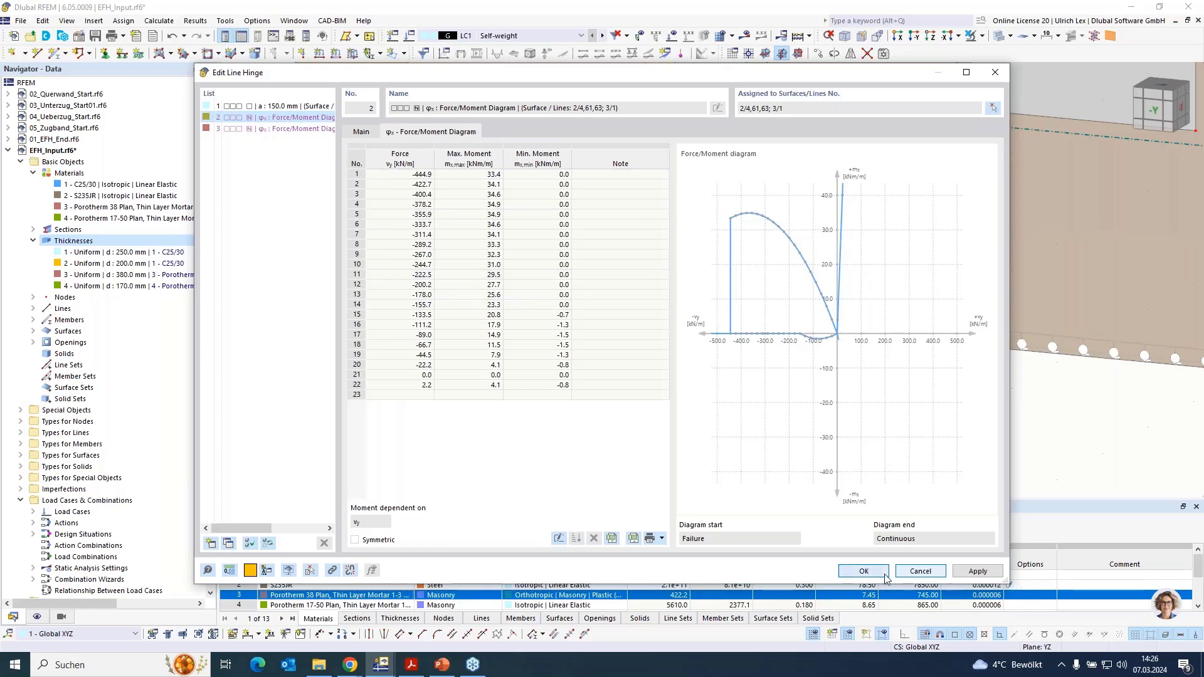
left_click(863, 571)
- Enable line hinges for the intermediate floor slab, surface 6, and open its hinge assignments
scroll(556, 408, "down", 5)
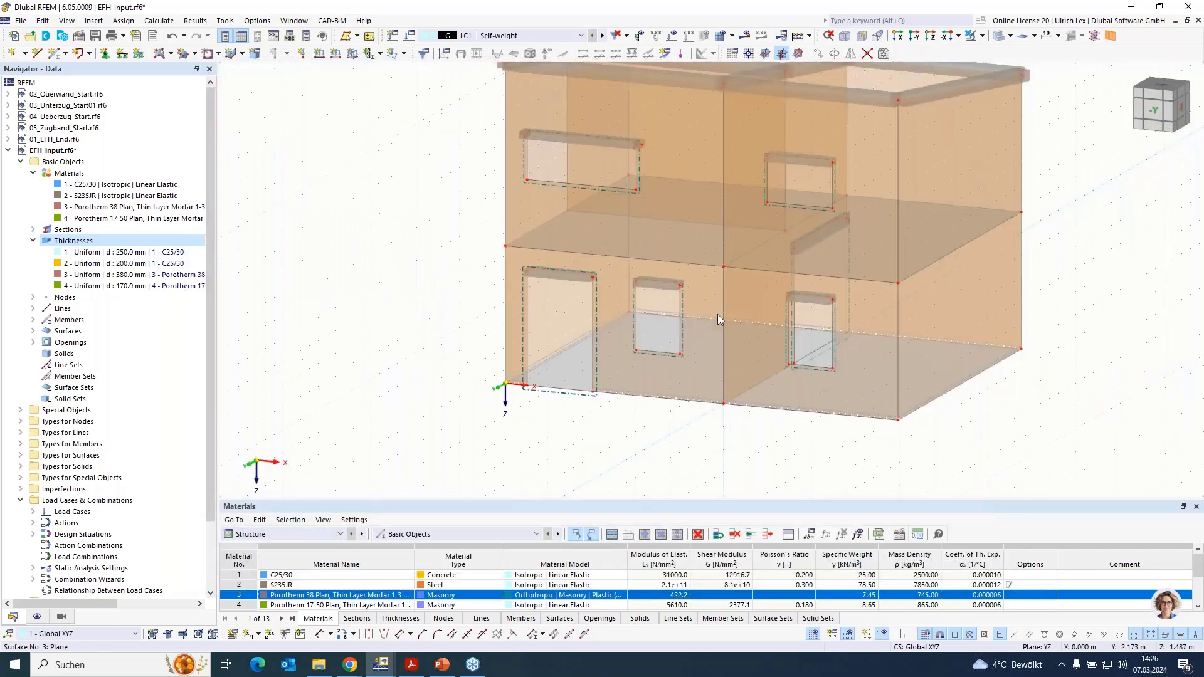
scroll(492, 296, "down", 2)
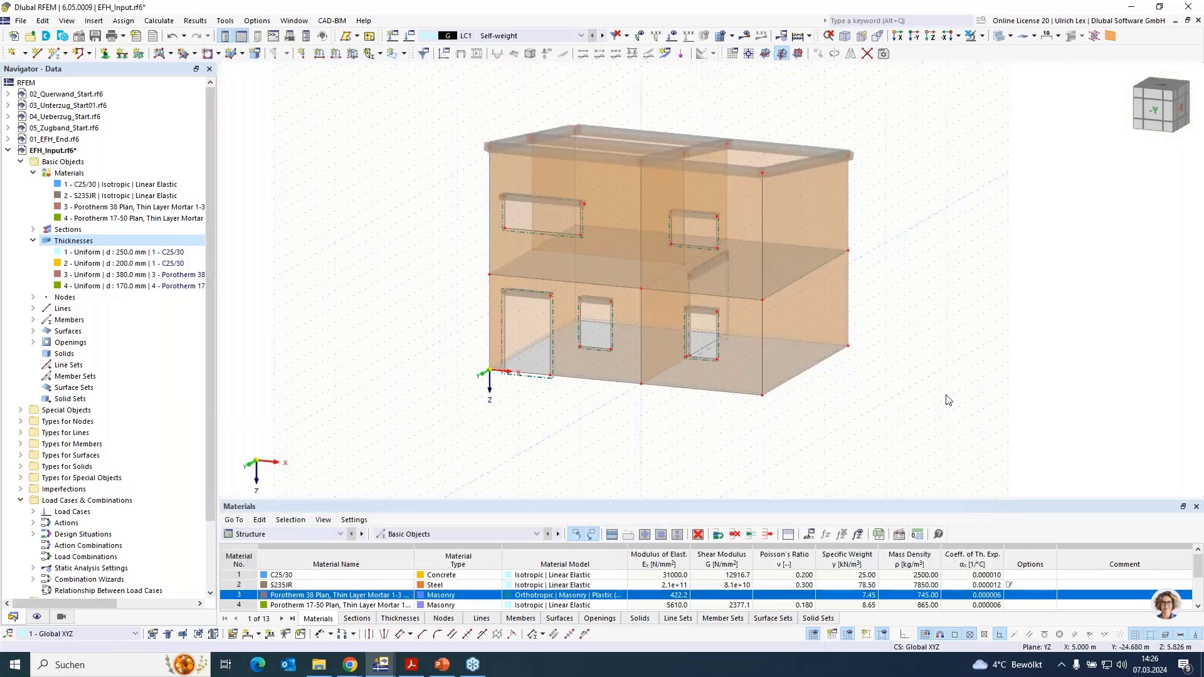
middle_click_drag(906, 340, 902, 390, "ctrl")
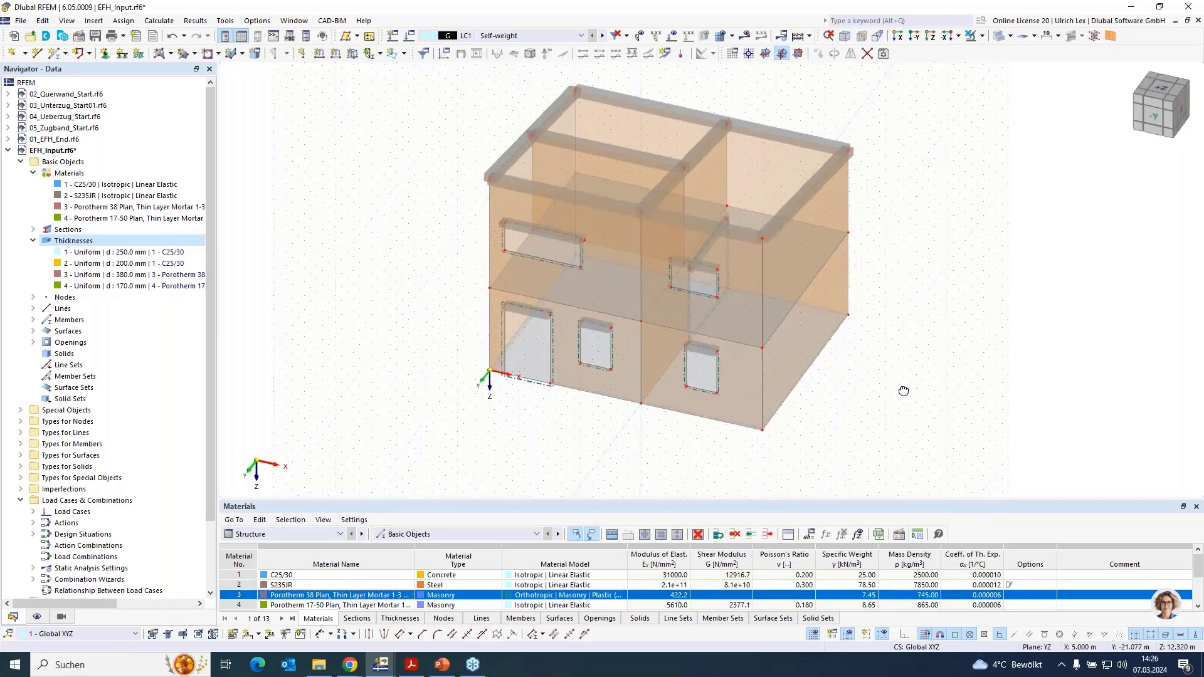
double_click(557, 250)
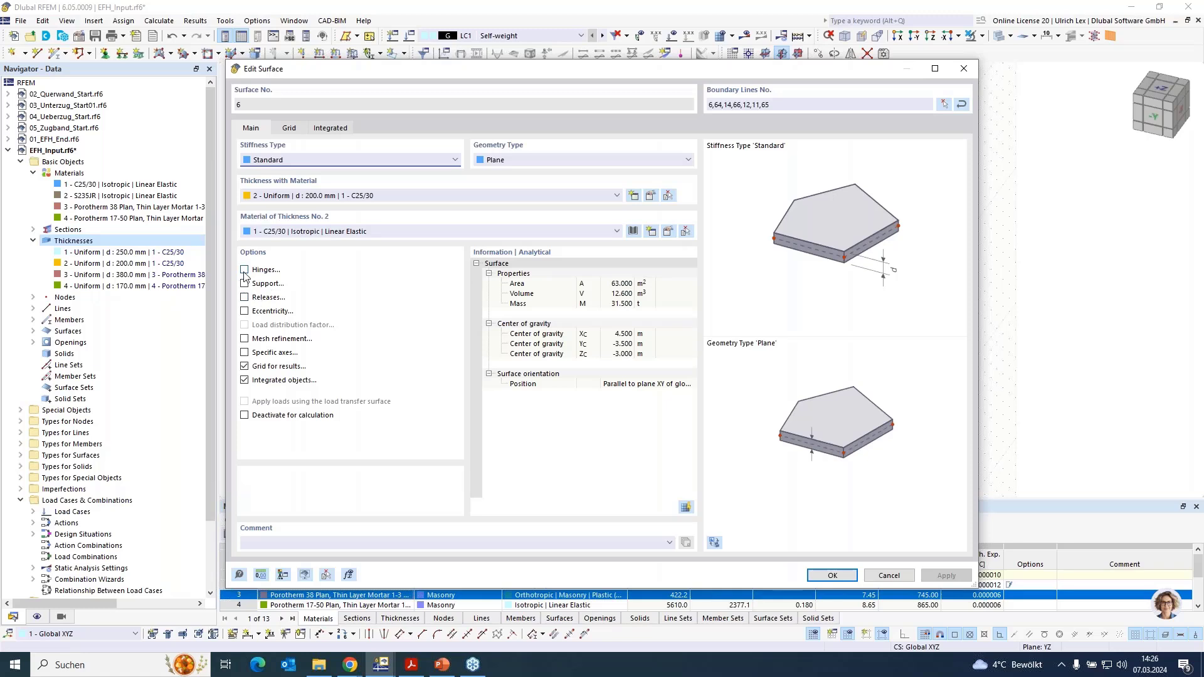
left_click(245, 270)
left_click(288, 129)
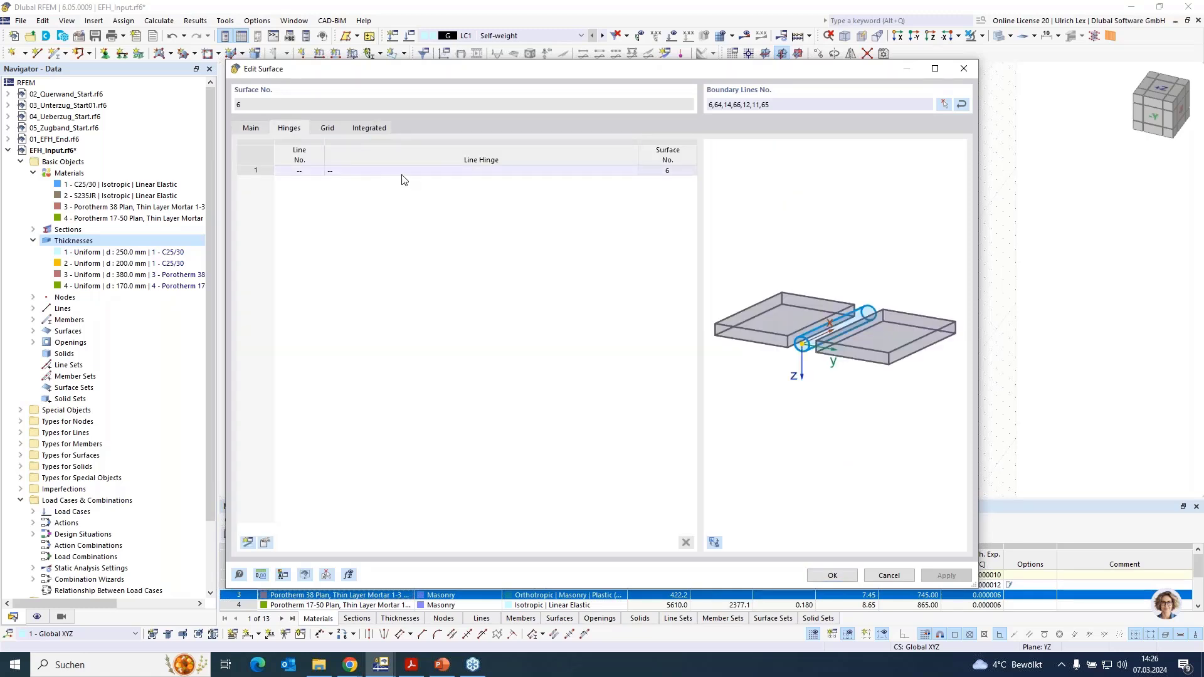
- Create a new line hinge for surface 6 with slab-wall connection and an offset a of 150 mm
left_click(630, 171)
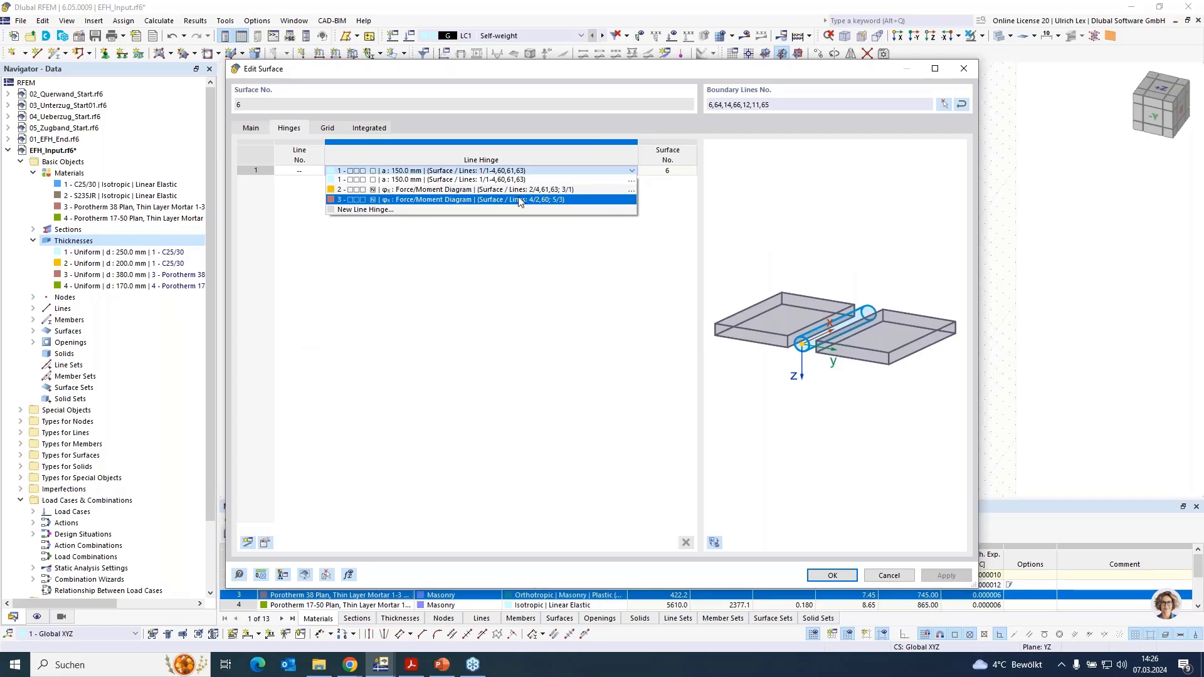
left_click(355, 214)
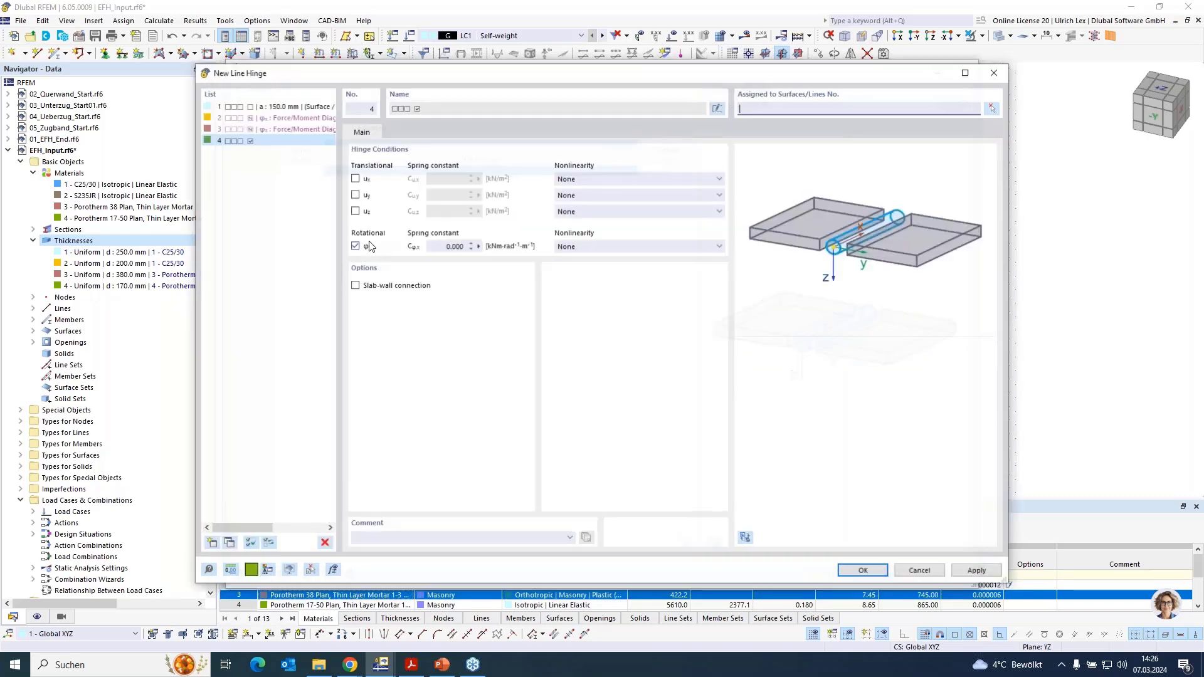
left_click(366, 286)
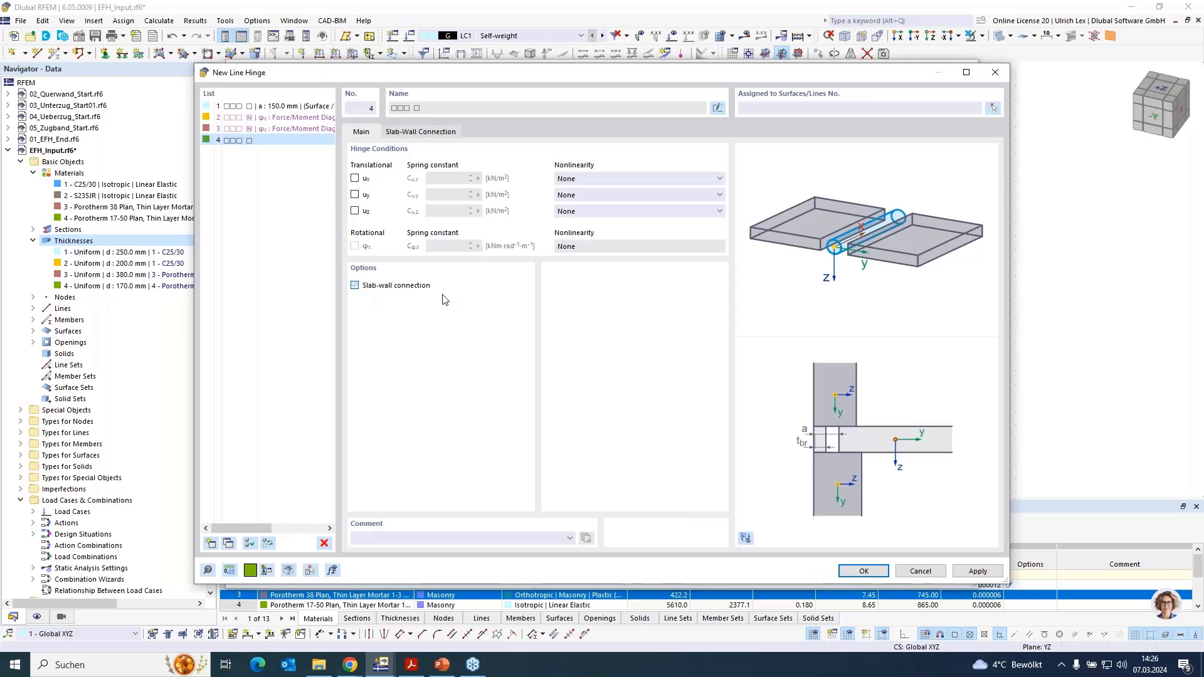
left_click(410, 132)
left_click(390, 178)
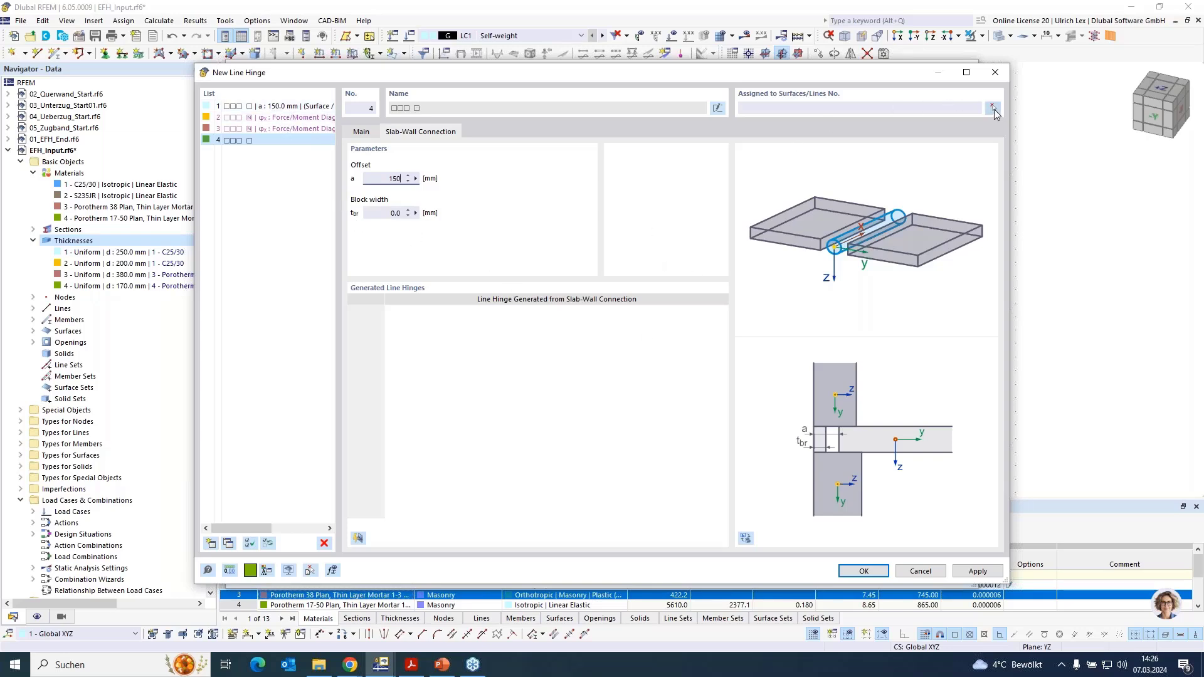
- Assign the new line hinge to lines 6, 11, 12, 14 and 64-66 of surface 6
left_click(993, 109)
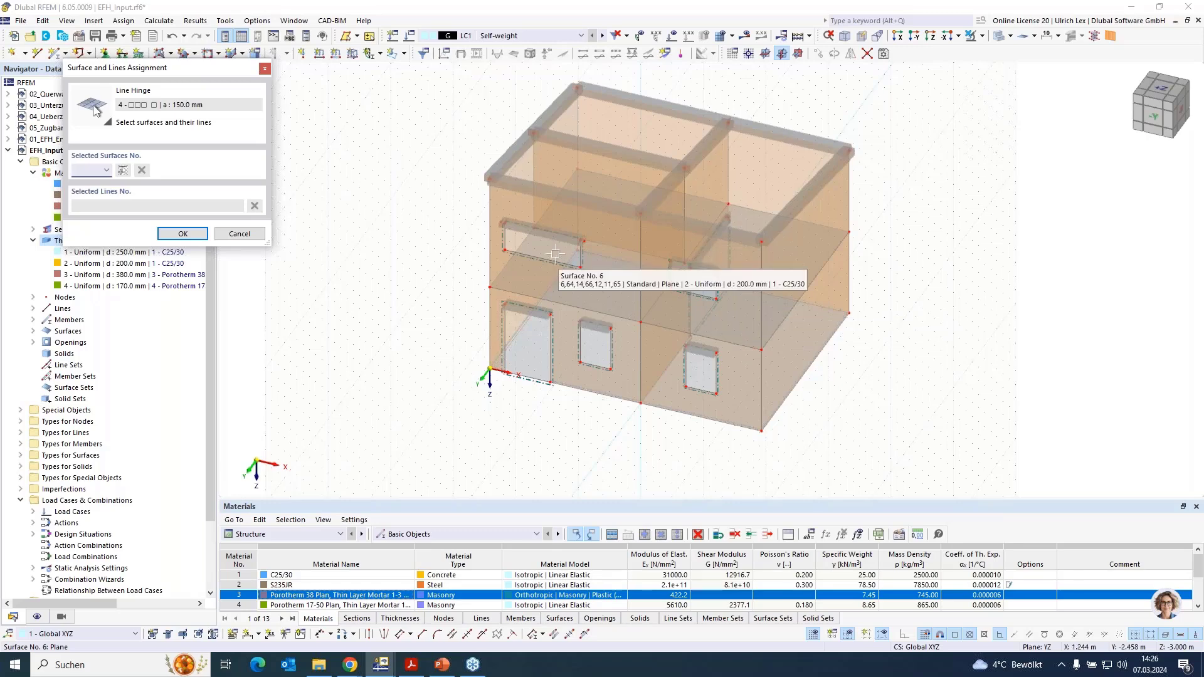
left_click(555, 253)
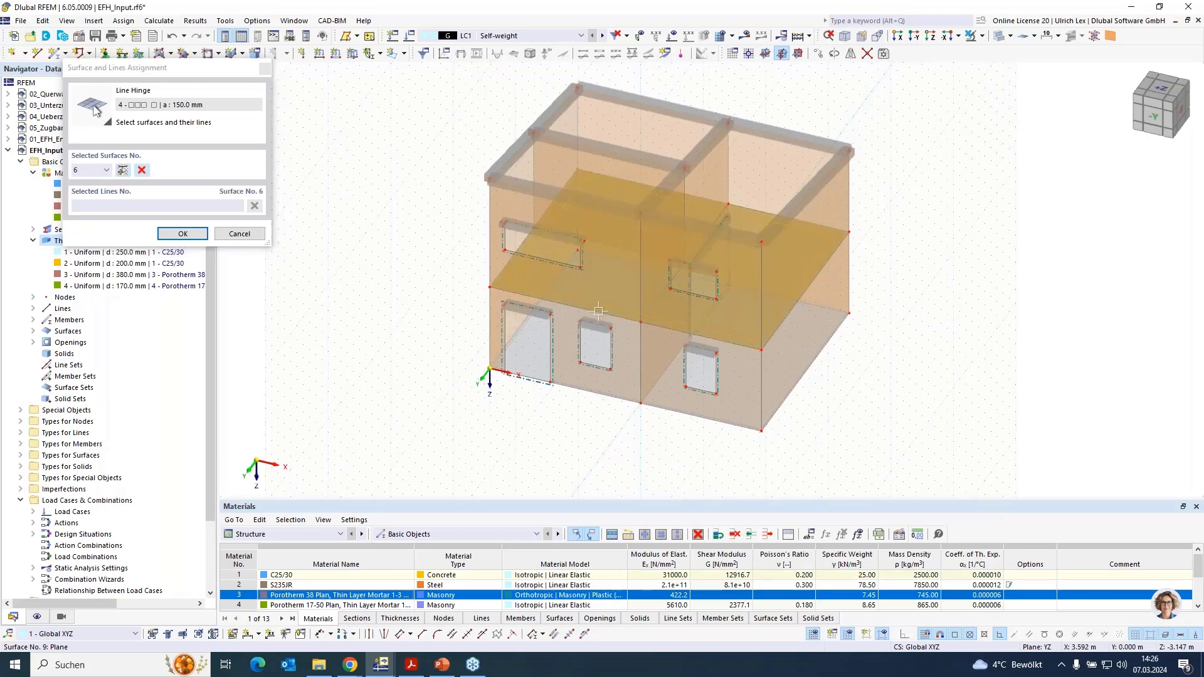
left_click(517, 246)
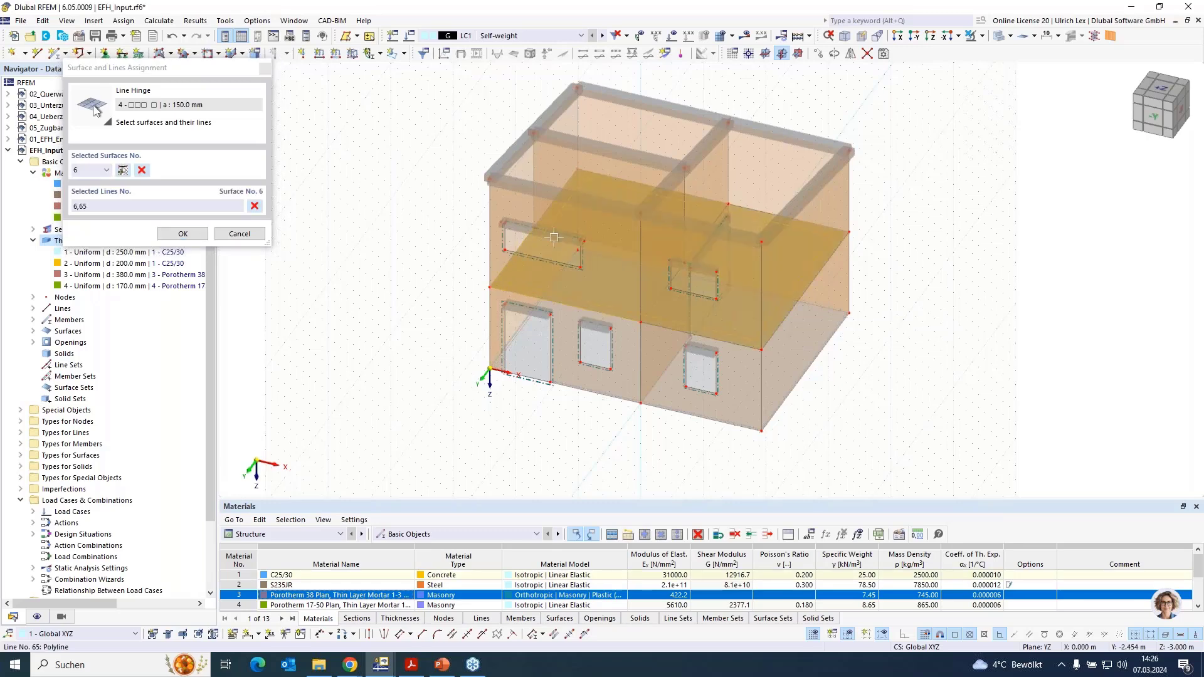
left_click(571, 179)
left_click(602, 176)
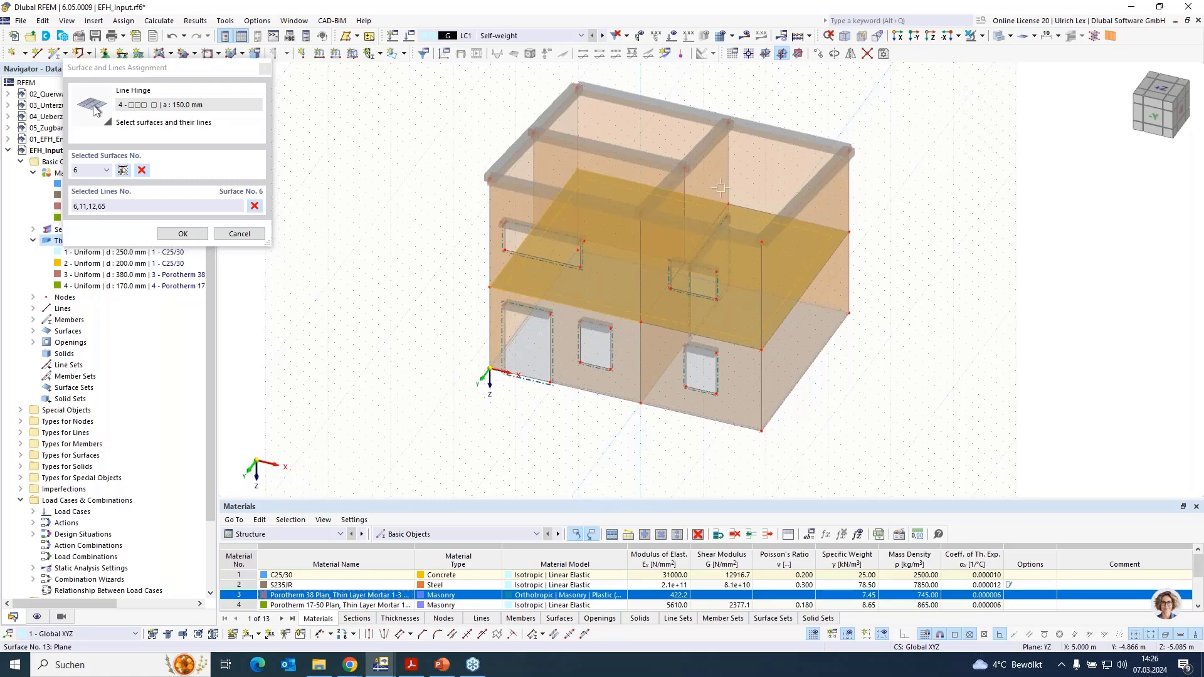
left_click(752, 210)
left_click(831, 257)
left_click(642, 321)
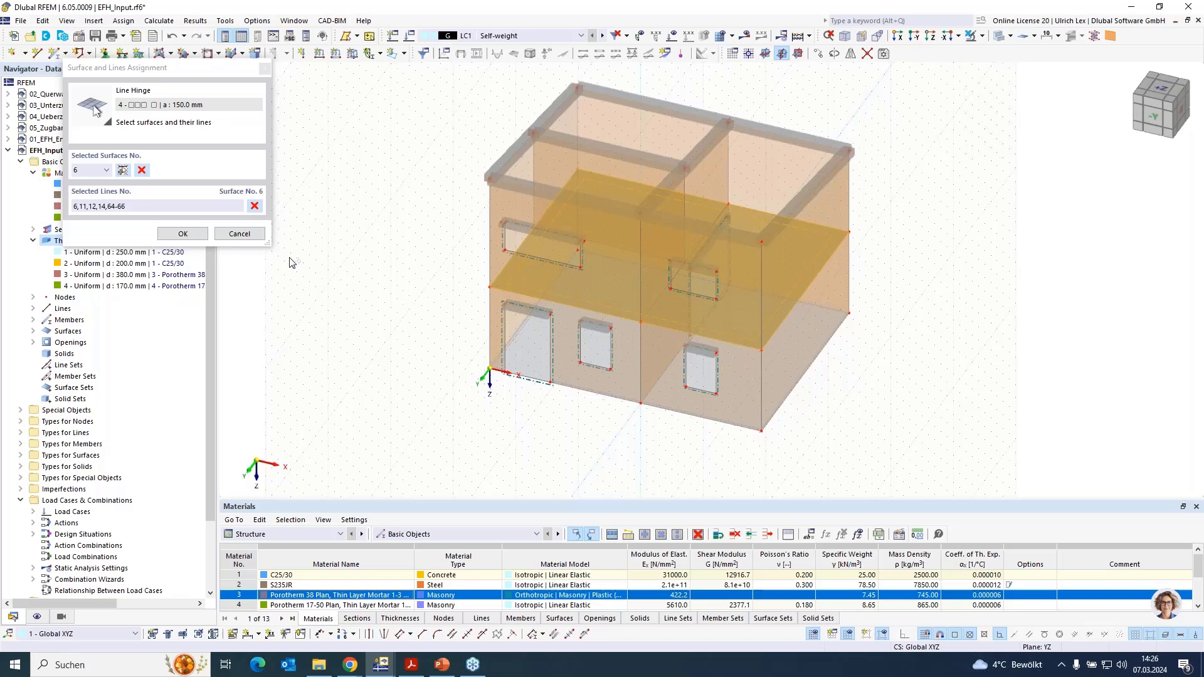
left_click(183, 234)
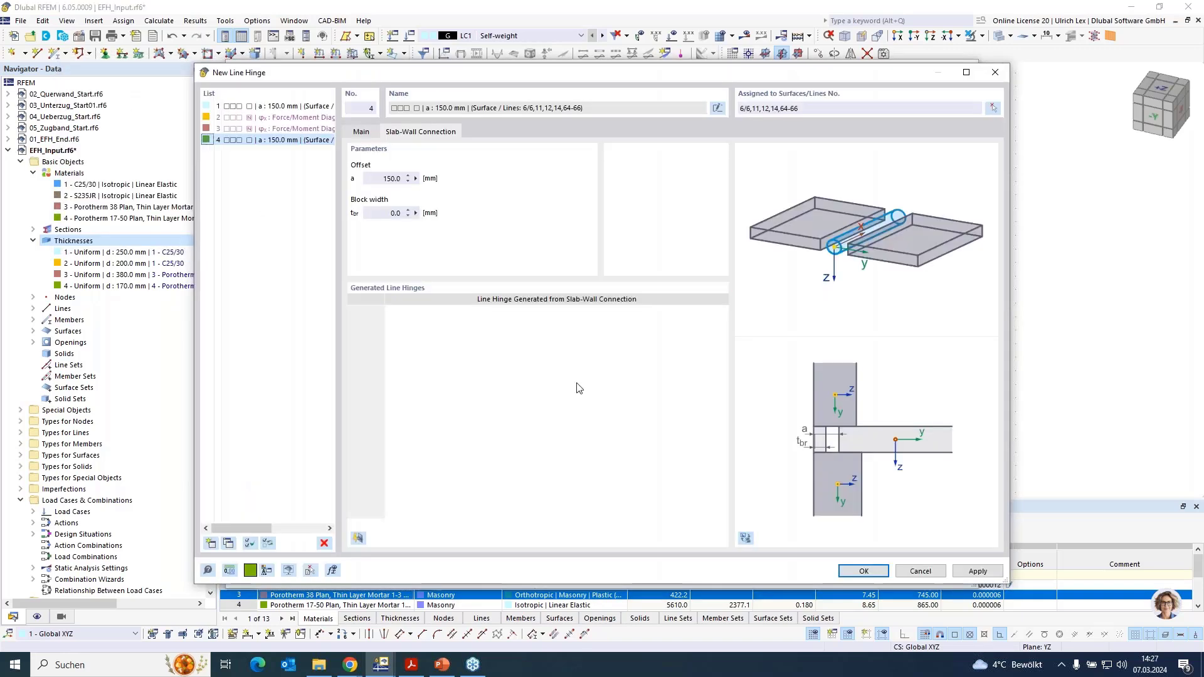
- Generate the line hinges for the walls attached to the intermediate slab and apply them with the surface changes
left_click(358, 538)
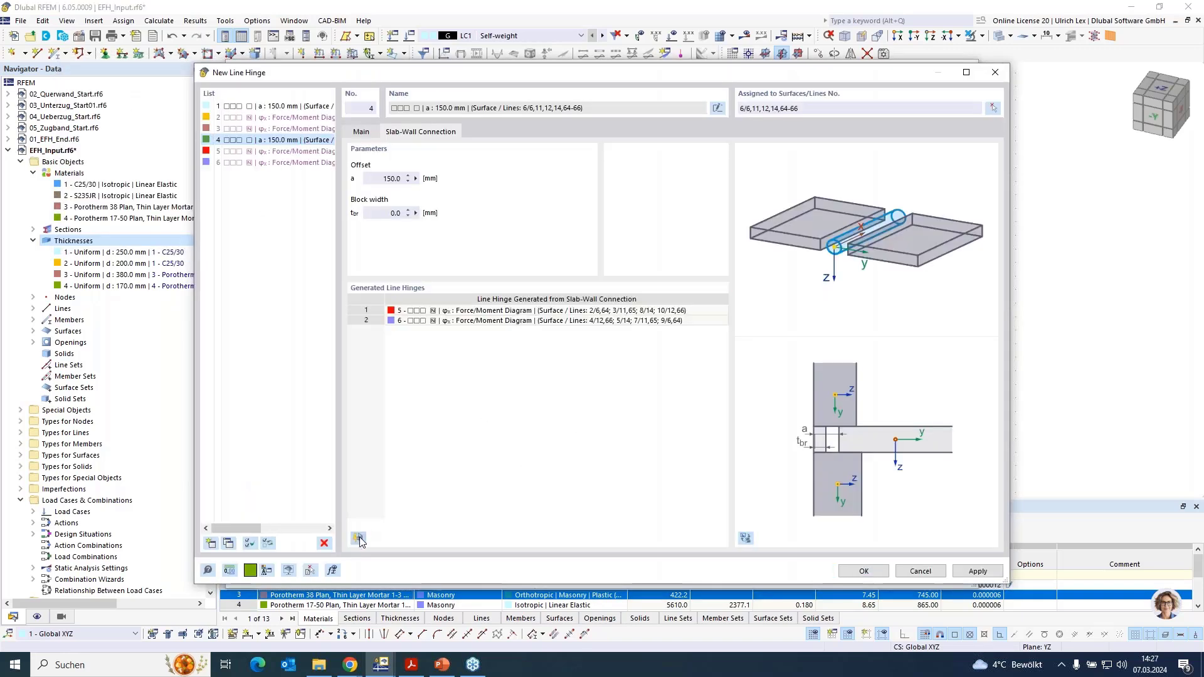
left_click(864, 571)
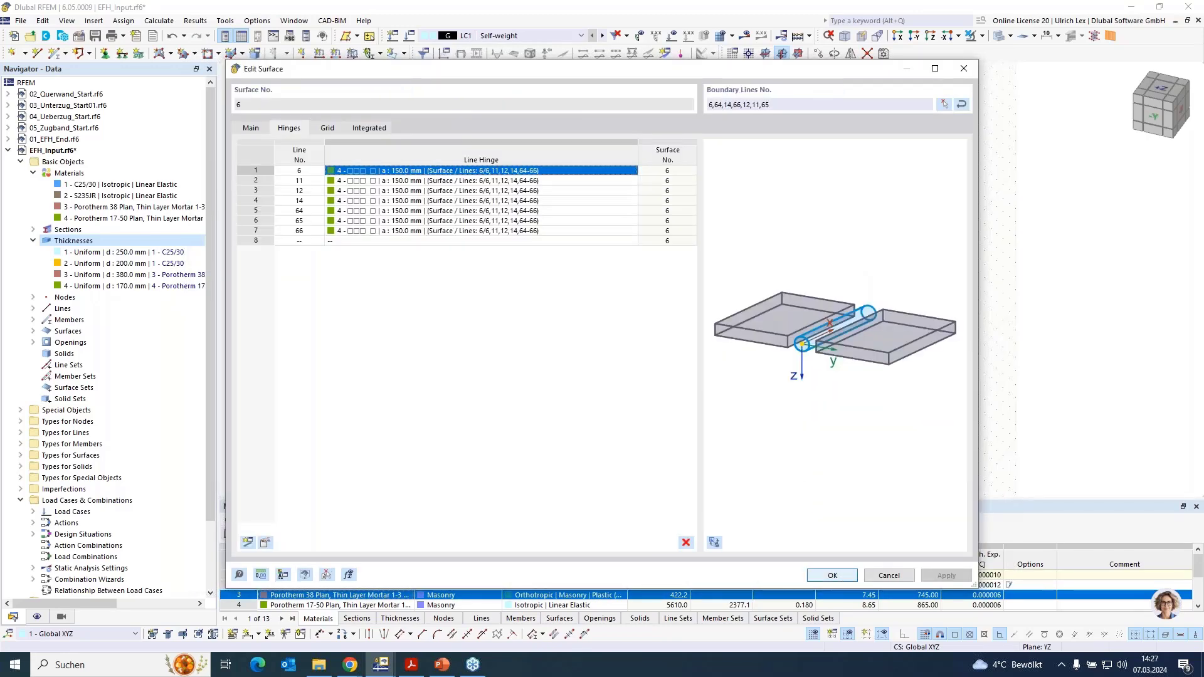
left_click(856, 577)
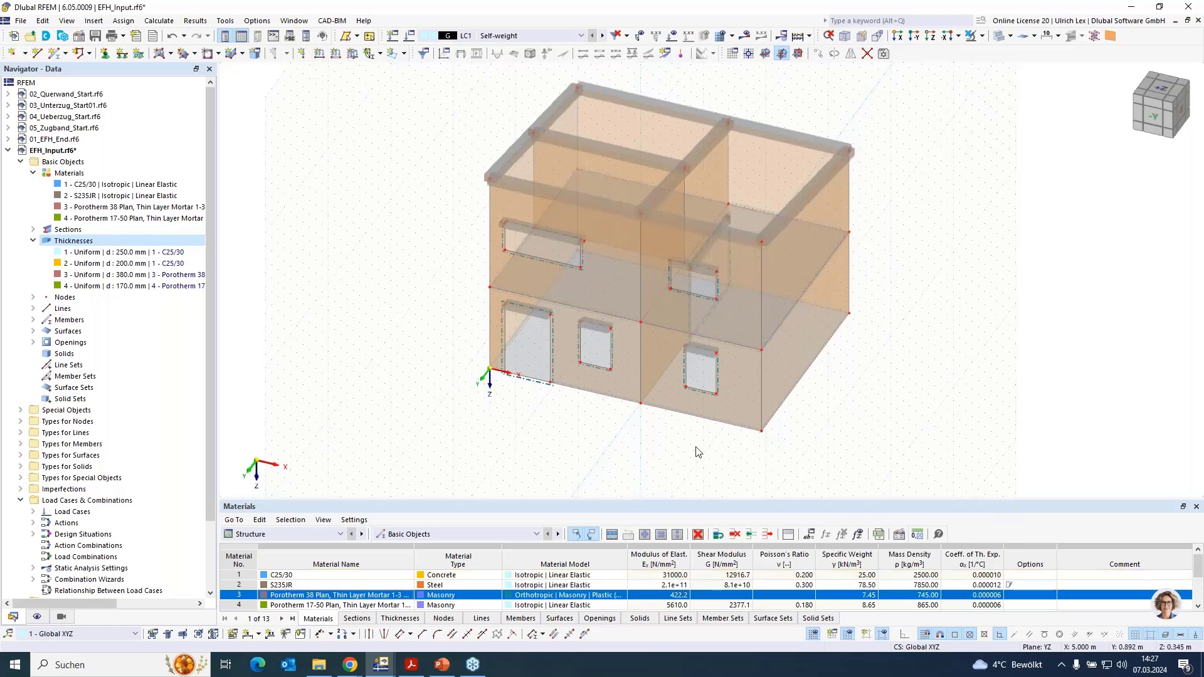
- Inspect the line hinges above and below the intermediate slab at the building corner over the door
middle_click_drag(690, 420, 678, 420)
scroll(678, 419, "up", 10)
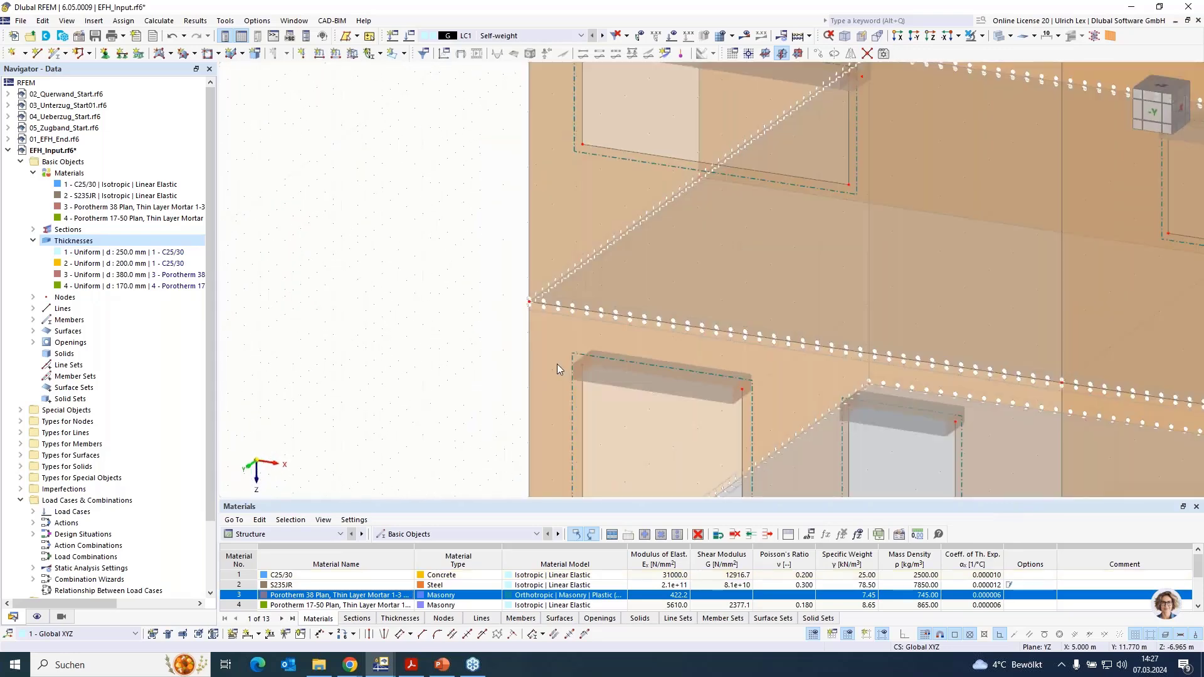
scroll(403, 196, "up", 3)
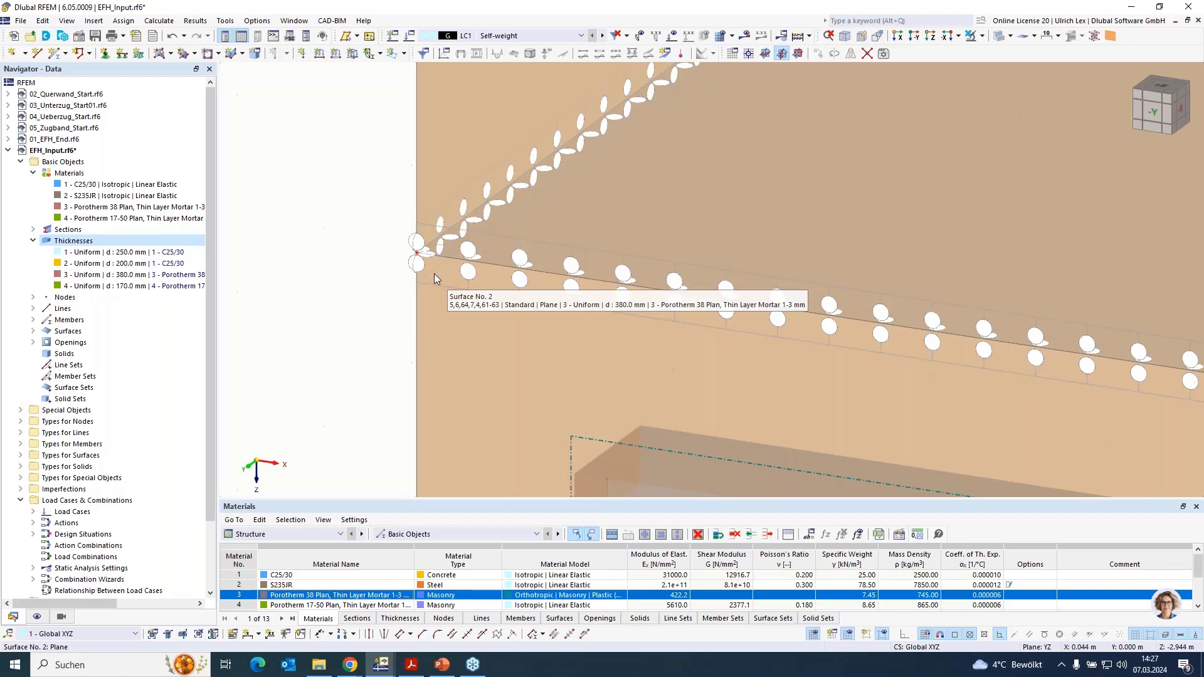
left_click(457, 195)
left_click(366, 189)
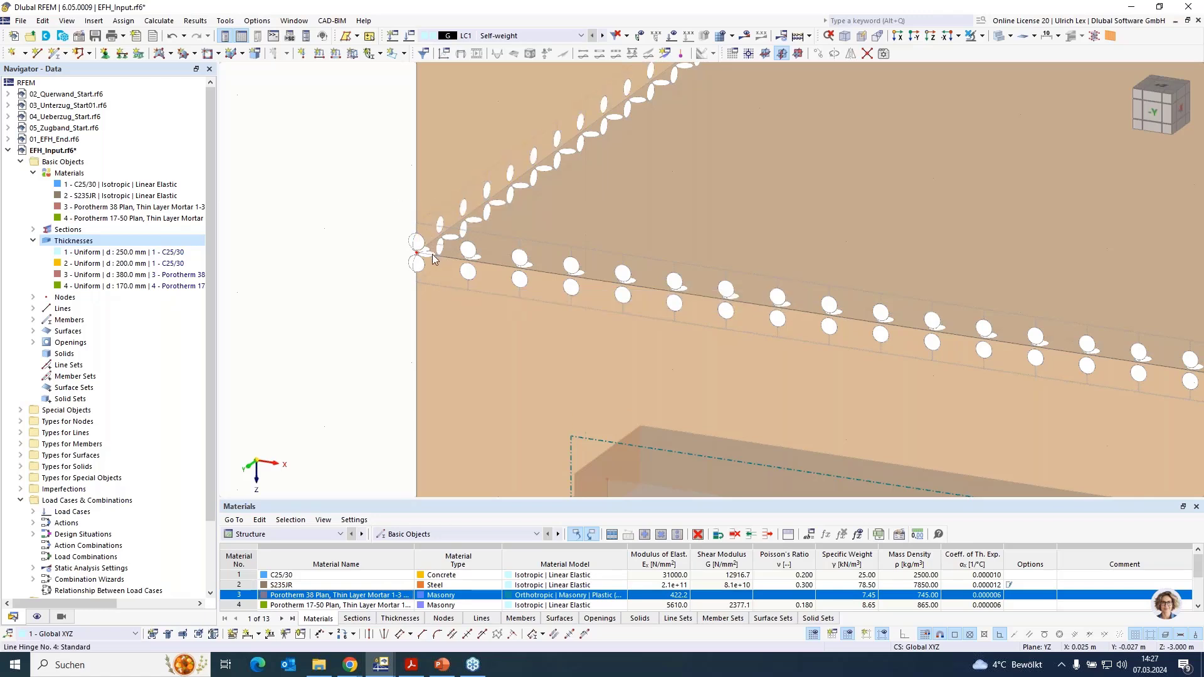
left_click(430, 267)
left_click(374, 281)
scroll(286, 215, "down", 1)
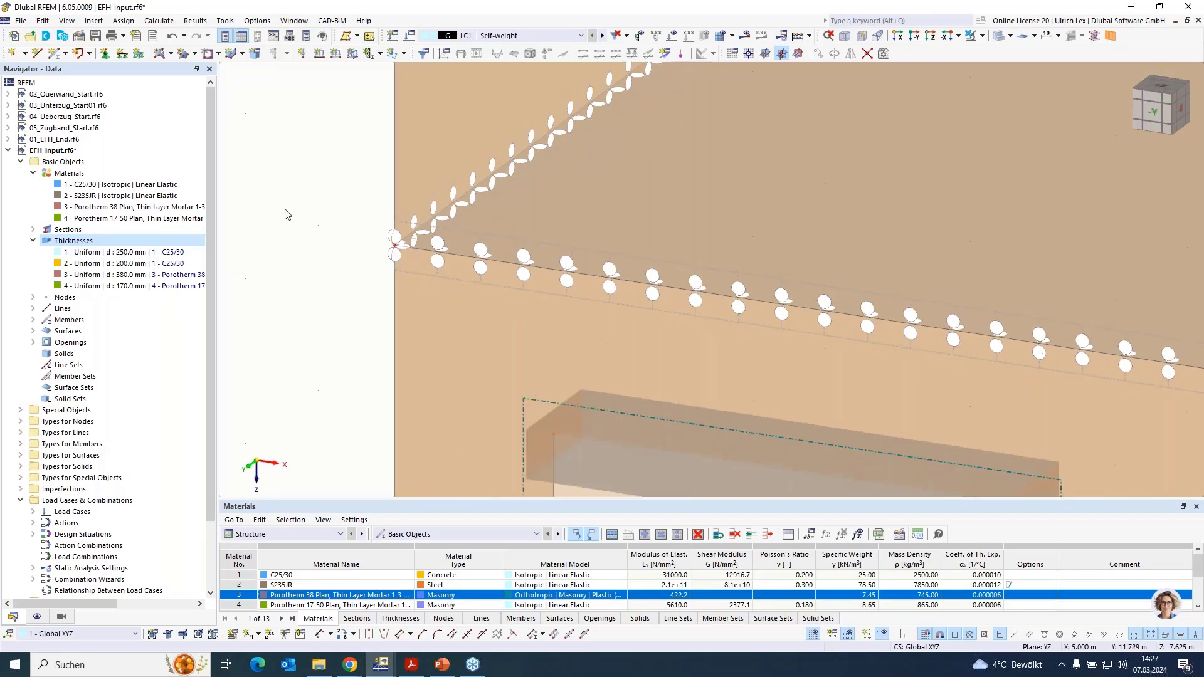
scroll(286, 215, "down", 2)
scroll(395, 226, "down", 3)
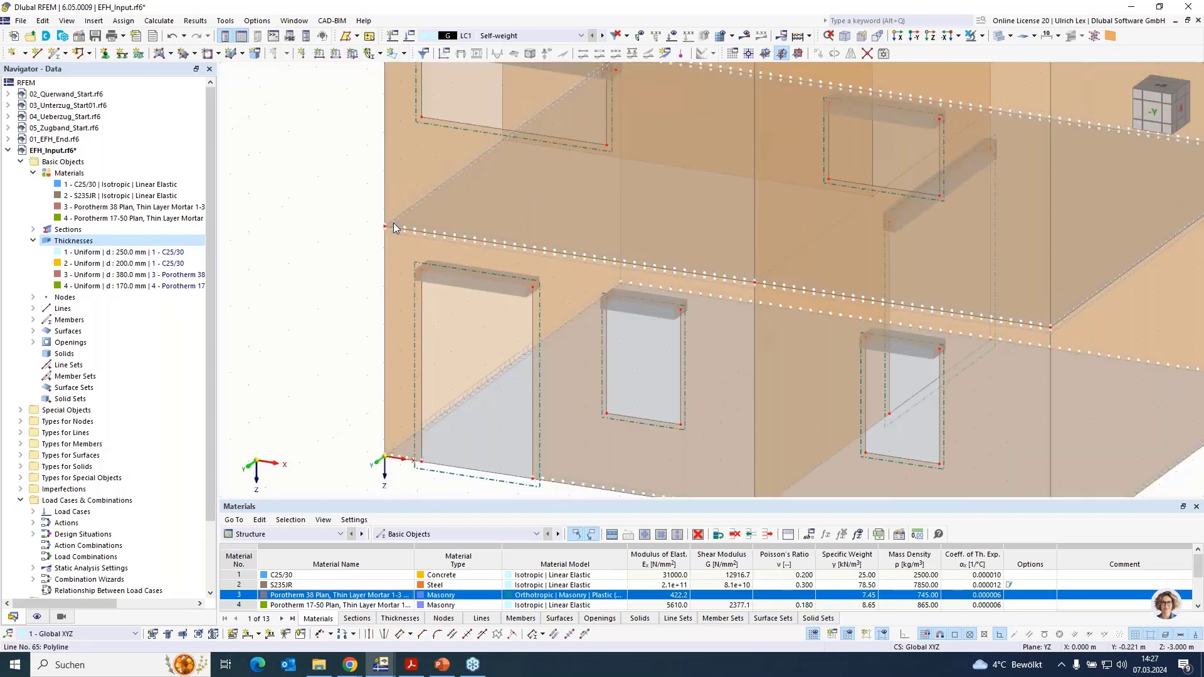
scroll(395, 225, "down", 5)
scroll(458, 420, "down", 2)
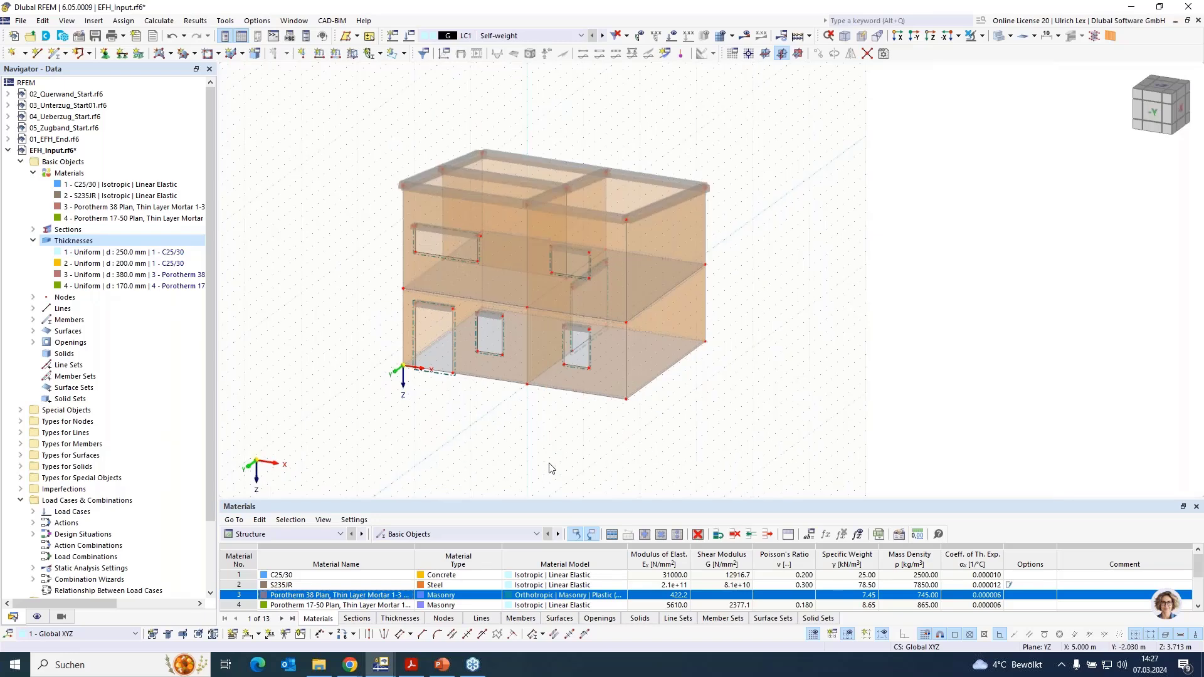
- Give the ground slab, surface 1, a new surface support with translations ux, uy and uz fixed
middle_click_drag(549, 464, 539, 454, "ctrl")
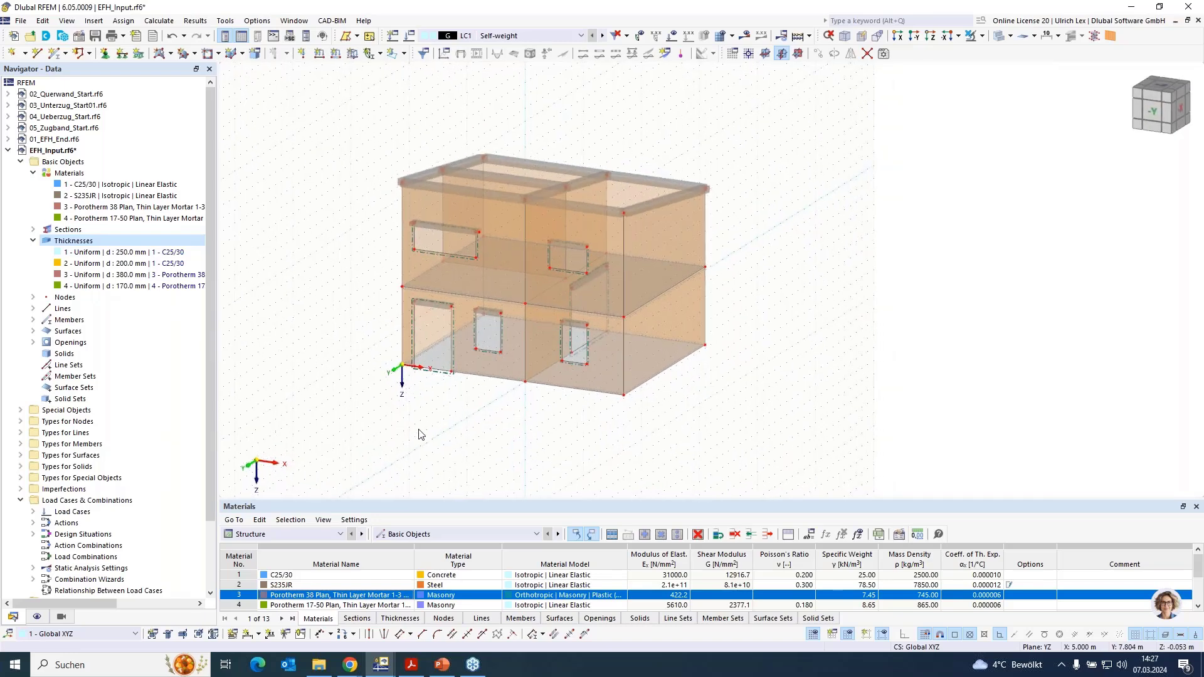
double_click(454, 339)
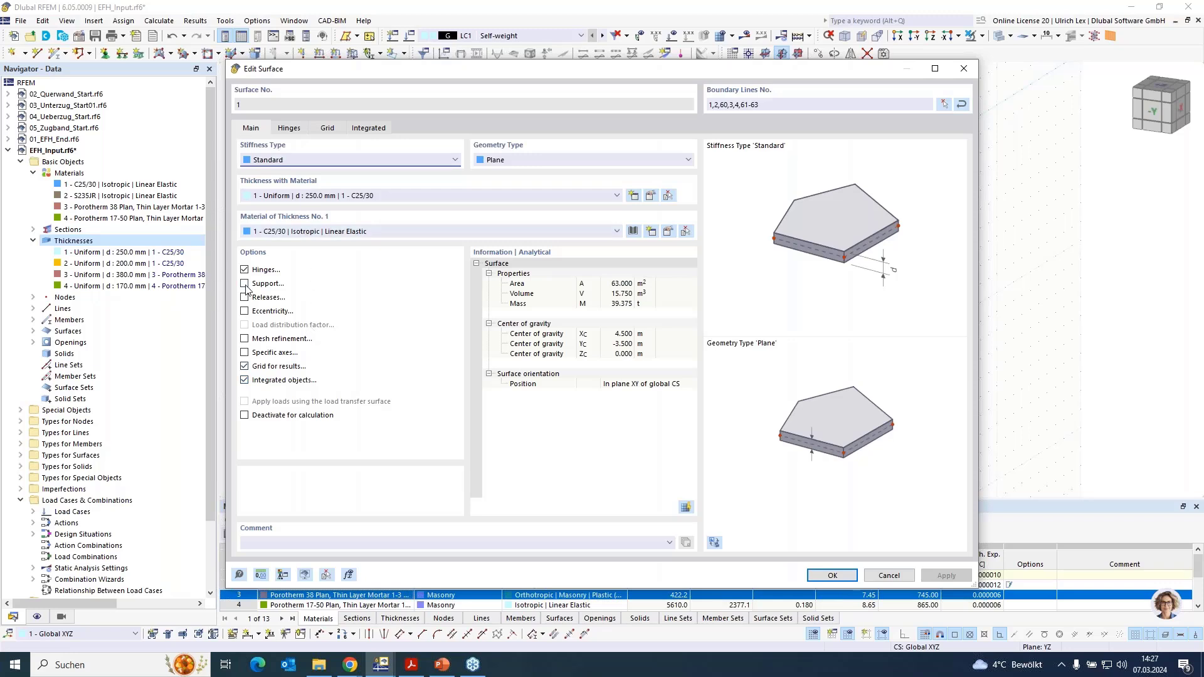
left_click(245, 284)
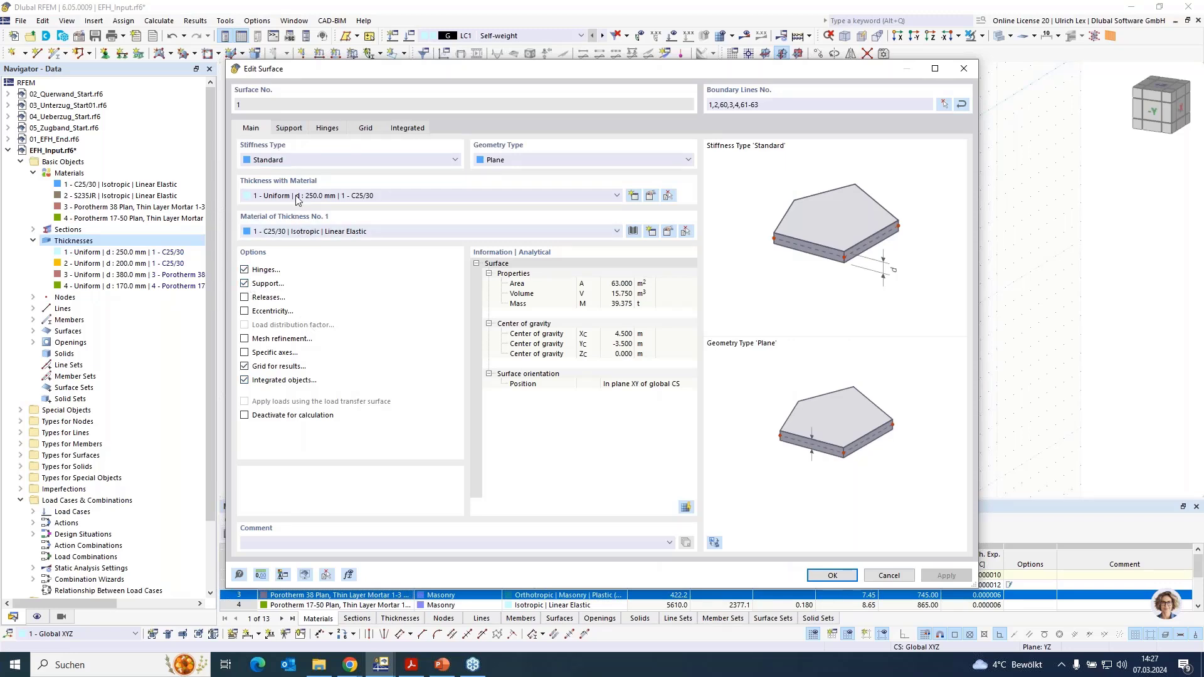
left_click(296, 133)
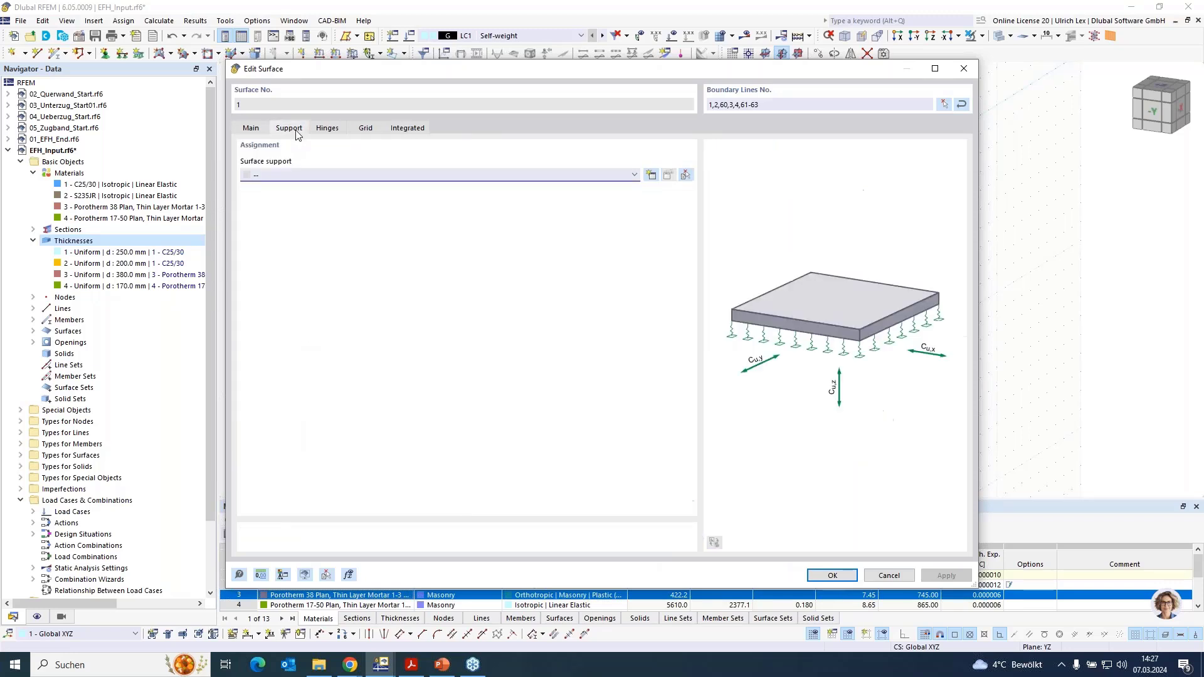
left_click(651, 175)
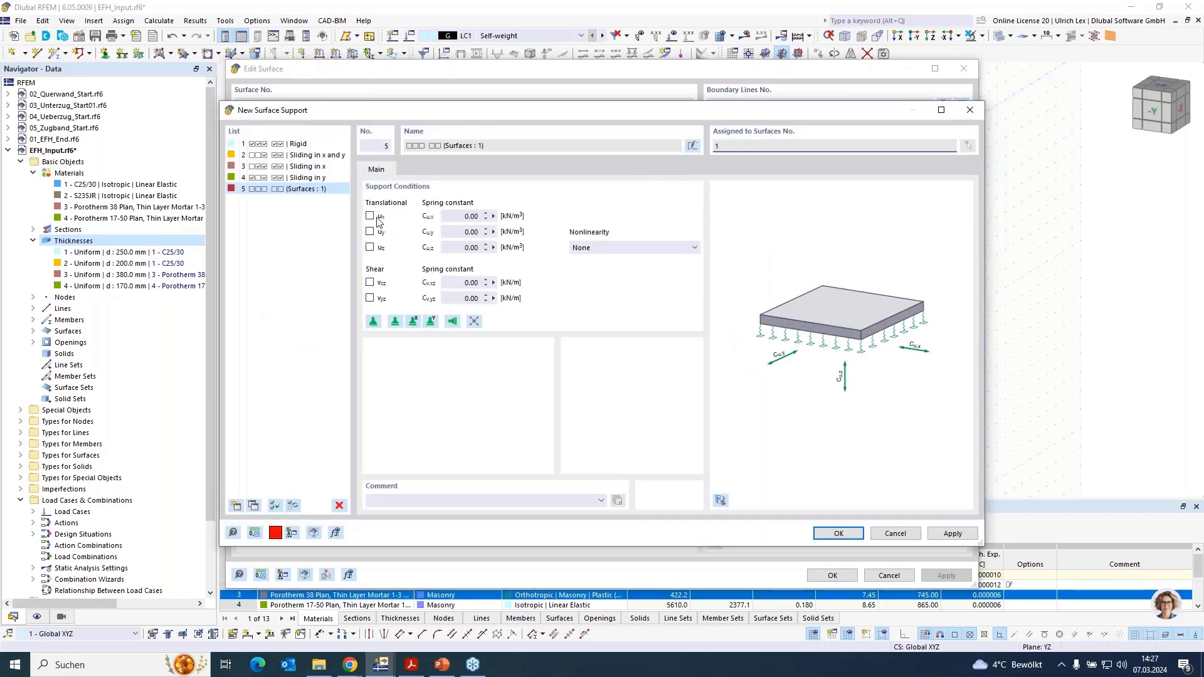
left_click(370, 216)
left_click(369, 231)
left_click(370, 247)
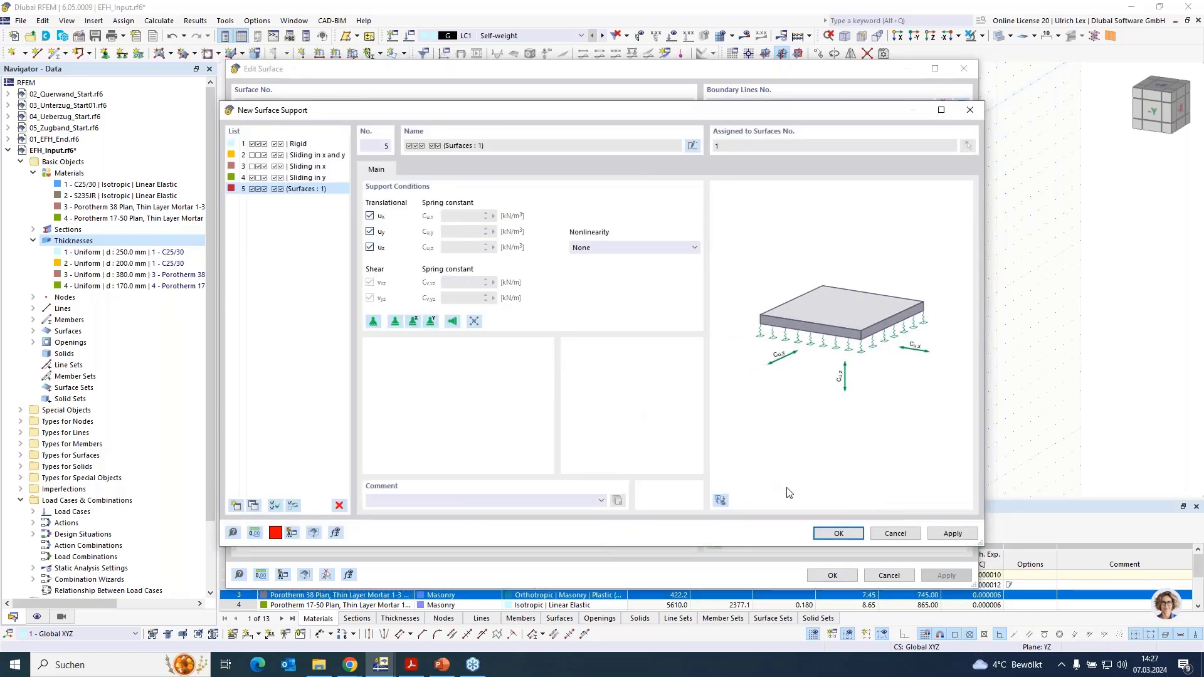
left_click(843, 533)
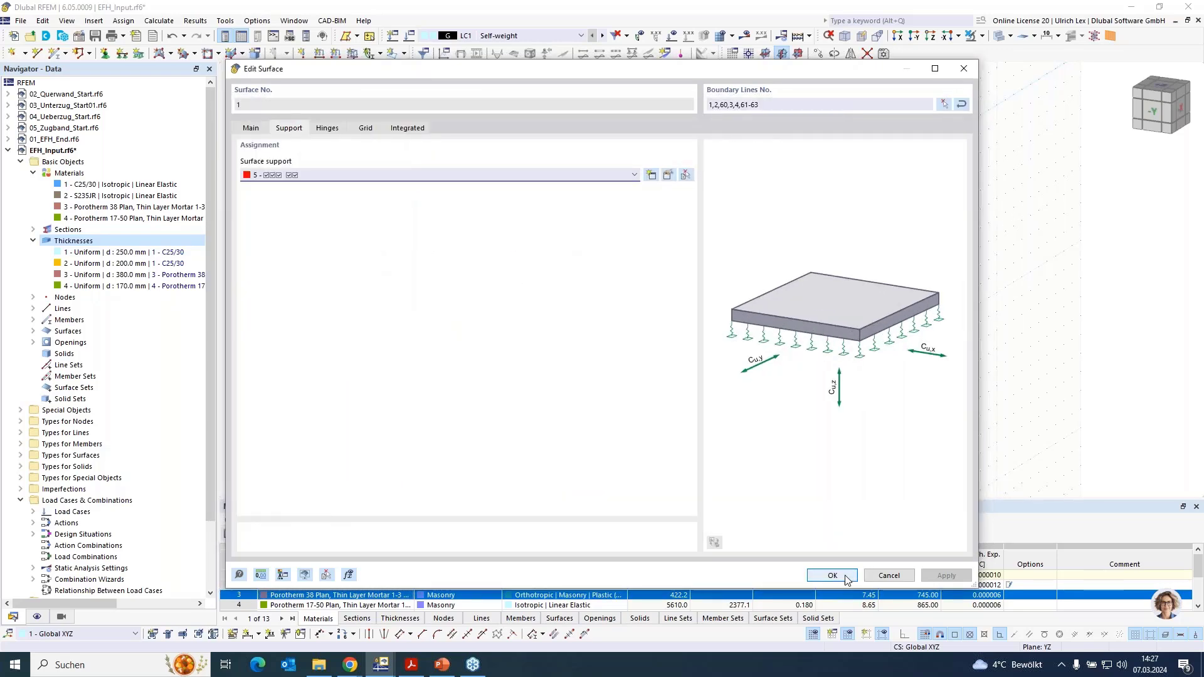
left_click(832, 576)
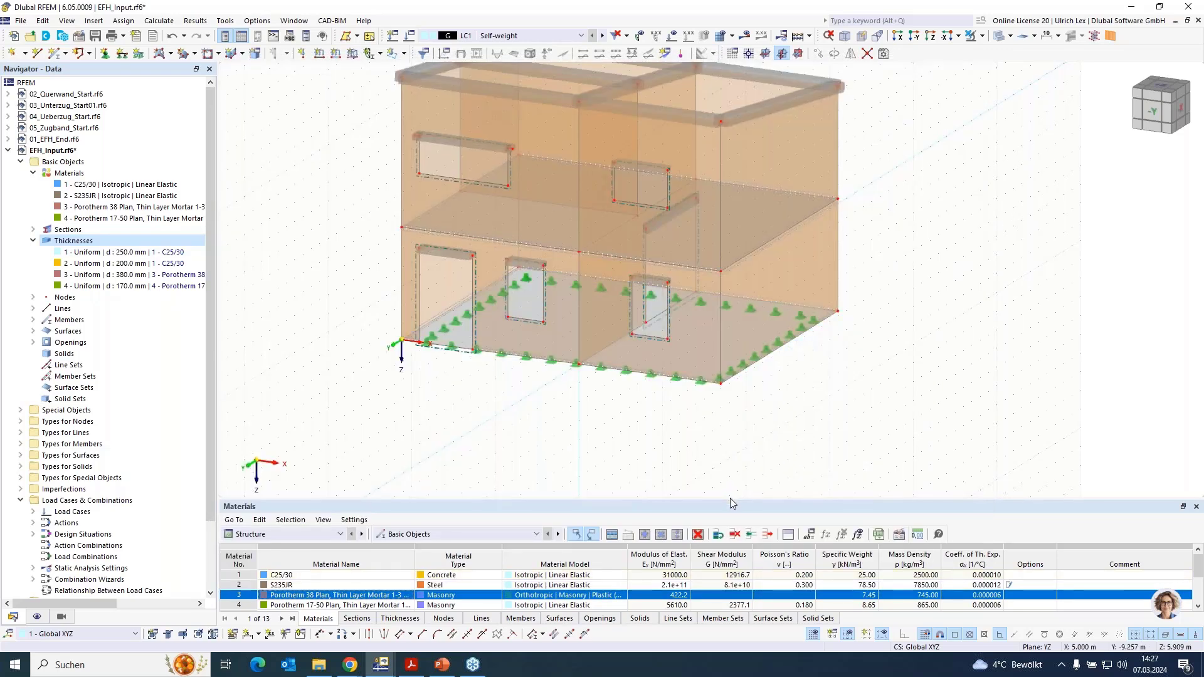
middle_click_drag(730, 498, 841, 452, "ctrl")
right_click(842, 451)
left_click(837, 449)
scroll(793, 103, "up", 1)
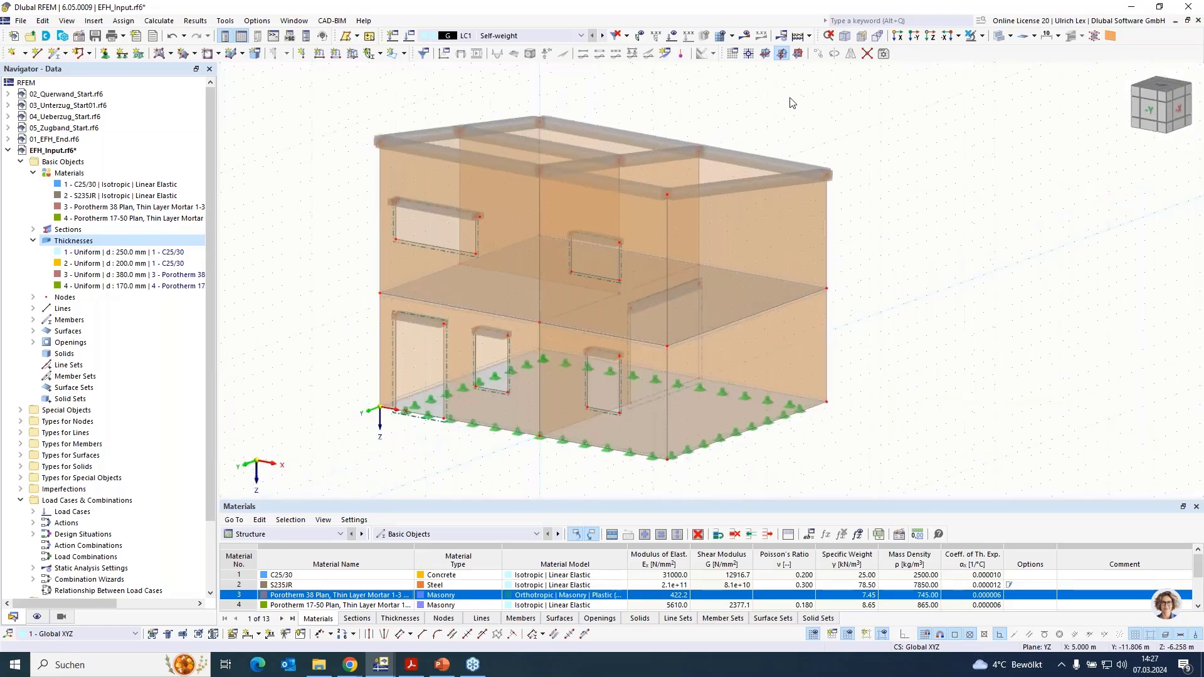
scroll(793, 102, "up", 1)
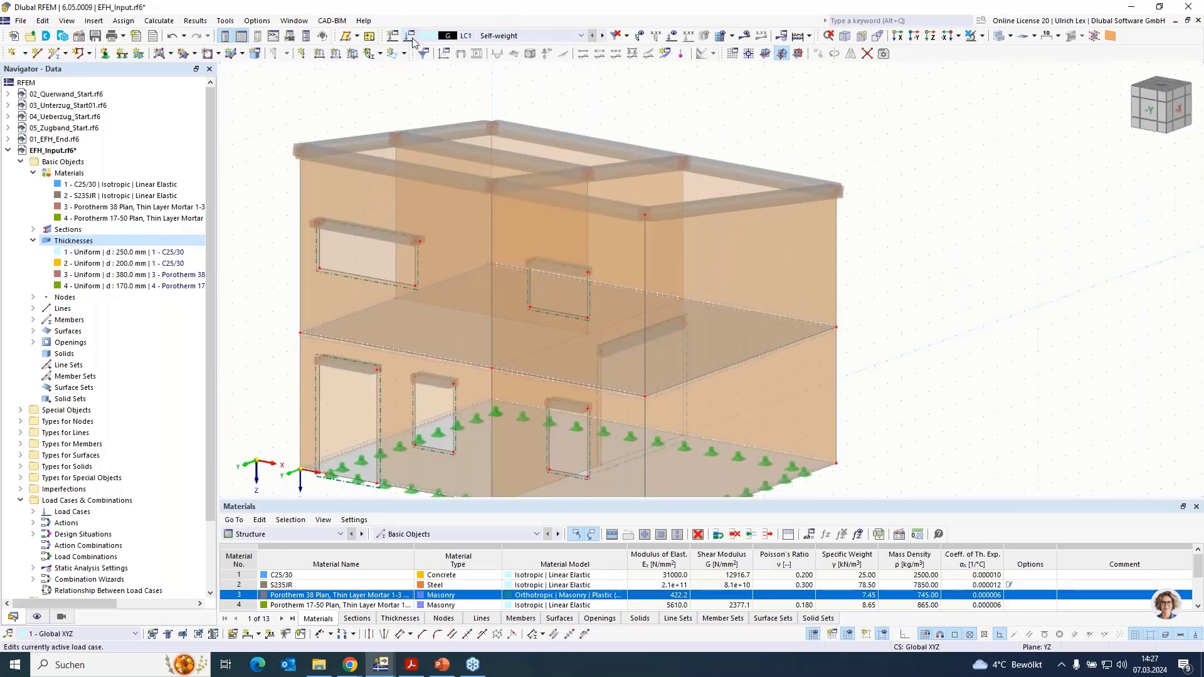
- Add load case LC2 with action category Imposed loads - category A: domestic, residential areas
left_click(414, 39)
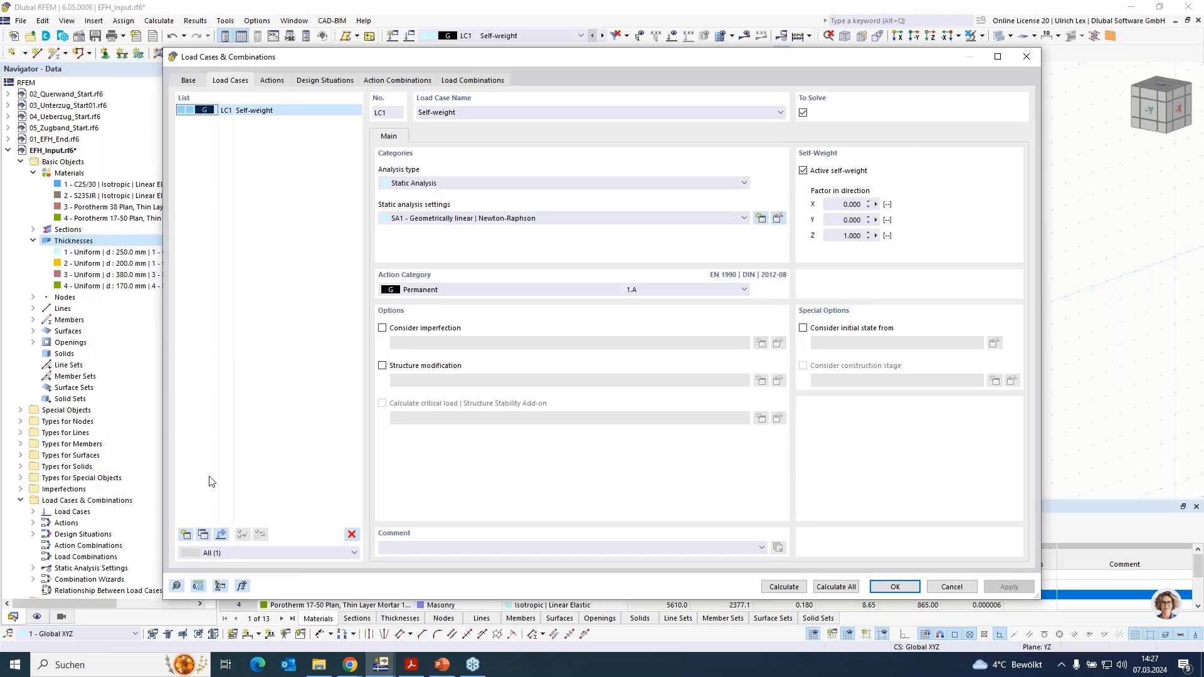
left_click(187, 534)
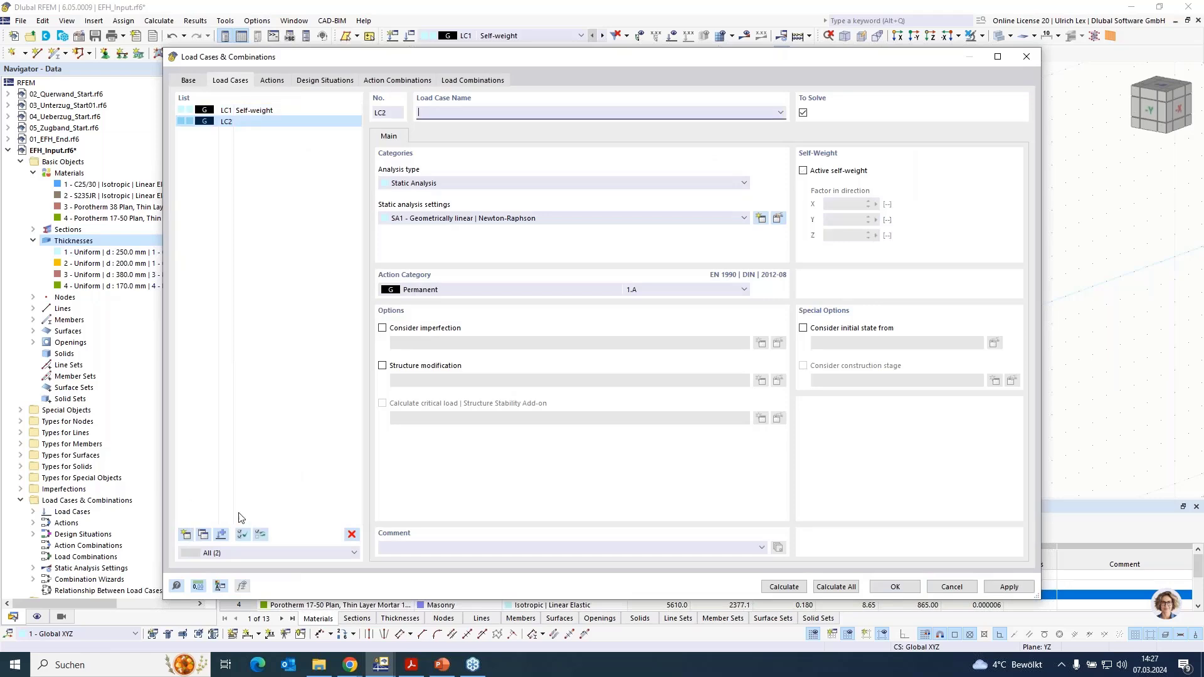
left_click(442, 291)
left_click(476, 338)
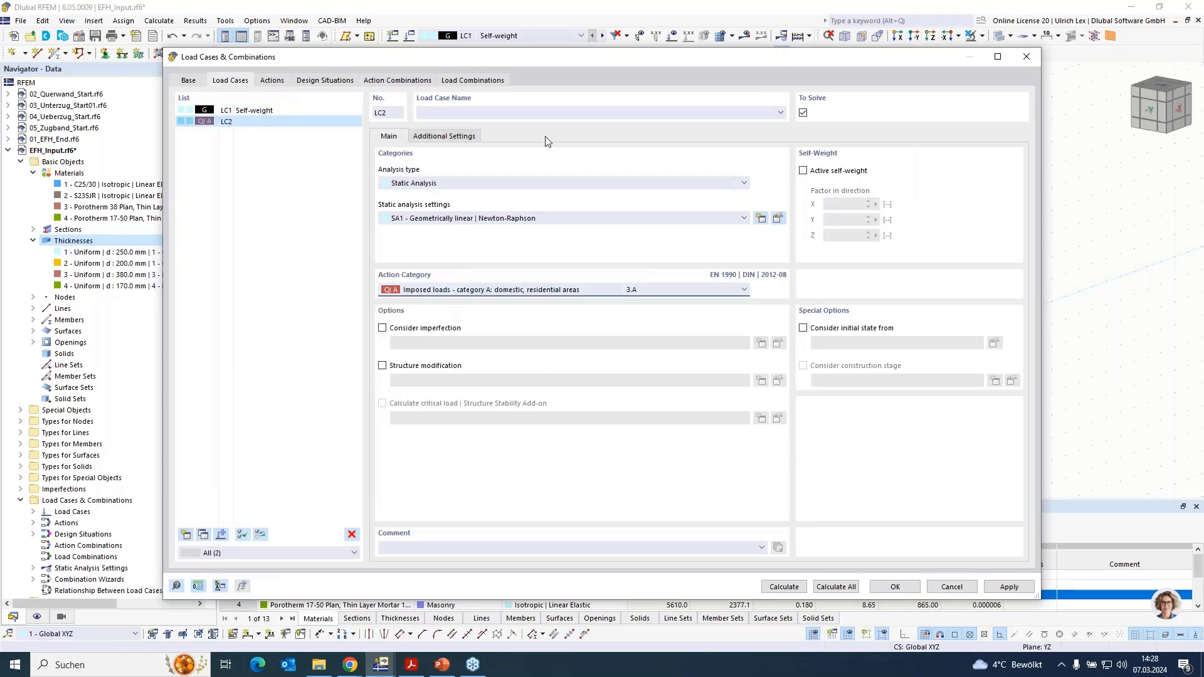
left_click(895, 587)
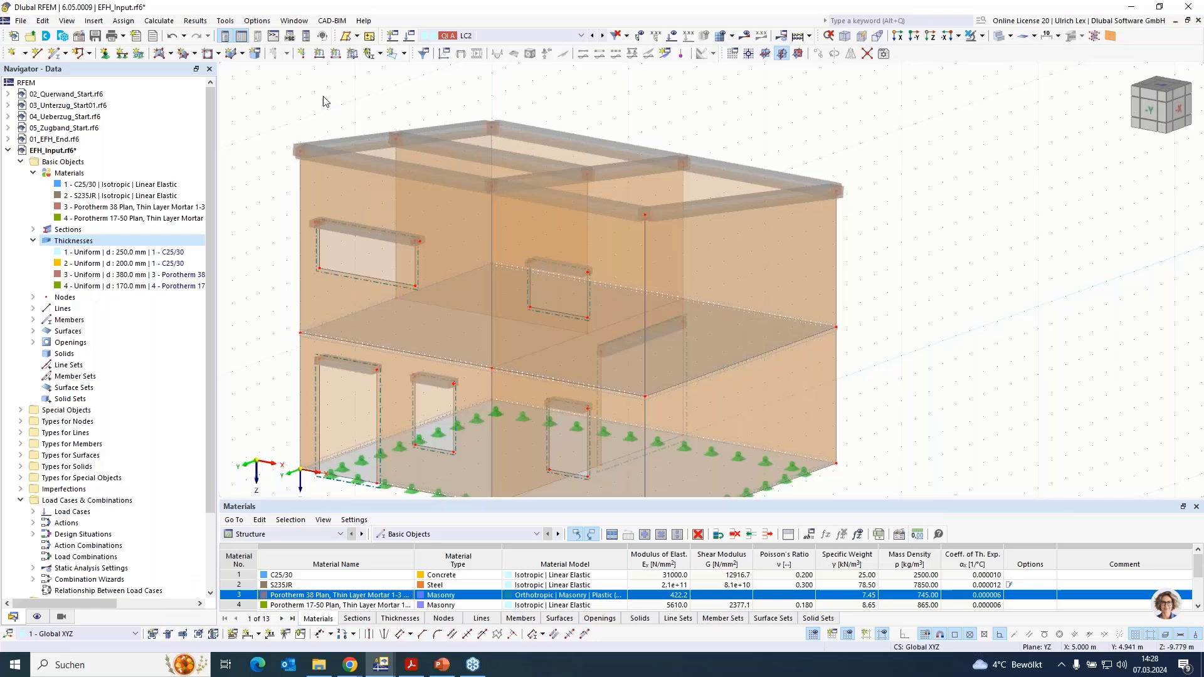
- Define a new uniform surface load of 1.50 kN/m² in LC1 Self-weight and pick the ground slab, surface 1, for it
left_click(352, 54)
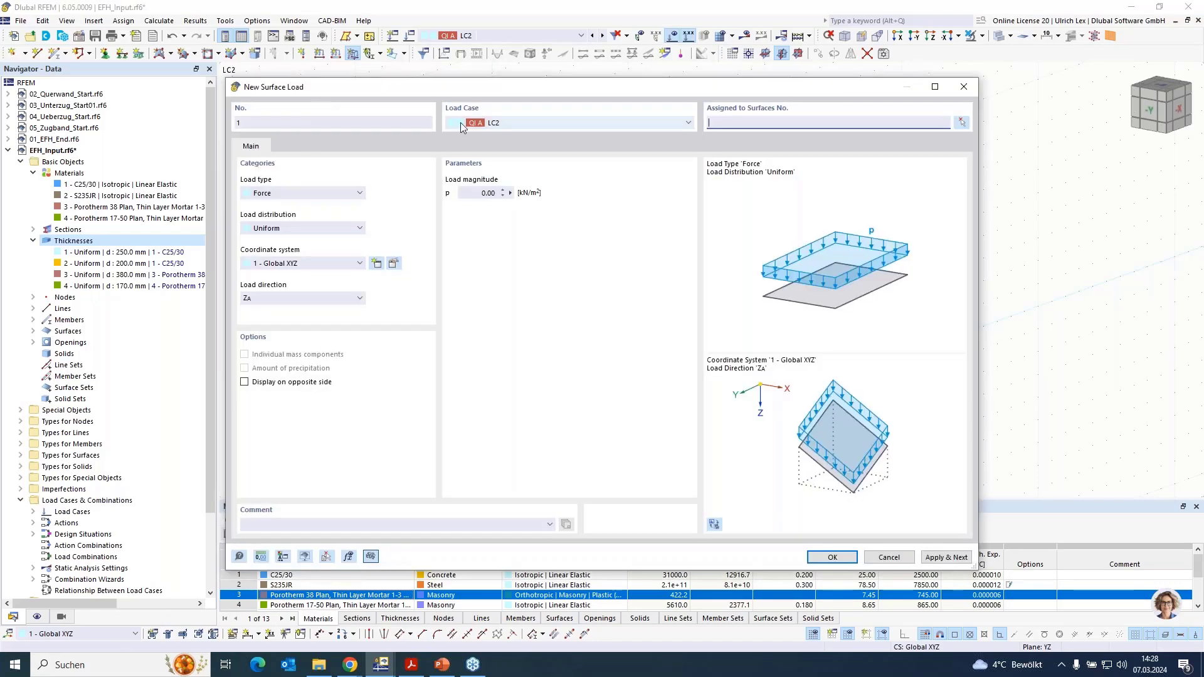
left_click(461, 122)
left_click(533, 136)
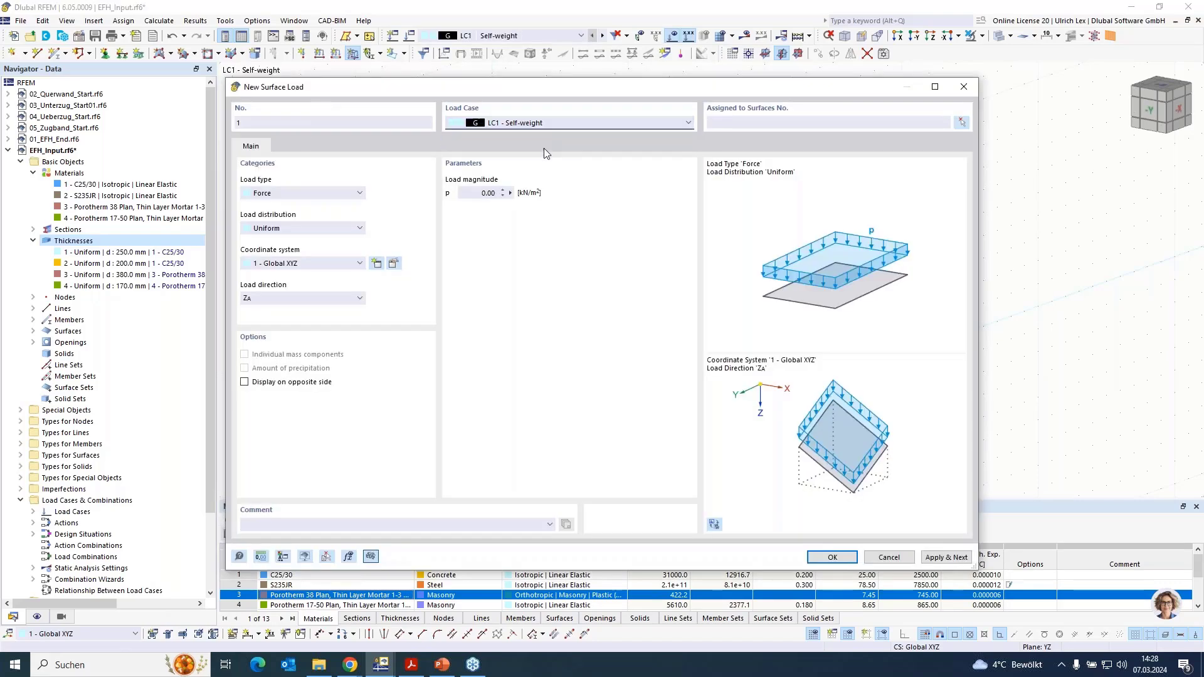
left_click_drag(480, 193, 533, 189)
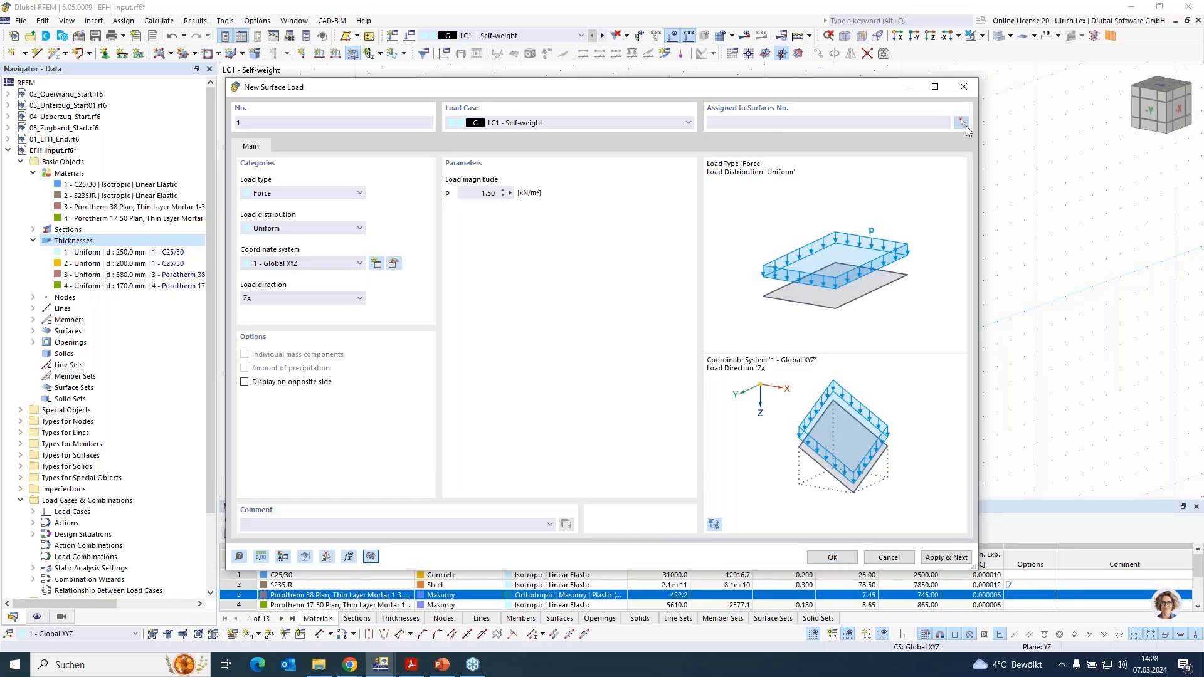
left_click(962, 123)
left_click(345, 474)
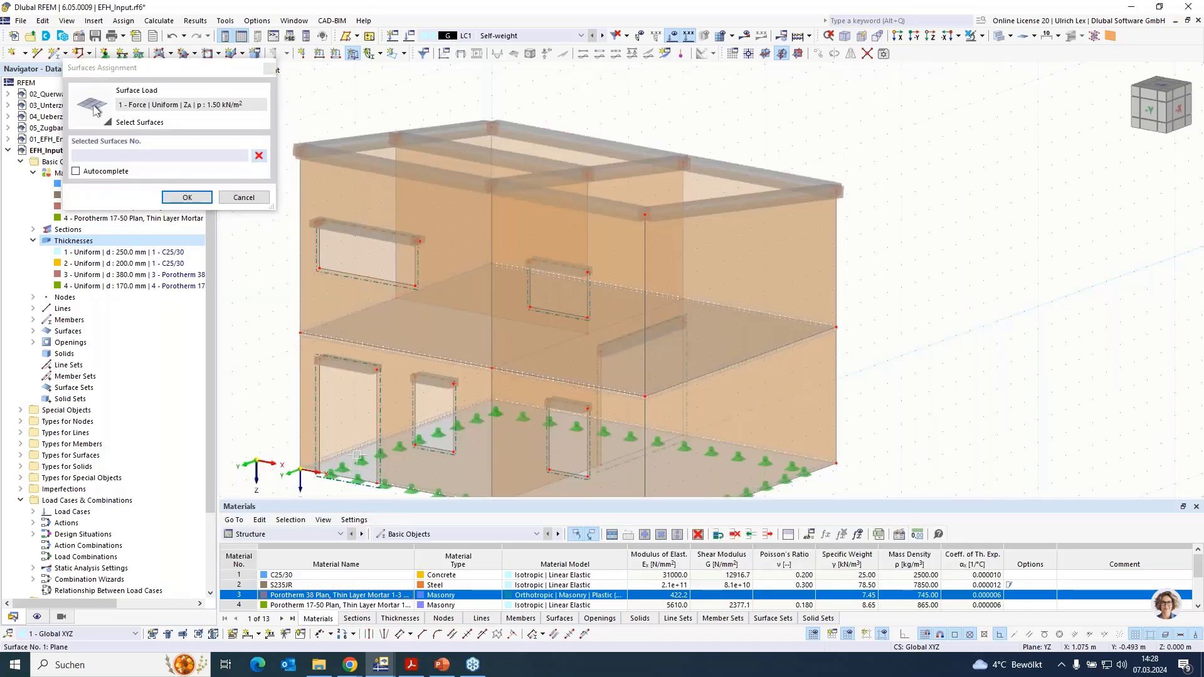
scroll(489, 327, "down", 1)
scroll(536, 296, "up", 2)
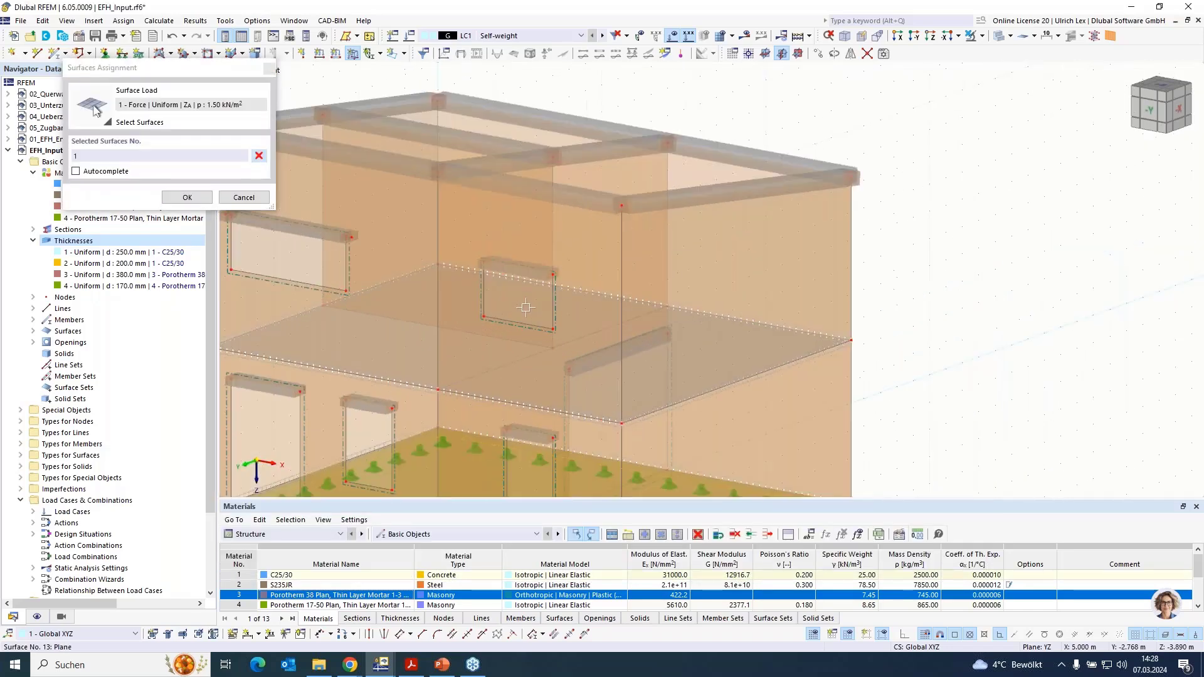
left_click(536, 296)
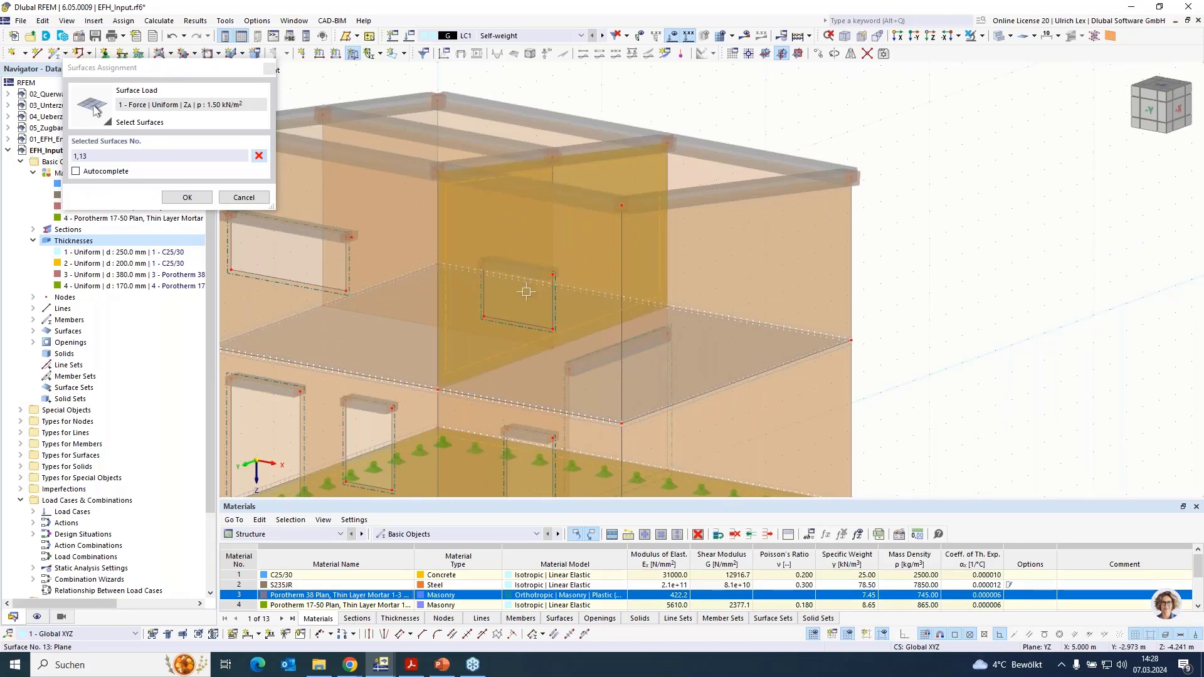
left_click(512, 353)
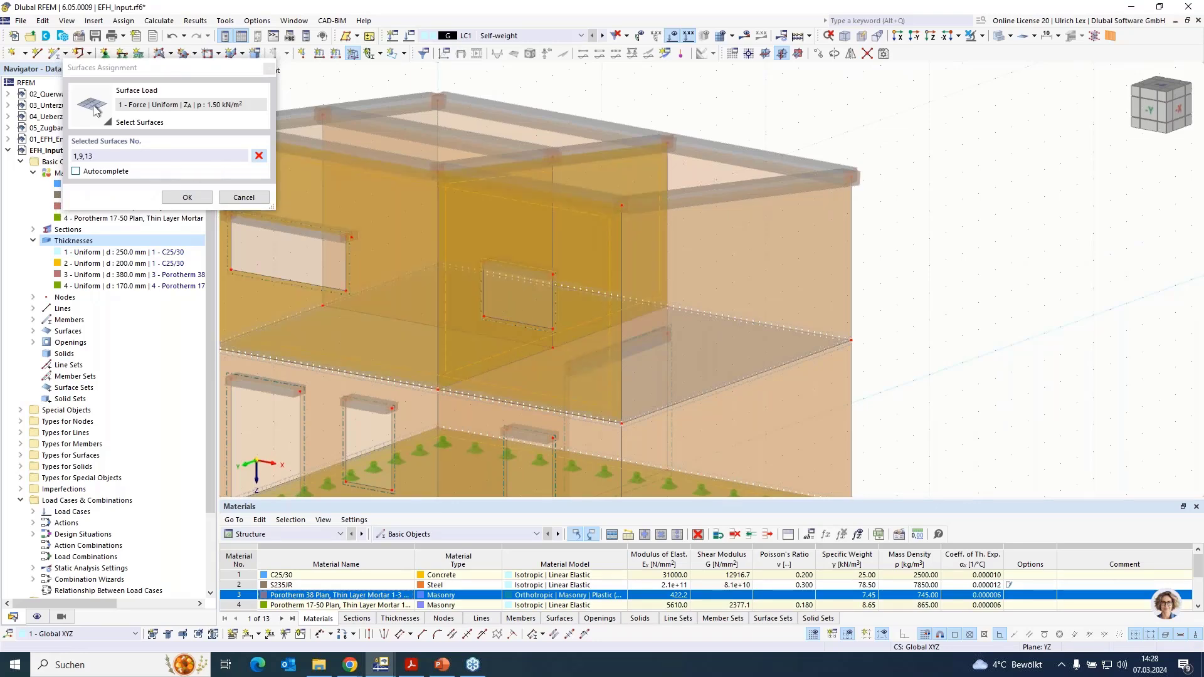
left_click(130, 156)
key("BackSpace")
key("BackSpace")
key("BackSpace")
key("BackSpace")
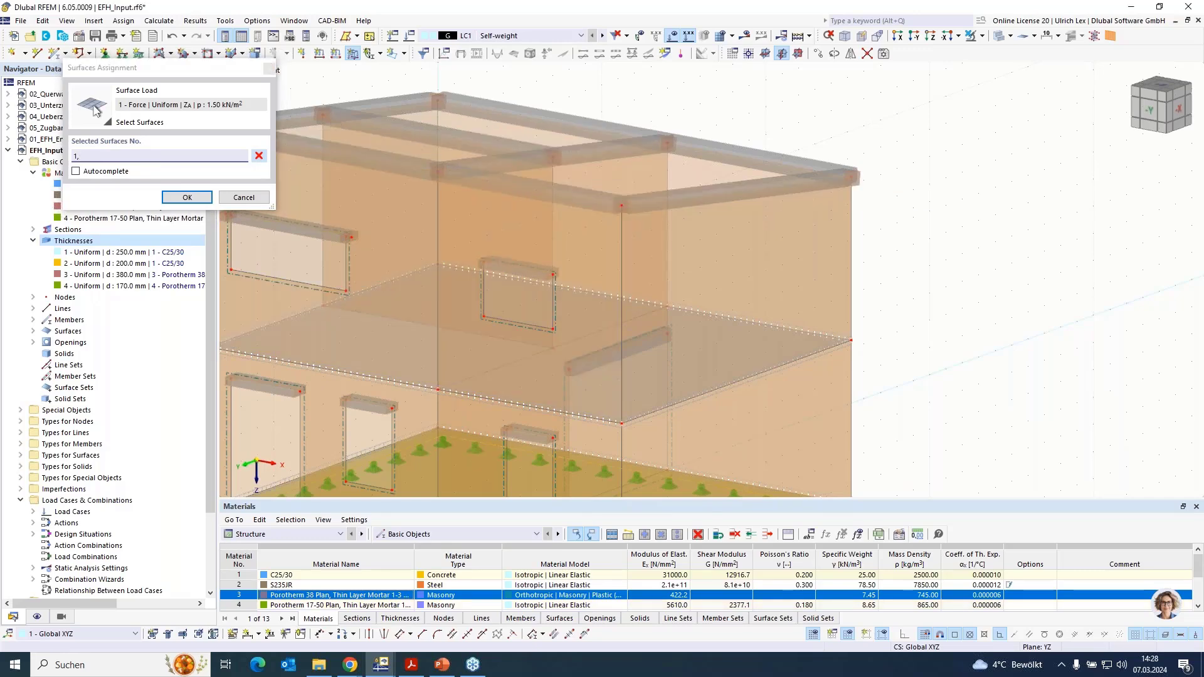
- Add the intermediate slab, surface 6, to the load's assigned surfaces and create the surface load
middle_click_drag(916, 150, 936, 177, "ctrl")
left_click(682, 253)
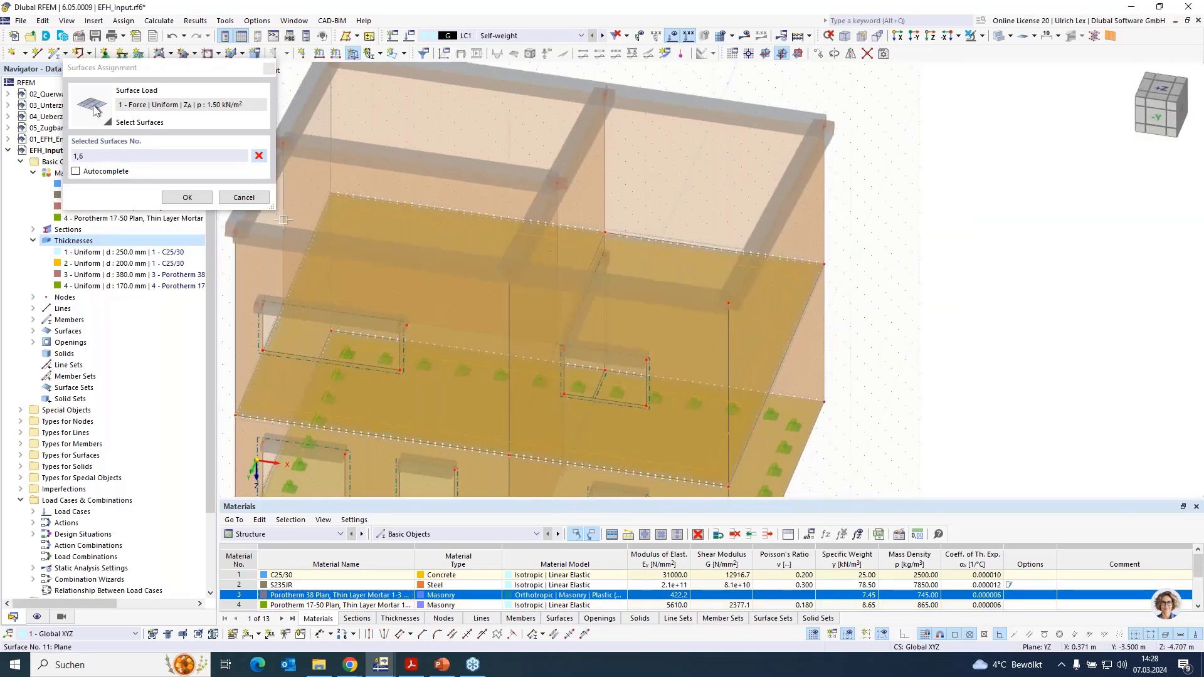
left_click(180, 198)
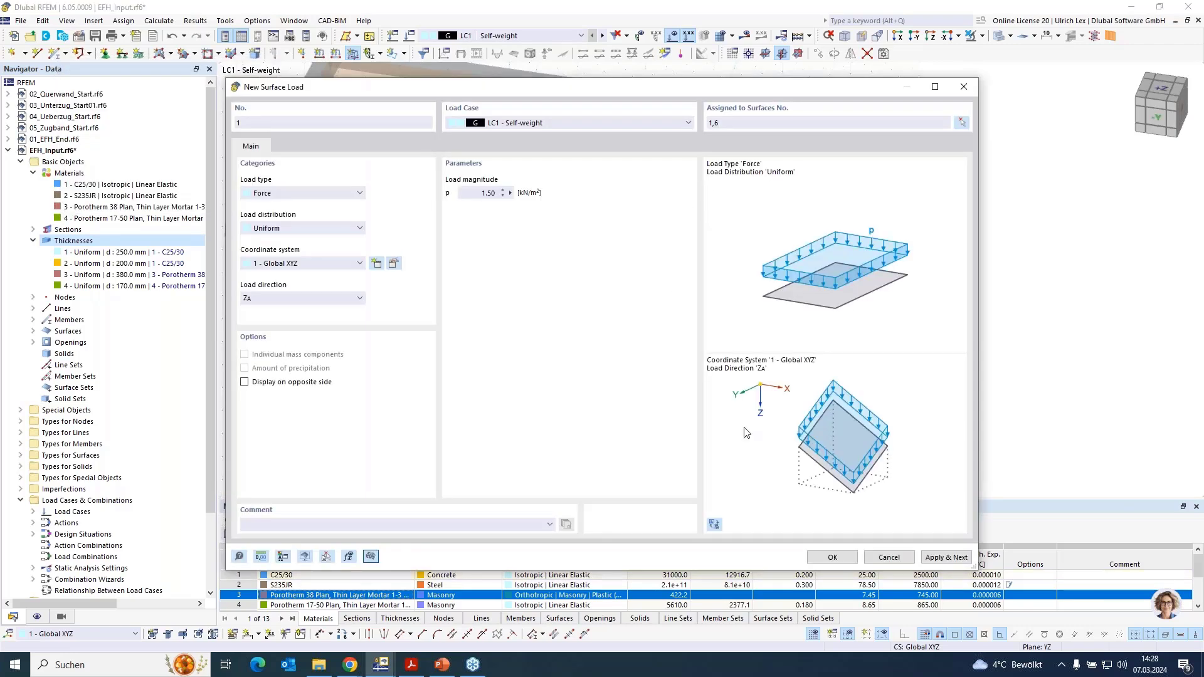
left_click(832, 557)
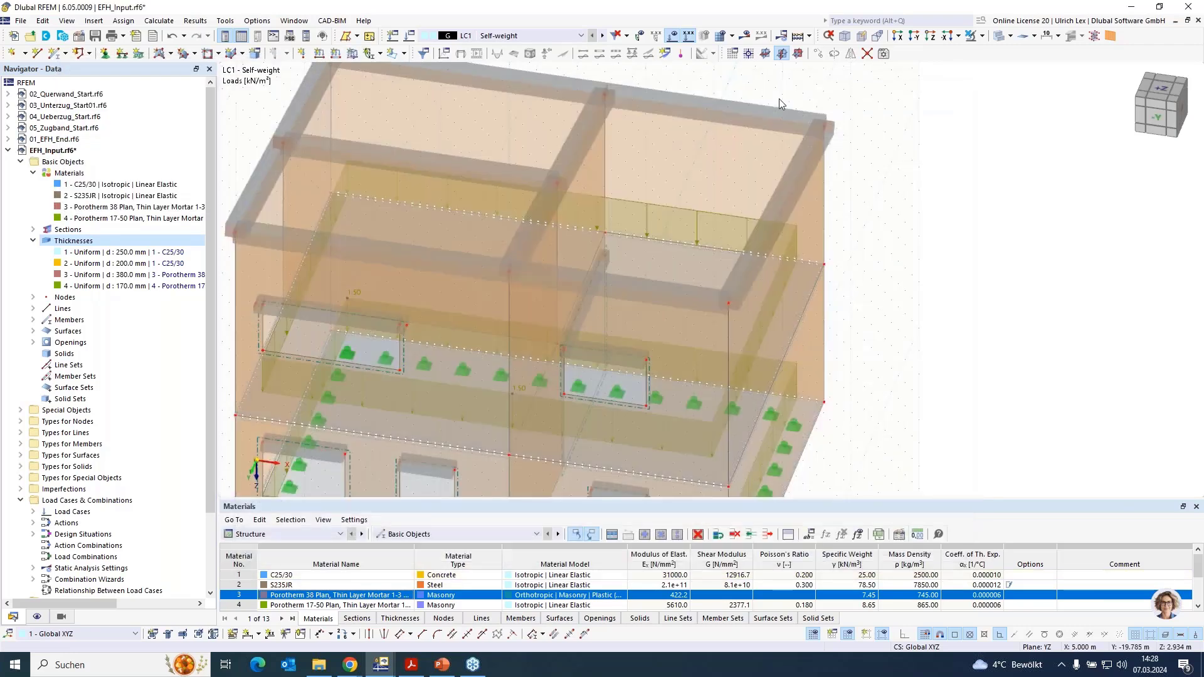
- Create a uniform surface load of 1.80 kN/m² in LC2 on the ground slab and intermediate slab, surfaces 1 and 6
scroll(909, 347, "down", 2)
middle_click_drag(909, 346, 895, 258, "ctrl")
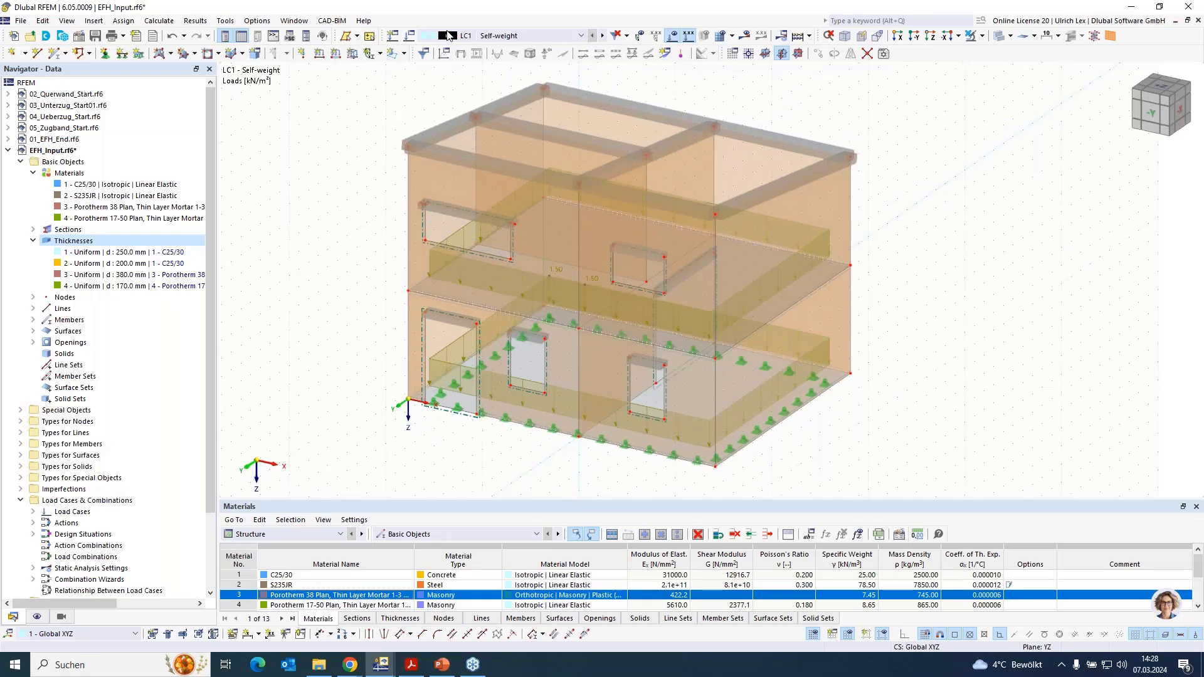
left_click(603, 36)
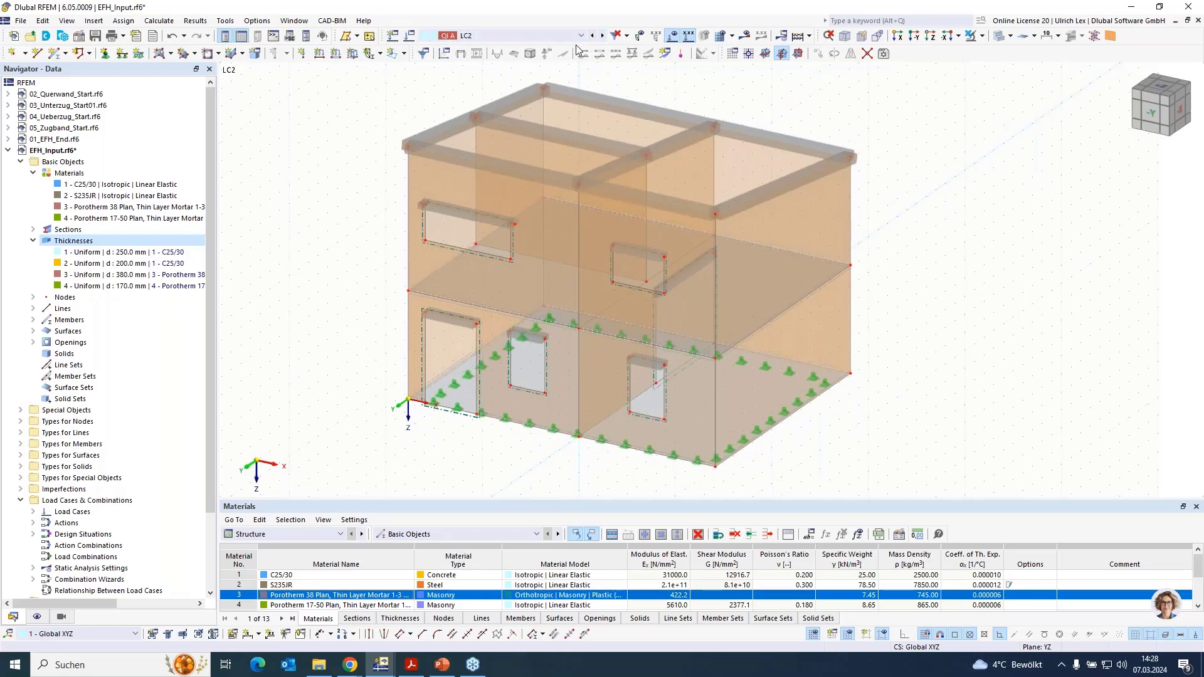
left_click(400, 51)
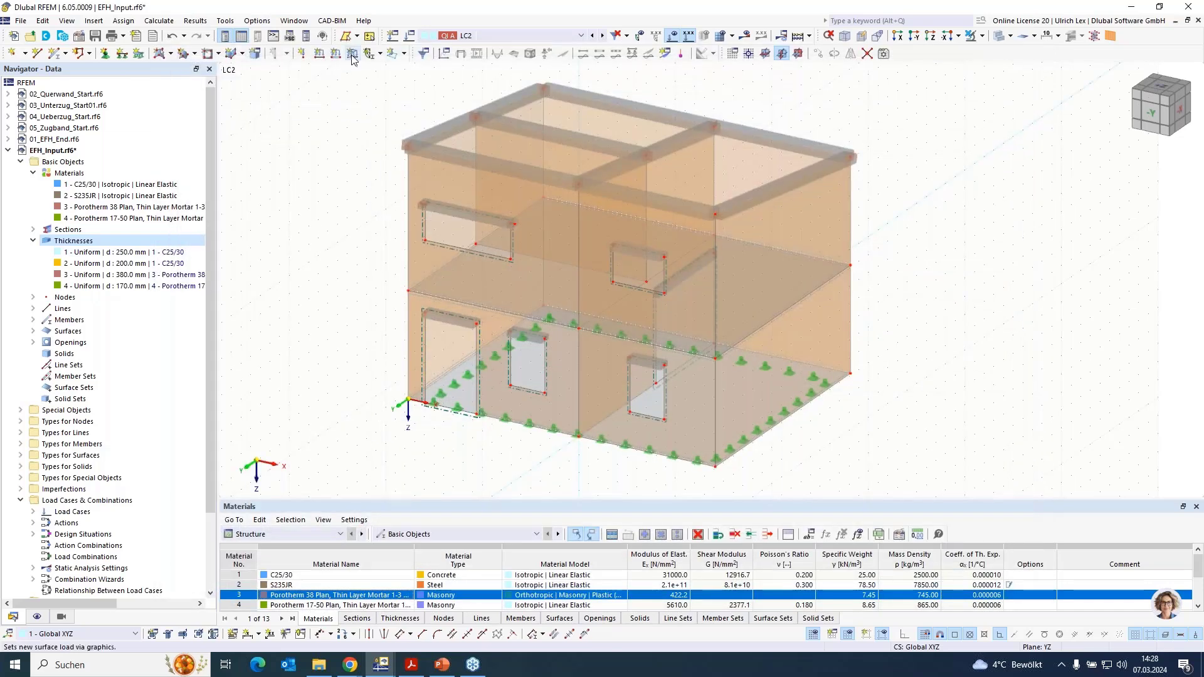
left_click(352, 56)
double_click(484, 192)
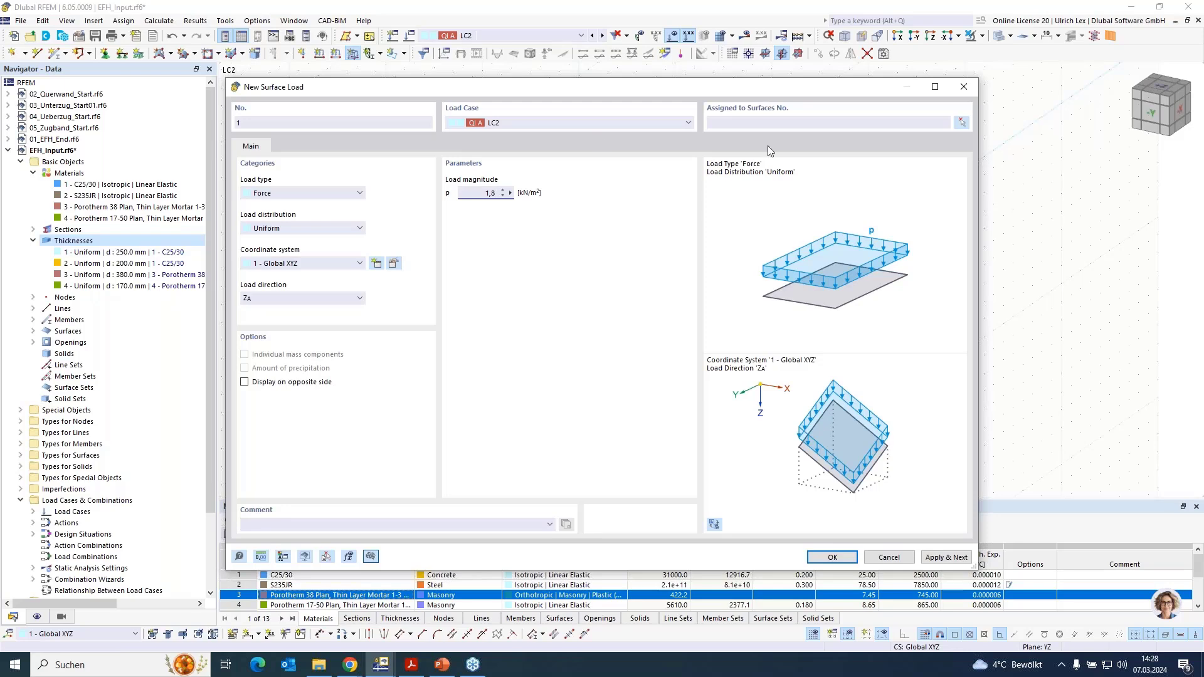
left_click(961, 123)
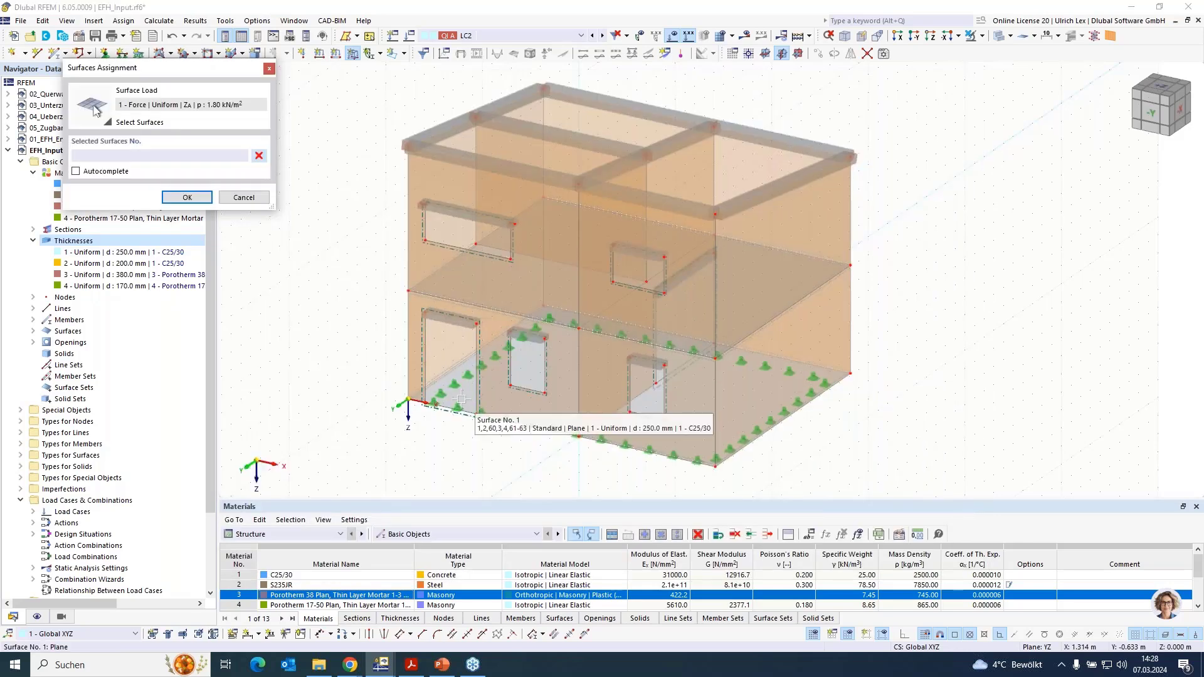
left_click(696, 389)
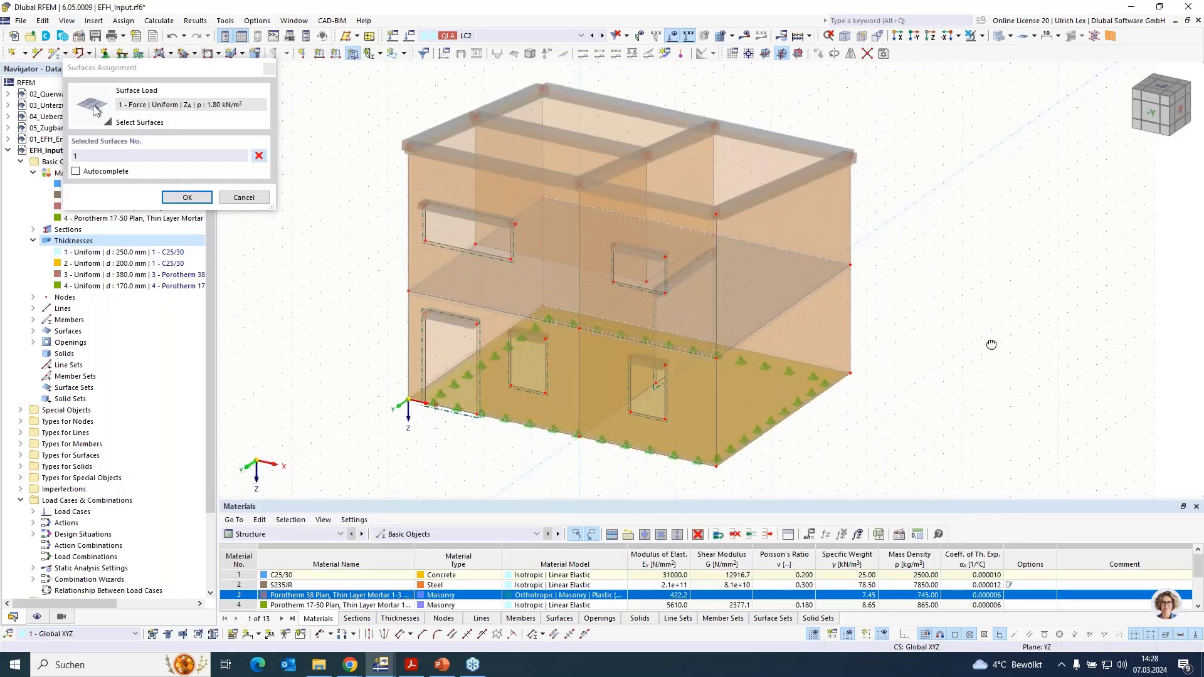
middle_click_drag(994, 344, 999, 366, "ctrl")
left_click(737, 232)
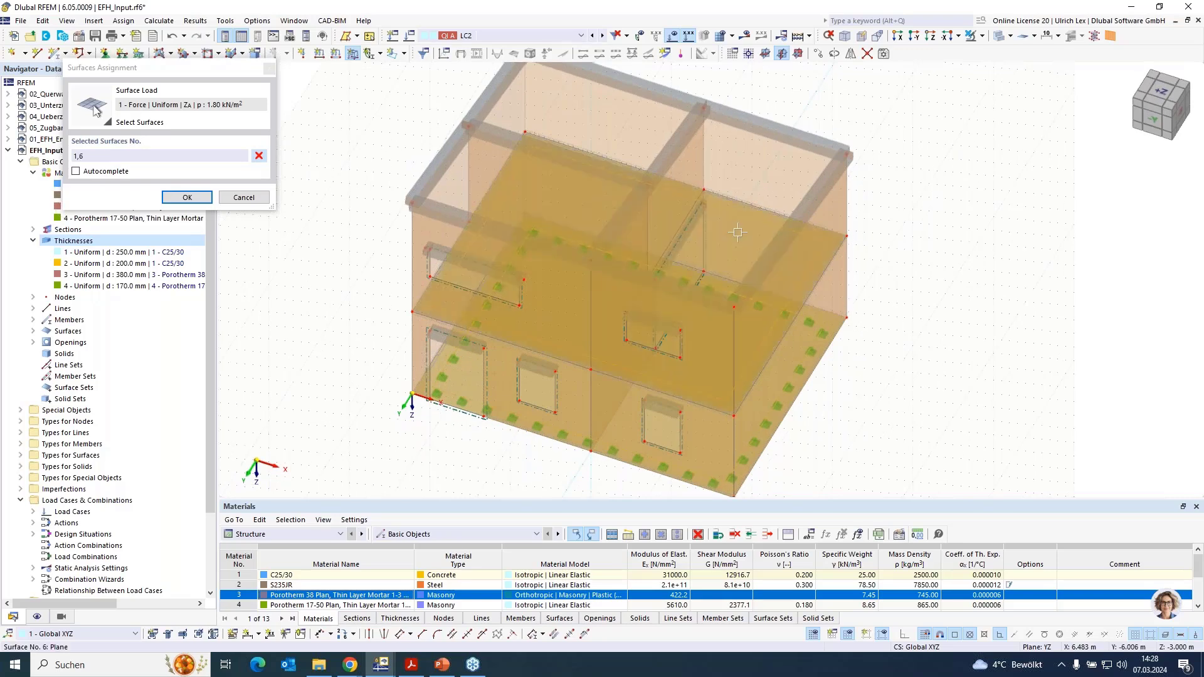
left_click(187, 197)
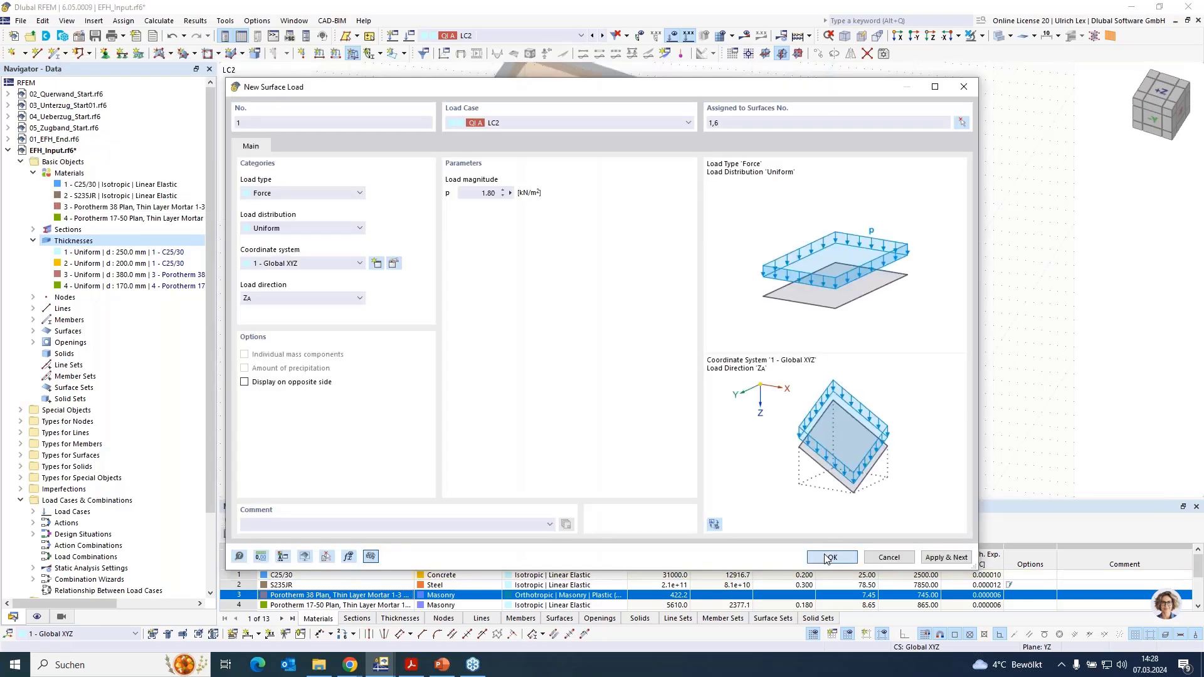
left_click(830, 557)
- Set the static analysis settings of the design situations' combination wizard 1 to SA1 - Geometrically linear | Newton-Raphson
middle_click_drag(927, 377, 944, 346, "ctrl")
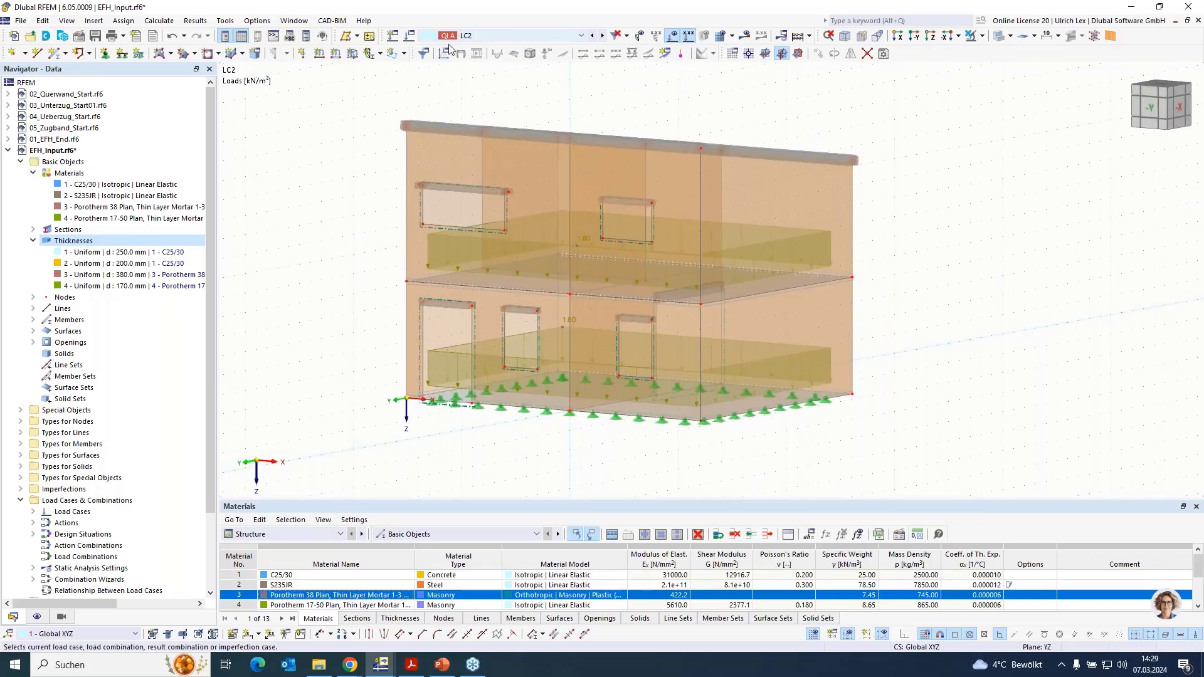
left_click(449, 40)
left_click(408, 38)
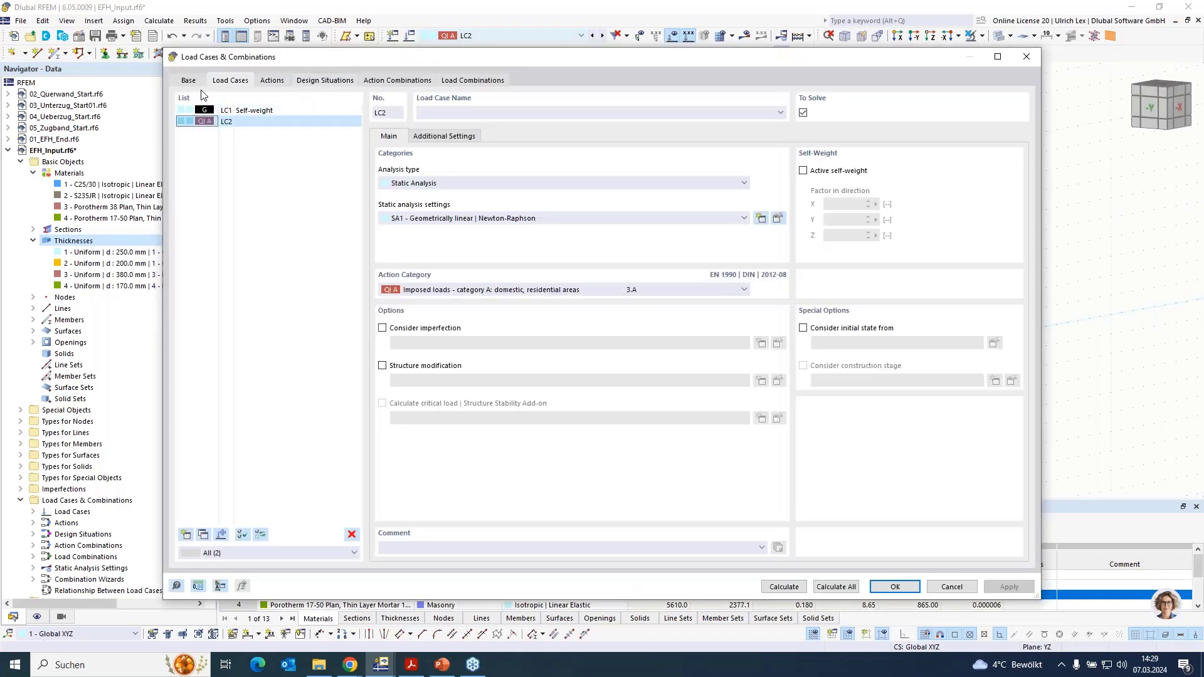
left_click(190, 81)
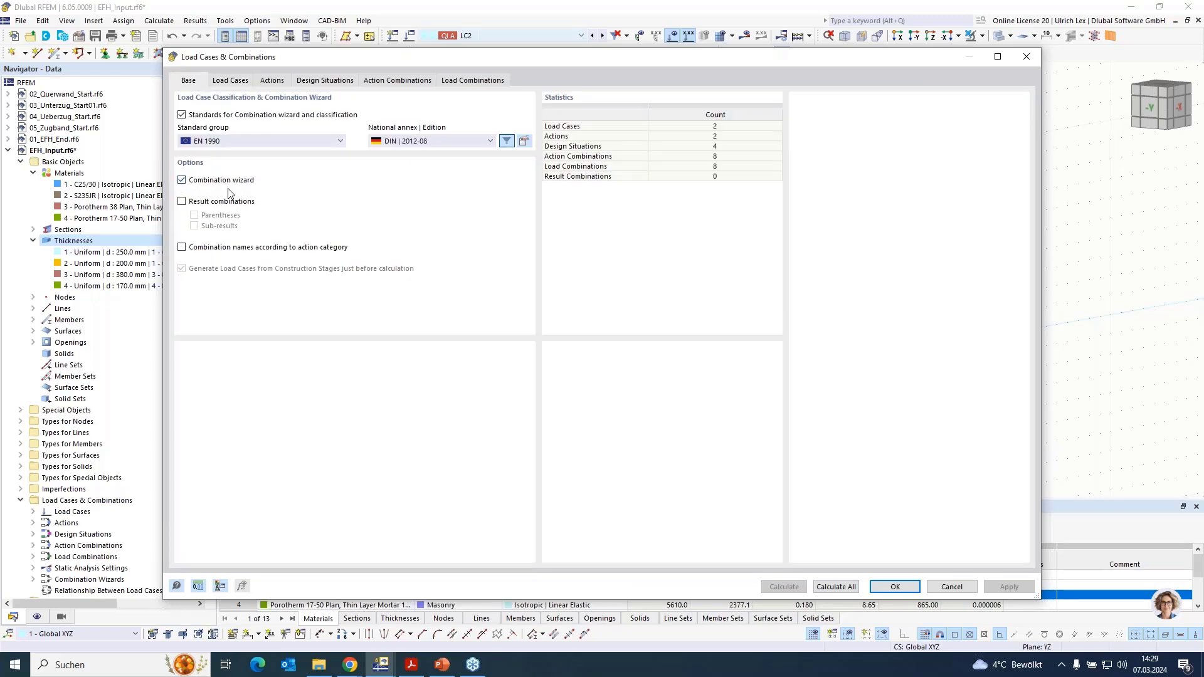
left_click(294, 82)
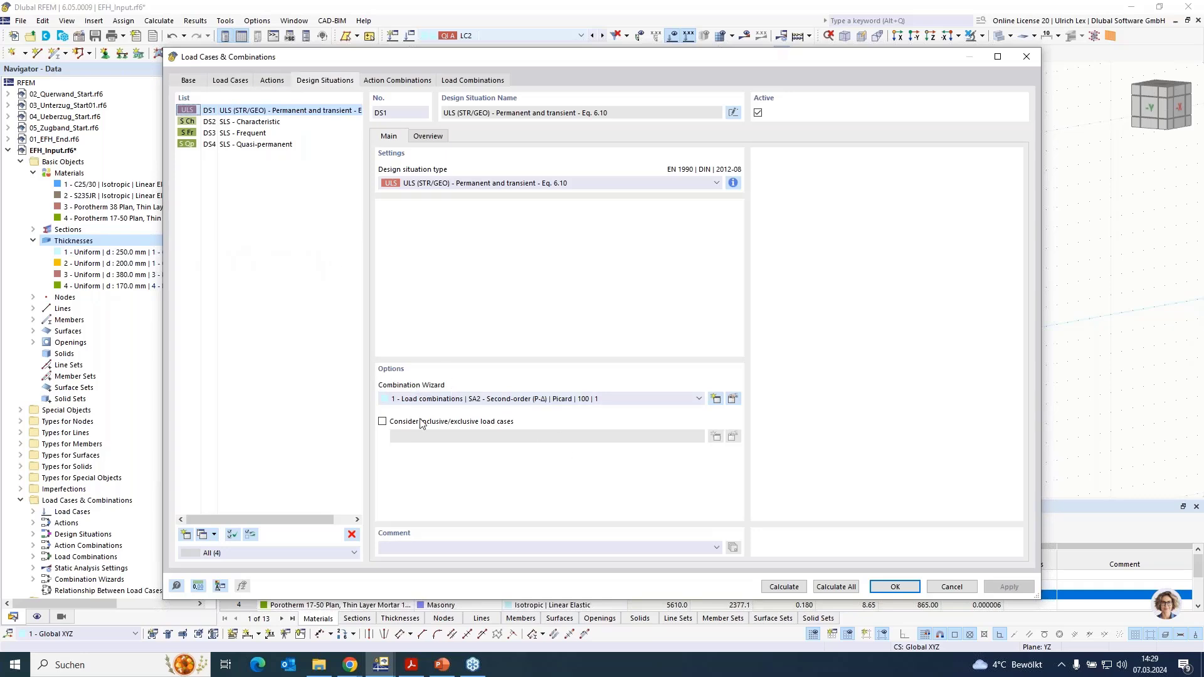
left_click(732, 399)
left_click(554, 257)
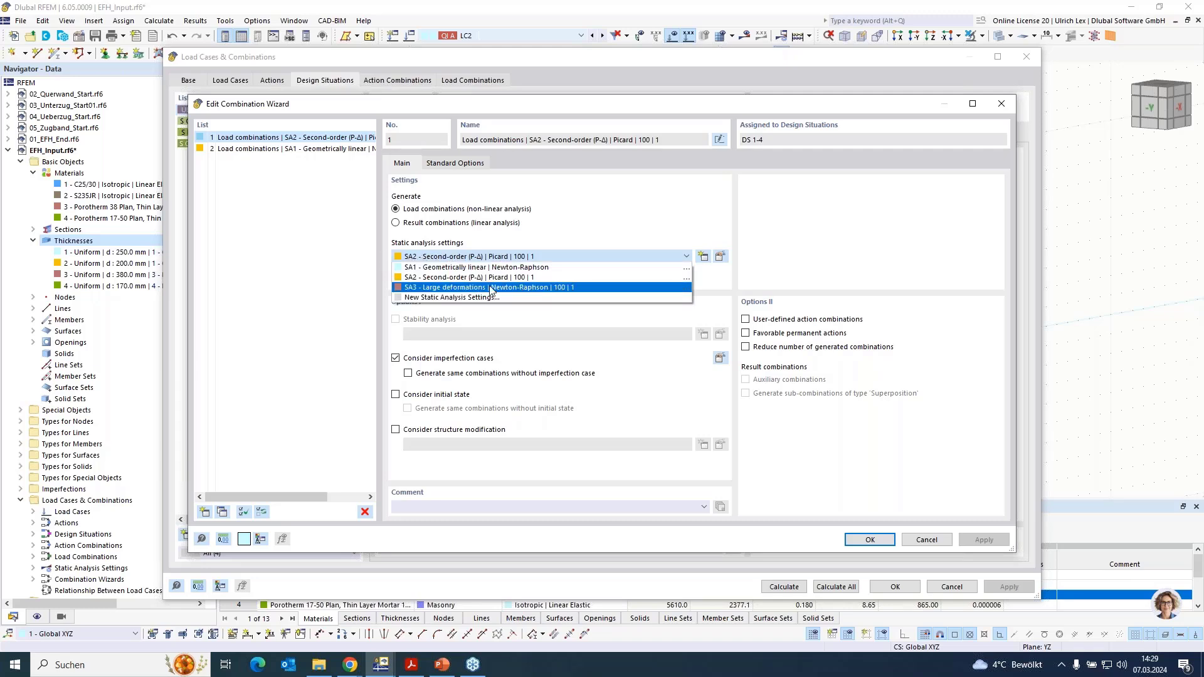
left_click(565, 268)
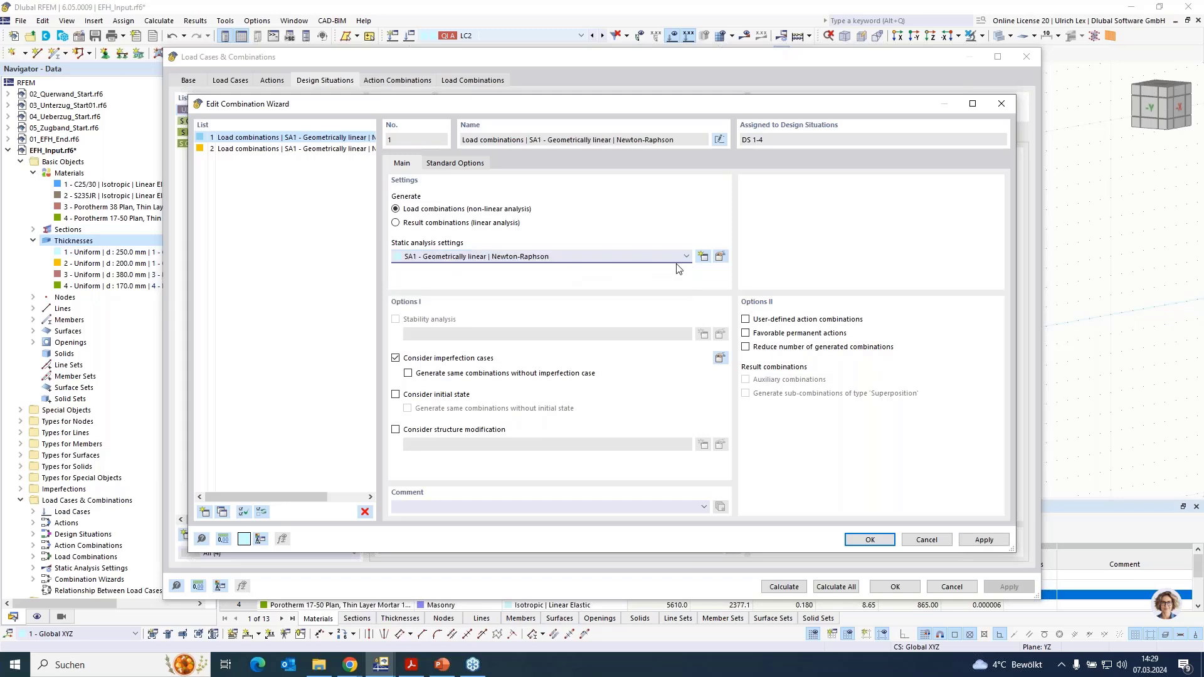
- Set SA1 to 500 maximum iterations and 3 load increments, save results of all load increments, and accept the combination wizard
left_click(720, 256)
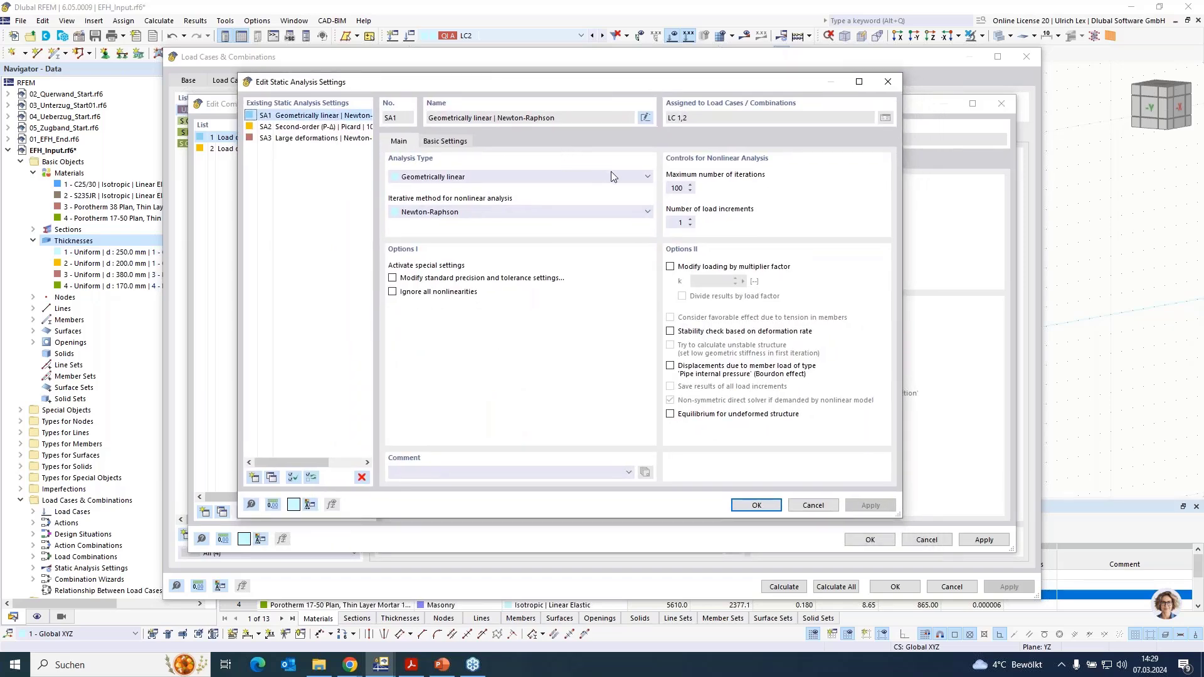
double_click(679, 222)
left_click(672, 188)
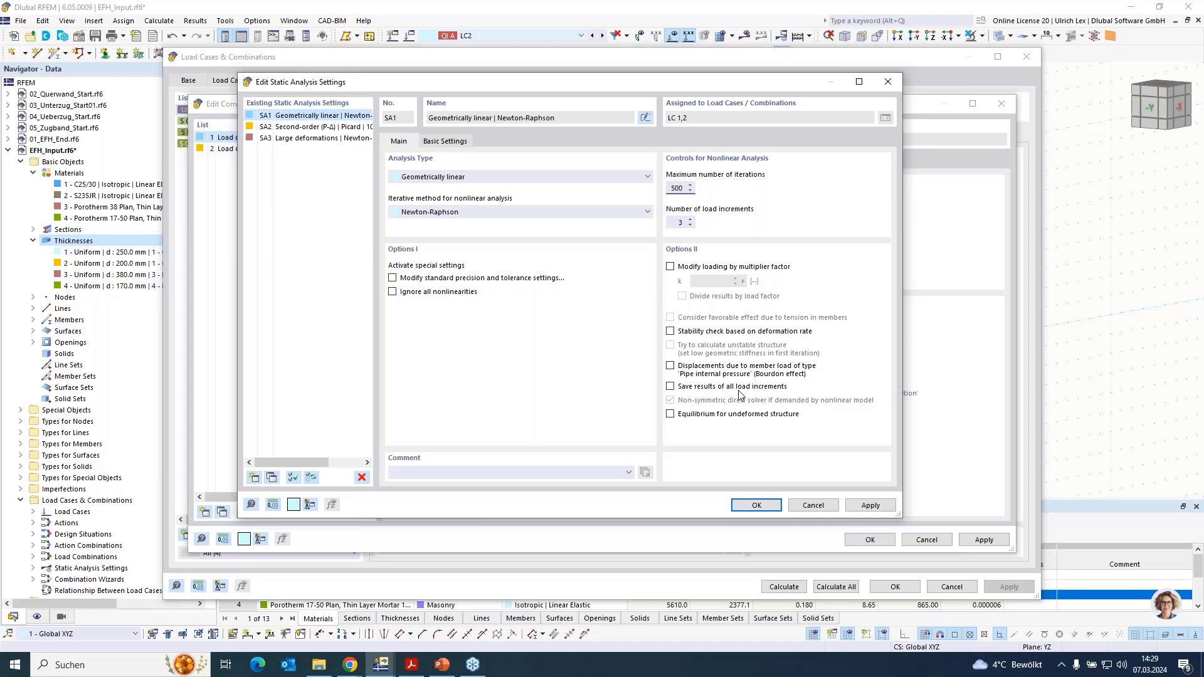
left_click(670, 387)
key("Return")
left_click(872, 539)
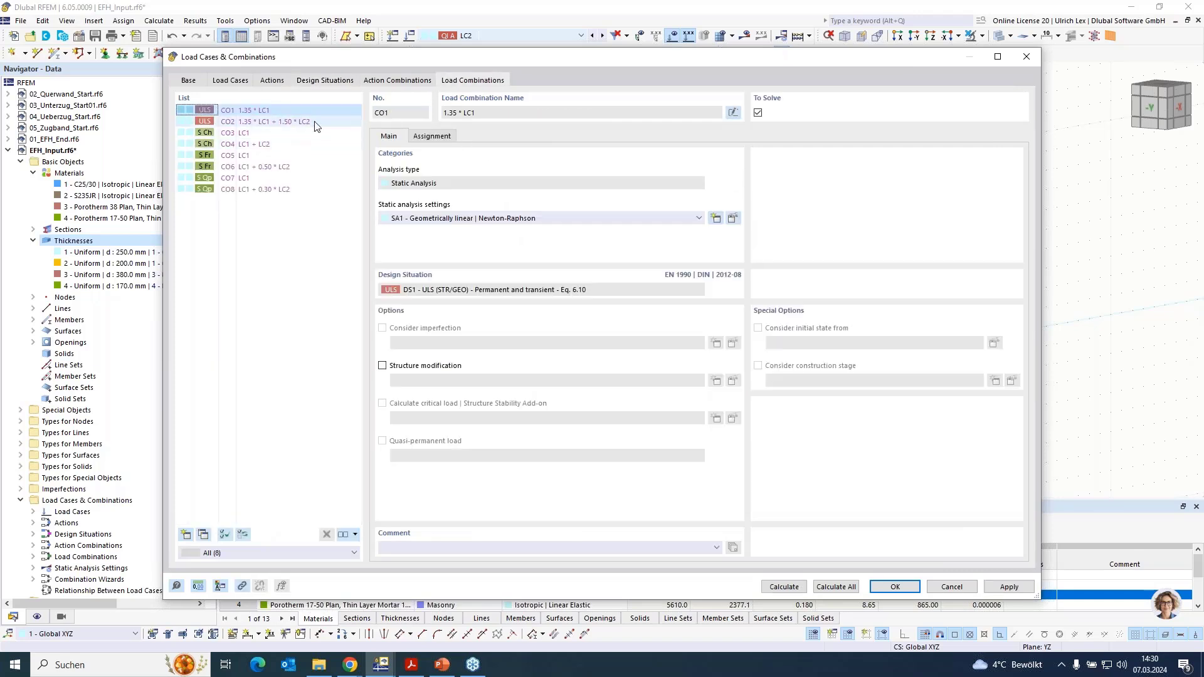
- Select load combination CO2 (1.35 * LC1 + 1.50 * LC2) and close the load cases and combinations
left_click(295, 122)
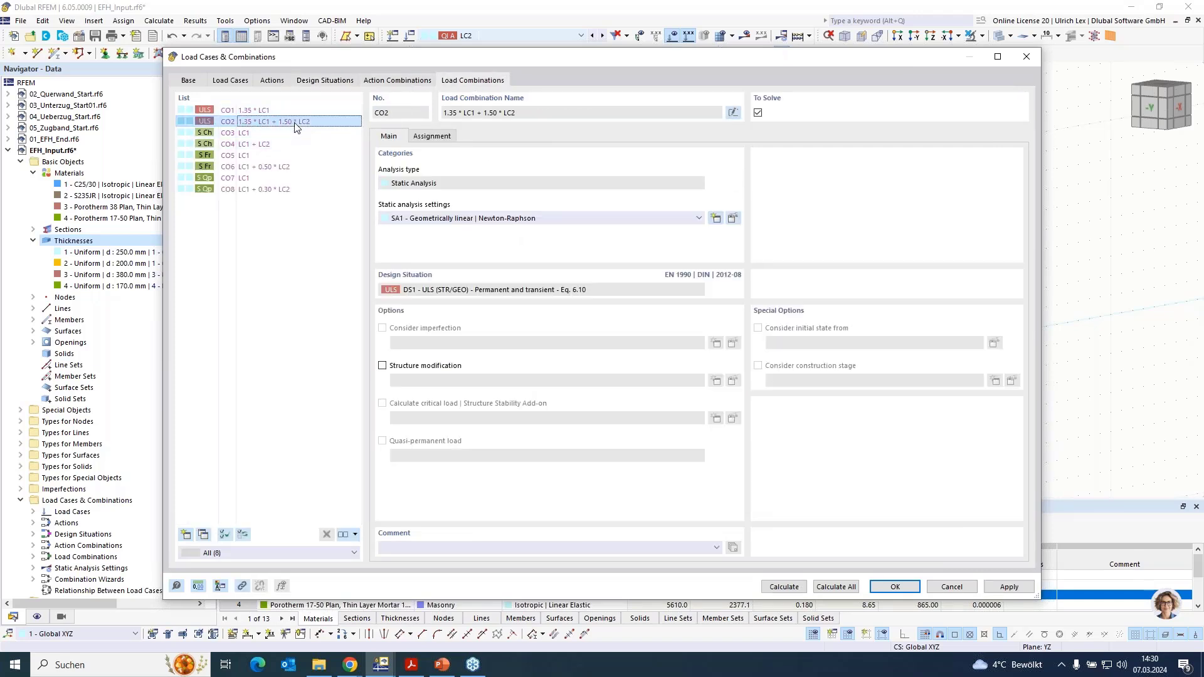
left_click(949, 588)
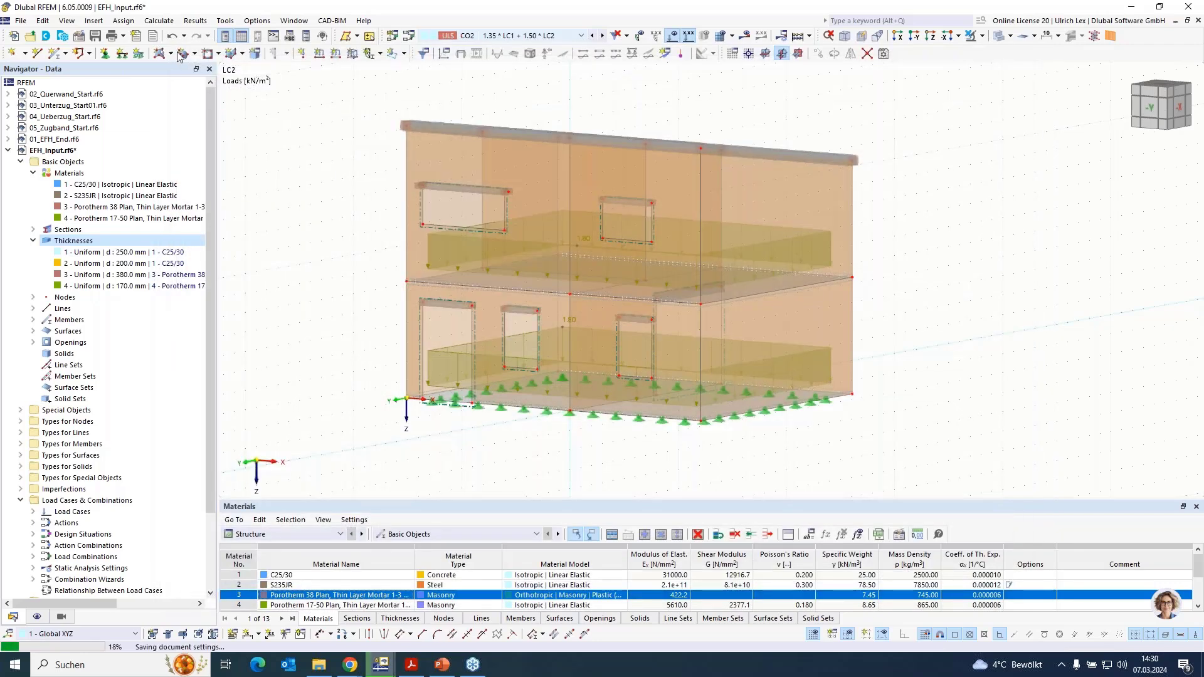
- Set the target length of finite elements to 0.25 m and generate the mesh of the house model
left_click(152, 22)
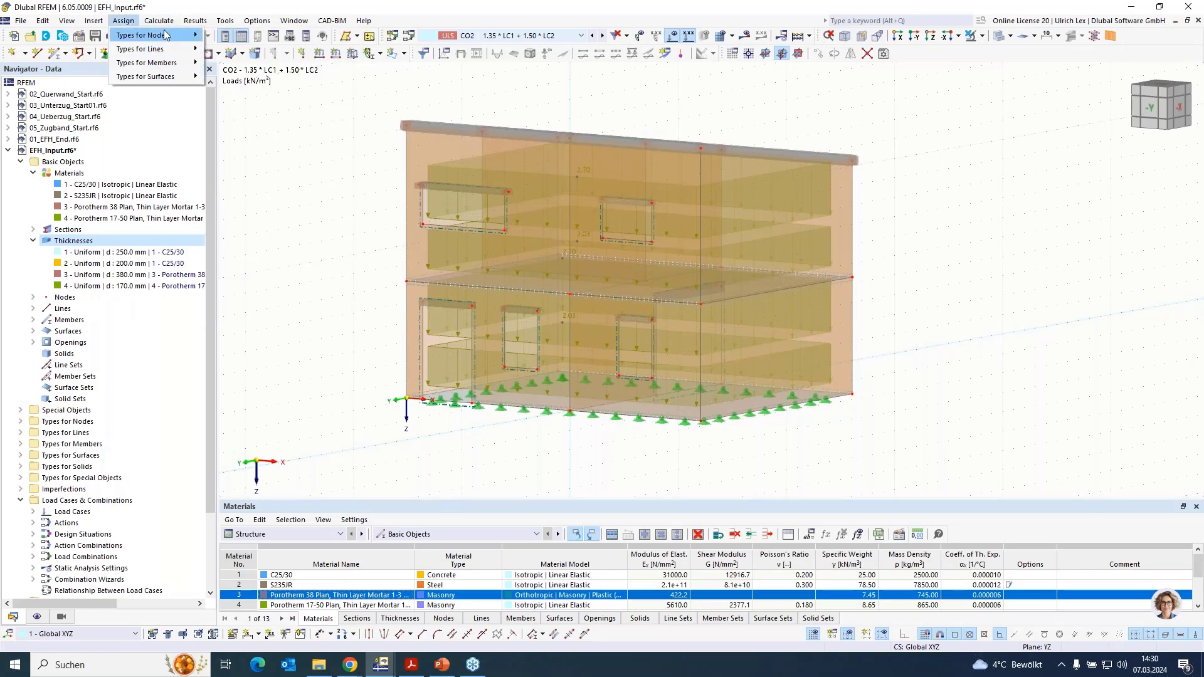
left_click(227, 186)
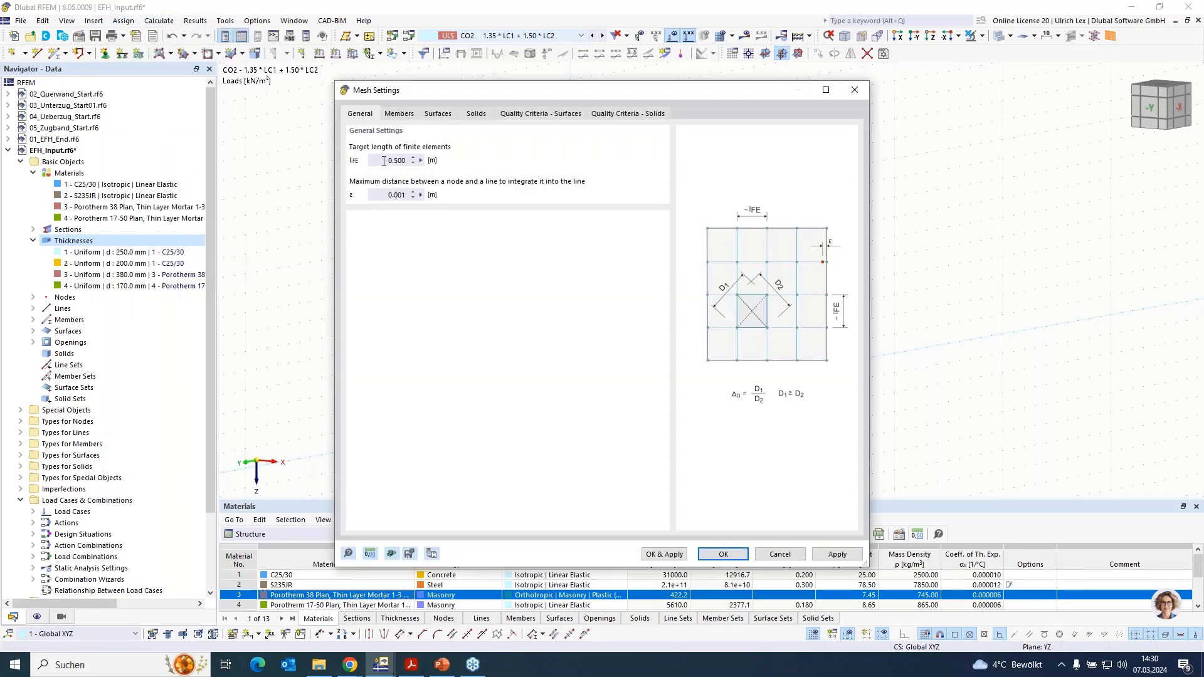
left_click(383, 161)
type("0,25")
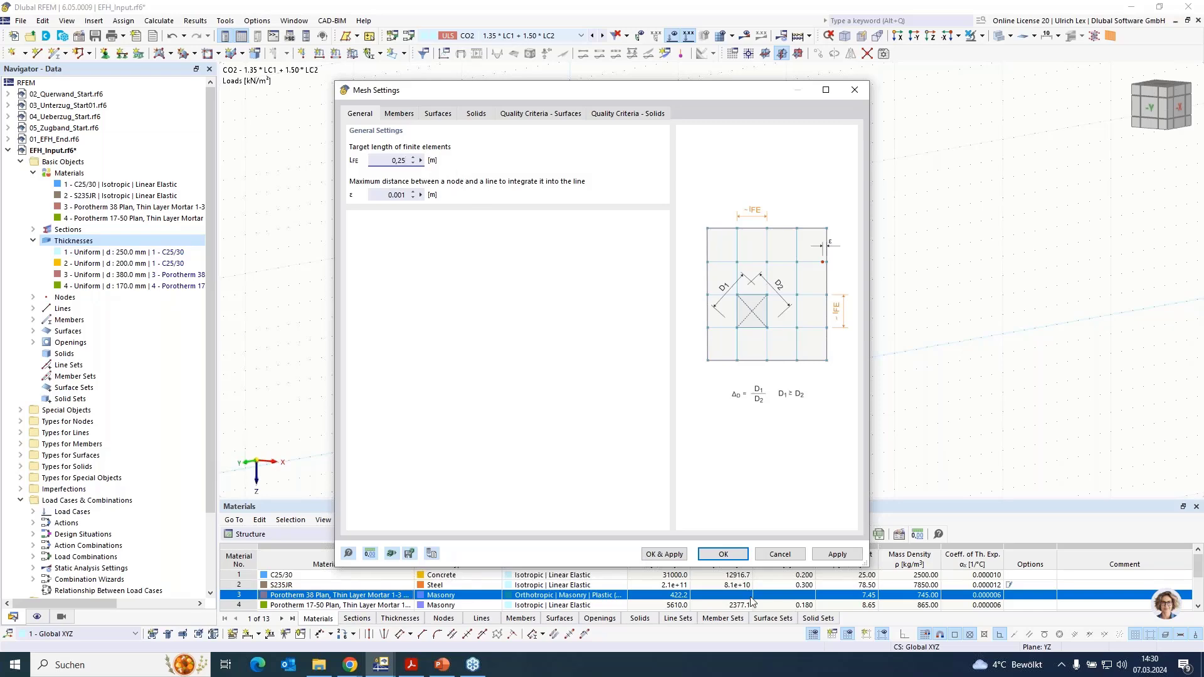
left_click(677, 557)
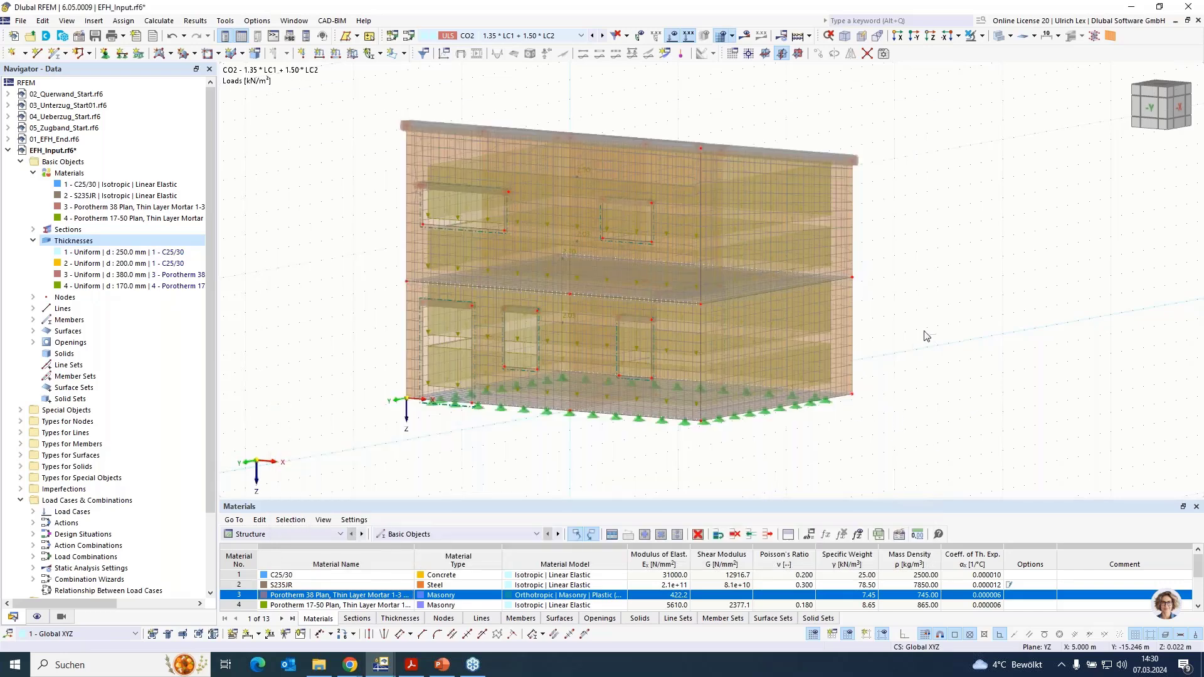
middle_click_drag(903, 237, 840, 257, "ctrl")
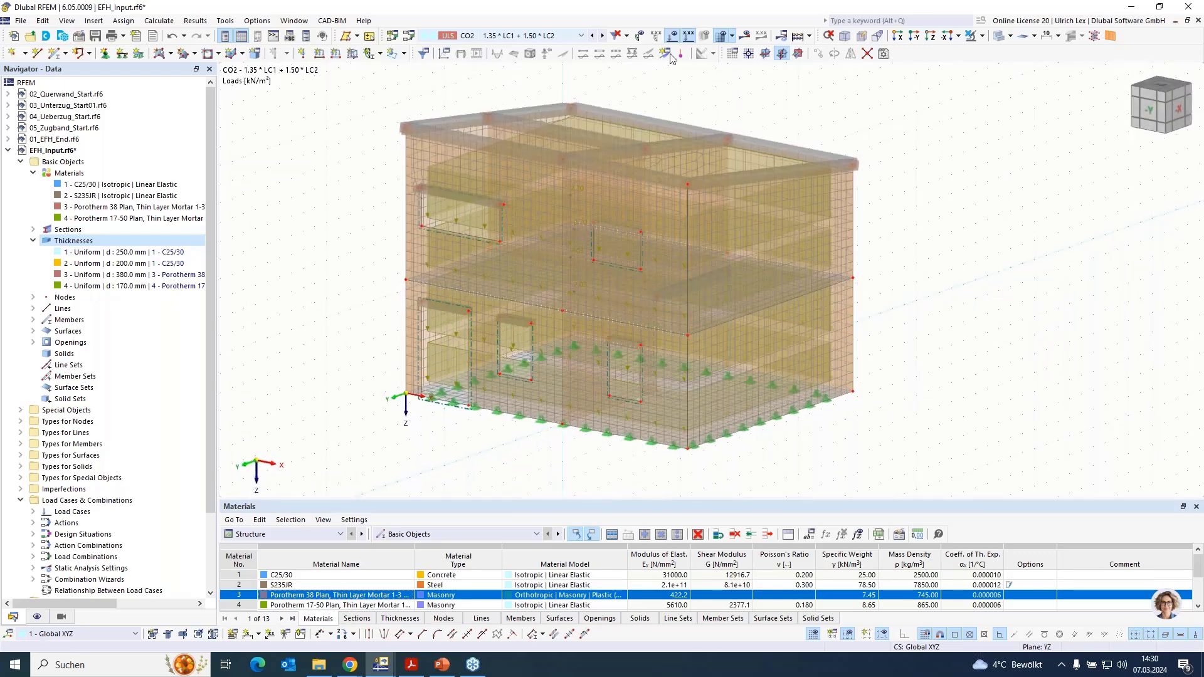
- Hide the finite element mesh, then calculate CO2 and display its global deformations on the house
left_click(719, 38)
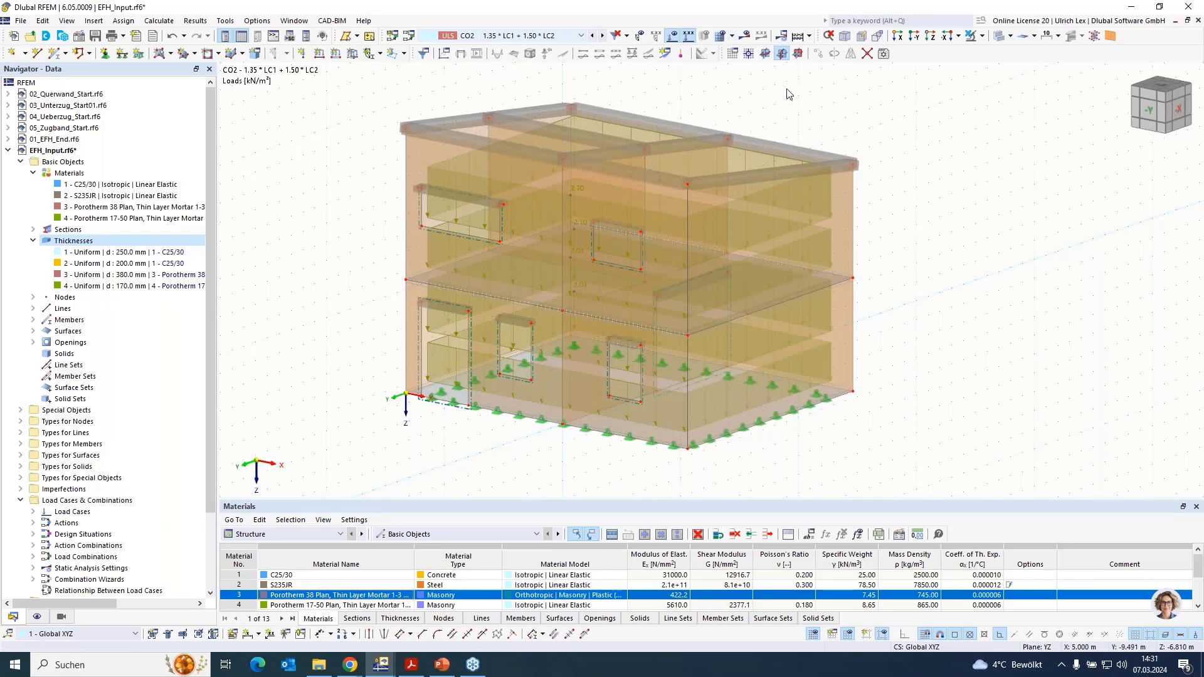
left_click(744, 37)
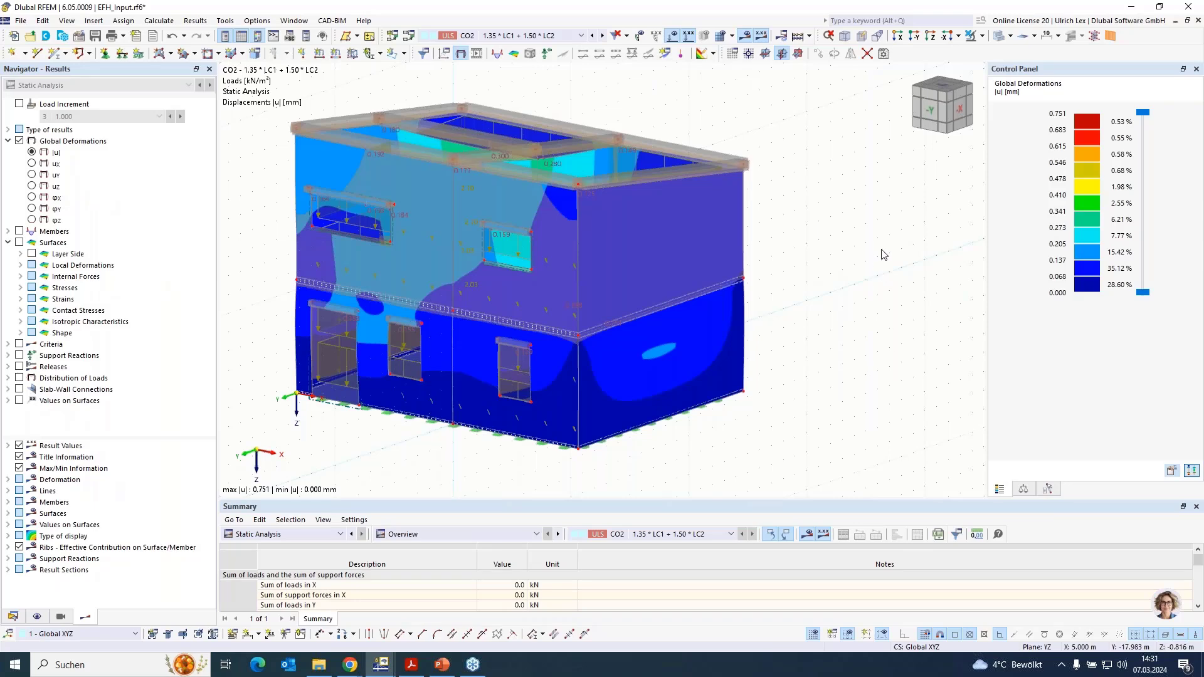
scroll(912, 299, "down", 2)
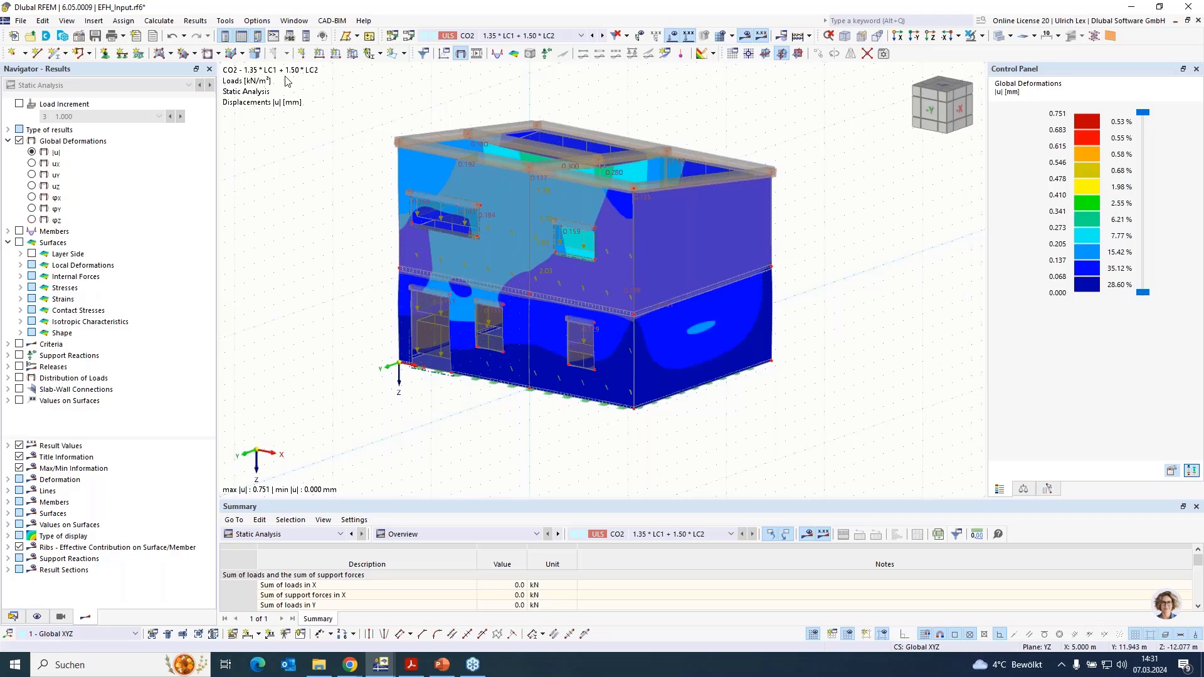
- Switch to the model 02_Querwand_Start.rf6 and bring its whole wall junction into view
left_click(257, 23)
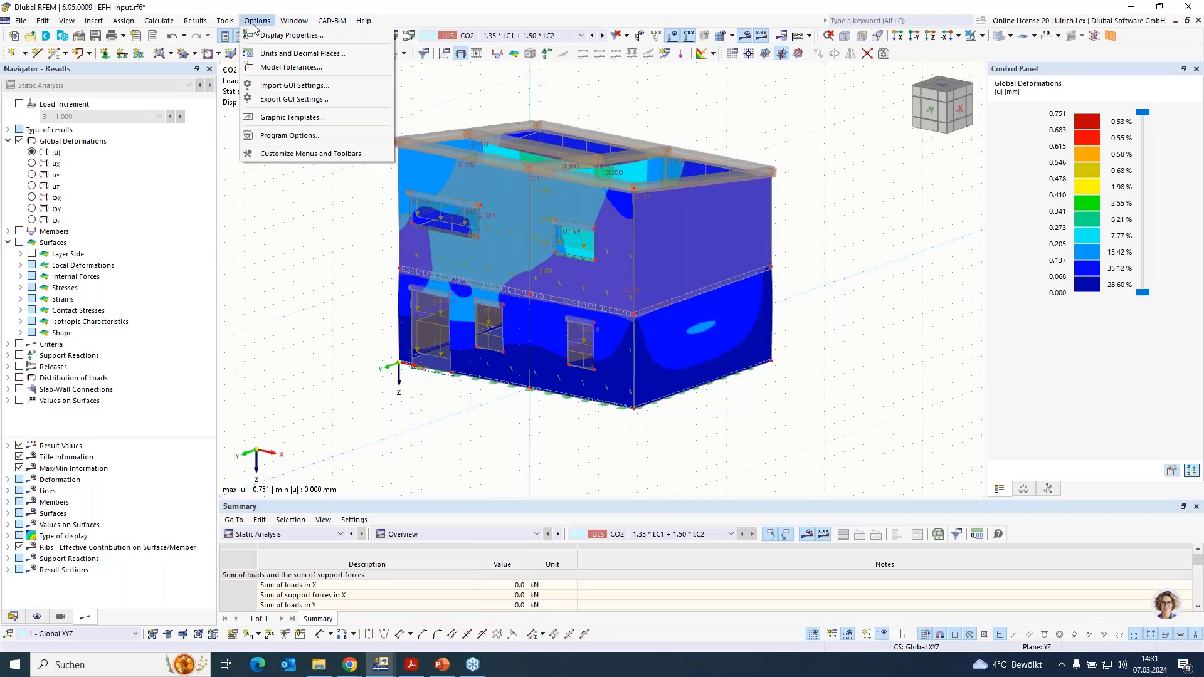
mouse_move(294, 21)
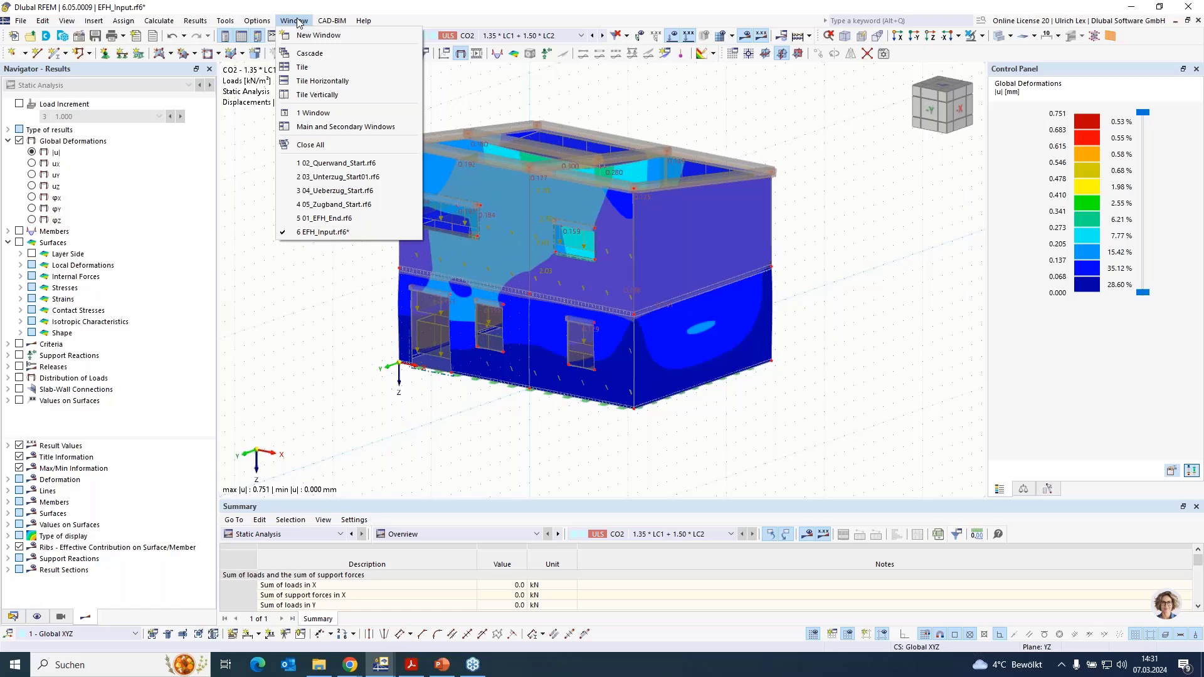
left_click(407, 167)
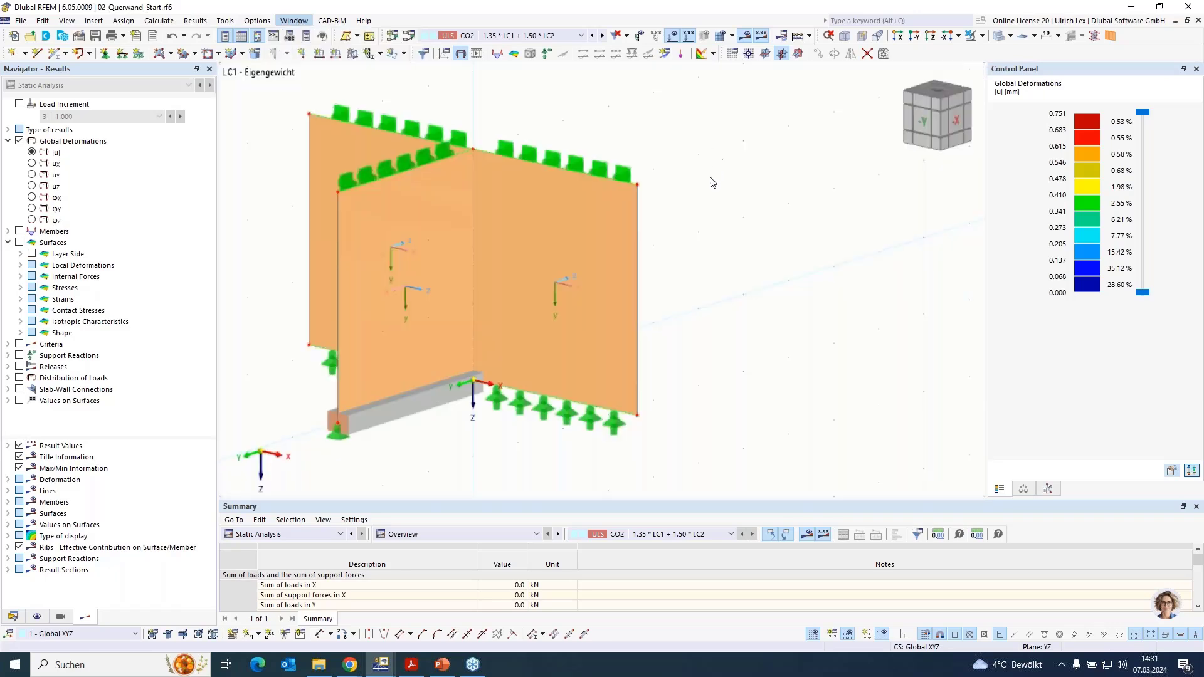
scroll(828, 214, "down", 1)
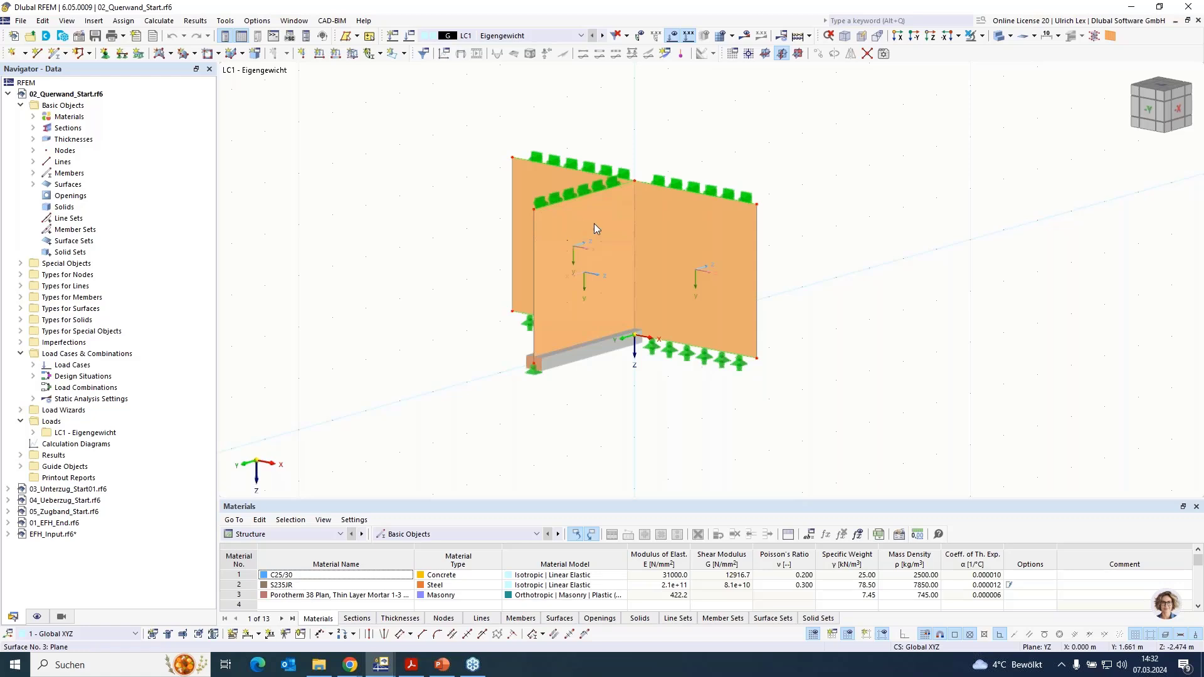
- Examine the longitudinal wall, the cross wall and the vertical line where they meet
left_click(744, 244)
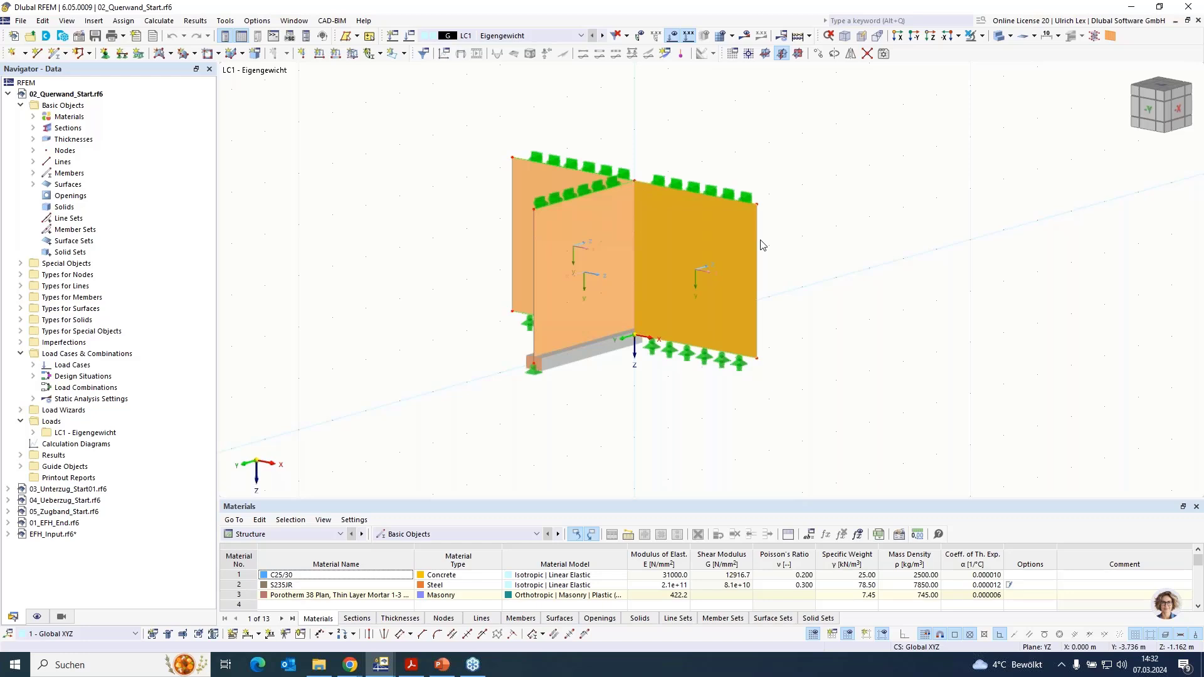
left_click(543, 253)
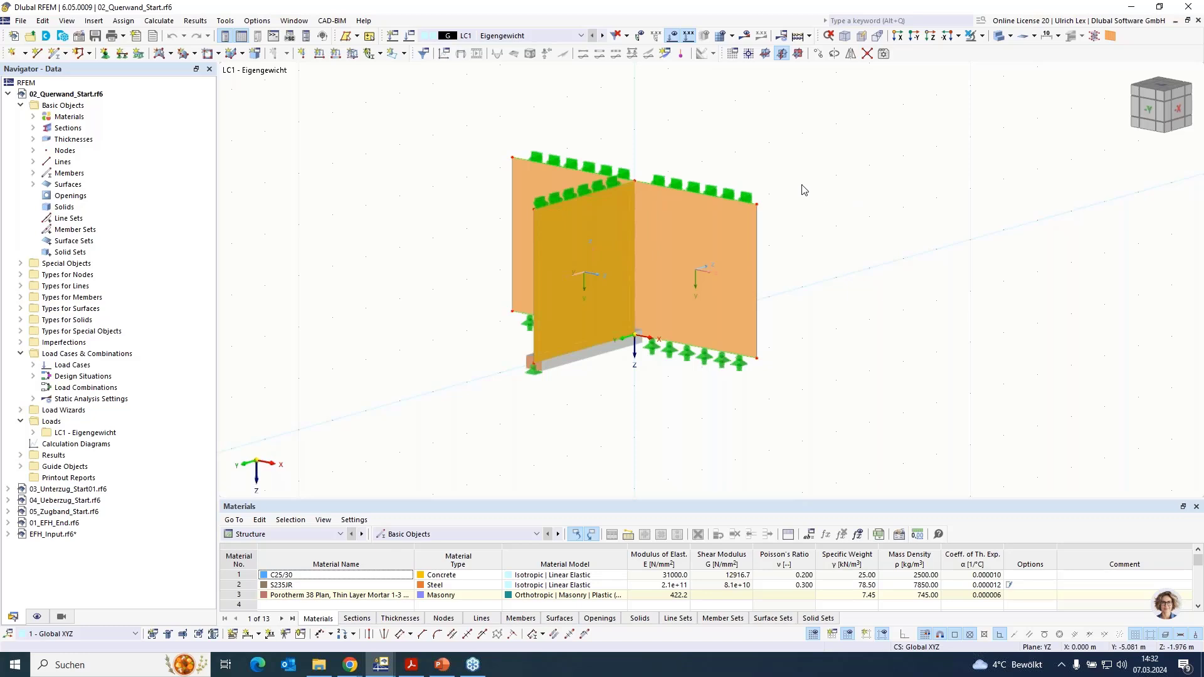
left_click(866, 258)
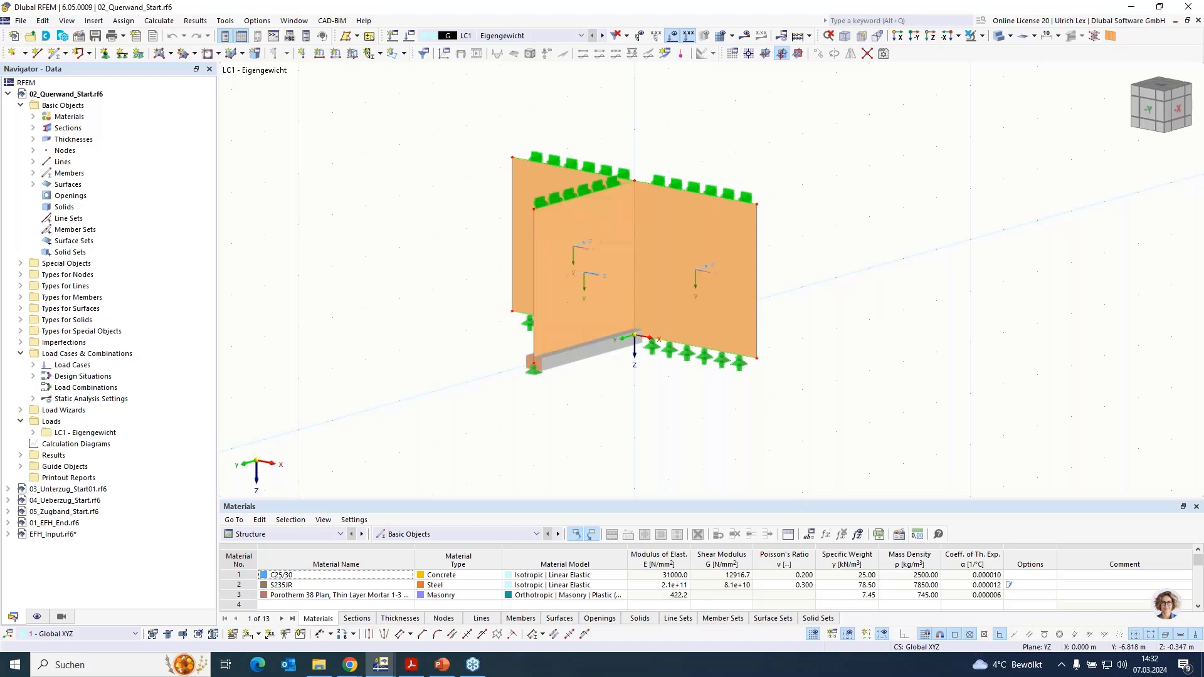
middle_click_drag(864, 254, 848, 305, "ctrl")
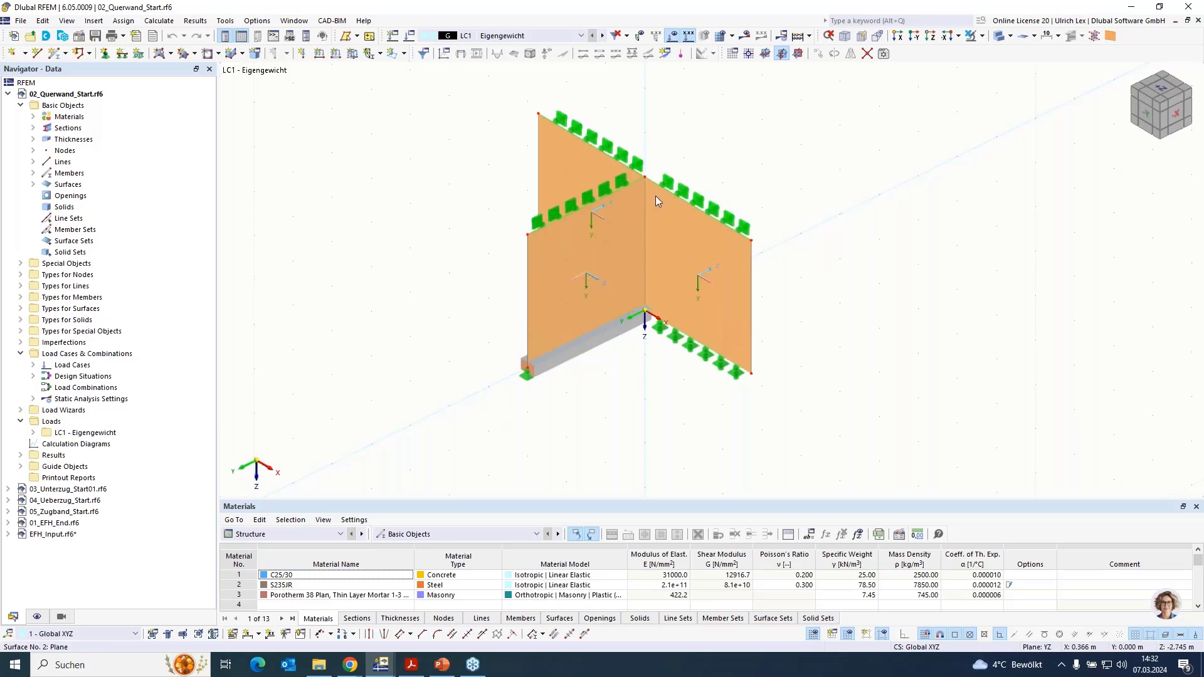
mouse_move(656, 197)
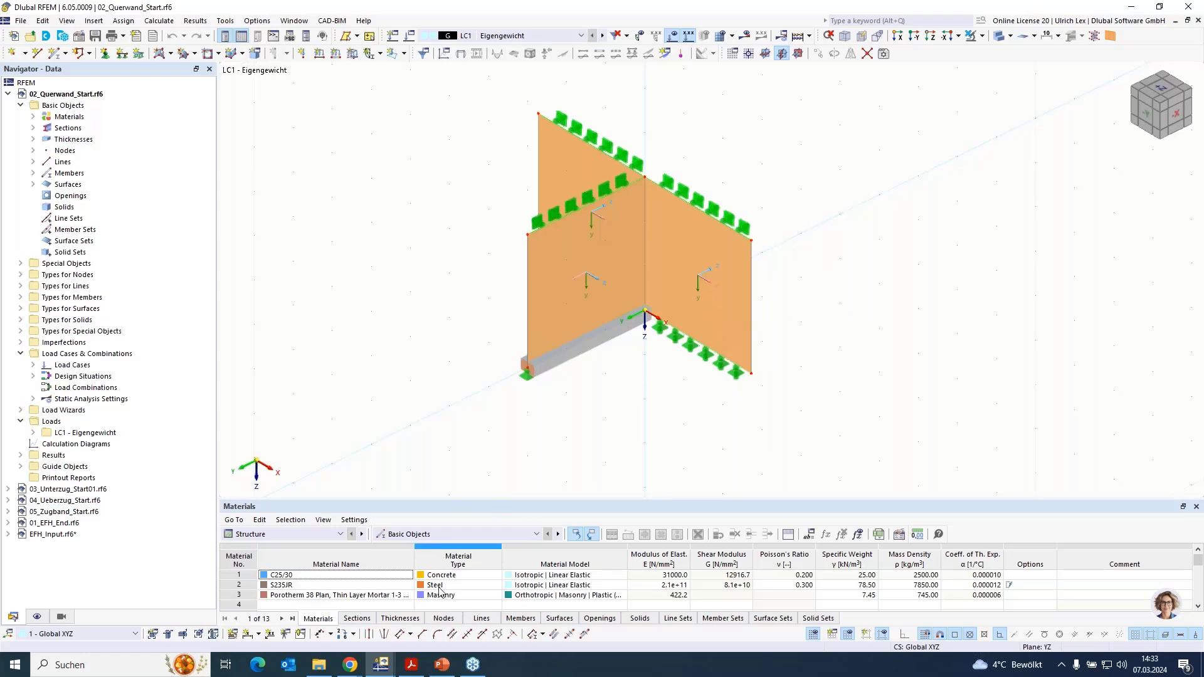
- Consult the wall connector approval PDF for the connector drawing and the permissible tensile forces in Table 2, and return to RFEM
left_click(412, 665)
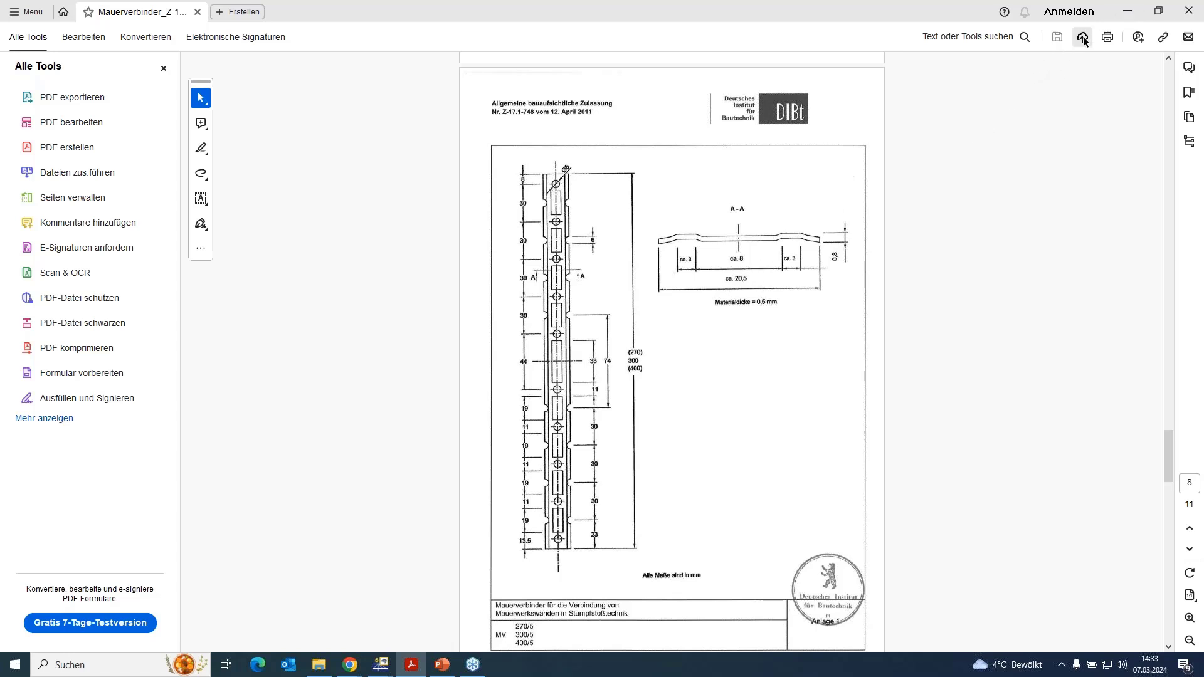
left_click(1127, 10)
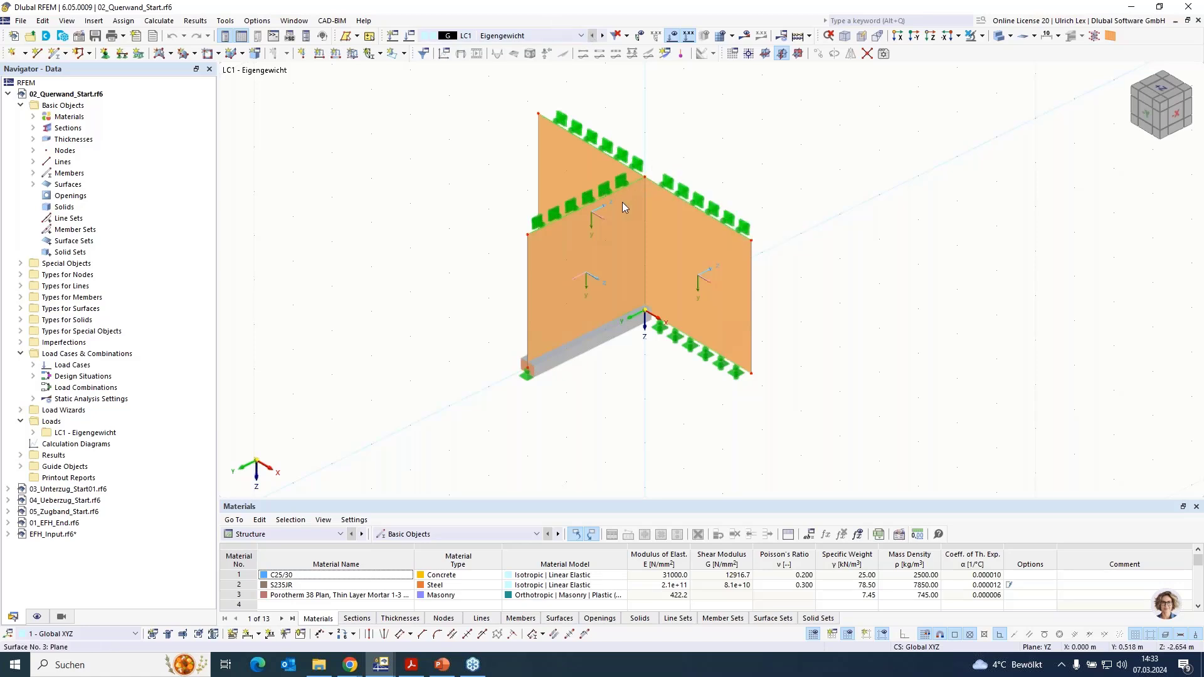
scroll(688, 150, "up", 1)
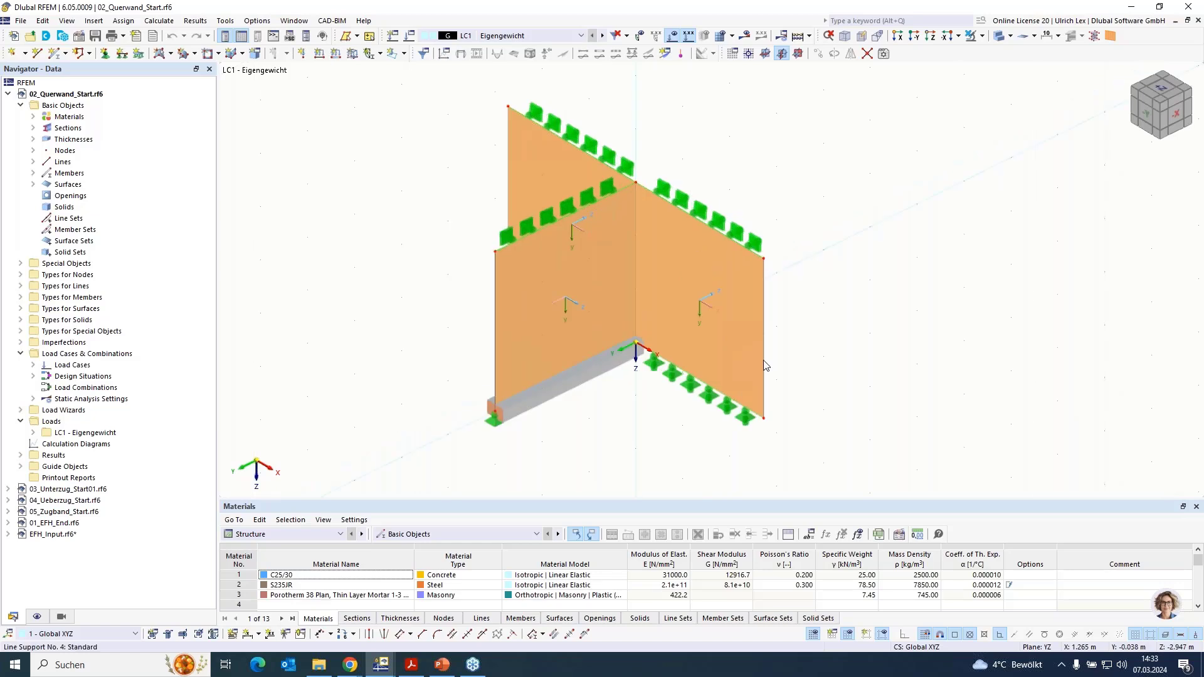
middle_click_drag(847, 433, 827, 404, "ctrl")
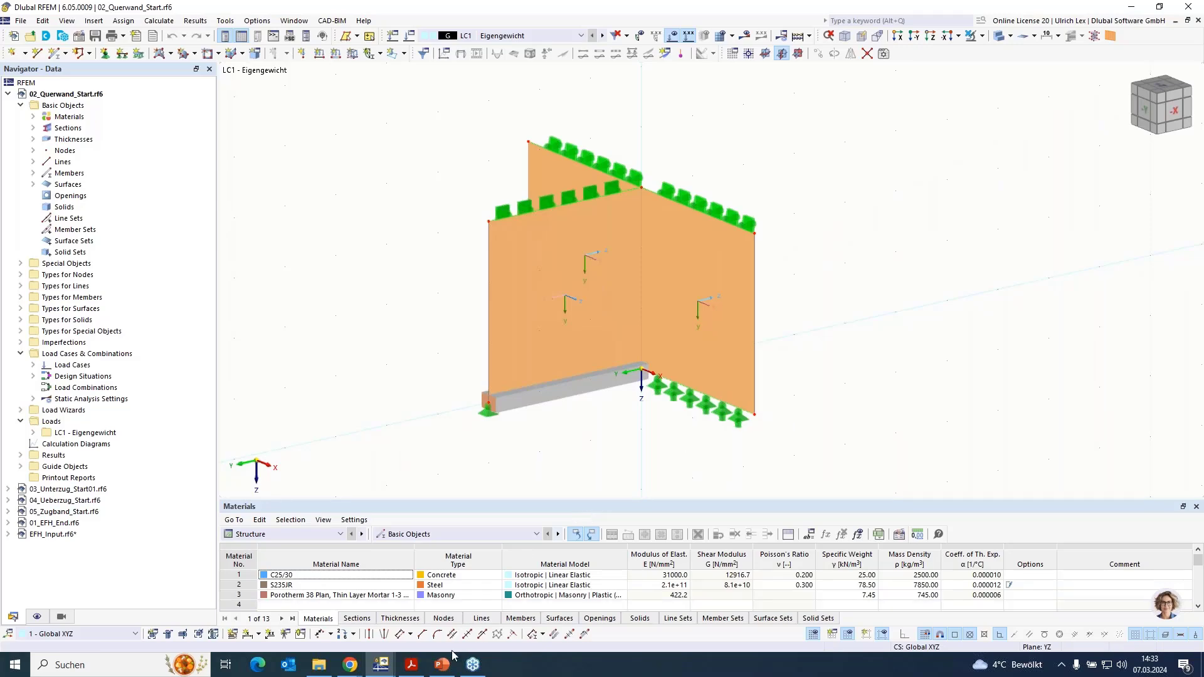
left_click(415, 668)
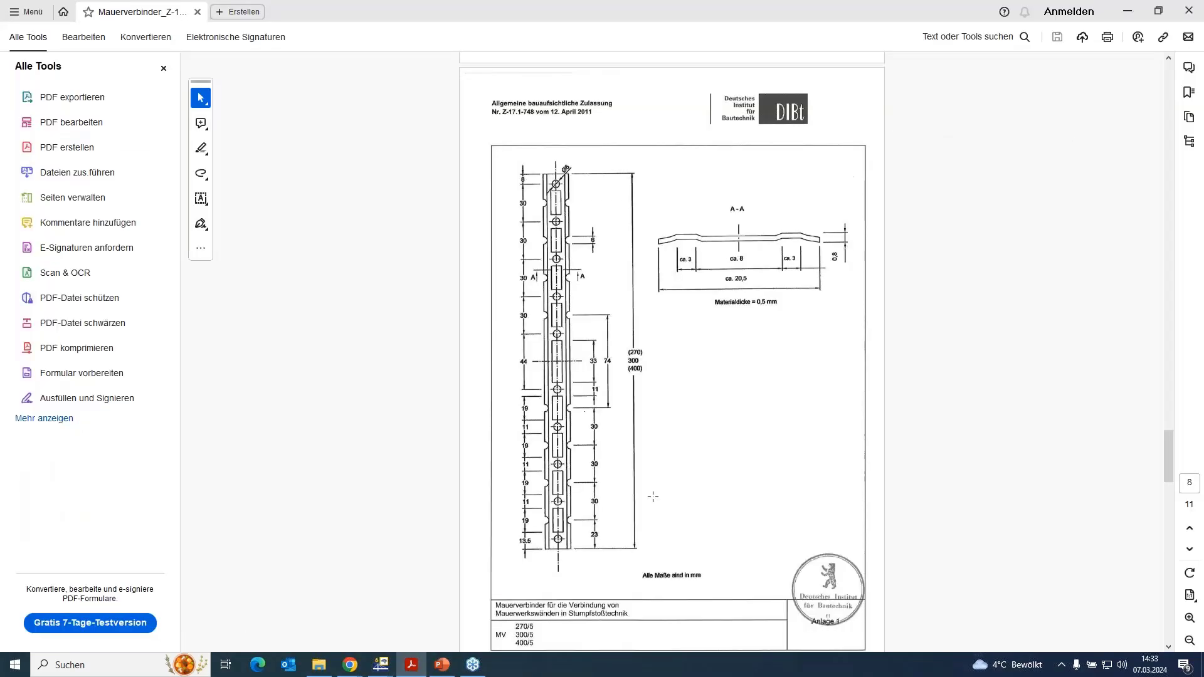
scroll(715, 472, "up", 10)
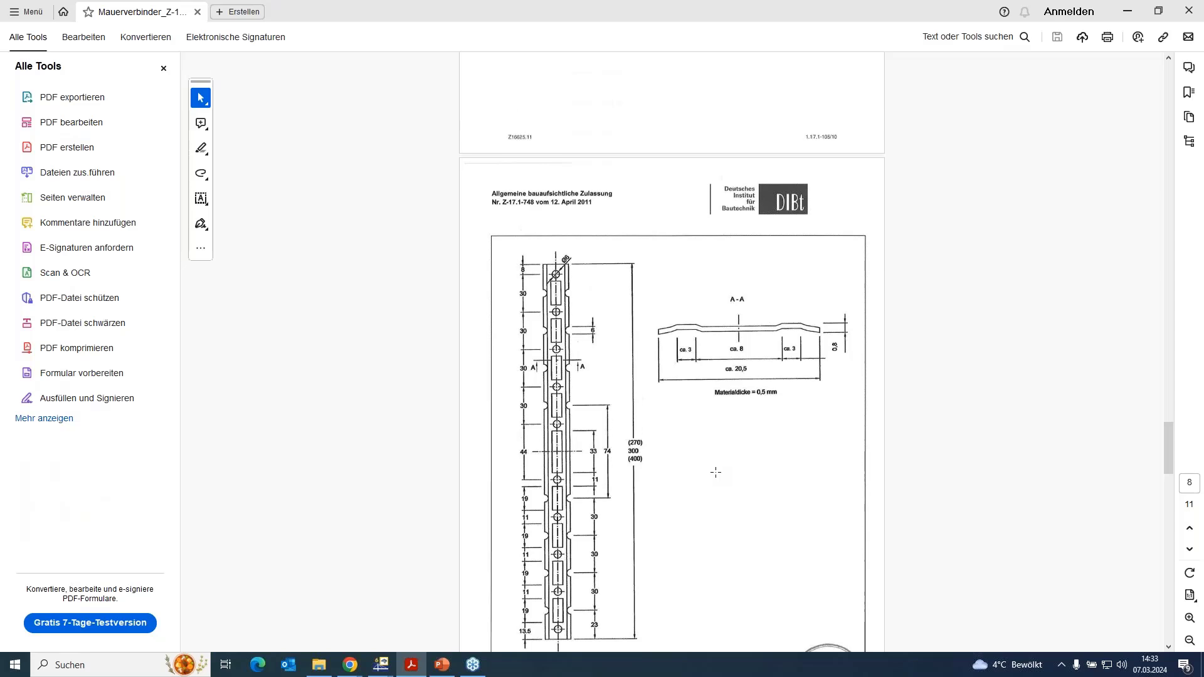
scroll(723, 479, "up", 8)
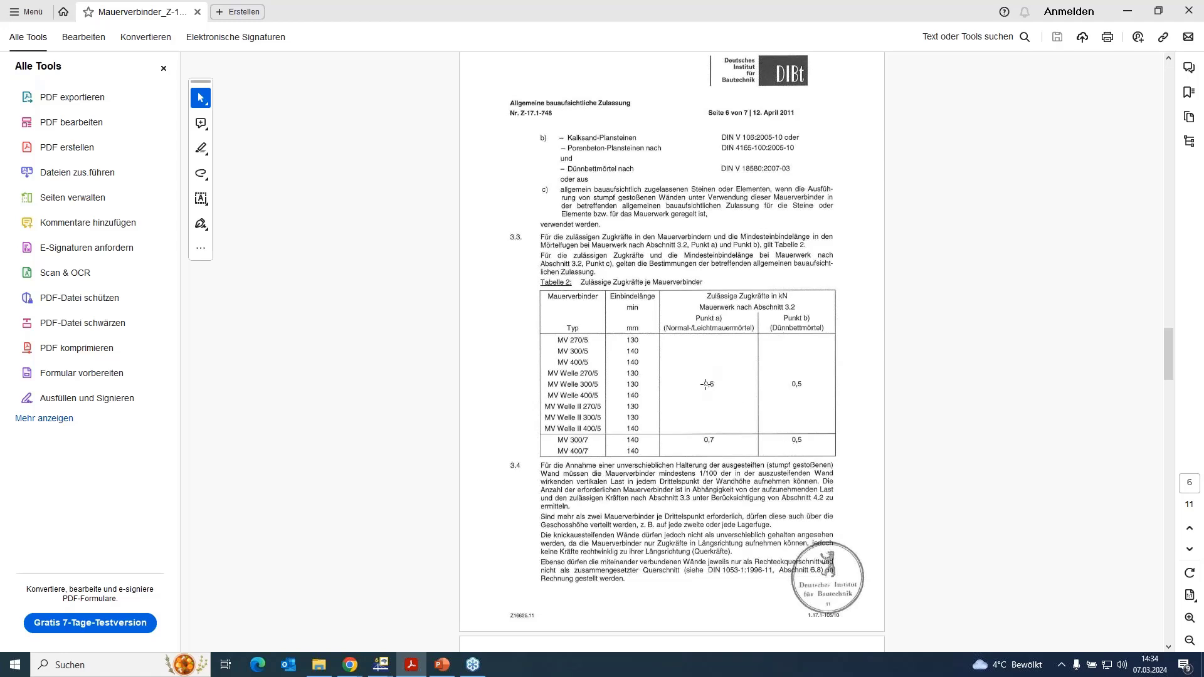
left_click(1125, 12)
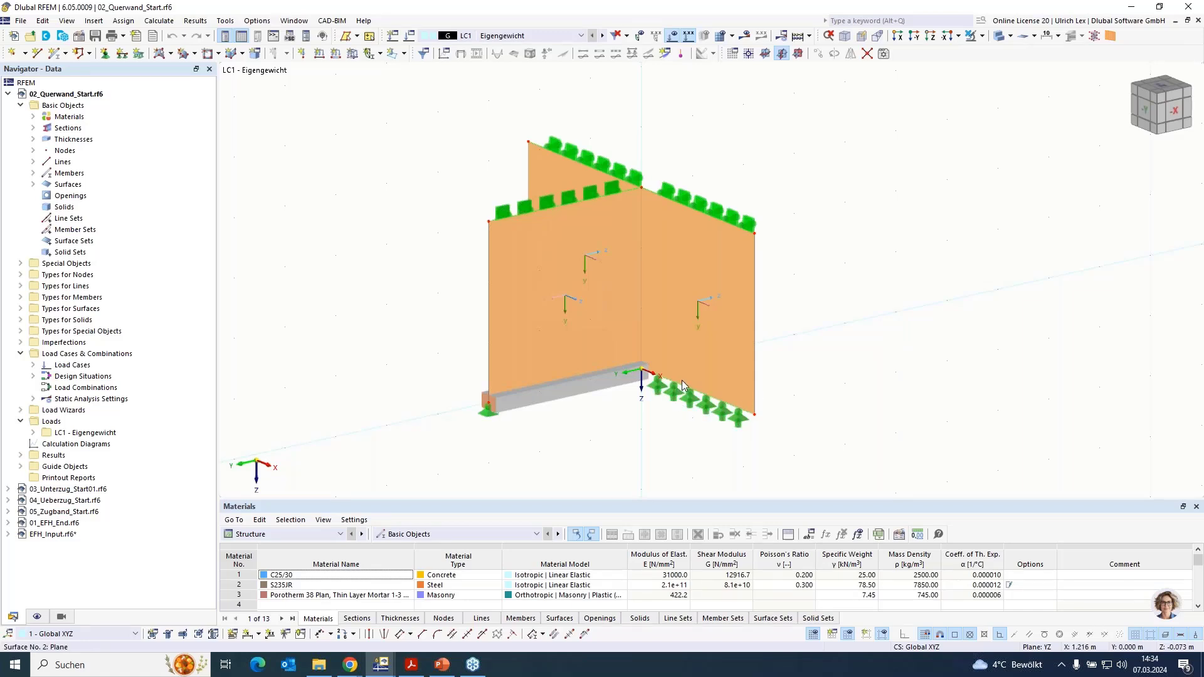
- Open the existing line release 1 among the model's special objects for editing
mouse_move(700, 365)
middle_click_drag(899, 329, 869, 318)
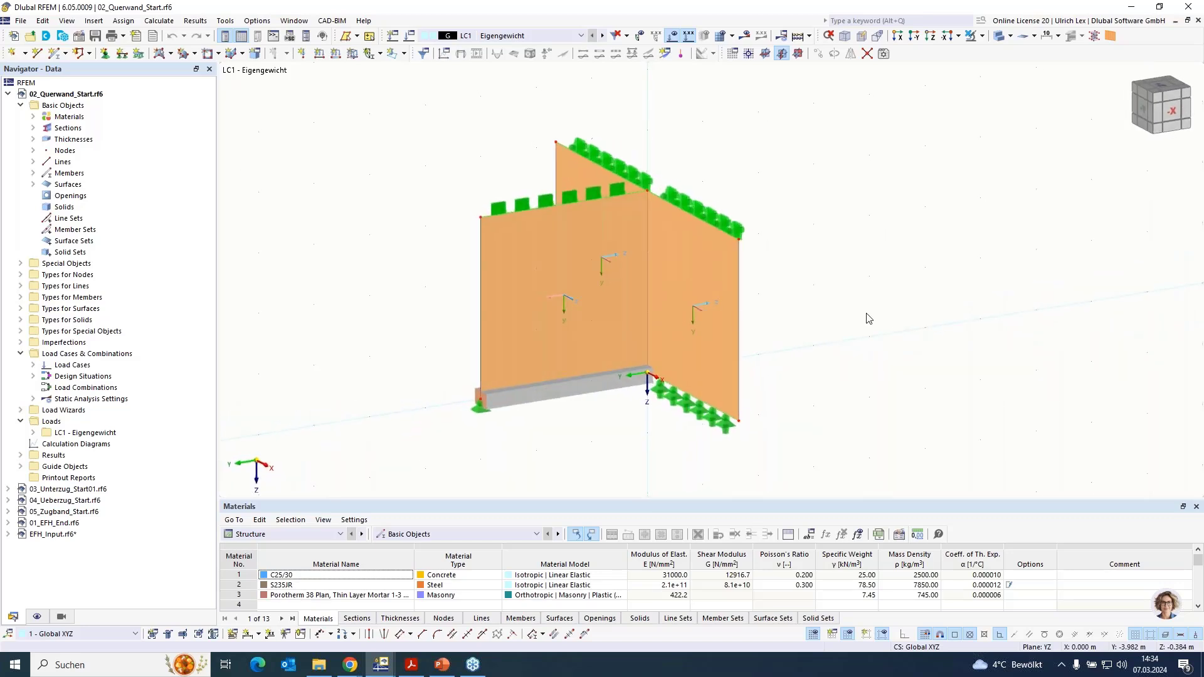
left_click(21, 264)
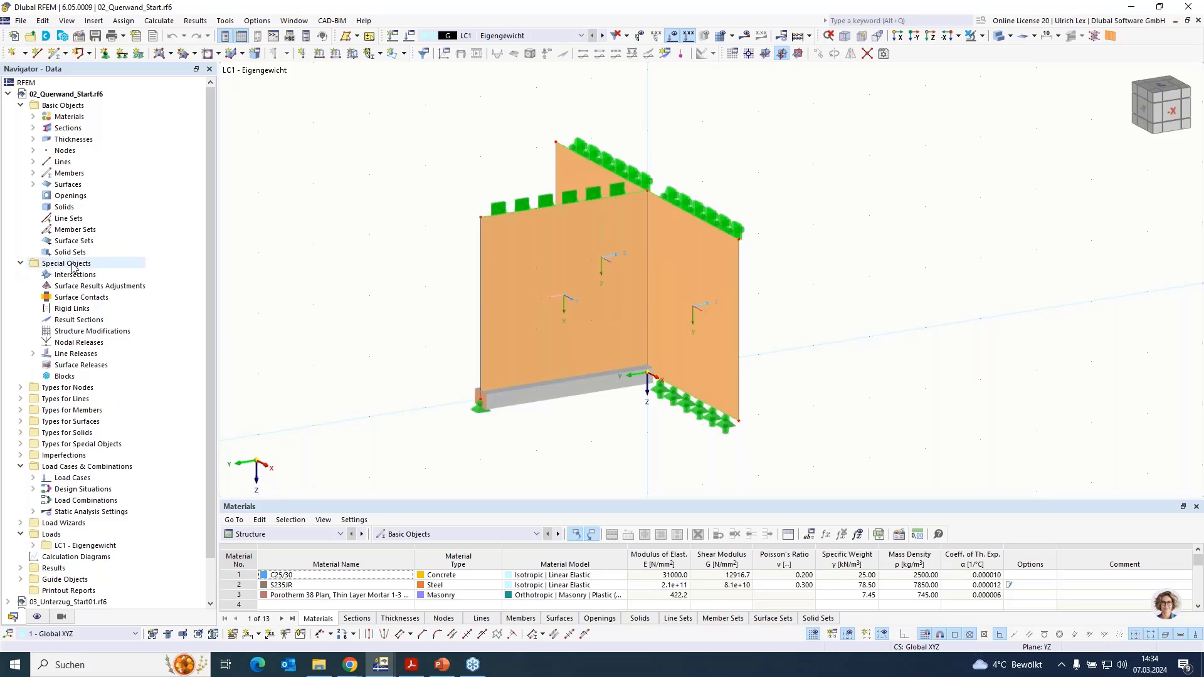
double_click(79, 354)
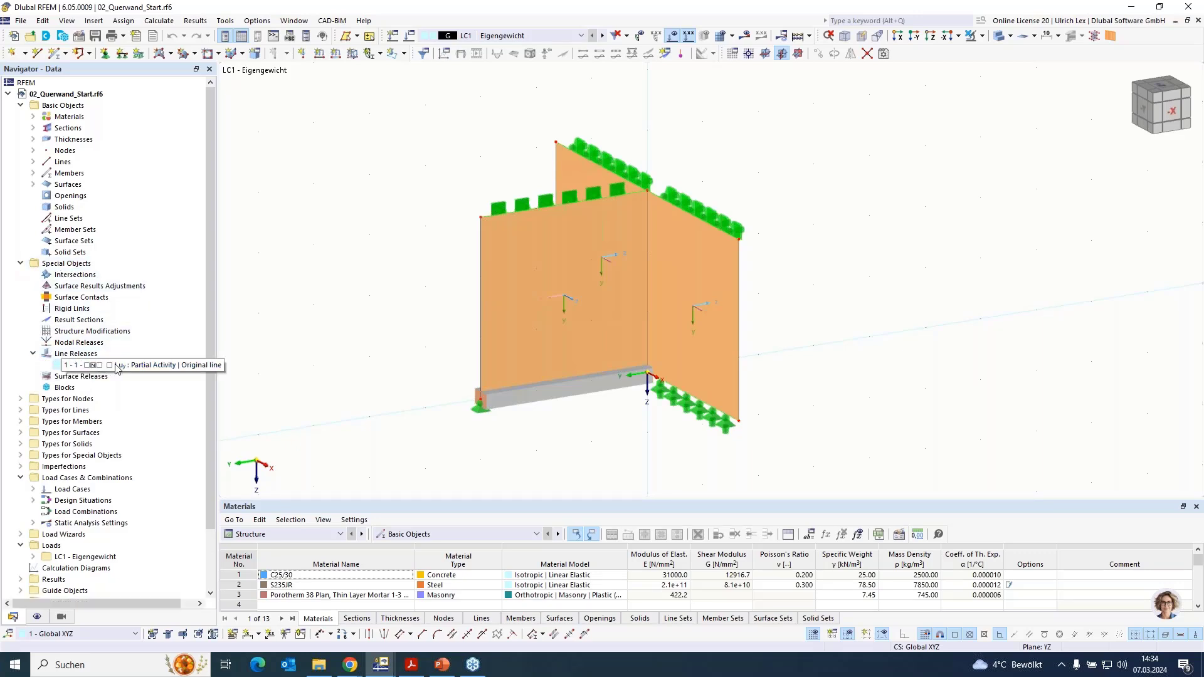
double_click(115, 366)
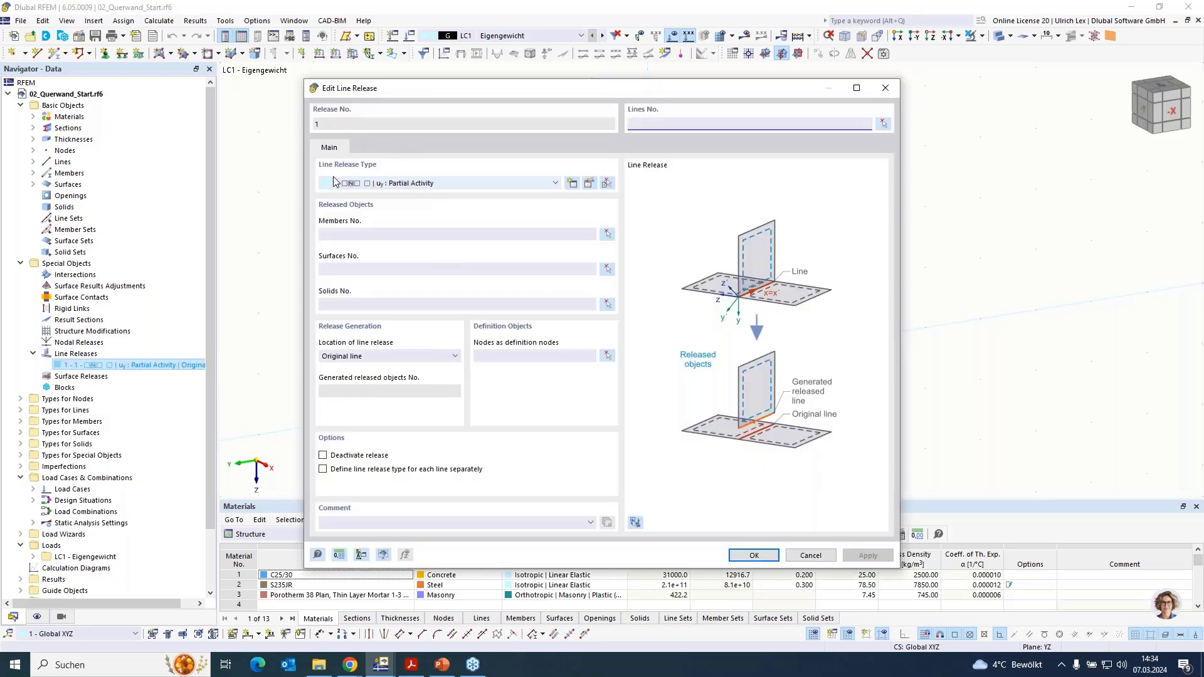
- Review the uy partial activity of the release type, including the release force in the negative zone, and accept the release type
left_click(591, 188)
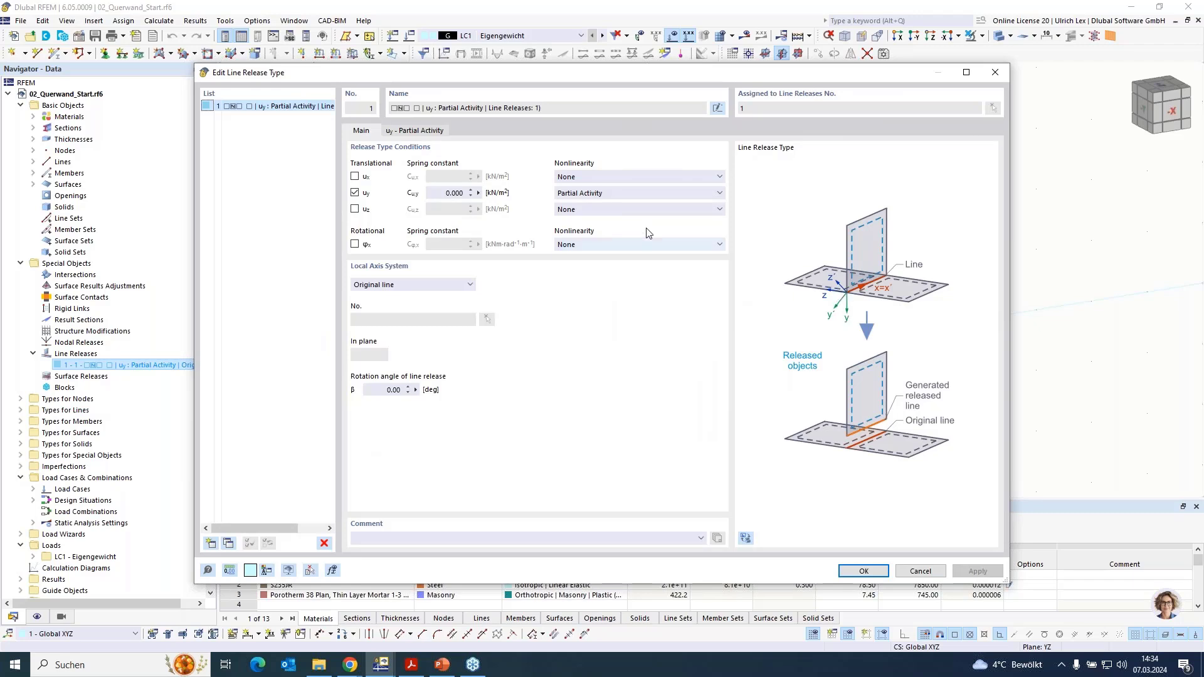
left_click(435, 133)
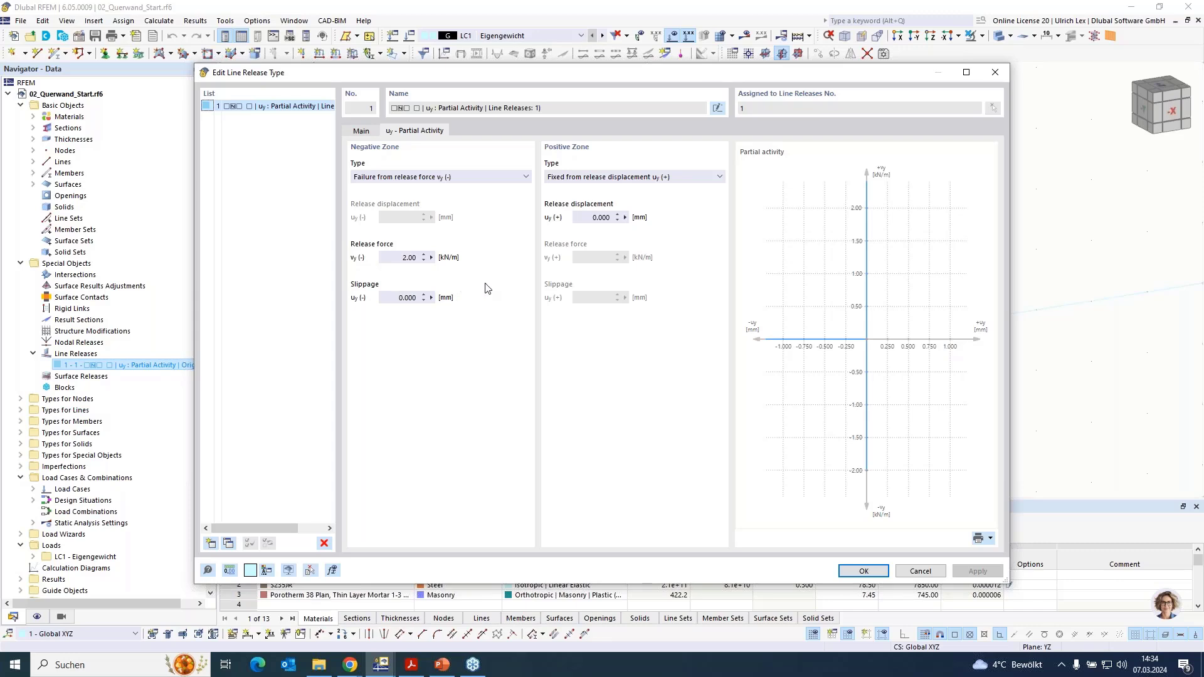
double_click(405, 258)
left_click(881, 568)
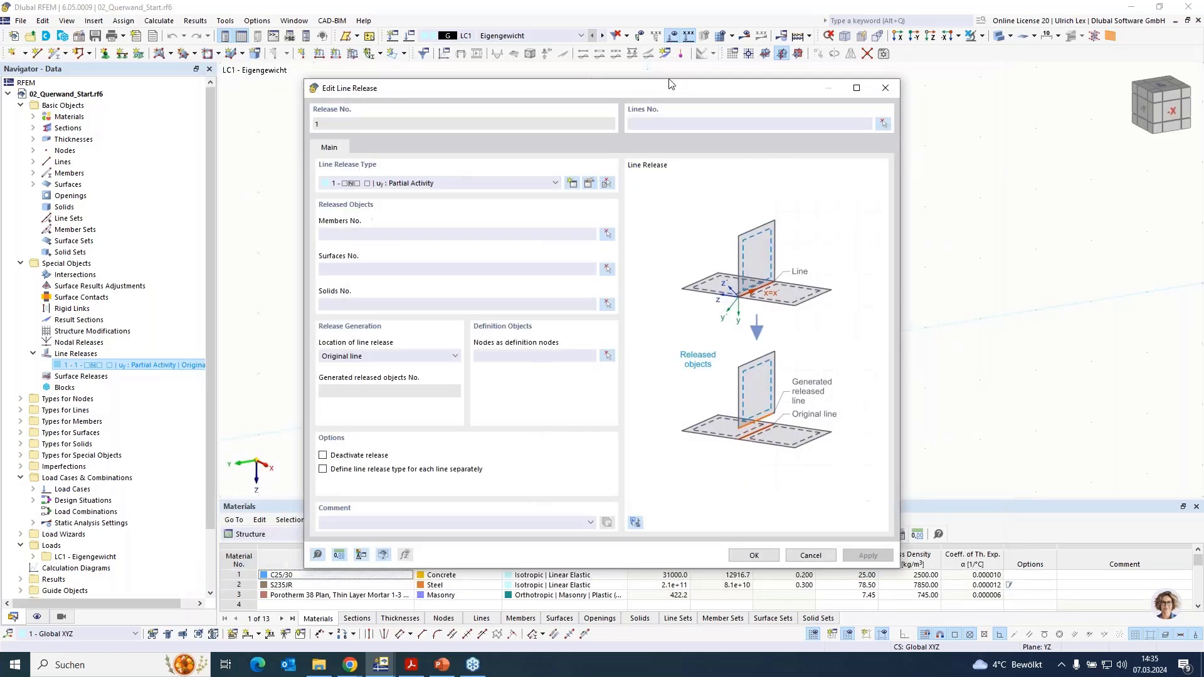
- Assign the line release to line 3, the vertical line where the cross wall meets the longitudinal wall
left_click(883, 123)
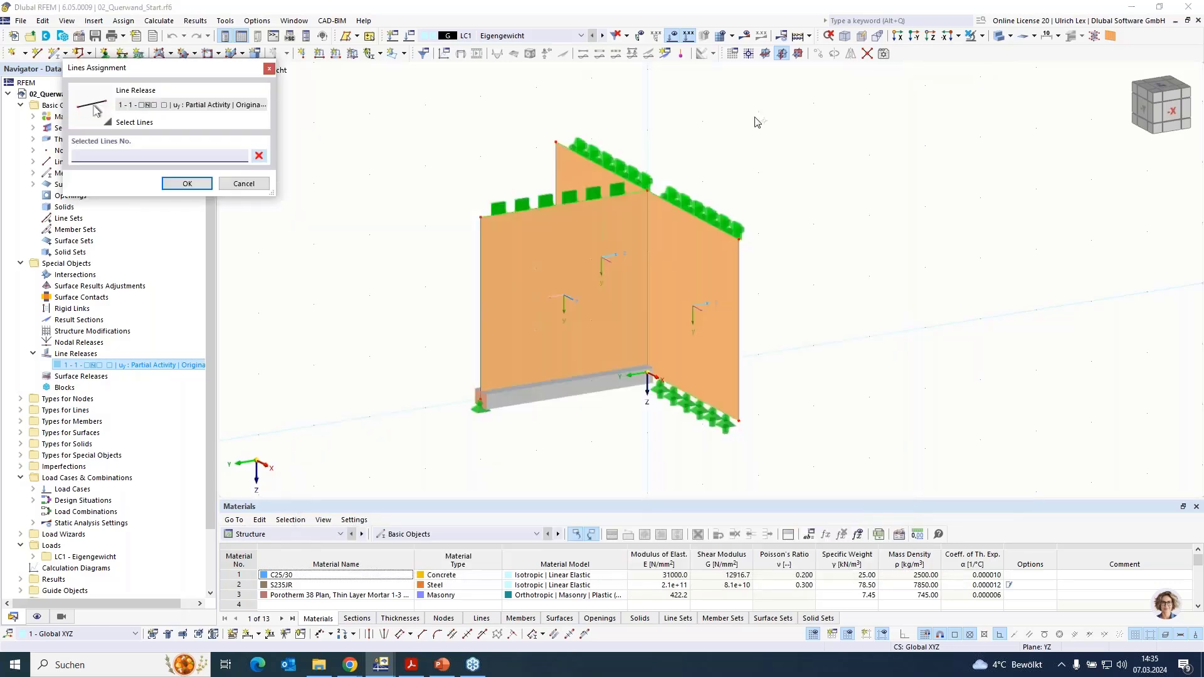
left_click(652, 214)
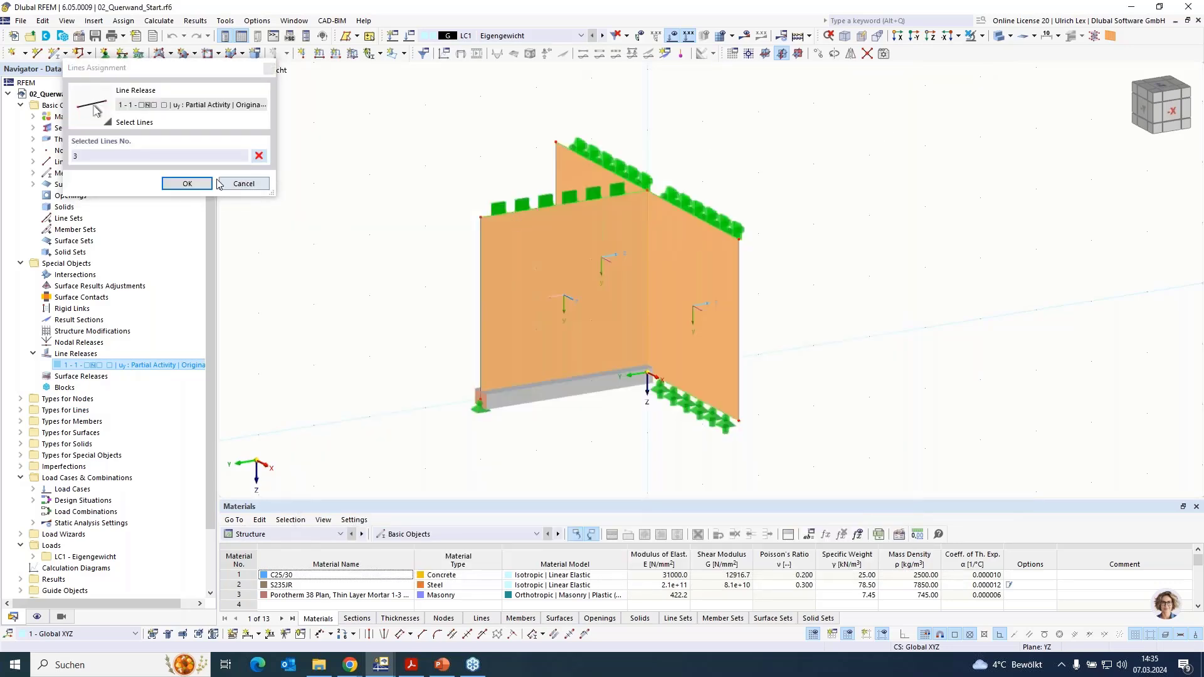
left_click(195, 184)
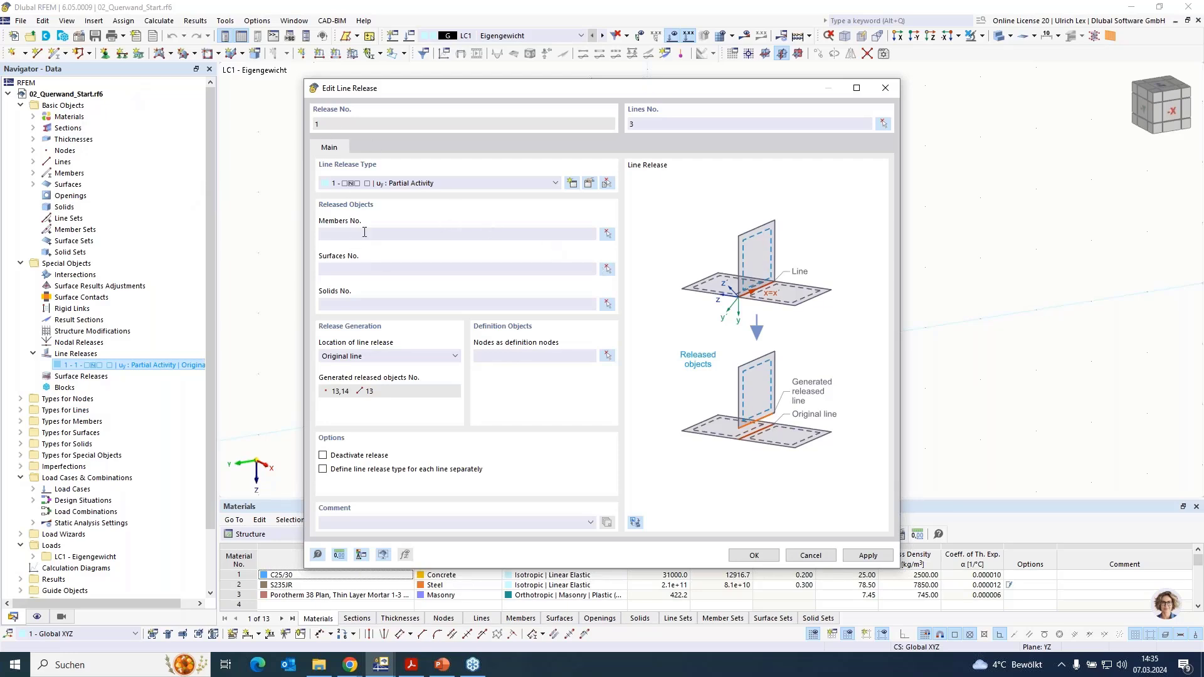
- Set the longitudinal wall's surfaces 1 and 2 as the released objects and accept the line release
left_click(610, 271)
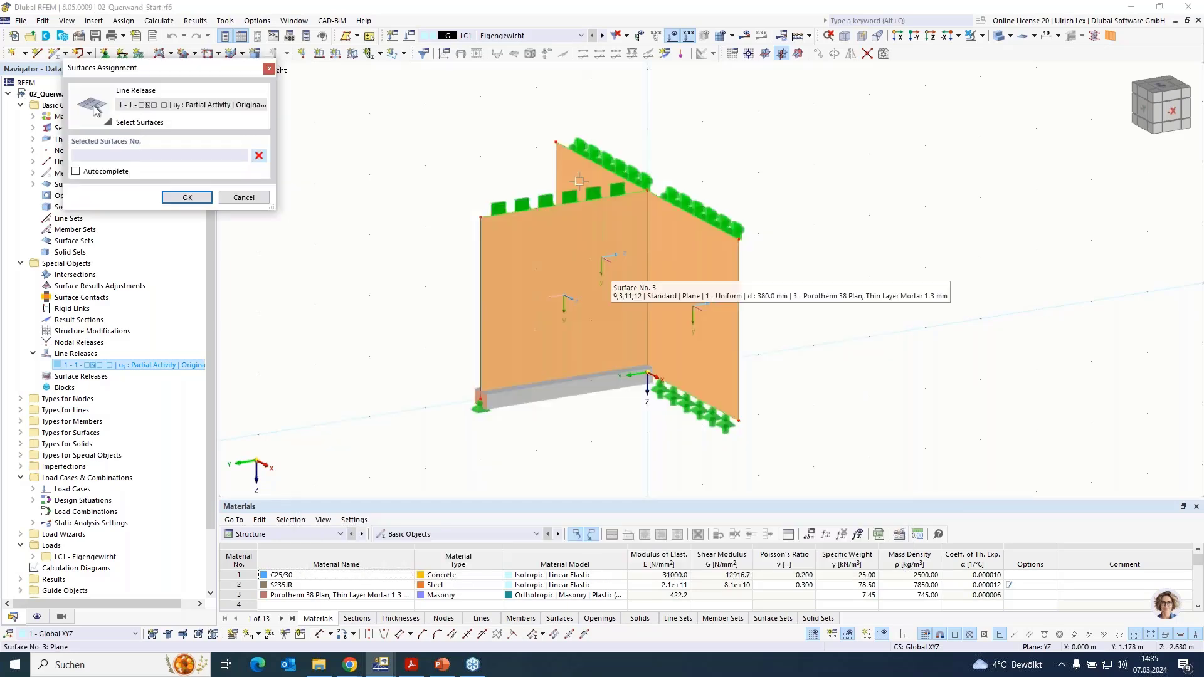
left_click(578, 191)
left_click(665, 215)
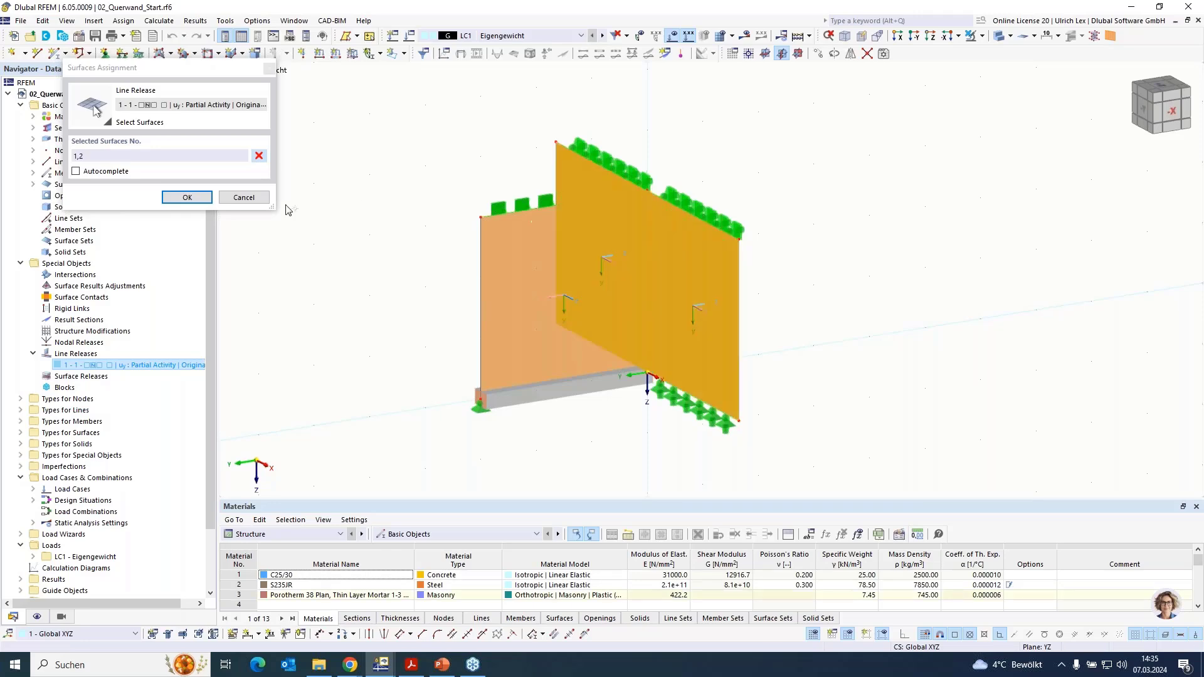
left_click(183, 198)
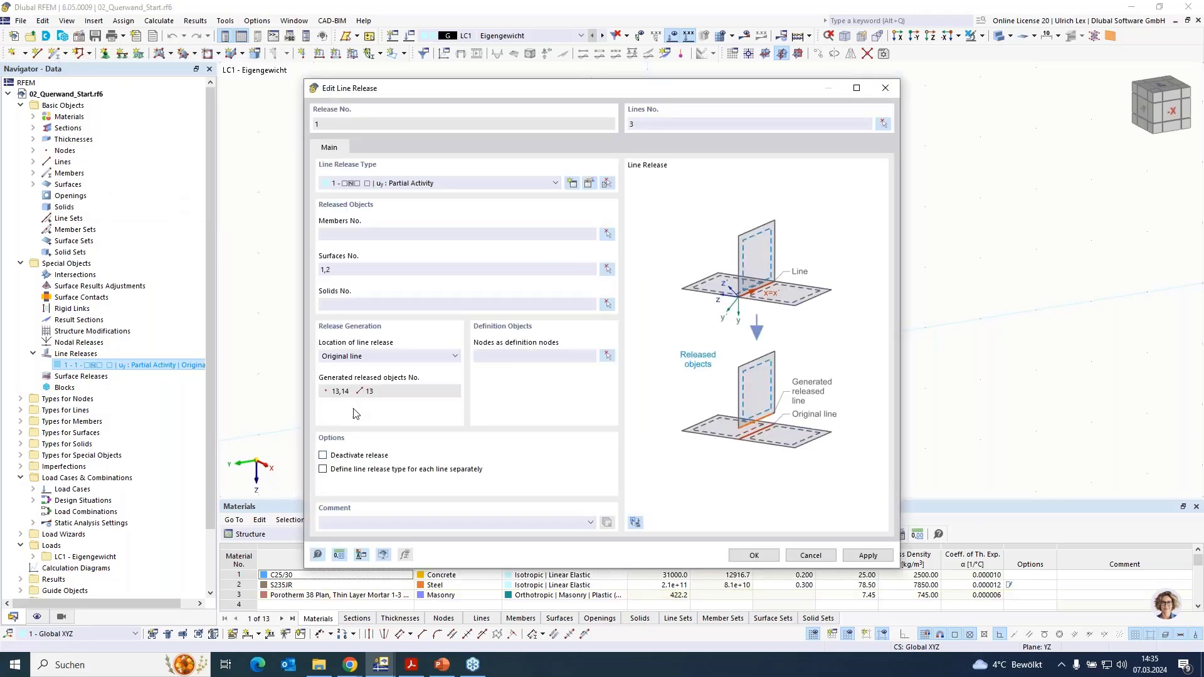
left_click(754, 555)
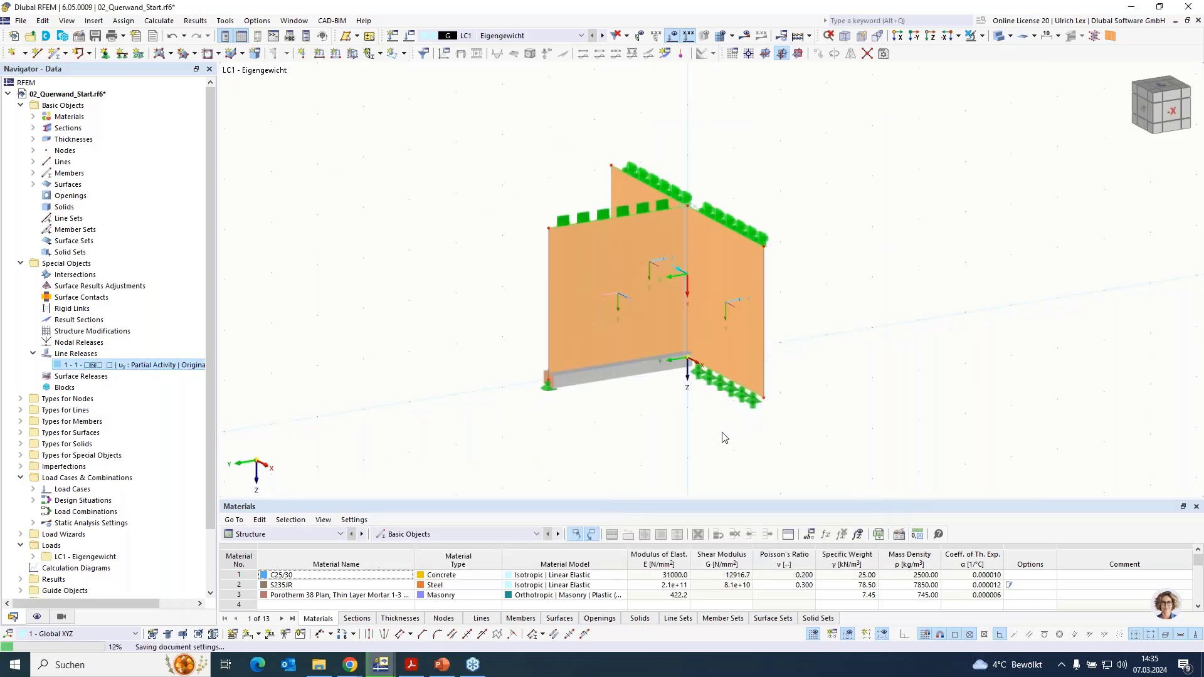
- Assign nodal support 1, Gelenkig, to generated node 14 at the foot of the wall junction
scroll(823, 430, "down", 1)
mouse_move(824, 431)
middle_mouse_down("ctrl")
mouse_move(776, 427)
mouse_move(806, 424)
middle_mouse_up("ctrl")
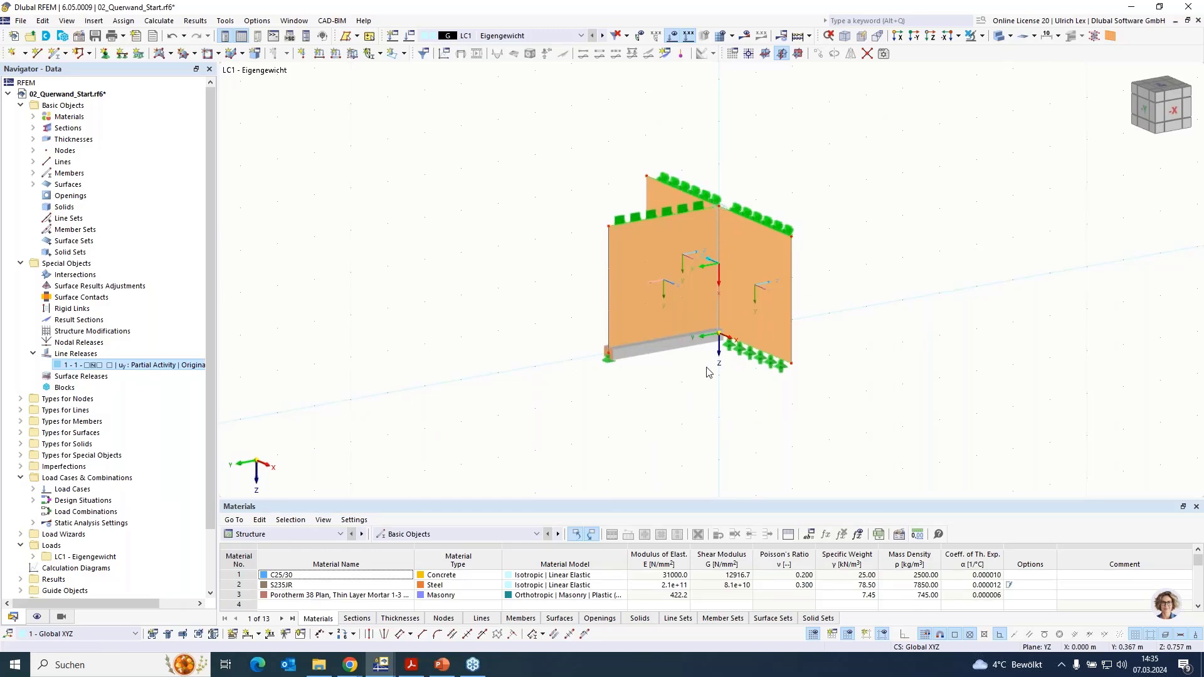
scroll(729, 342, "up", 1)
scroll(727, 342, "up", 2)
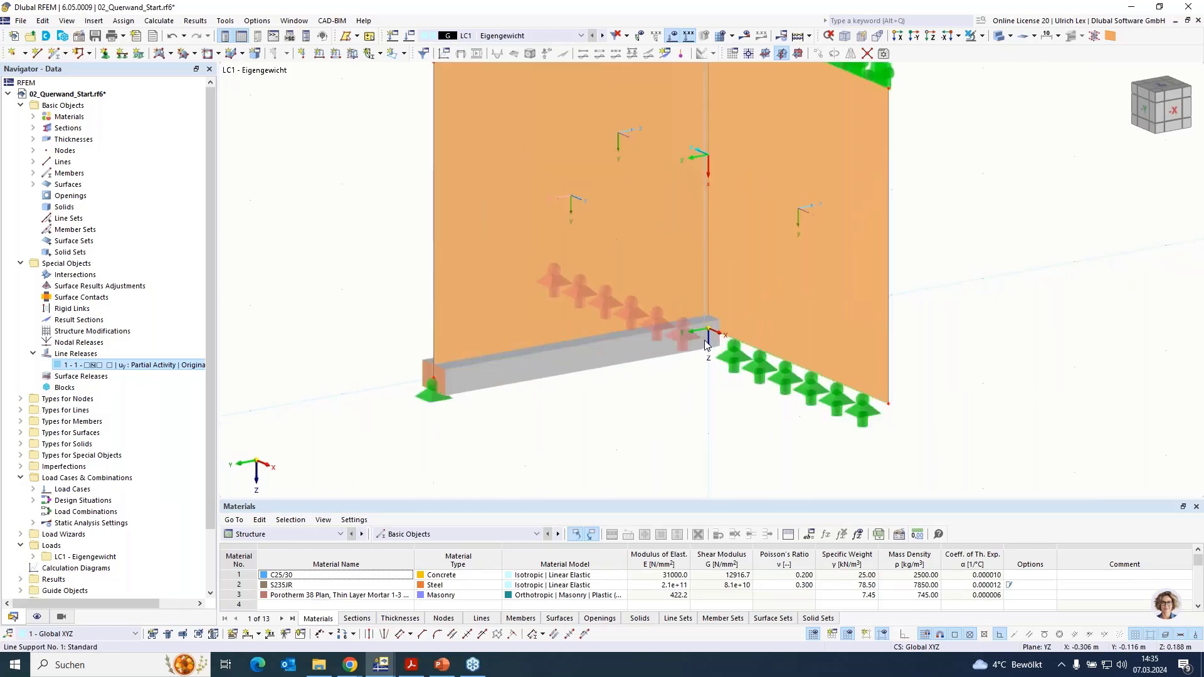
scroll(711, 401, "down", 2)
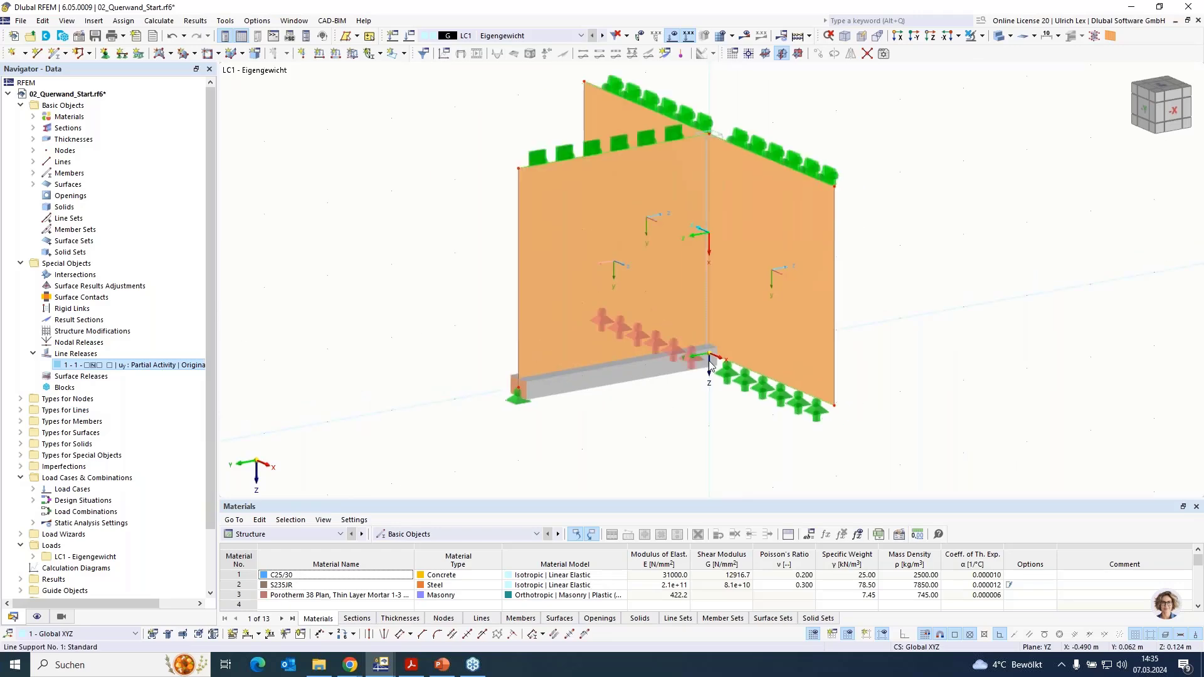
left_click(33, 151)
left_click(87, 264)
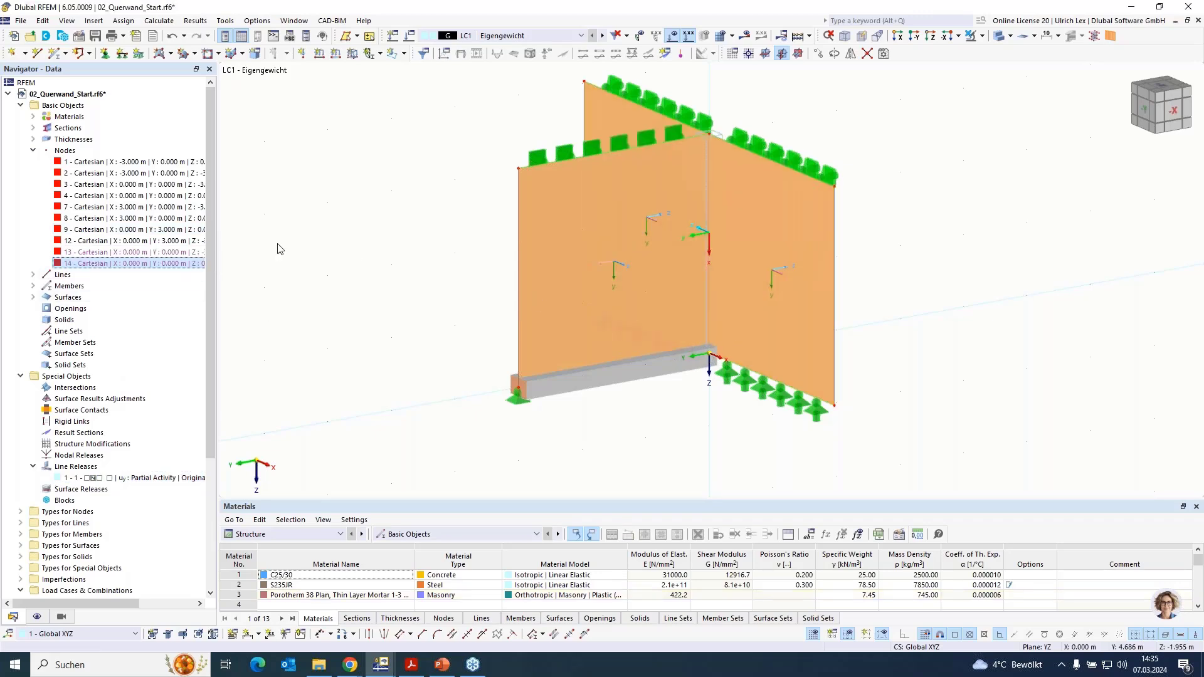
double_click(93, 263)
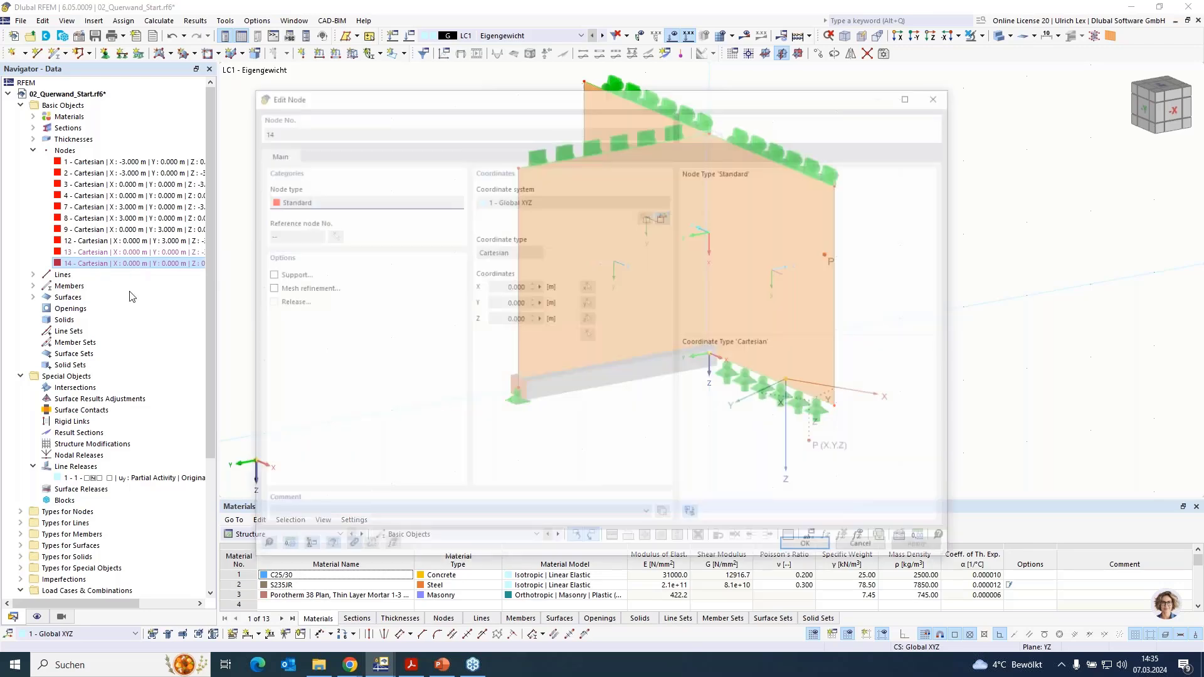
left_click(267, 273)
left_click(313, 155)
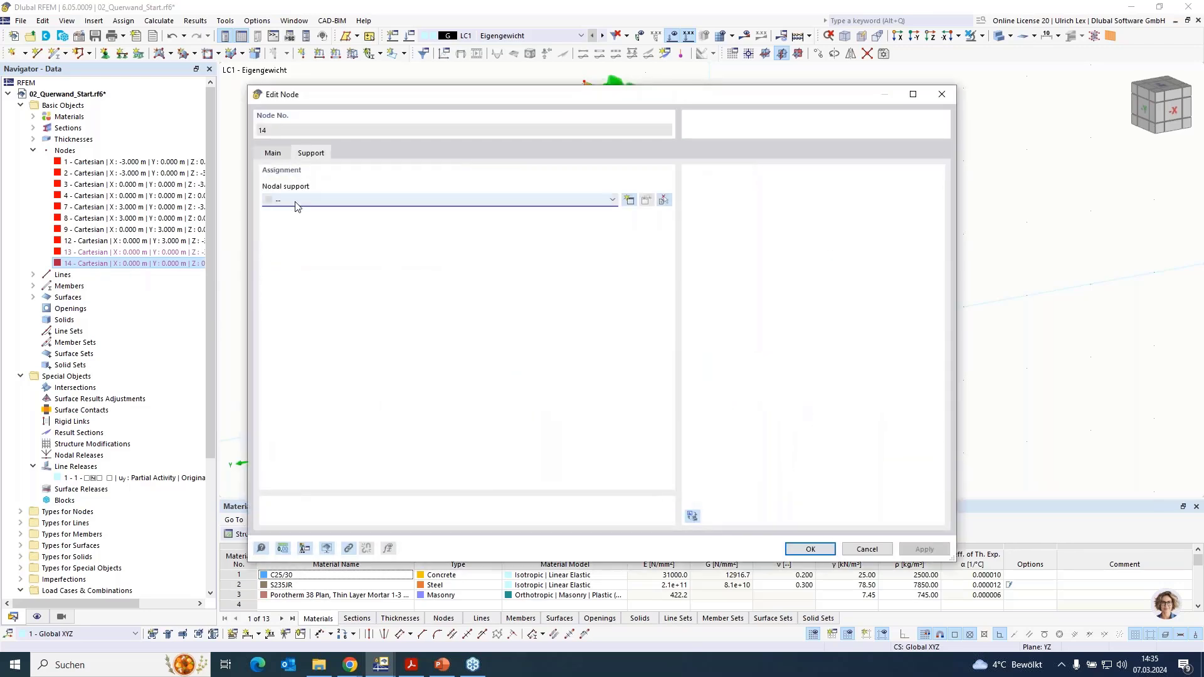
left_click(299, 201)
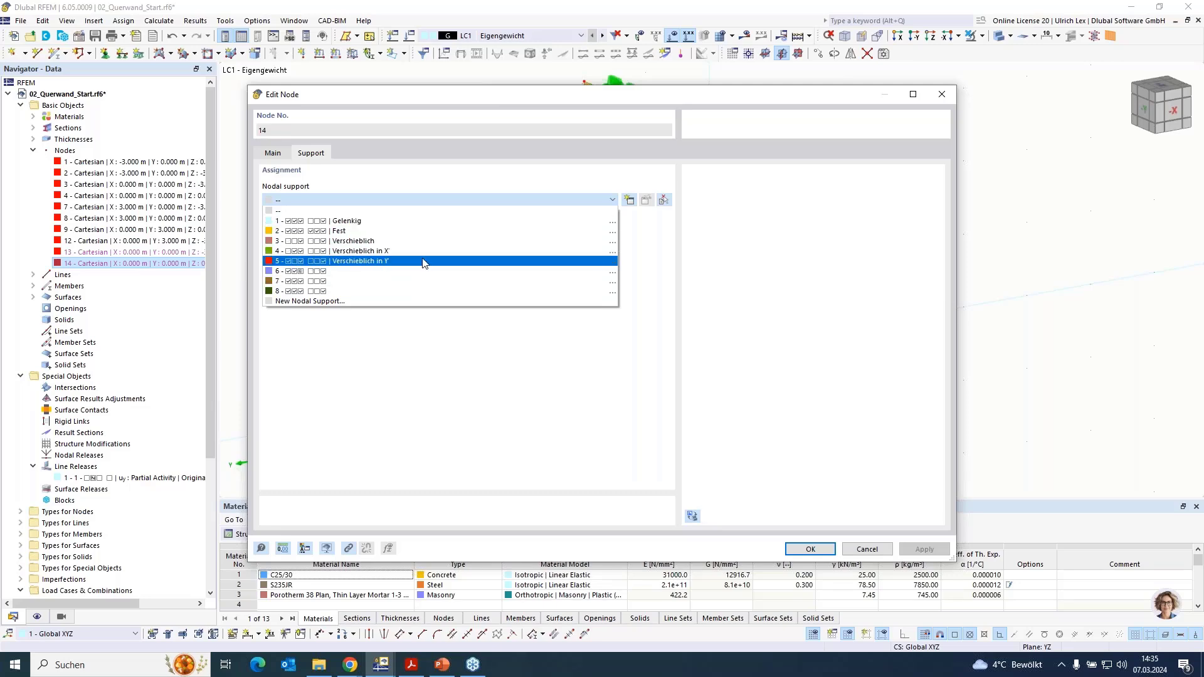
left_click(428, 222)
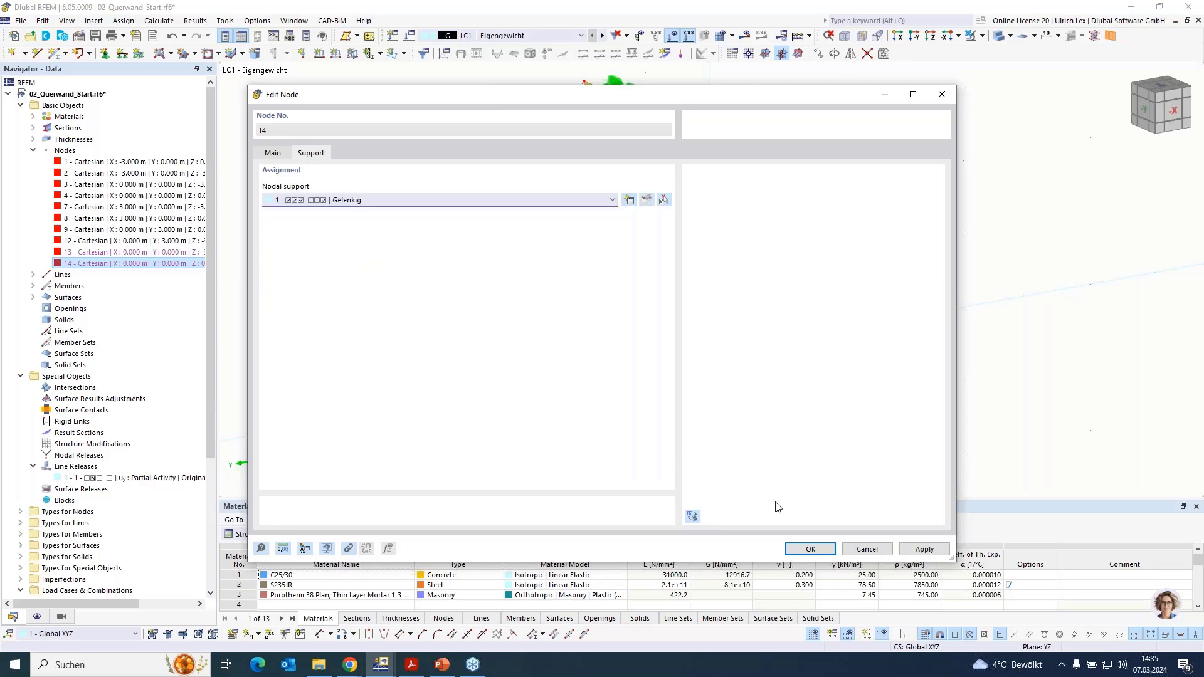
key("Return")
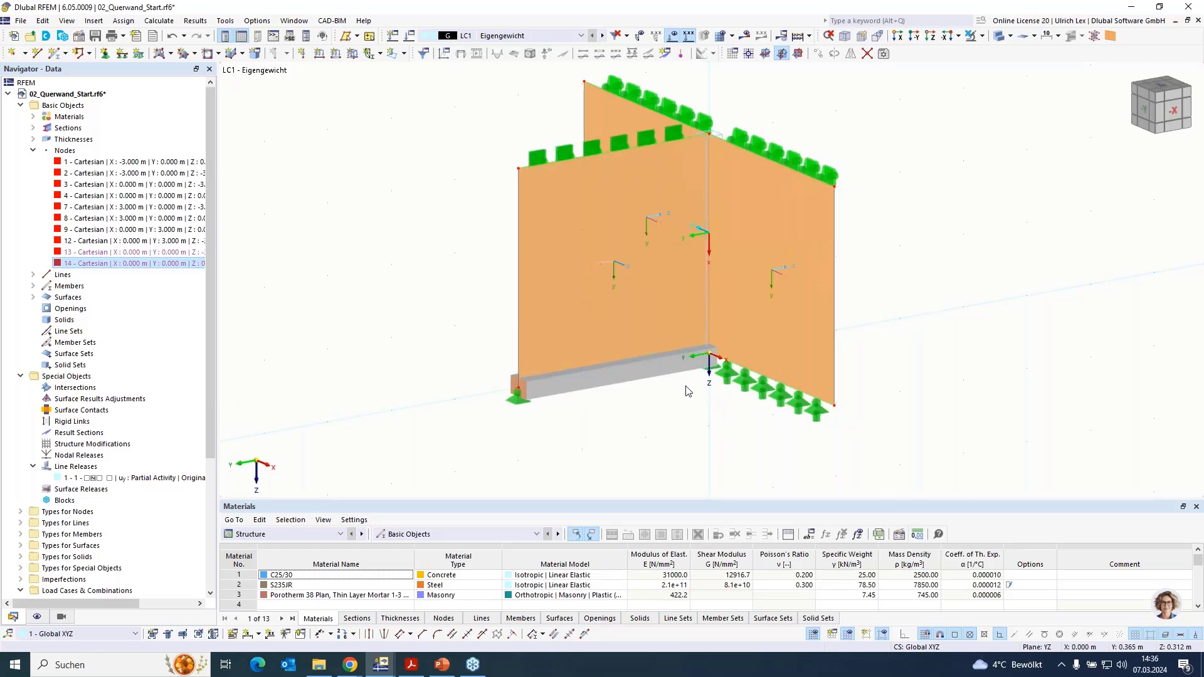
- Create a uniform line load of 5 kN/m in load case LC1, acting in direction YL on the cross wall's upper edge, line 11
scroll(686, 384, "down", 1)
scroll(884, 194, "up", 1)
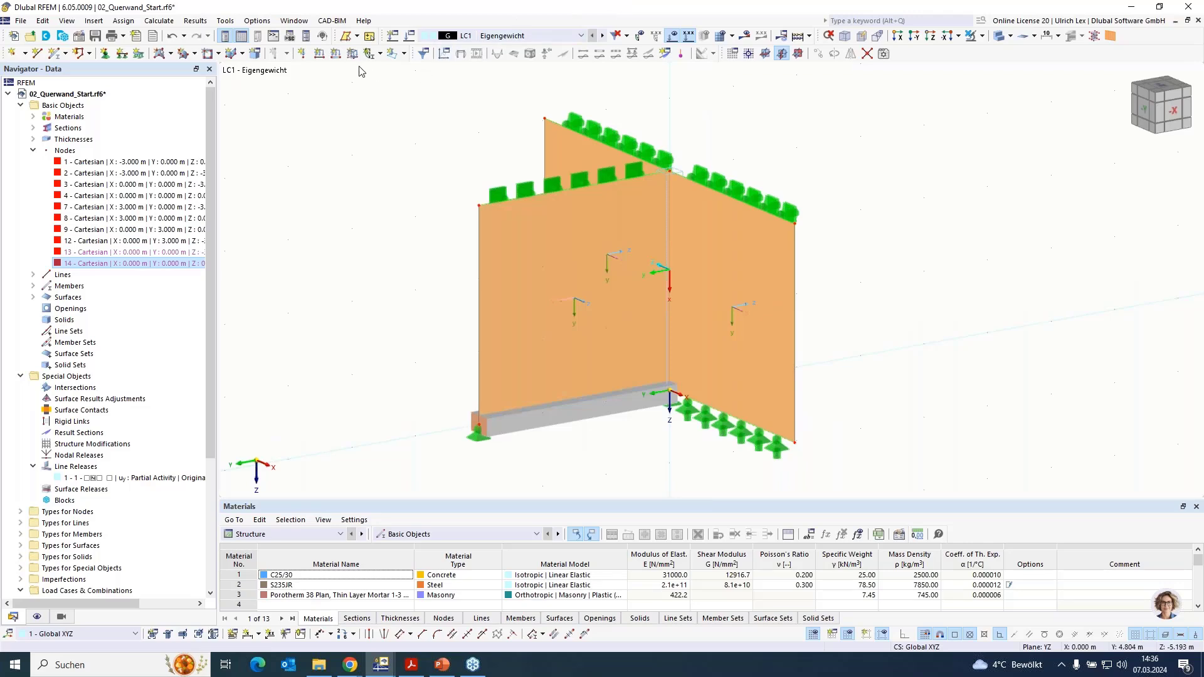
left_click(319, 53)
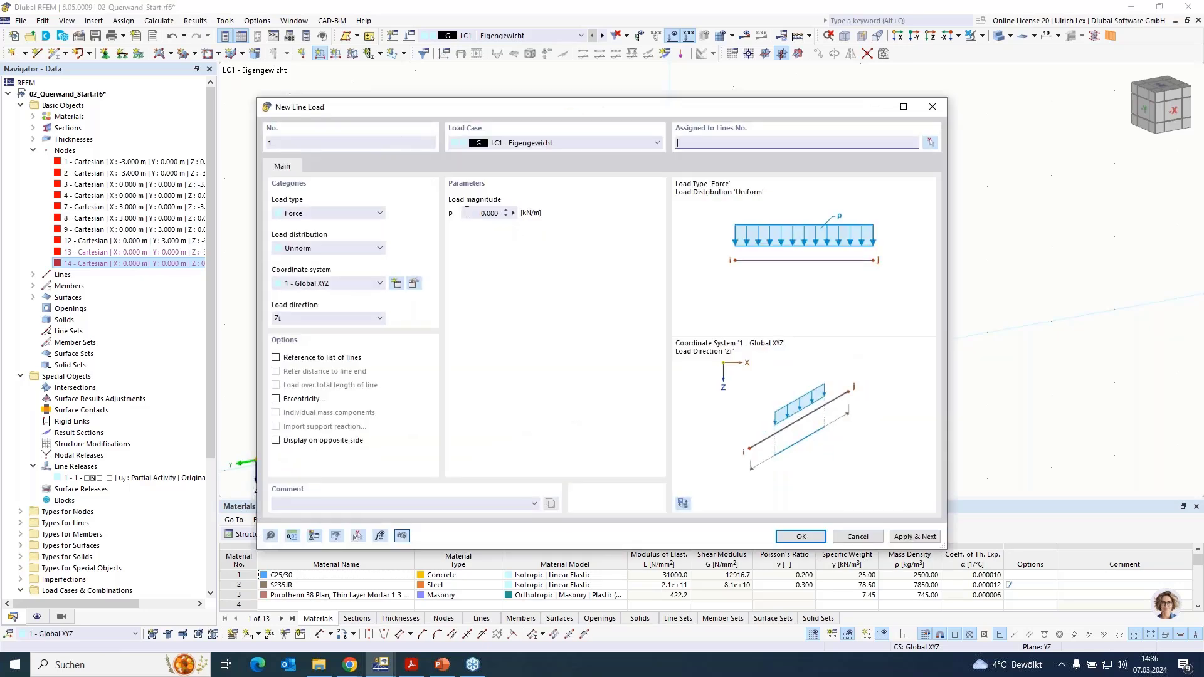
left_click(467, 212)
type("5")
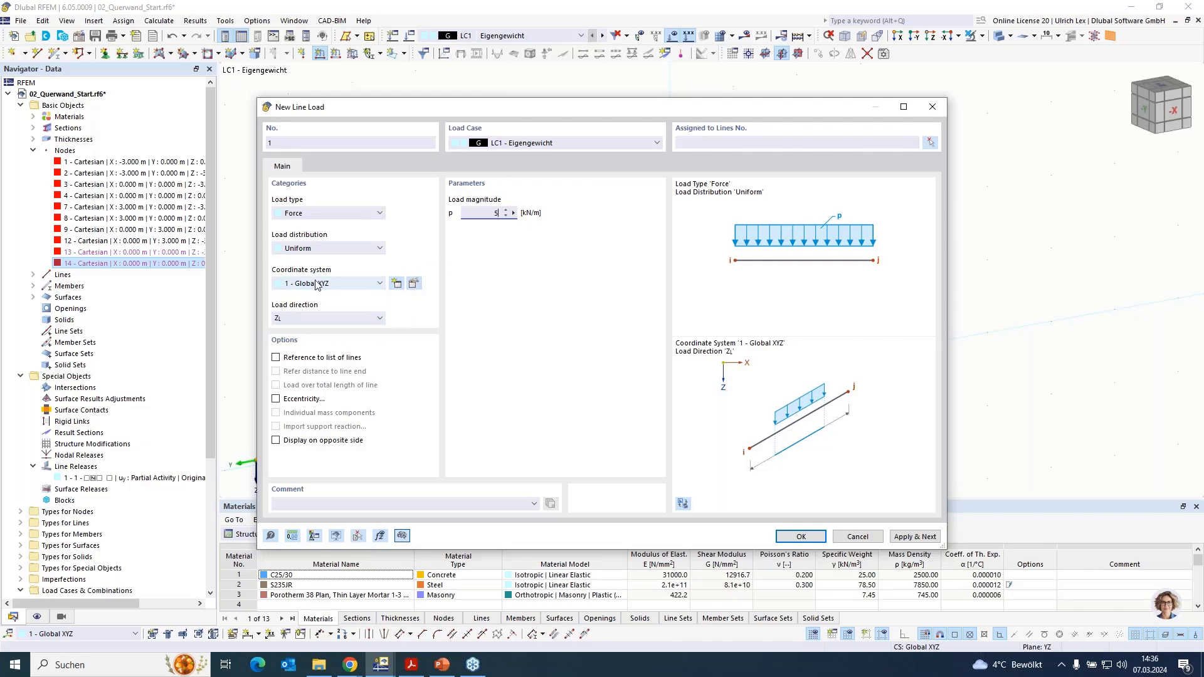
left_click(326, 318)
left_click(348, 351)
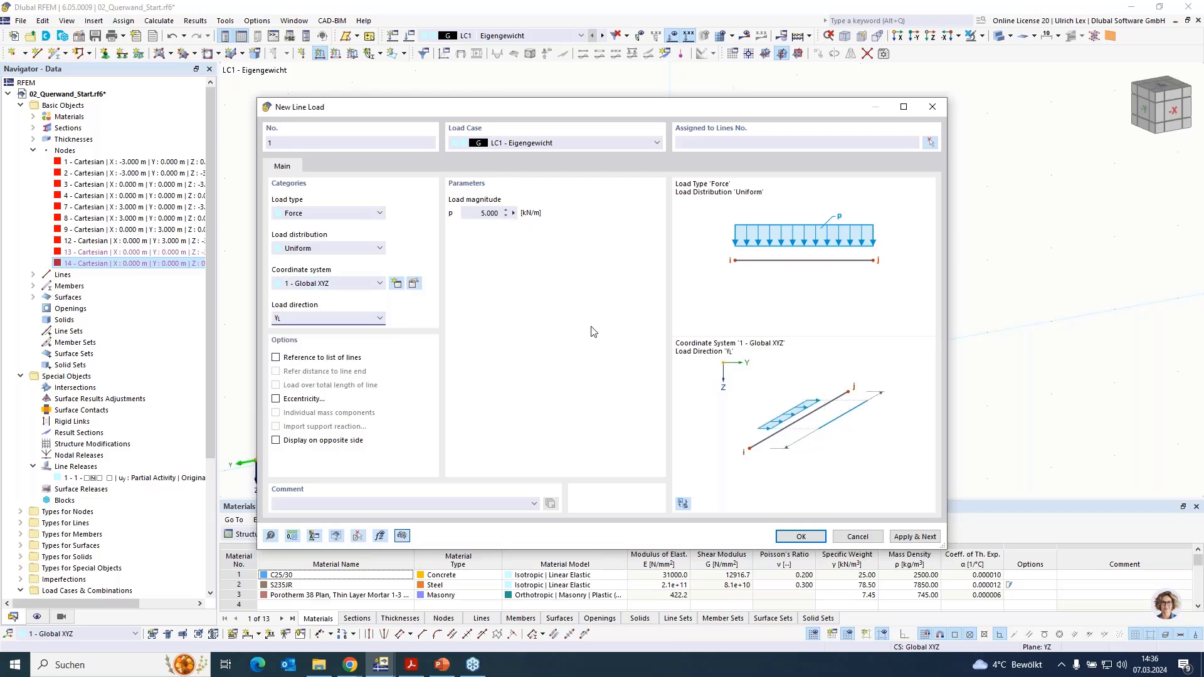
left_click(929, 143)
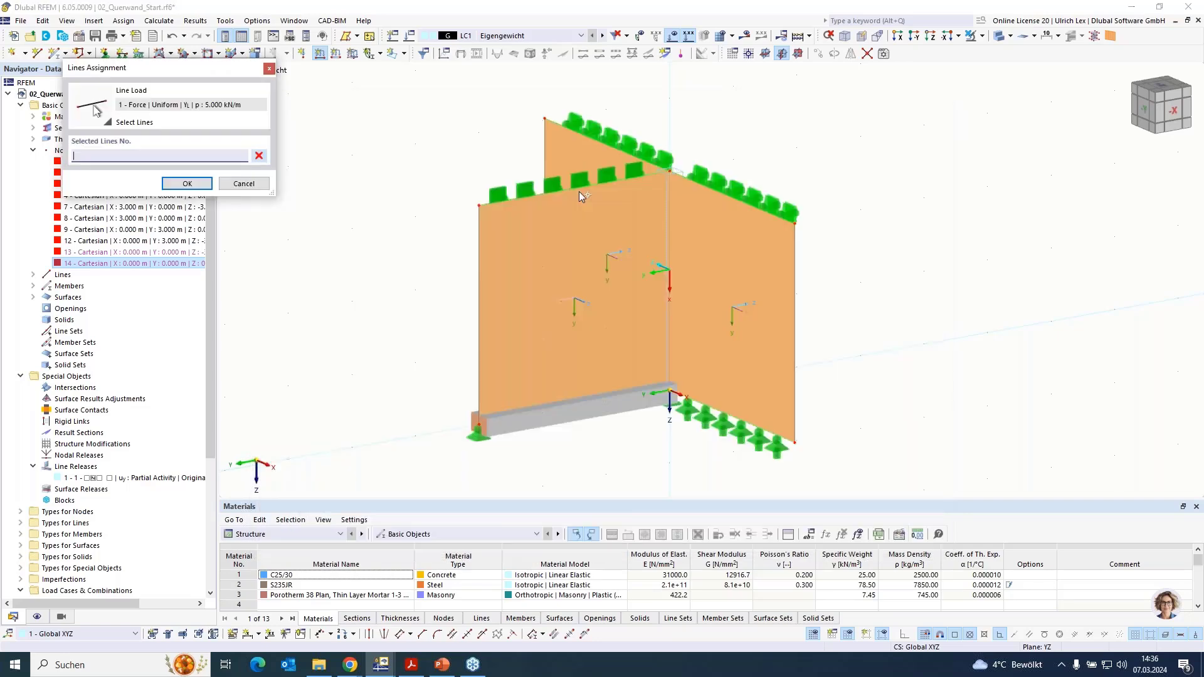
left_click(578, 188)
left_click(187, 183)
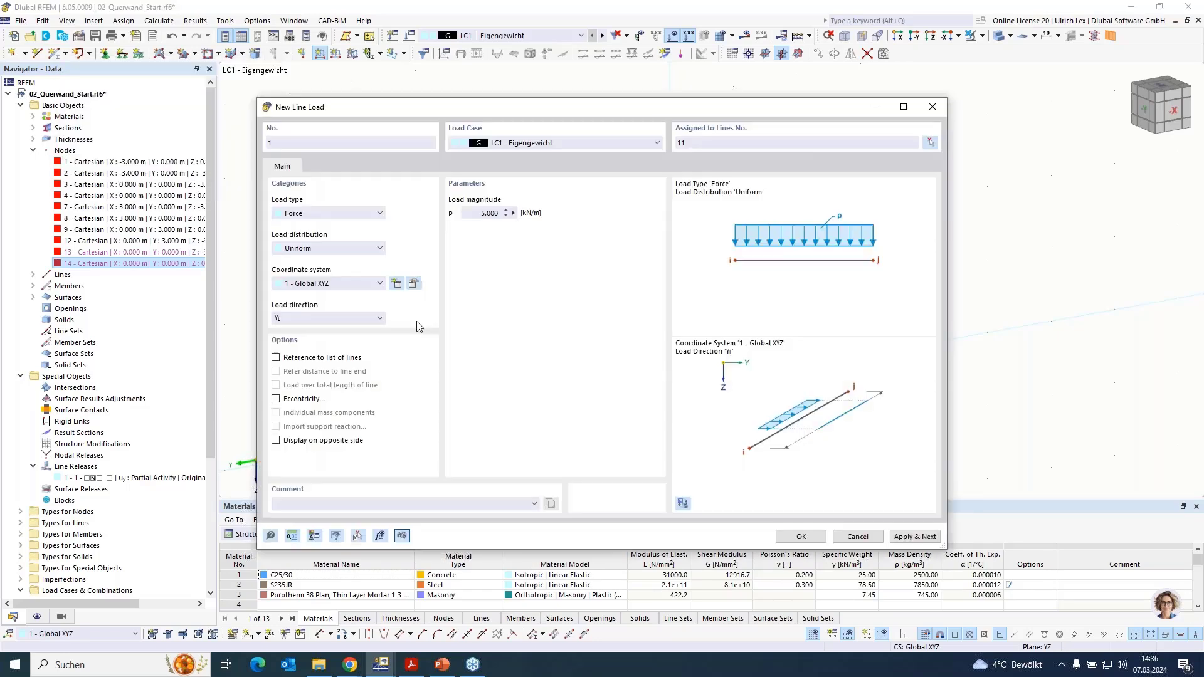
left_click(815, 538)
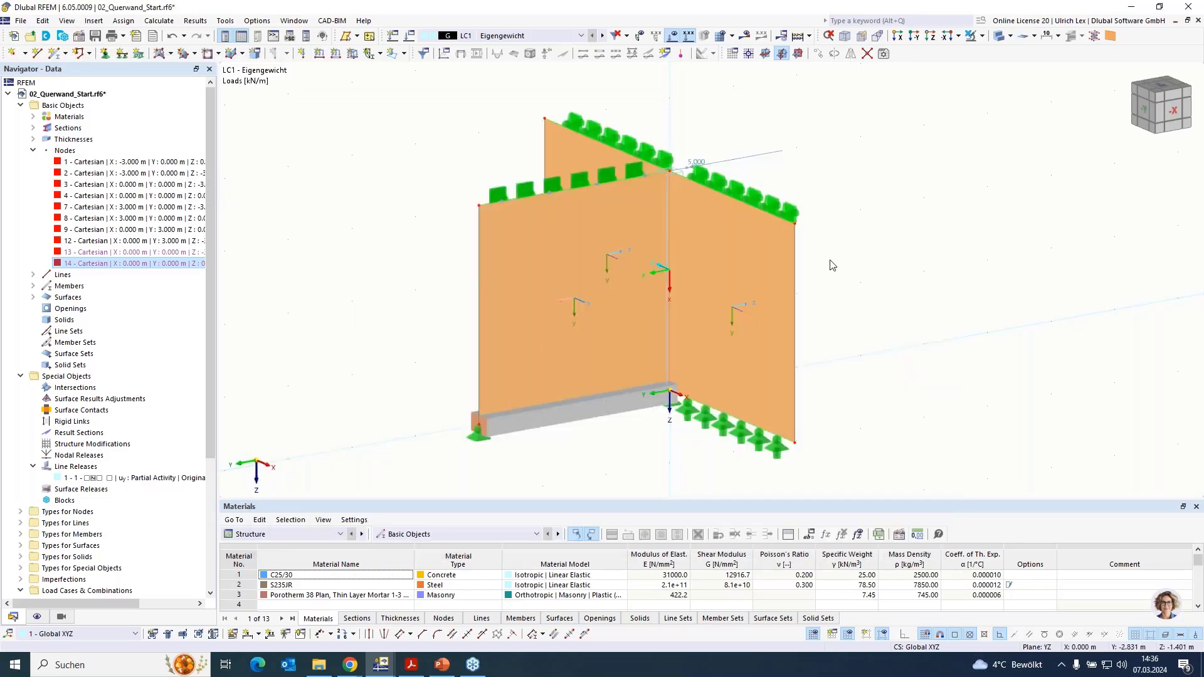
- Calculate load case LC1 to display its results, moving the calculation progress window aside
left_click(746, 36)
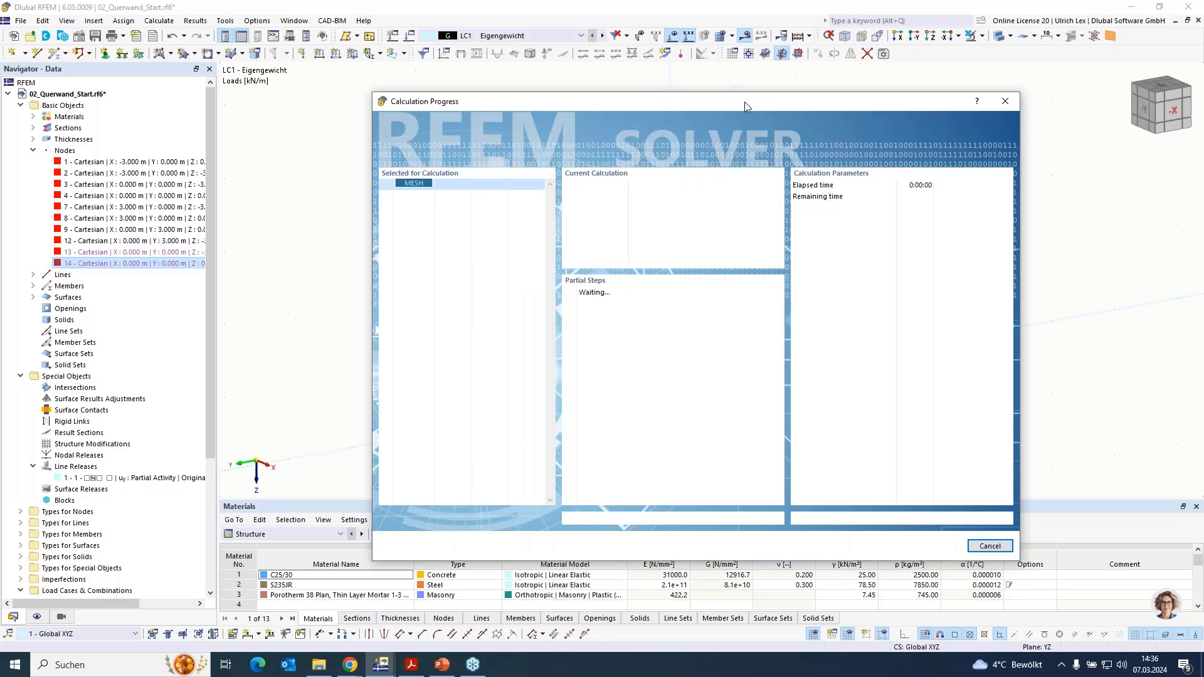
left_click_drag(744, 101, 971, 74)
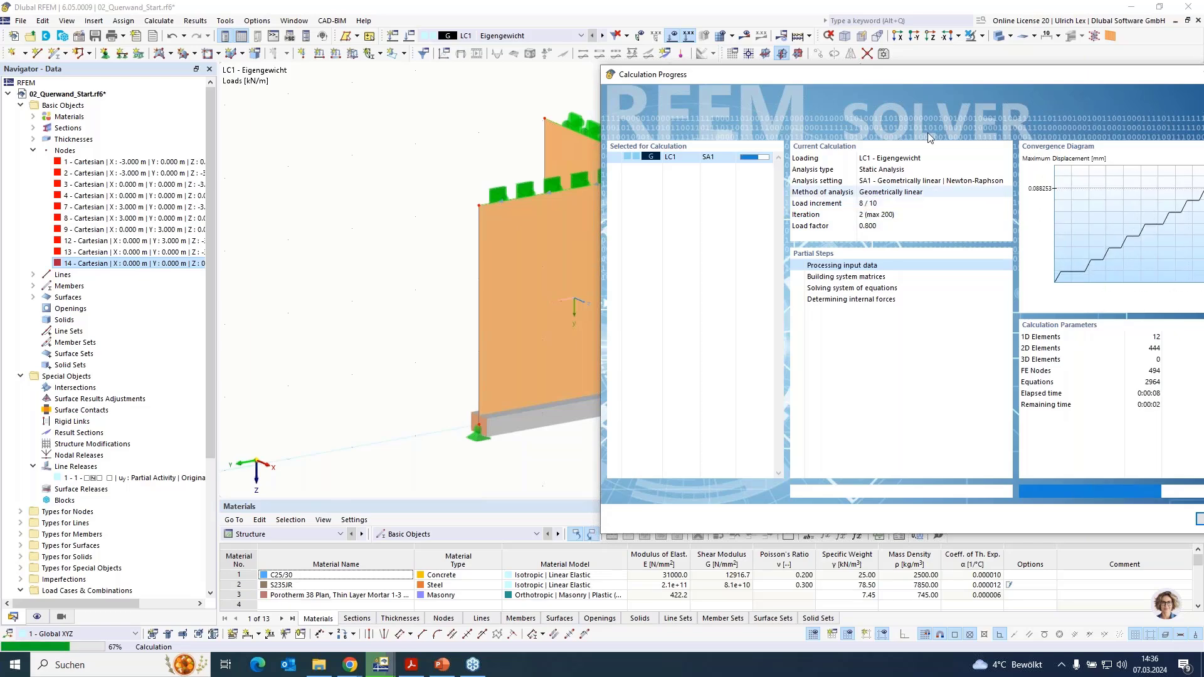
left_click_drag(938, 70, 827, 54)
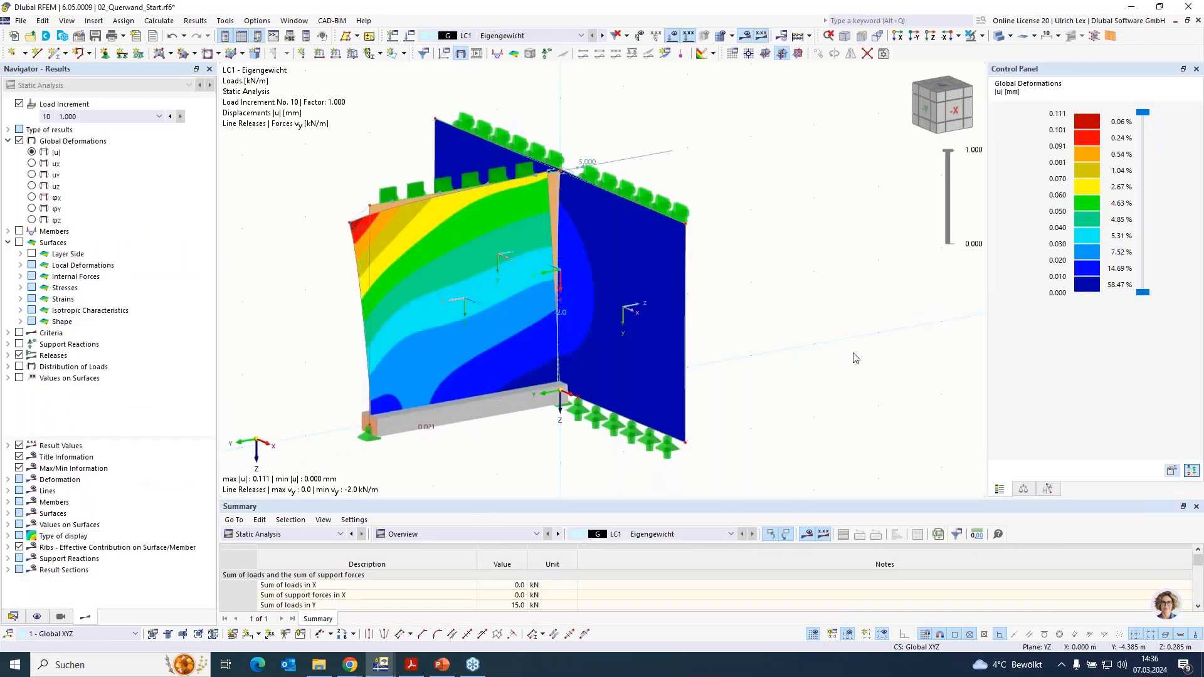
- Show the deformations at load increment 1 with factor 0.100 and examine the upper end of the wall junction
middle_click_drag(890, 401, 602, 244, "ctrl")
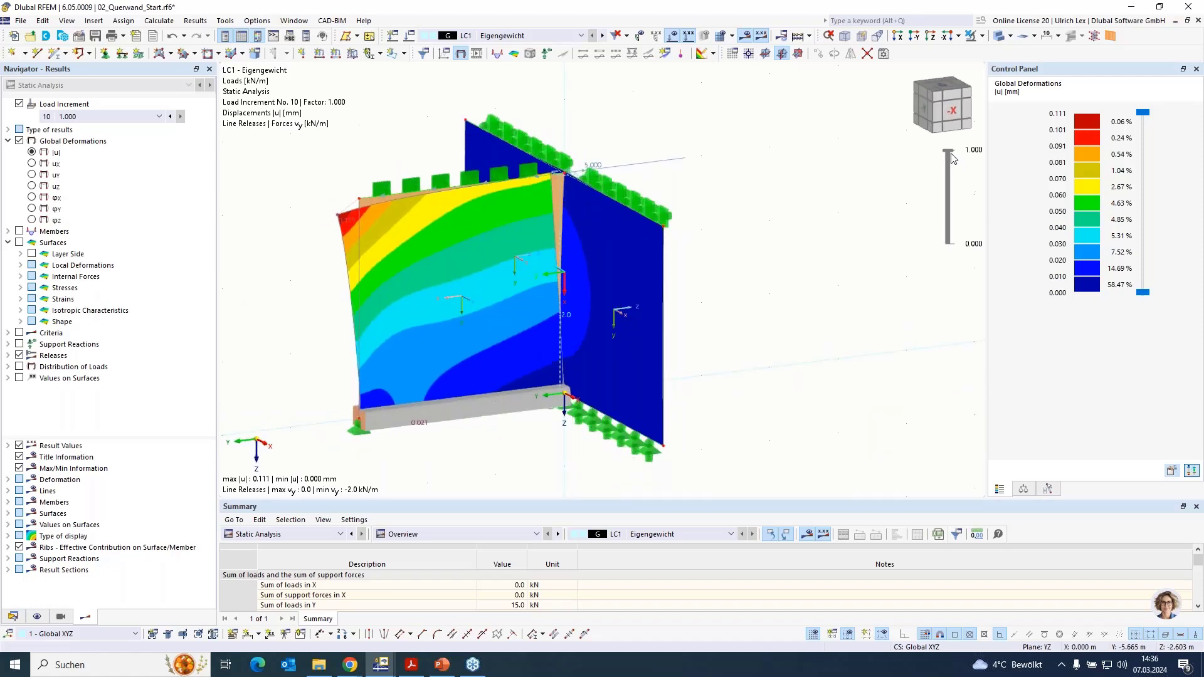
left_click_drag(948, 151, 947, 239)
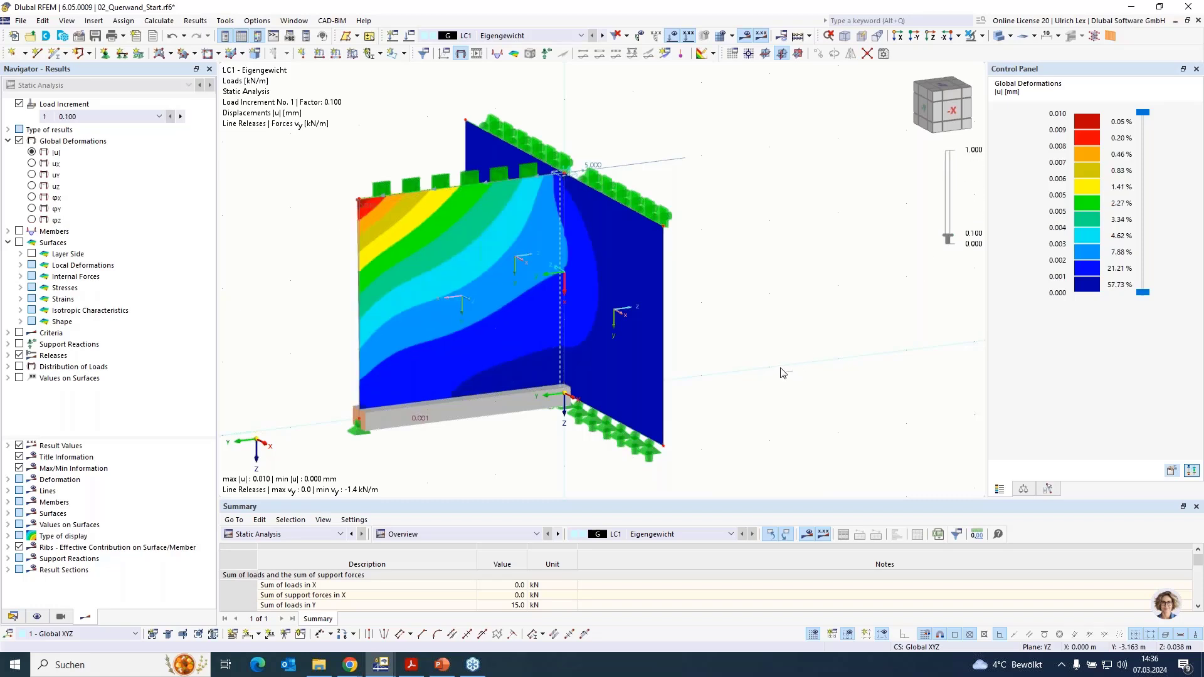
middle_click_drag(737, 361, 636, 304, "ctrl")
scroll(578, 193, "up", 2)
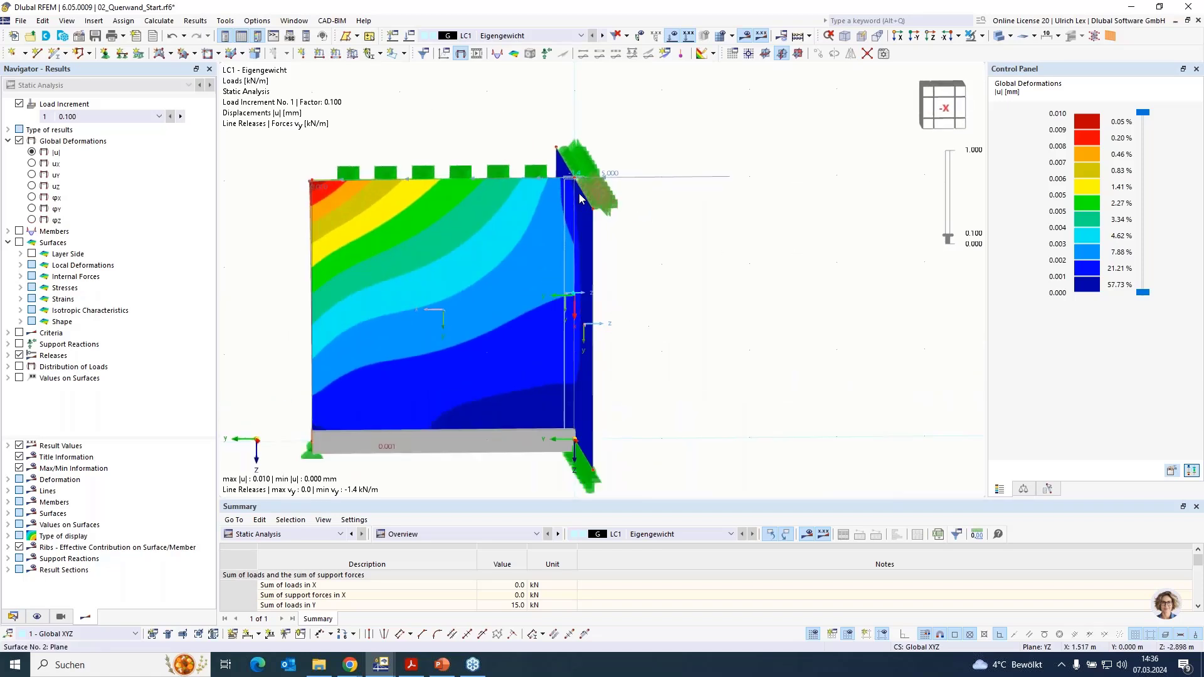
scroll(578, 193, "up", 3)
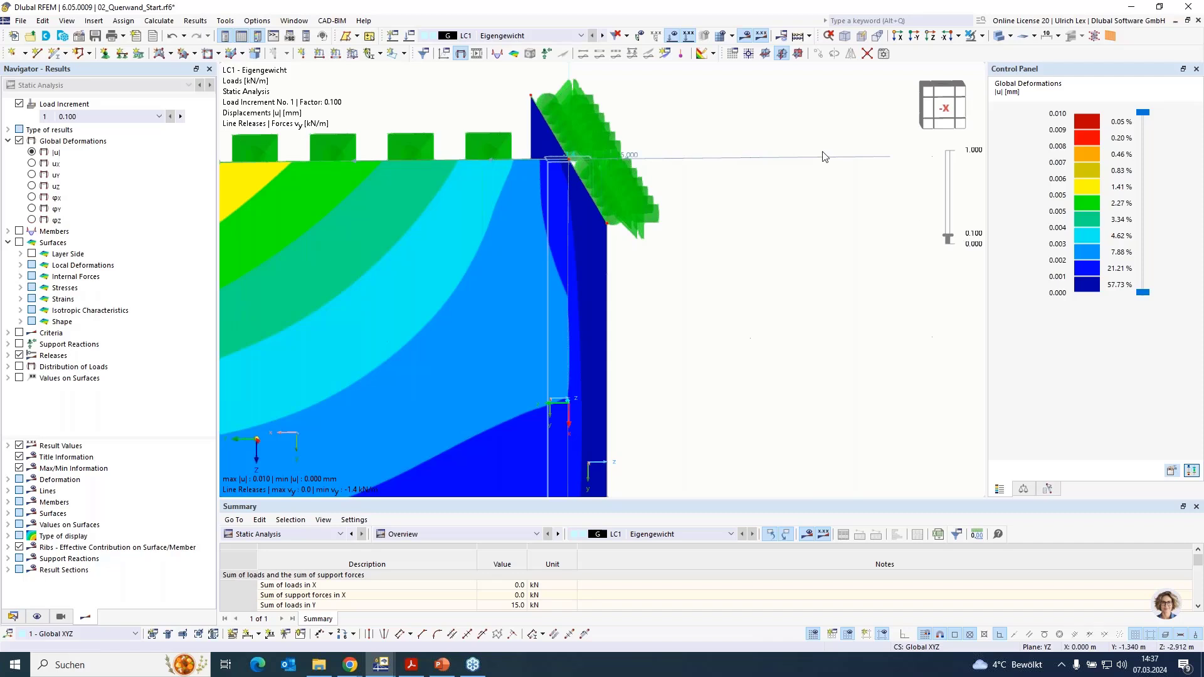
scroll(840, 143, "down", 4)
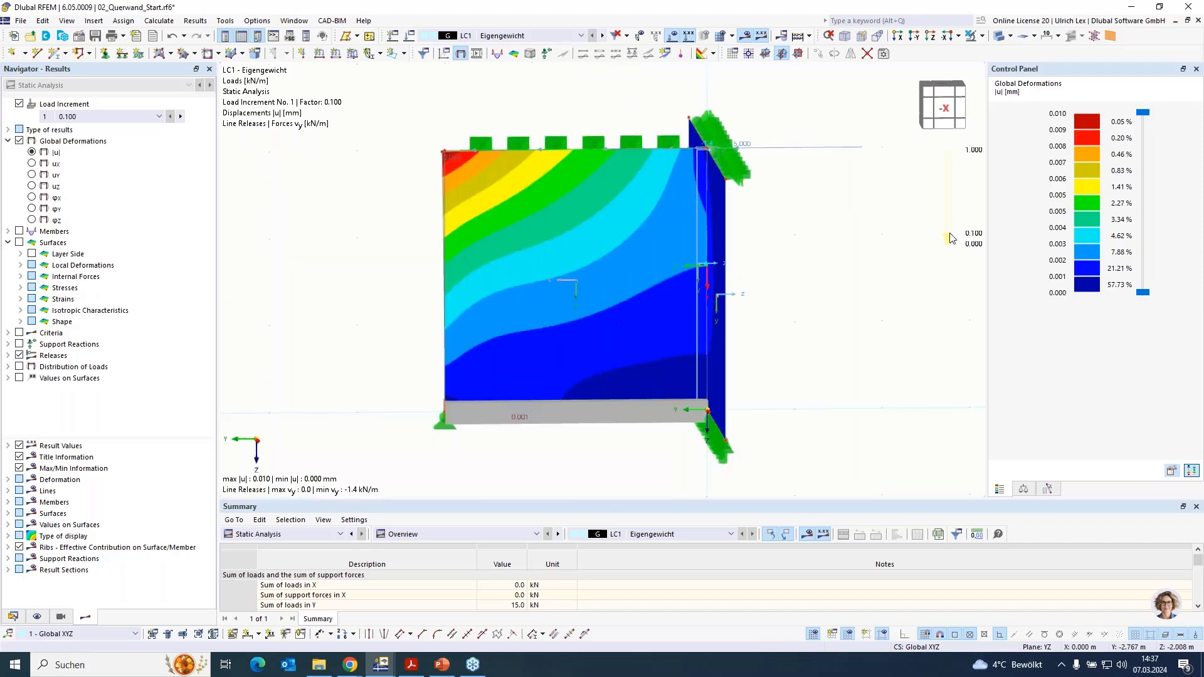
- Raise the load increment stepwise to increment 10 with factor 1.000 and examine how the cross wall deforms at the line release
scroll(949, 235, "up", 1)
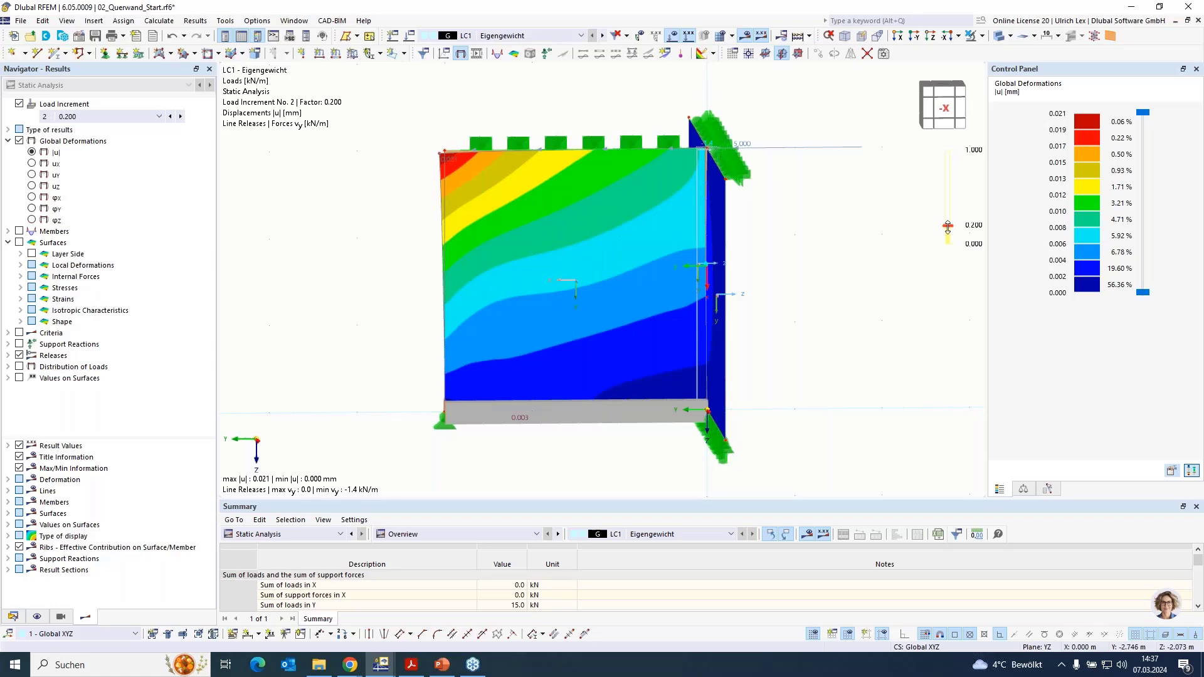
scroll(947, 227, "up", 1)
scroll(947, 226, "up", 1)
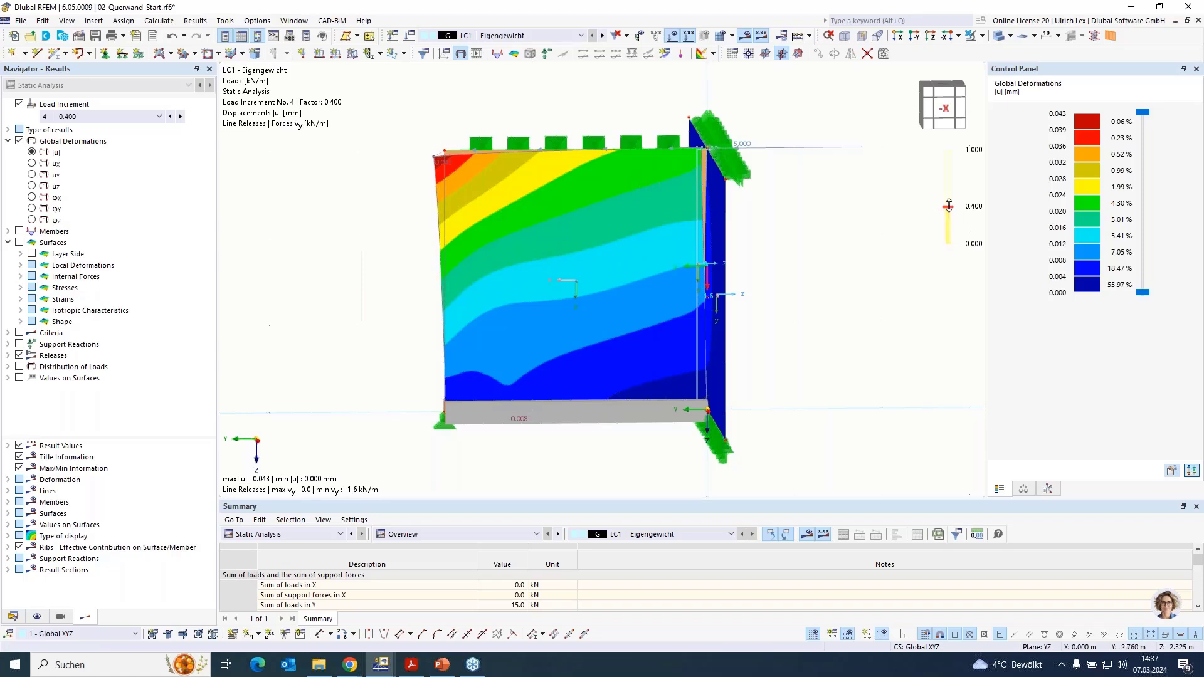
scroll(948, 206, "up", 3)
scroll(948, 205, "up", 3)
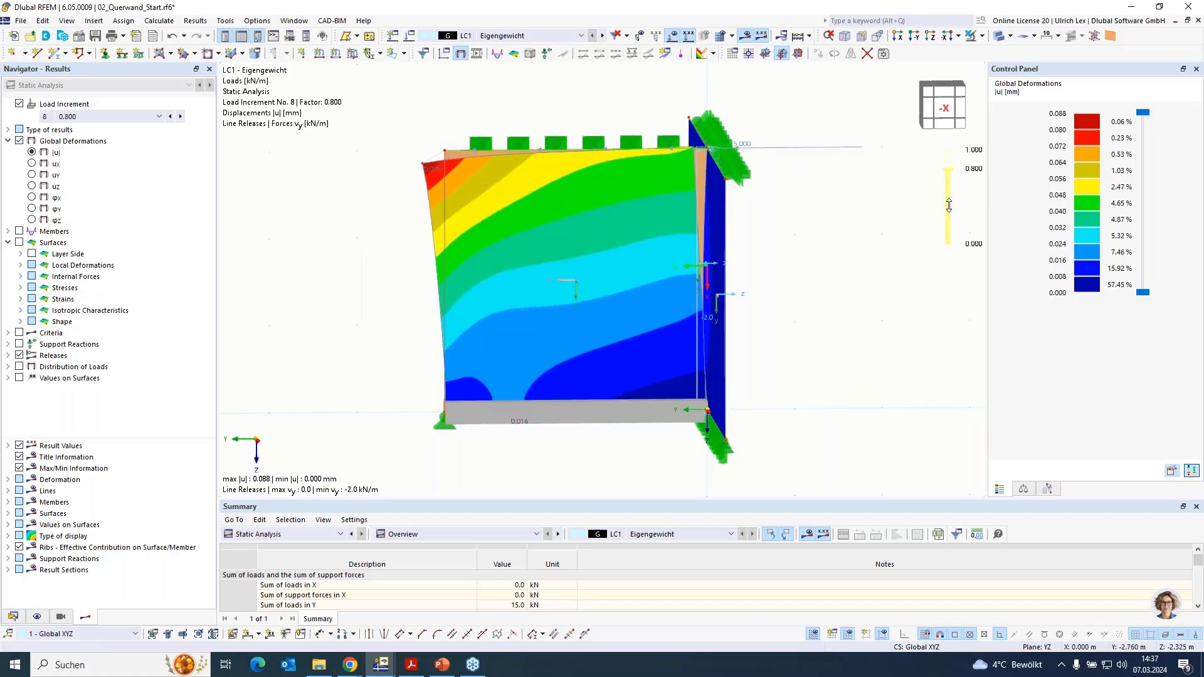
middle_click_drag(533, 319, 381, 330, "ctrl")
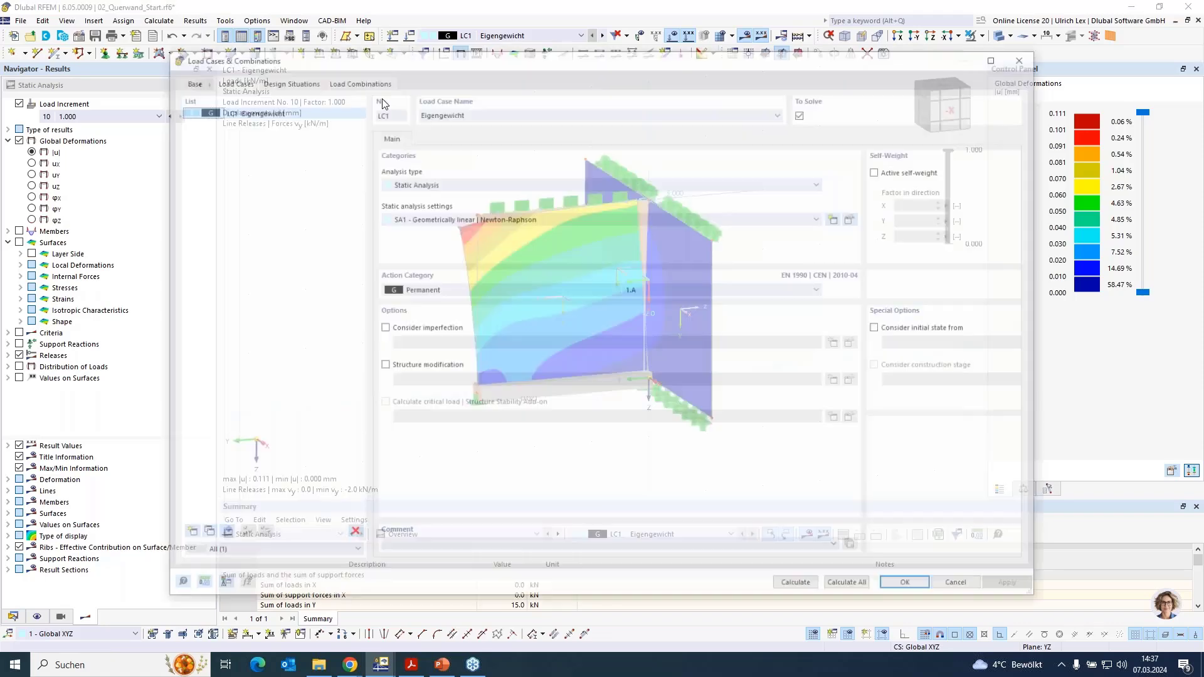
- Copy load case LC1 as LC2 and reverse the copied line load on line 11 to -5 kN/m
left_click(220, 534)
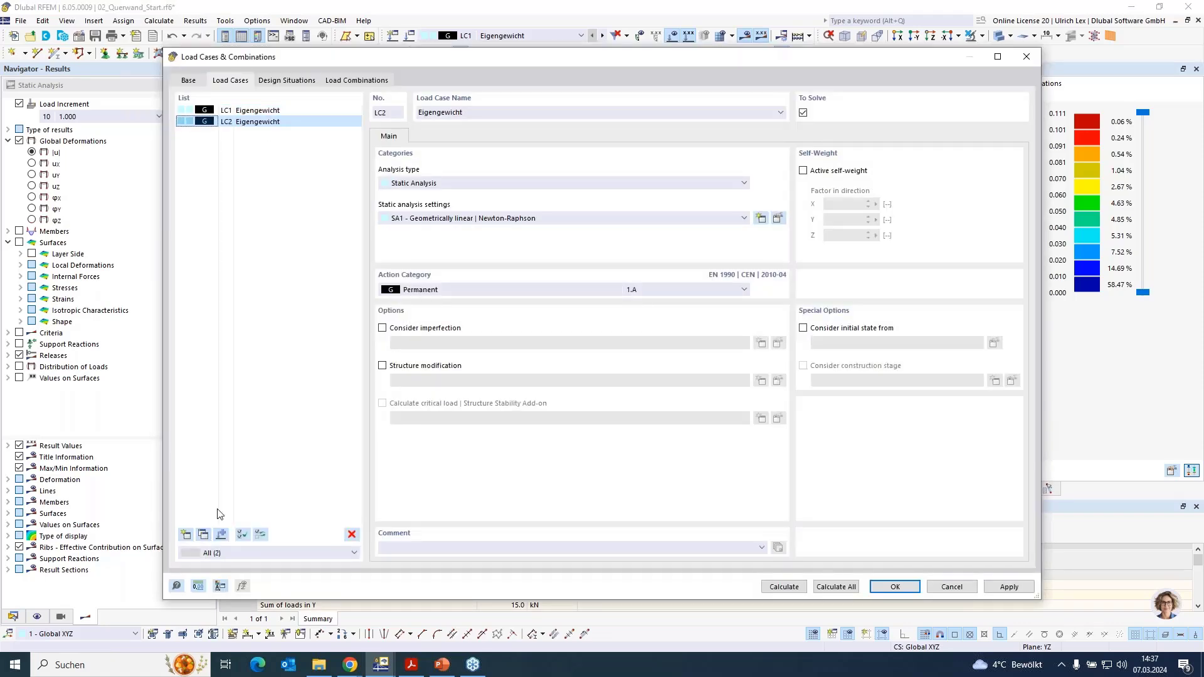
left_click(895, 587)
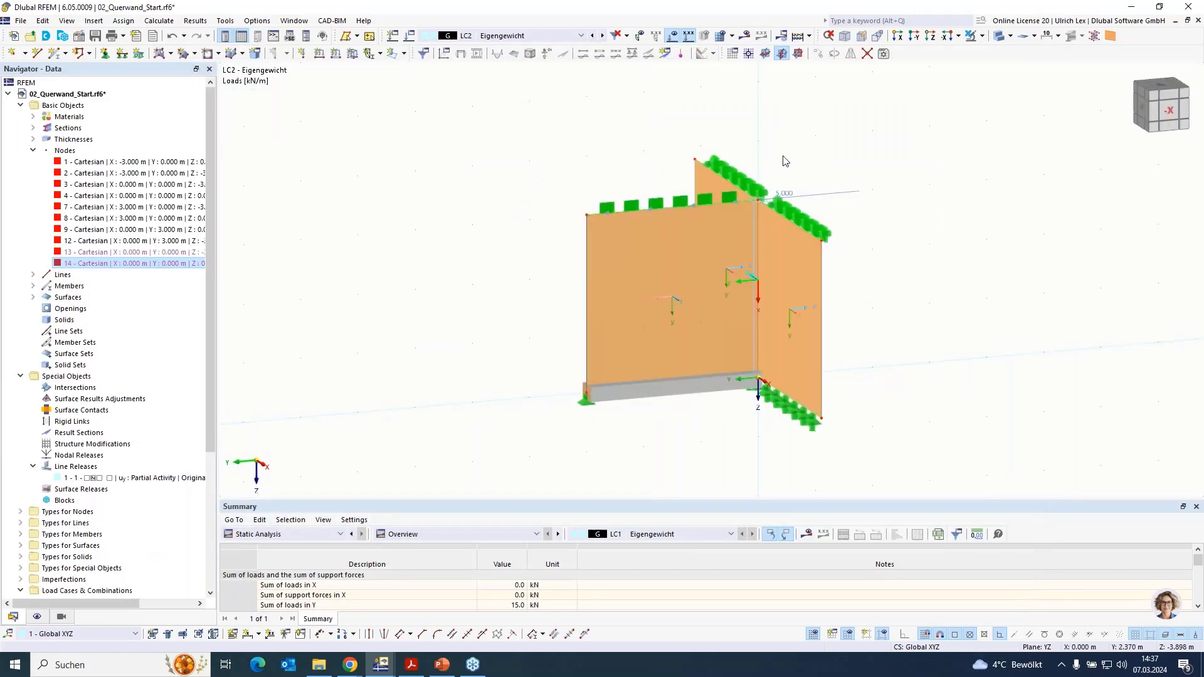
double_click(848, 198)
left_click(478, 213)
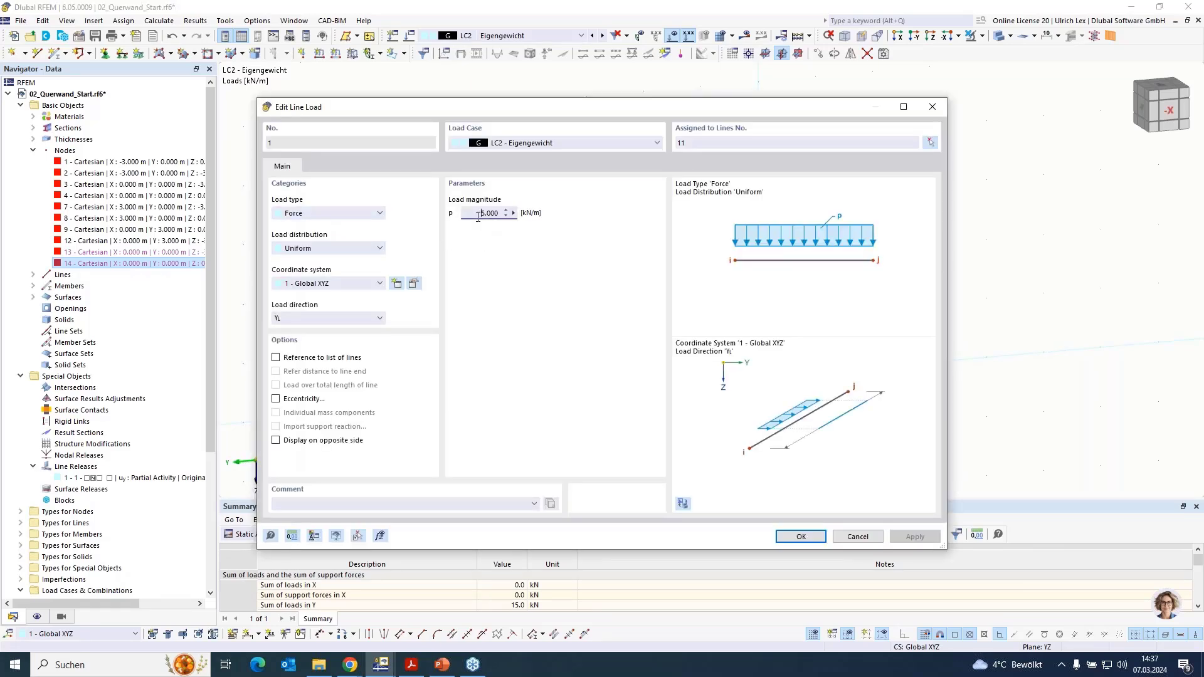
key("Return")
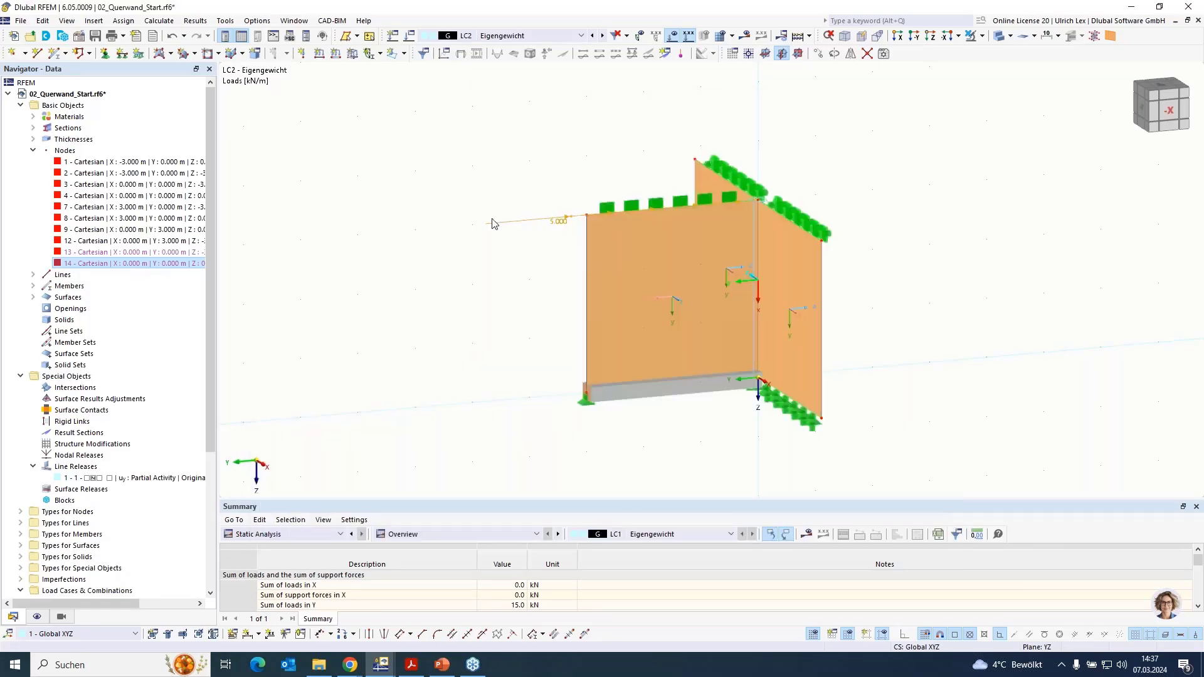
- Calculate load case LC2 and examine the deformations of both walls and their junction in wireframe display
left_click(744, 36)
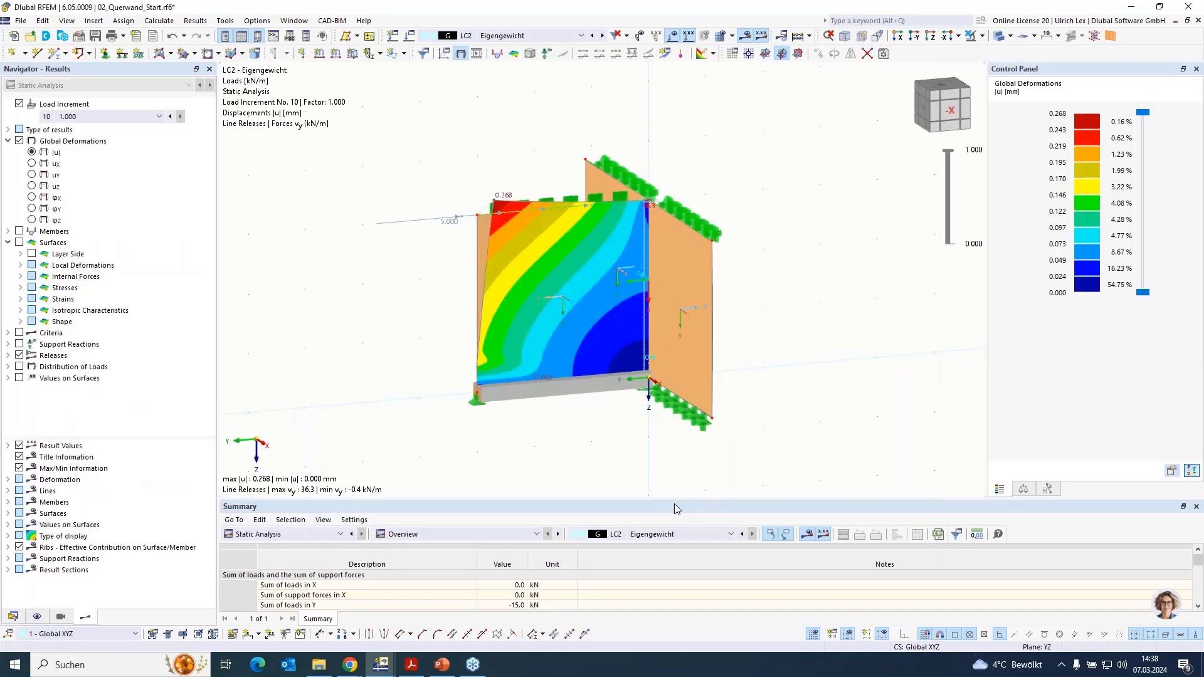
middle_click_drag(568, 442, 690, 461, "ctrl")
left_click(997, 36)
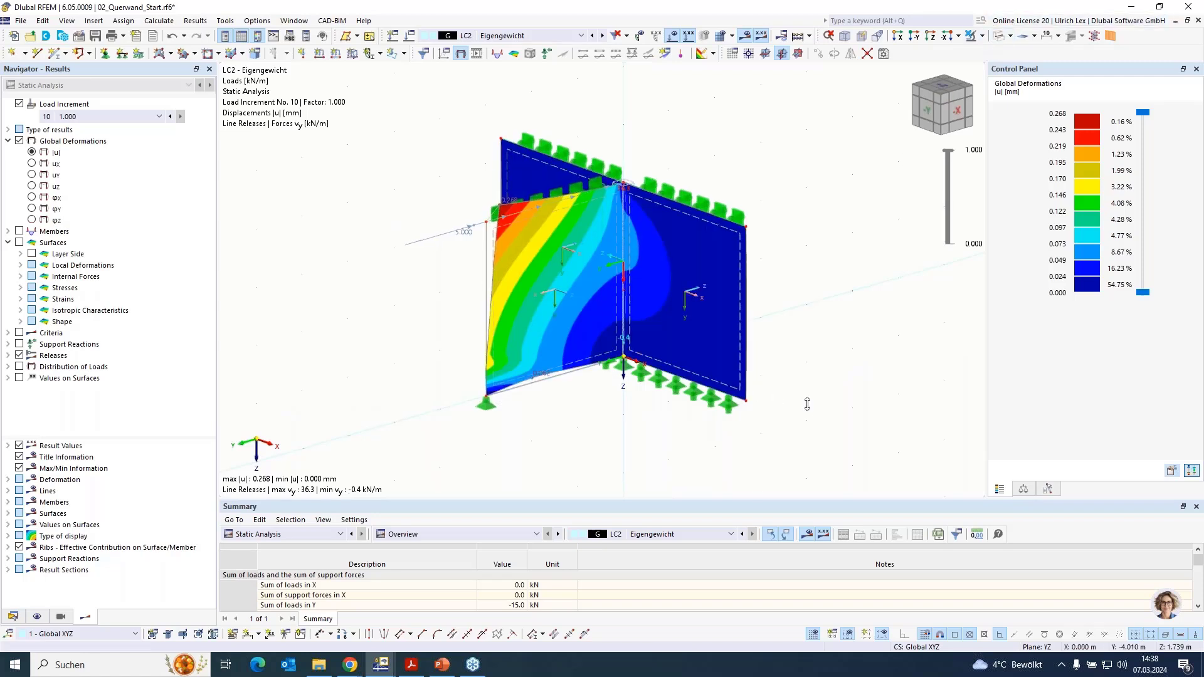
middle_click_drag(761, 397, 590, 321, "ctrl")
scroll(634, 265, "up", 3)
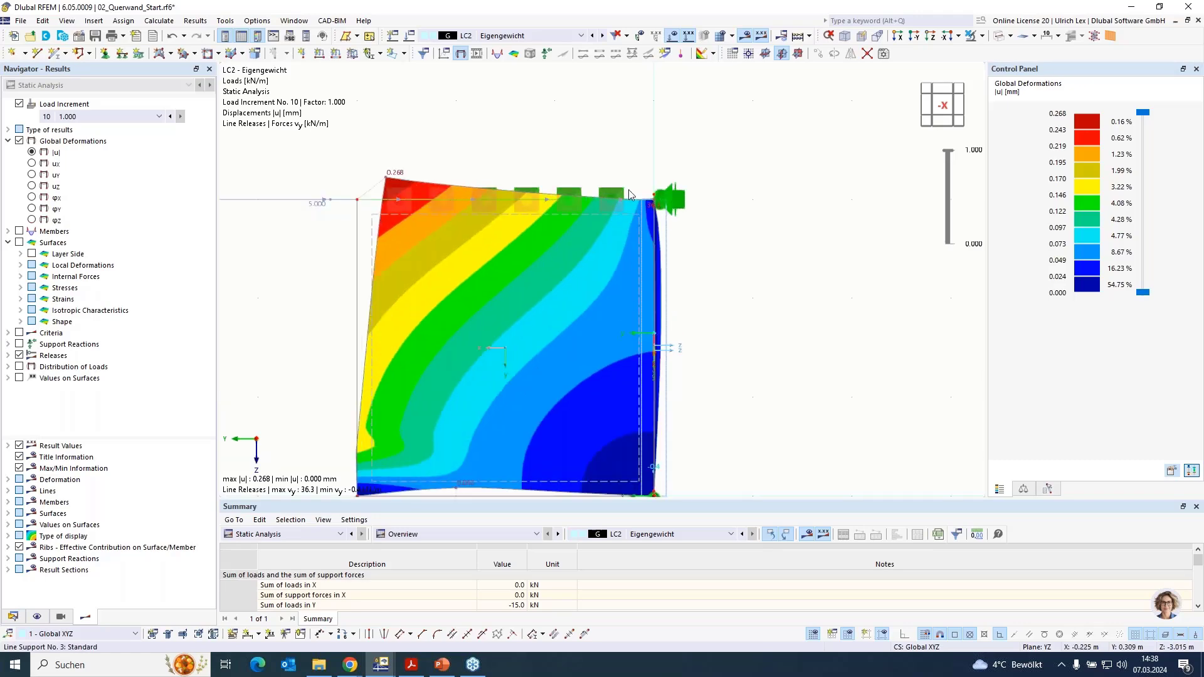
scroll(653, 200, "down", 1)
middle_click_drag(519, 432, 677, 384, "ctrl")
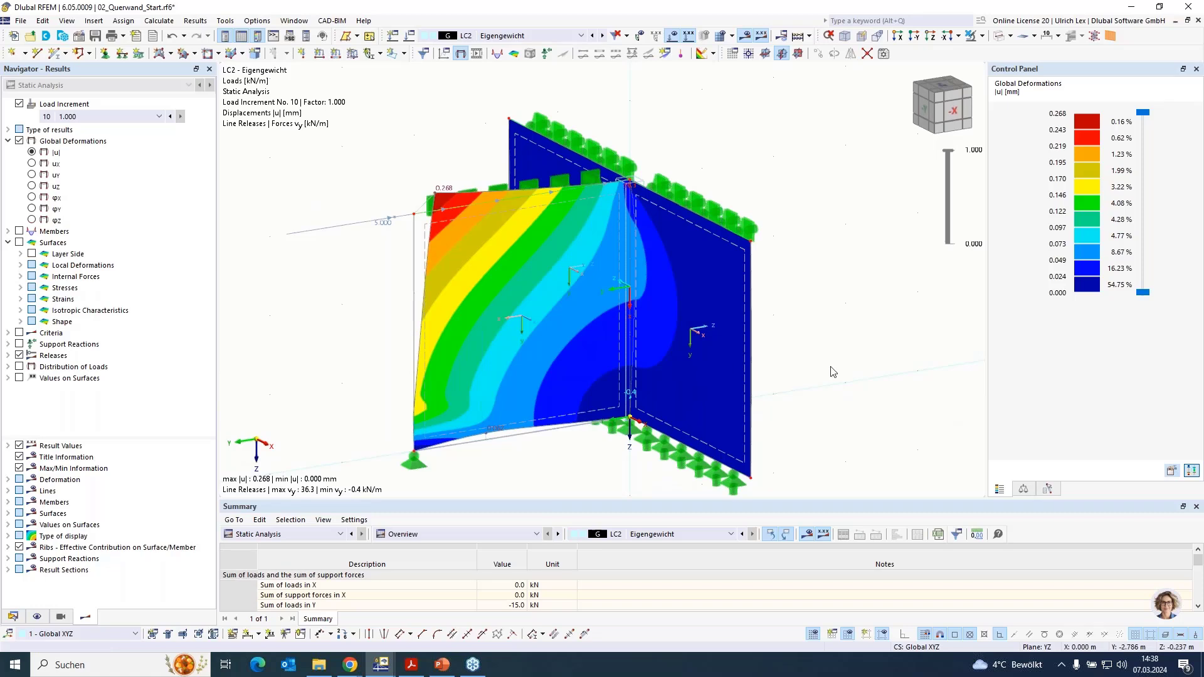
scroll(733, 188, "down", 1)
scroll(738, 301, "up", 1)
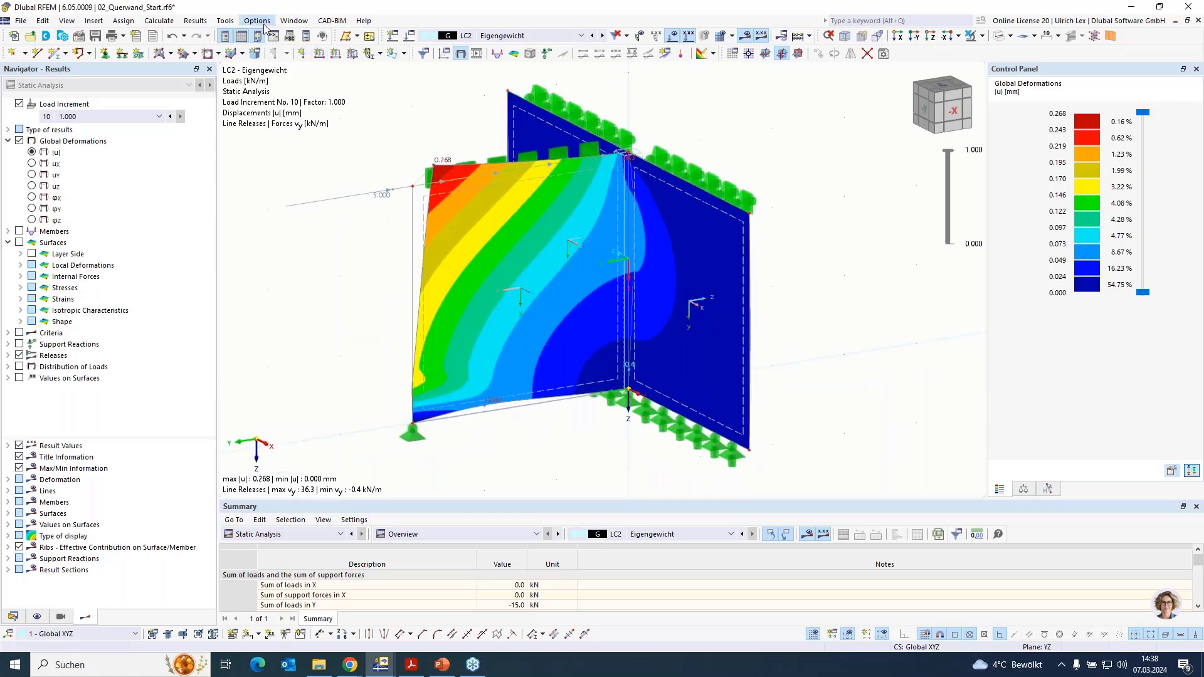
- Switch to the model 03_Unterzug_Start01.rf6 and display its walls and beam as filled solids
left_click(293, 21)
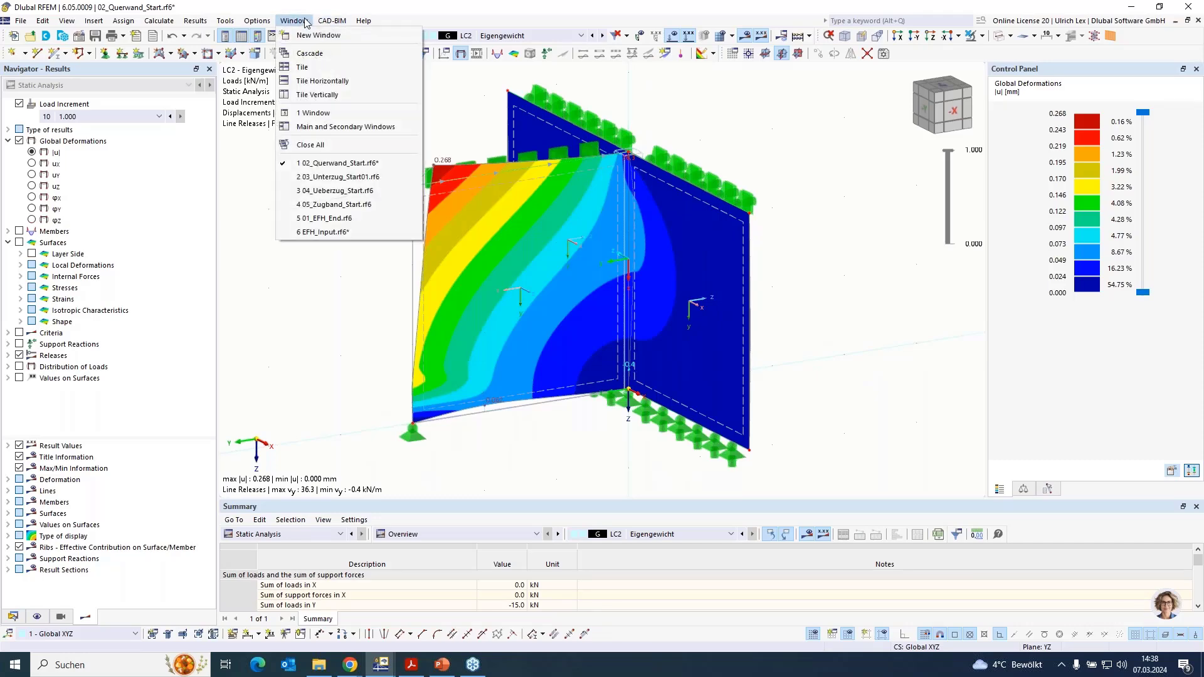
mouse_move(294, 20)
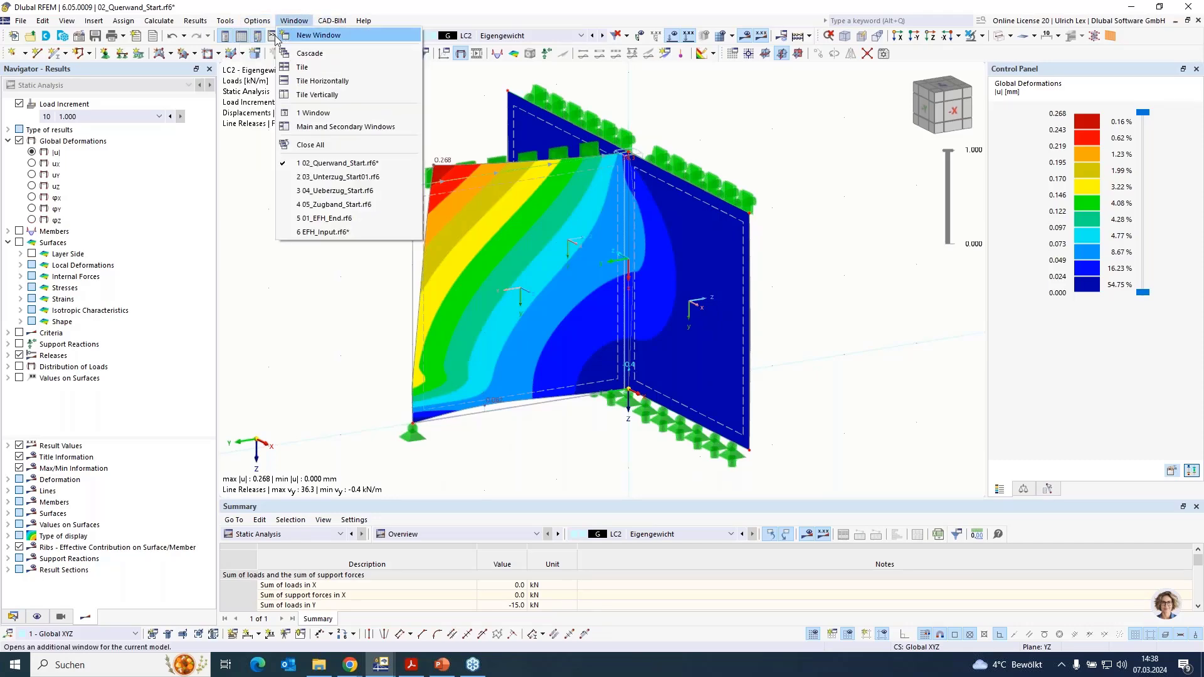
left_click(397, 178)
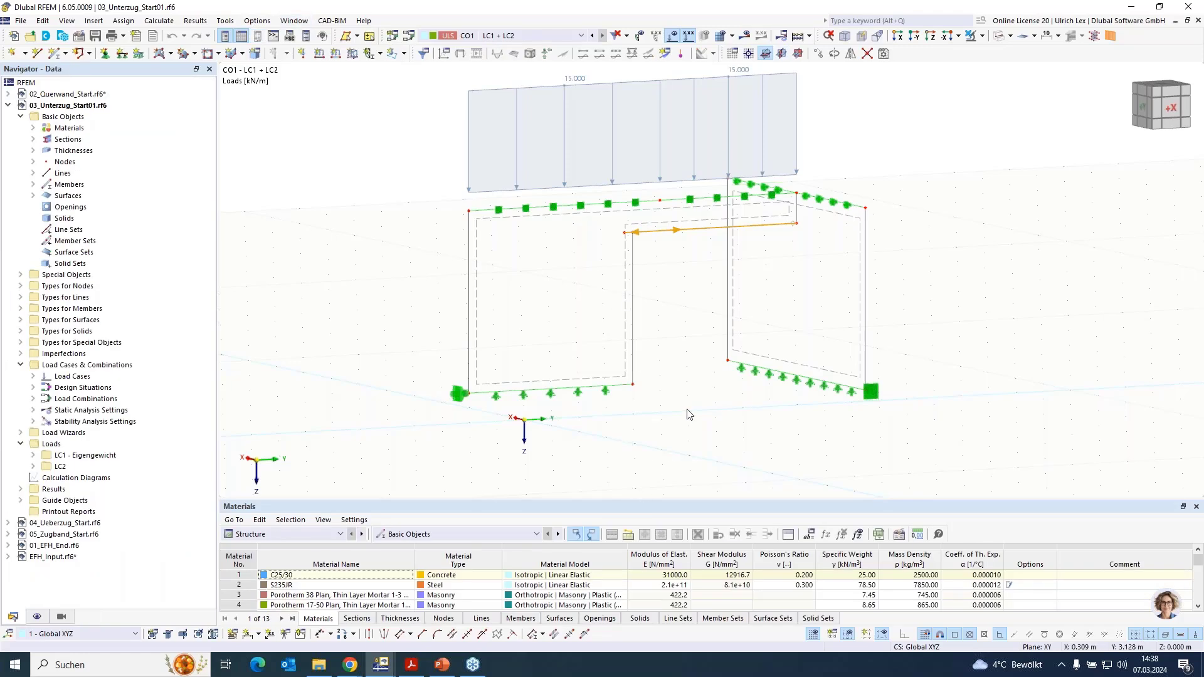
left_click(1001, 35)
scroll(934, 167, "up", 2)
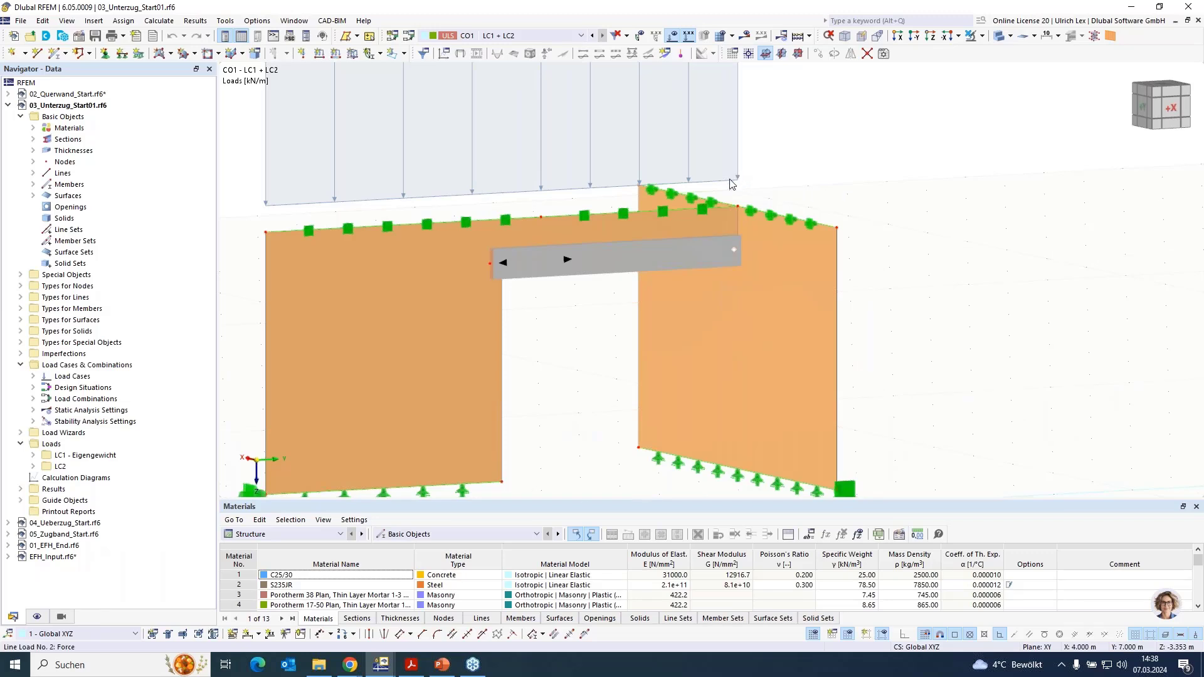
- Examine the two wall surfaces and the beam beneath the wall, especially where the beam end meets the other wall
left_click(675, 223)
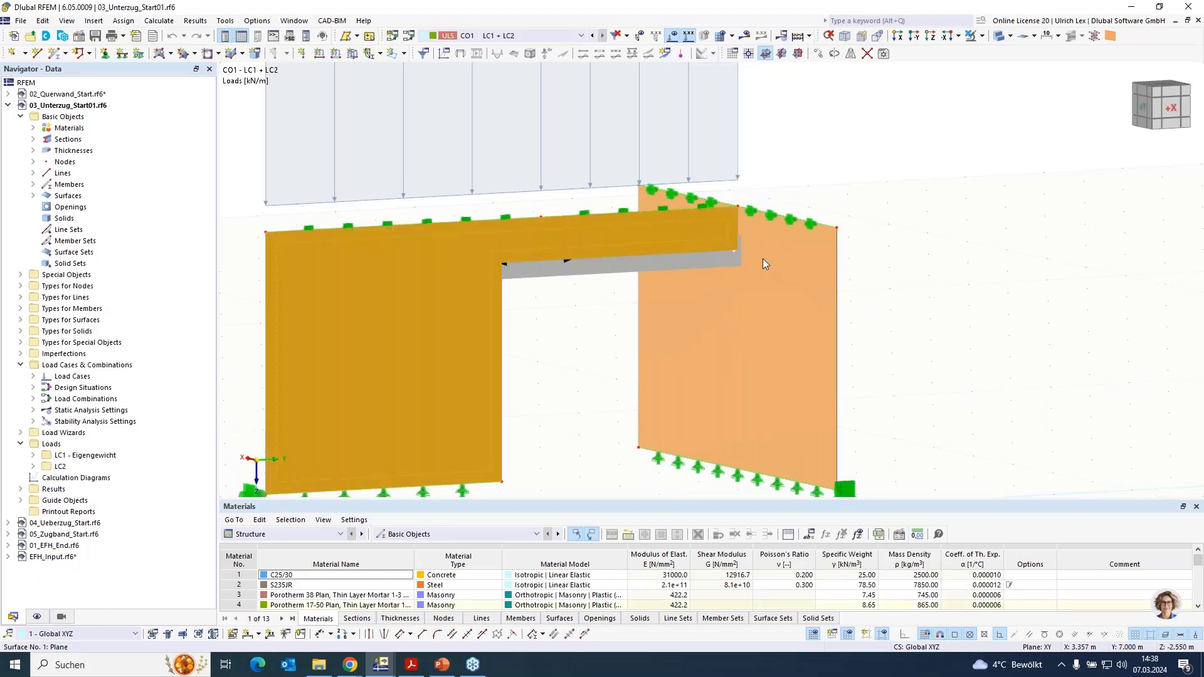
left_click(801, 272)
left_click(603, 320)
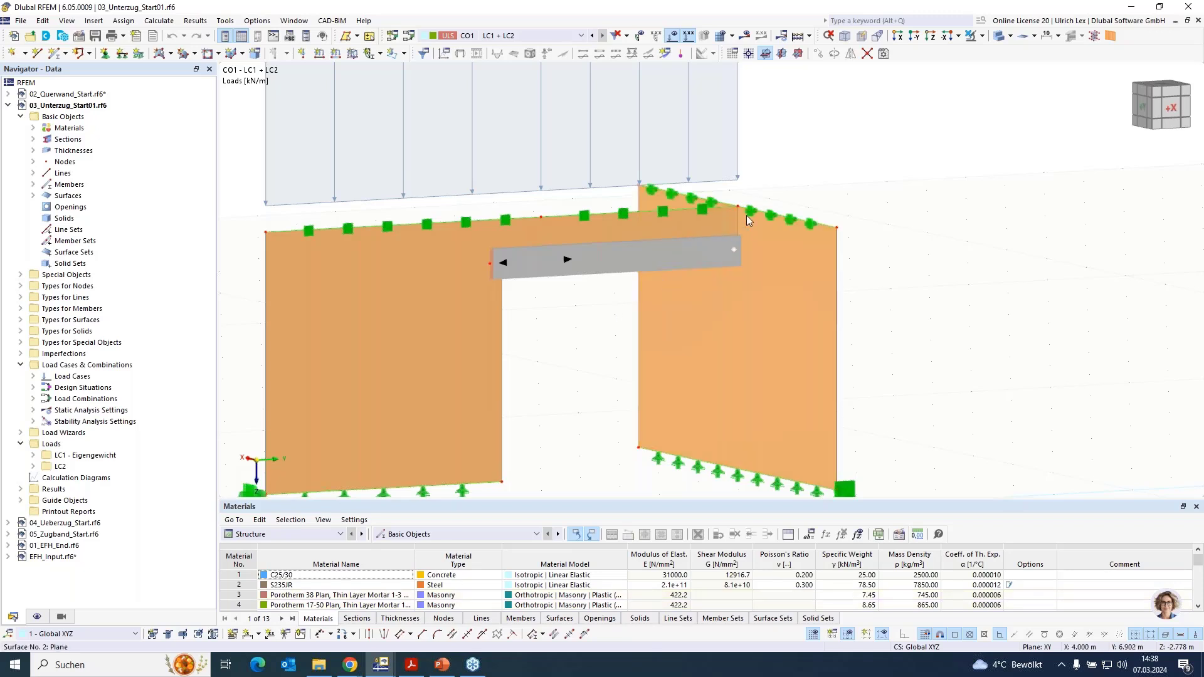
scroll(742, 218, "up", 3)
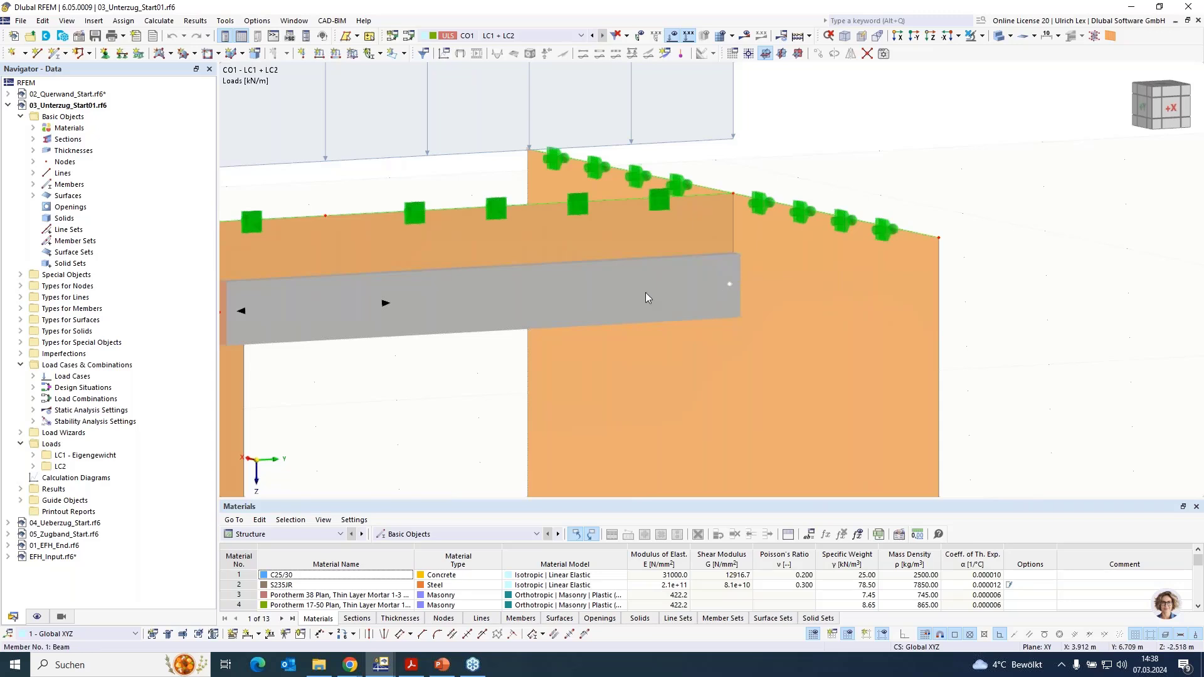
left_click(532, 318)
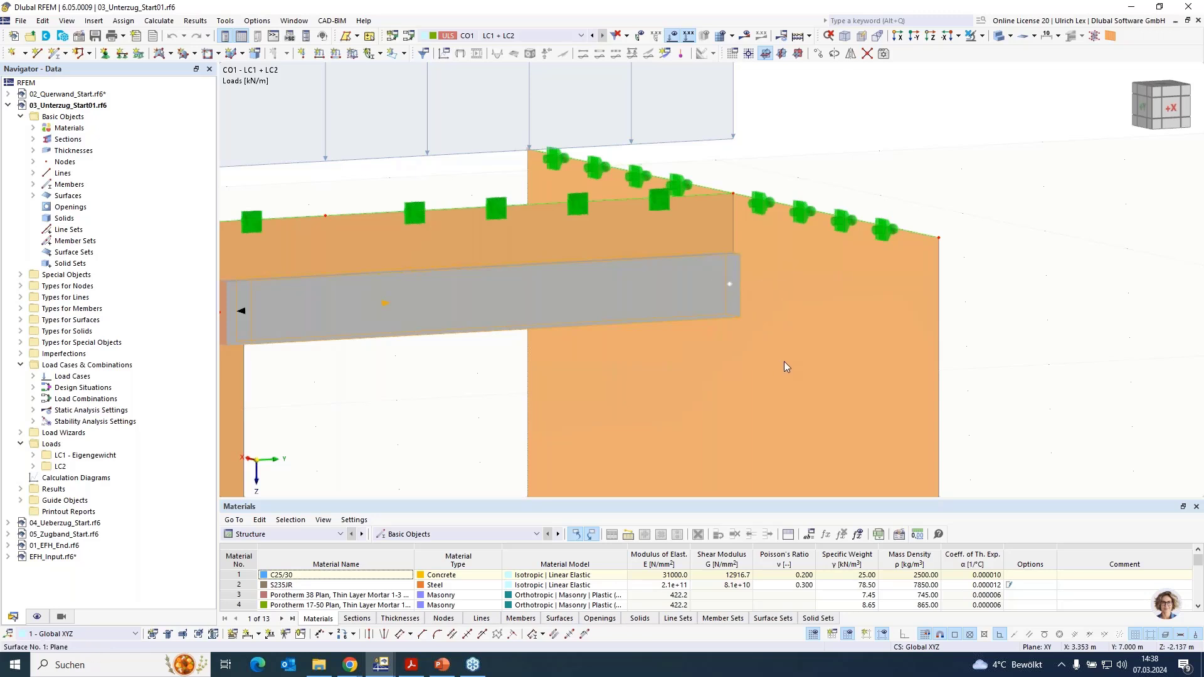
scroll(944, 132, "down", 3)
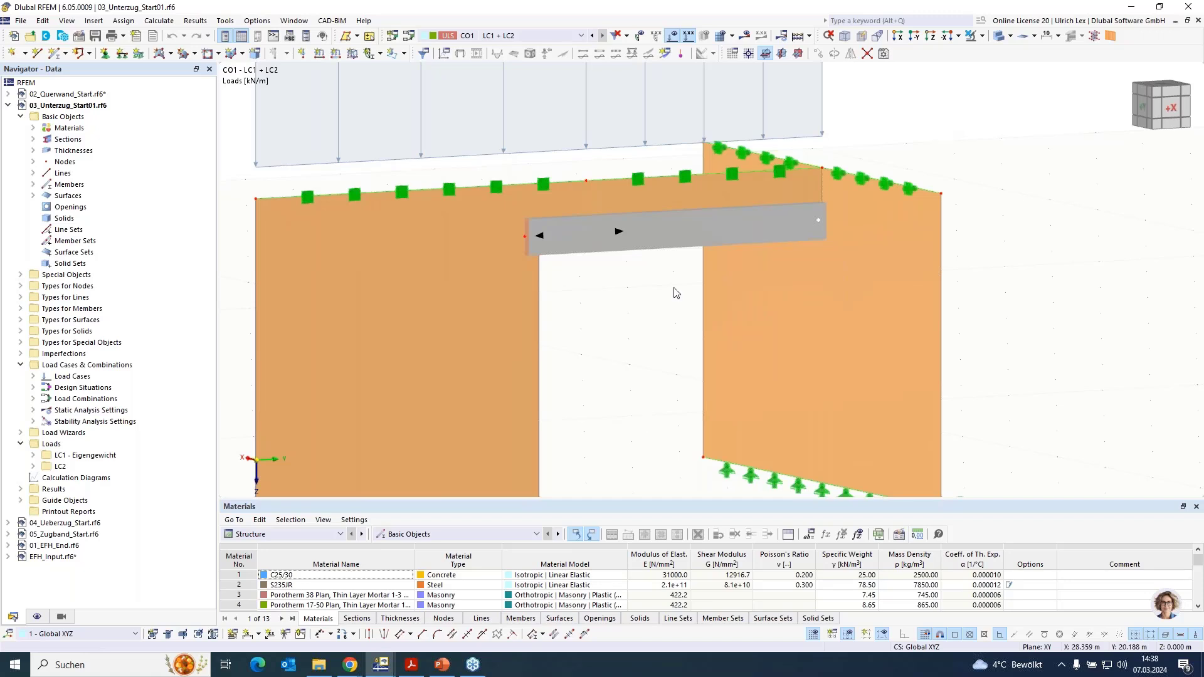
middle_click_drag(602, 386, 659, 406)
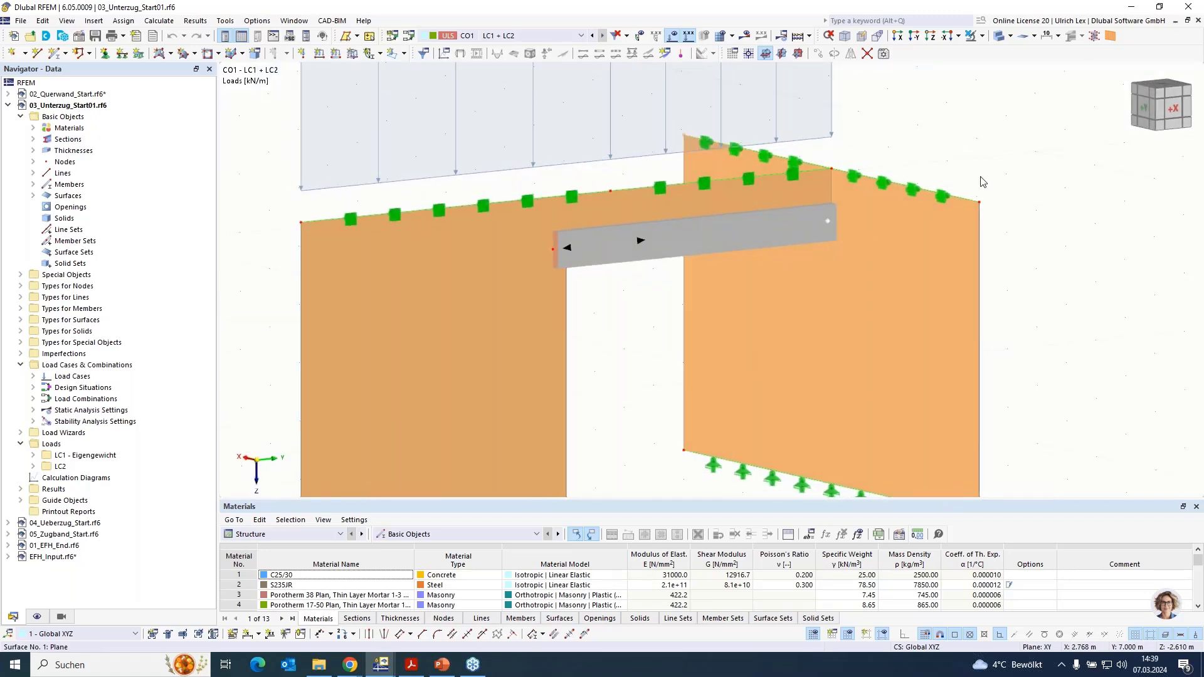
scroll(1021, 162, "up", 2)
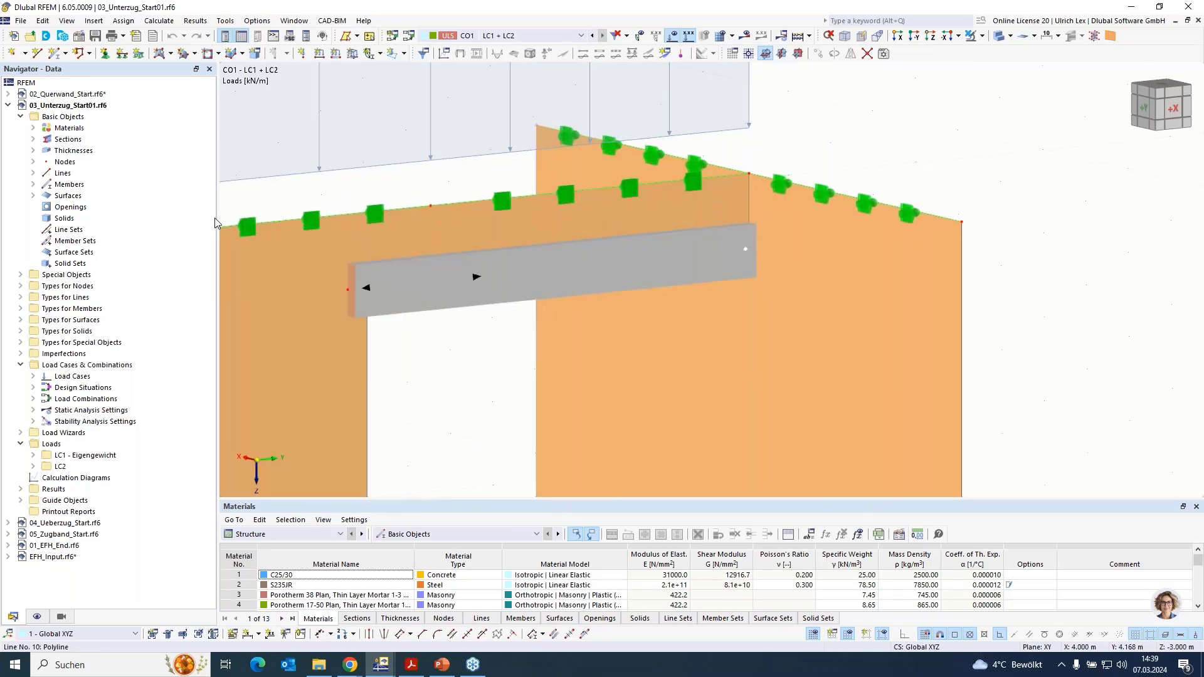
- Try to assign line 2 to line release 1 and review the conditions of line release type 1
left_click(21, 276)
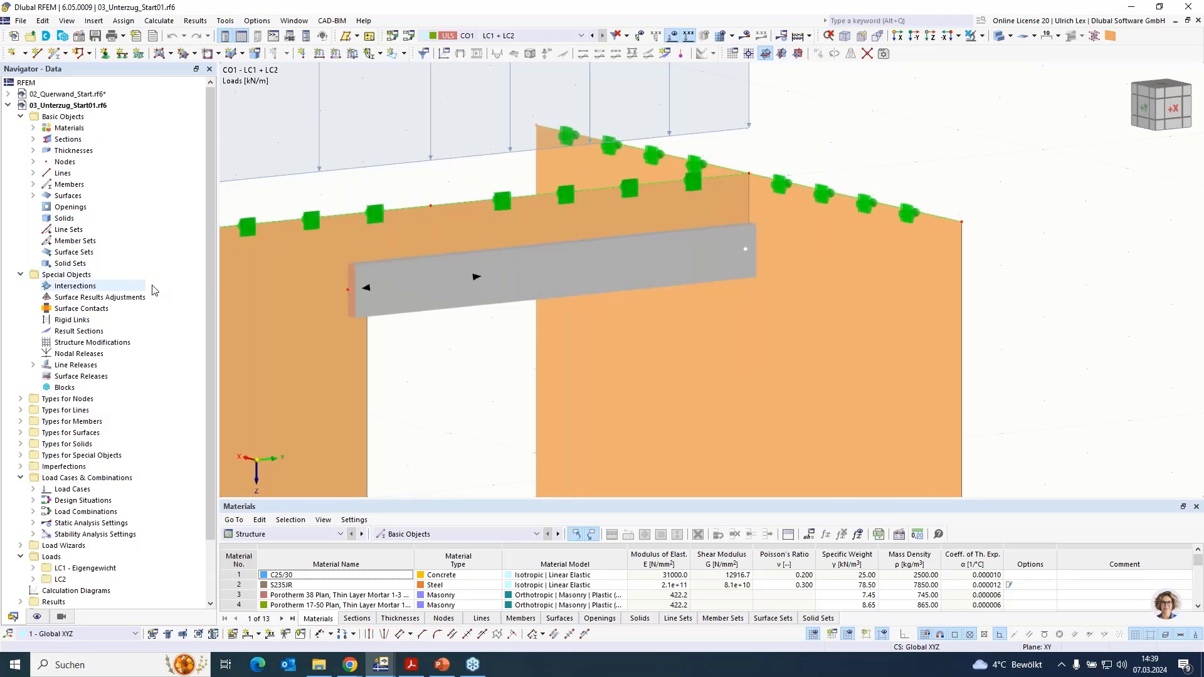
left_click(33, 364)
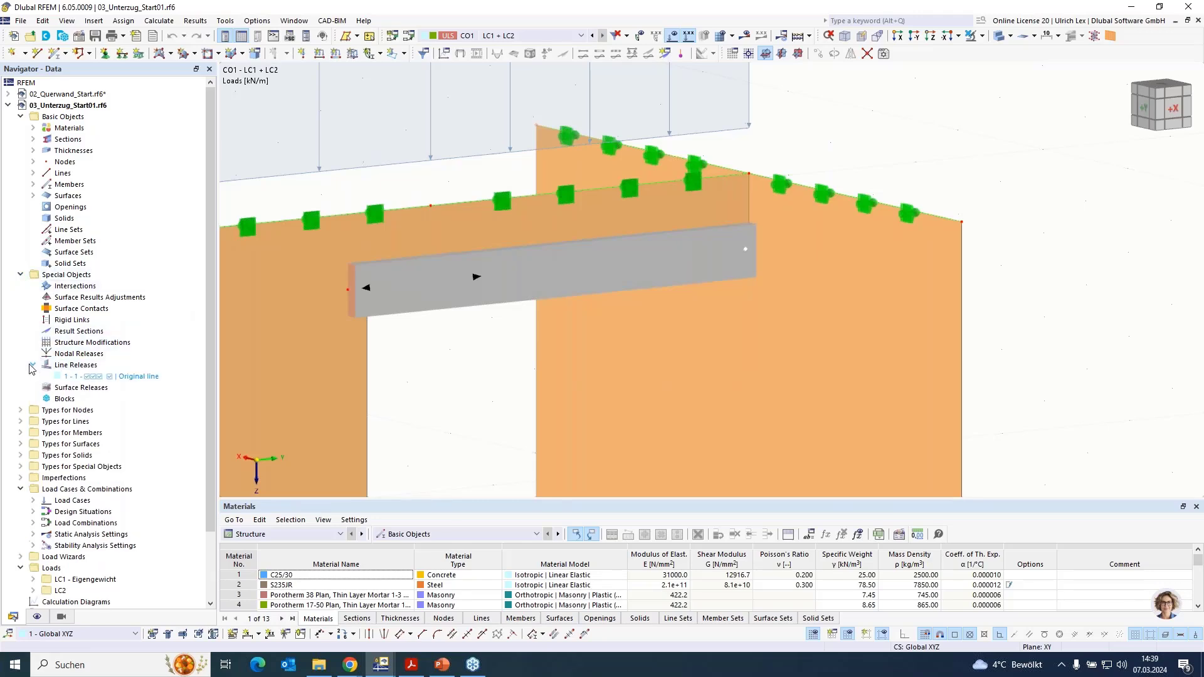
left_click(94, 377)
double_click(94, 376)
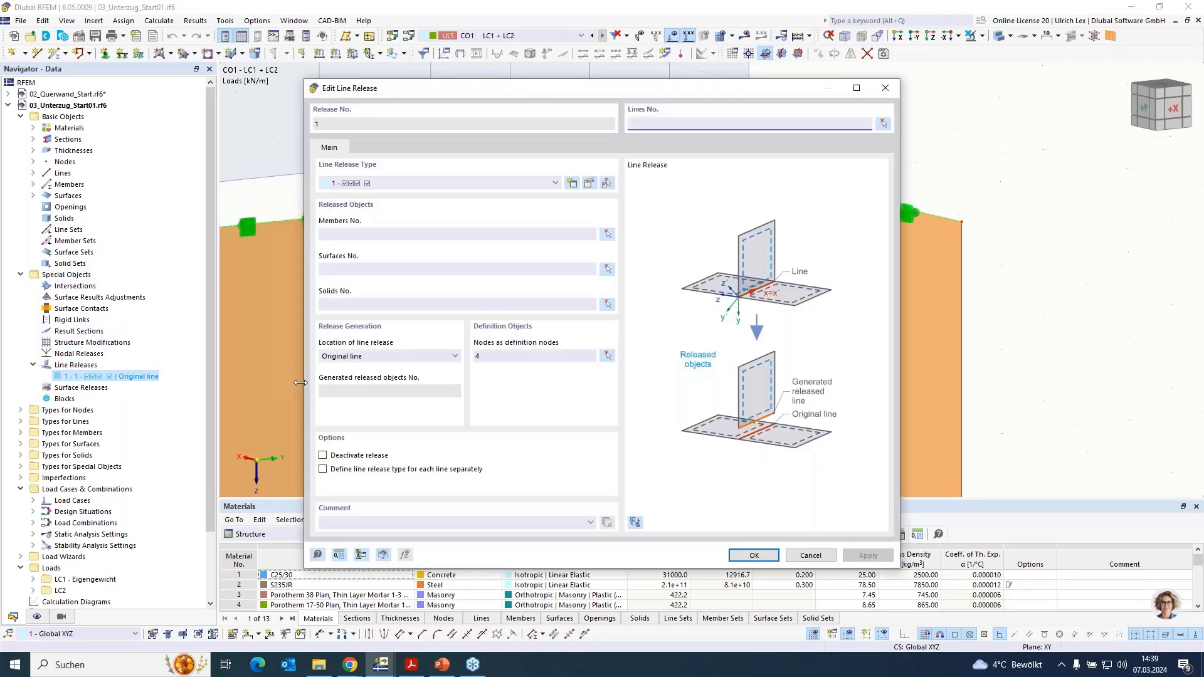
left_click(883, 124)
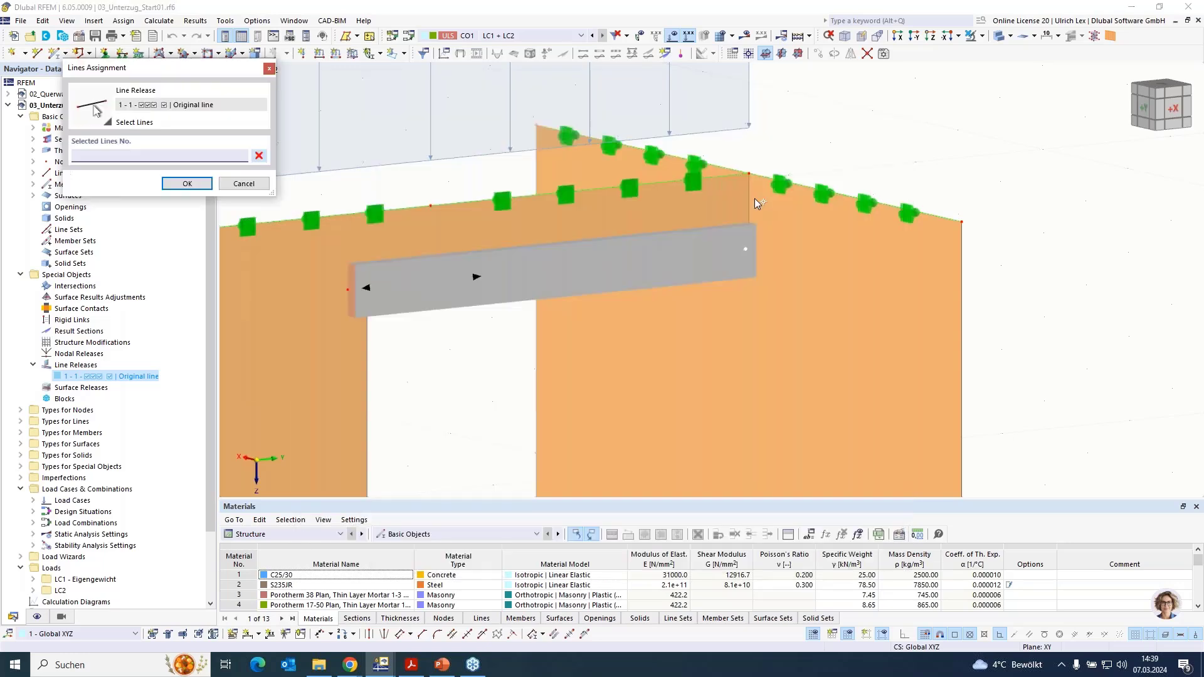
left_click(751, 196)
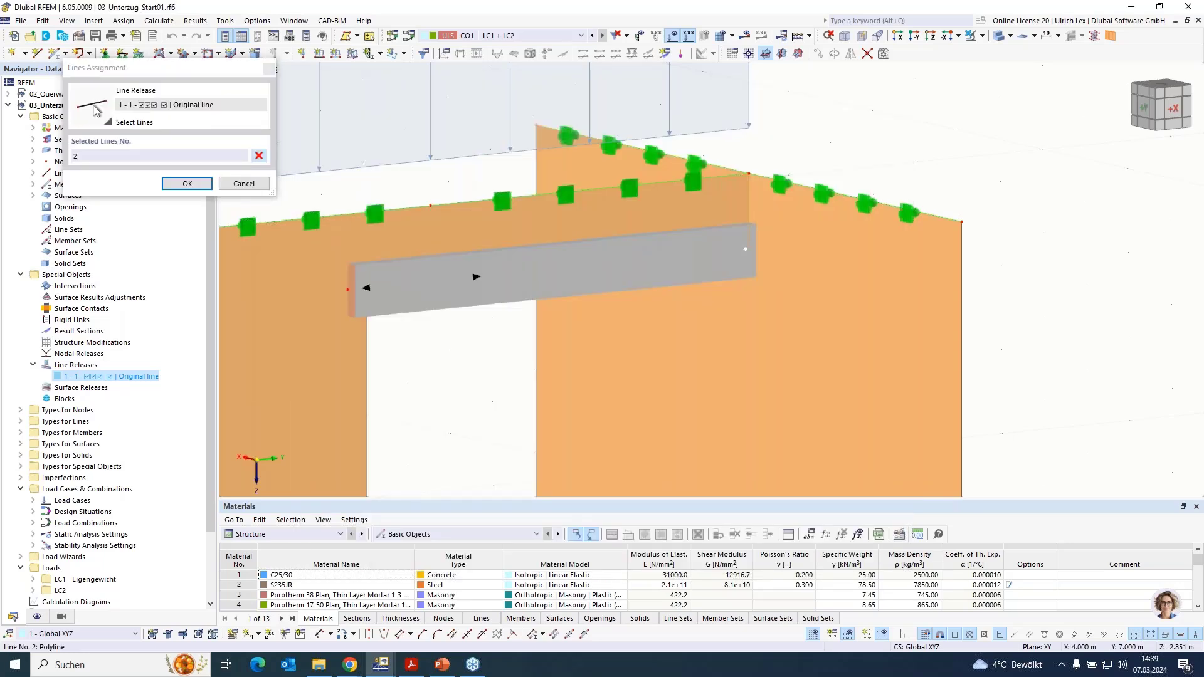
left_click(186, 183)
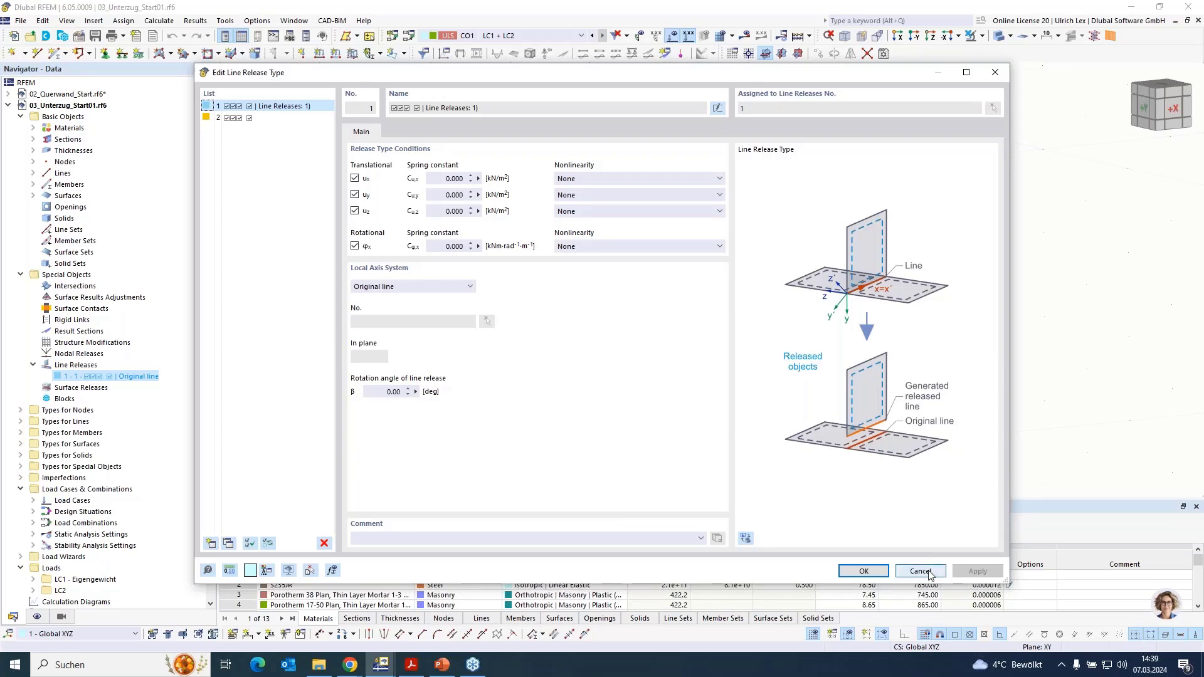
left_click(859, 570)
left_click(824, 560)
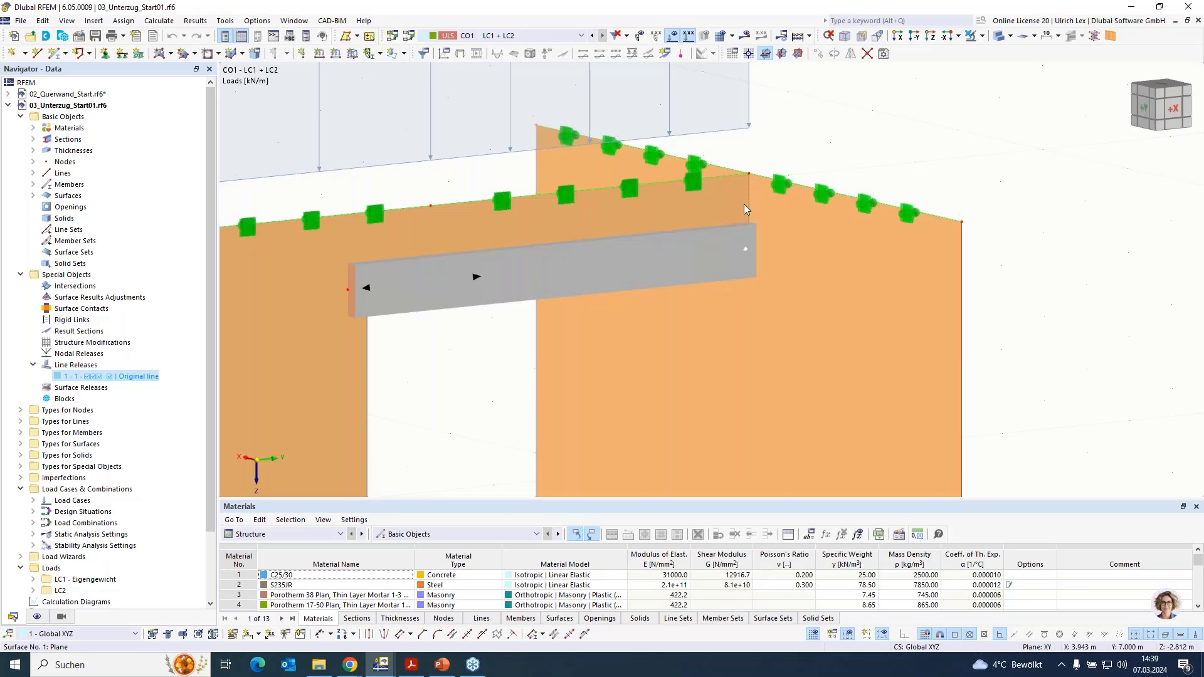
- Set surface 1, the 380 mm thick wall, as the released surface of line release 1
left_click(99, 377)
double_click(99, 377)
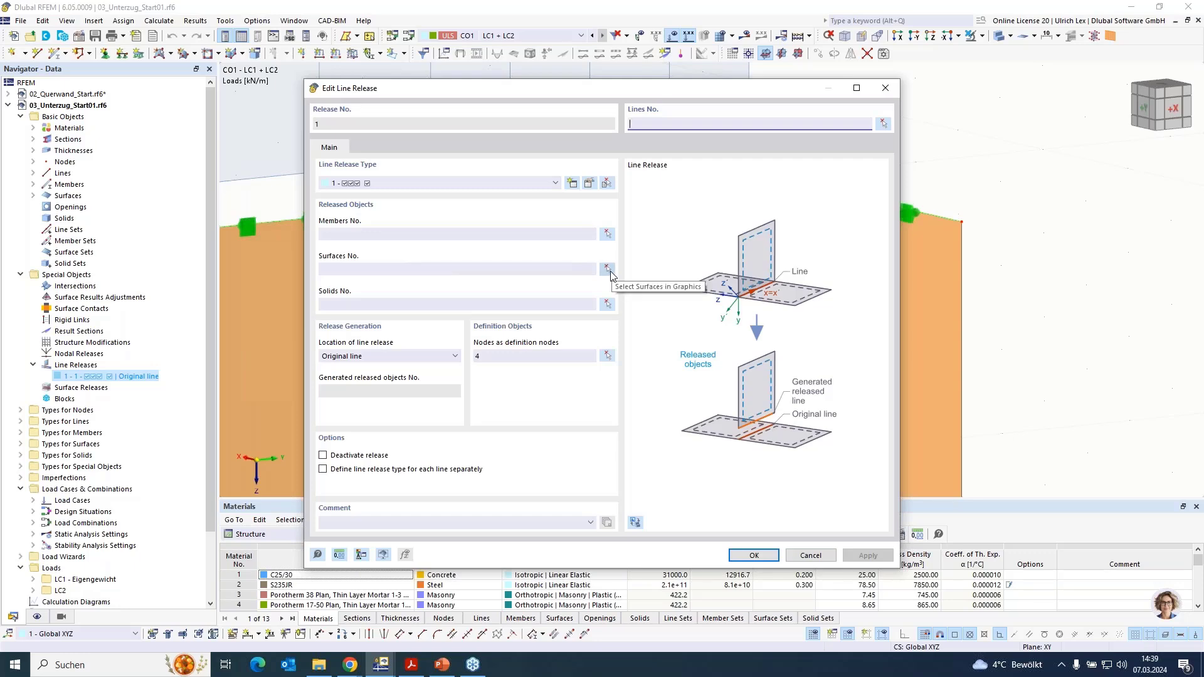
left_click(608, 271)
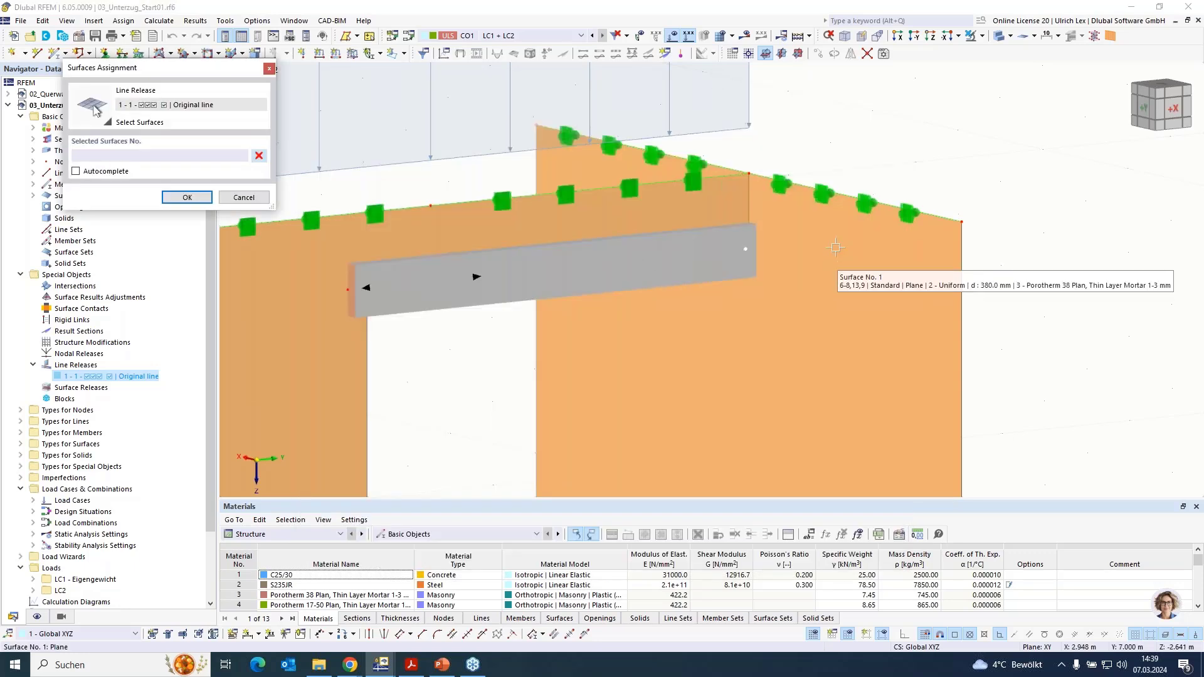
left_click(813, 225)
left_click(187, 197)
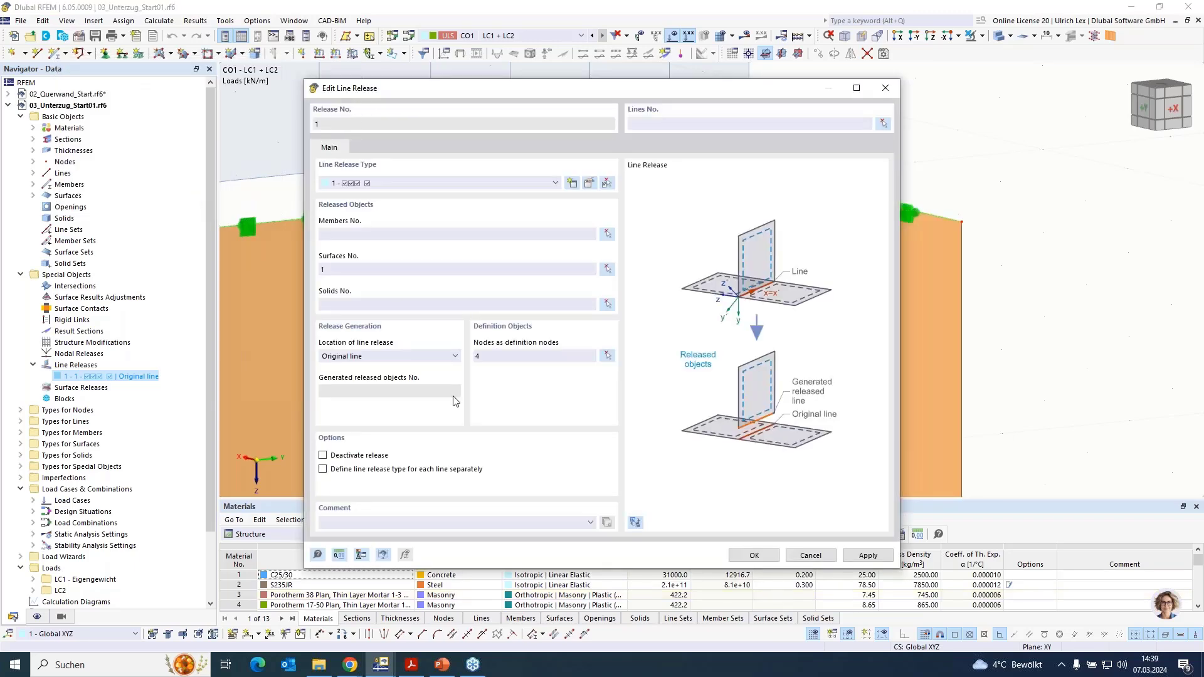
- Assign line release 1 to line 2, the 0.5 m vertical wall joint above the beam end
left_click_drag(674, 89, 759, 328)
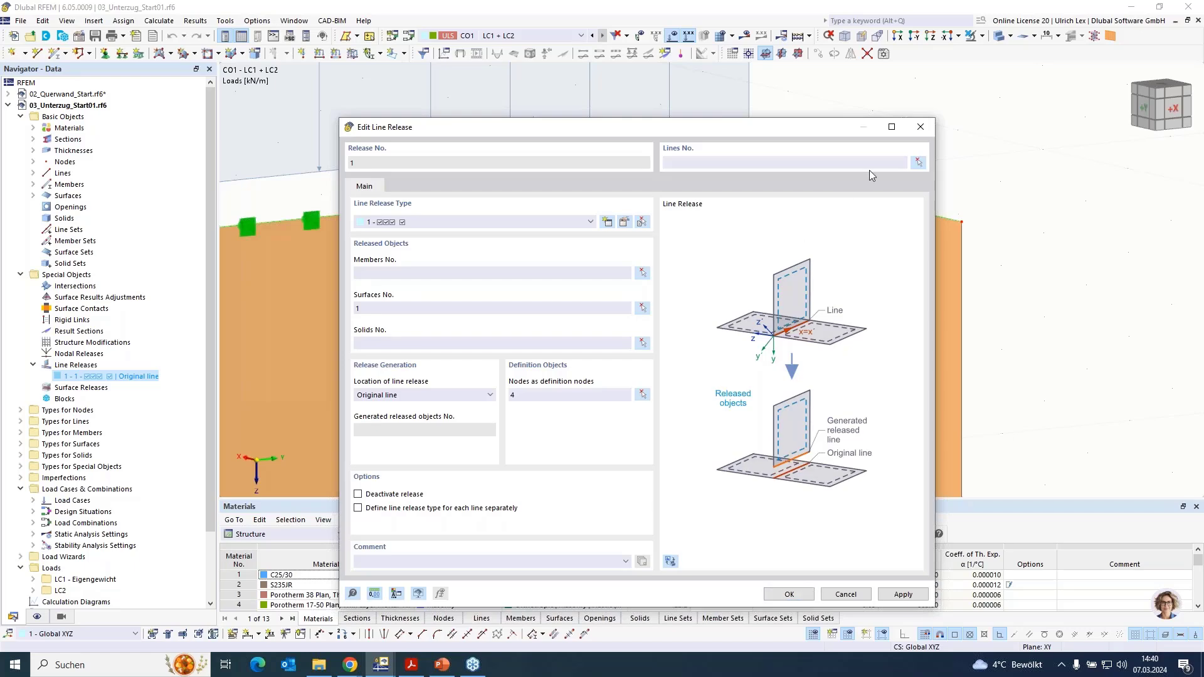
left_click(917, 163)
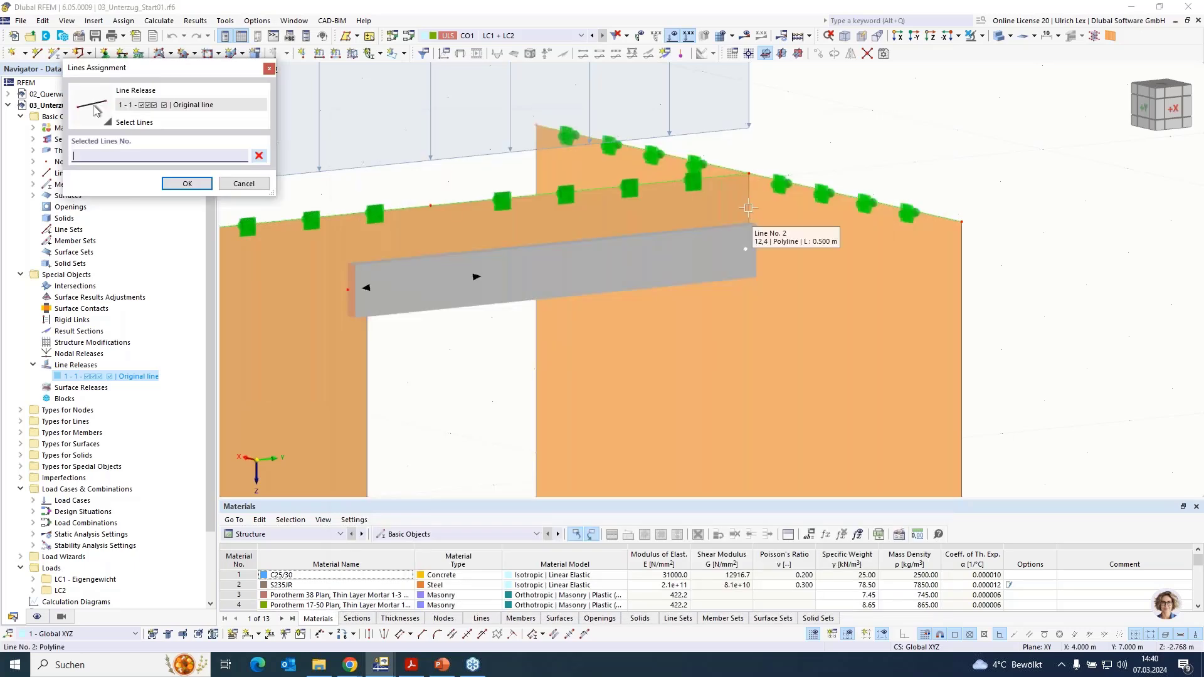
left_click(748, 207)
left_click(199, 184)
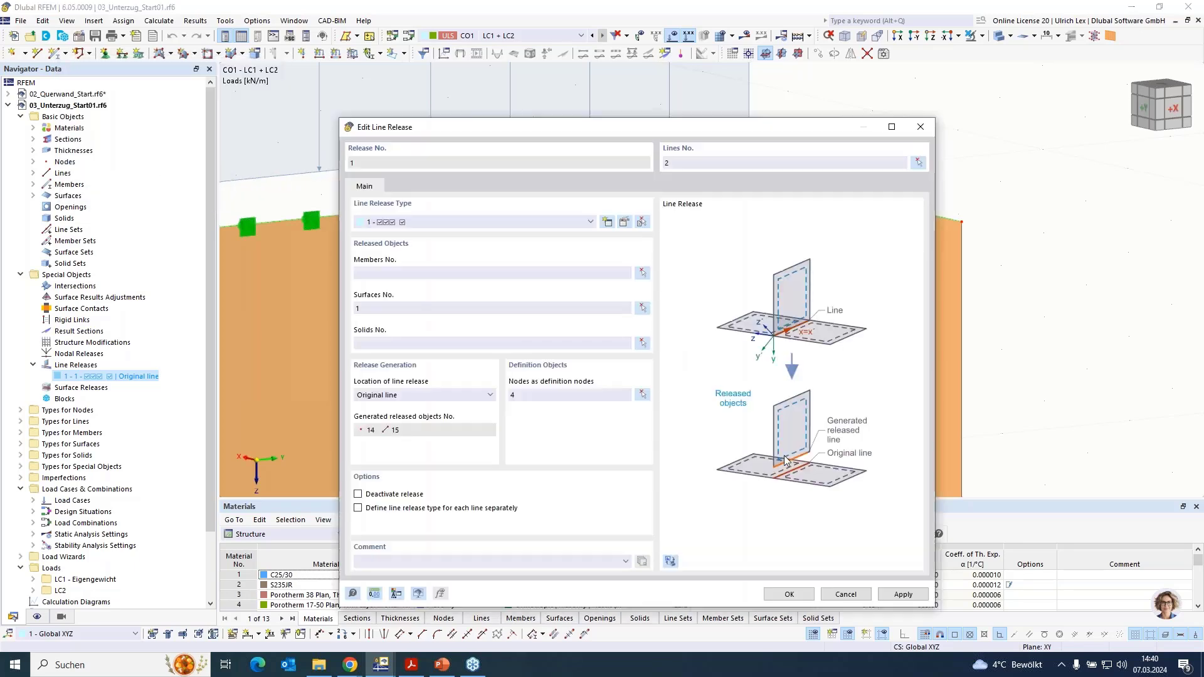
left_click(790, 594)
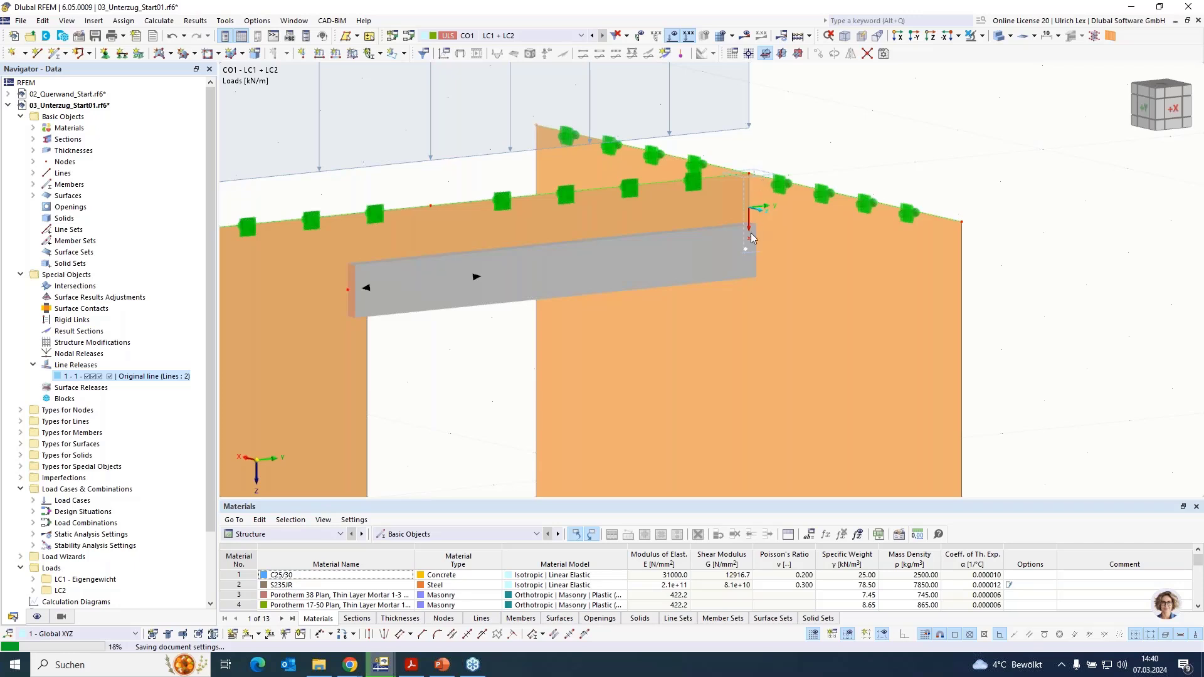
- Switch to a transparent display and check the coincident nodes at the upper end of the released wall joint line
scroll(794, 180, "up", 3)
left_click(998, 36)
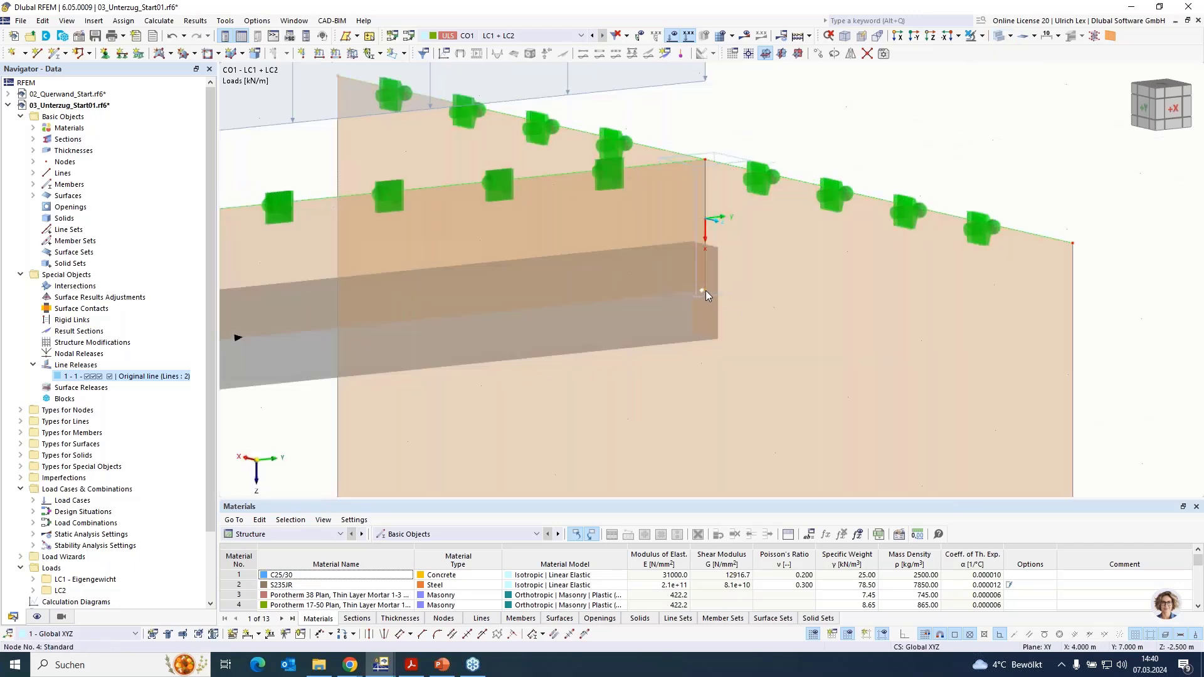
left_click(705, 159)
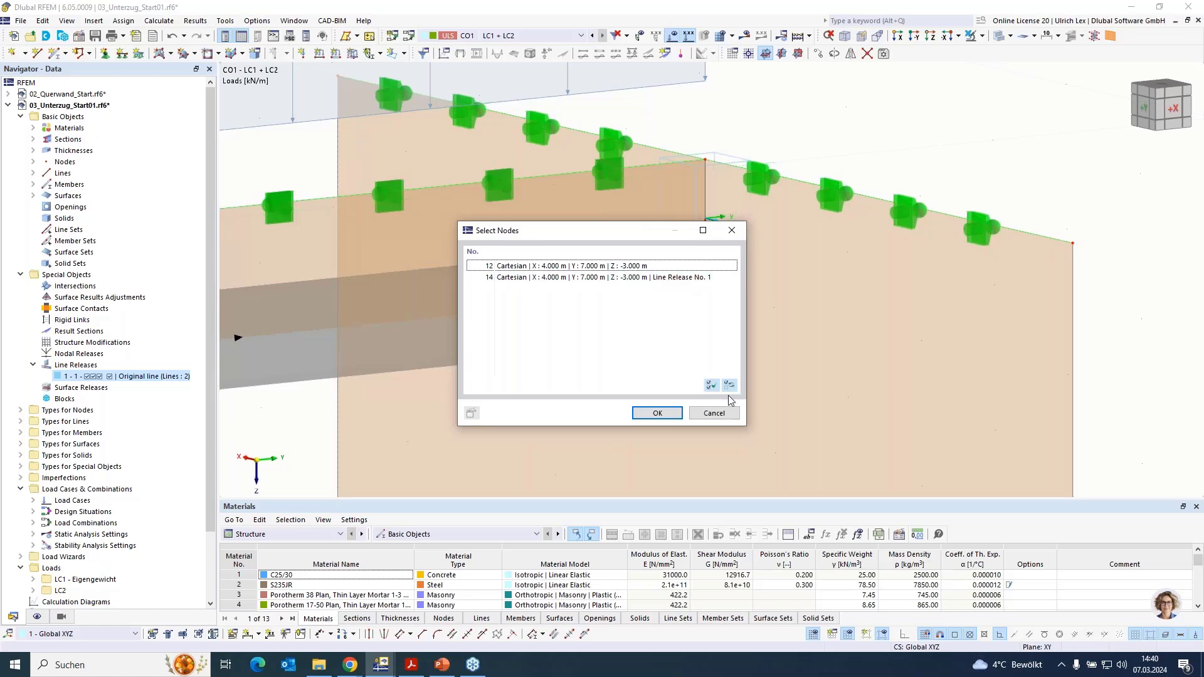
left_click(714, 412)
scroll(858, 127, "down", 5)
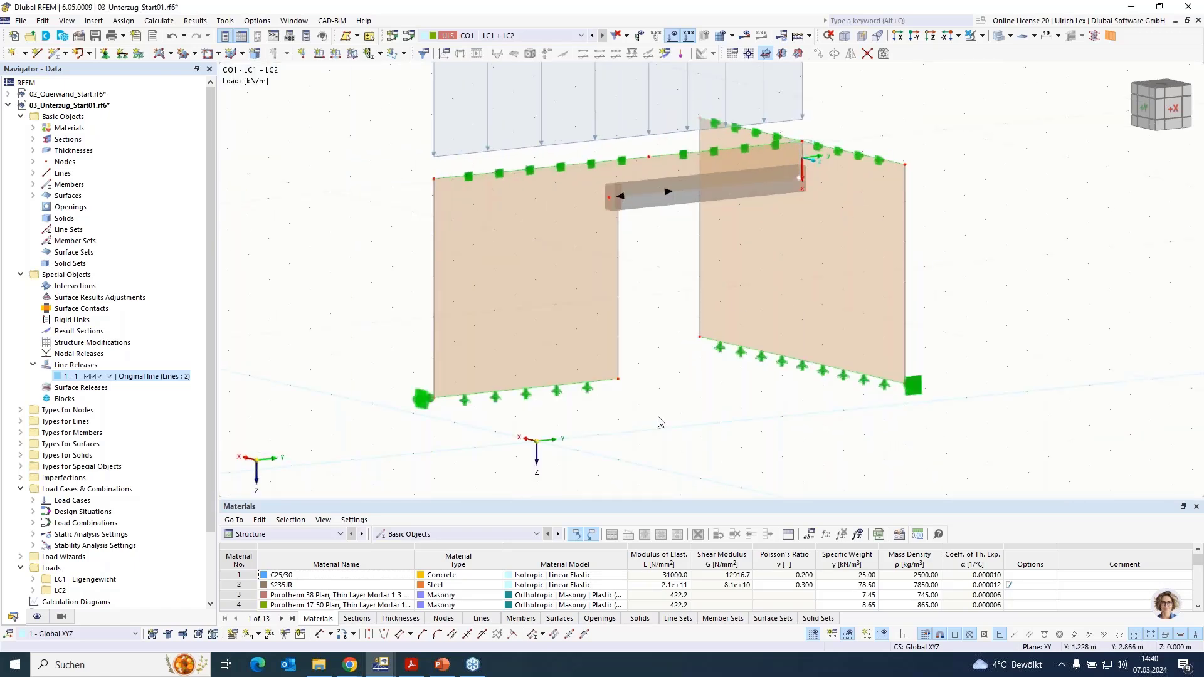
scroll(656, 416, "down", 1)
scroll(905, 149, "up", 1)
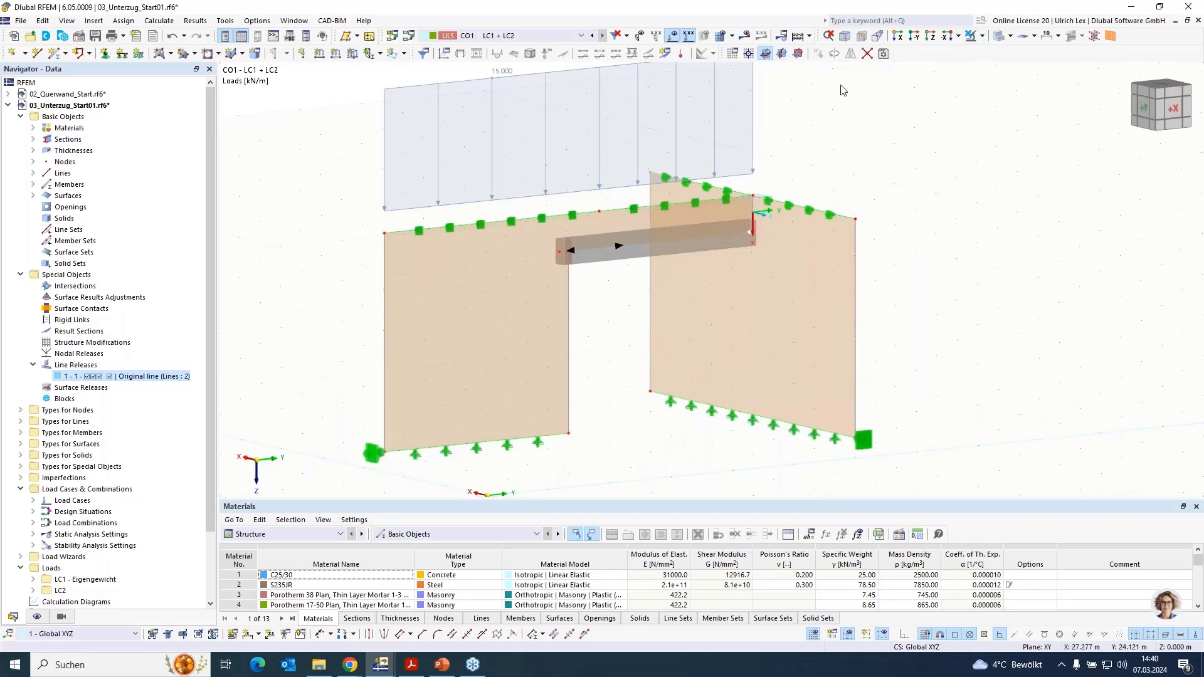
- Calculate load combination CO1 with the line release and view the nonlinearity results around the beam
left_click(744, 36)
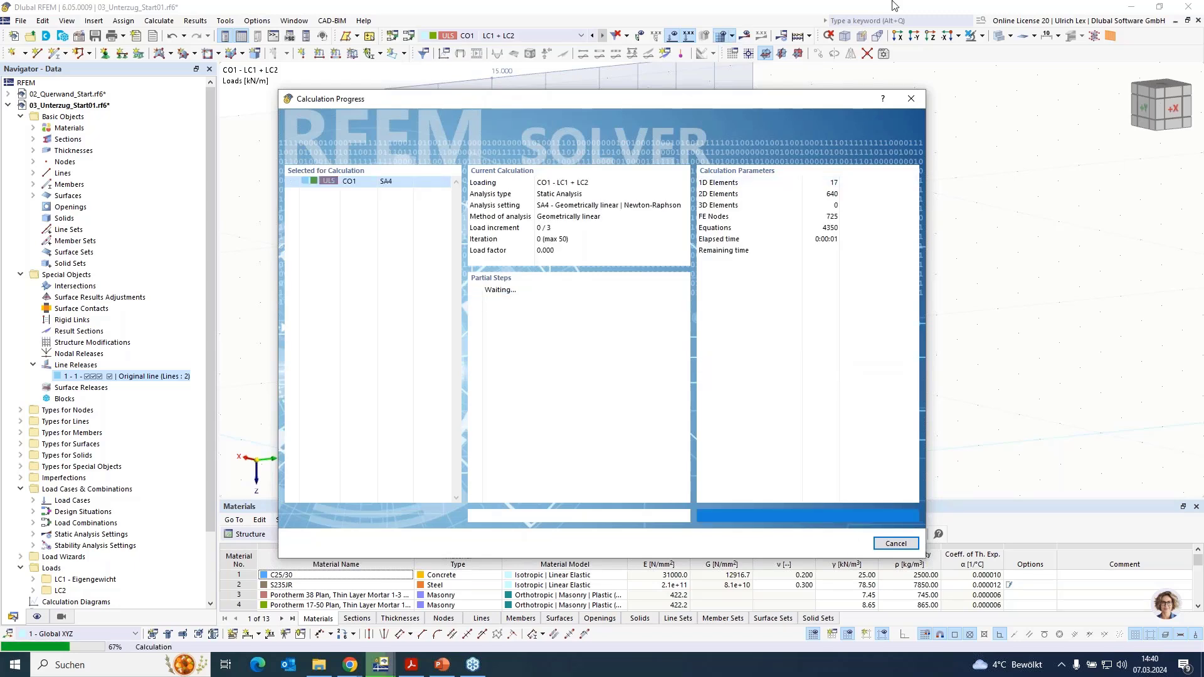
left_click_drag(624, 102, 669, 97)
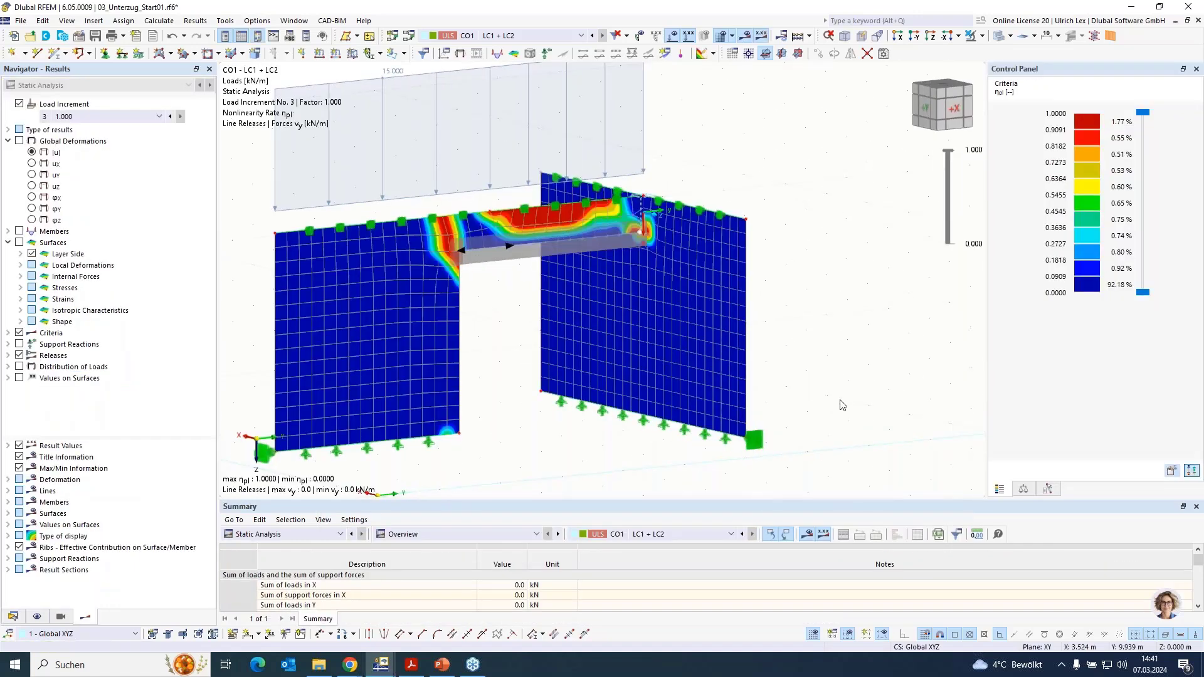
scroll(741, 242, "up", 1)
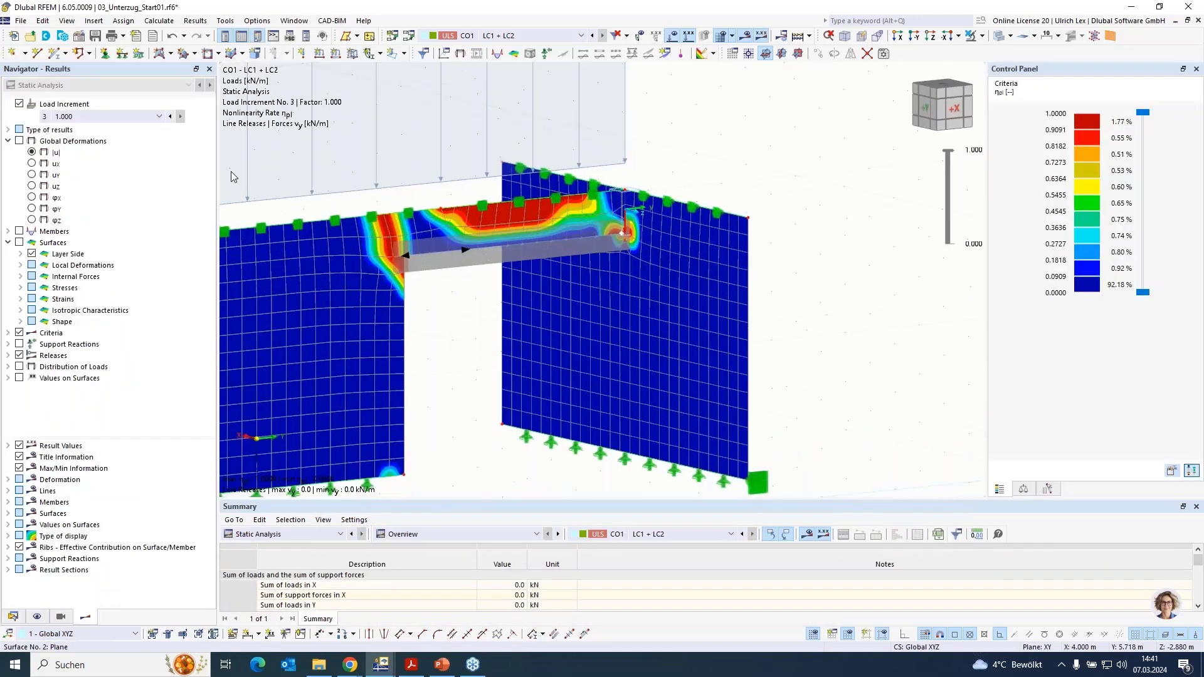
- Display the global deformations |u| without the mesh and examine the beam end at the cross wall
left_click(18, 141)
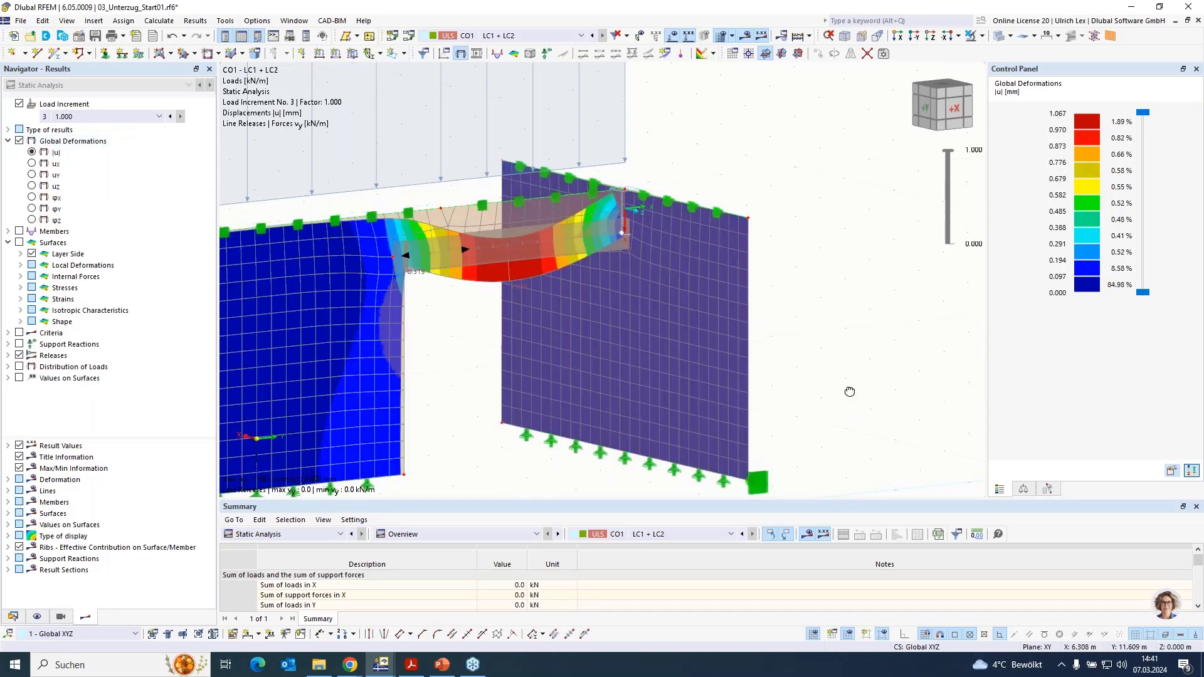
middle_click_drag(849, 391, 909, 326, "ctrl")
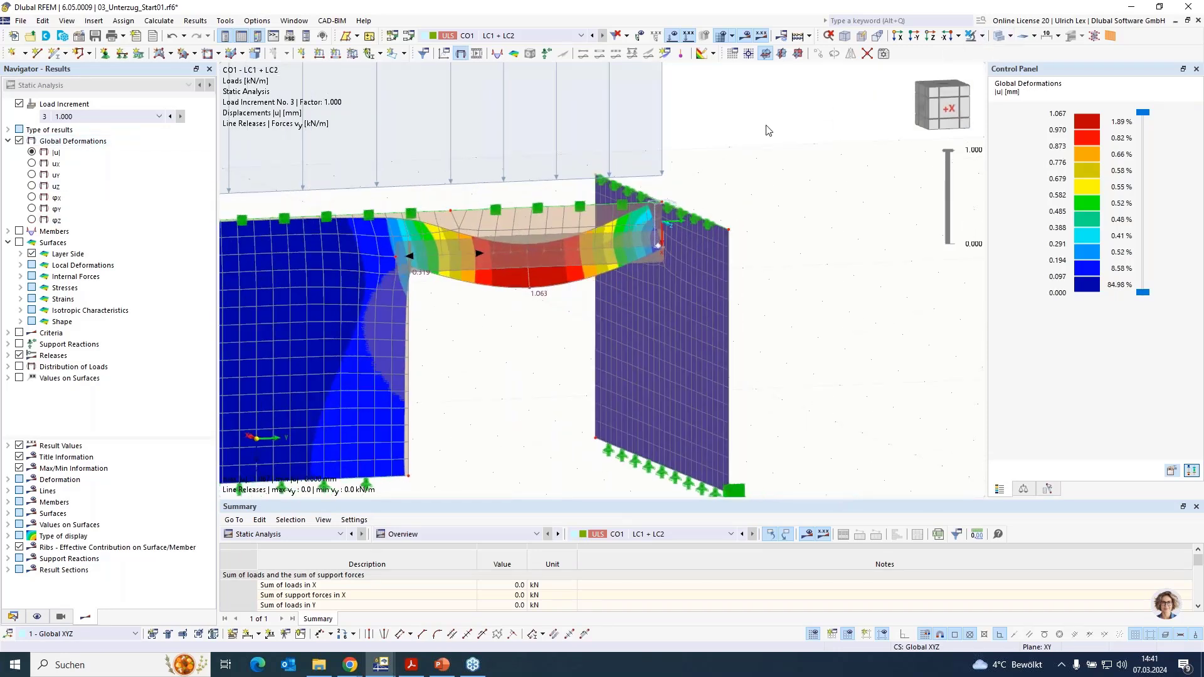
left_click(720, 37)
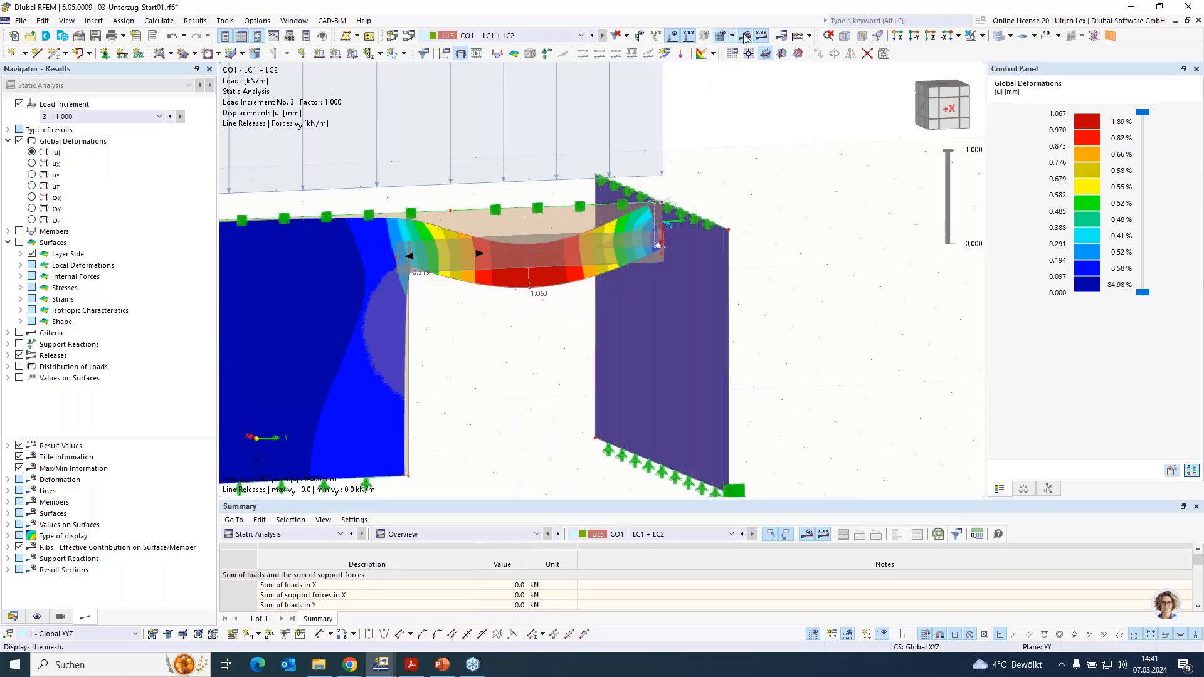
scroll(630, 225, "up", 3)
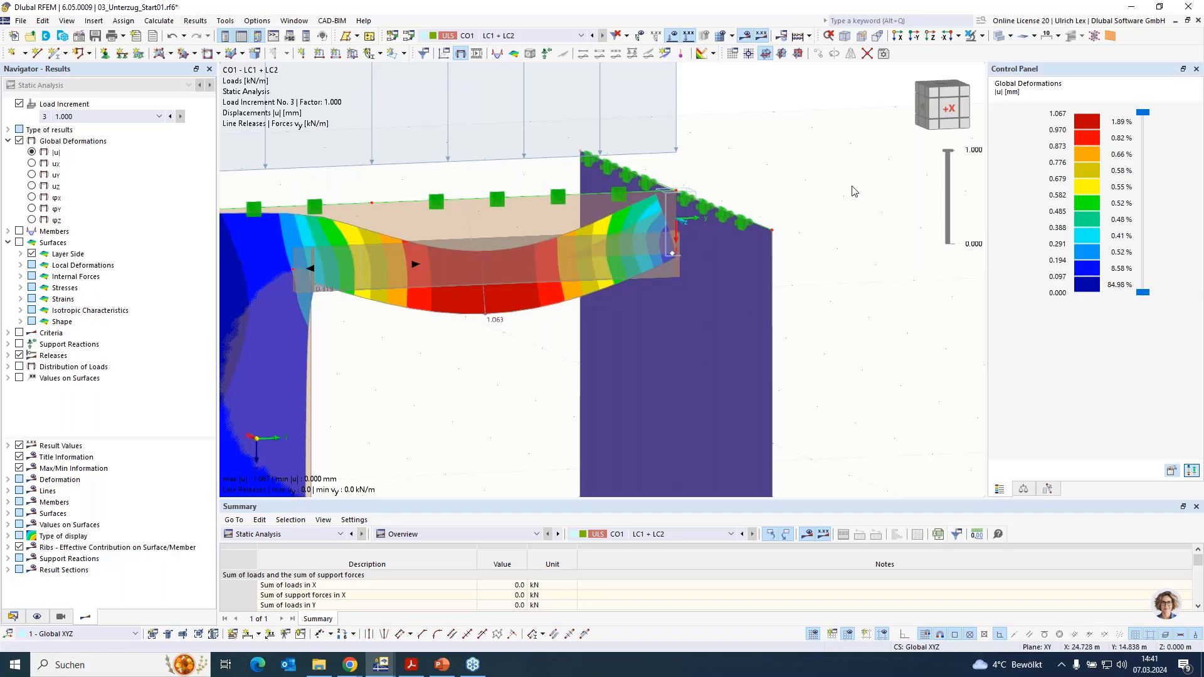
- Isolate the cross wall in visibility mode and switch the model display to wireframe to view its deformations
left_click(744, 255)
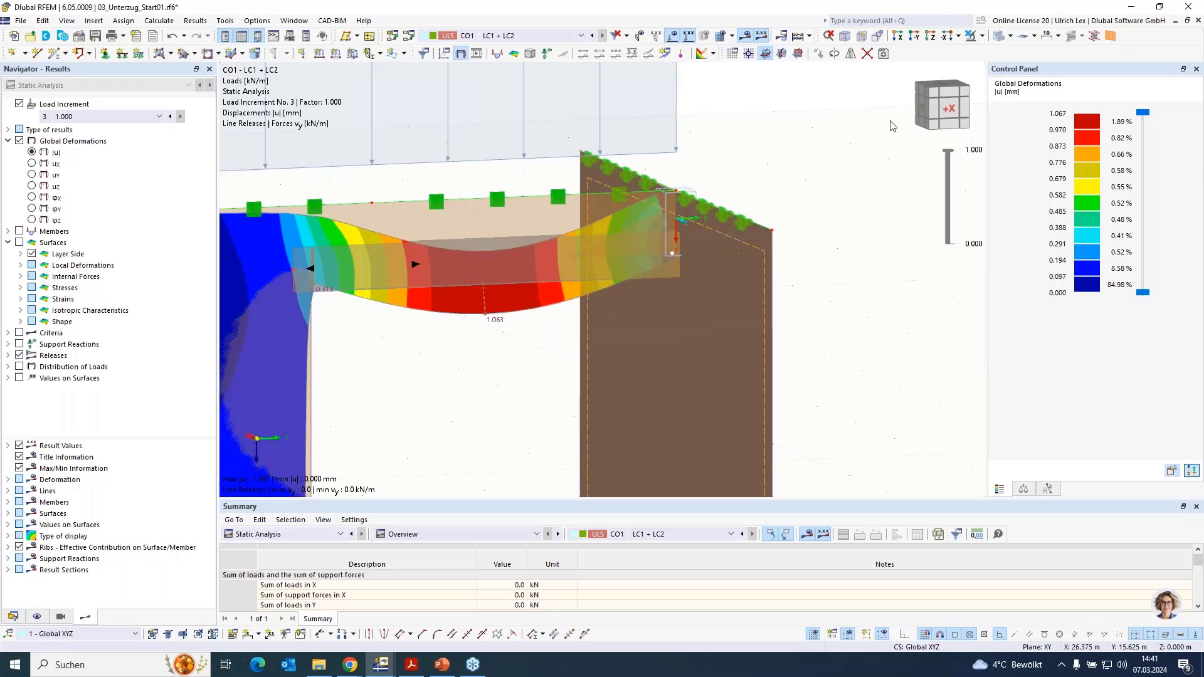
left_click(985, 37)
left_click(1003, 52)
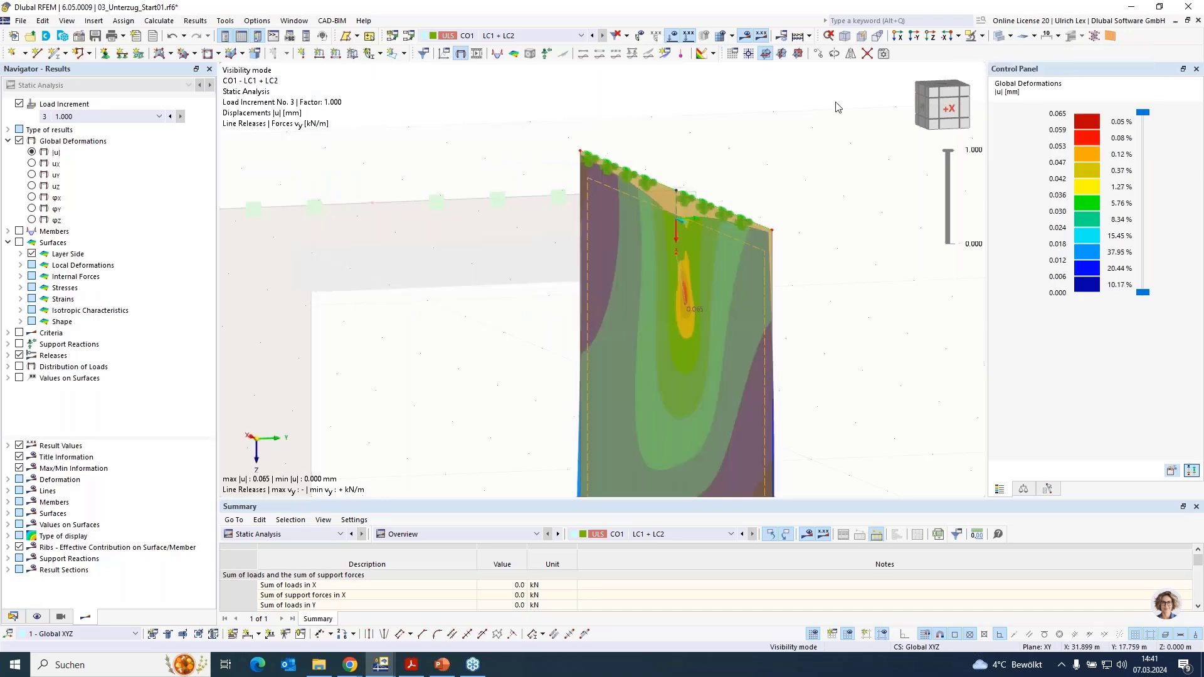
left_click(747, 174)
scroll(683, 149, "down", 3)
middle_click_drag(567, 349, 612, 342, "ctrl")
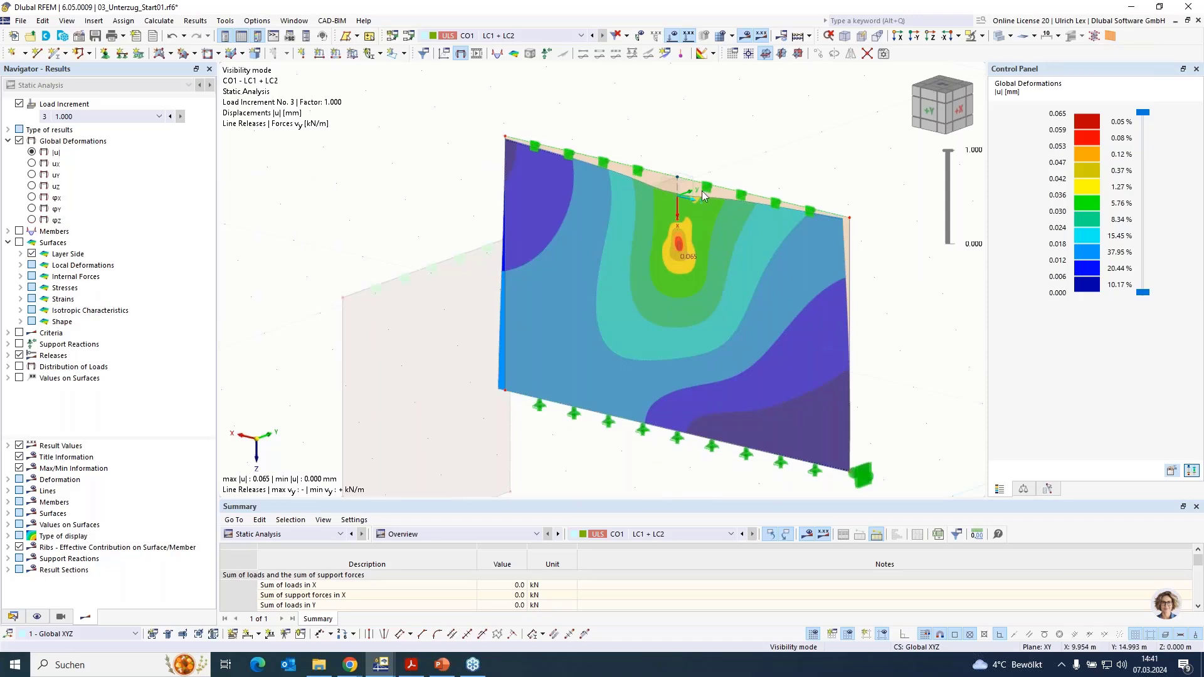
left_click(999, 37)
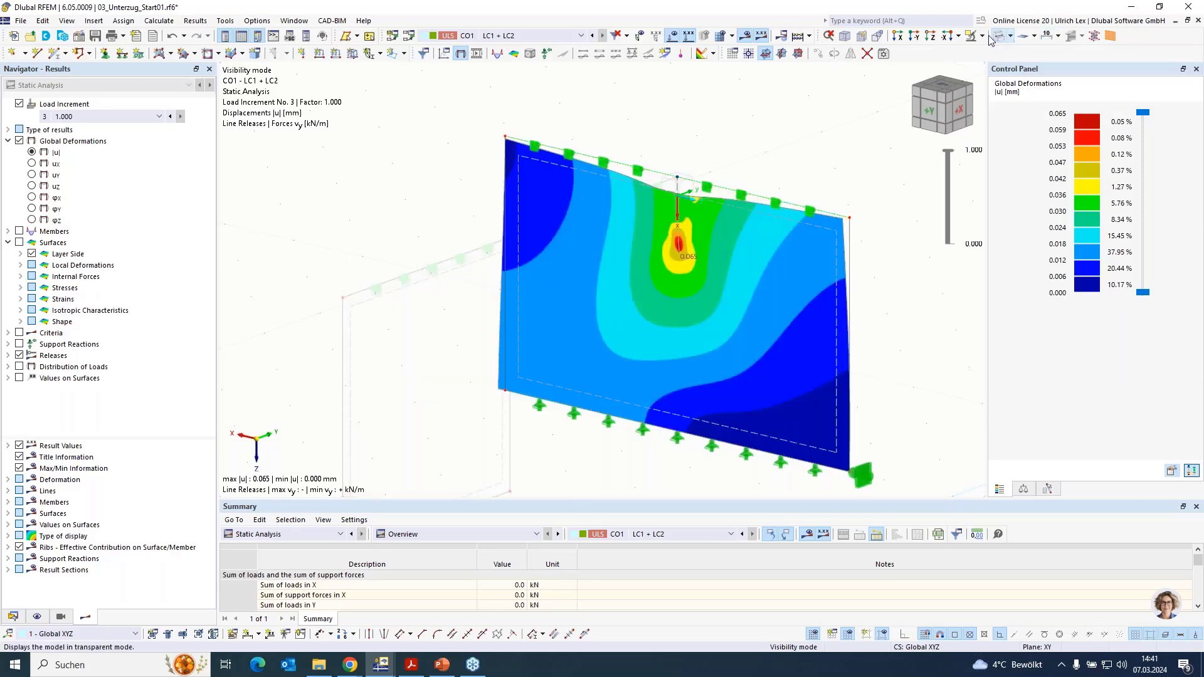
- Show the mesh on the cross wall and examine the local deformation around the beam's end node
scroll(667, 251, "up", 4)
scroll(667, 249, "up", 1)
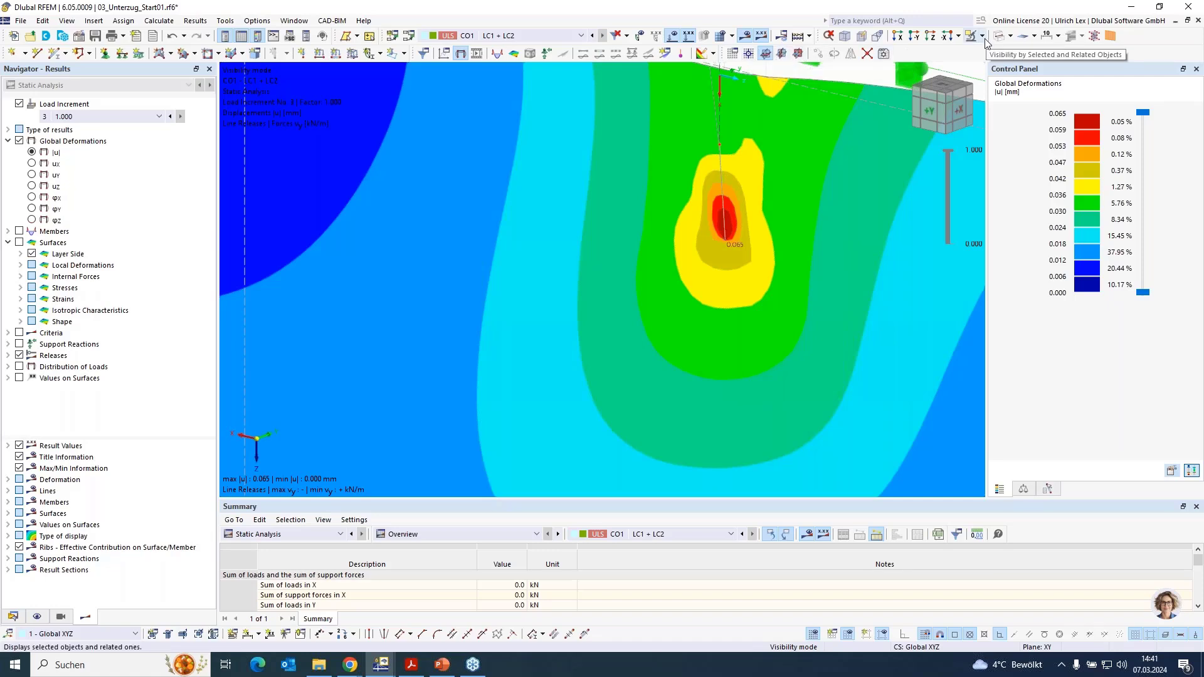
left_click(721, 35)
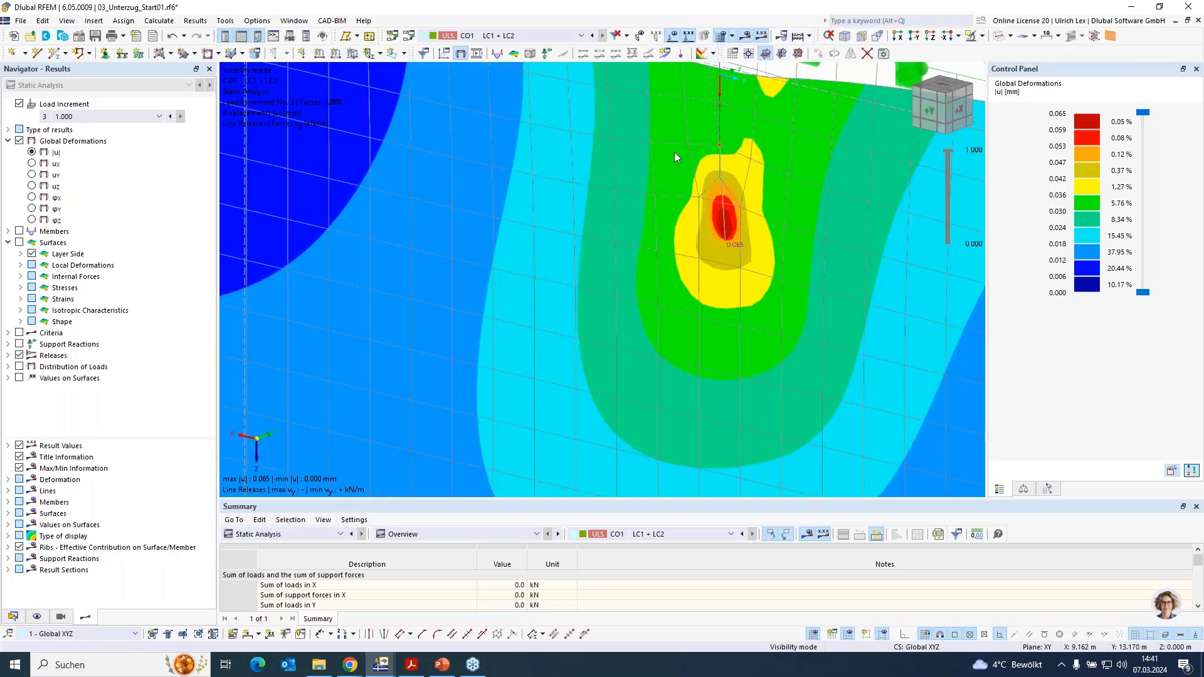
scroll(673, 153, "down", 3)
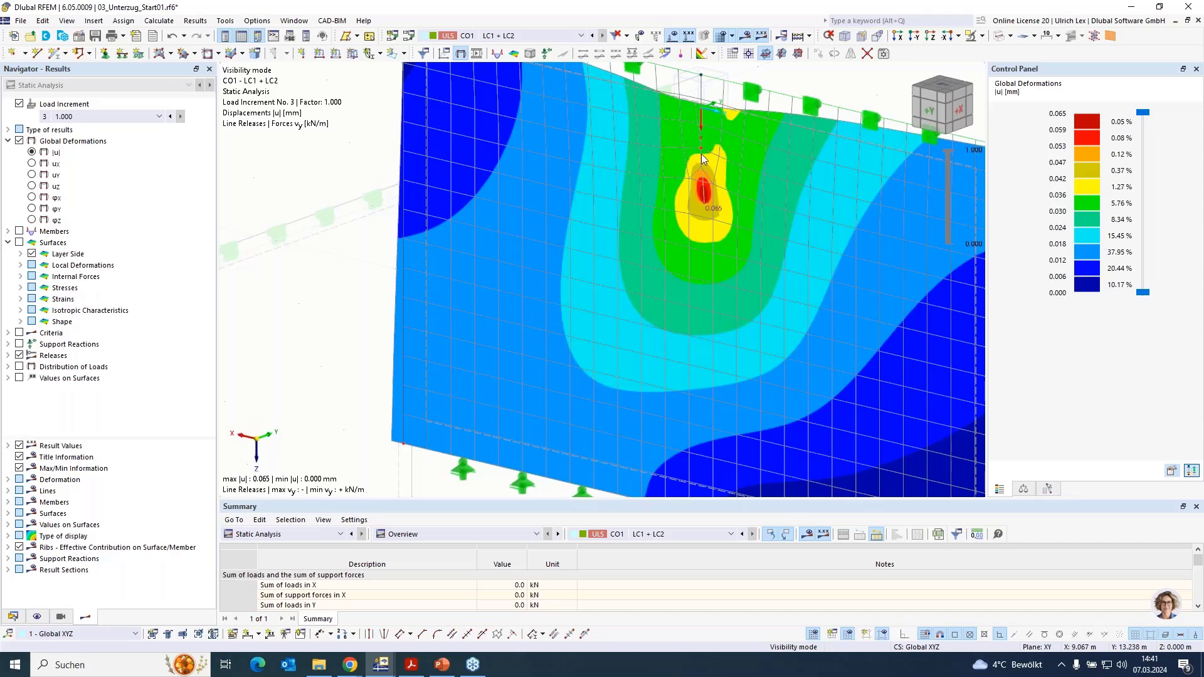
scroll(701, 153, "up", 3)
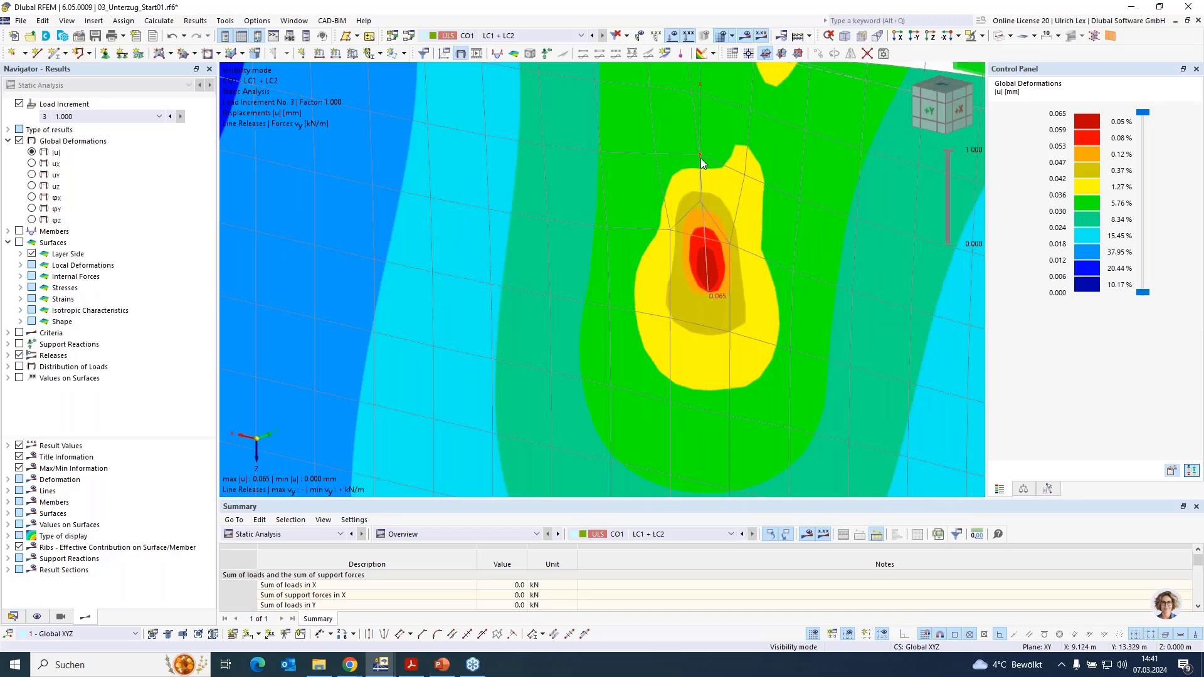
scroll(699, 150, "up", 3)
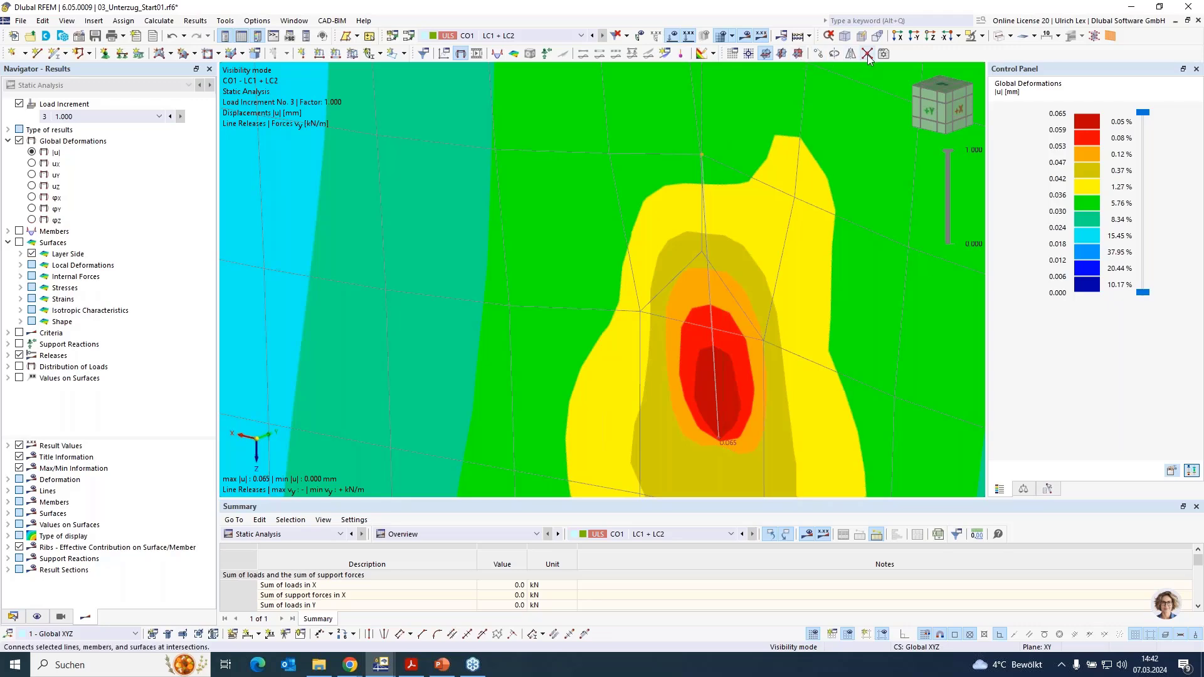
- Copy the beam's end node by 0.08 m and by -0.08 m in the X direction
left_click(818, 55)
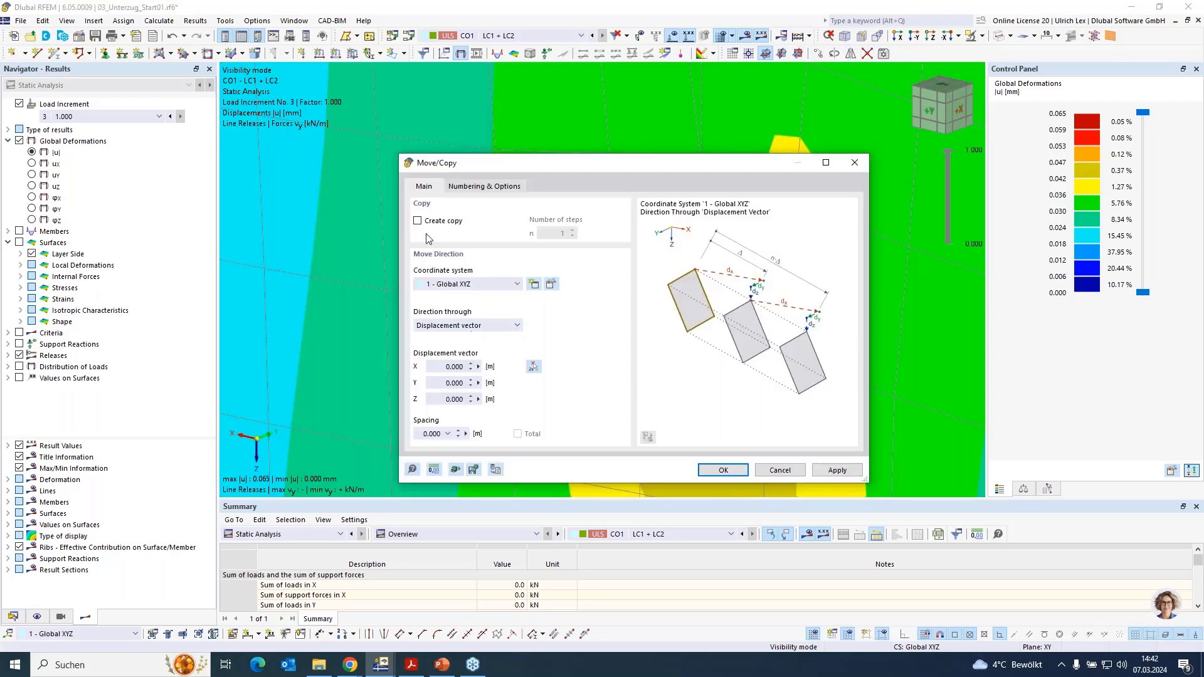
left_click(418, 222)
left_click(439, 368)
type("0,08")
left_click(723, 470)
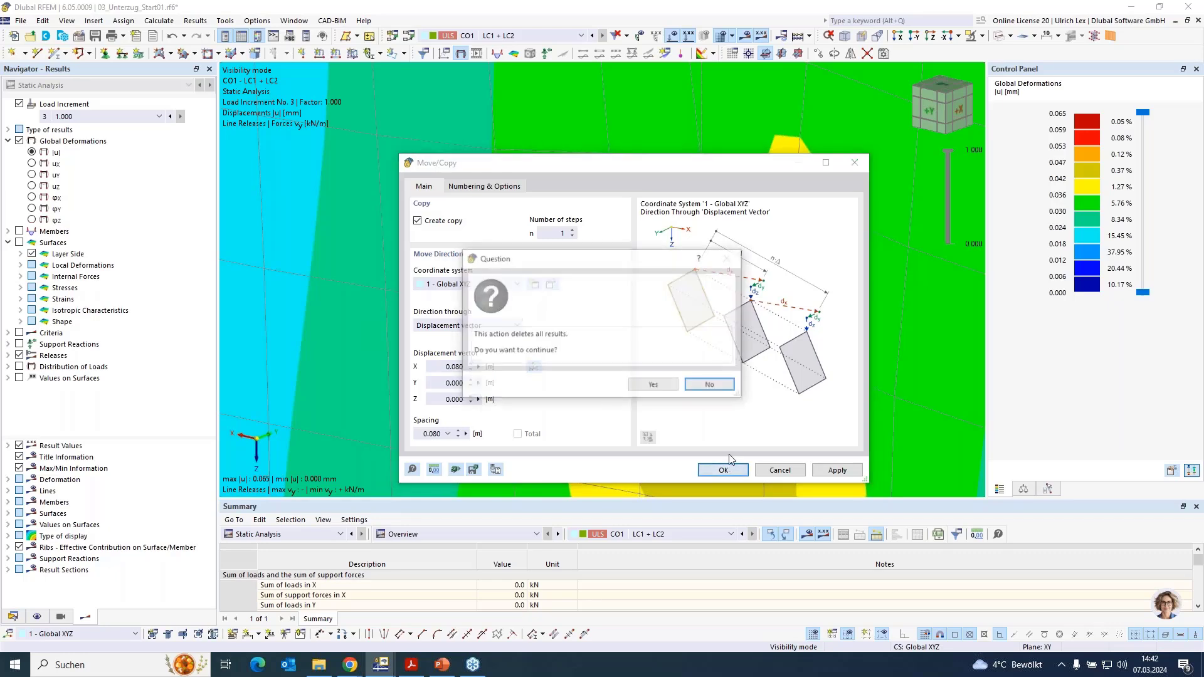
left_click(653, 386)
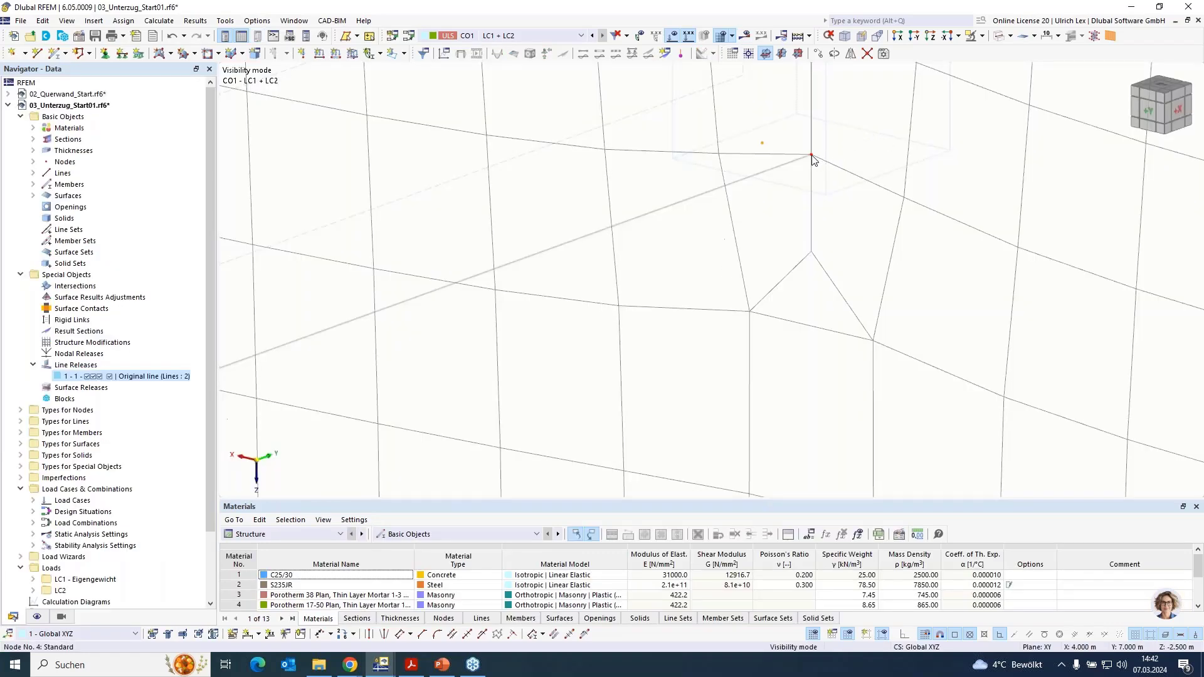
left_click(818, 53)
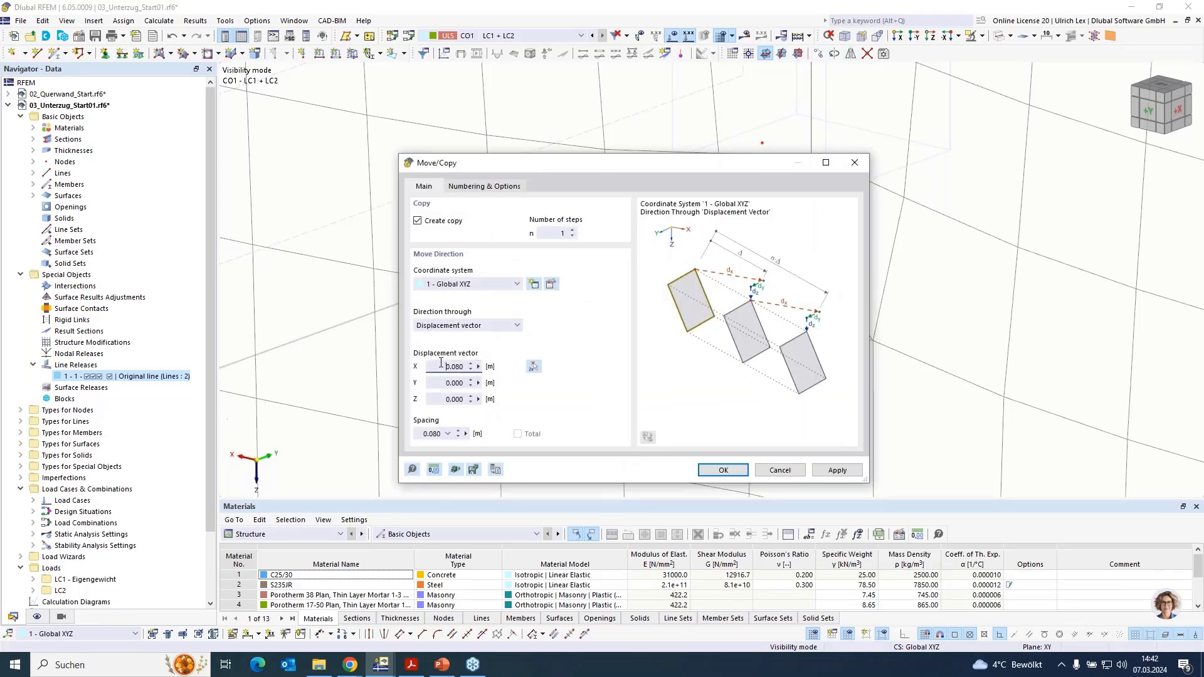
key("Return")
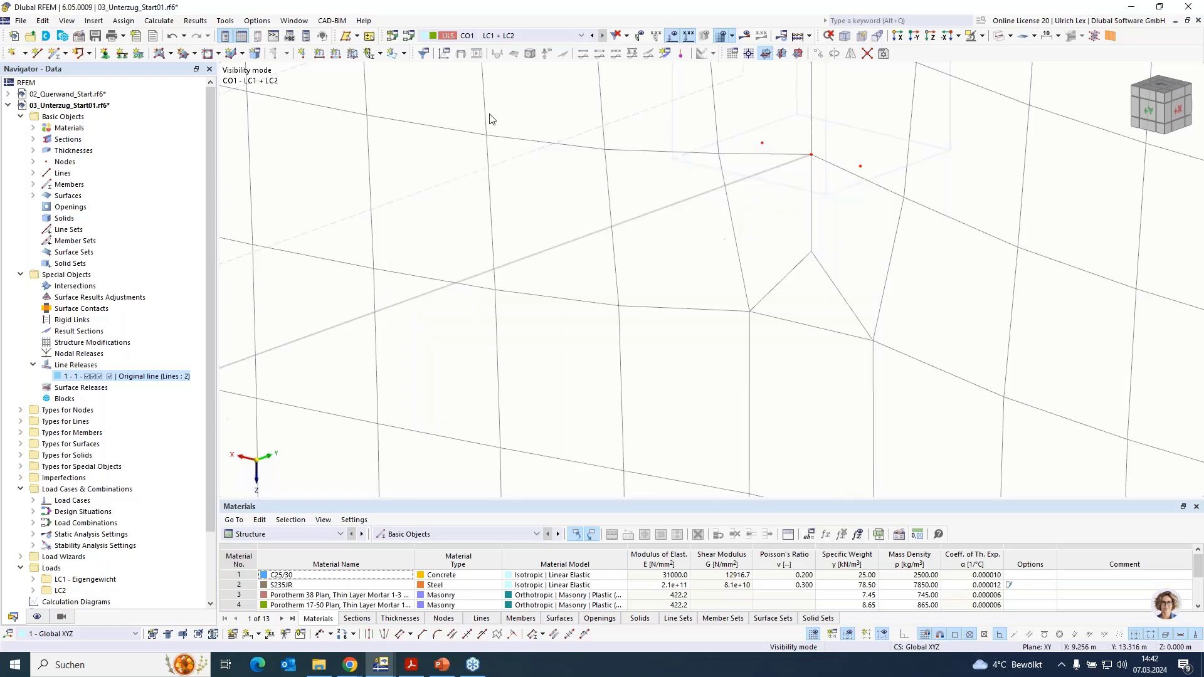
- Create a rigid member from the beam's end node to the node copied 0.08 m in the positive X direction
left_click(53, 55)
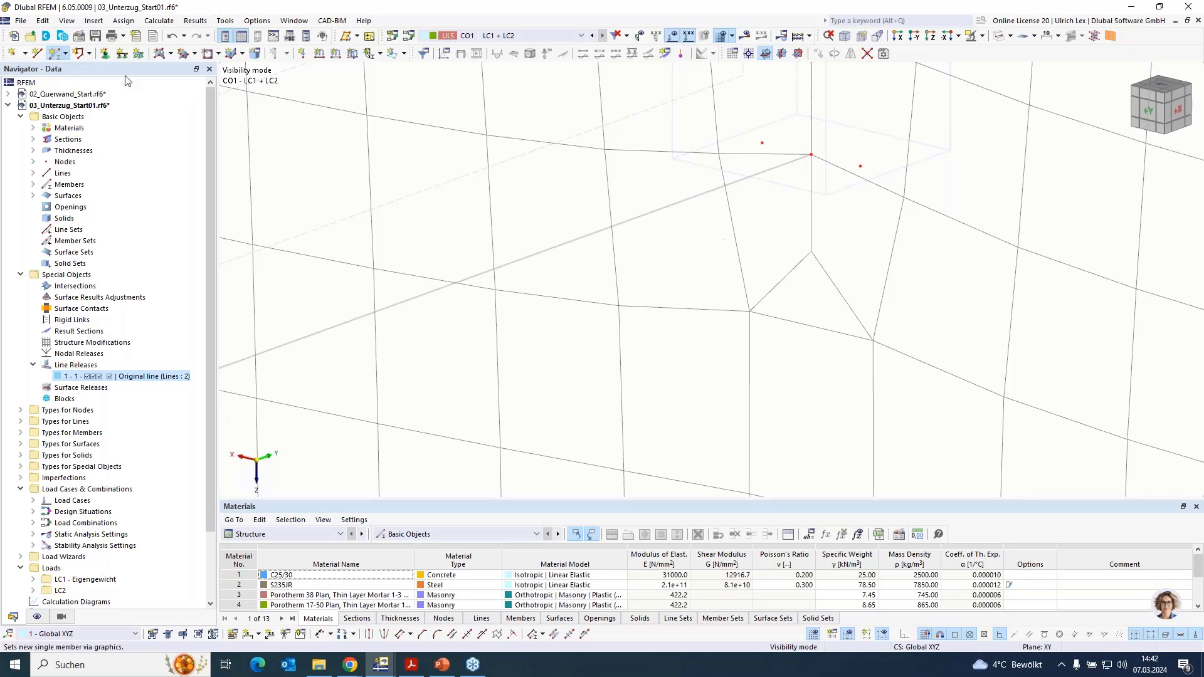
left_click(335, 160)
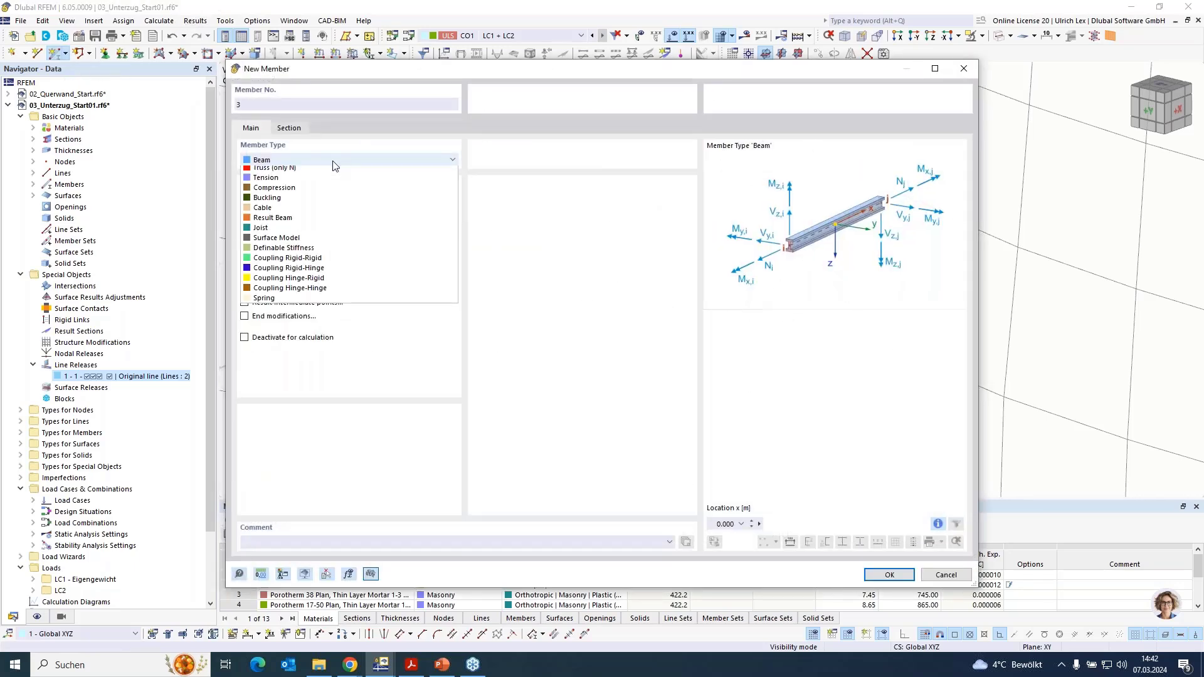
left_click(317, 181)
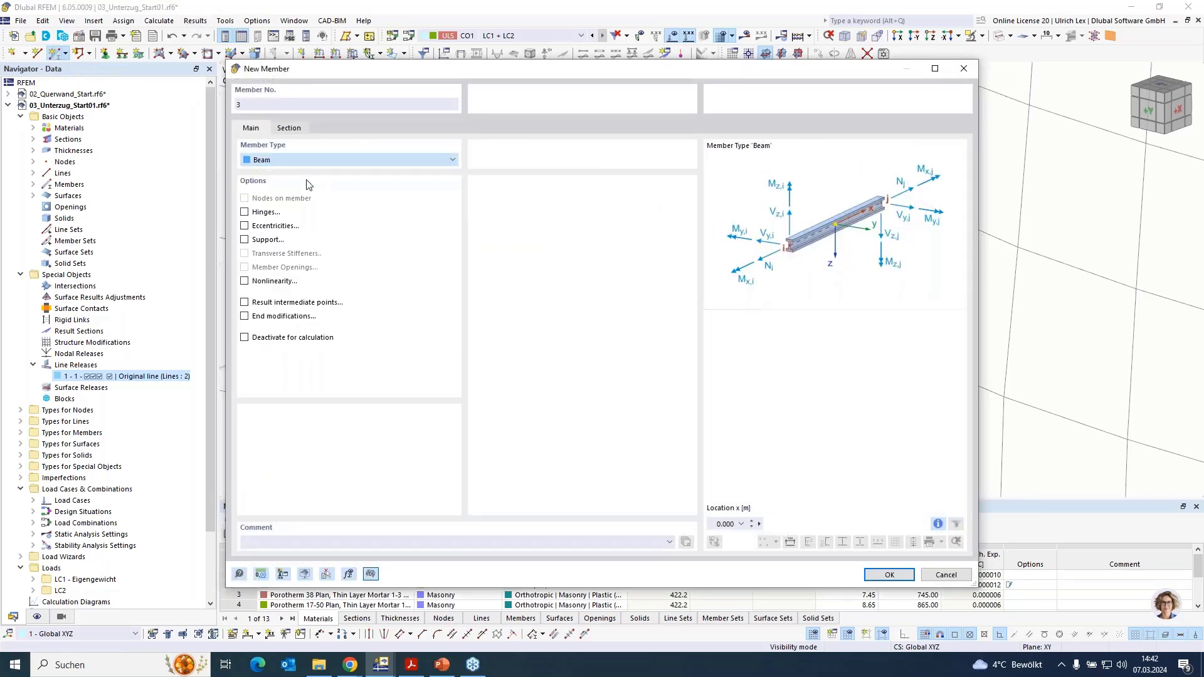
left_click(890, 574)
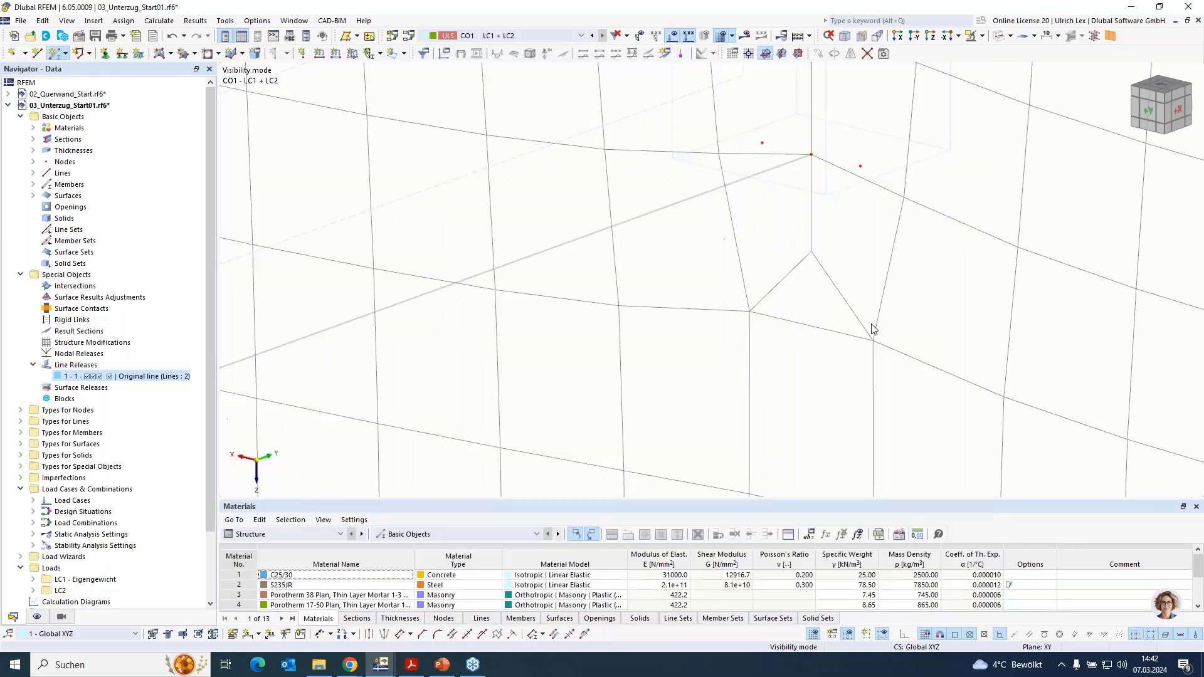
left_click(810, 155)
left_click(762, 142)
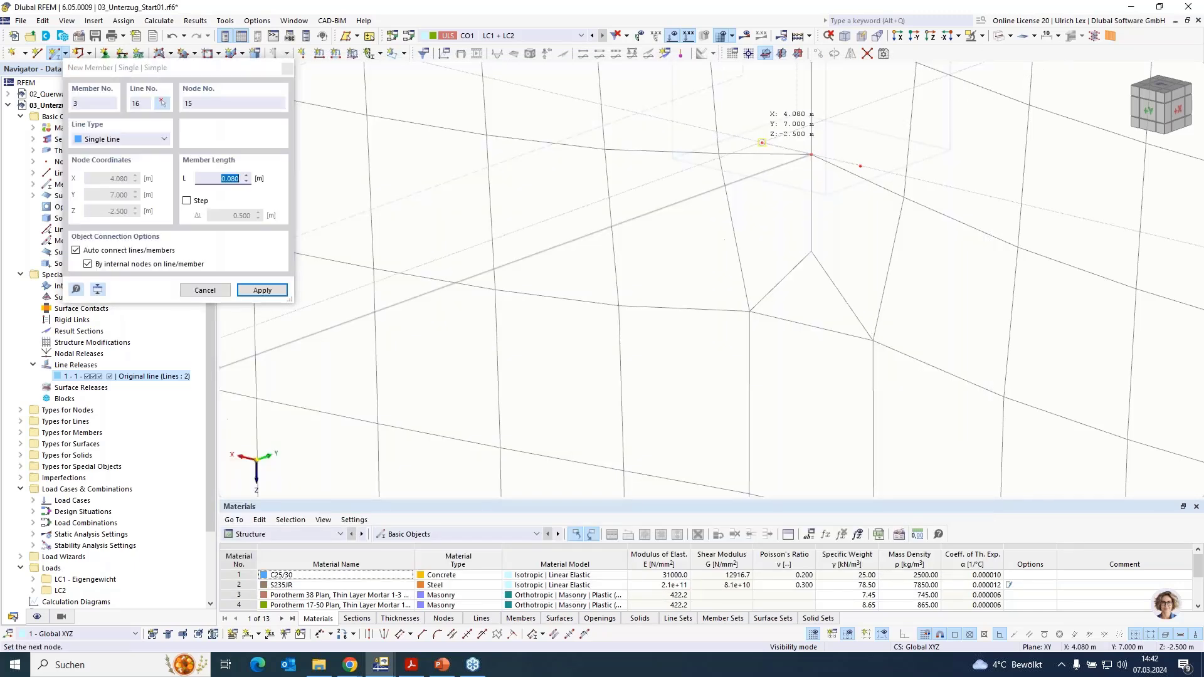
left_click(762, 143)
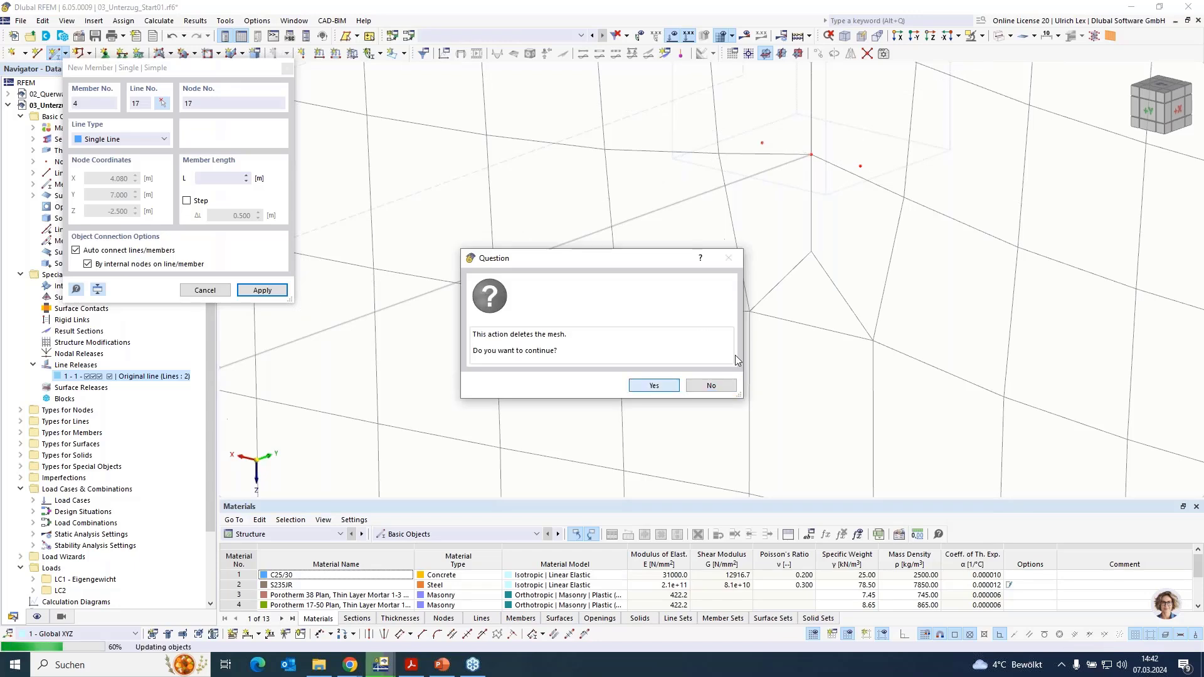
key("Return")
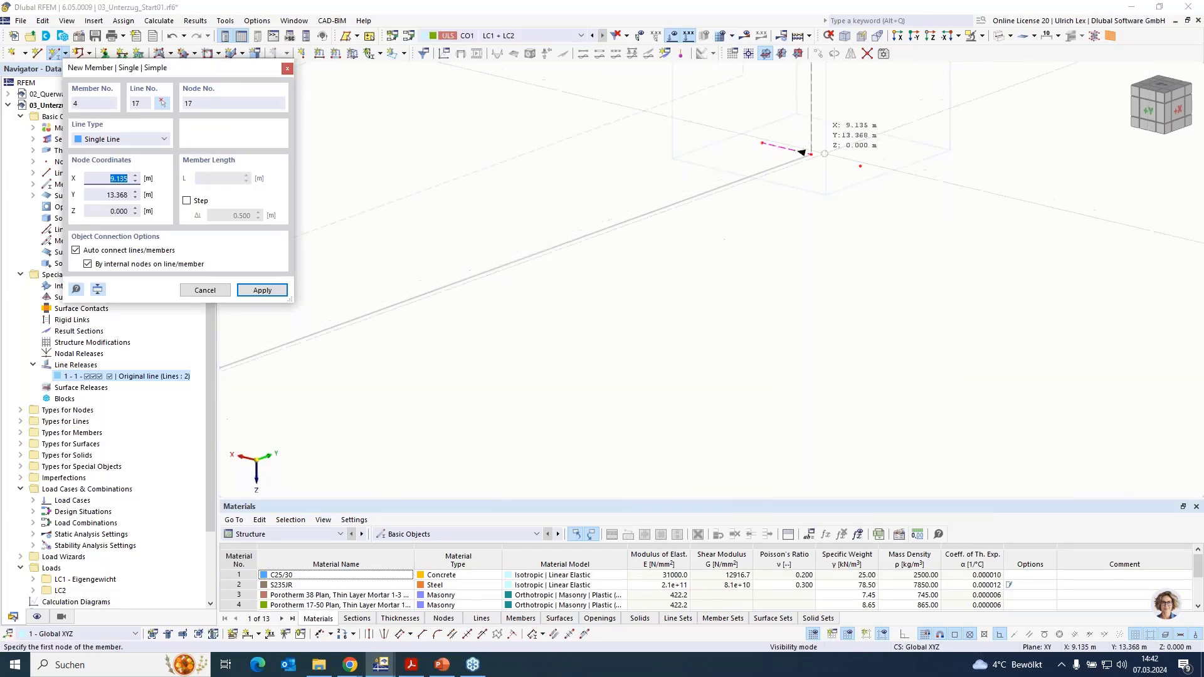
- Add a second rigid member, 0.08 m long, from the beam's end node to the copied node at X 3.920 m
left_click(861, 168)
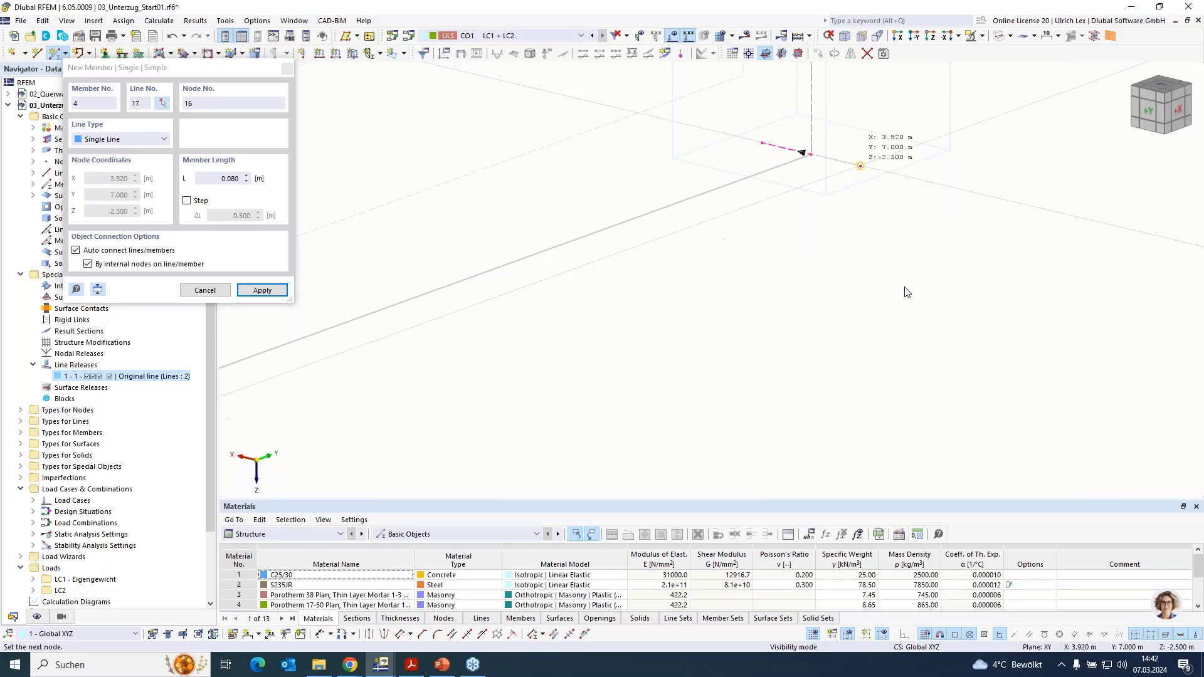
key("Escape")
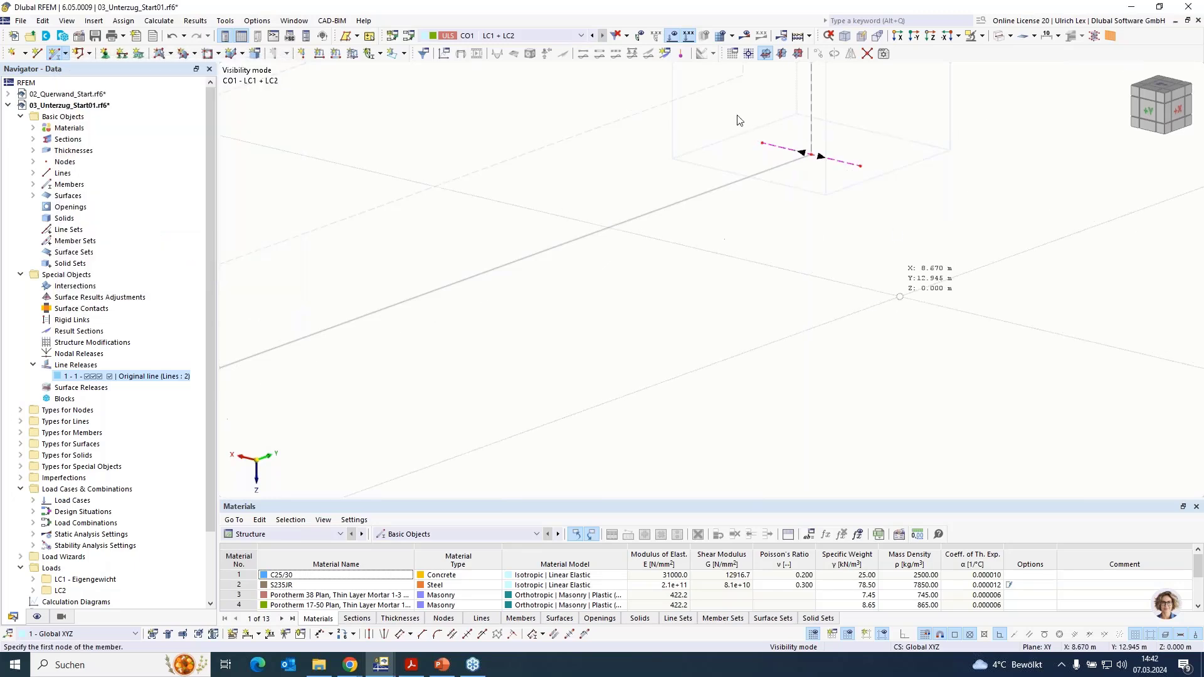
key("Escape")
- Start recalculating load combination CO1 with the two rigid members at the beam's end
scroll(815, 251, "down", 3)
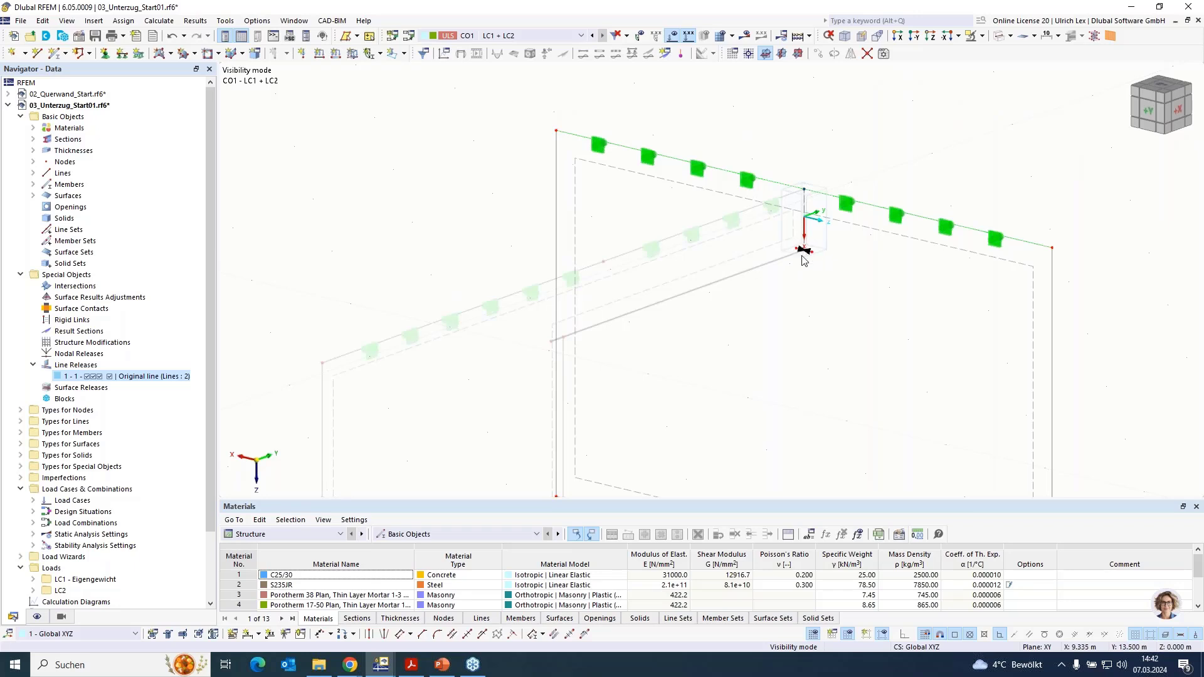
scroll(816, 271, "up", 2)
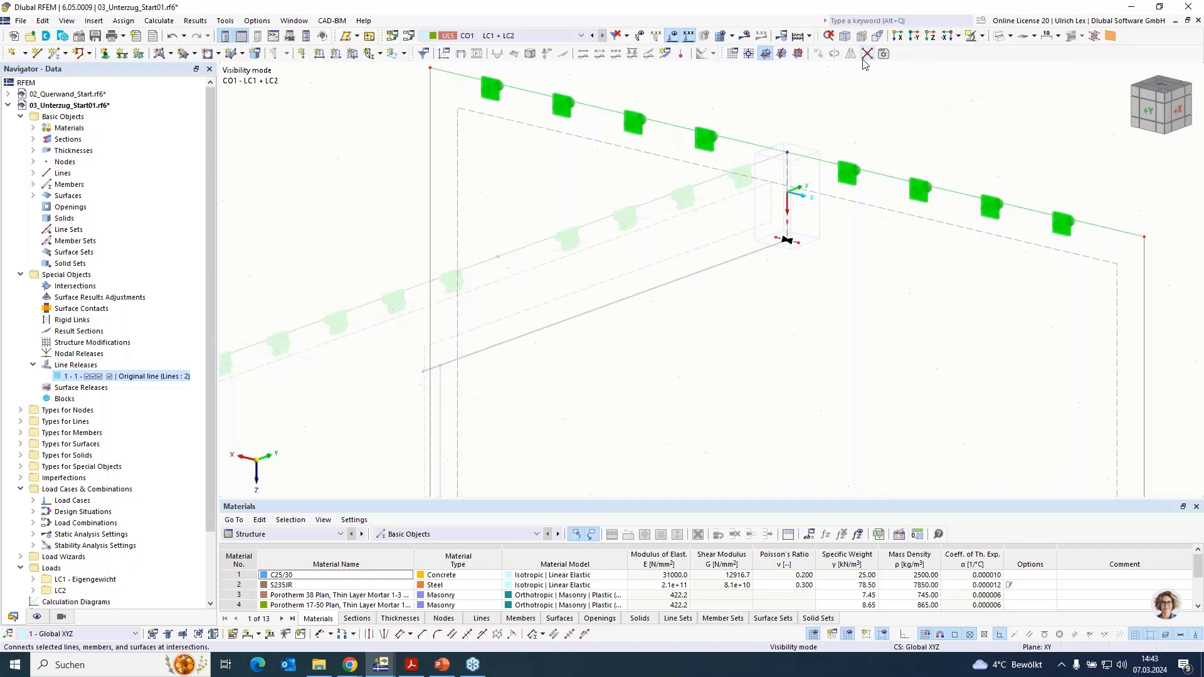
left_click(744, 35)
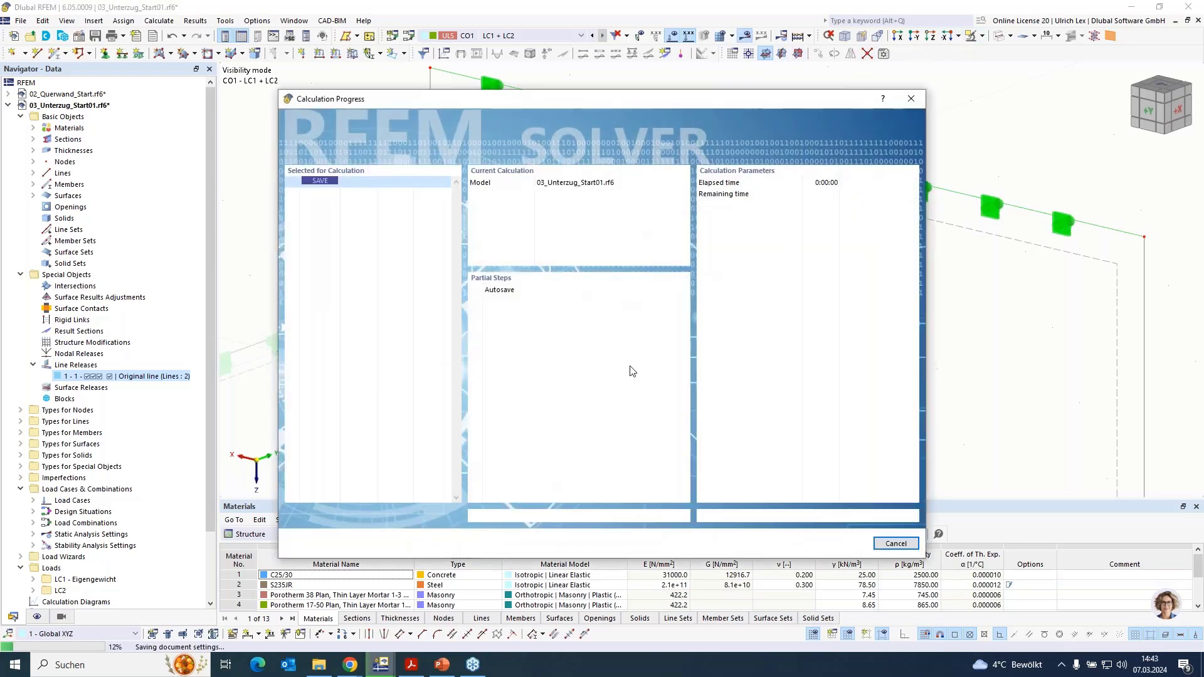
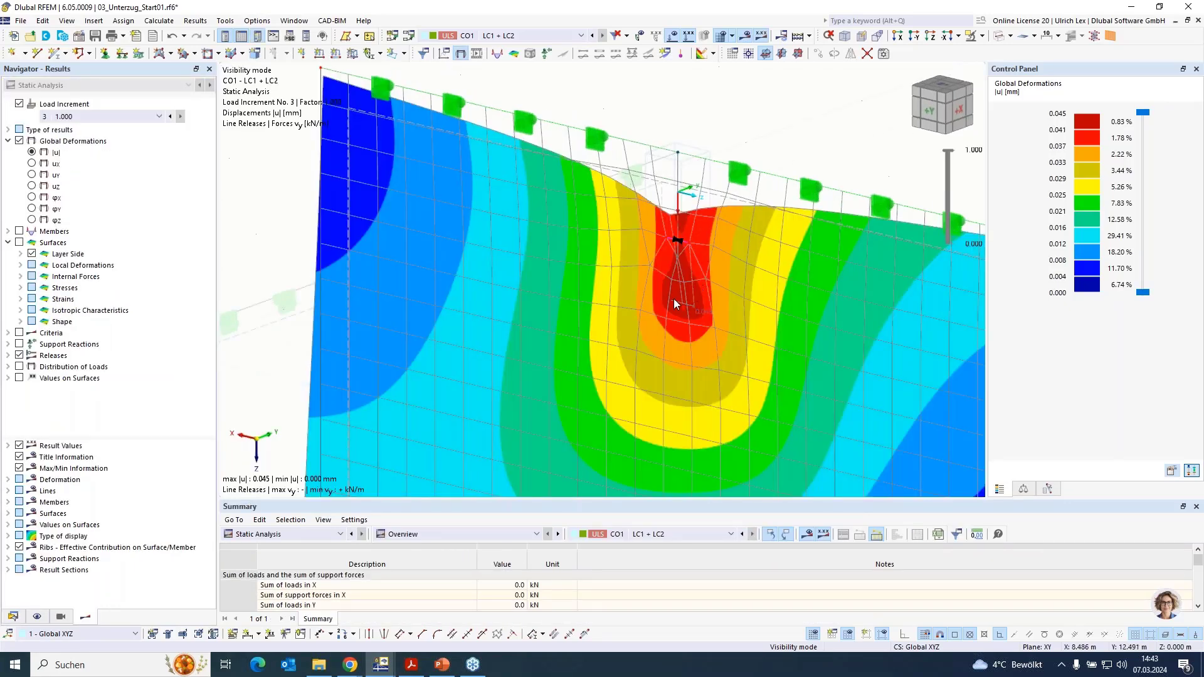
- Display the nonlinearity rate ηpl criterion on the wall carrying the beam's end
scroll(732, 201, "down", 4)
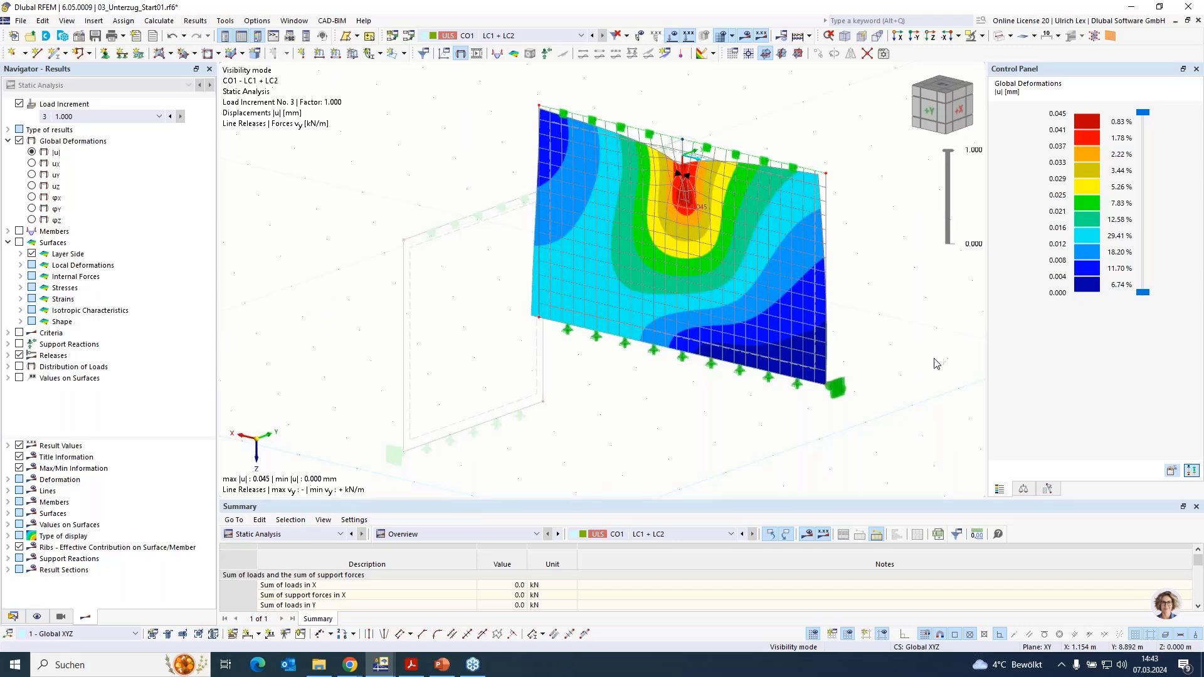
middle_click_drag(936, 364, 692, 210, "ctrl")
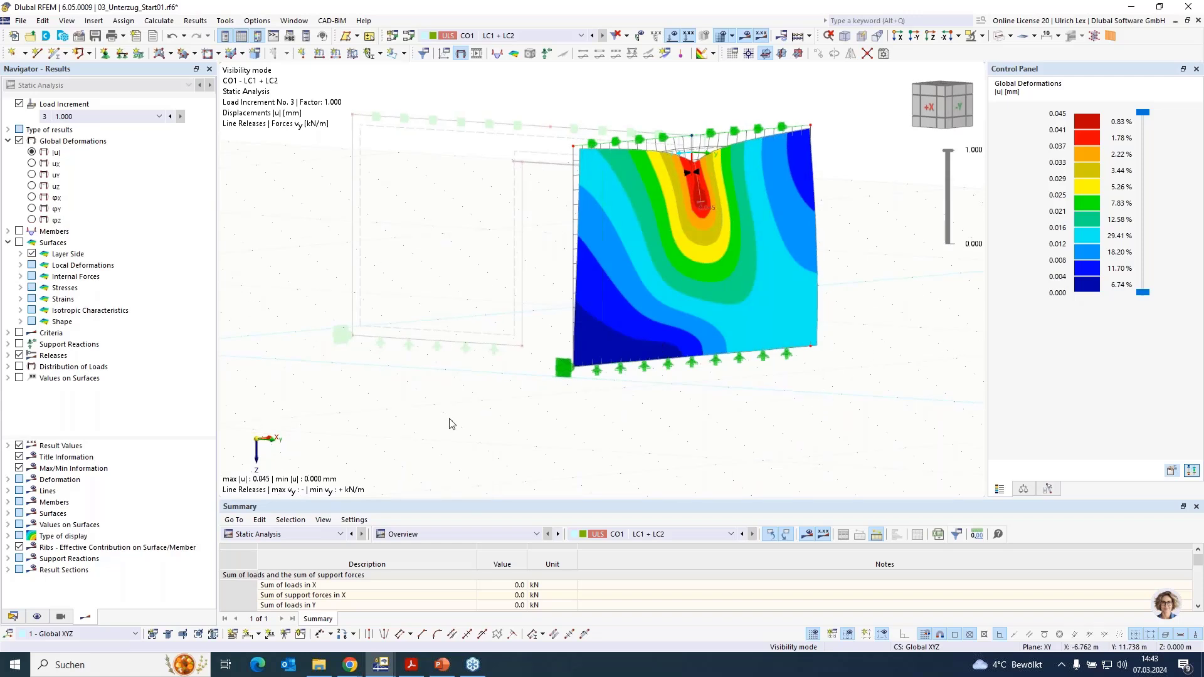
left_click(19, 333)
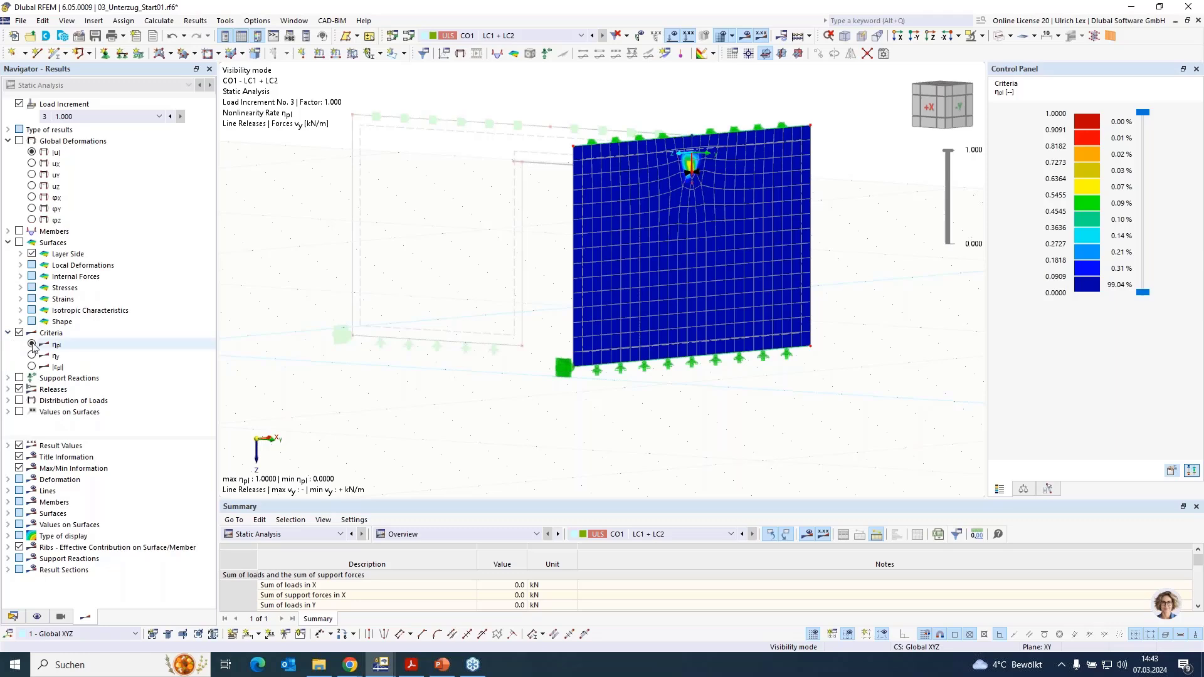
left_click(50, 346)
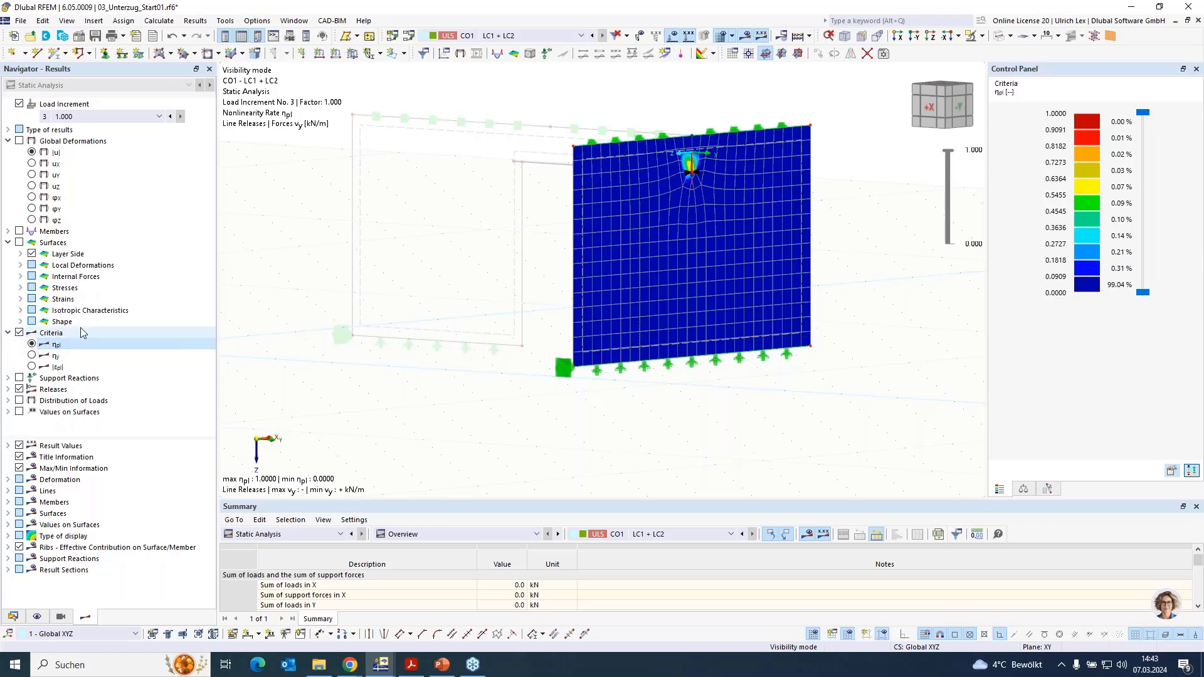
- Show the surface results and list the available basic and principal stress types for the wall
left_click(18, 243)
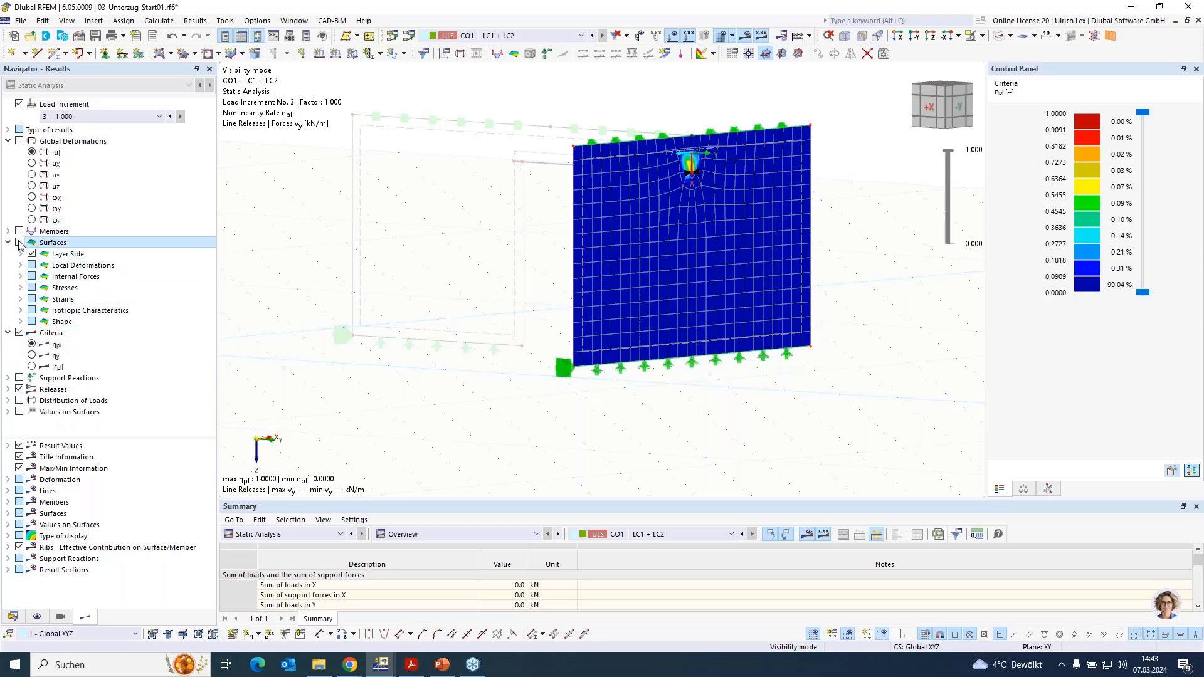
left_click(20, 277)
left_click(20, 277)
left_click(20, 288)
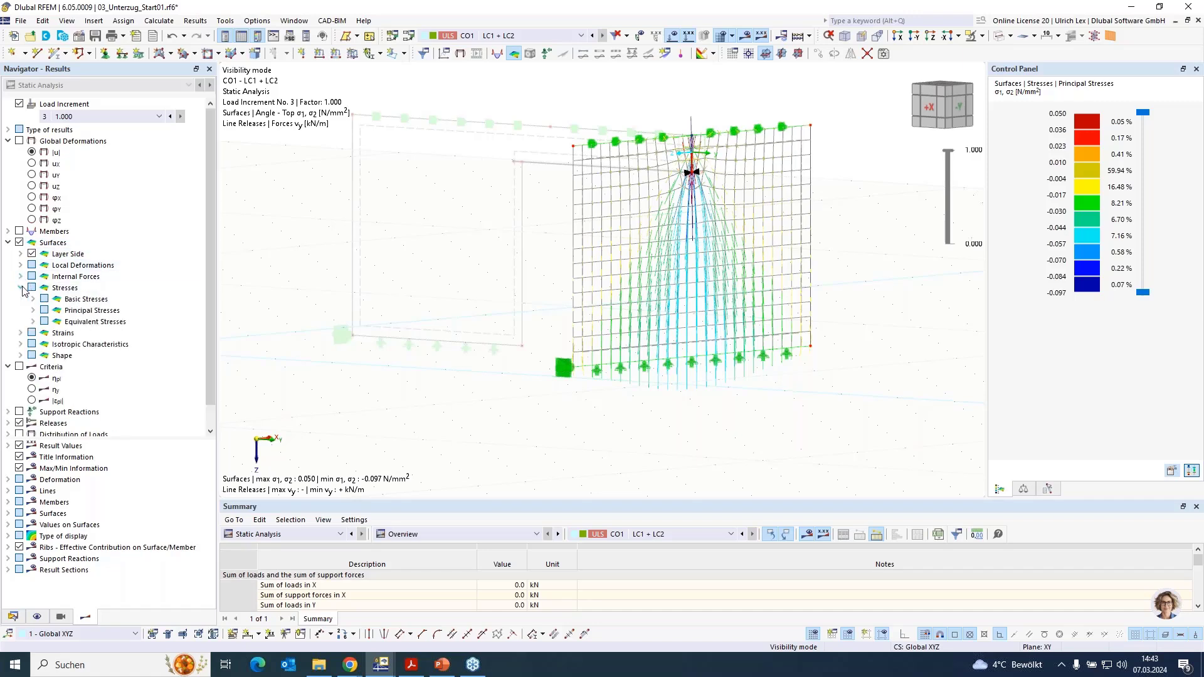
left_click(33, 299)
left_click(34, 311)
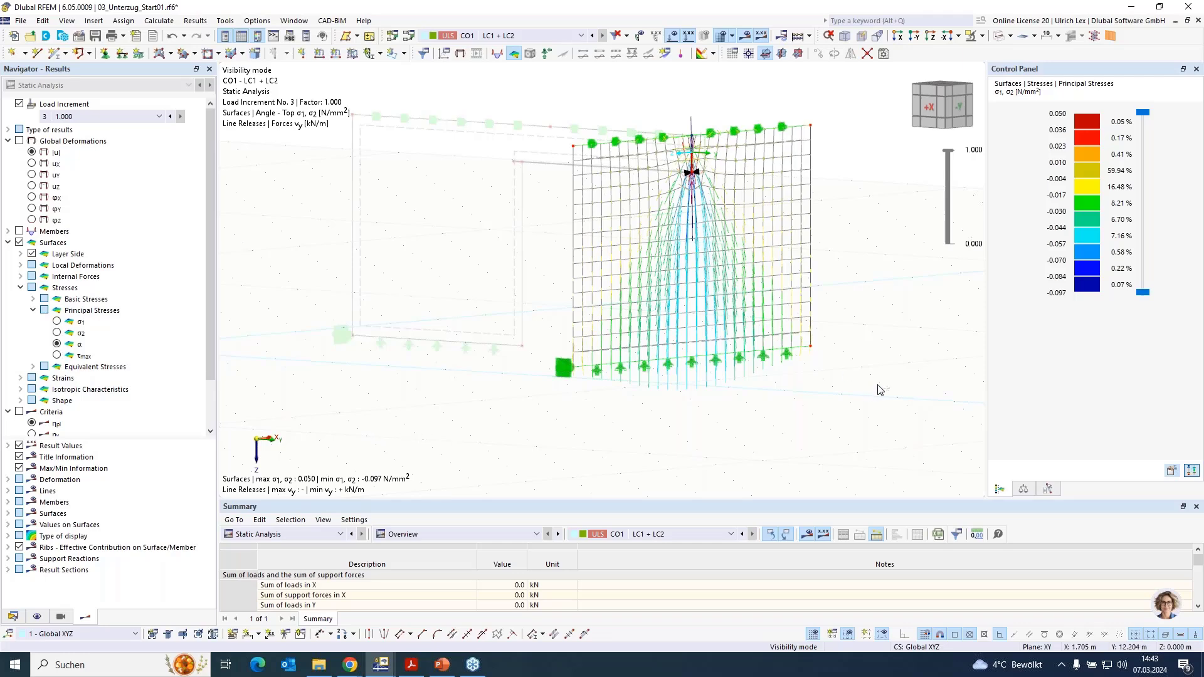
- Examine the principal stress trajectories spreading from the beam's bearing through the wall in front view
middle_click_drag(740, 381, 633, 384, "ctrl")
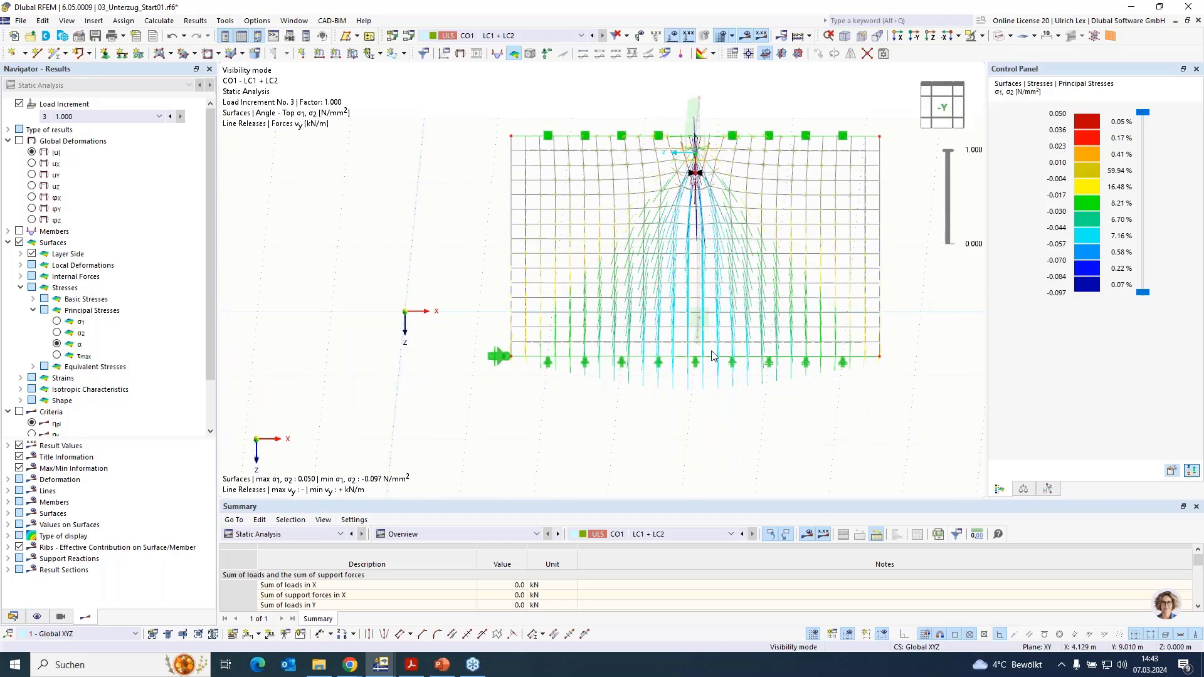
scroll(899, 179, "up", 3)
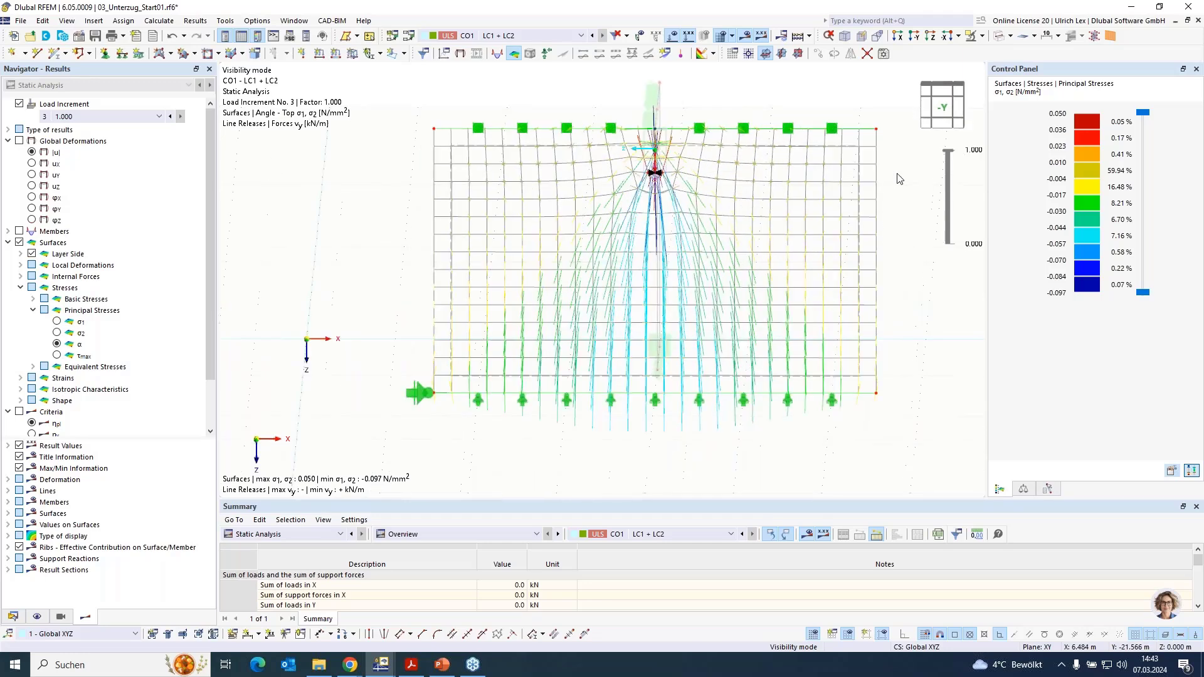
scroll(724, 116, "down", 2)
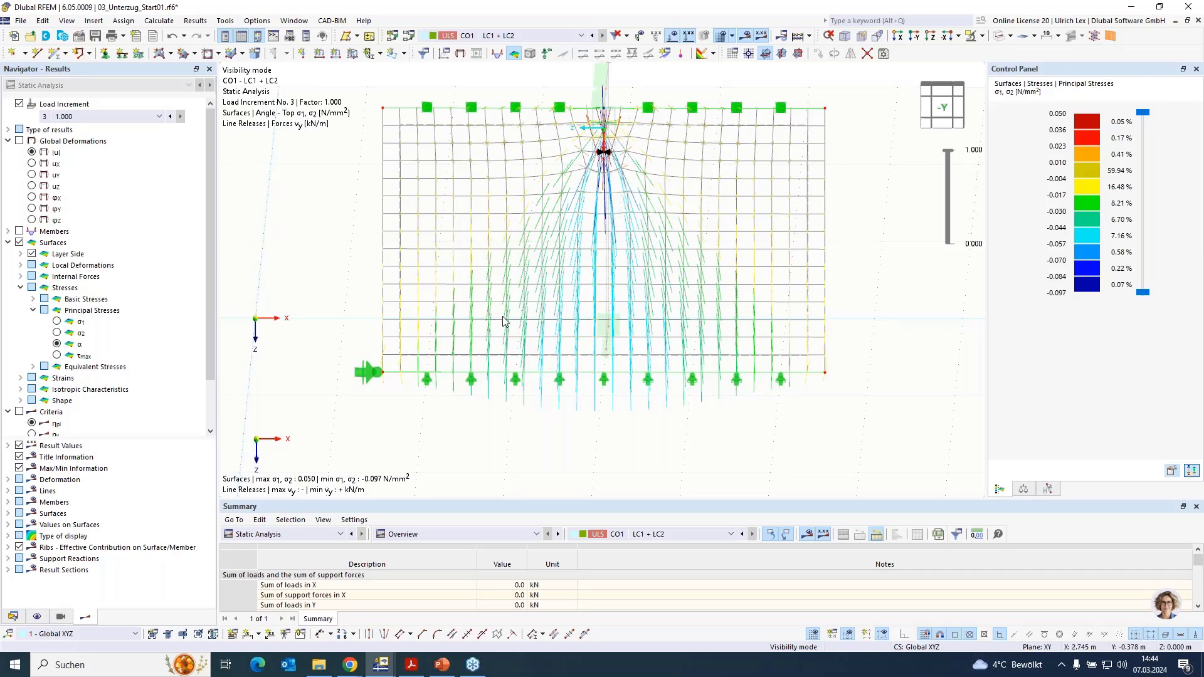
left_click(473, 381)
scroll(481, 395, "up", 1)
scroll(481, 395, "up", 1)
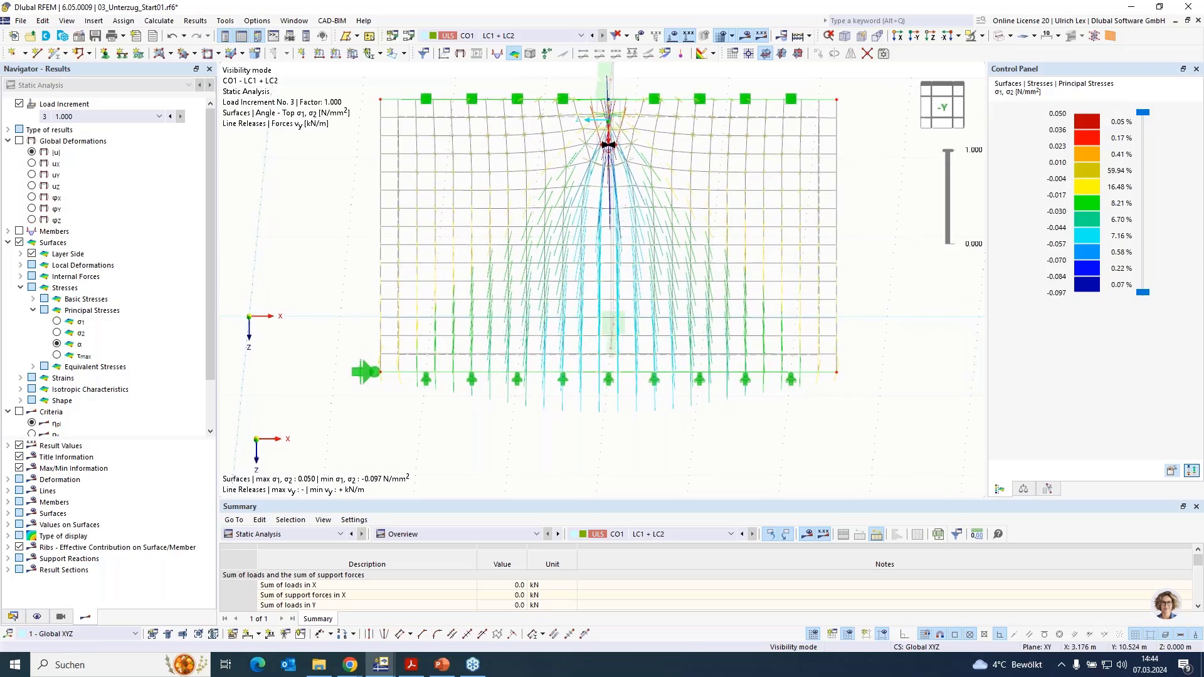
middle_click_drag(566, 428, 623, 430, "ctrl")
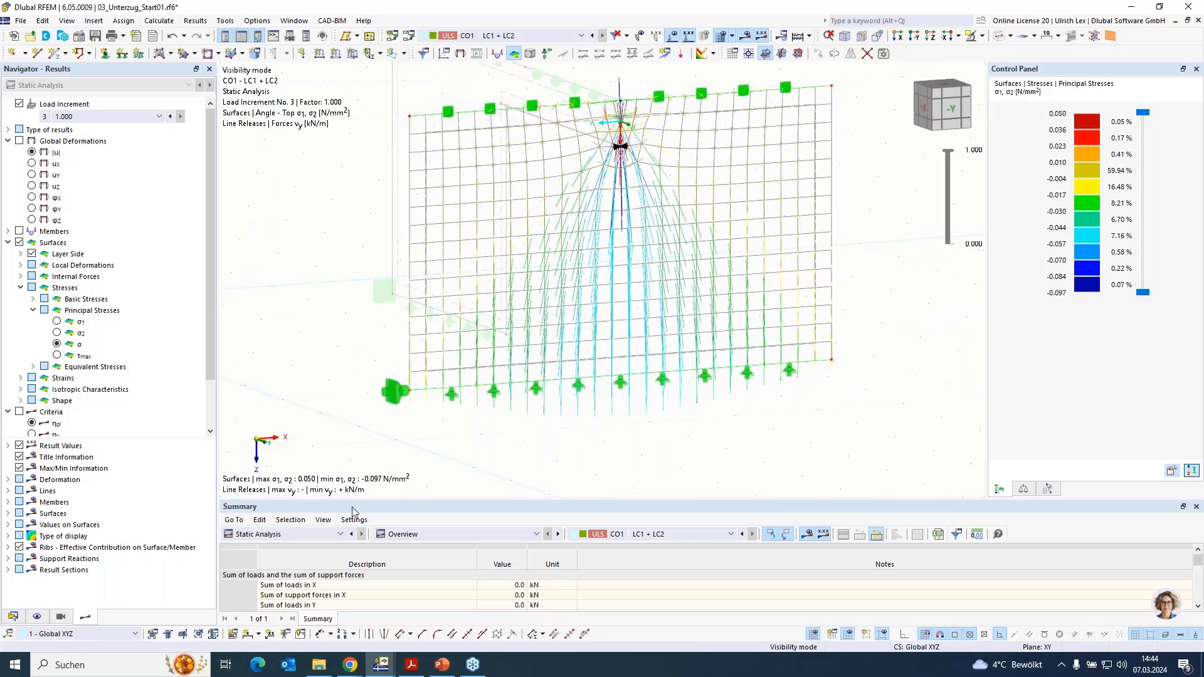
- Display the support reactions and examine their distribution along the wall's base
scroll(71, 391, "down", 2)
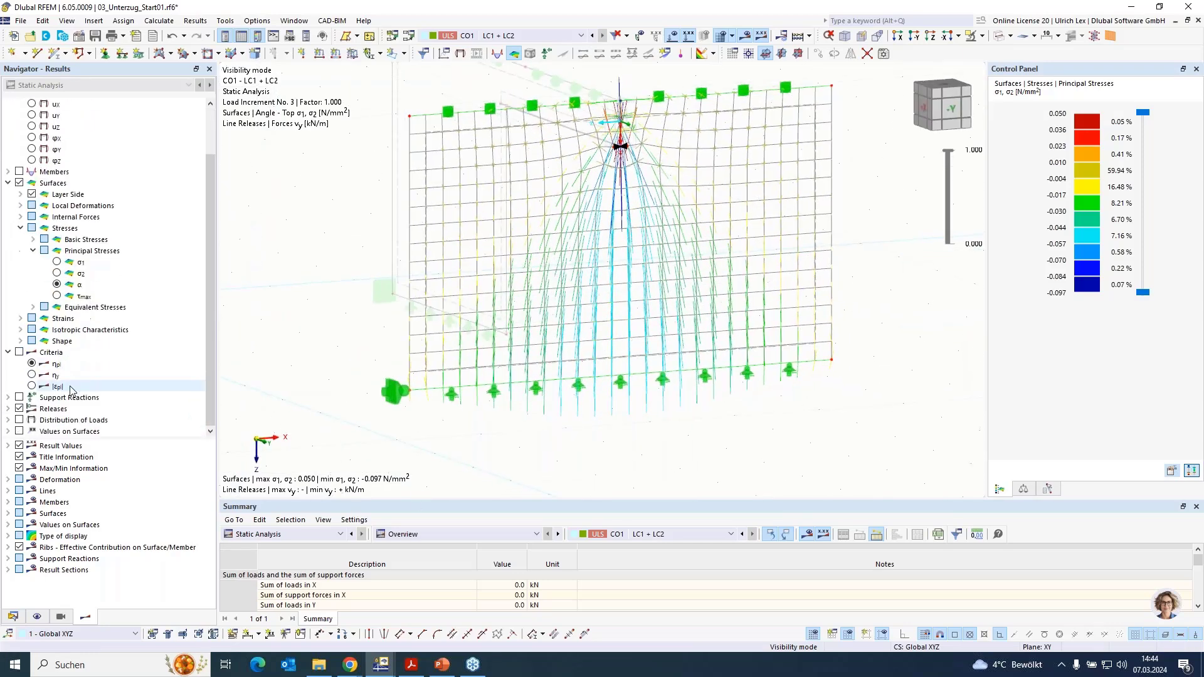
left_click(20, 397)
scroll(497, 182, "down", 1)
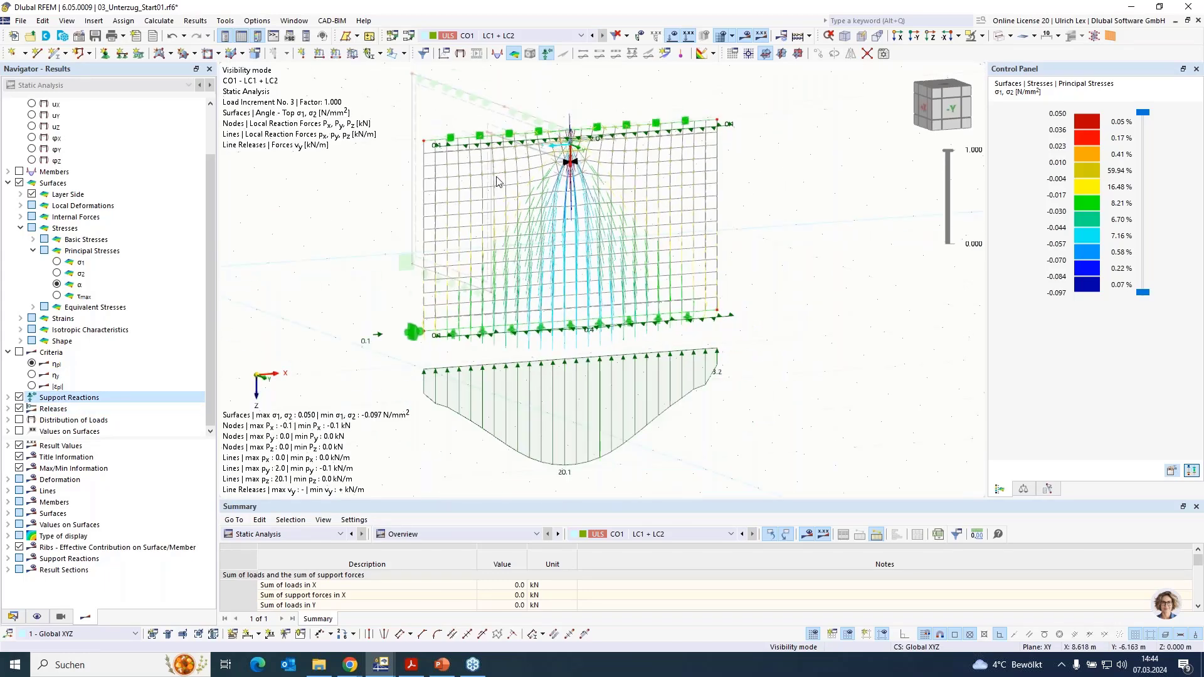
scroll(499, 182, "down", 1)
mouse_move(696, 400)
middle_mouse_down("ctrl")
mouse_move(675, 379)
mouse_move(608, 367)
mouse_move(522, 279)
middle_mouse_up("ctrl")
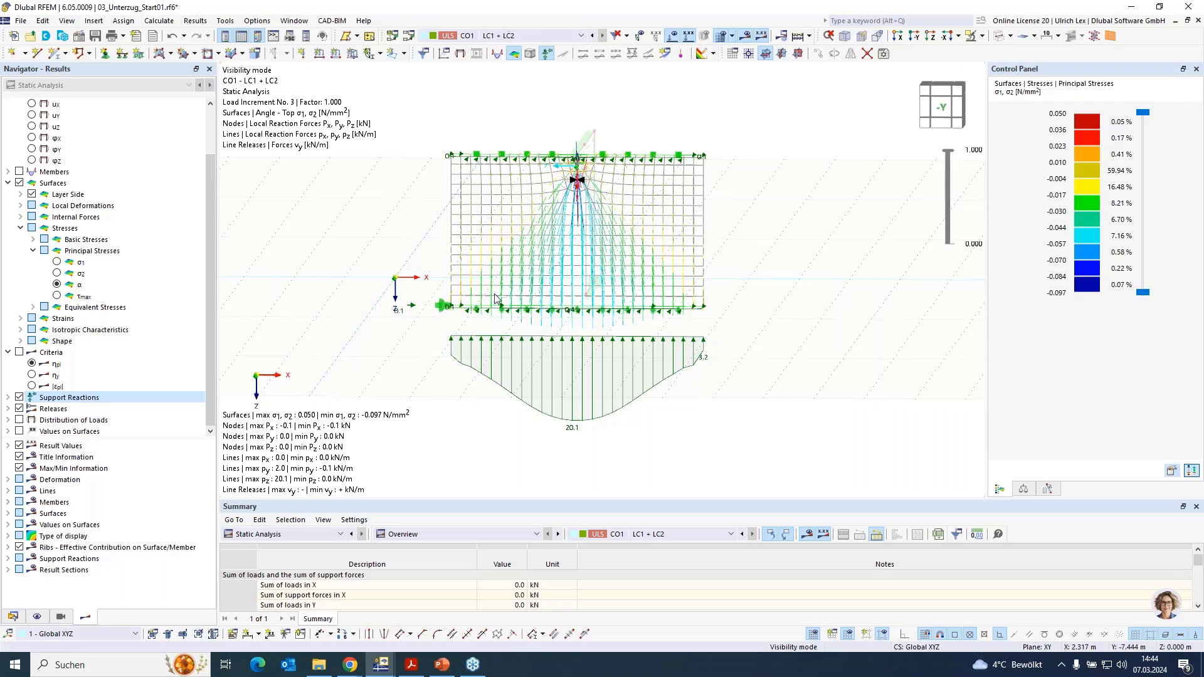
middle_click_drag(411, 373, 689, 420, "ctrl")
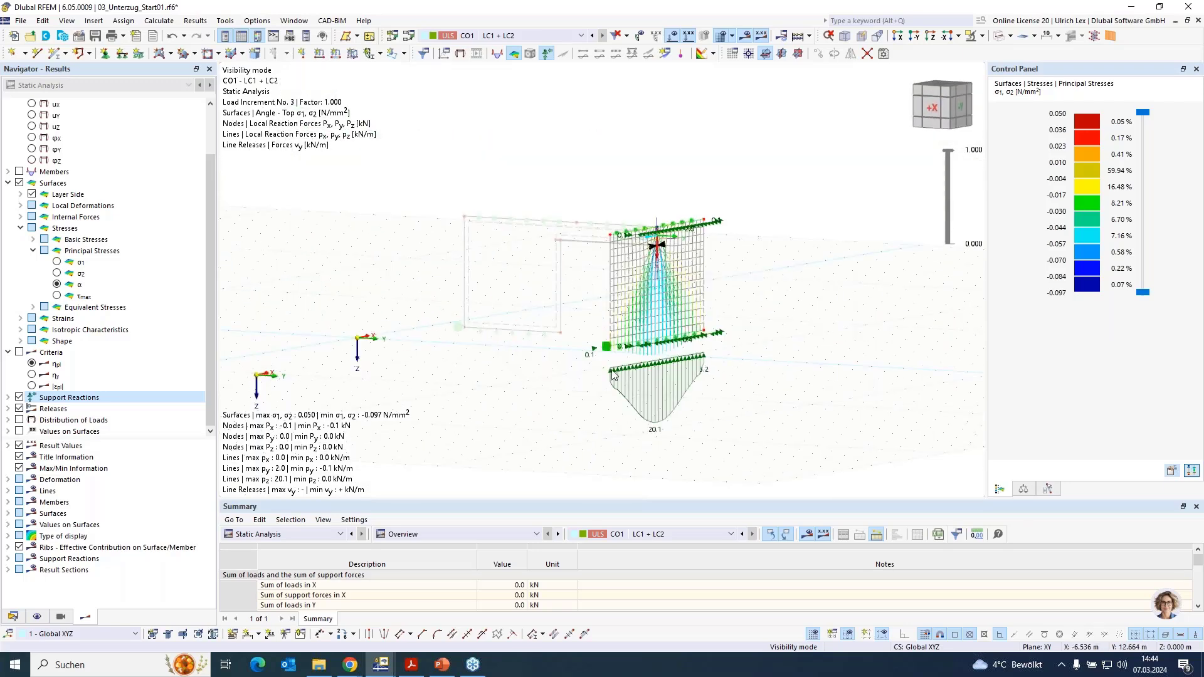
scroll(613, 375, "up", 2)
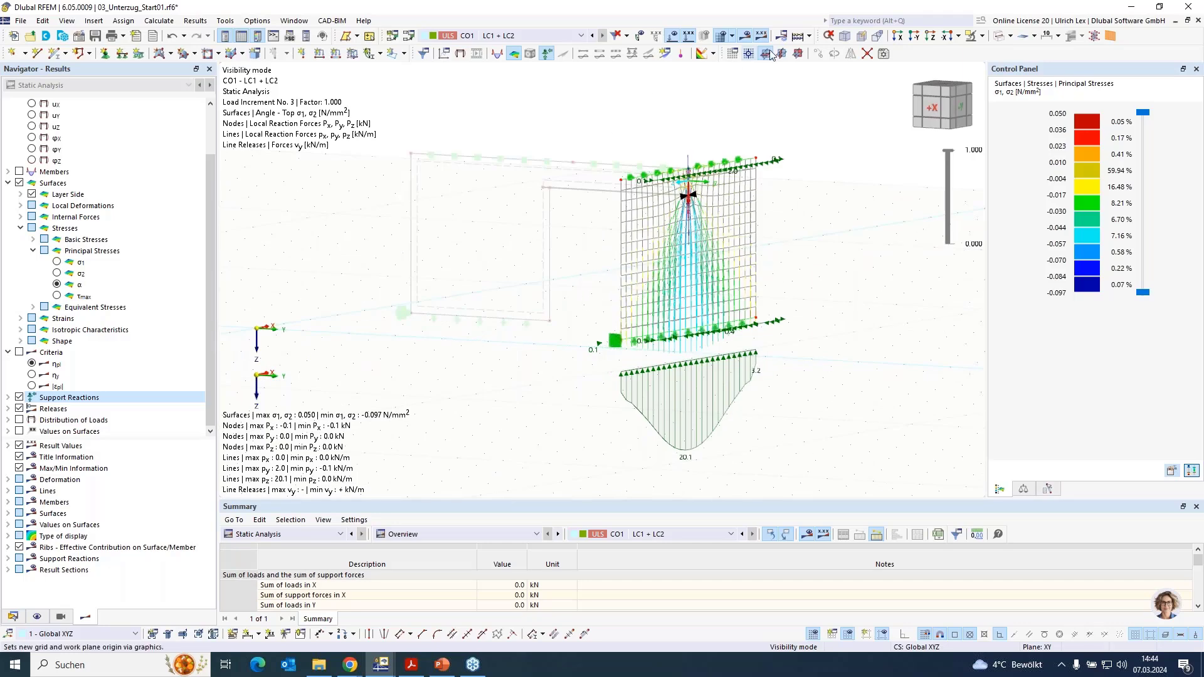
- Cancel the visibility mode to show the whole model and inspect the principal stresses at the beam's other bearing
left_click(982, 36)
left_click(1020, 144)
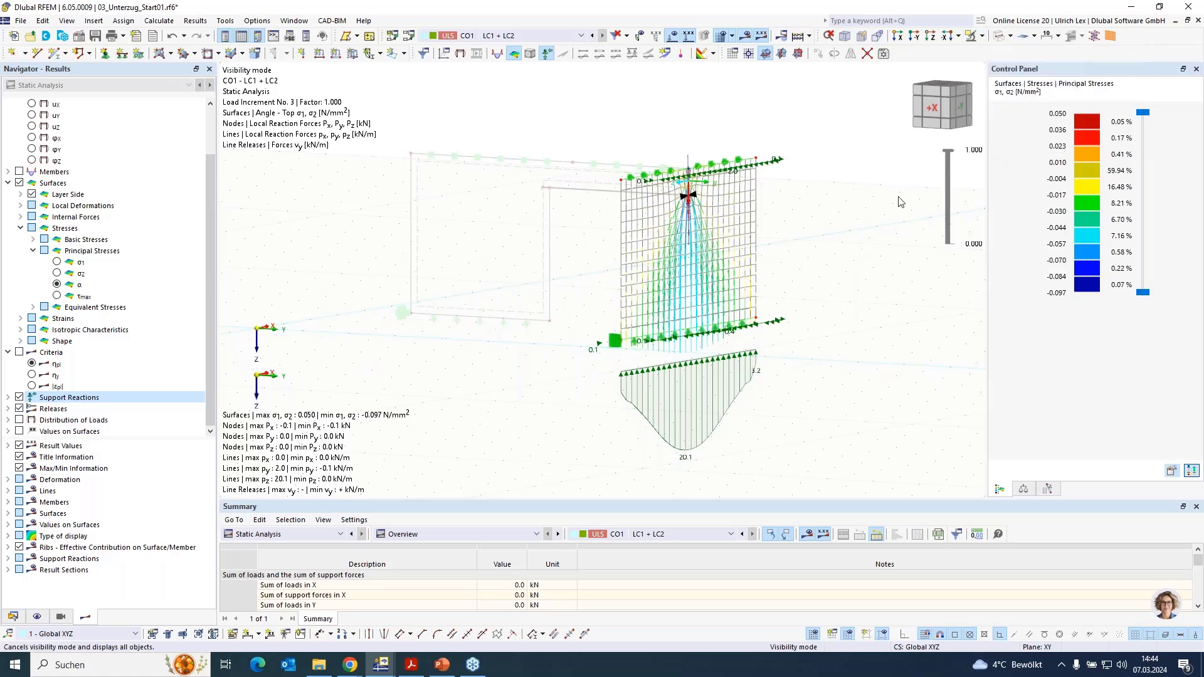
middle_click_drag(584, 434, 921, 449, "ctrl")
scroll(524, 181, "up", 4)
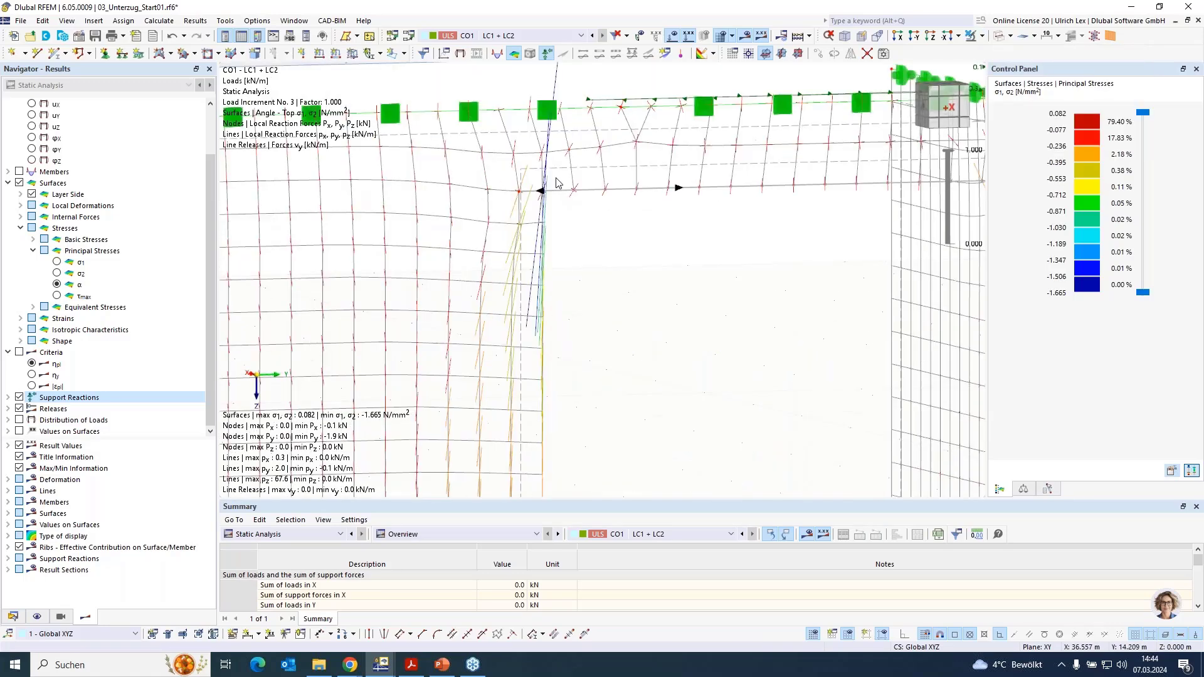
scroll(521, 170, "up", 3)
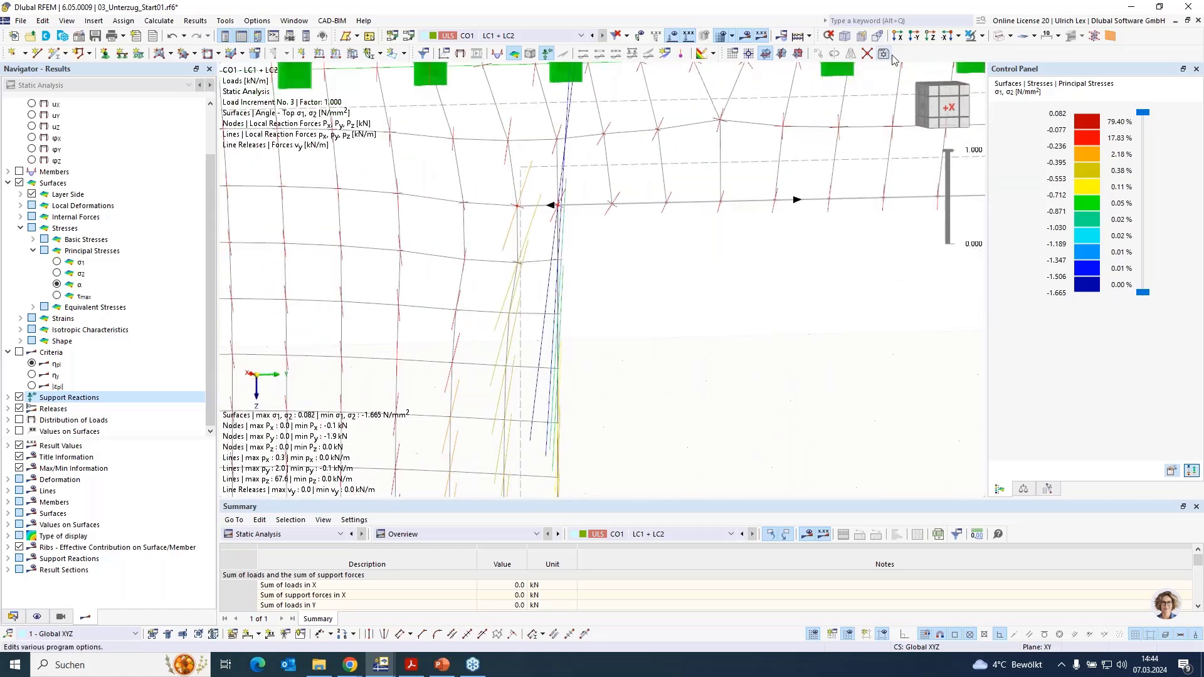
- Switch the model to solid display and inspect how the beam bears on the end of the wall
left_click(999, 35)
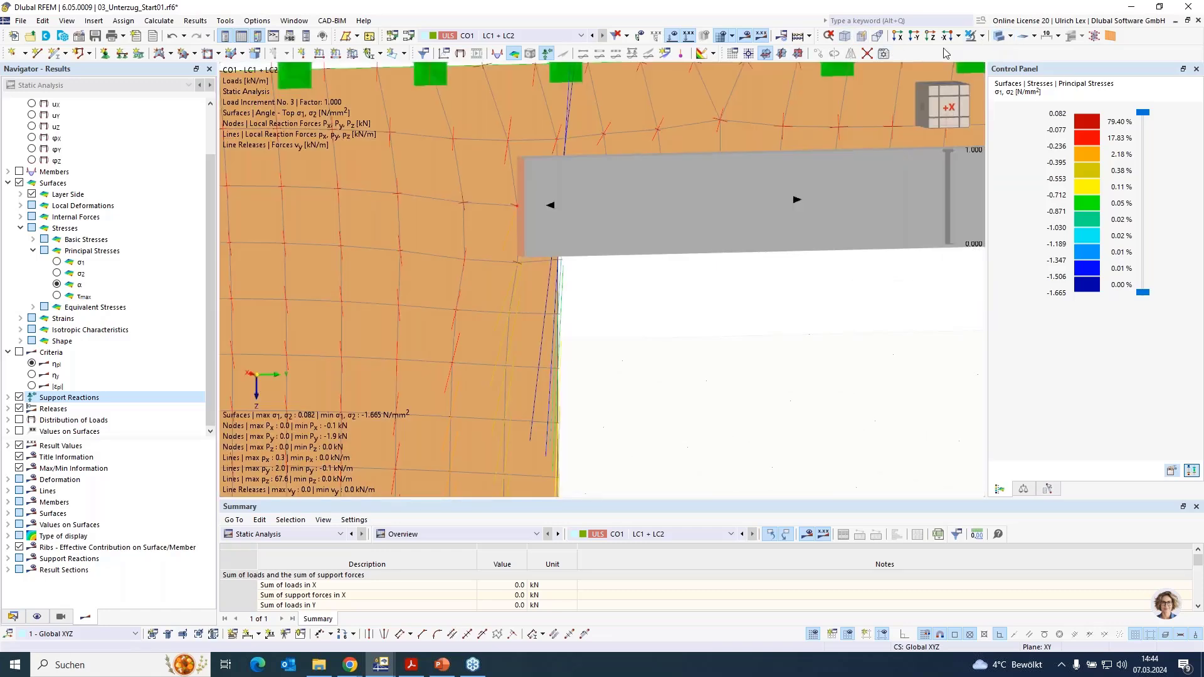
scroll(502, 148, "down", 3)
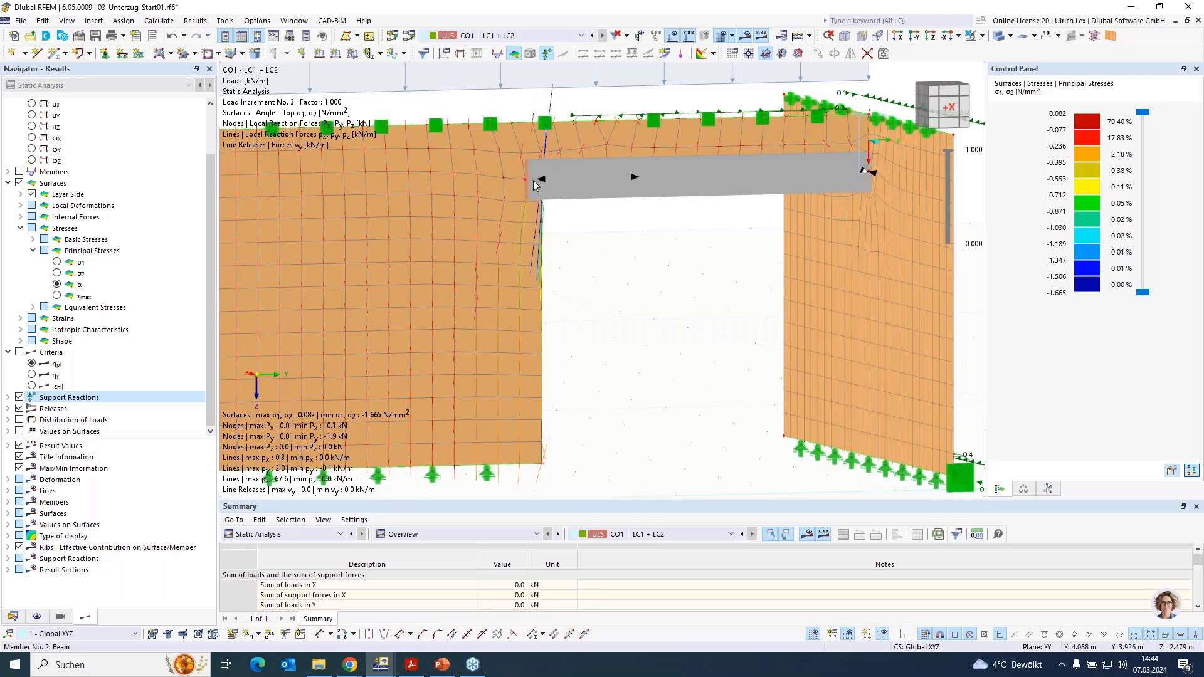
scroll(687, 377, "down", 3)
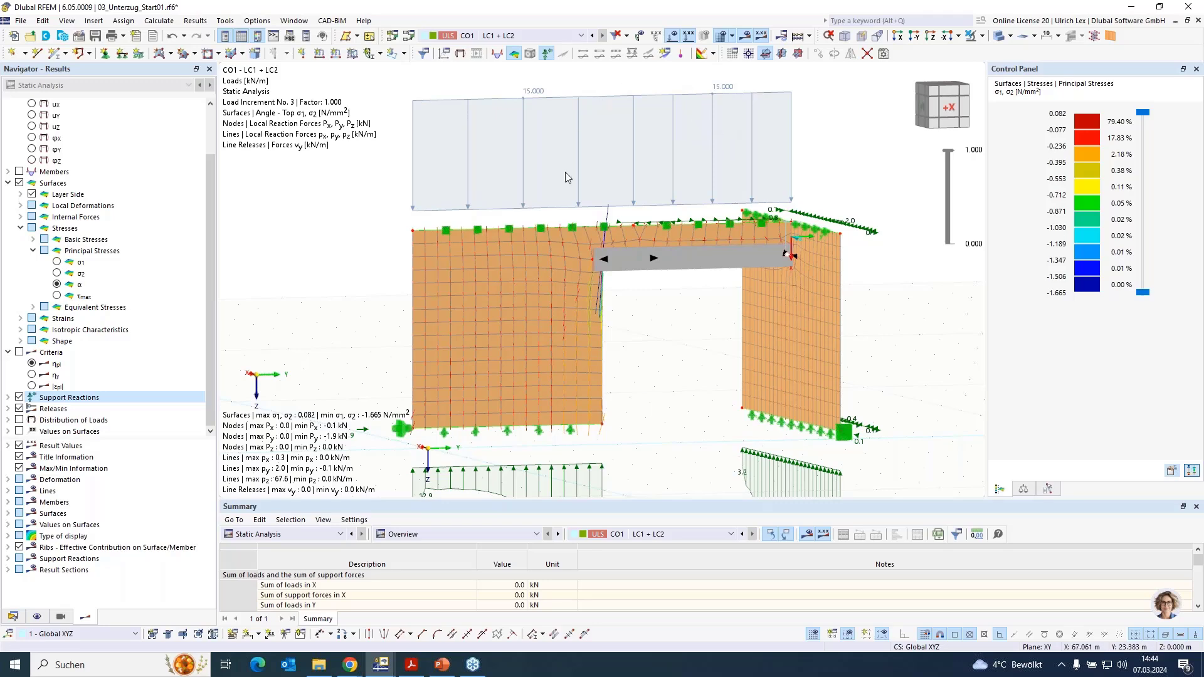
- Start adding a member of type Beam to the vertical wall edge line beneath the beam's bearing
scroll(592, 408, "up", 4)
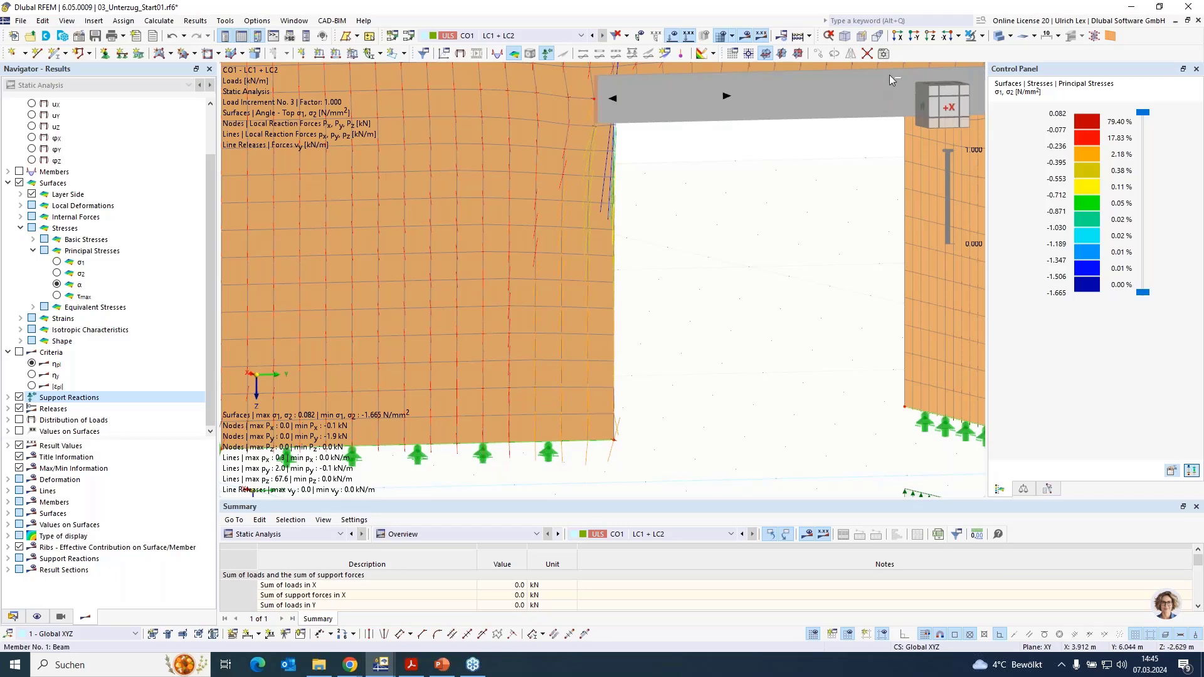
middle_click_drag(824, 198, 658, 242, "ctrl")
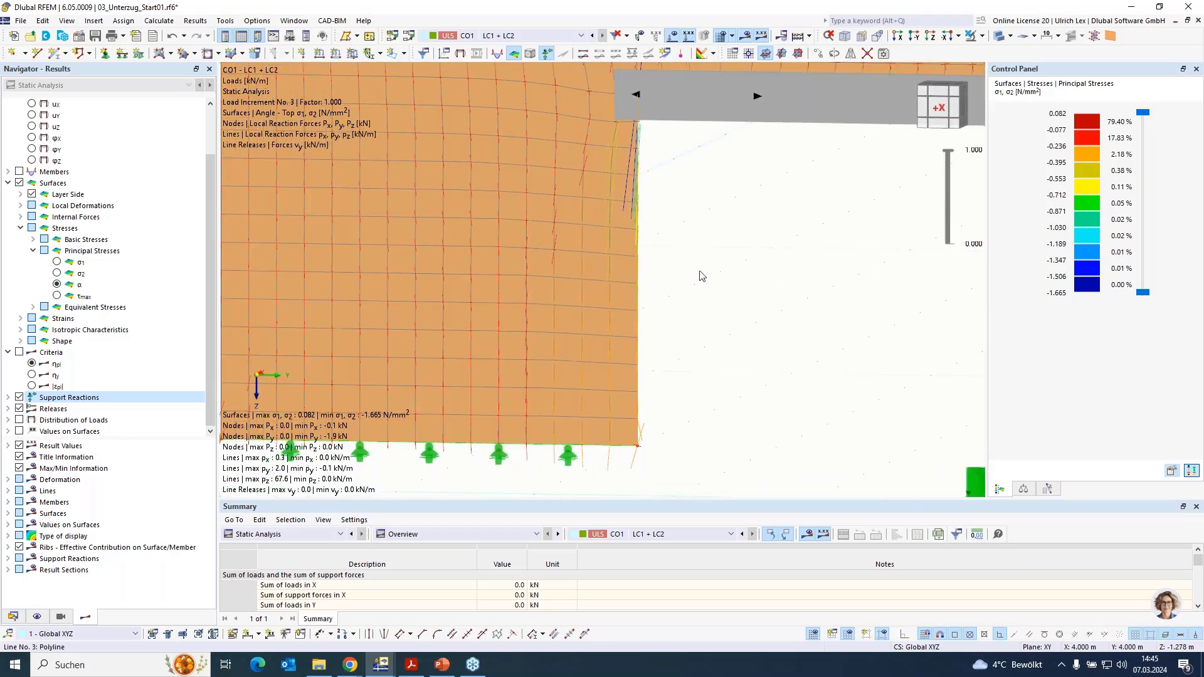
double_click(687, 238)
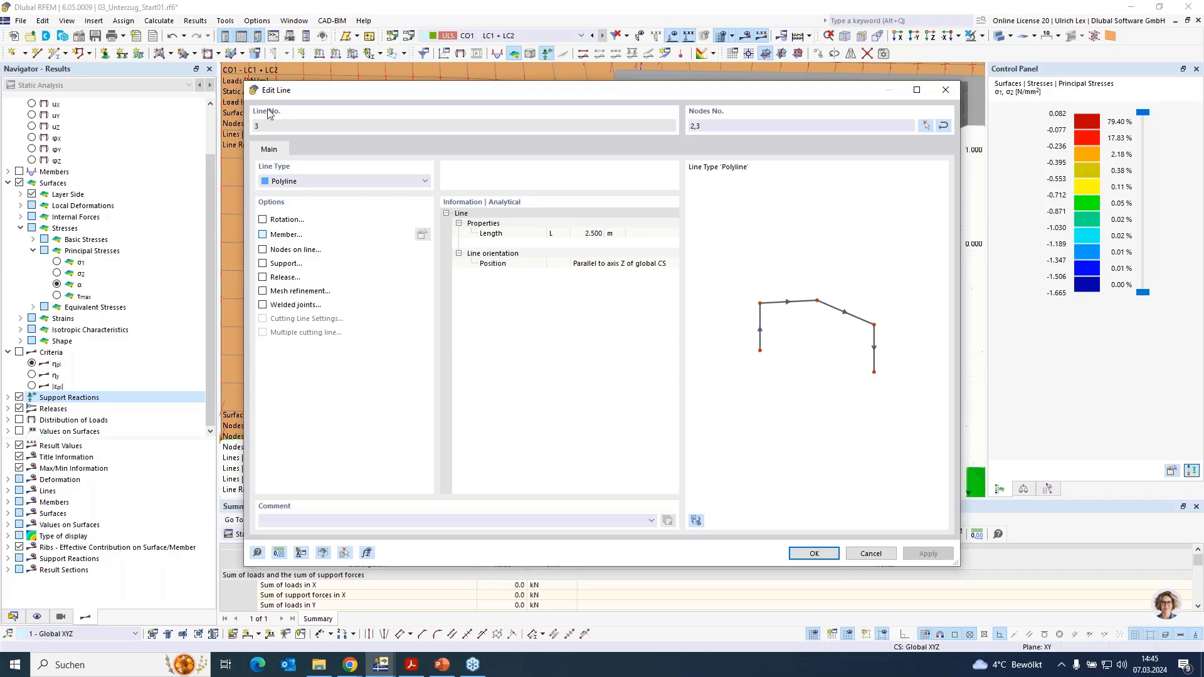
left_click(279, 234)
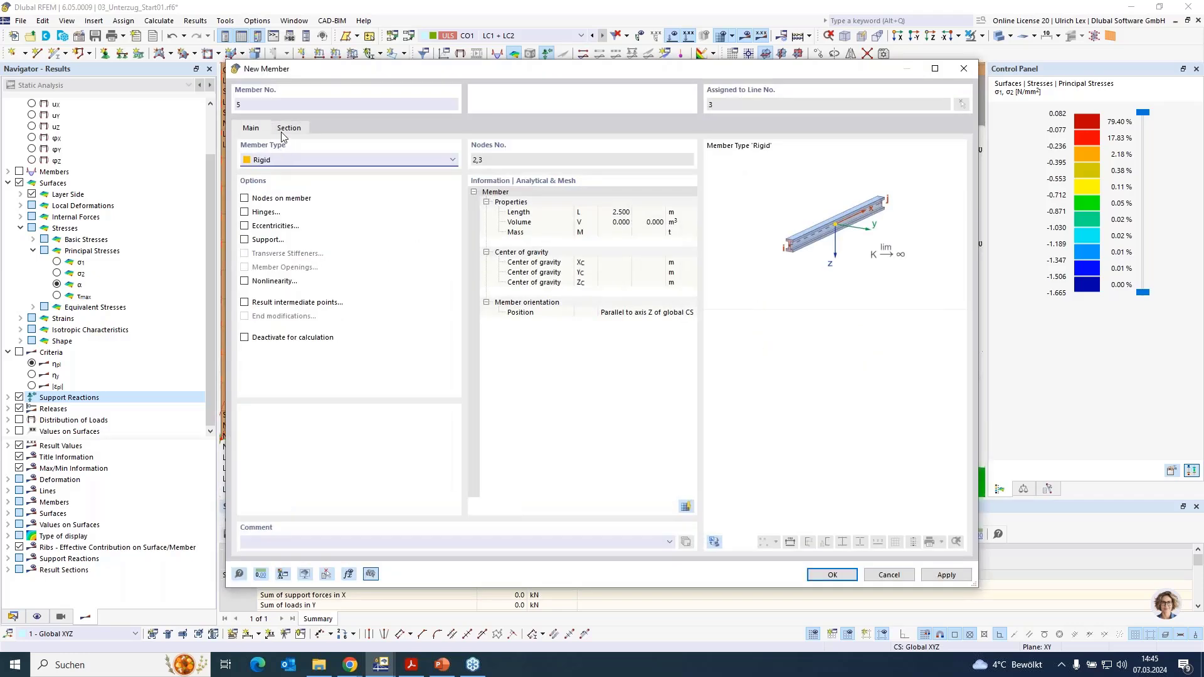
left_click(324, 164)
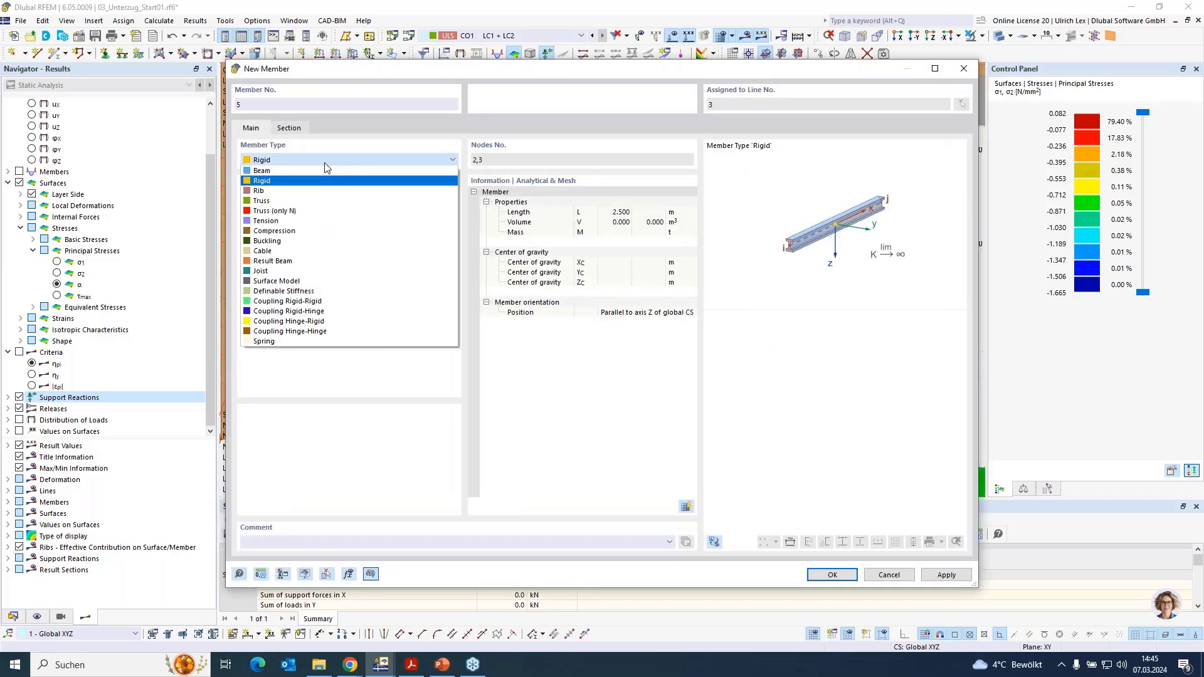
left_click(322, 168)
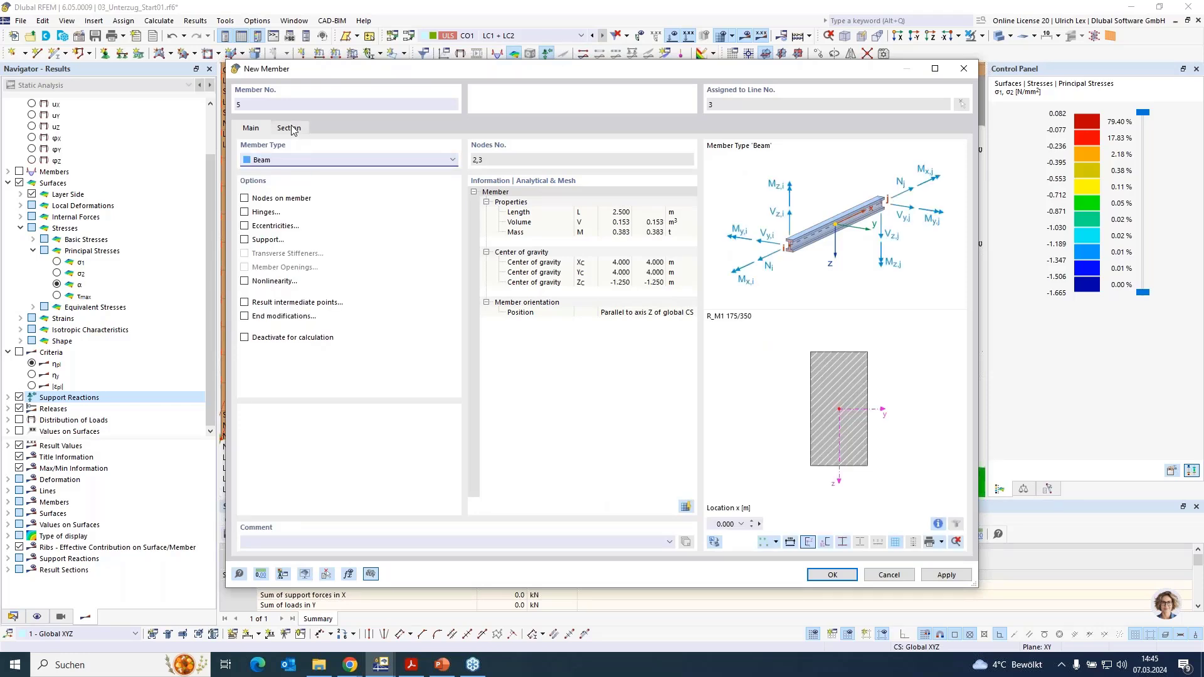
- Create a massive rectangle section 170 mm wide and 170 mm deep in C25/30 concrete for the new member
left_click(290, 128)
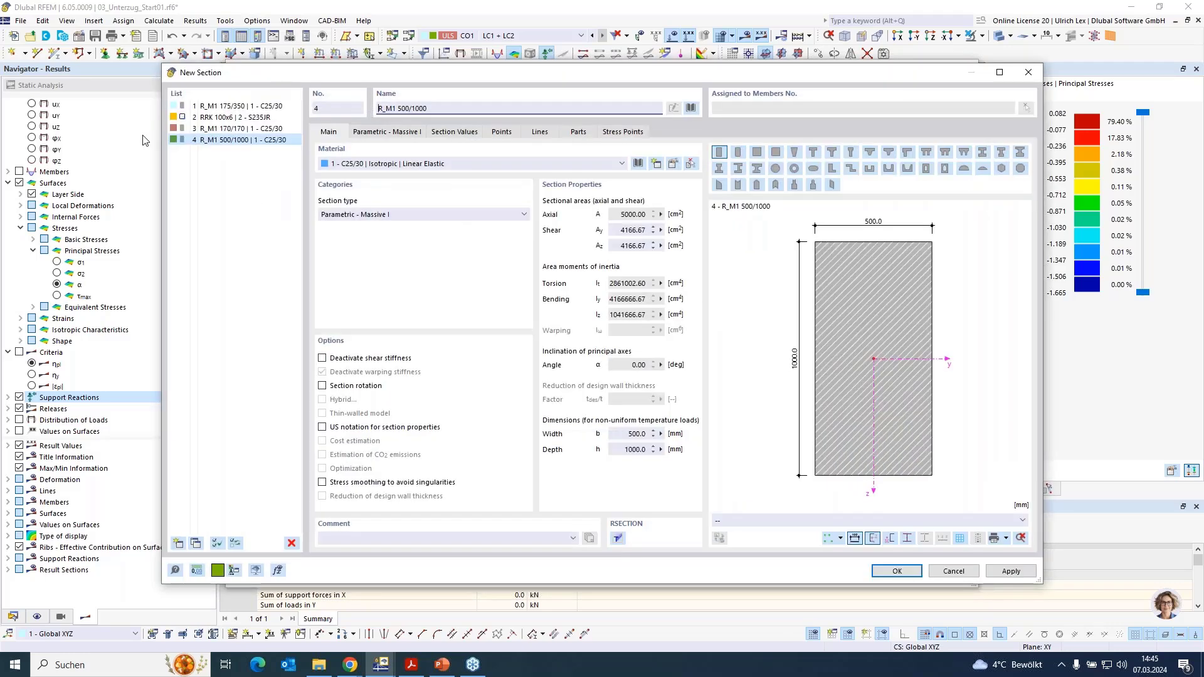
left_click(401, 133)
left_click(400, 170)
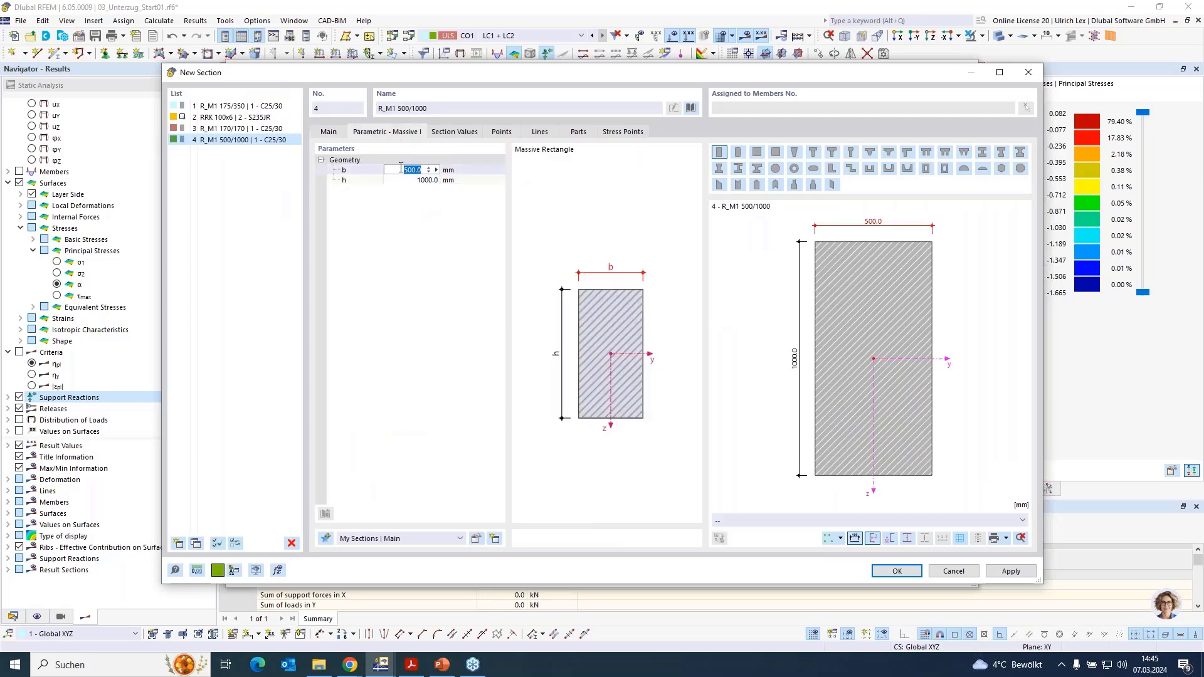
left_click(451, 181)
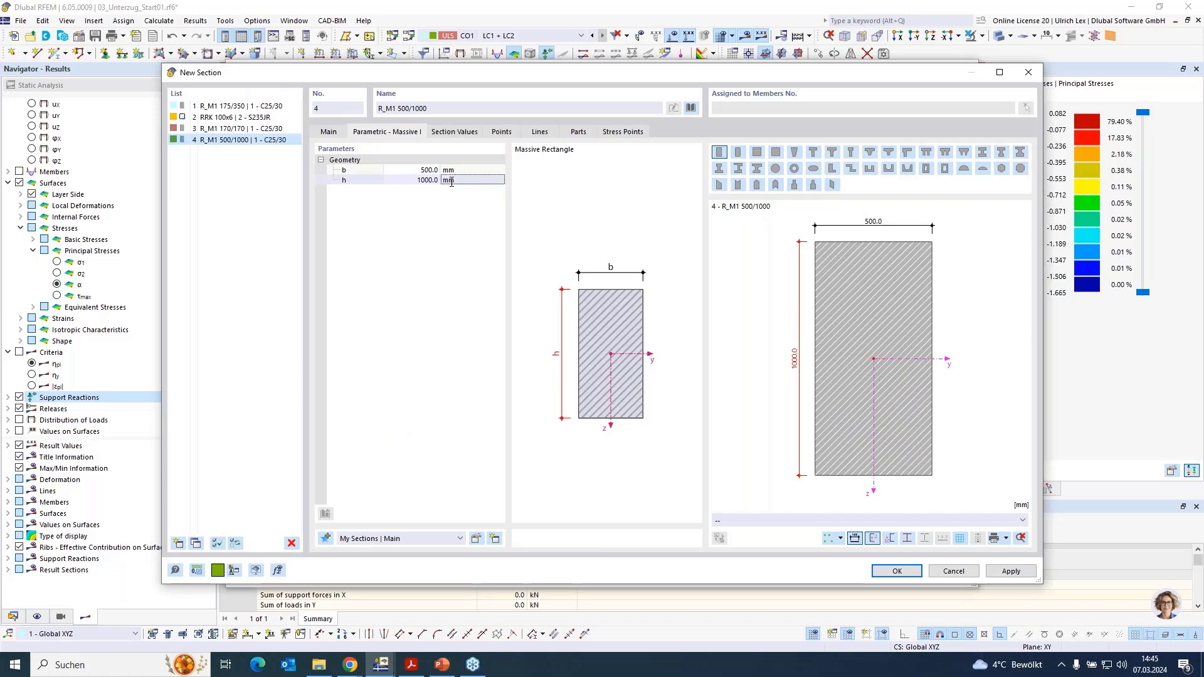
left_click(430, 169)
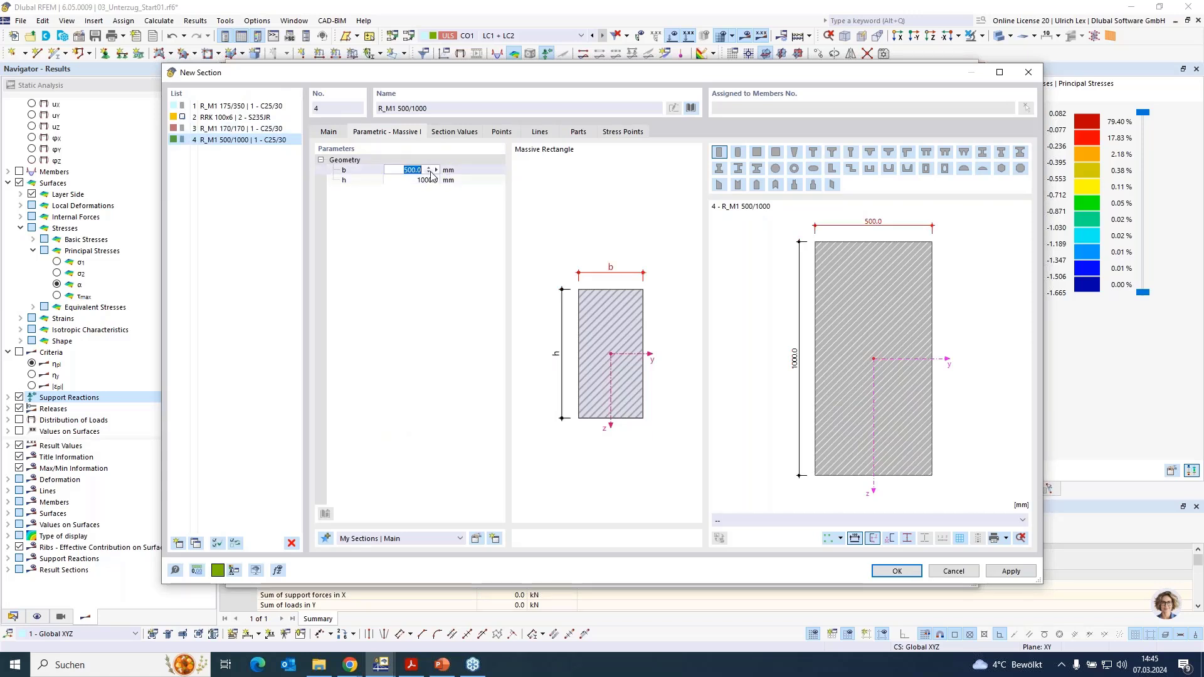
type("170")
key("Tab")
type("170")
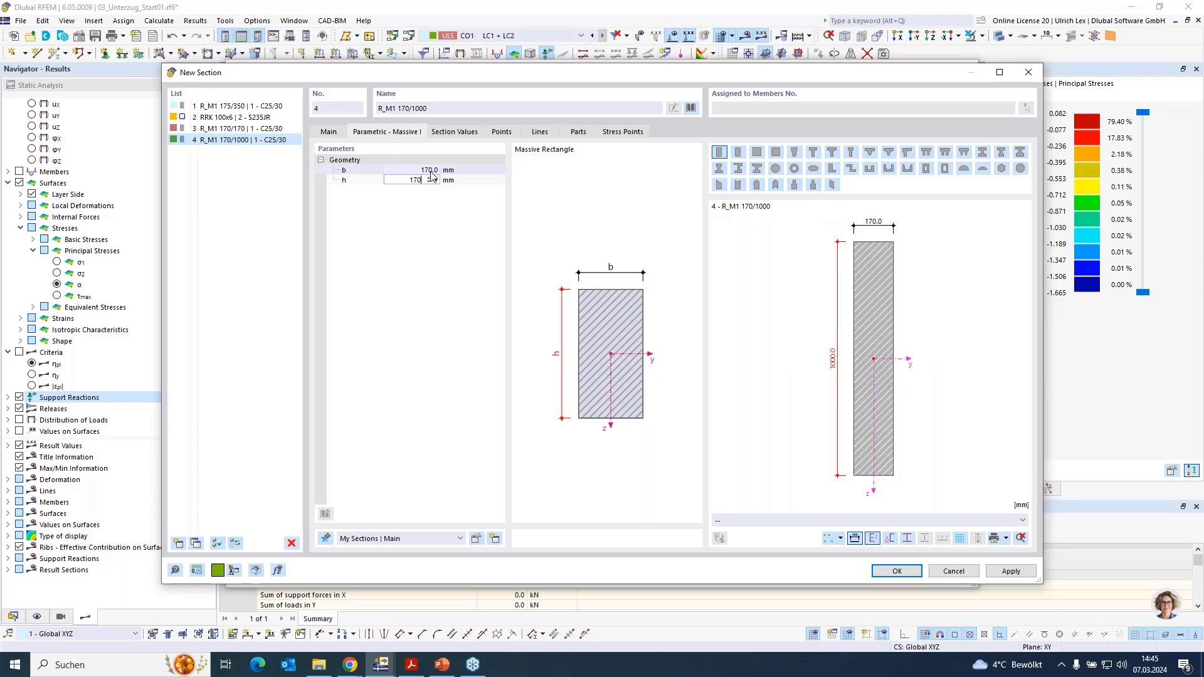
key("Return")
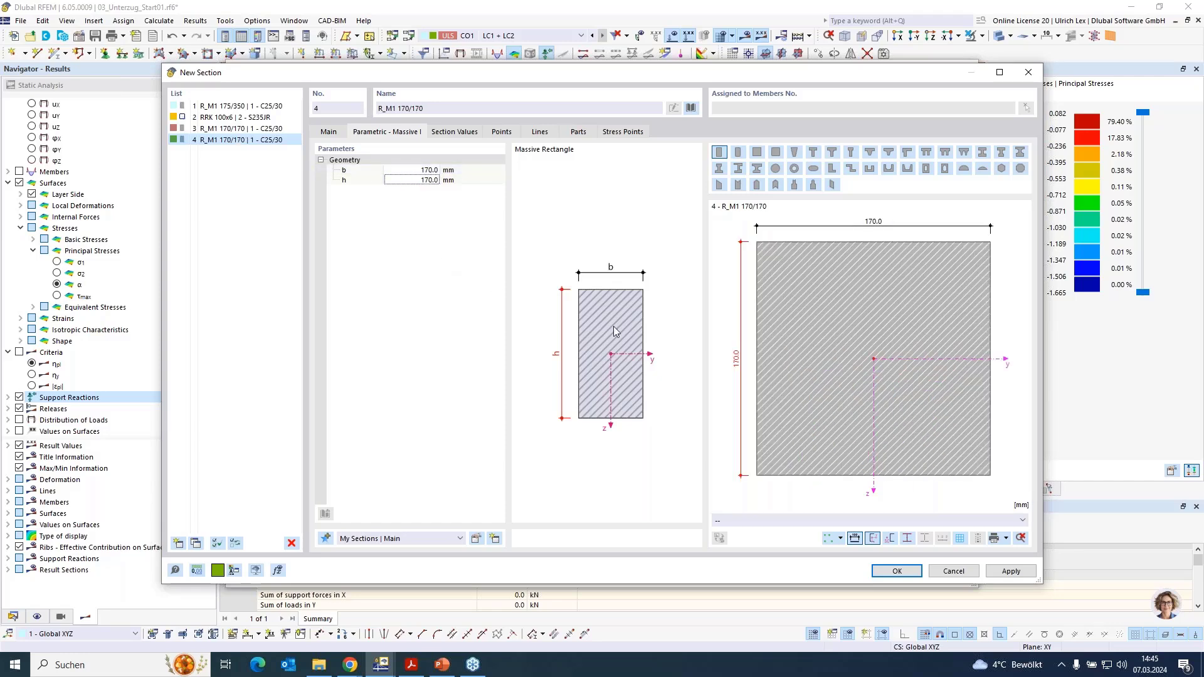
left_click(911, 570)
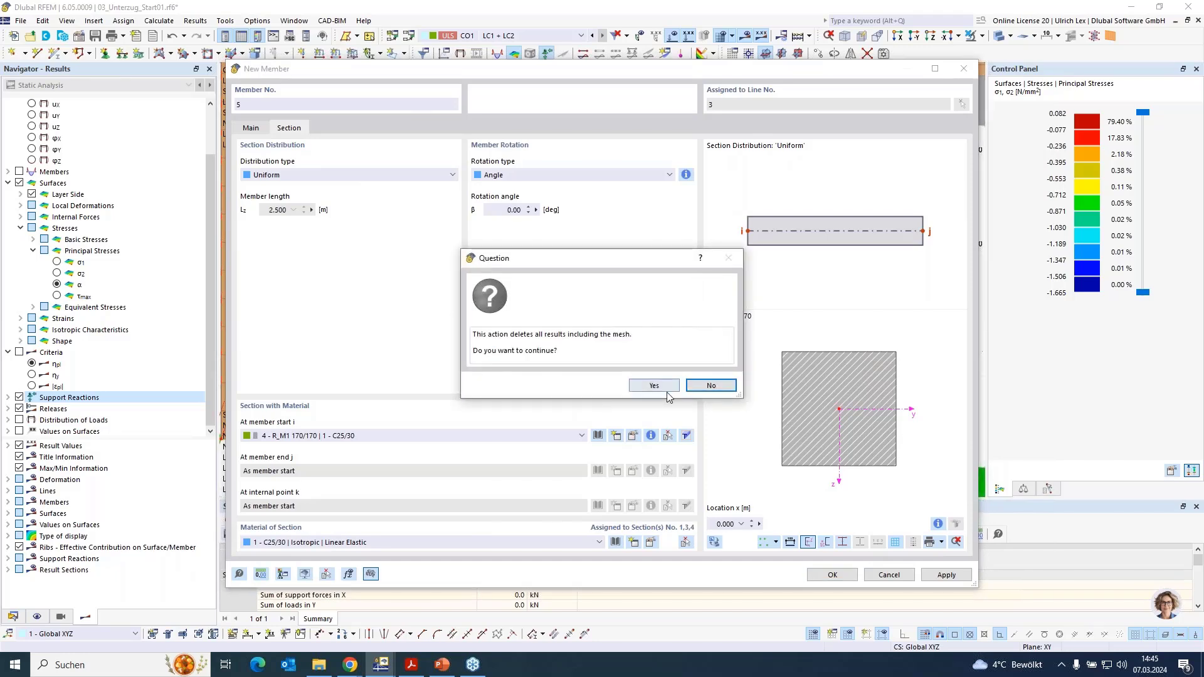
- Finish the beam member on the wall's vertical edge line, accepting the deletion of all results and the mesh
left_click(668, 393)
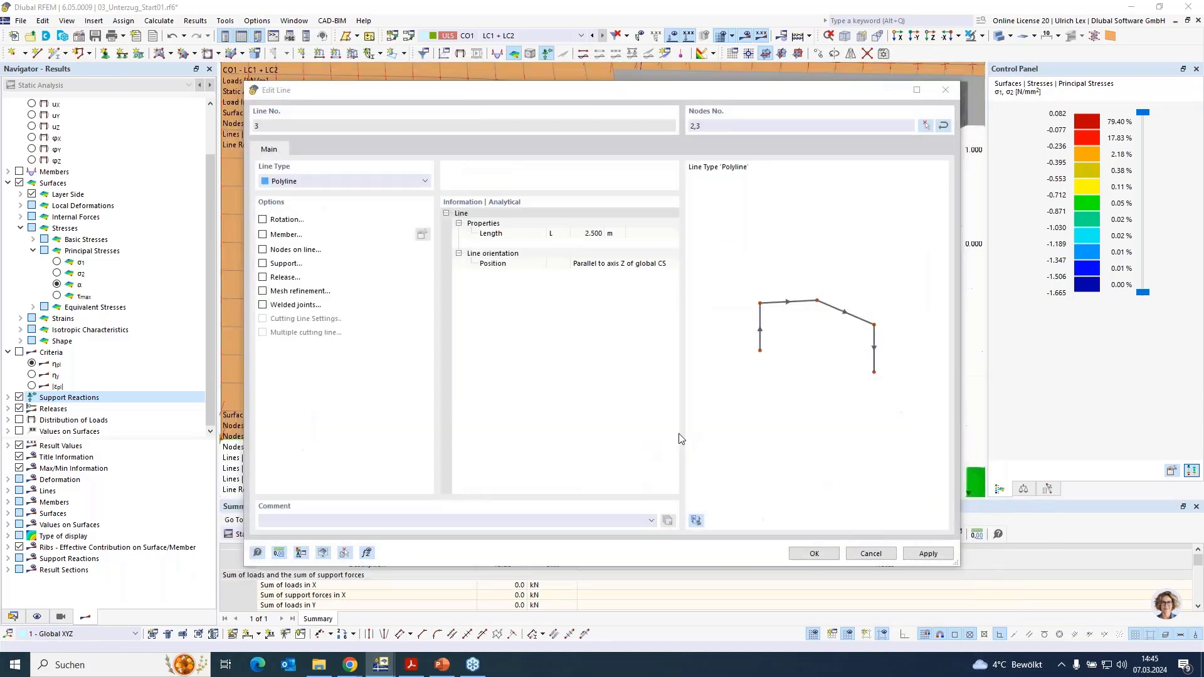
left_click(810, 553)
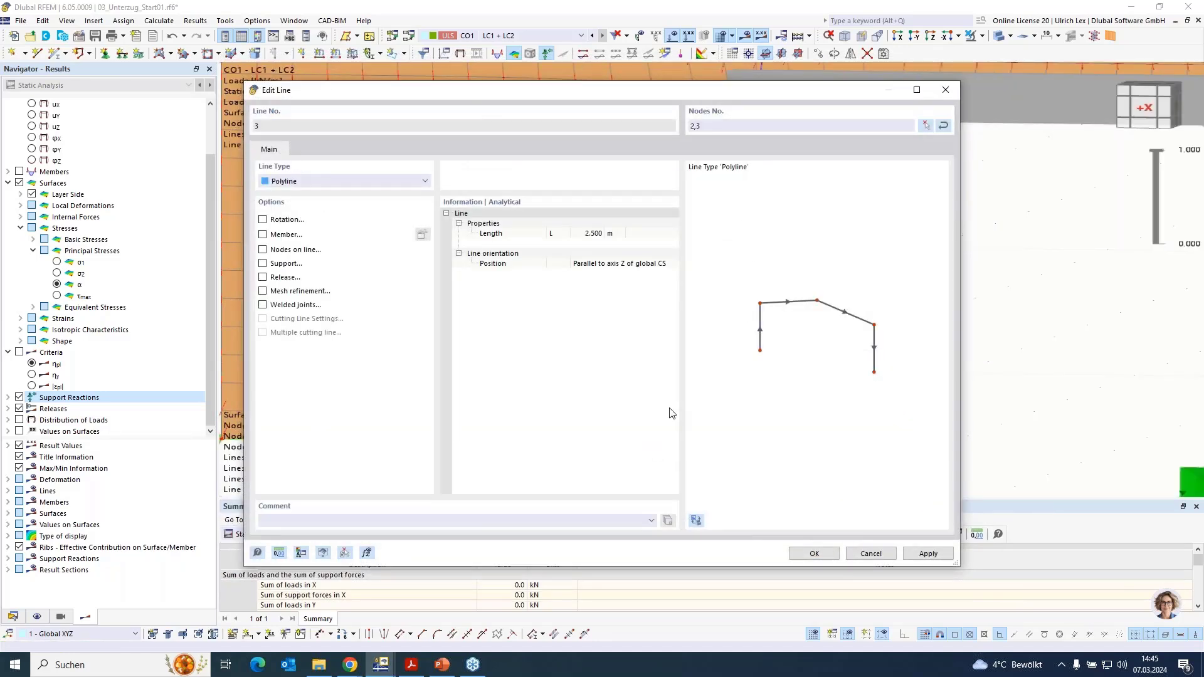
scroll(630, 395, "down", 4)
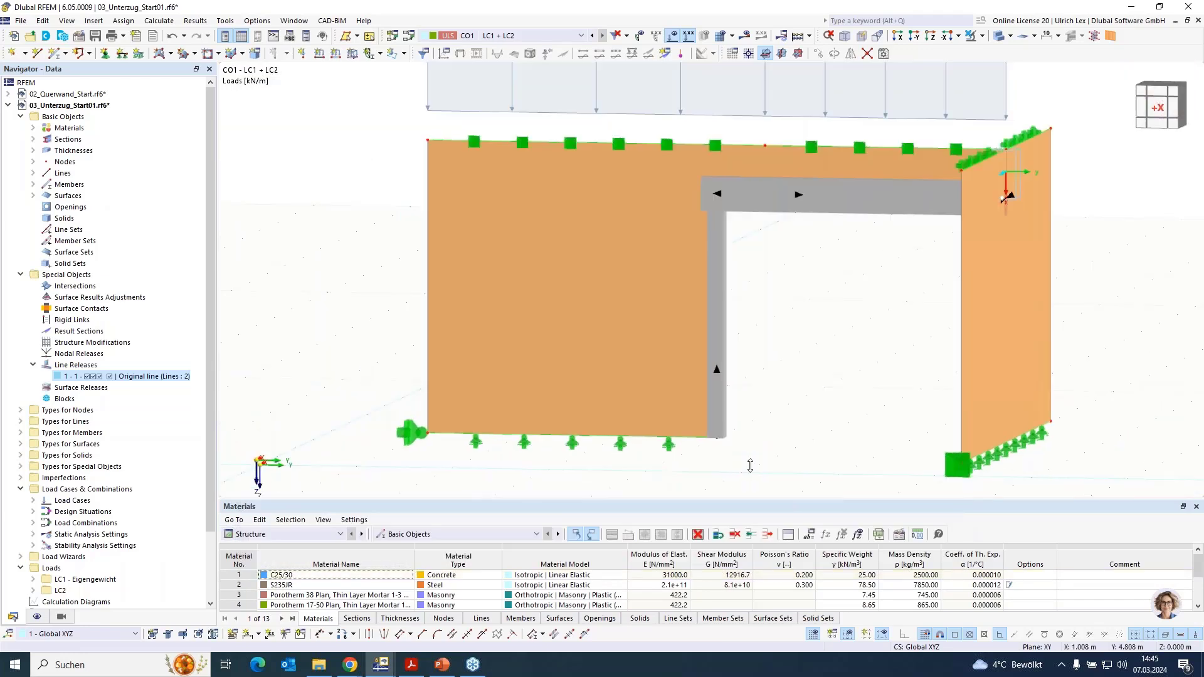
middle_click_drag(849, 451, 919, 456, "ctrl")
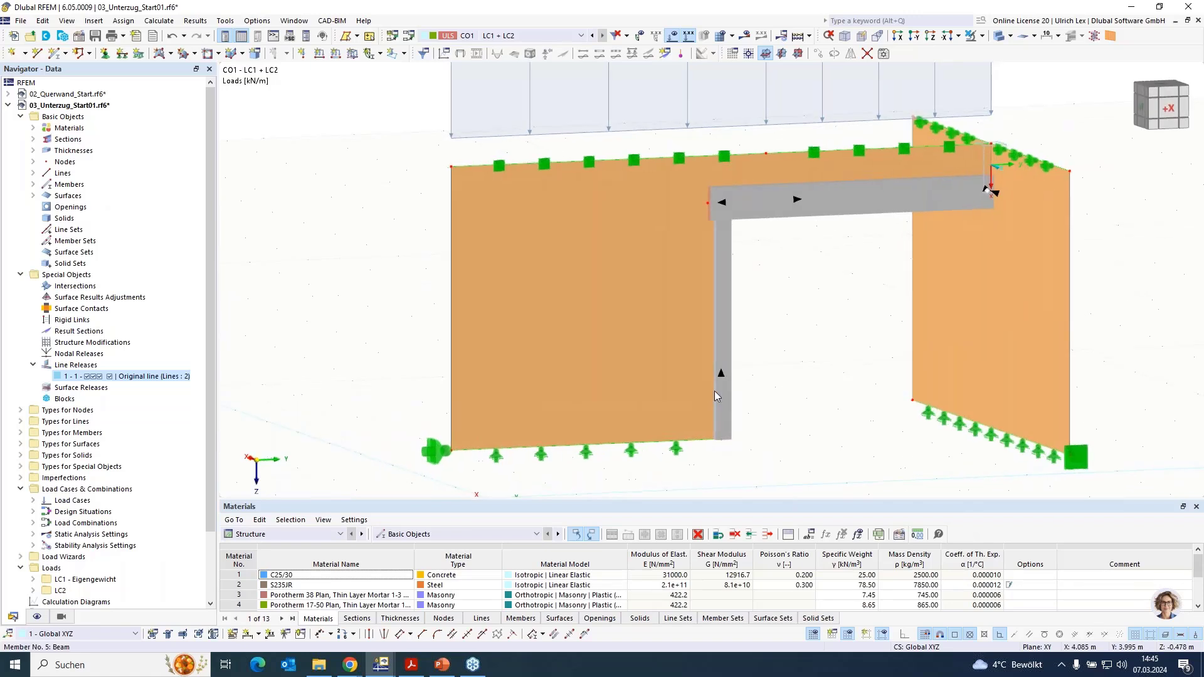
- Activate hinges for the wall surface next to the new column and choose line hinge 4 for it
left_click(694, 392)
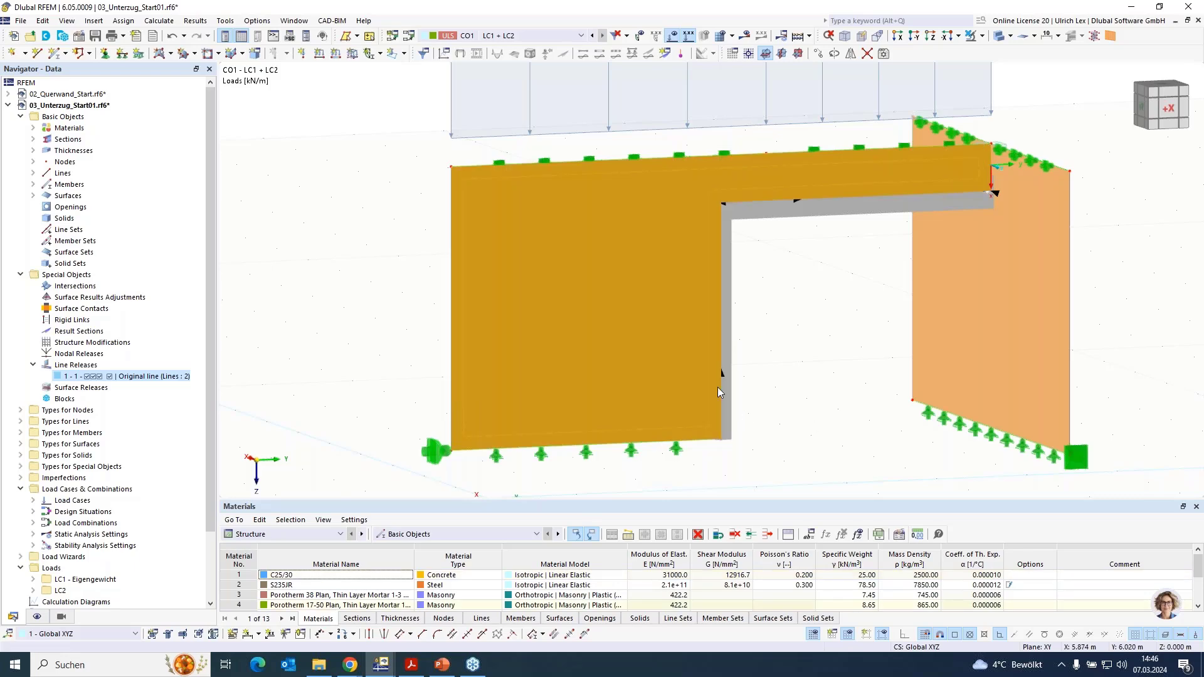
double_click(701, 415)
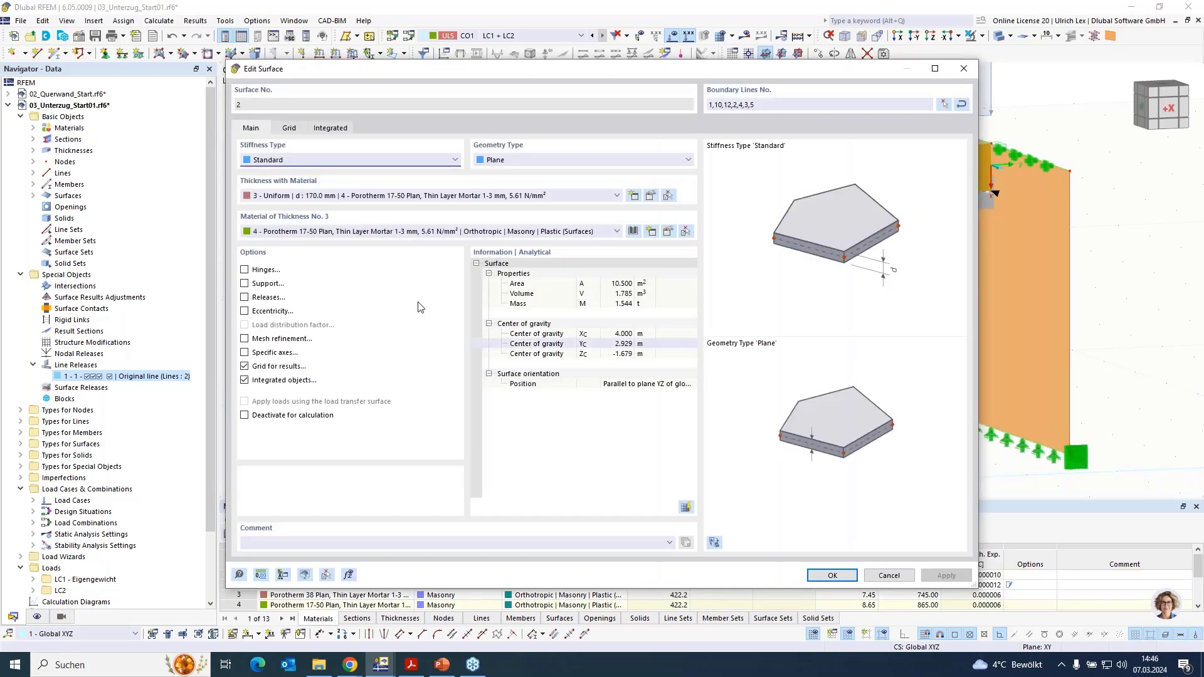
left_click(244, 270)
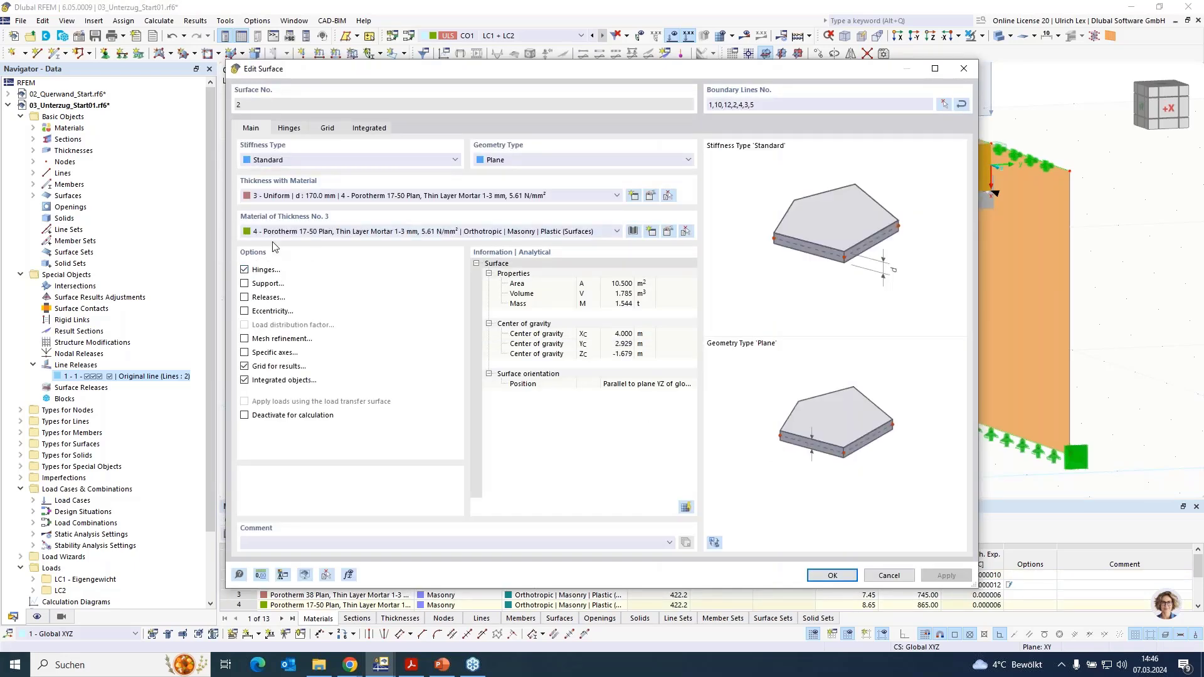
left_click(289, 128)
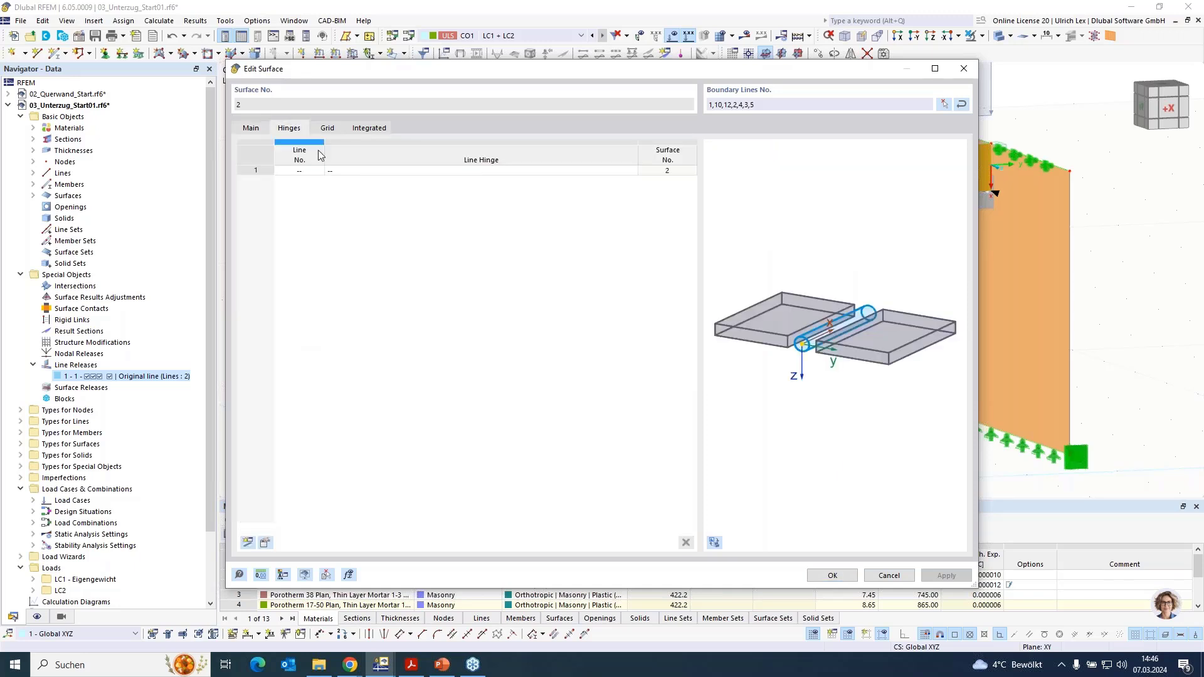
left_click(439, 171)
left_click(496, 171)
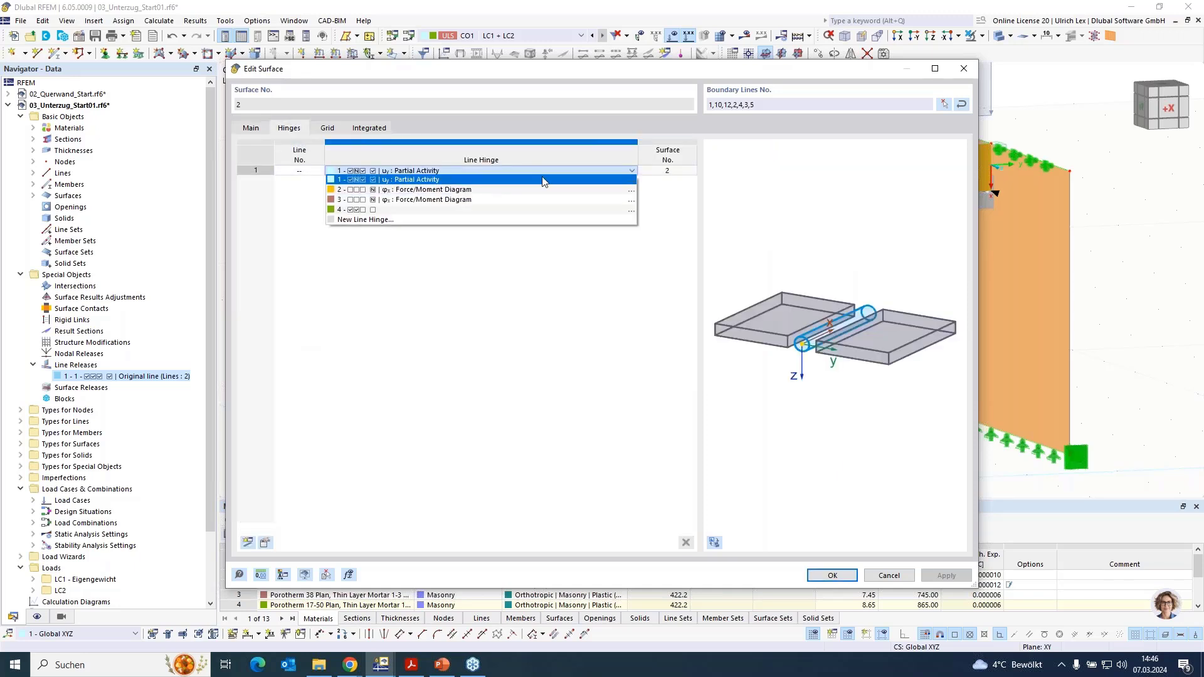
left_click(442, 210)
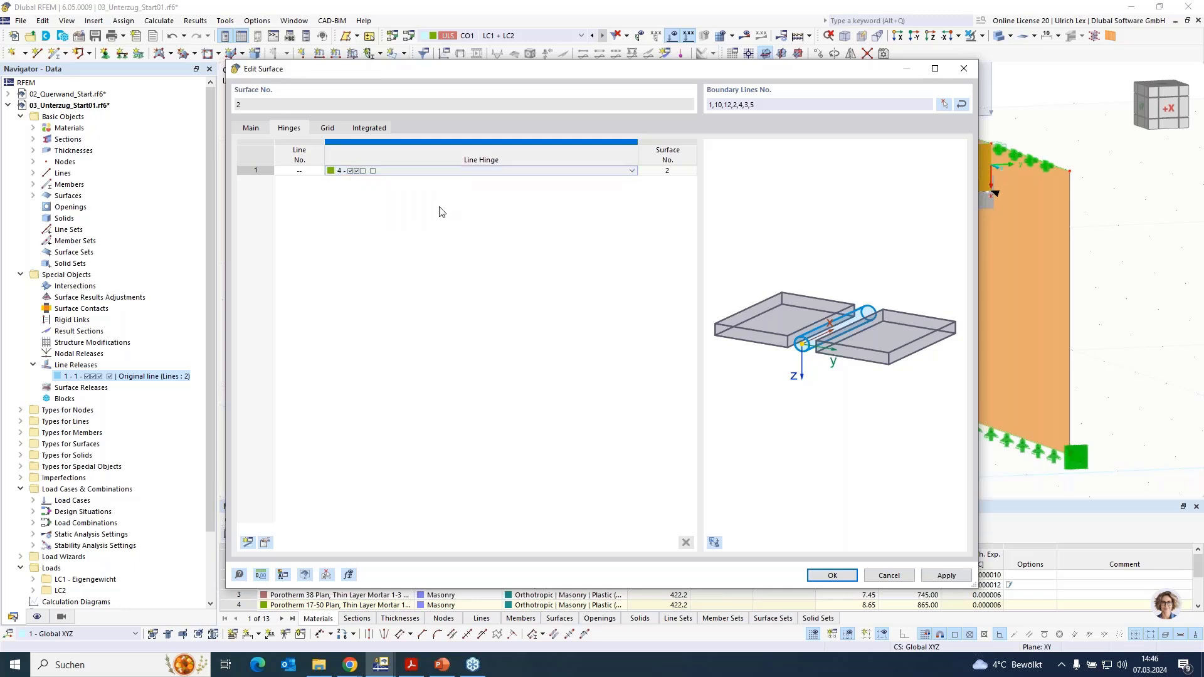
- Open line hinge 4 for editing, review its translational releases and try to accept it without an assigned line
left_click(614, 171)
left_click(631, 171)
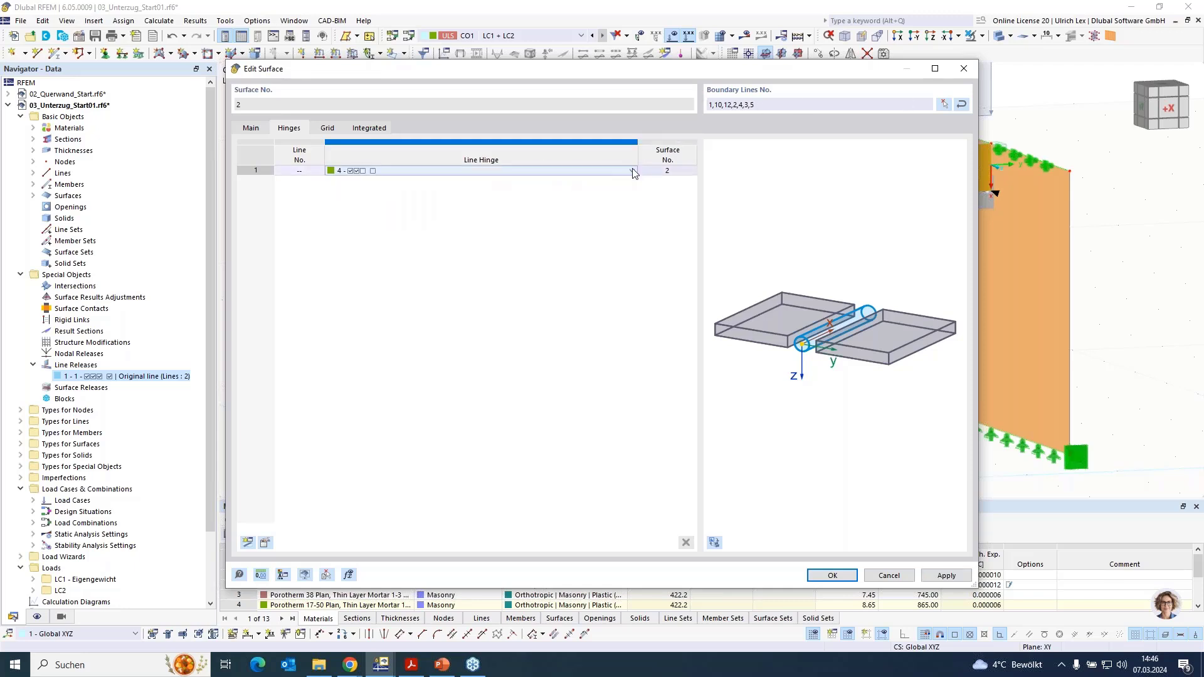
left_click(632, 170)
left_click(633, 208)
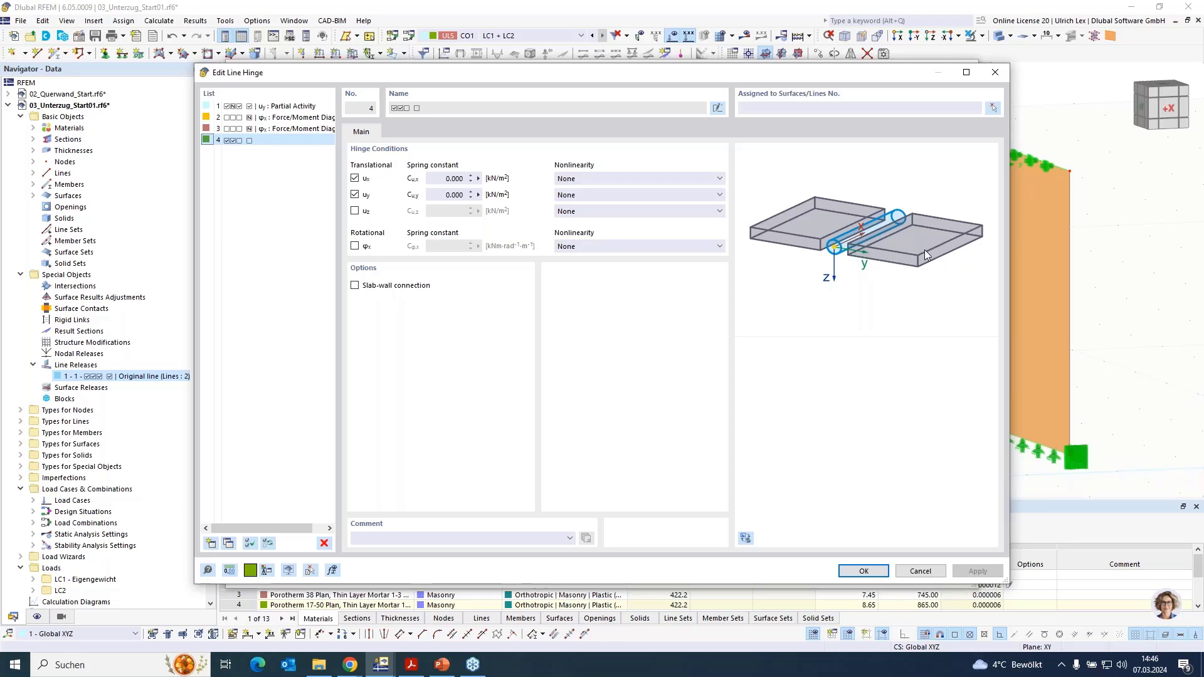
left_click(877, 573)
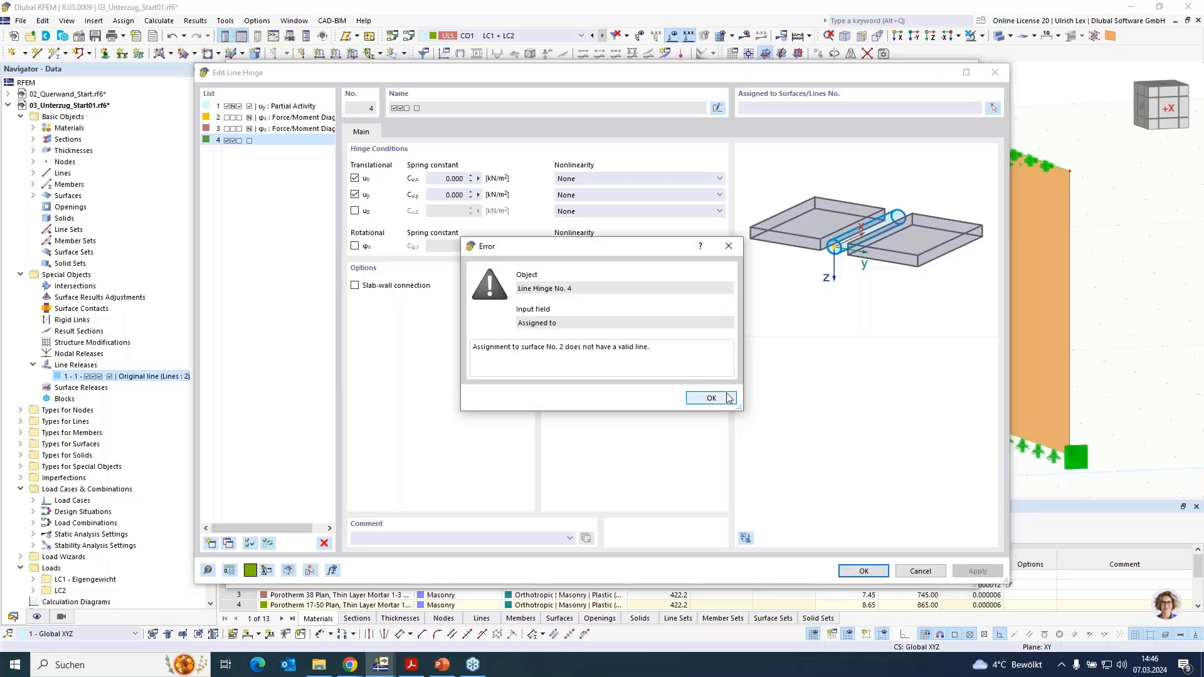
left_click(712, 399)
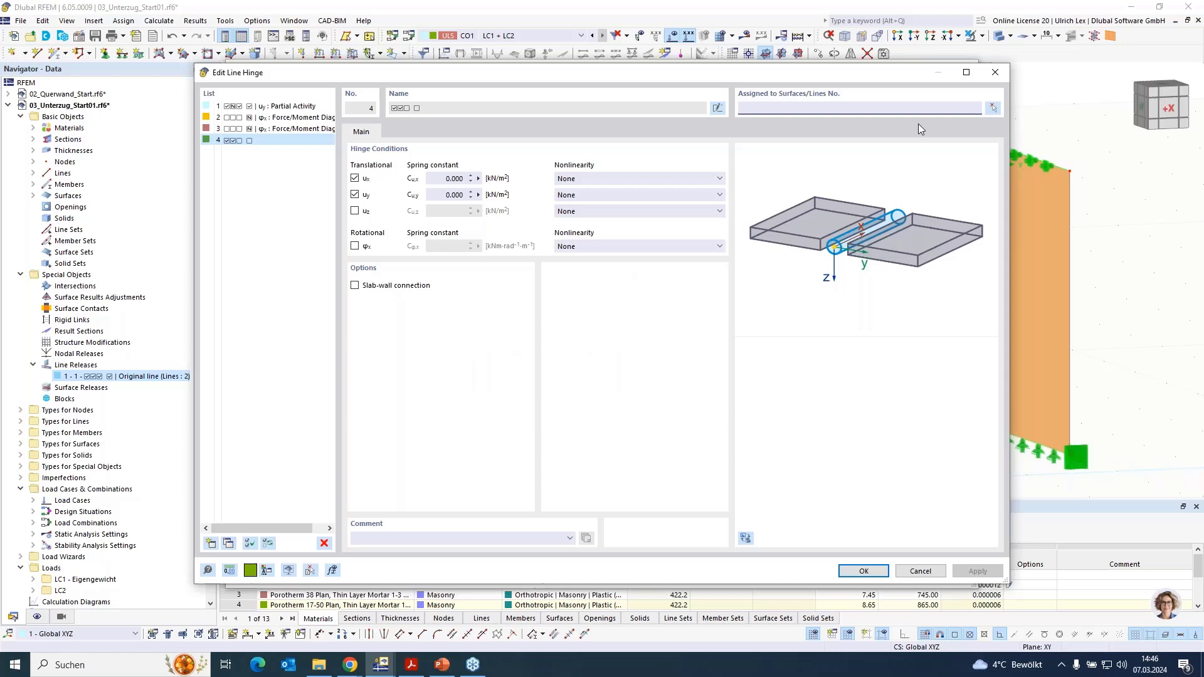
- Assign line hinge 4 to surface 2 along line 3, the wall edge at the column, and accept the surface settings
left_click(993, 107)
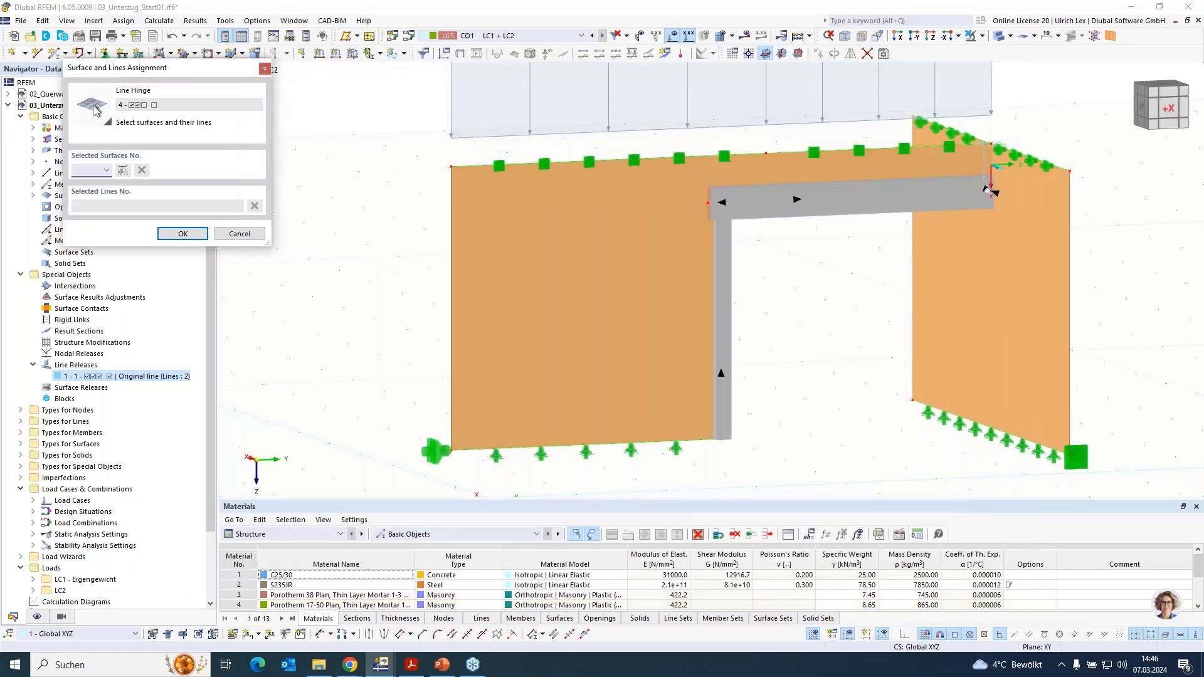
left_click(627, 246)
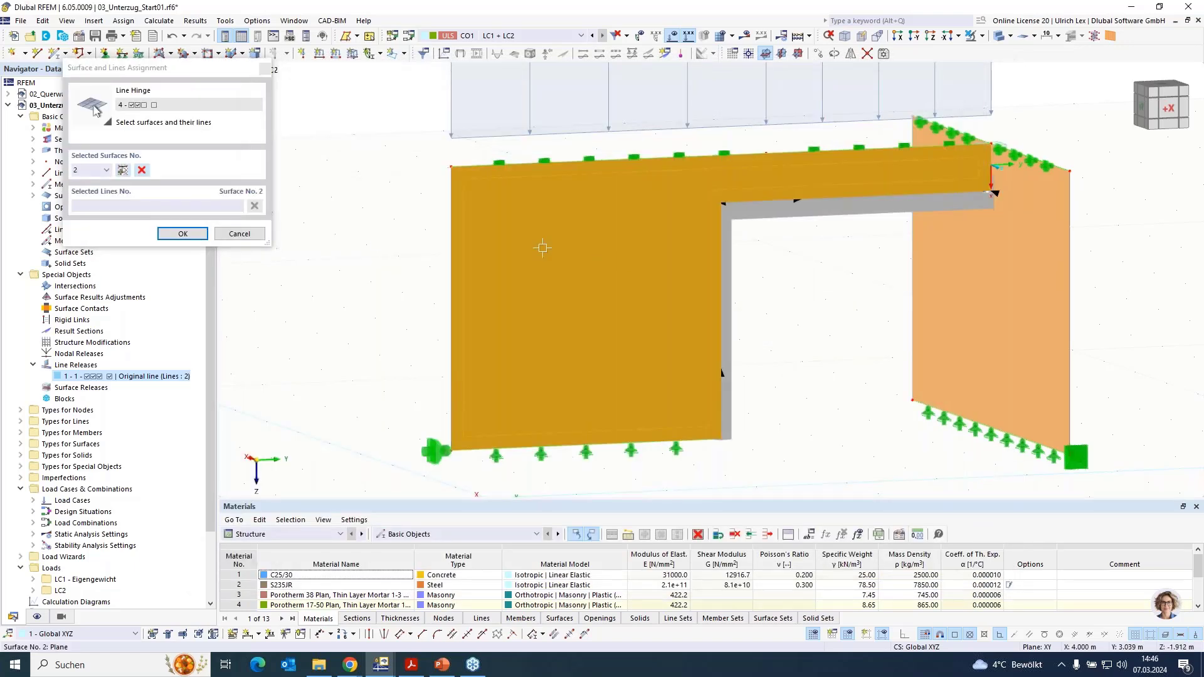
left_click(723, 307)
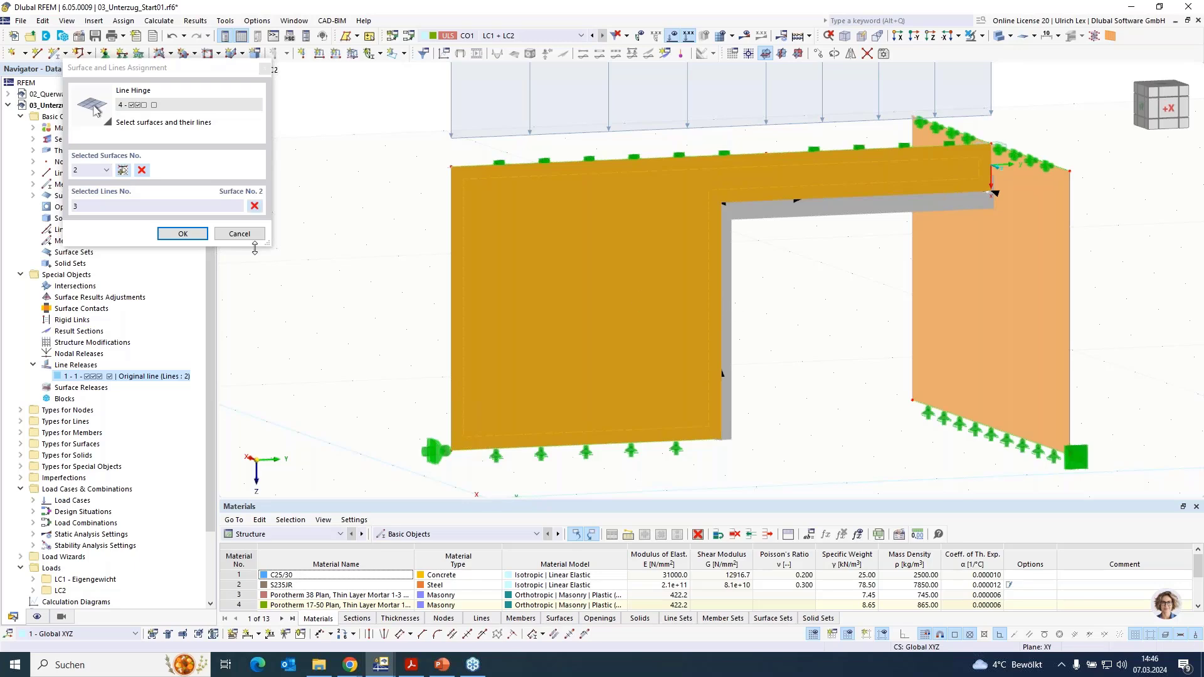
left_click(183, 233)
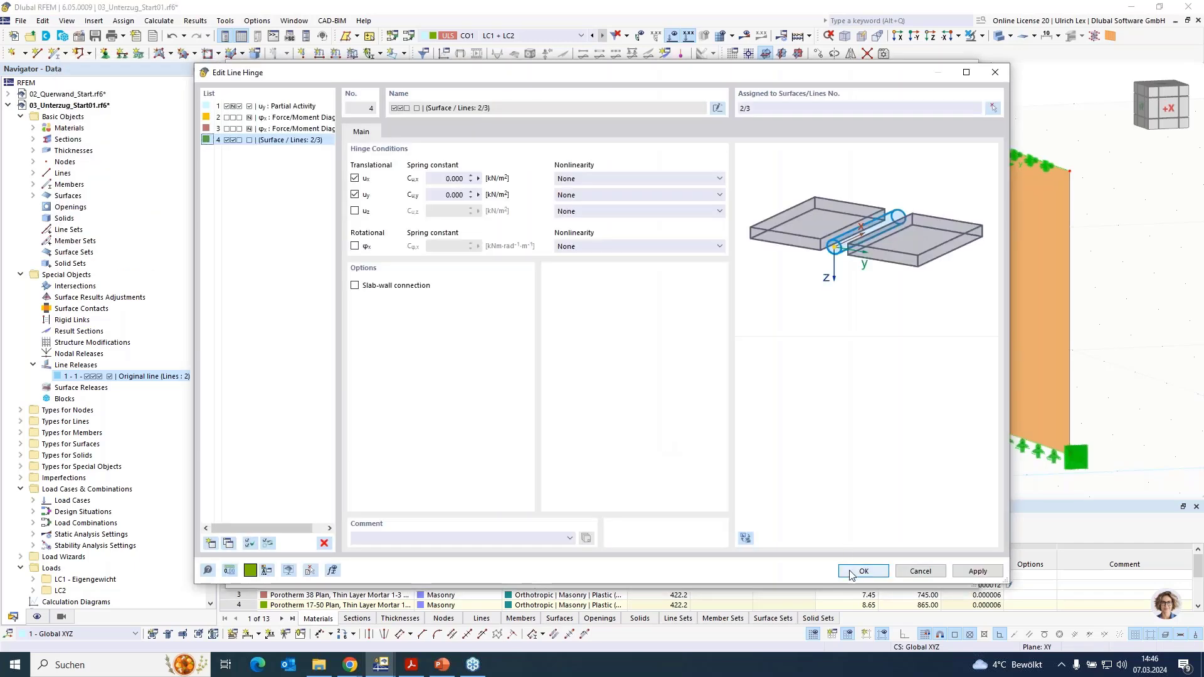
left_click(862, 571)
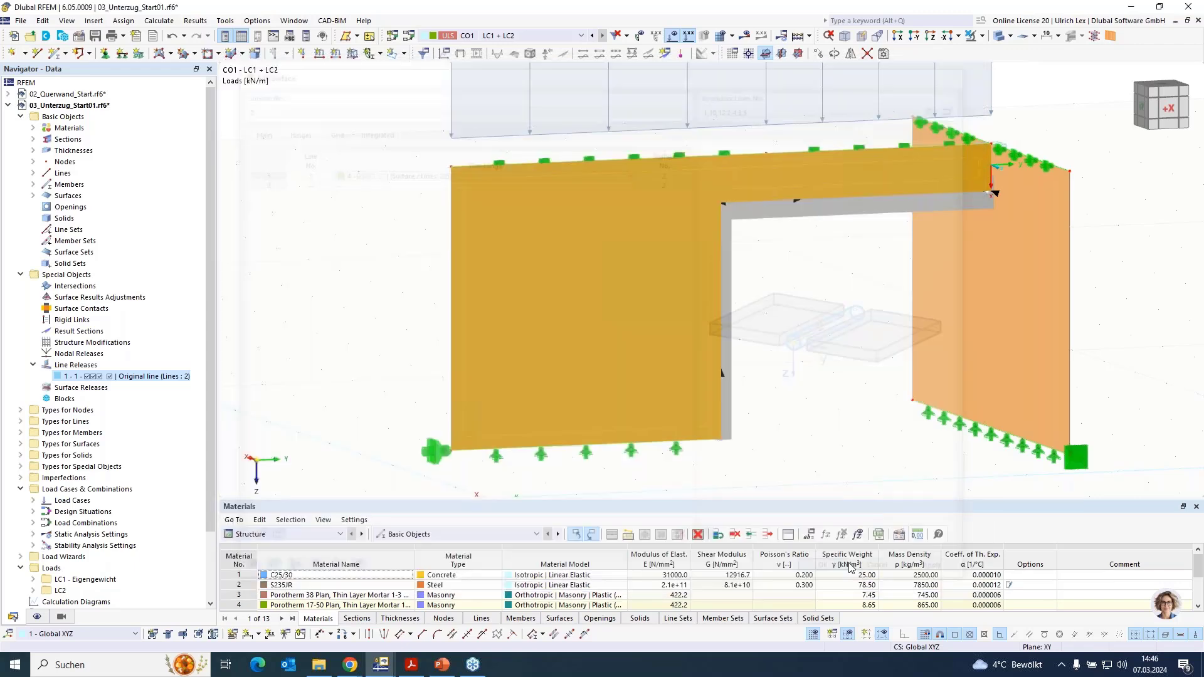
left_click(851, 577)
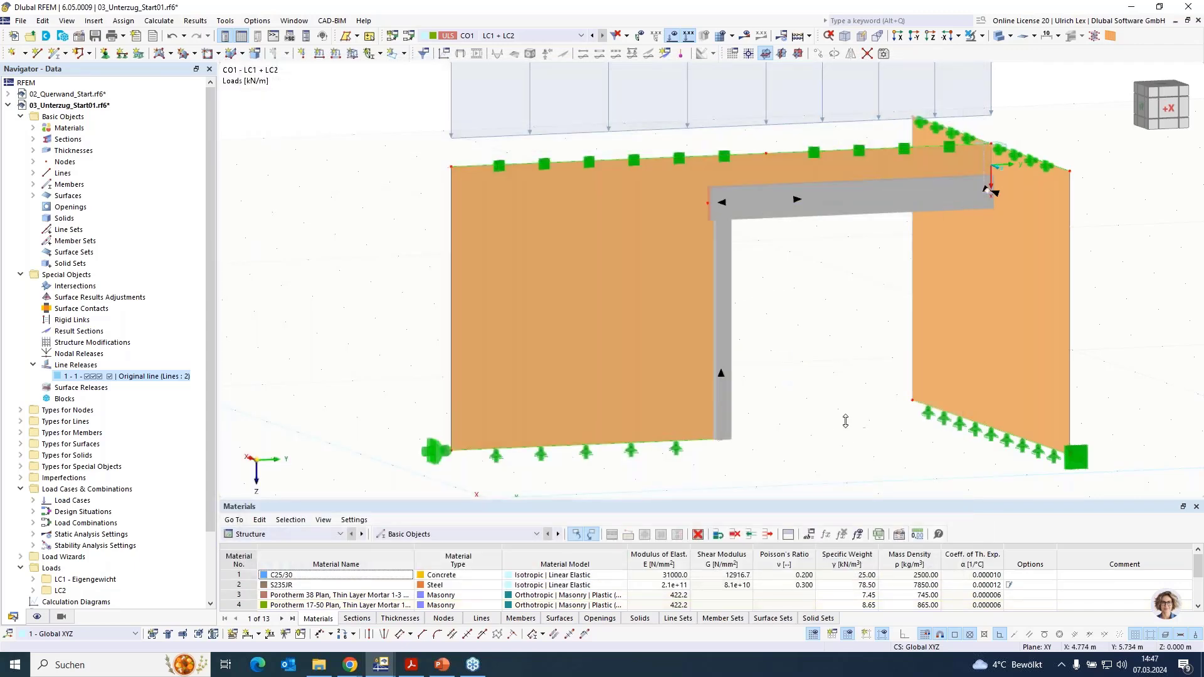
middle_click_drag(820, 413, 771, 413, "ctrl")
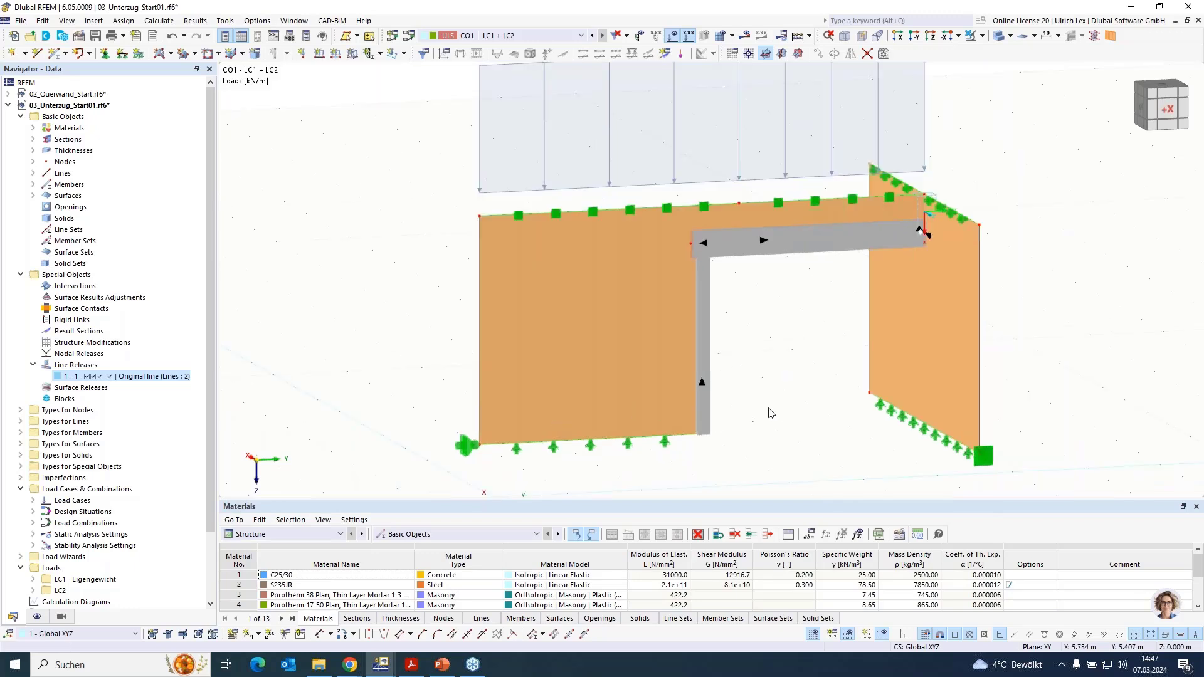
scroll(641, 401, "down", 1)
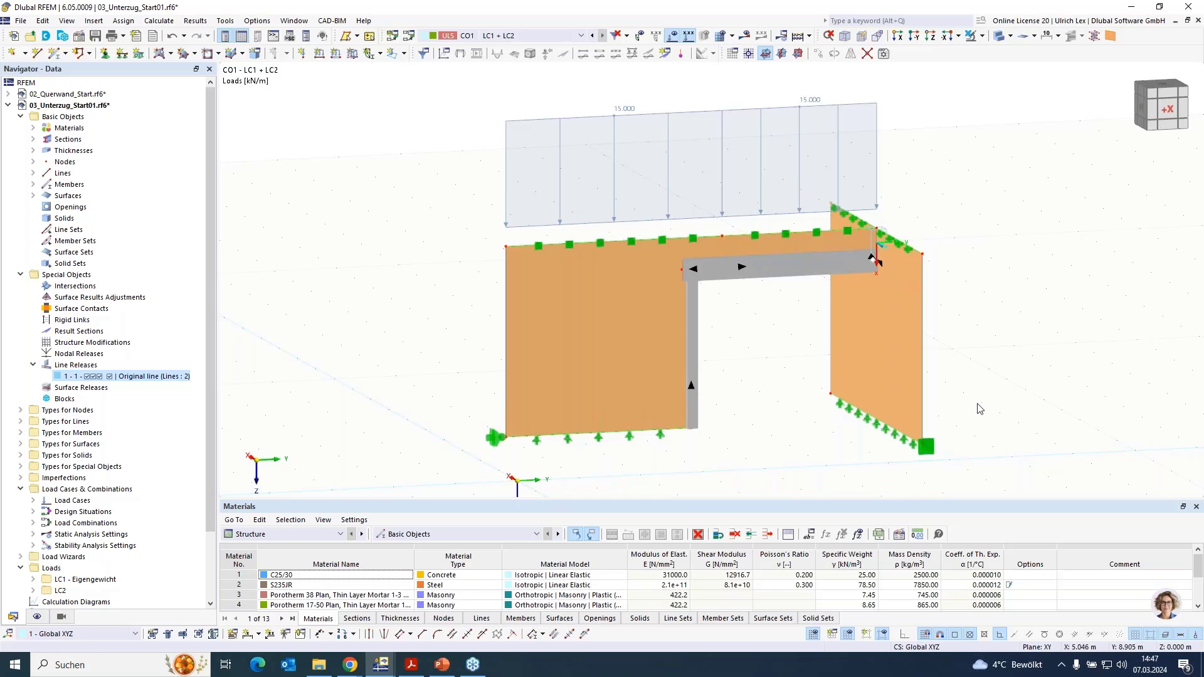
mouse_move(977, 404)
middle_mouse_down("ctrl")
mouse_move(983, 395)
mouse_move(985, 409)
middle_mouse_up("ctrl")
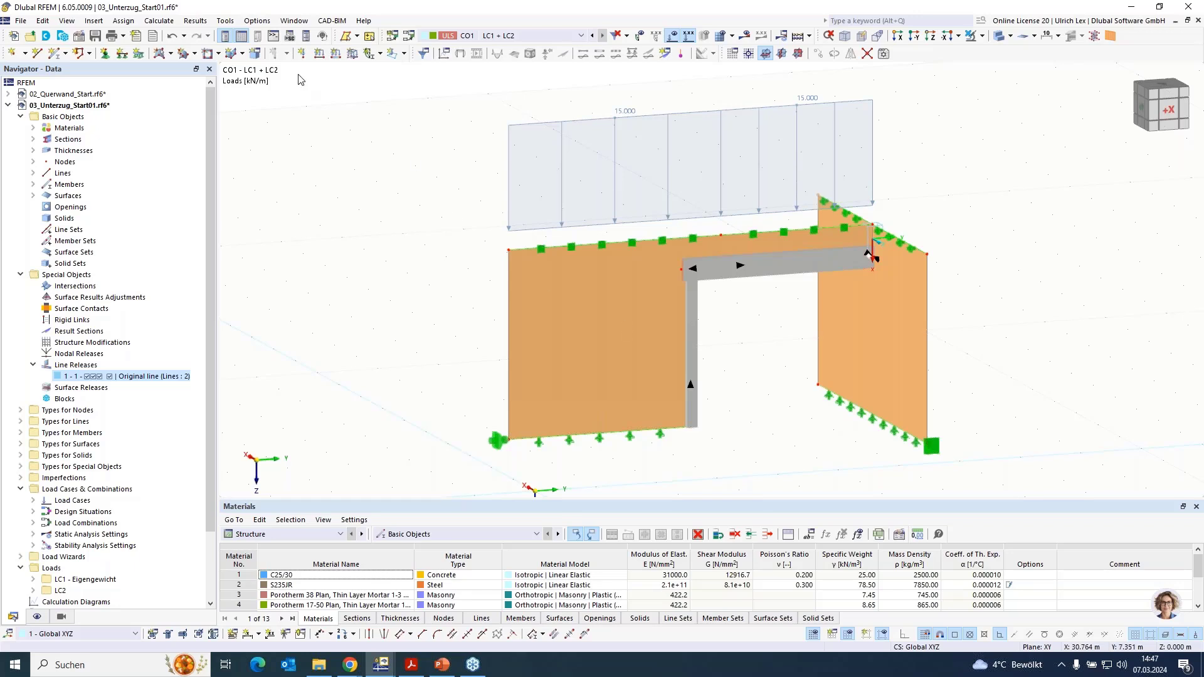
- Switch to the 04_Ueberzug_Start.rf6 model and calculate load case LC2 Eigengewicht to show its results
left_click(307, 19)
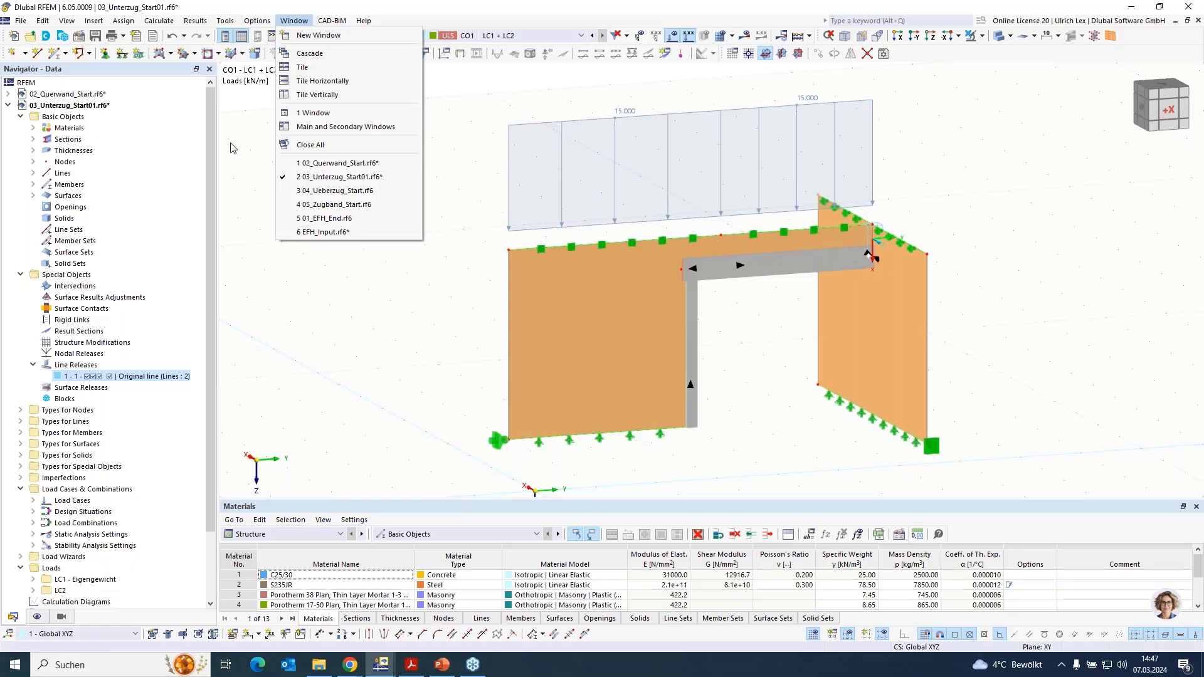
left_click(317, 191)
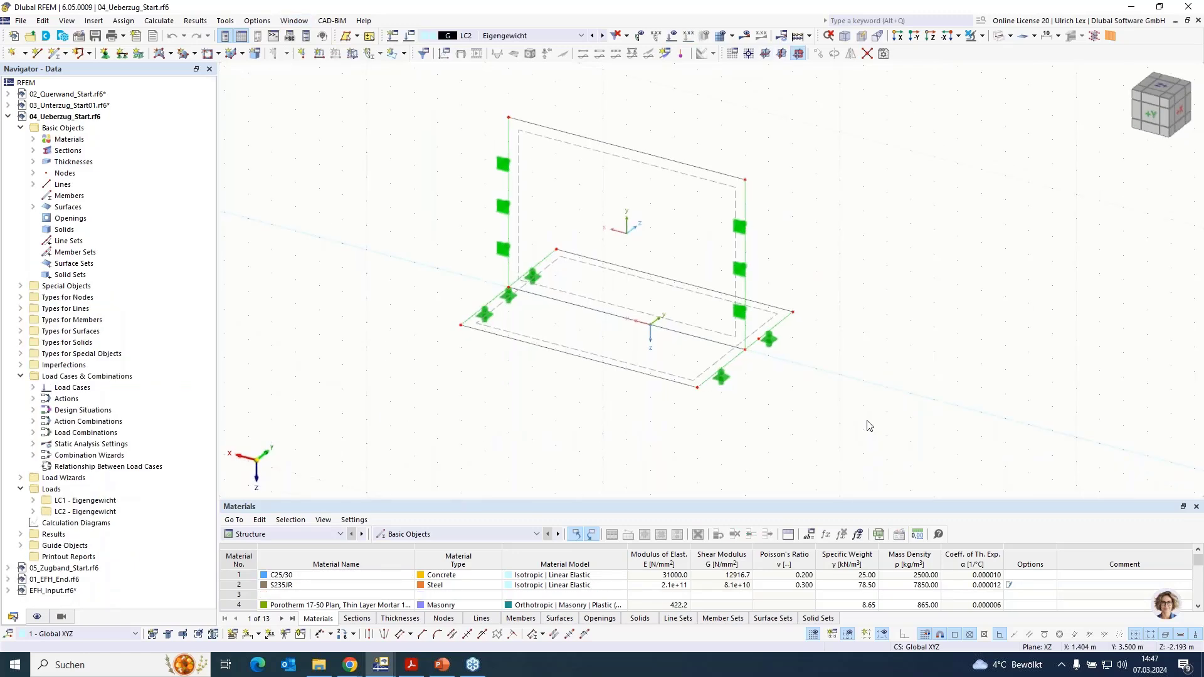
middle_click_drag(868, 425, 837, 386, "ctrl")
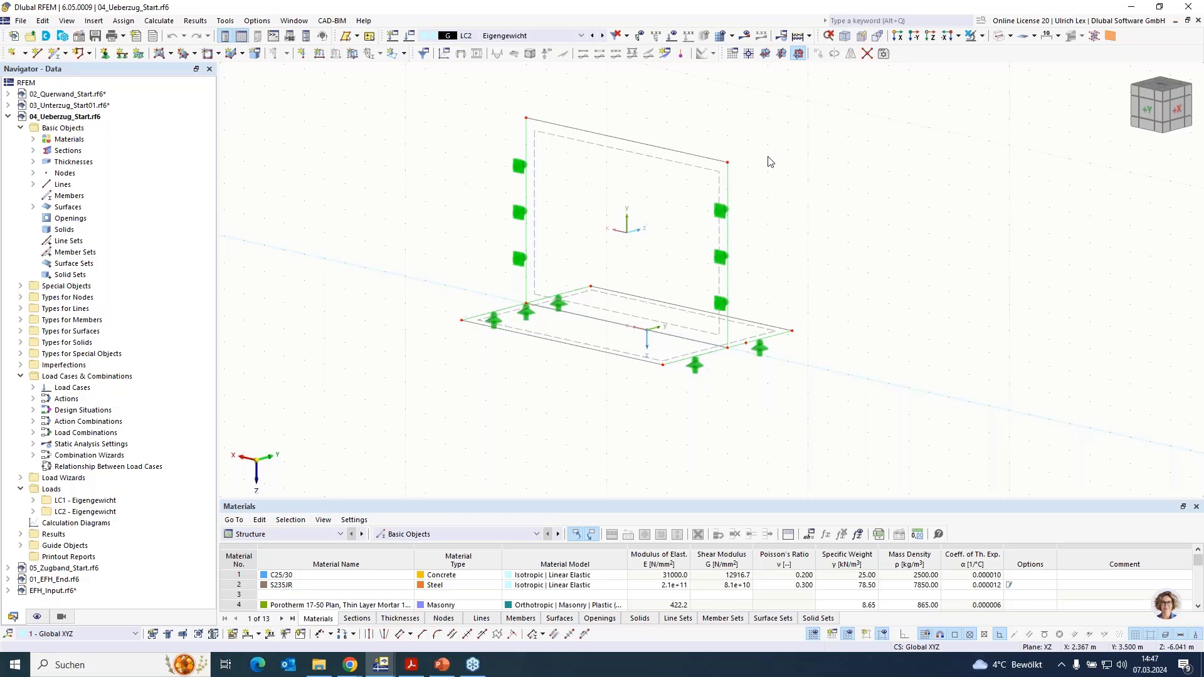
left_click(743, 36)
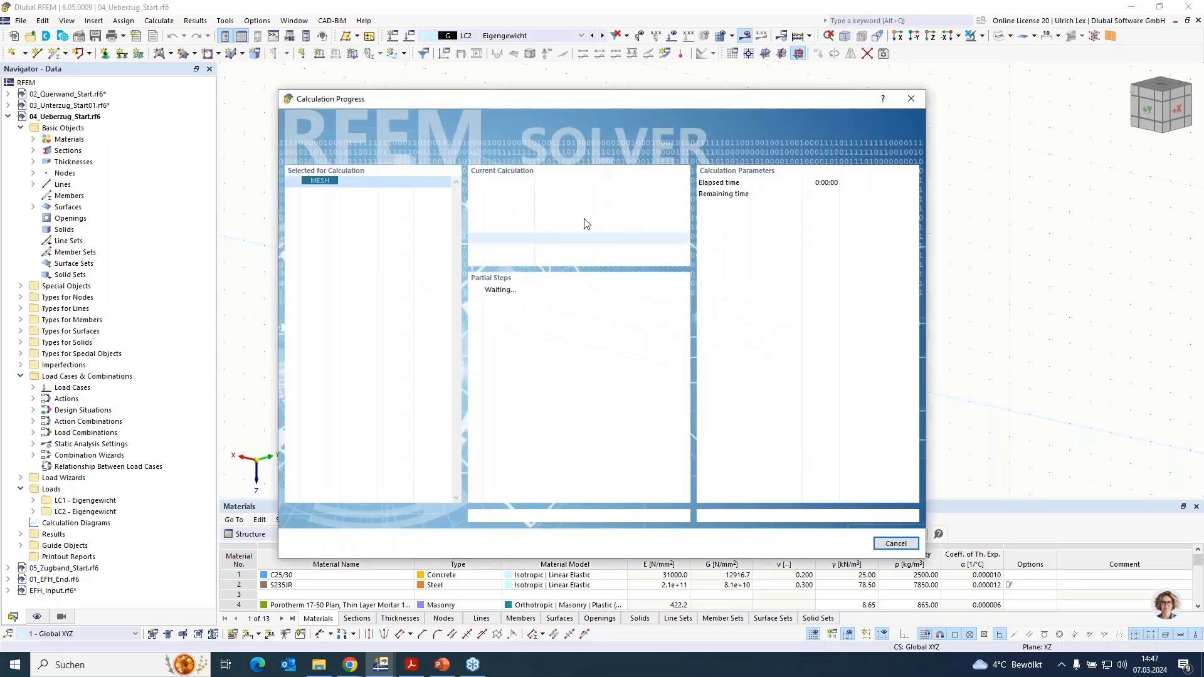
left_click_drag(725, 100, 790, 117)
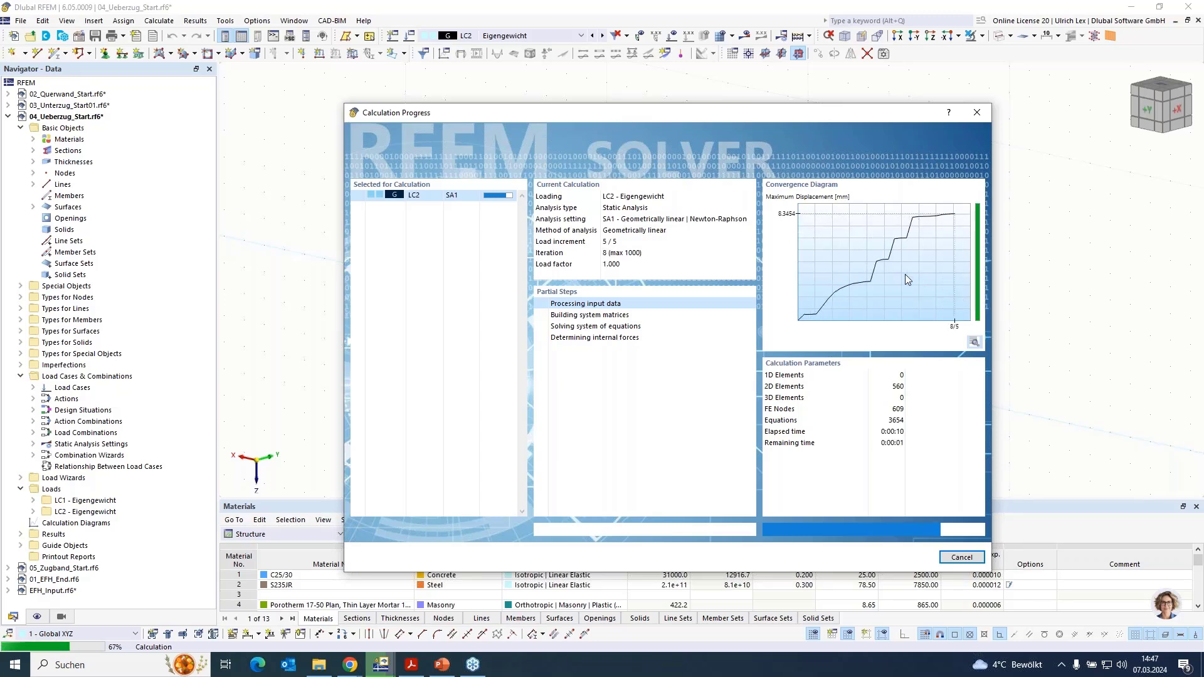
- Display the principal stress directions α of the surfaces for load case LC2 instead of the global deformations
left_click_drag(806, 116, 772, 331)
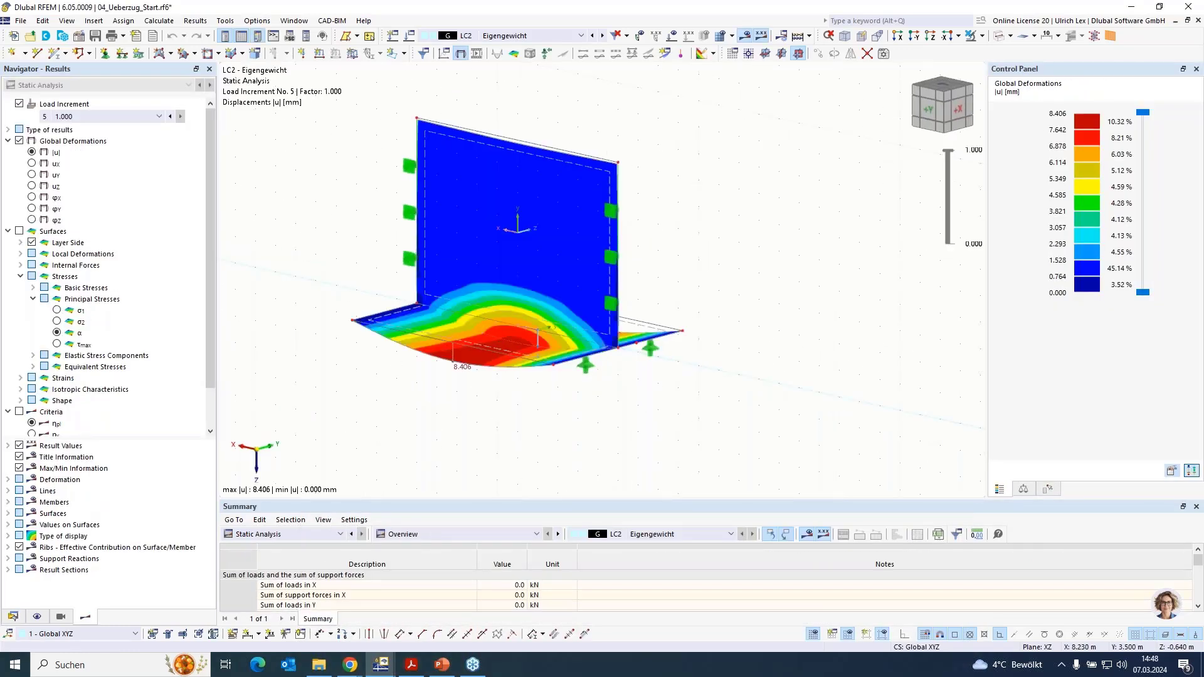
middle_click_drag(524, 442, 477, 432, "ctrl")
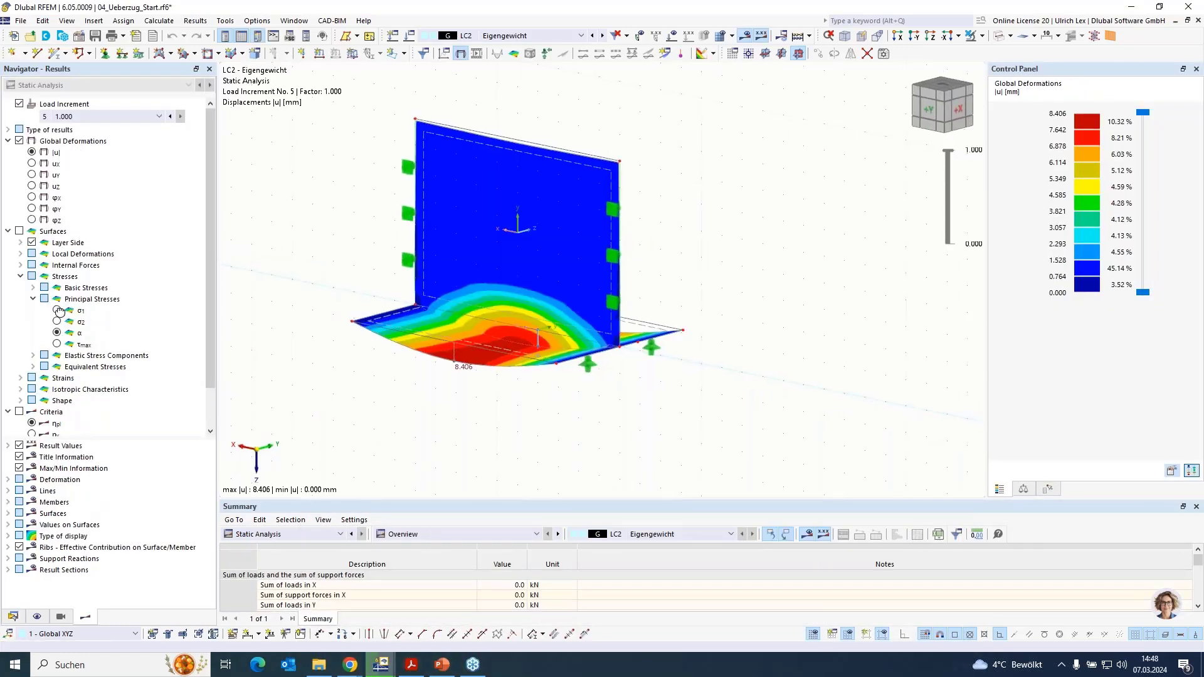
left_click(19, 231)
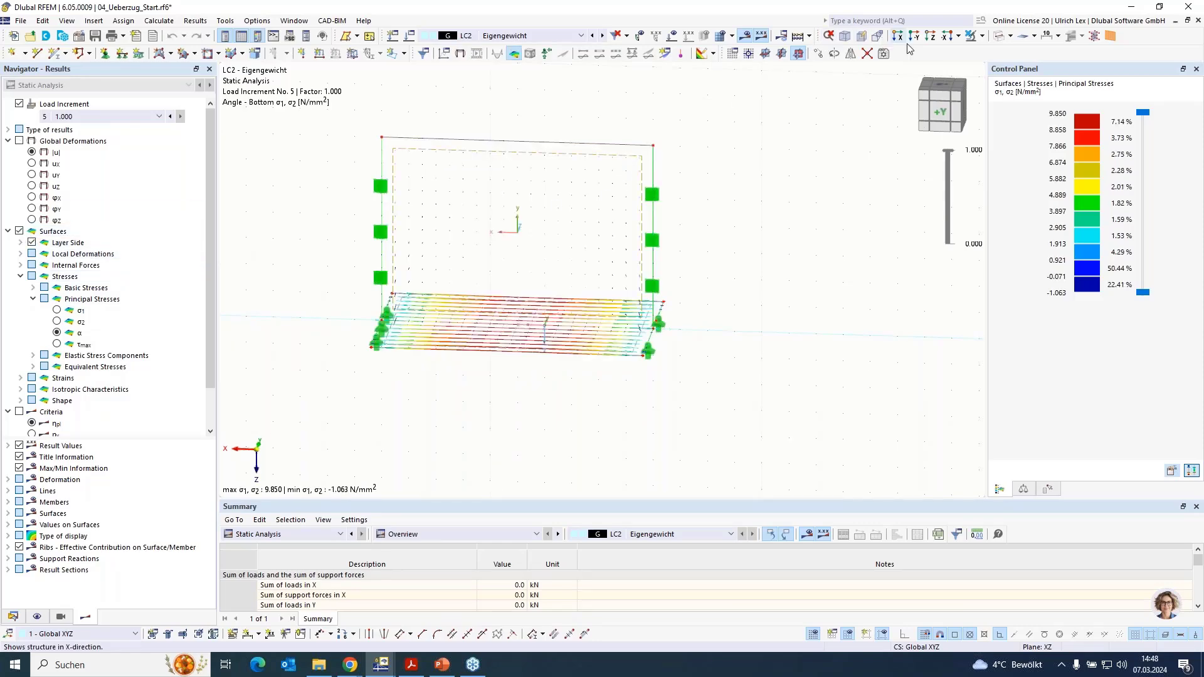
- Limit the visible objects to the upright wall surface and examine its principal stress directions
left_click(981, 36)
left_click(990, 56)
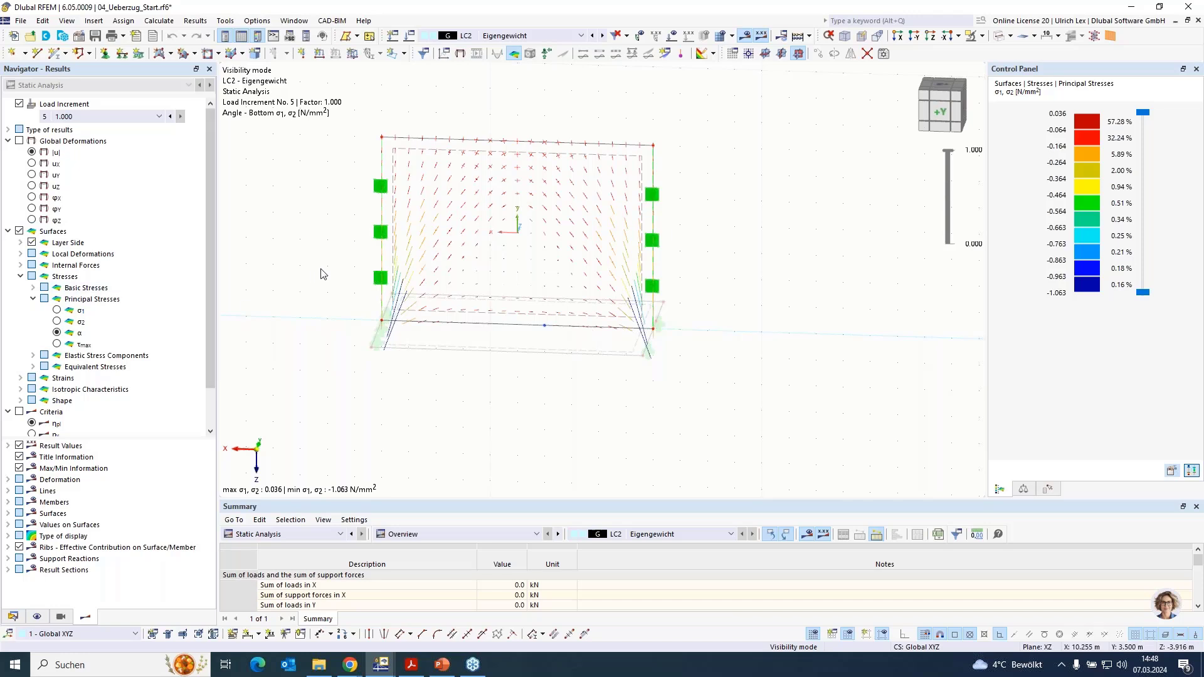
scroll(291, 187, "up", 1)
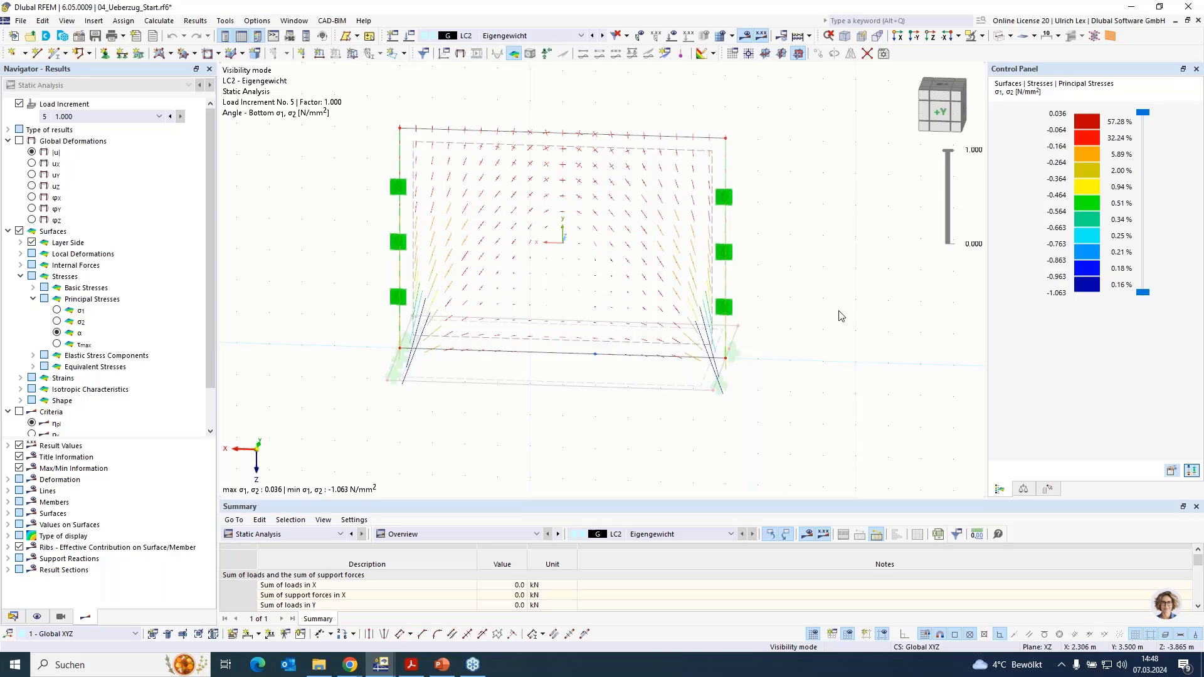
middle_click_drag(849, 321, 822, 320, "ctrl")
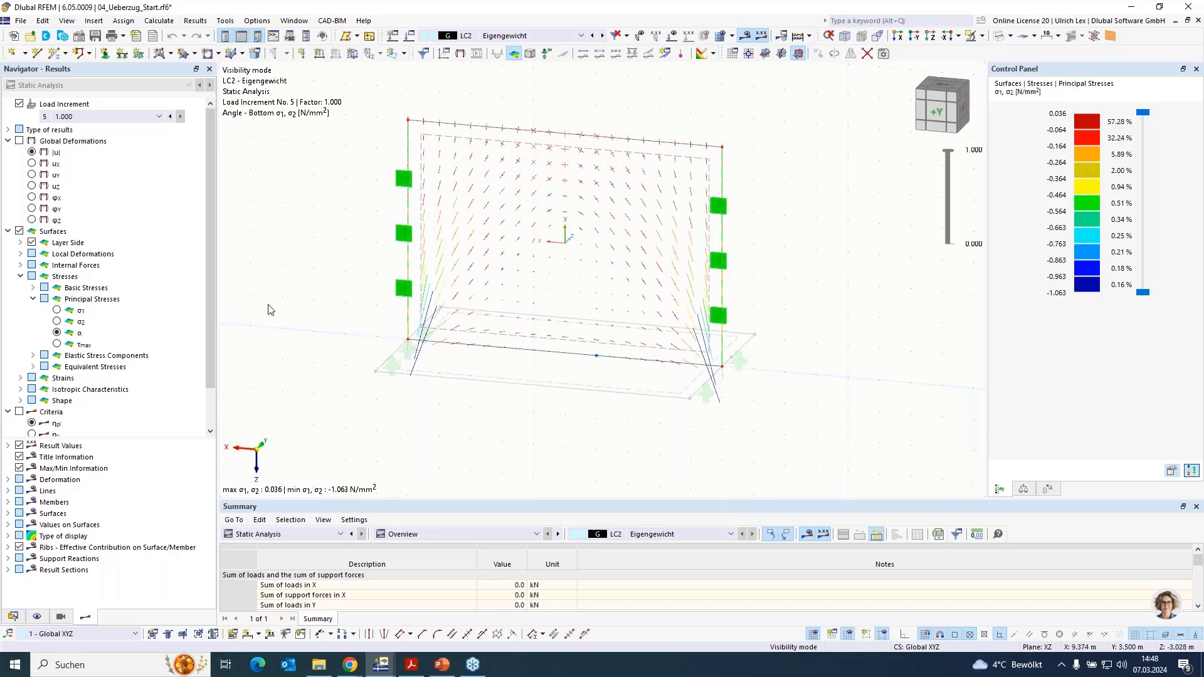
- Show the wall's global deformations, then cut a rectangular opening at its lower edge near one end, accepting deletion of the results
left_click(18, 142)
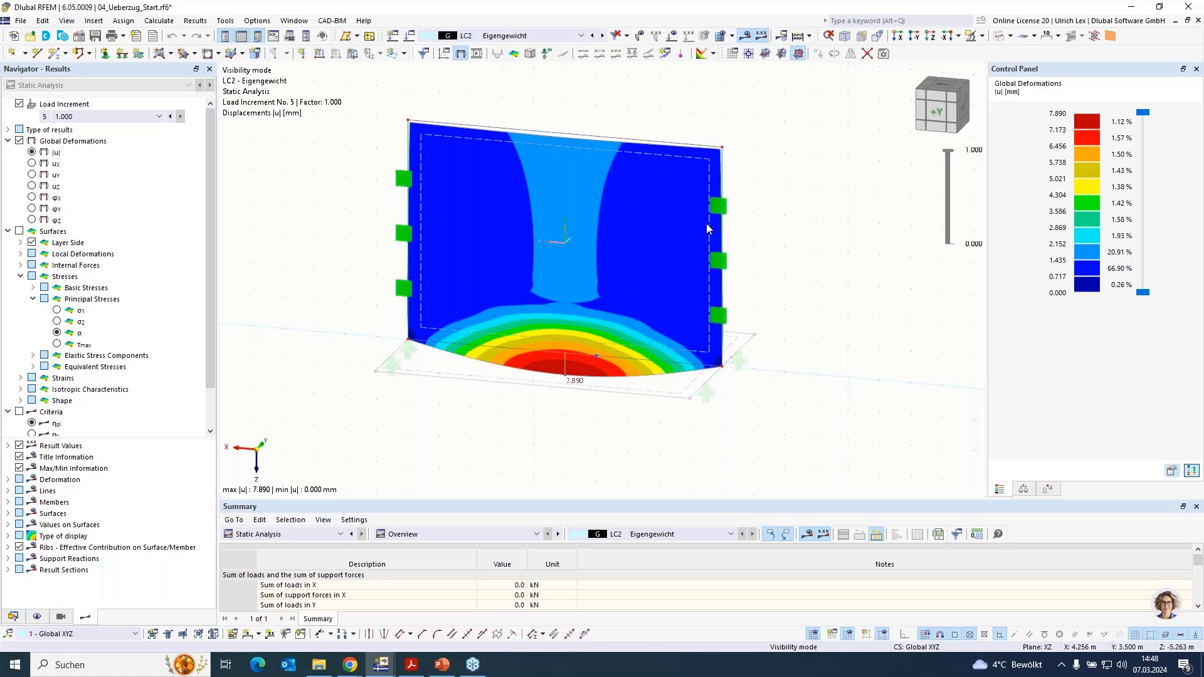
left_click(208, 54)
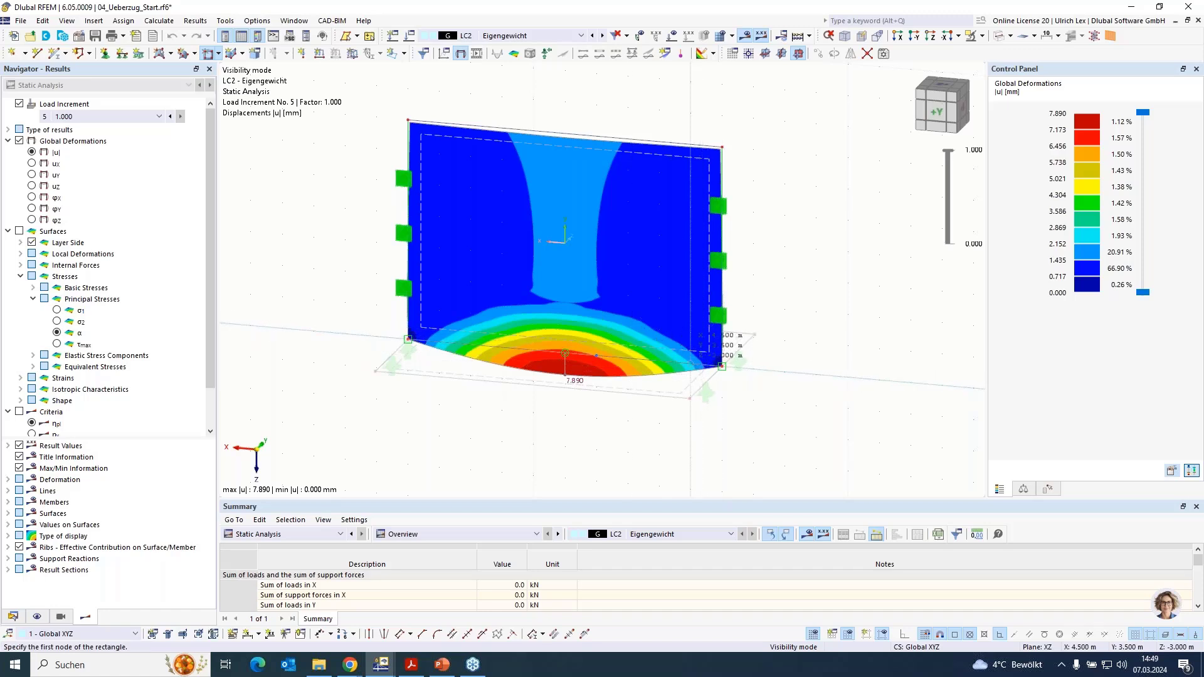
left_click(624, 307)
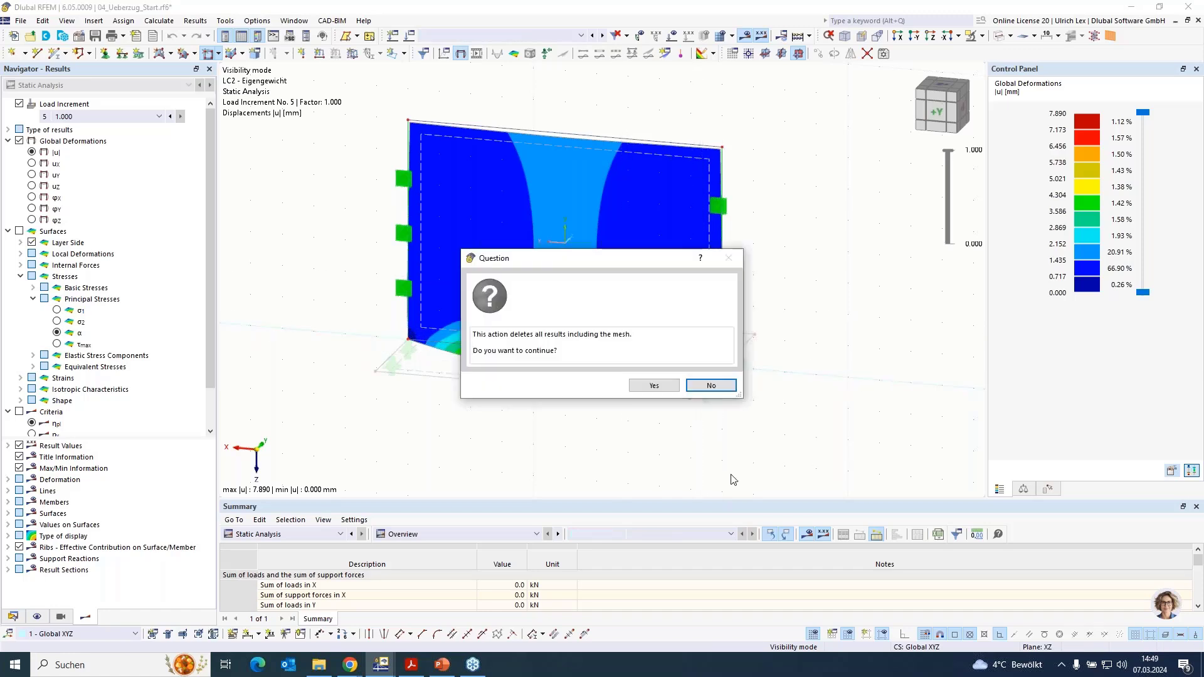
left_click(653, 385)
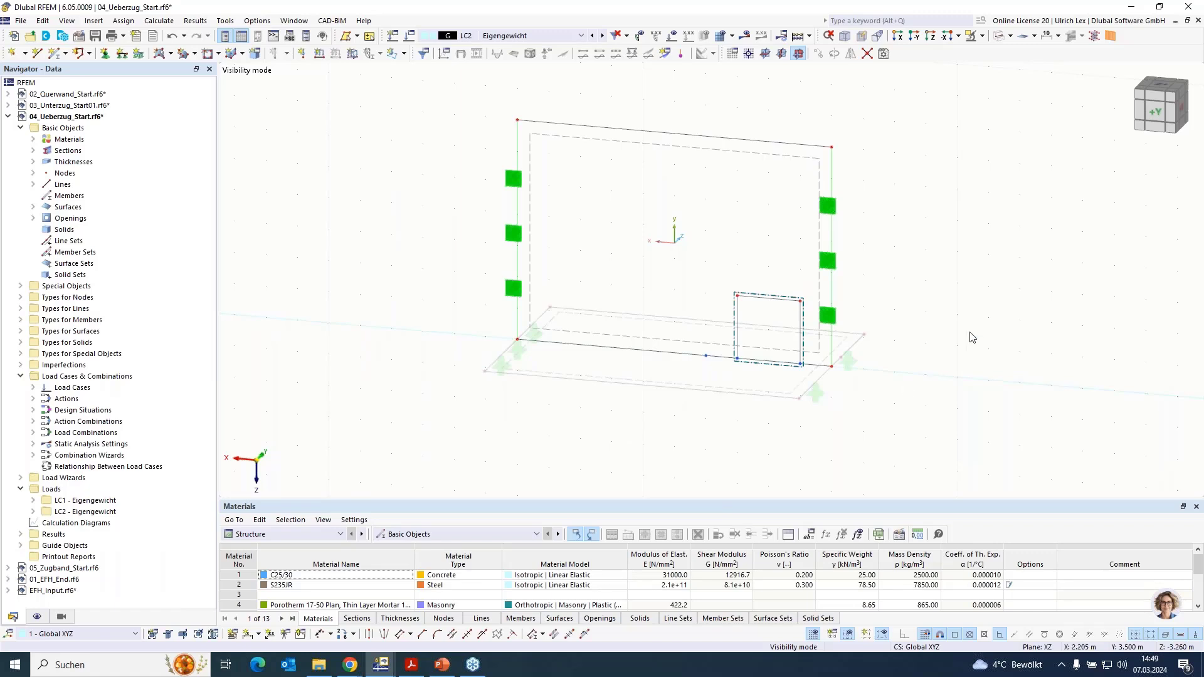
scroll(978, 307, "up", 1)
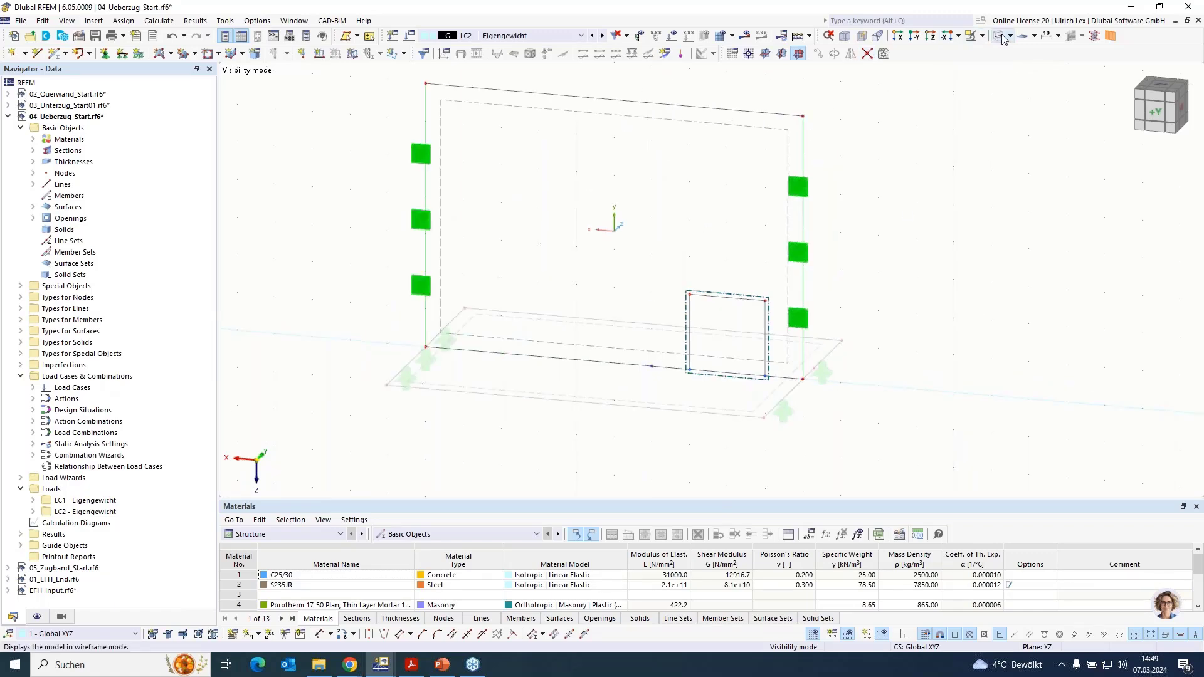
- Recalculate load case LC2 for the wall with the new opening
left_click(744, 36)
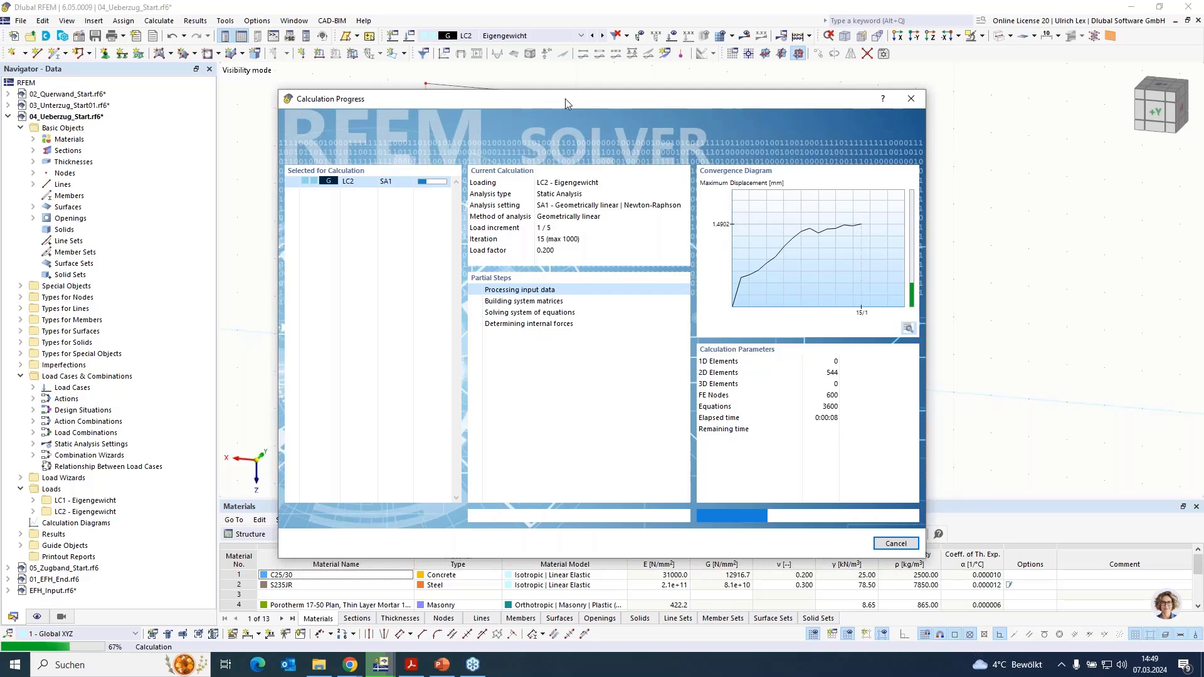
left_click_drag(604, 107, 765, 212)
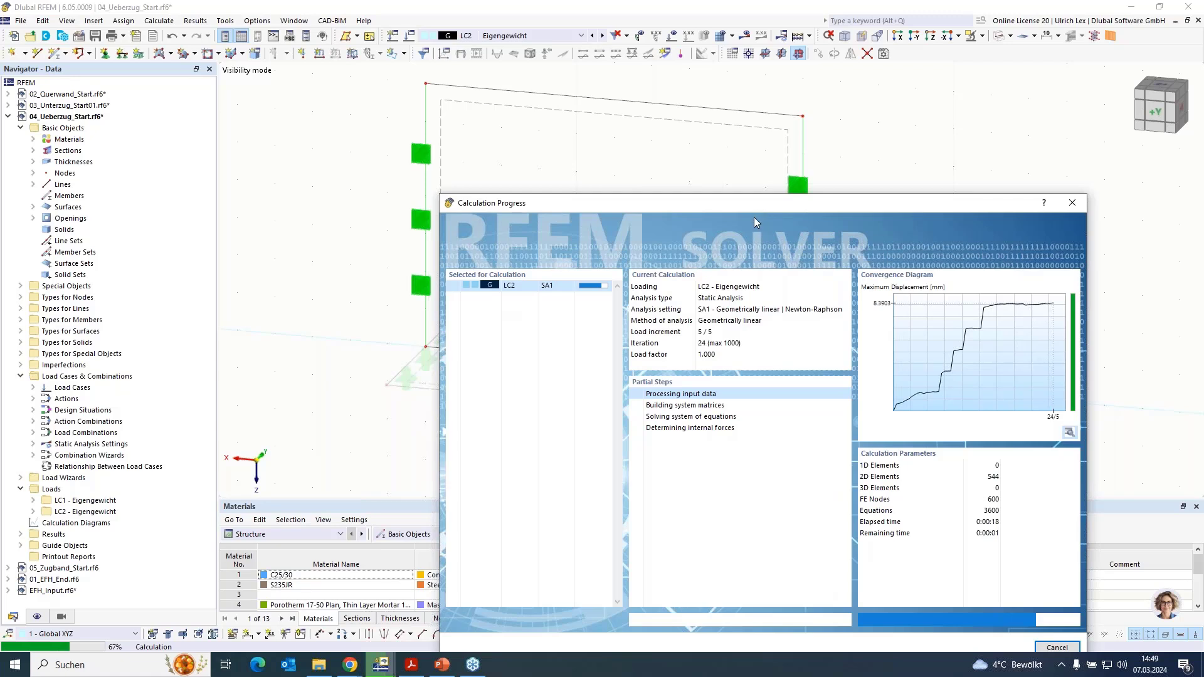
left_click_drag(799, 202, 822, 166)
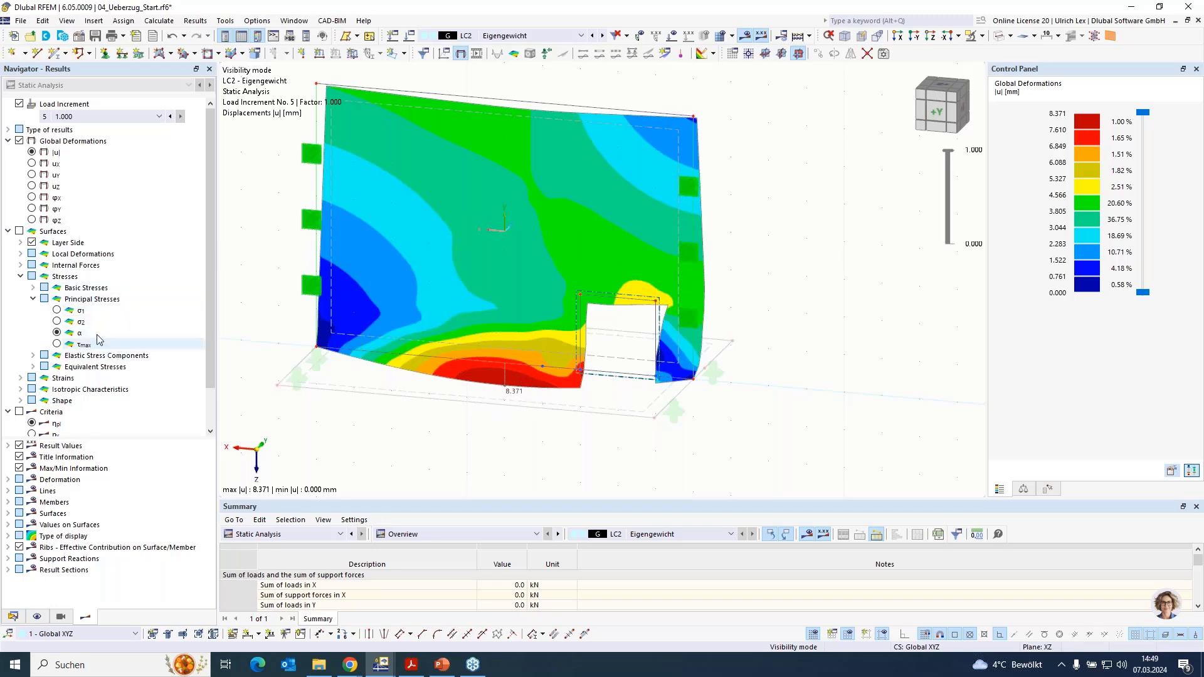
- Display the surface principal stress directions and examine how they run around the wall opening
left_click(19, 231)
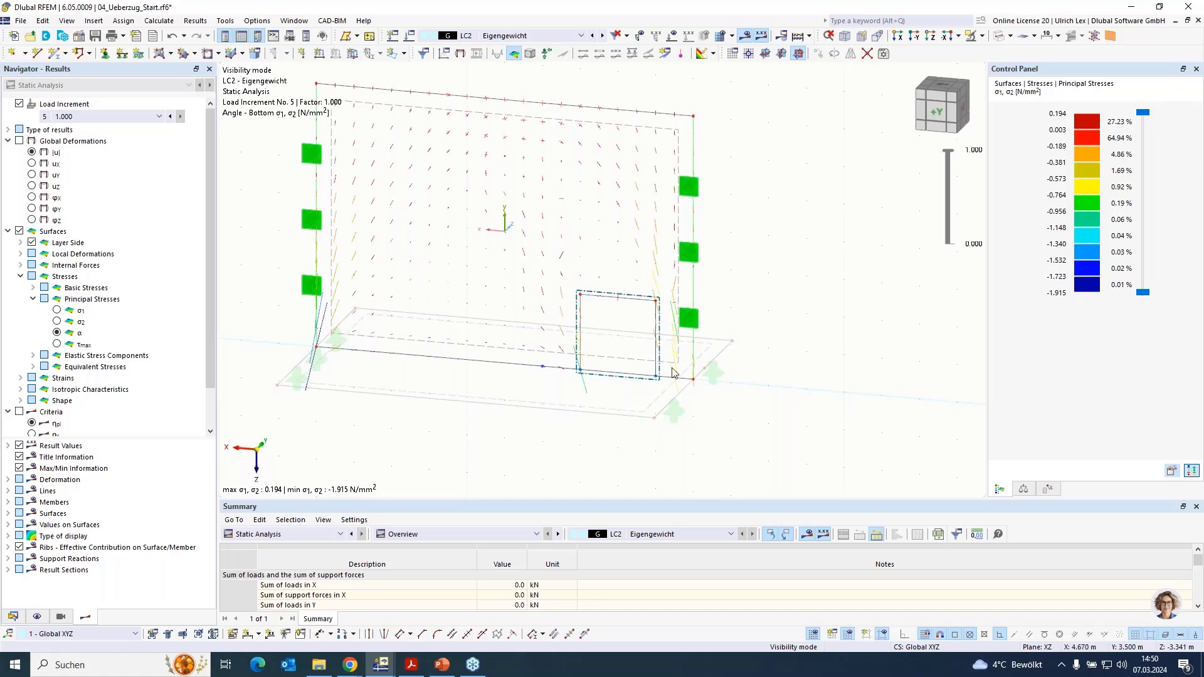
middle_click_drag(807, 420, 832, 422, "ctrl")
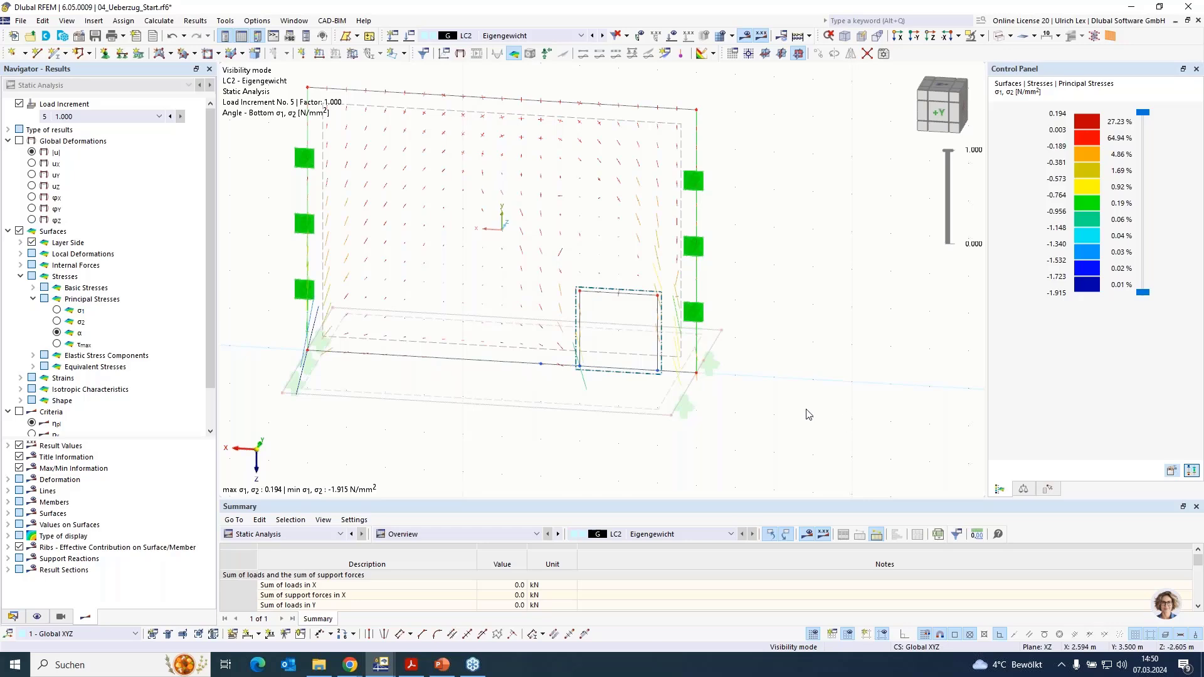
scroll(874, 444, "down", 1)
scroll(319, 311, "up", 1)
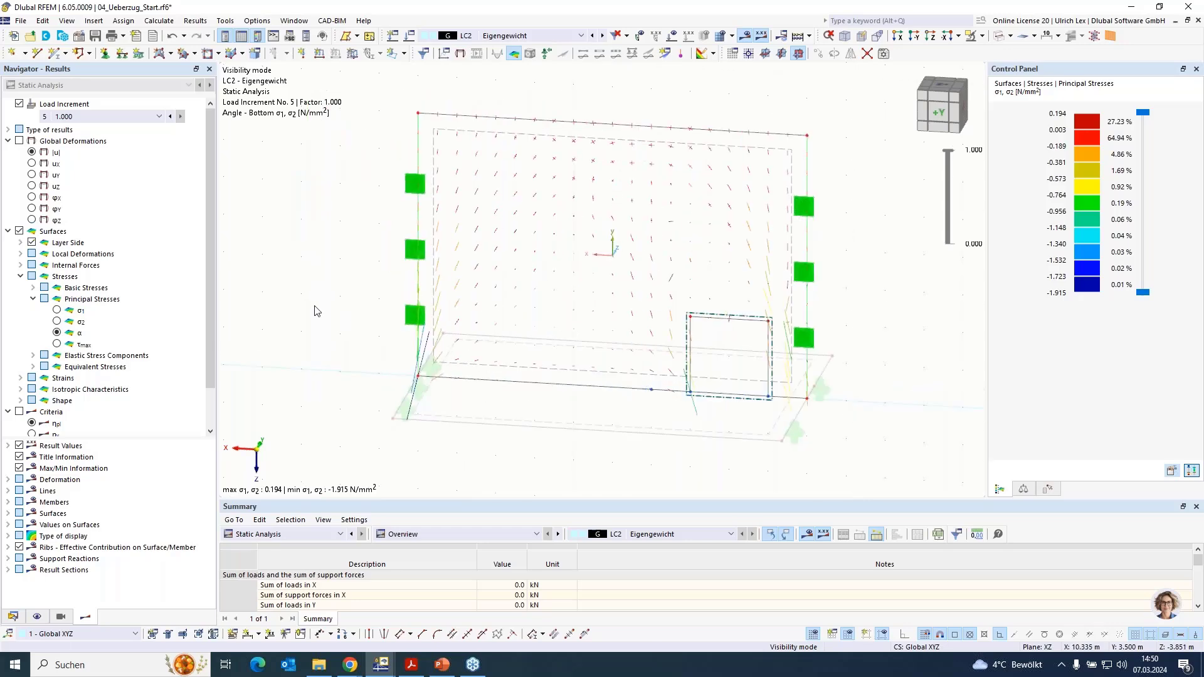
- Switch to the 05_Zugband_Start.rf6 model and view its wall with the ring beam at an angle
left_click(294, 21)
mouse_move(257, 21)
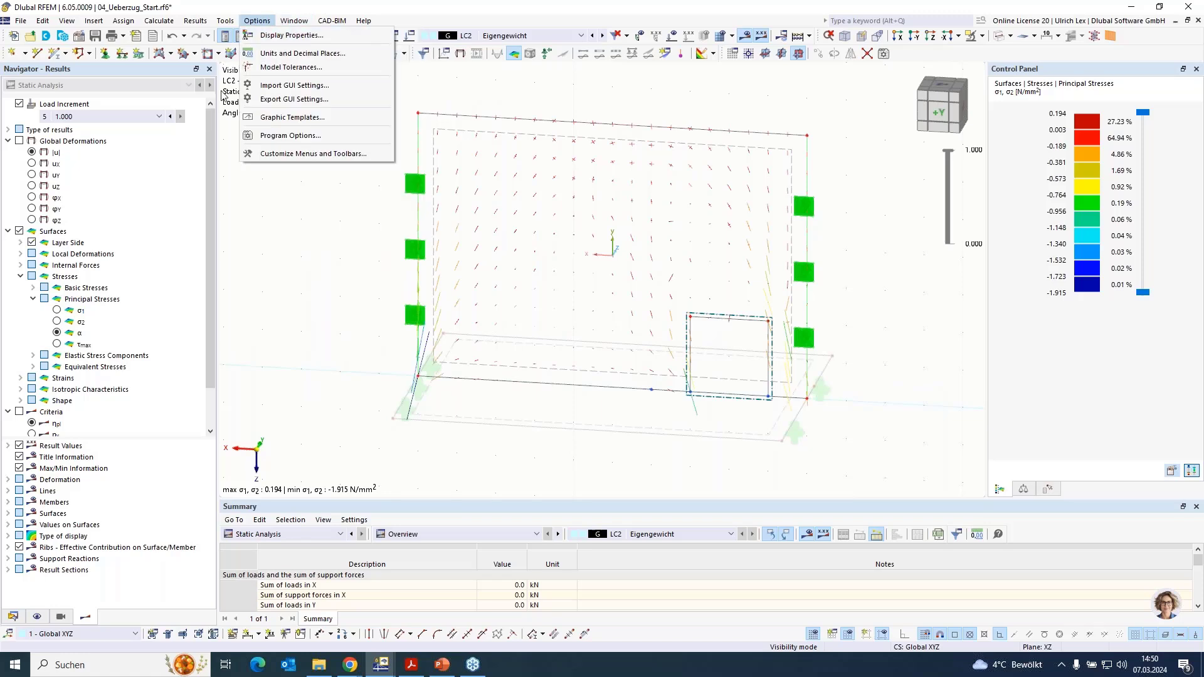
mouse_move(294, 21)
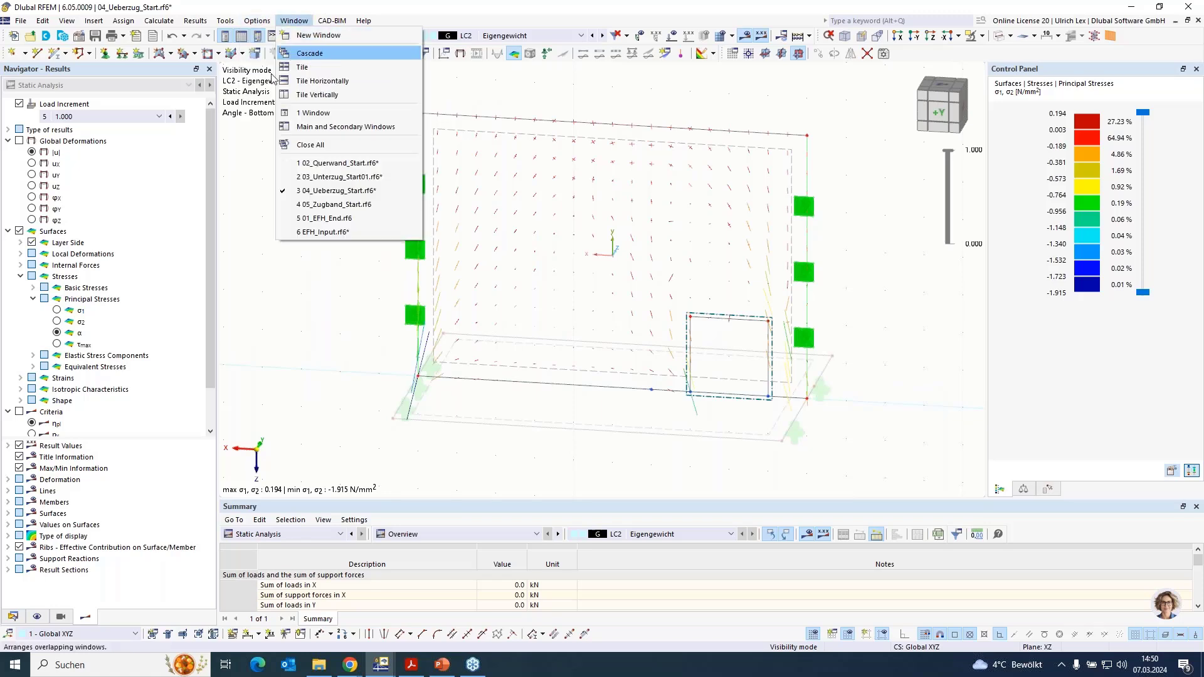
left_click(390, 205)
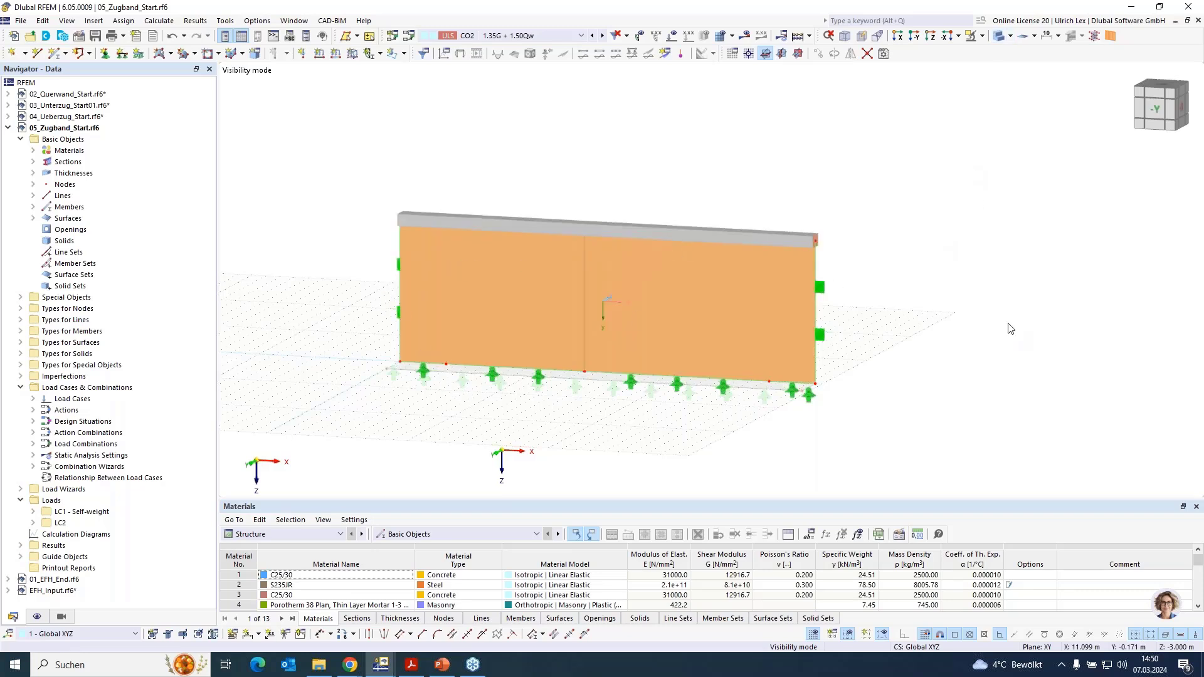
mouse_move(886, 331)
middle_mouse_down()
mouse_move(855, 336)
mouse_move(886, 326)
middle_mouse_up()
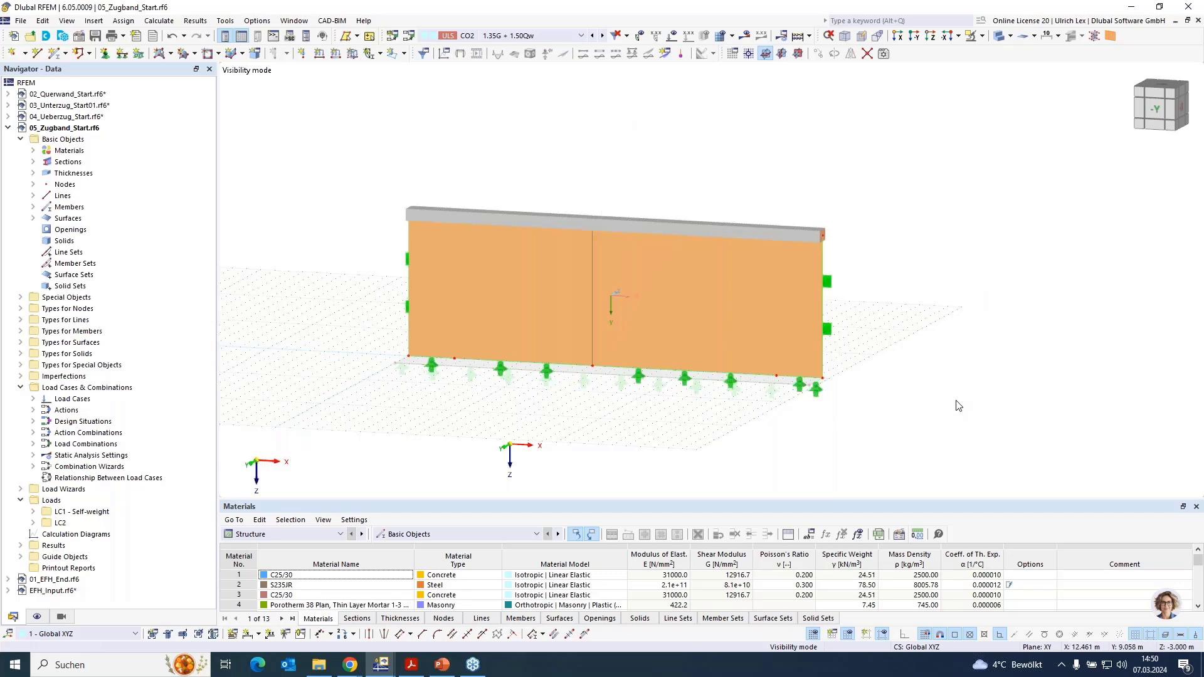
middle_click_drag(976, 312, 746, 349, "ctrl")
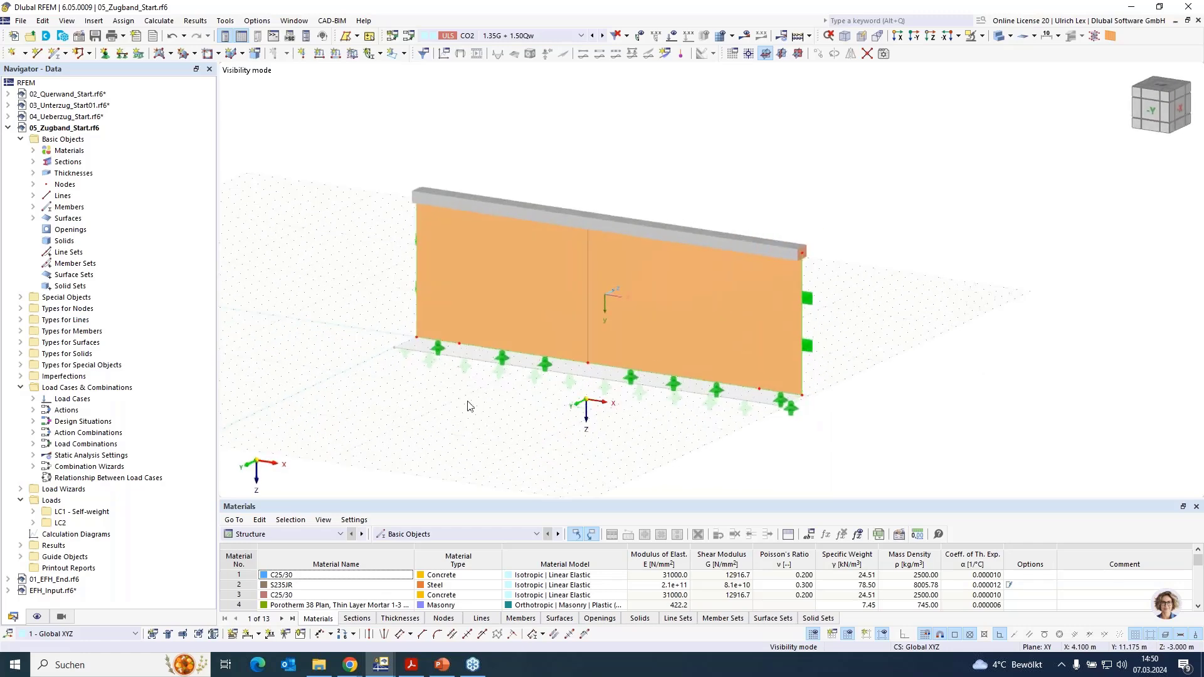
- Create a tension member 3 m long at X 1, Y 7, from the wall base at Z -3 to the top beam at Z -6
left_click(54, 54)
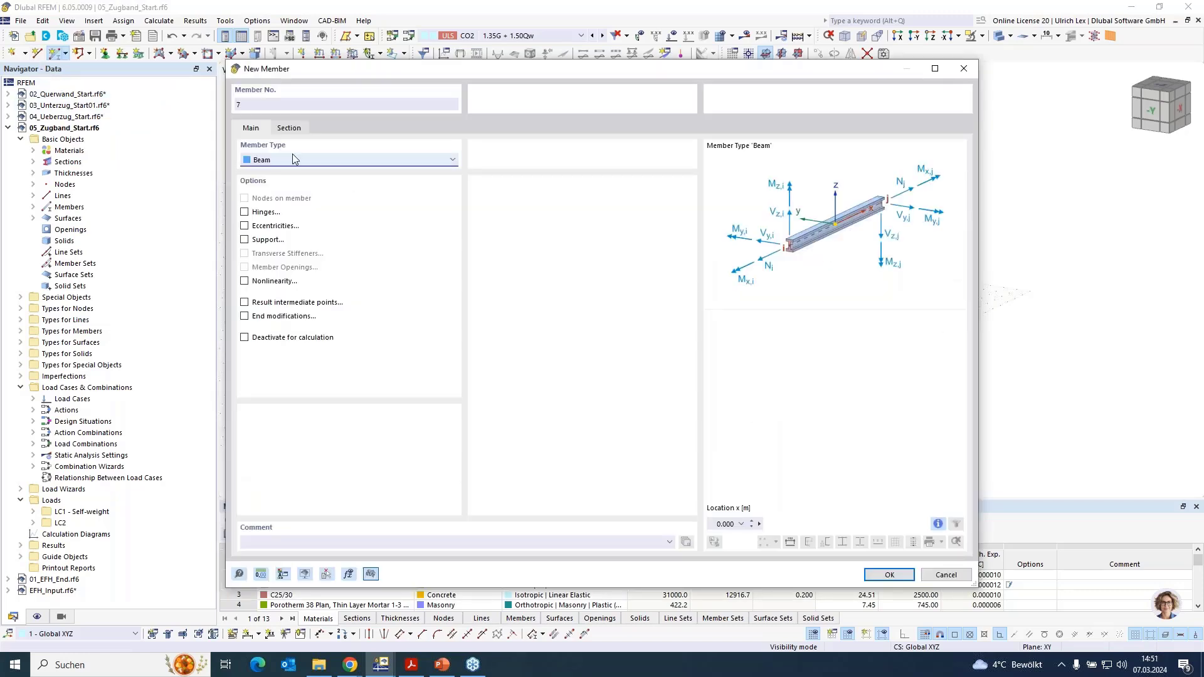
left_click(293, 159)
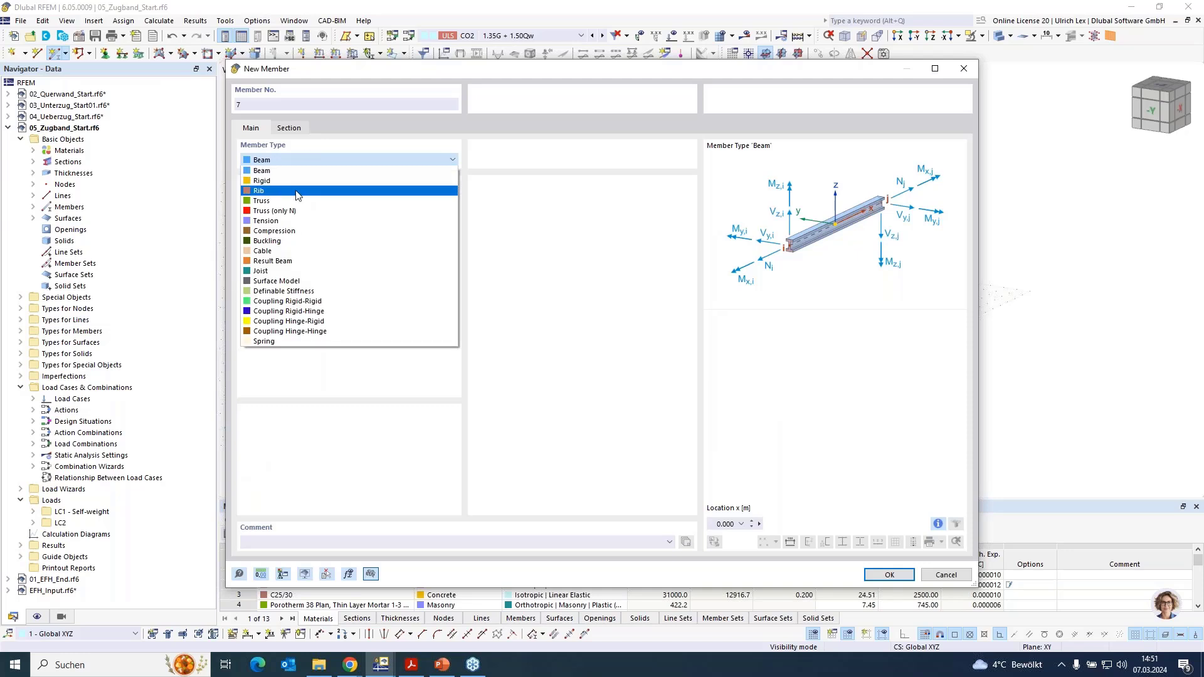
left_click(320, 221)
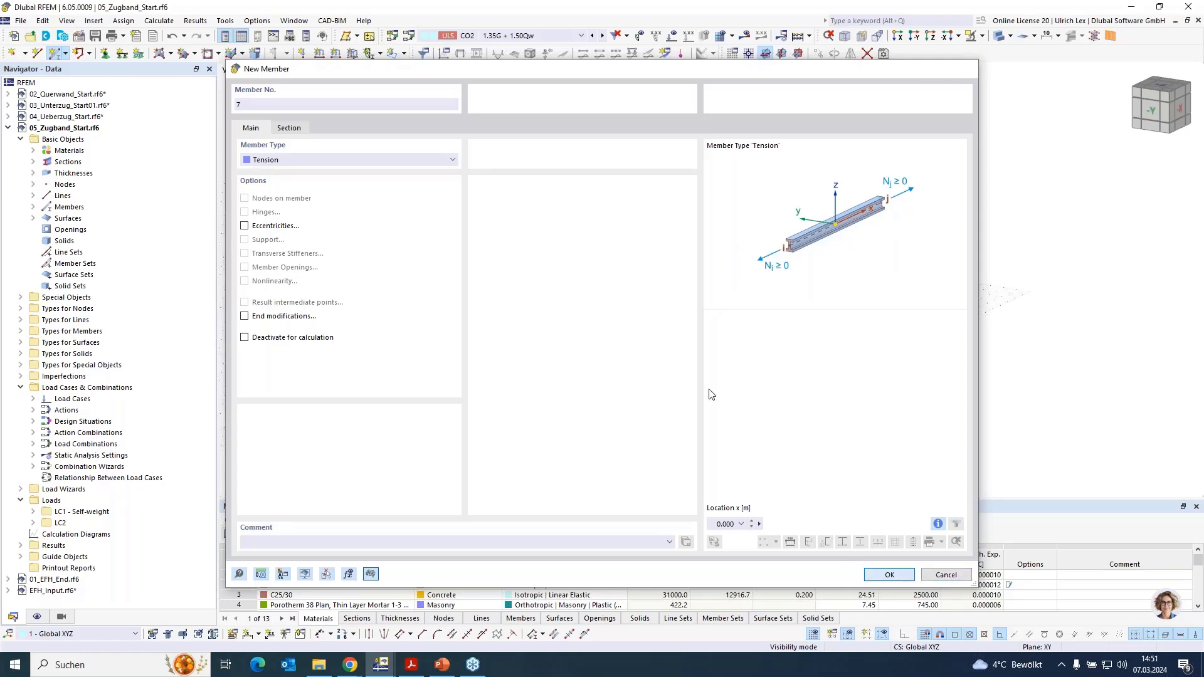
key("Return")
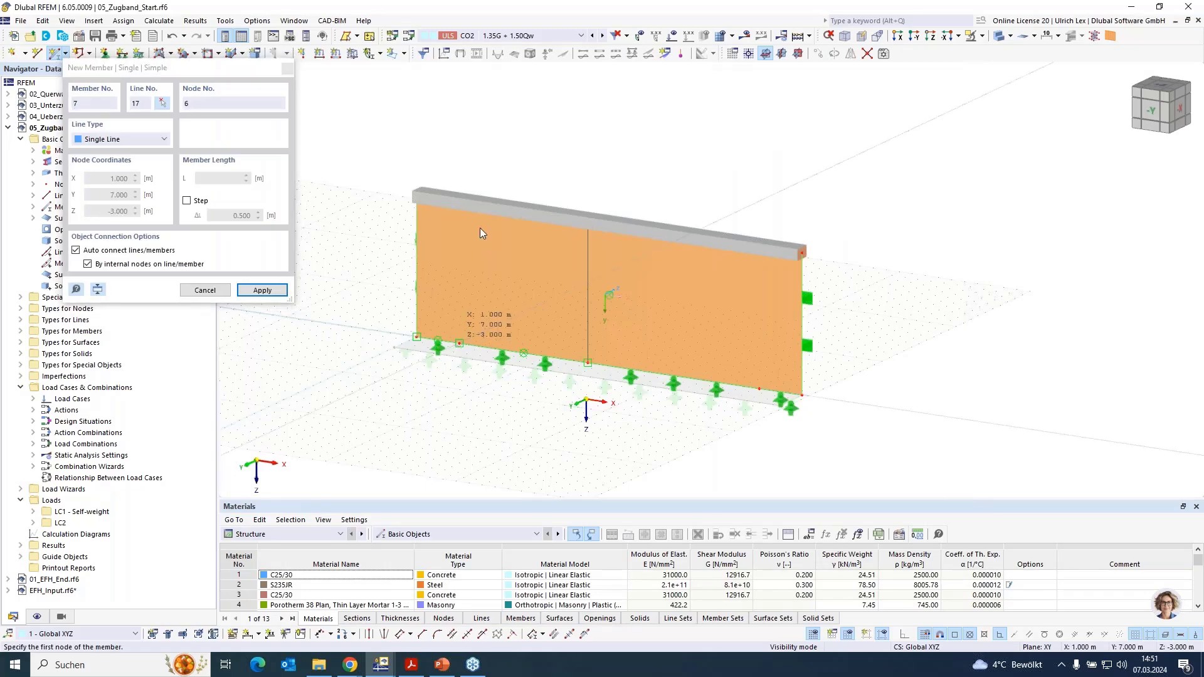
left_click(479, 228)
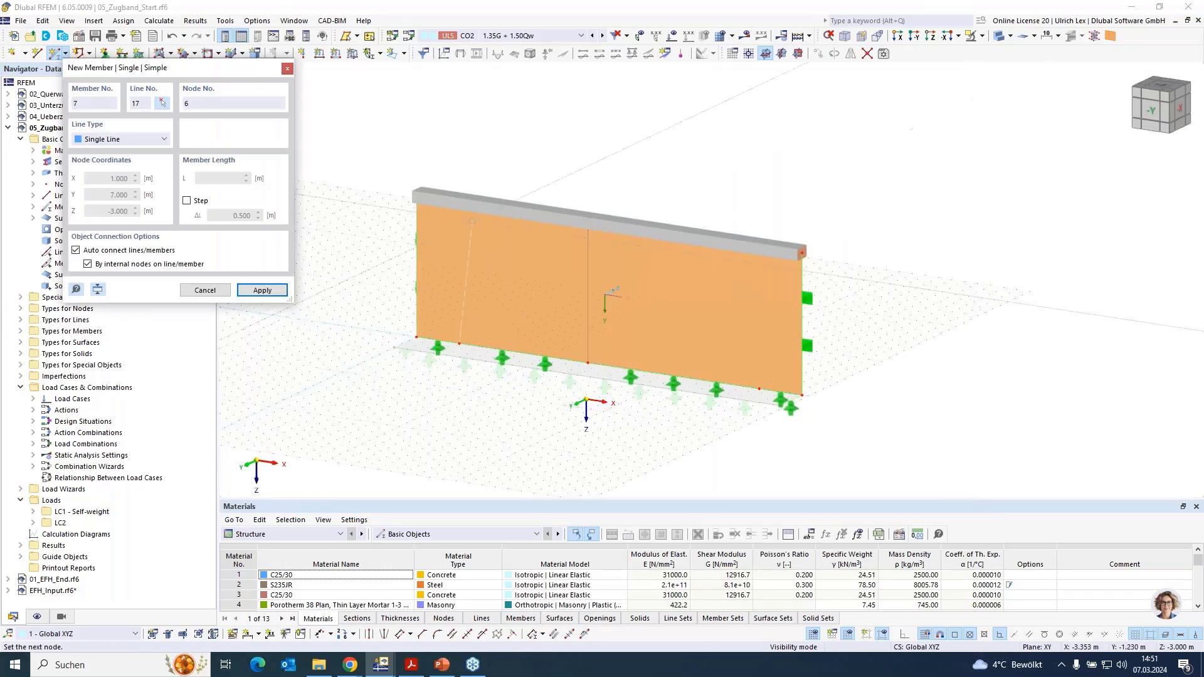
left_click(475, 142)
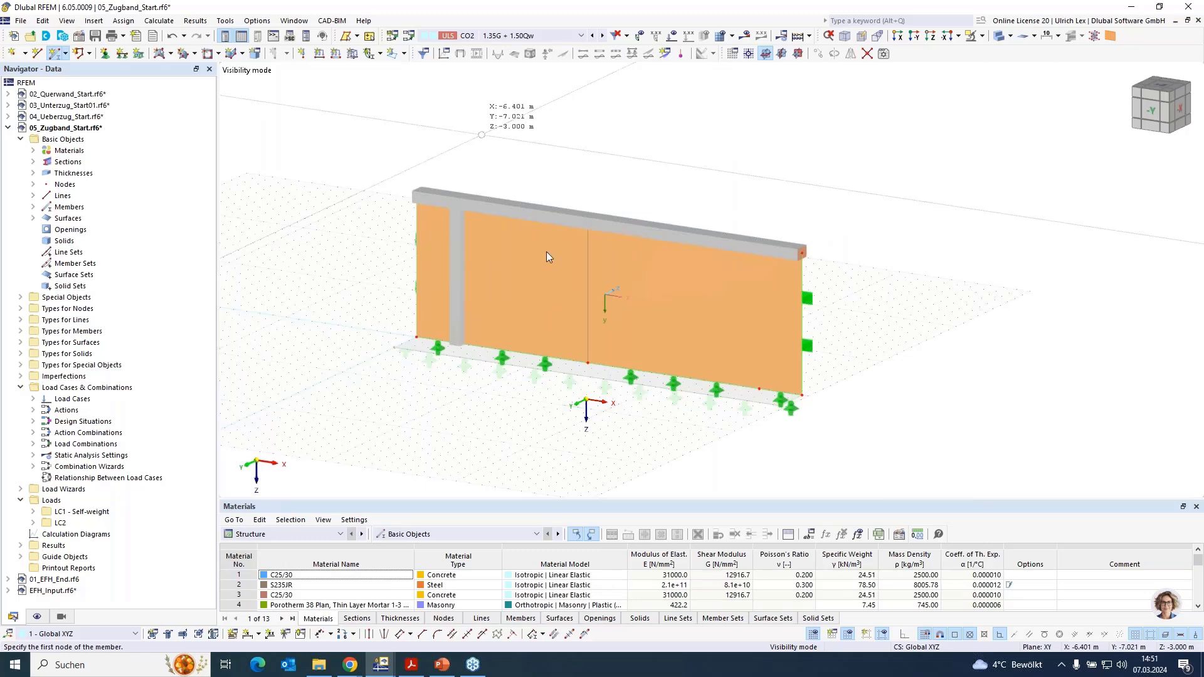
key("Escape")
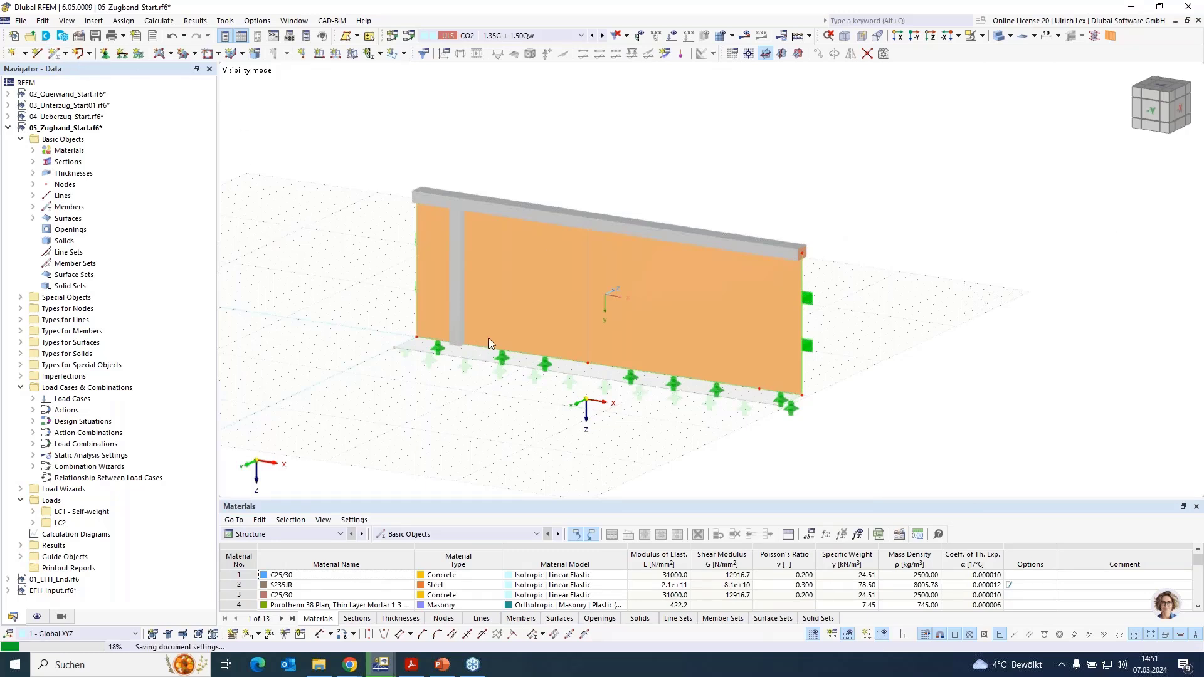
- Create a second tension member 3 m long at X 8, Y 7, from the wall base at Z -3 to the top beam at Z -6
left_click(56, 54)
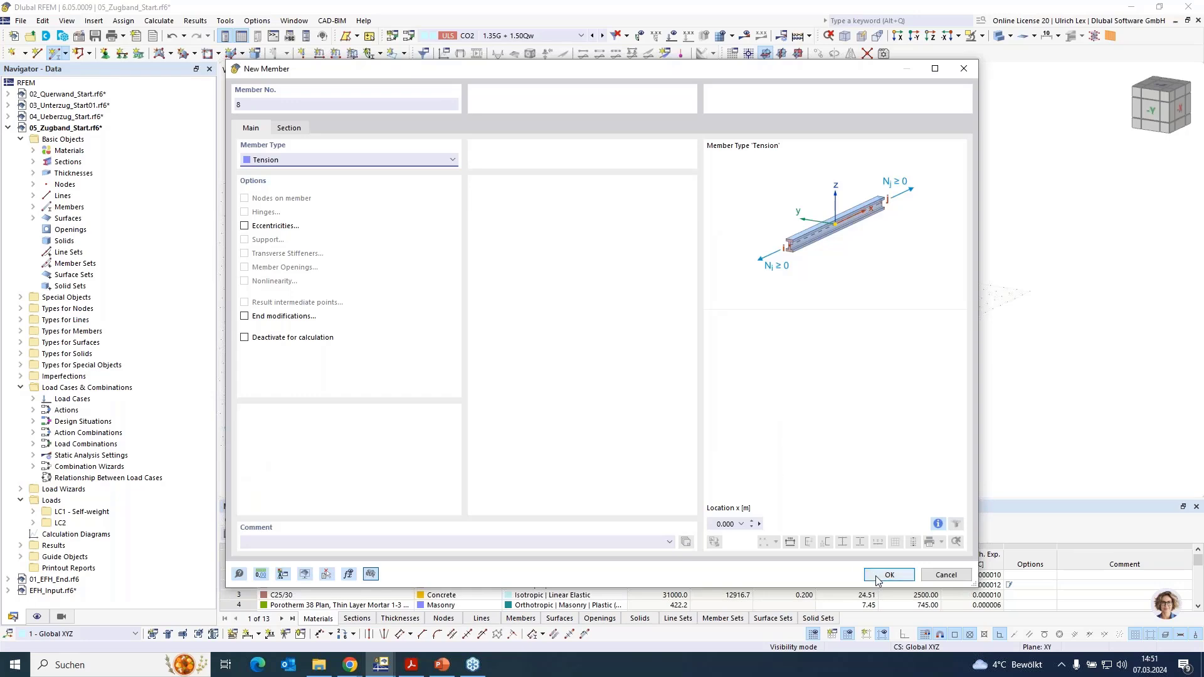
left_click(888, 575)
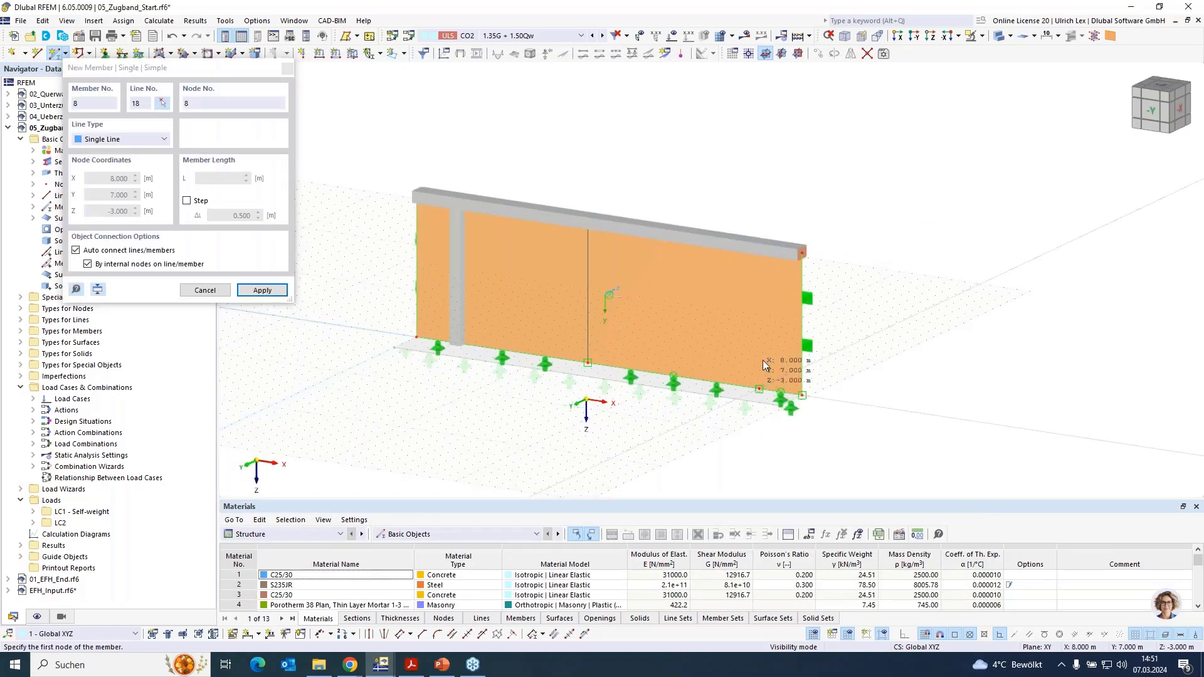
left_click(764, 260)
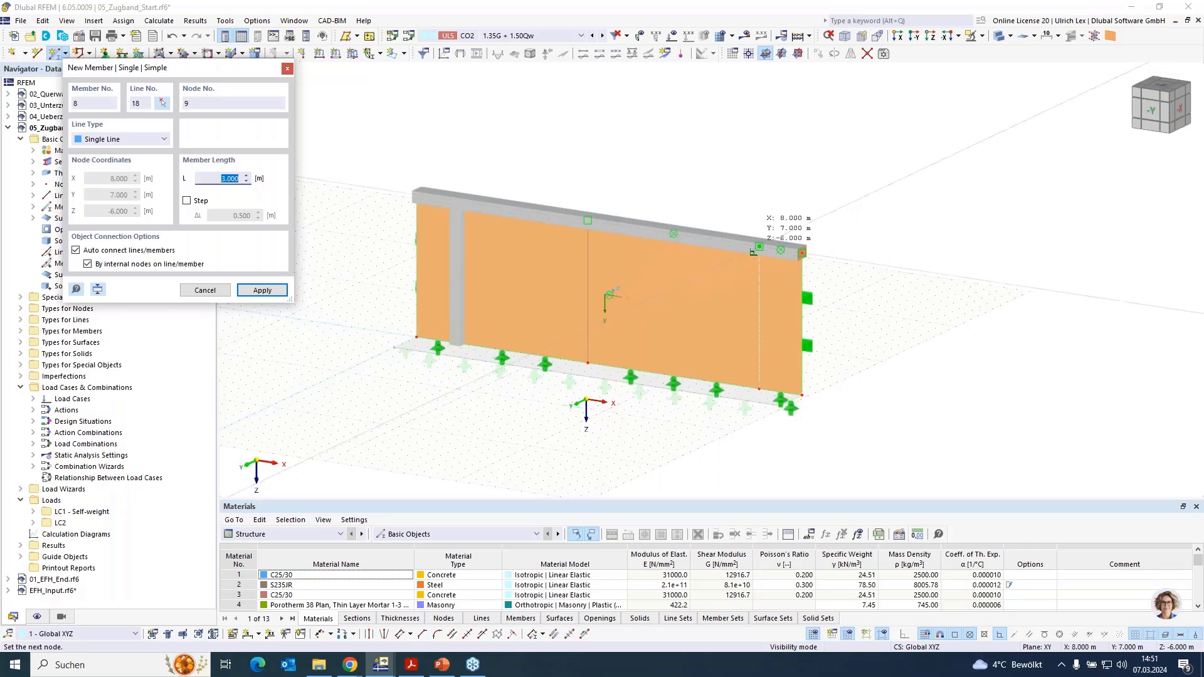
key("Return")
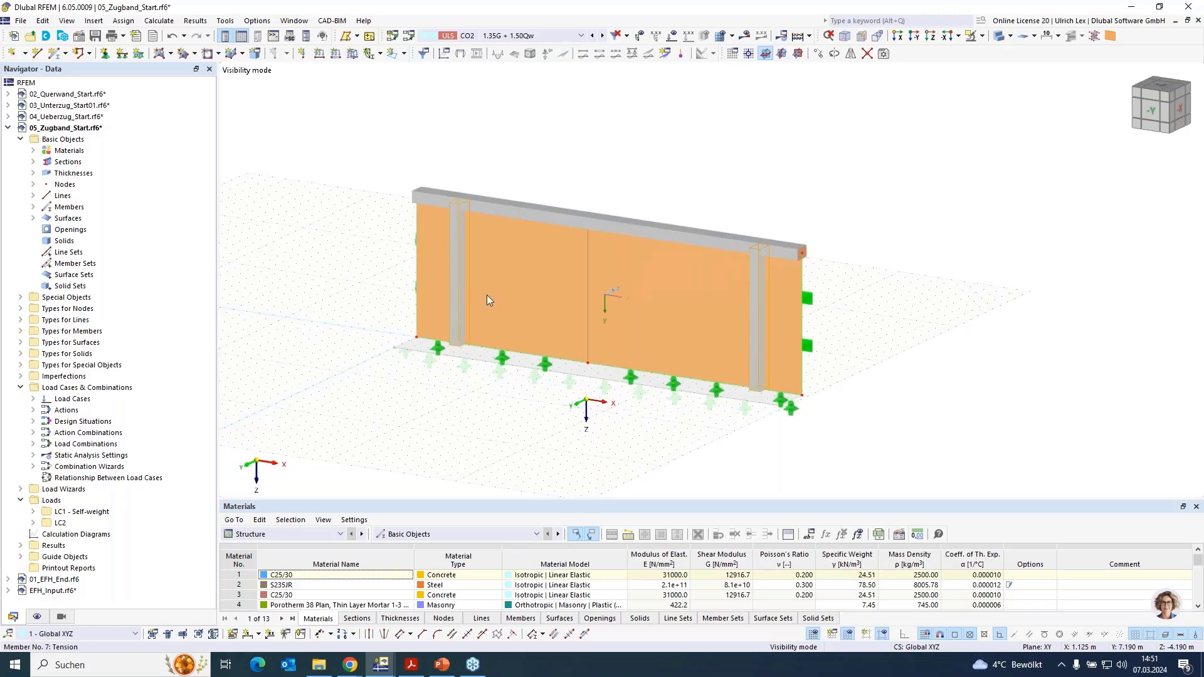
- Assign the R 12 round bar section in B500S(A) reinforcing steel to both tension members
double_click(543, 332)
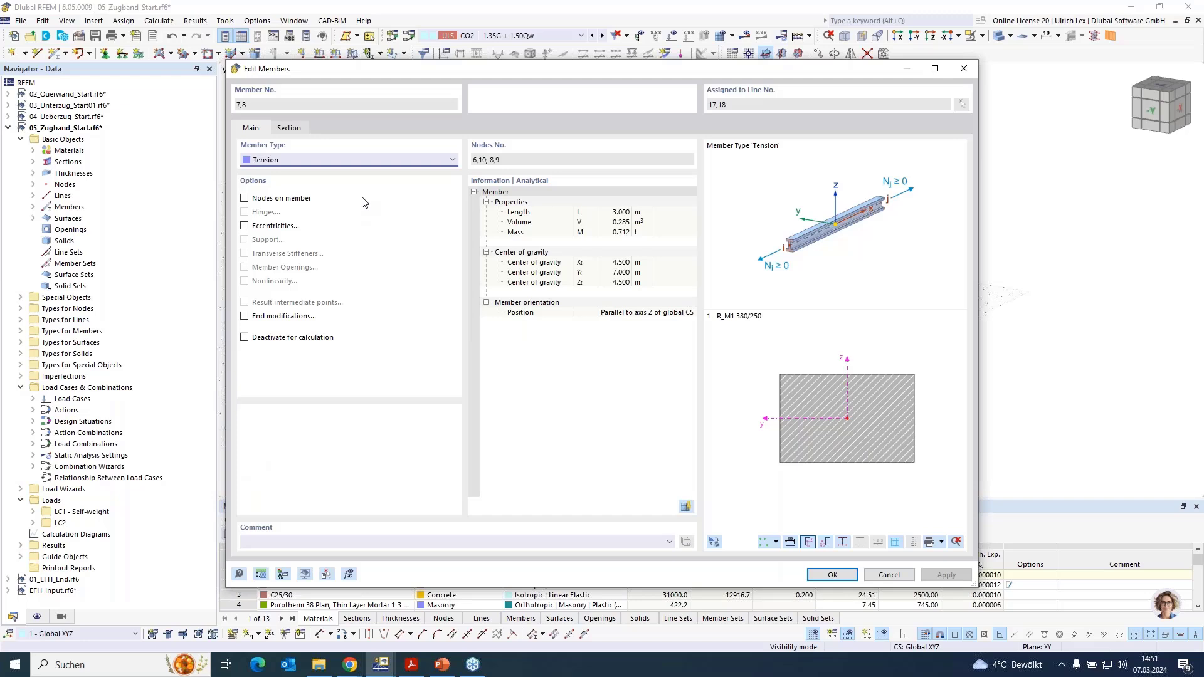
left_click(289, 127)
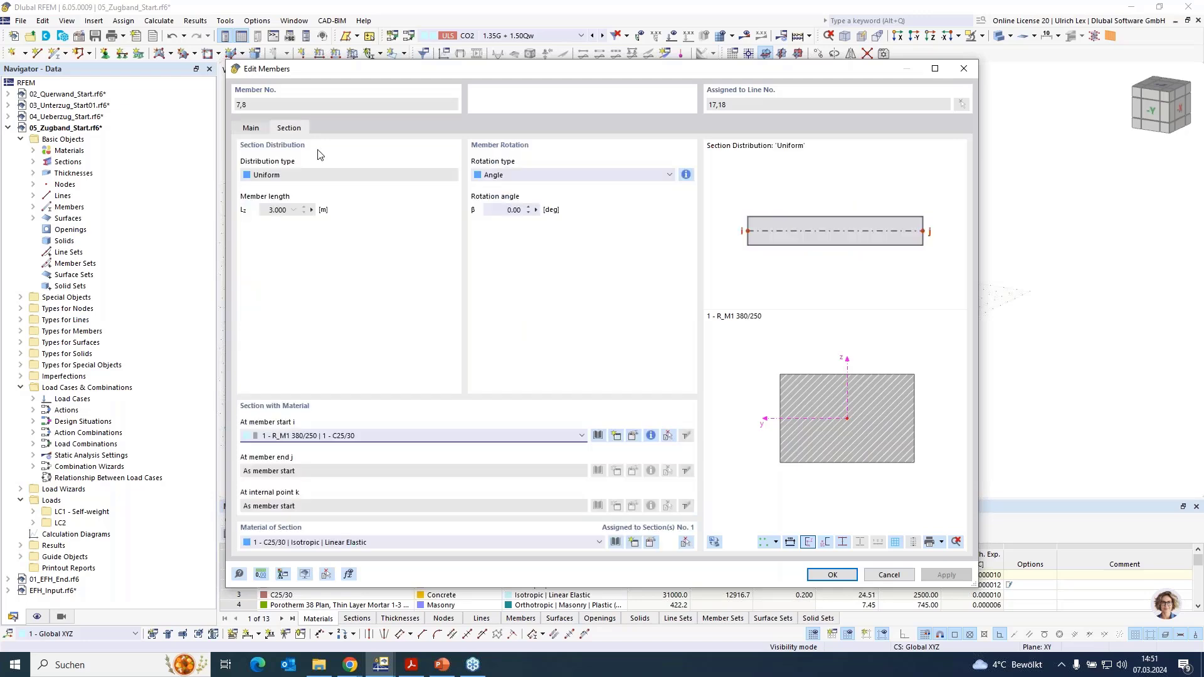
left_click(618, 437)
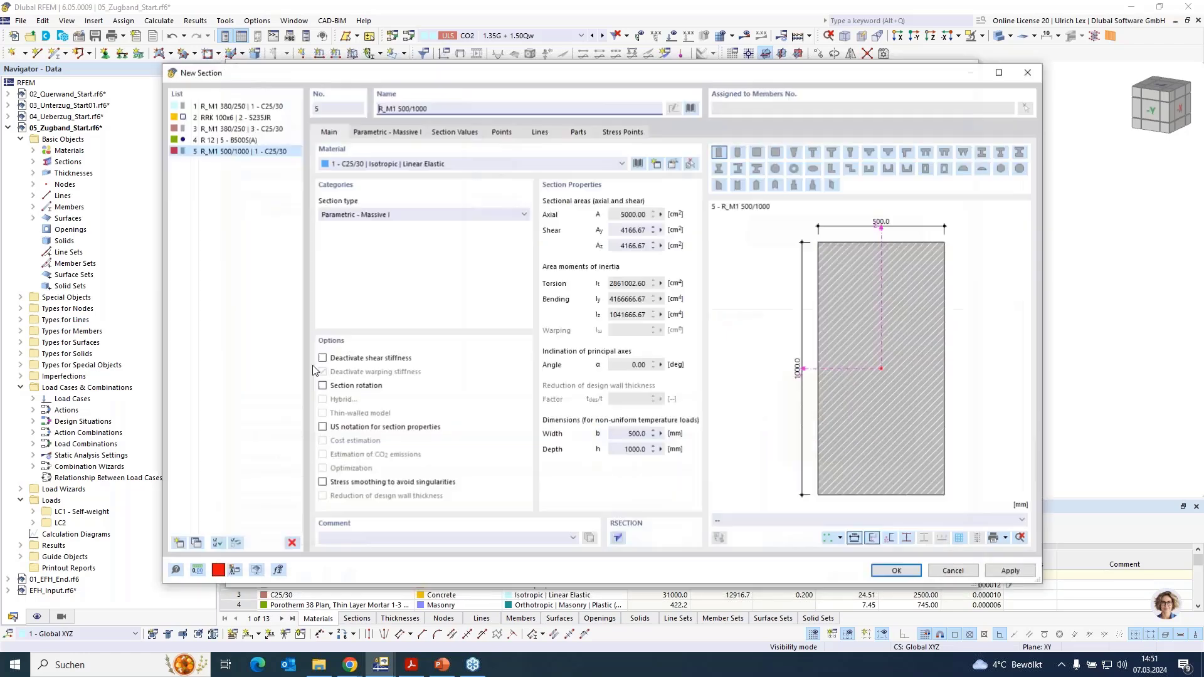
left_click(292, 544)
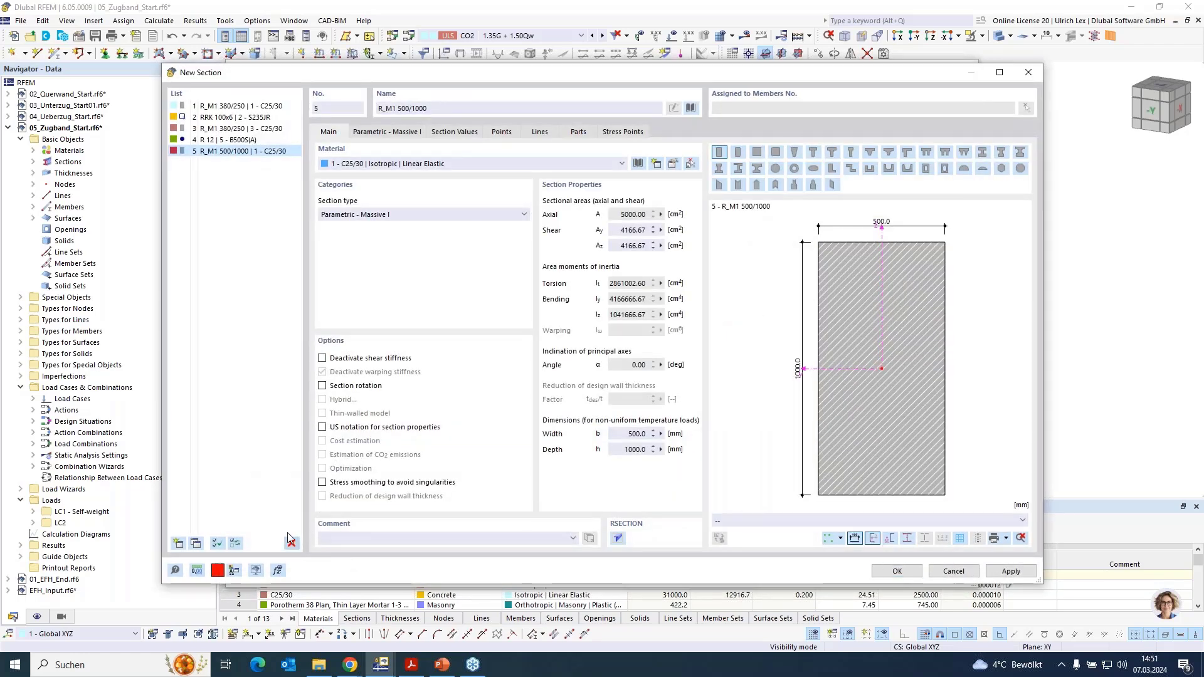
left_click(605, 378)
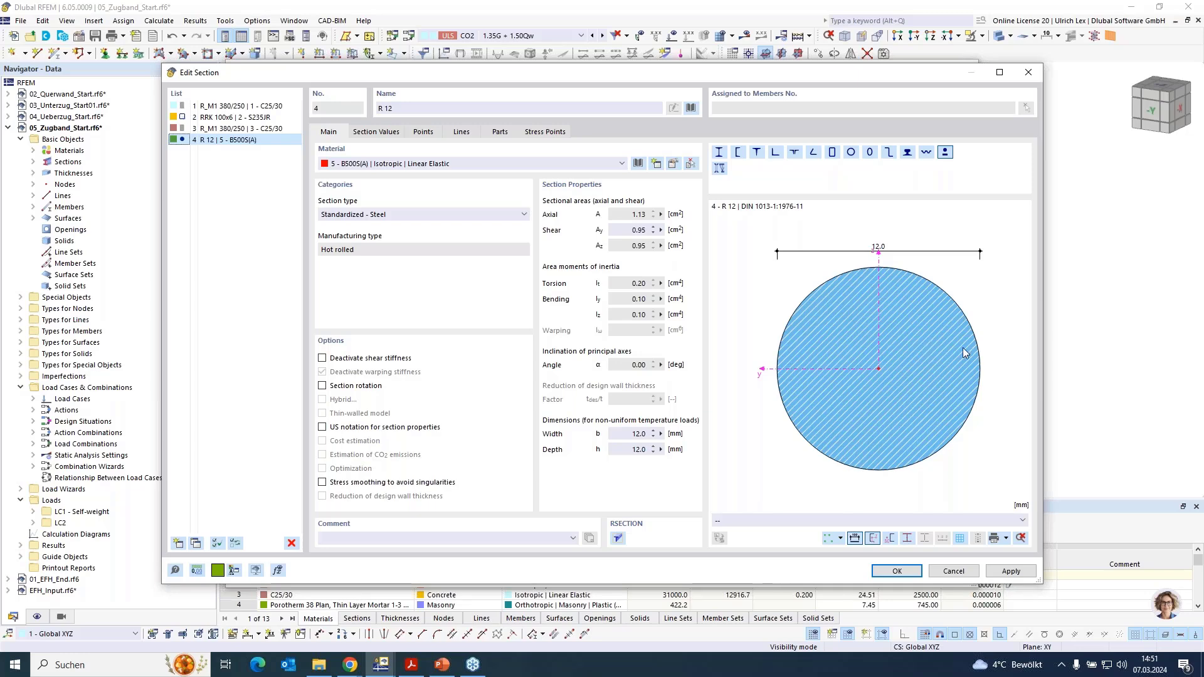
left_click(914, 575)
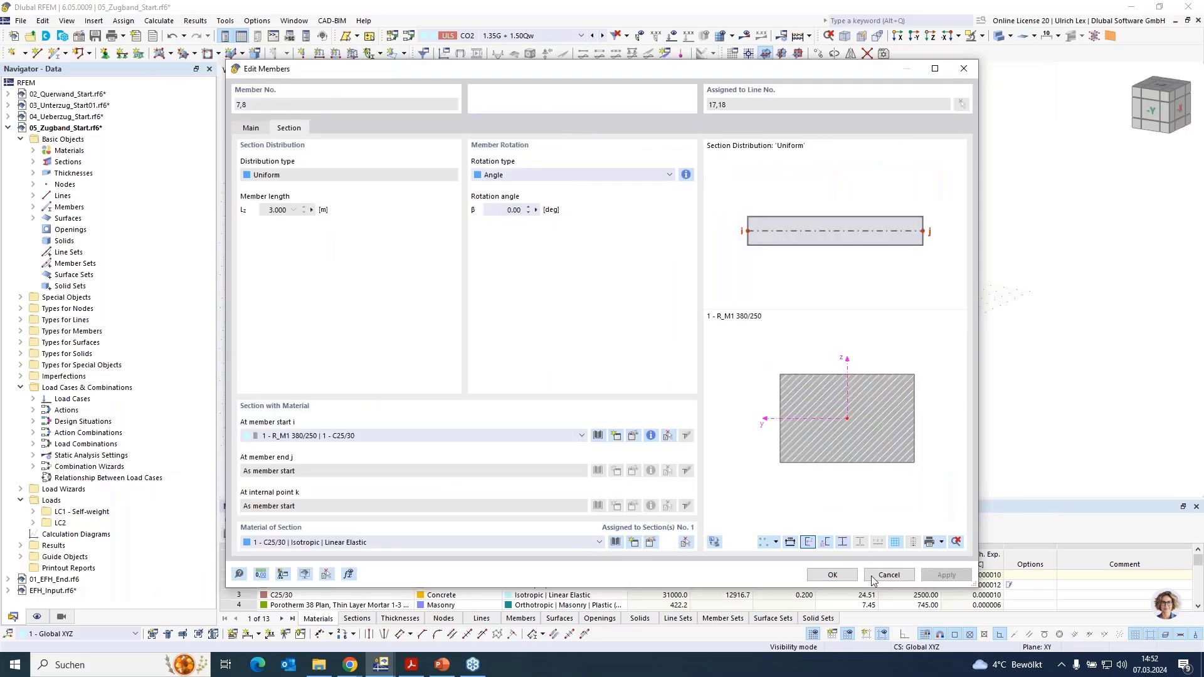
left_click(832, 575)
left_click(823, 477)
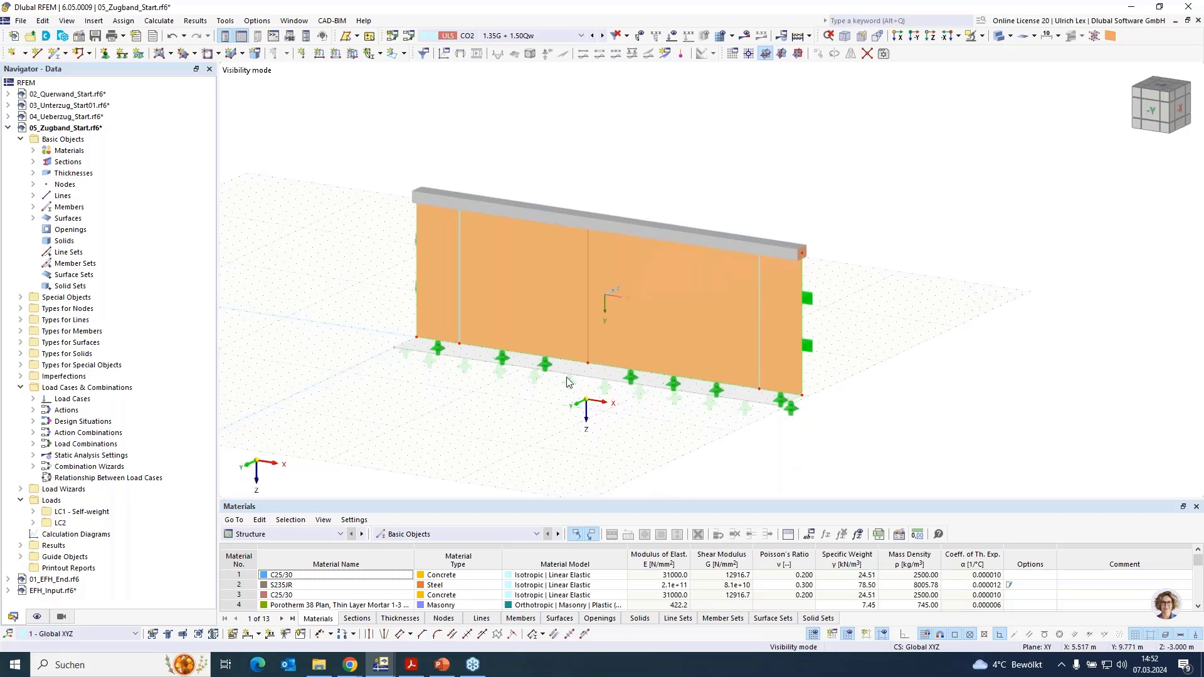
- Generate and display the FE mesh of the wall and examine it around the two tension members
left_click(722, 37)
left_click(653, 386)
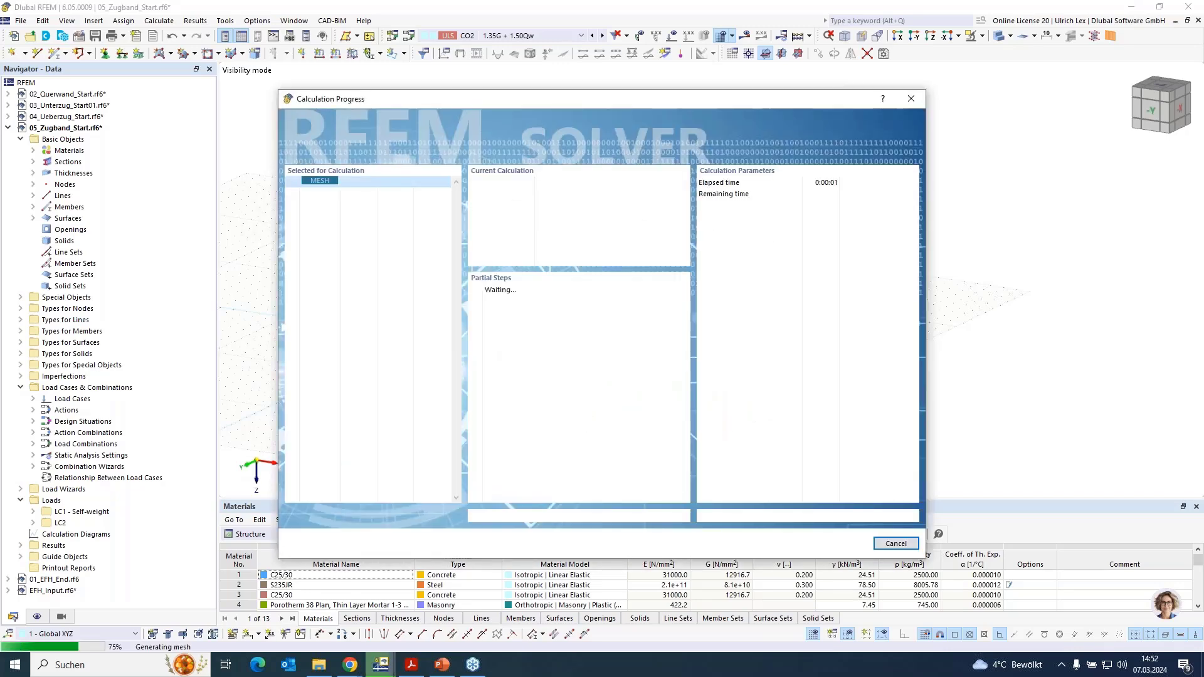
left_click_drag(788, 103, 1015, 148)
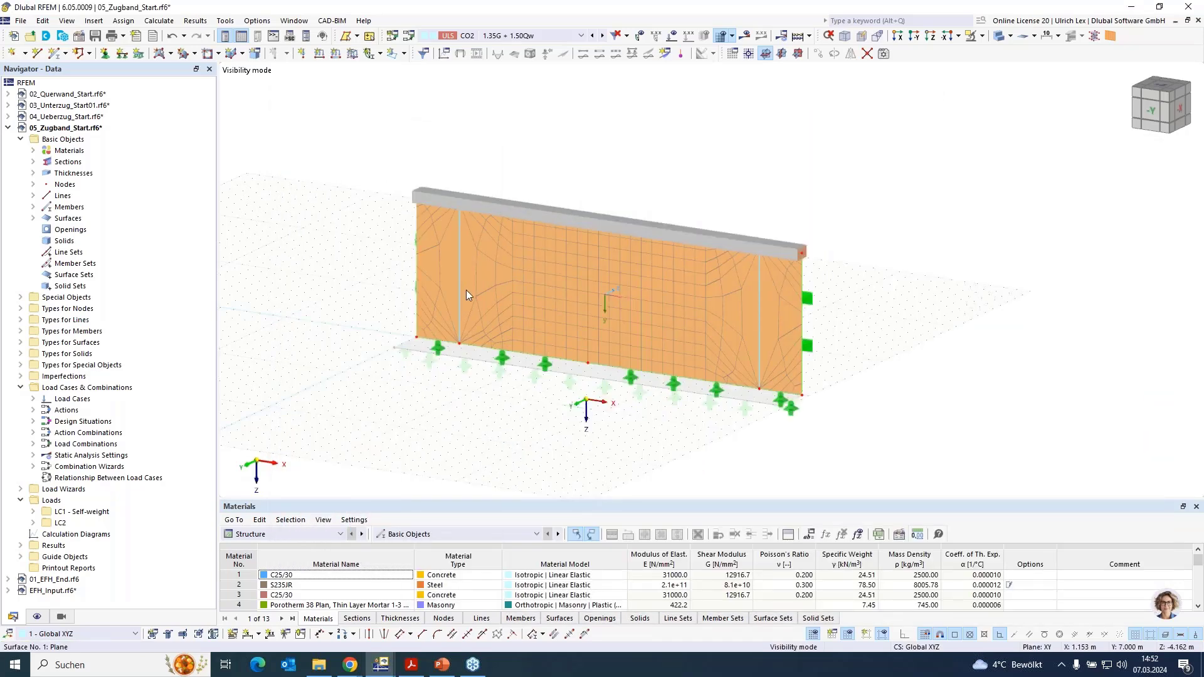
scroll(468, 270, "up", 5)
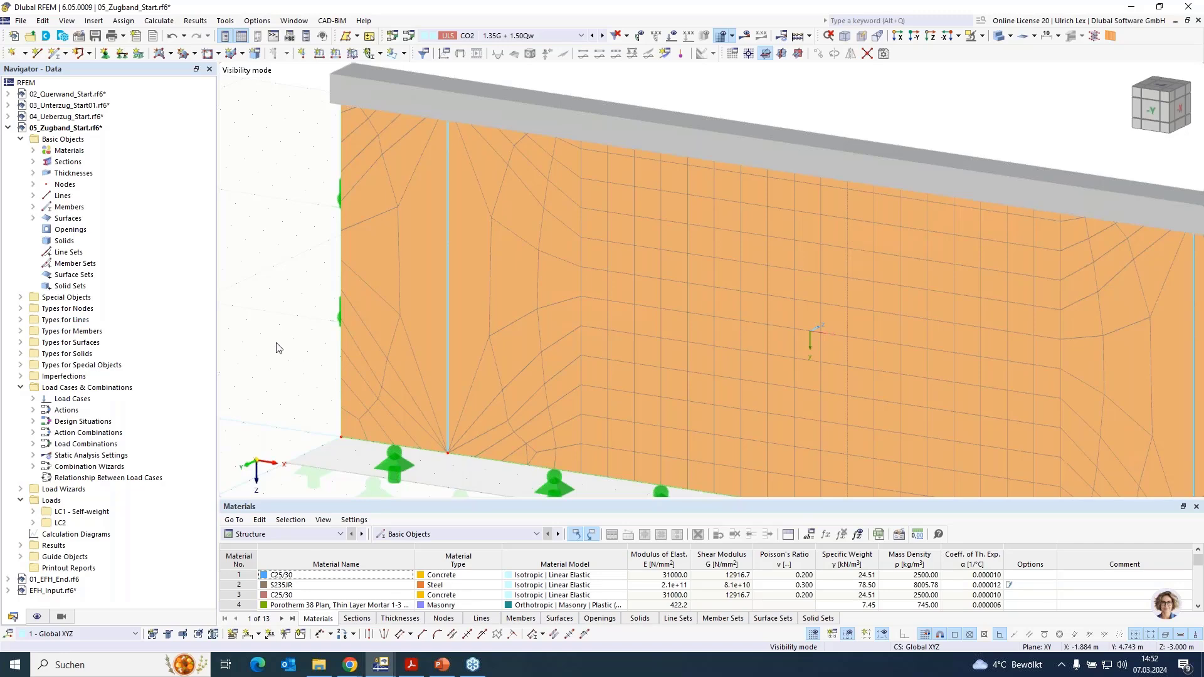
scroll(260, 206, "down", 2)
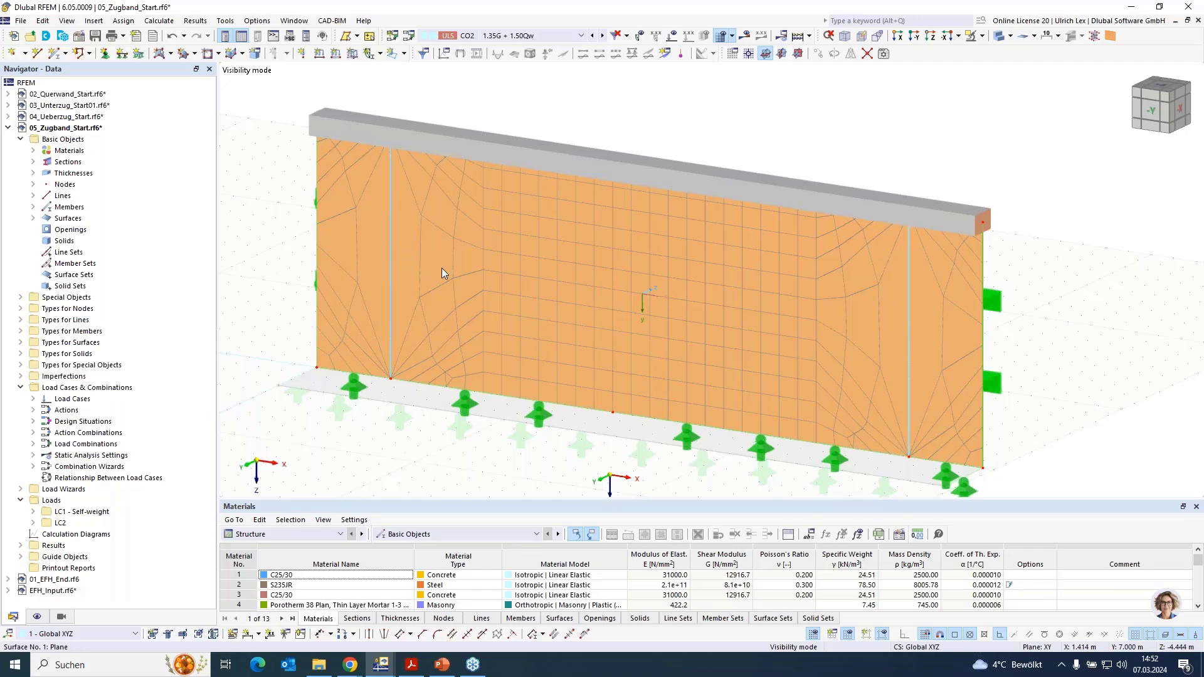
- Turn off automatic object detection for the wall surface and remove tie lines 17 and 18 from its integrated lines, accepting the mesh deletion
double_click(431, 199)
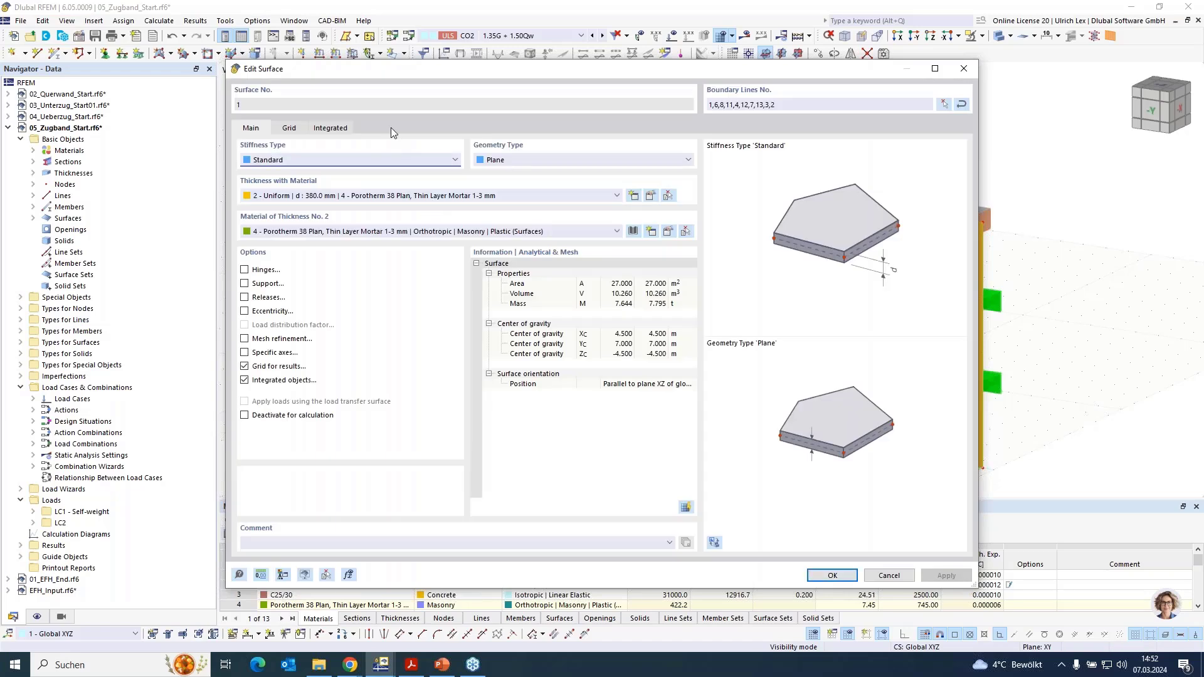
left_click(330, 128)
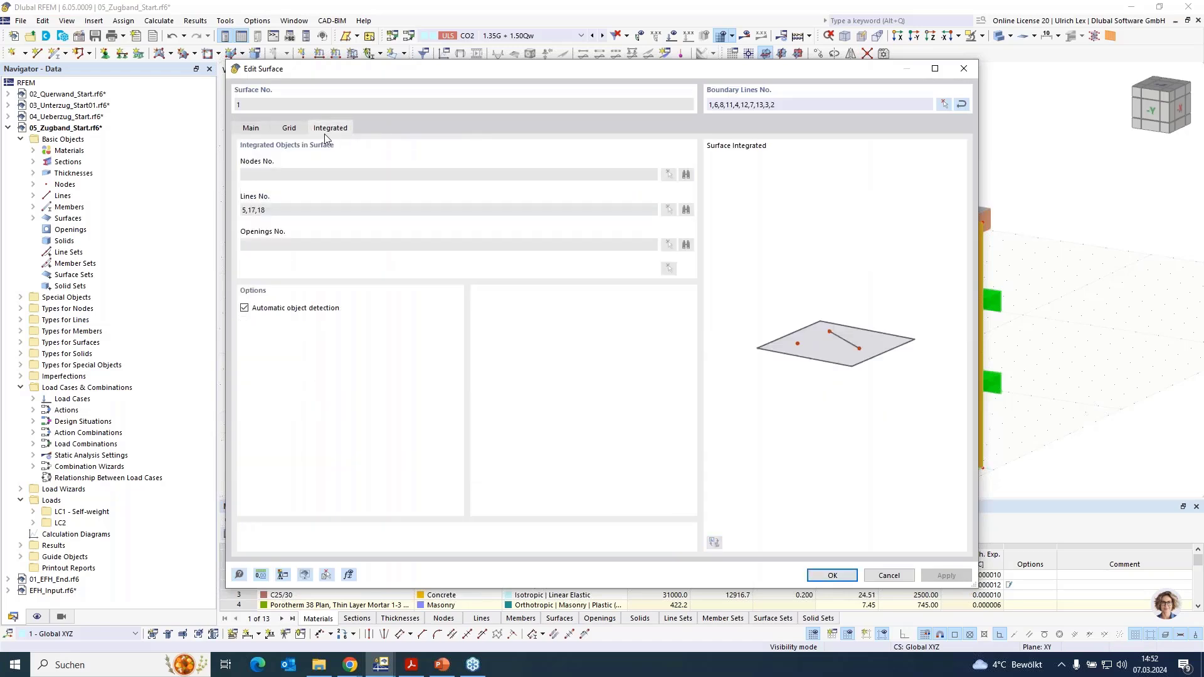
left_click(244, 308)
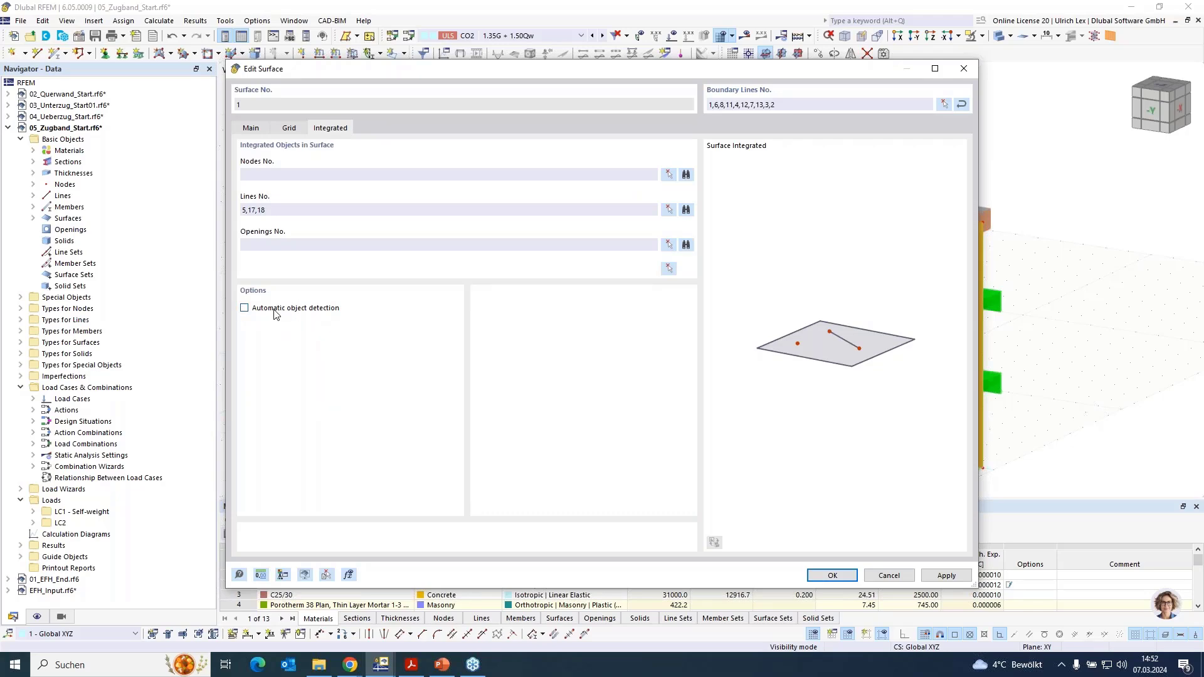
left_click(669, 210)
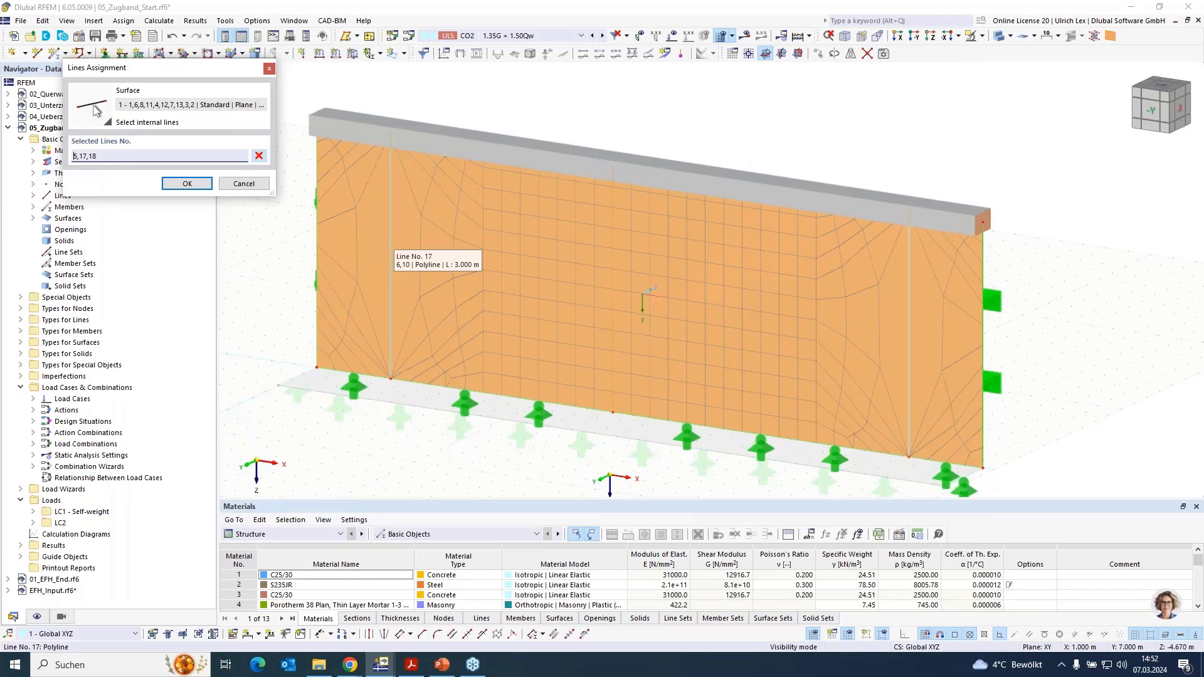
left_click(390, 249)
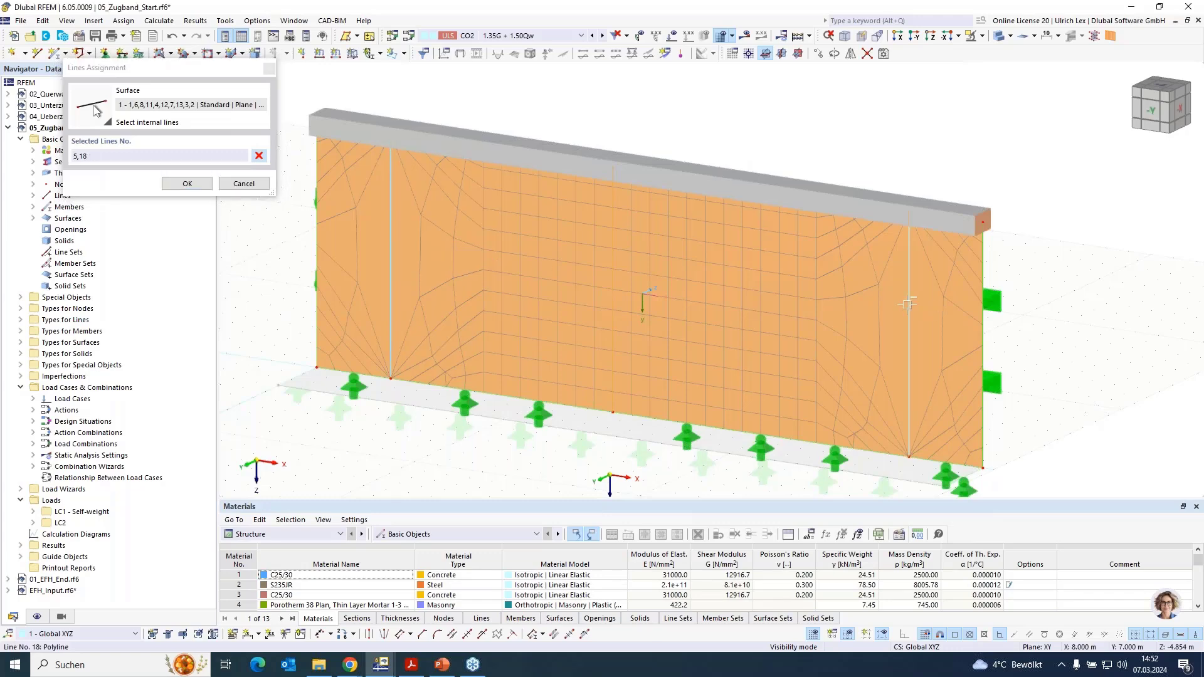
left_click(814, 316)
left_click(187, 183)
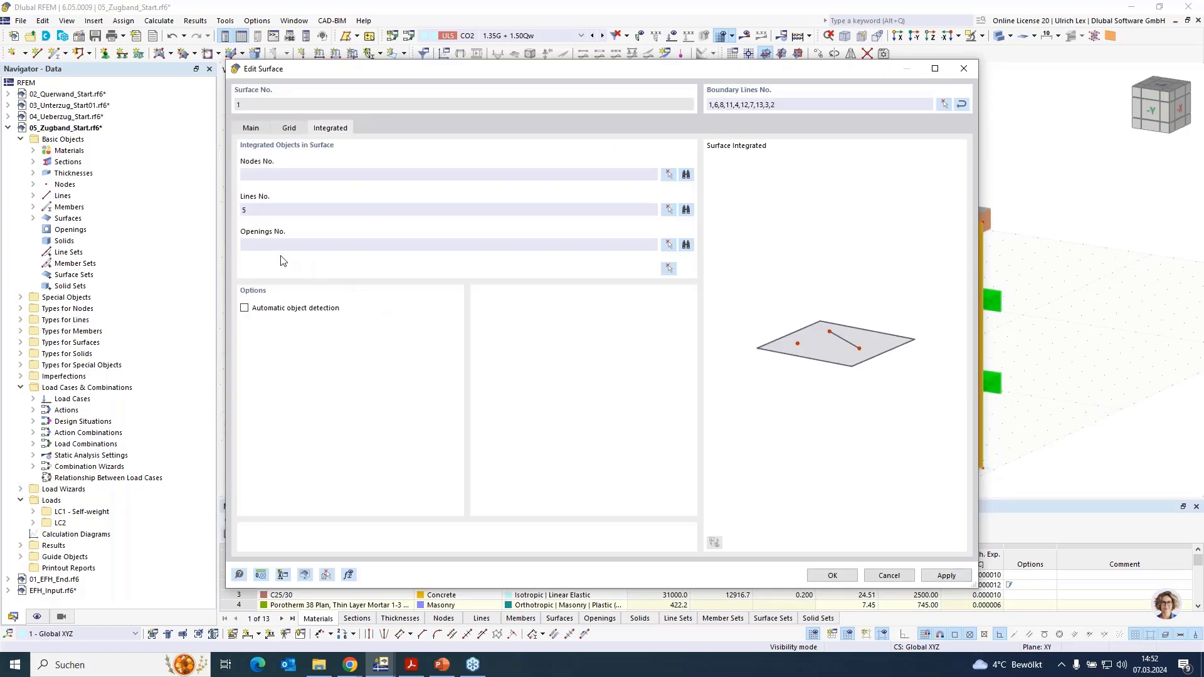
left_click(831, 575)
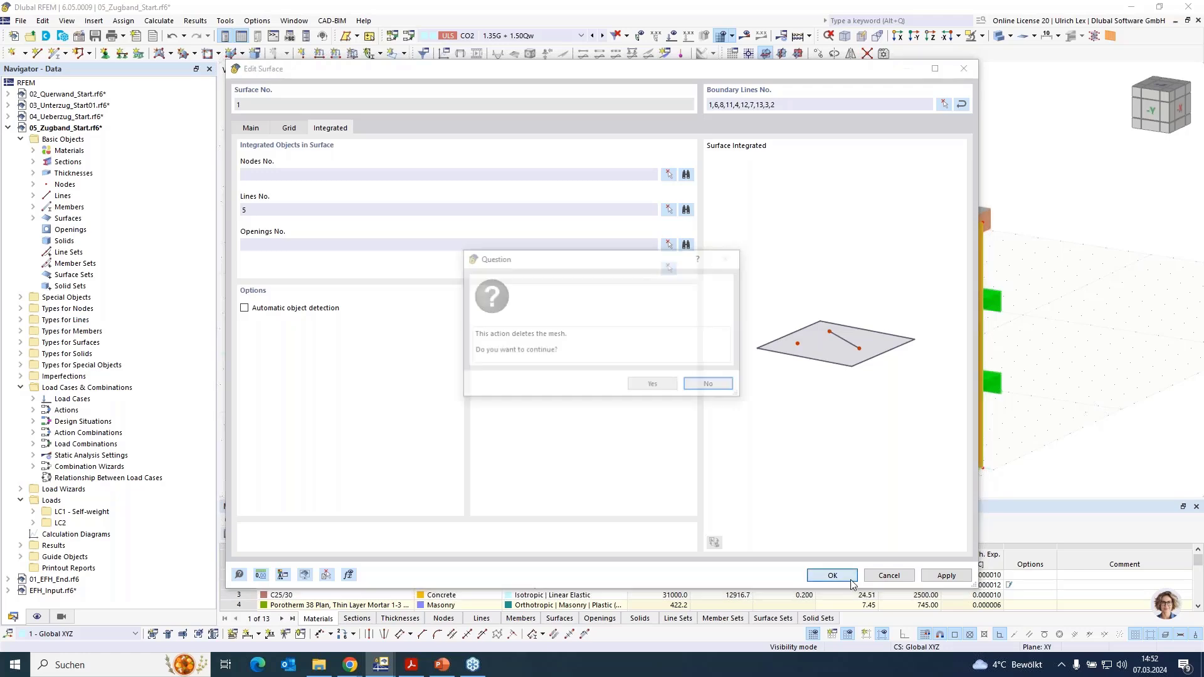
left_click(653, 385)
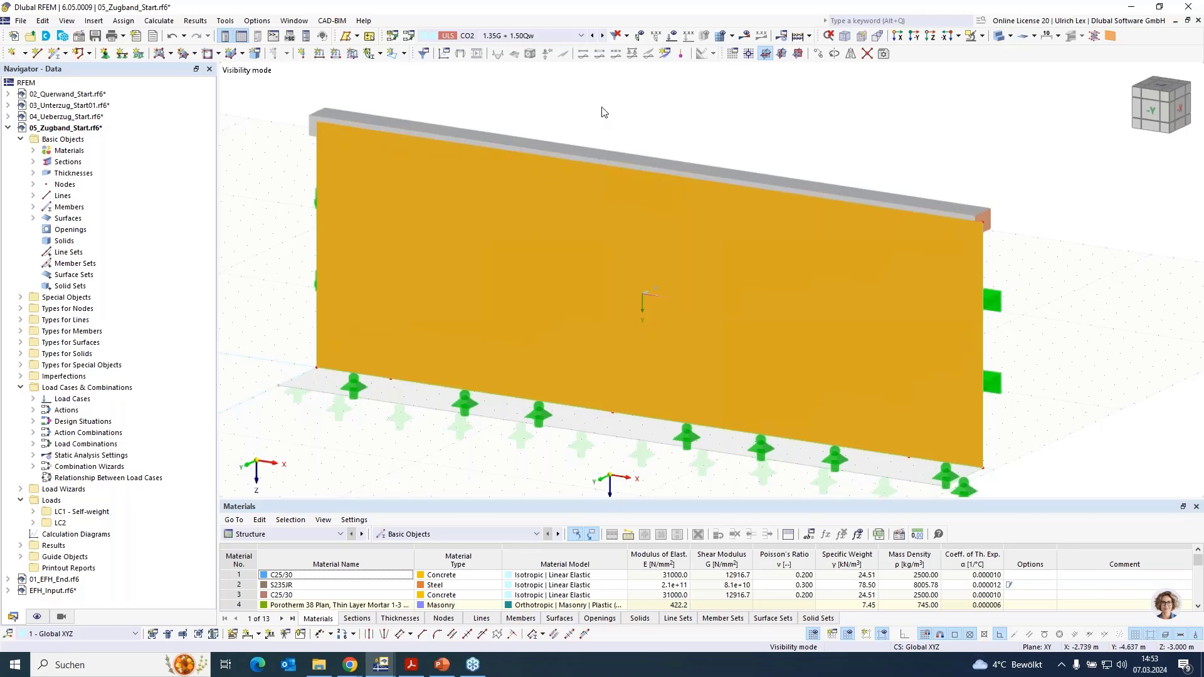
- Regenerate and display the FE mesh of the wall with the tie lines no longer integrated
left_click(721, 37)
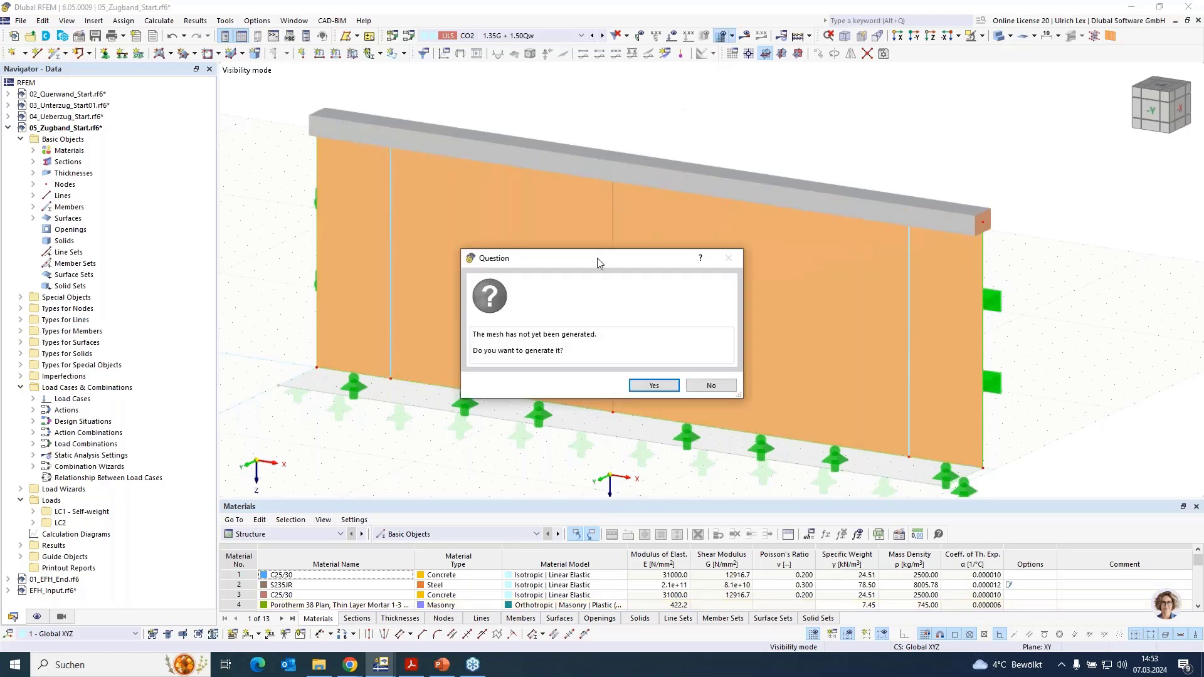
left_click(653, 385)
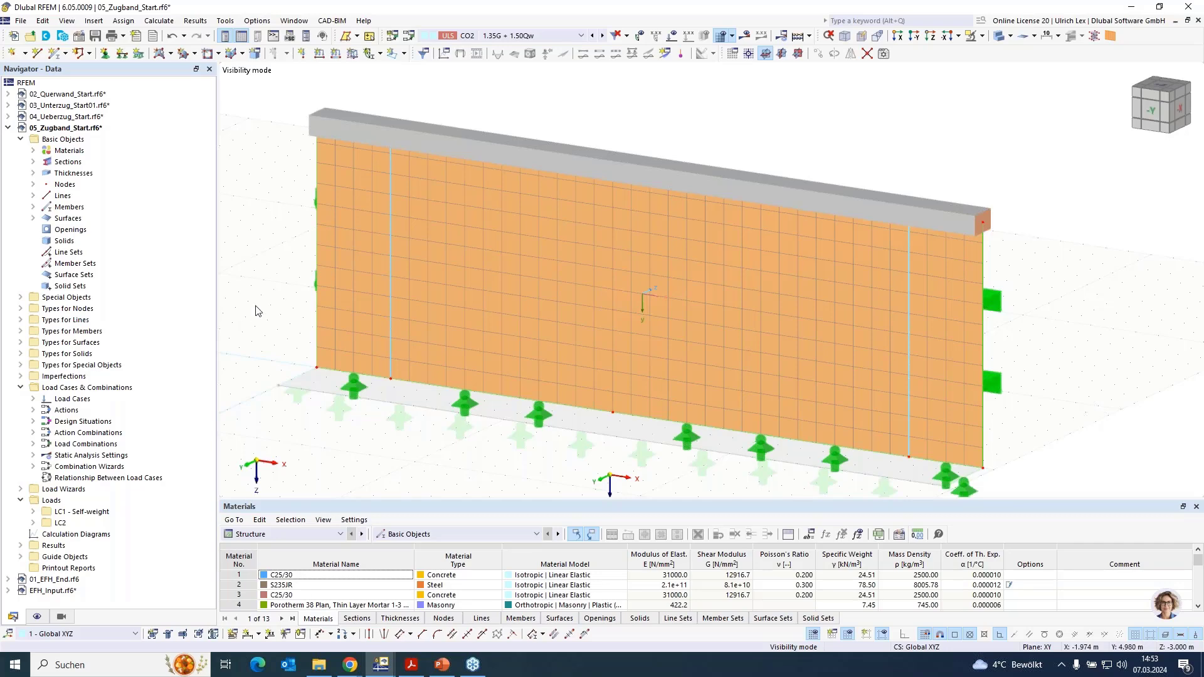
scroll(342, 417, "down", 1)
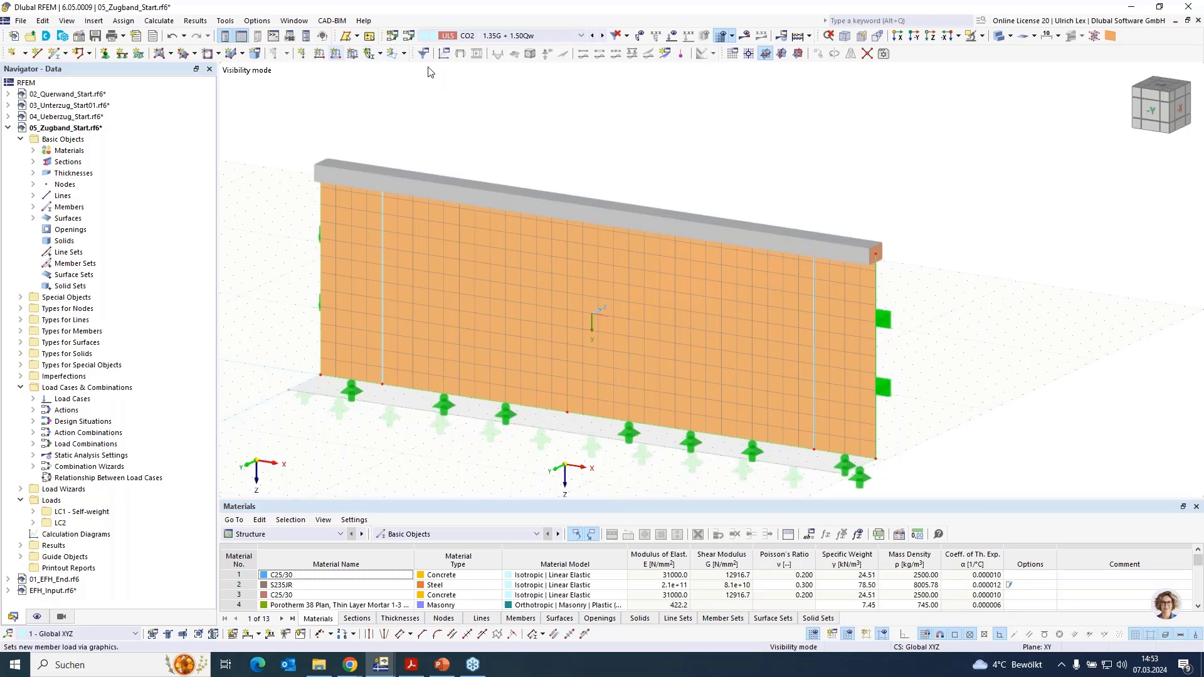
- Show the loads and calculate load combination CO2, 1.35G + 1.50Qw, for the wall with tension ties
left_click(668, 39)
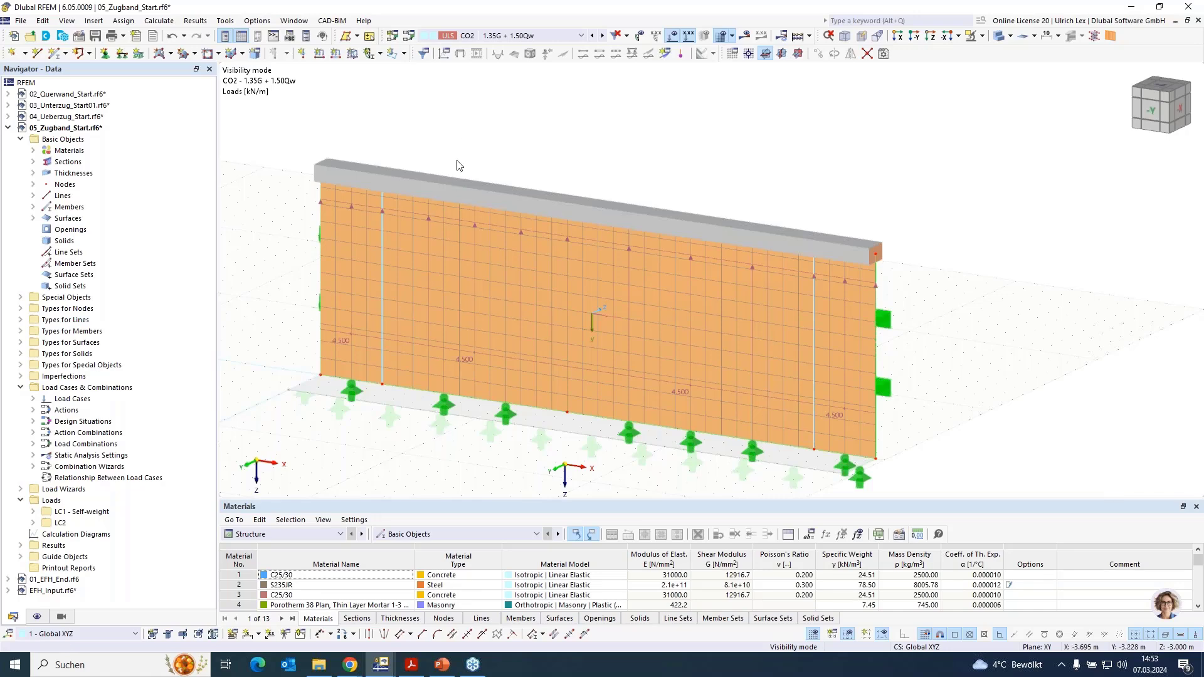
left_click(745, 38)
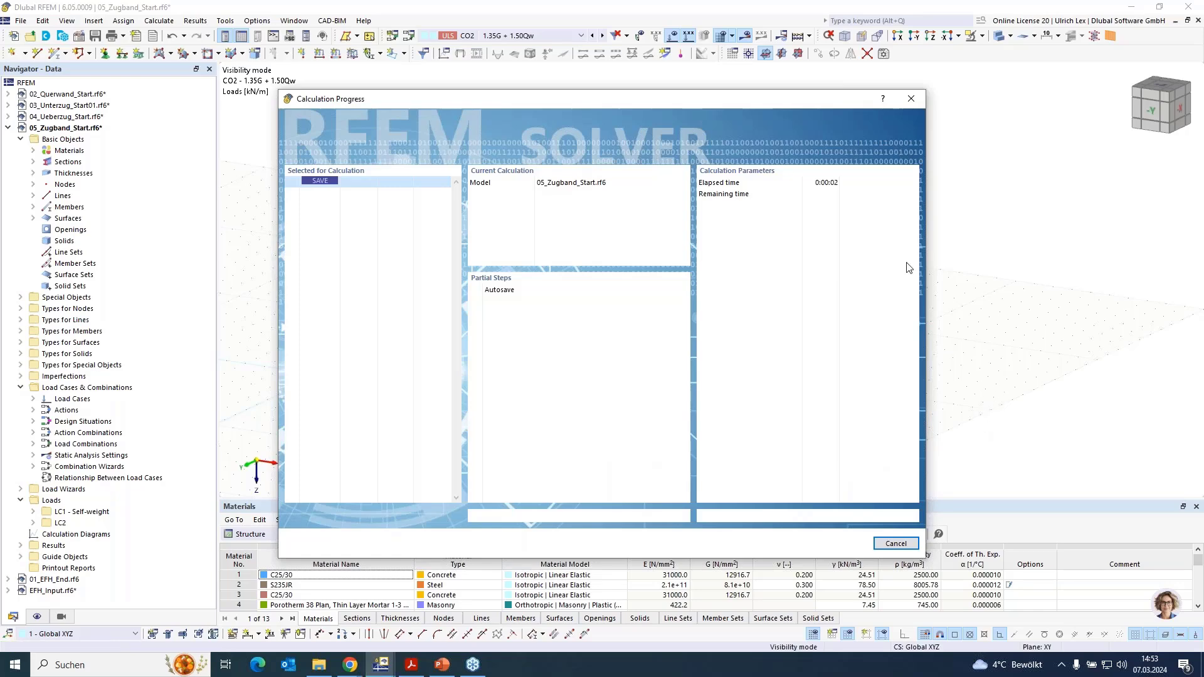
left_click_drag(747, 99, 1008, 81)
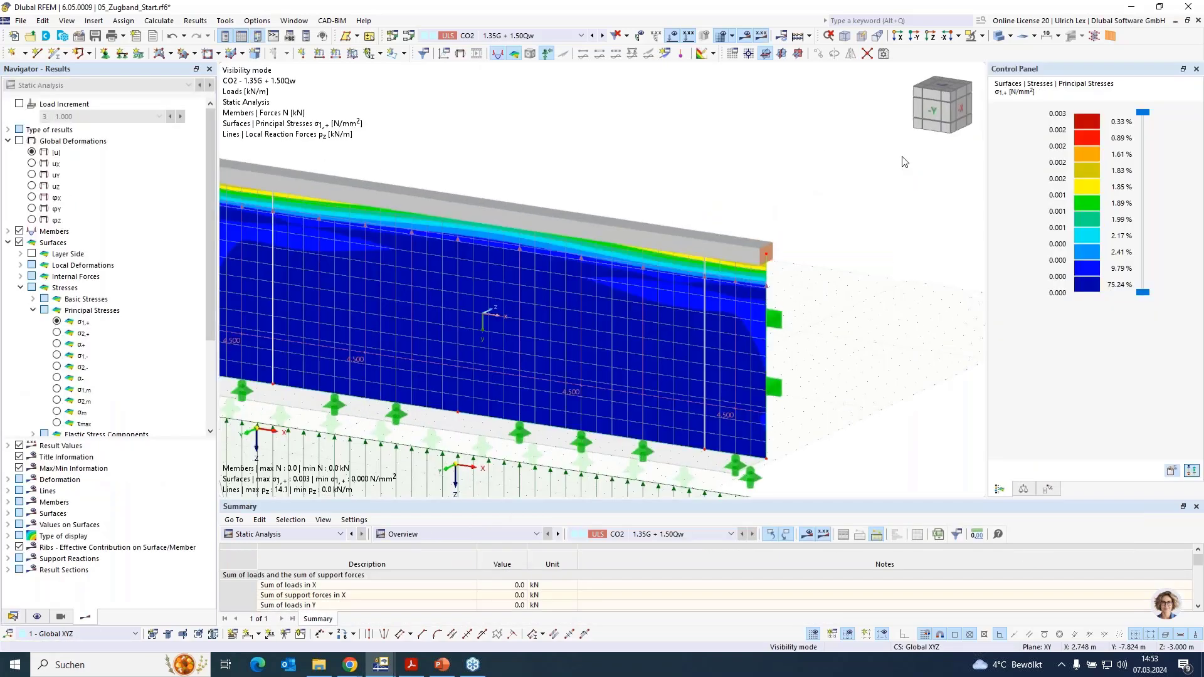
scroll(846, 160, "down", 2)
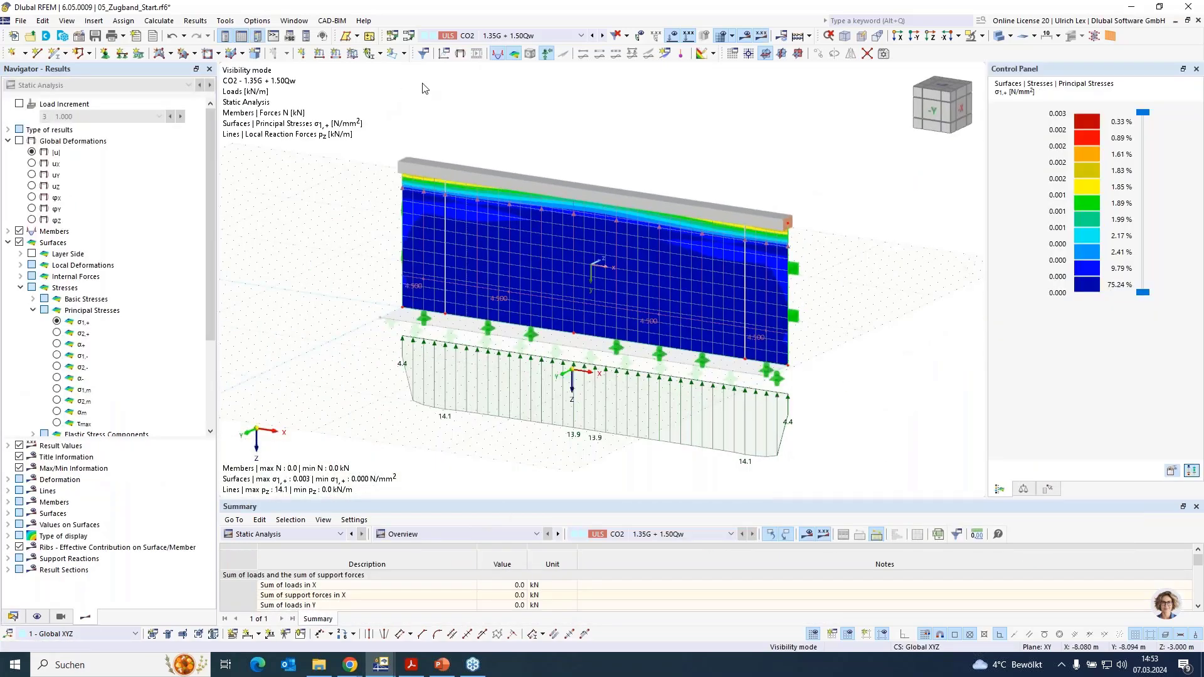
- Keep CO2 selected and examine the wall's principal stresses and the support reactions along its base
left_click(511, 36)
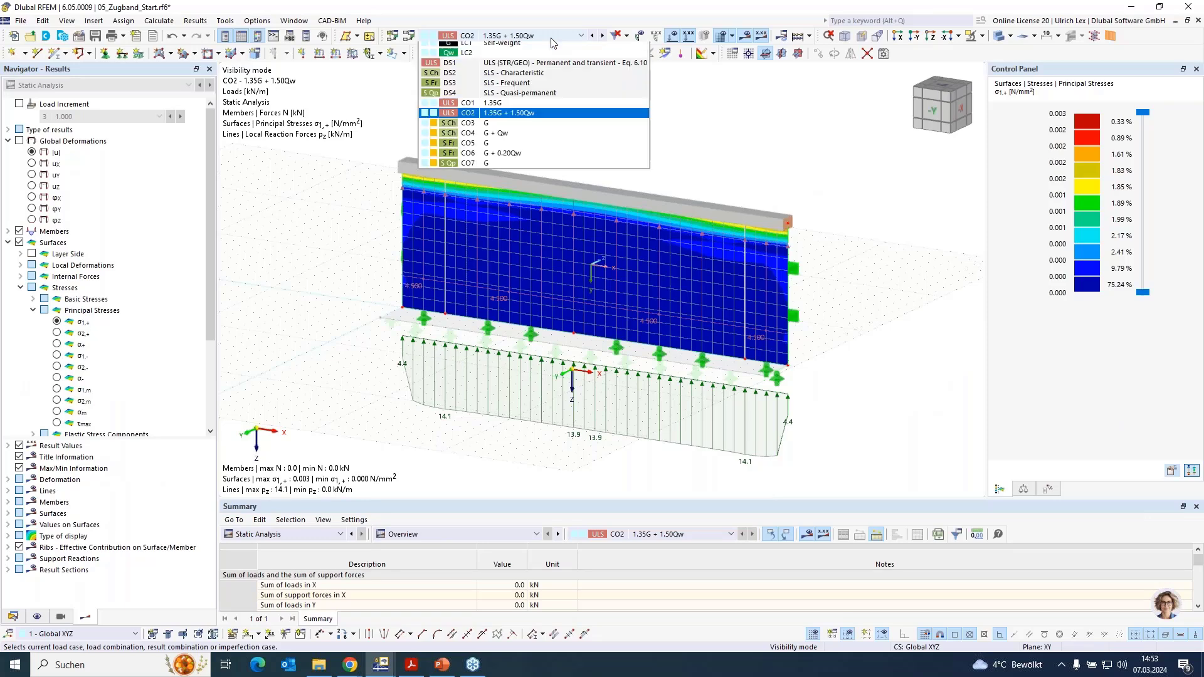
left_click(520, 117)
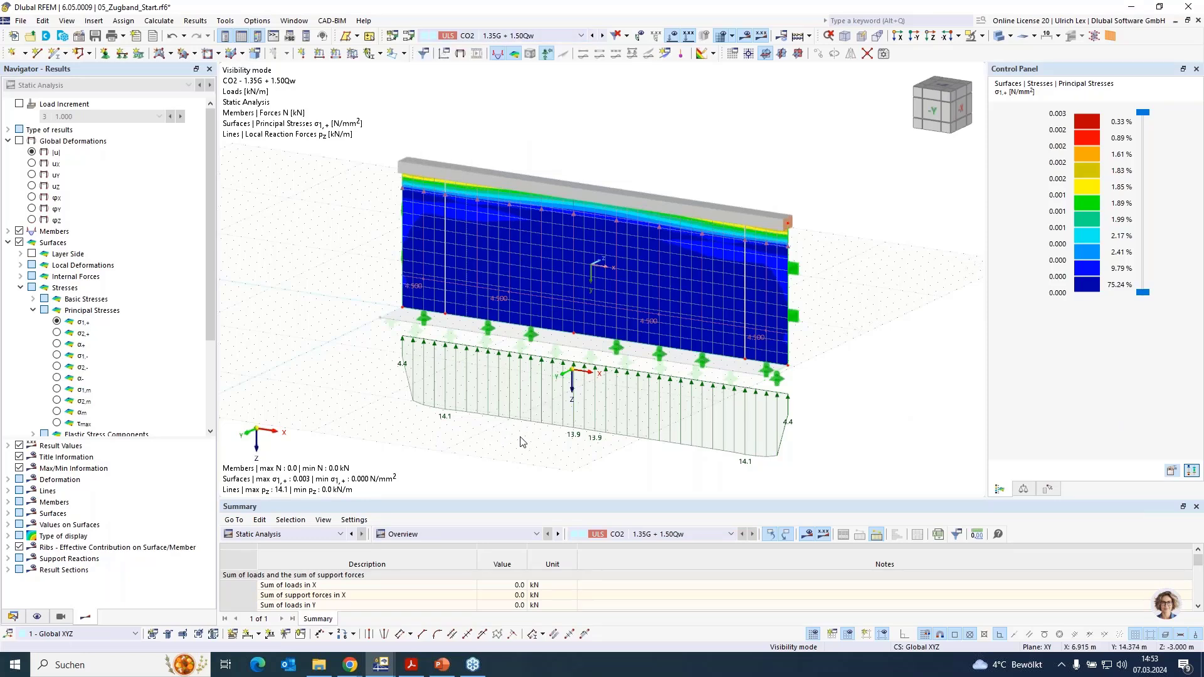
mouse_move(534, 436)
middle_mouse_down("ctrl")
mouse_move(562, 420)
mouse_move(543, 429)
middle_mouse_up("ctrl")
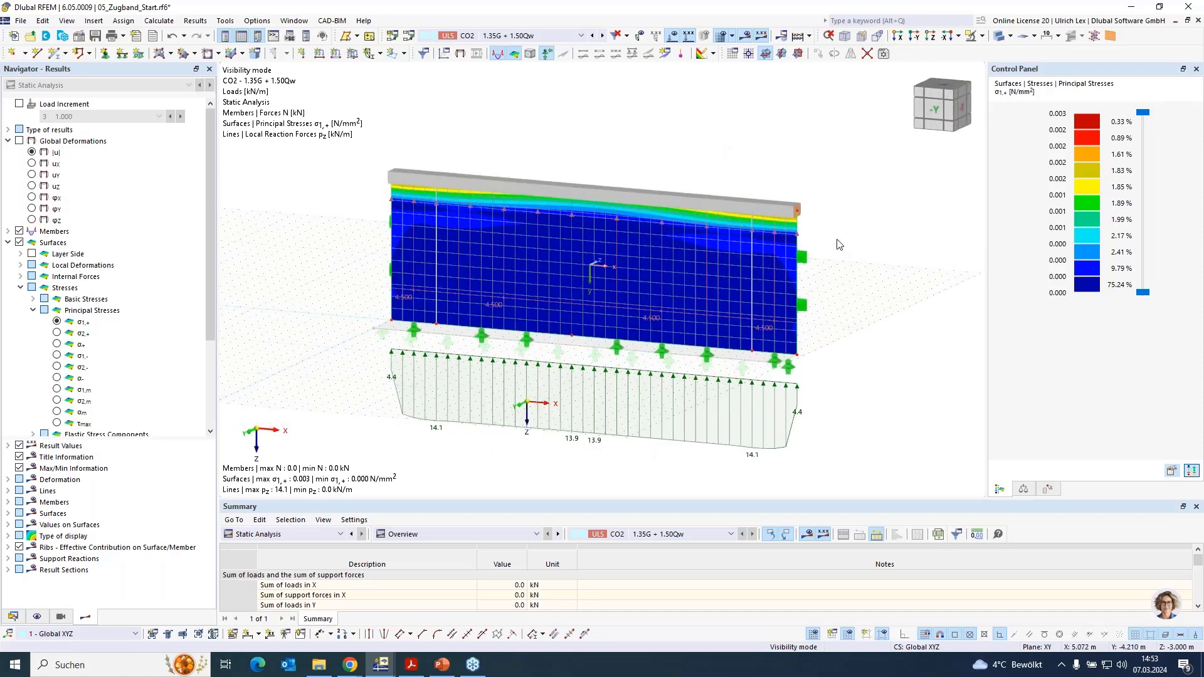
scroll(839, 244, "up", 1)
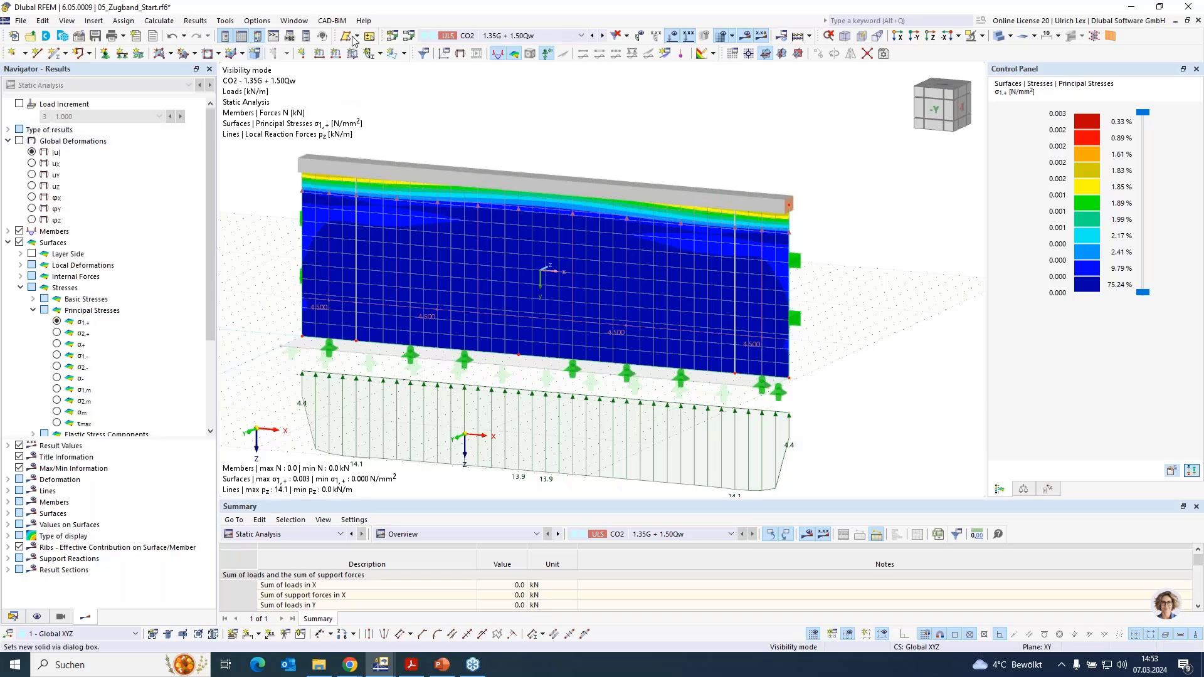
- Switch to load case LC2 and display the model as a wireframe
left_click(527, 35)
left_click(519, 58)
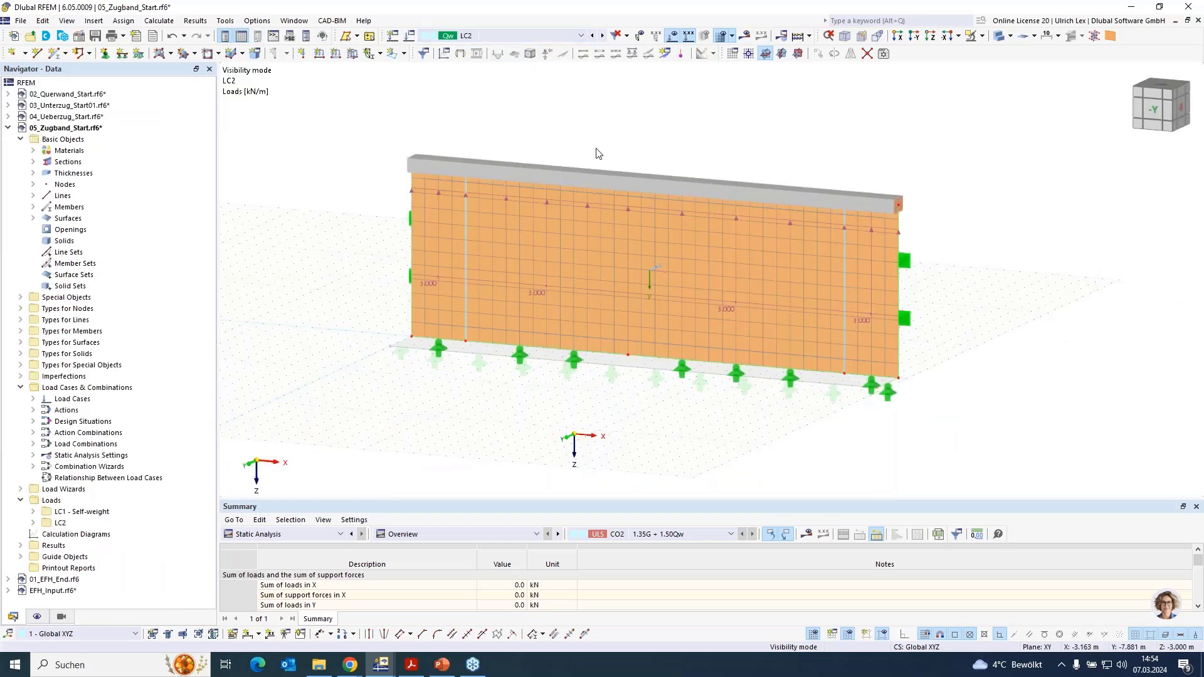
scroll(492, 175, "up", 2)
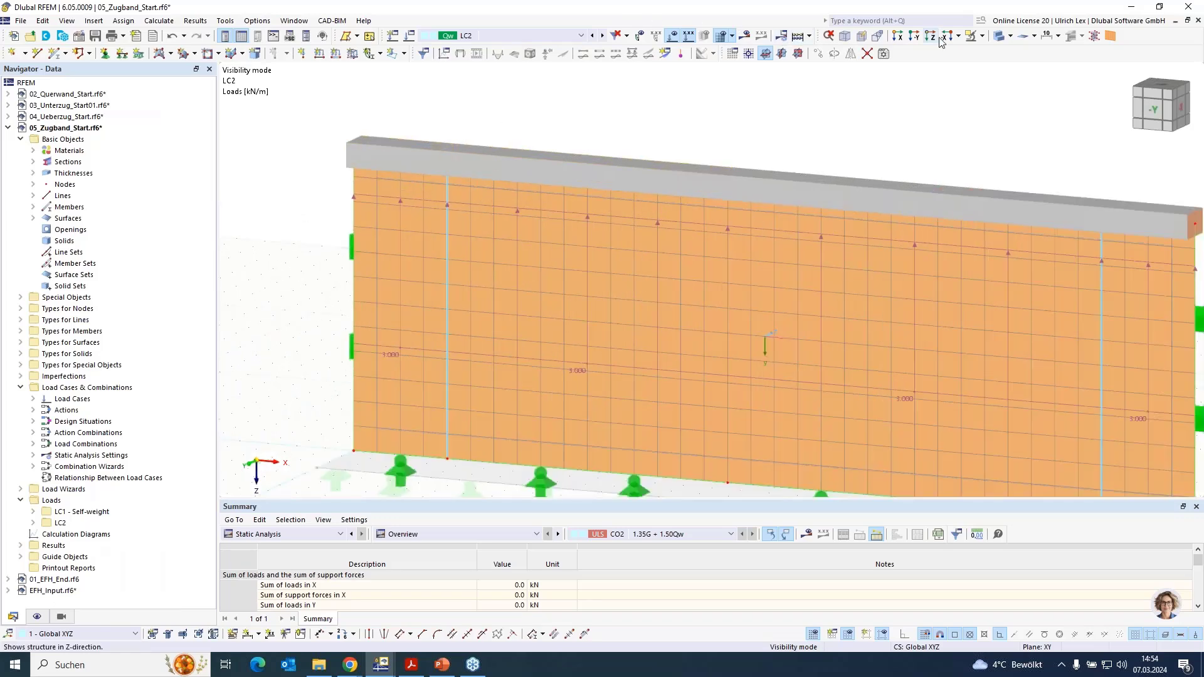
left_click(999, 37)
left_click(999, 37)
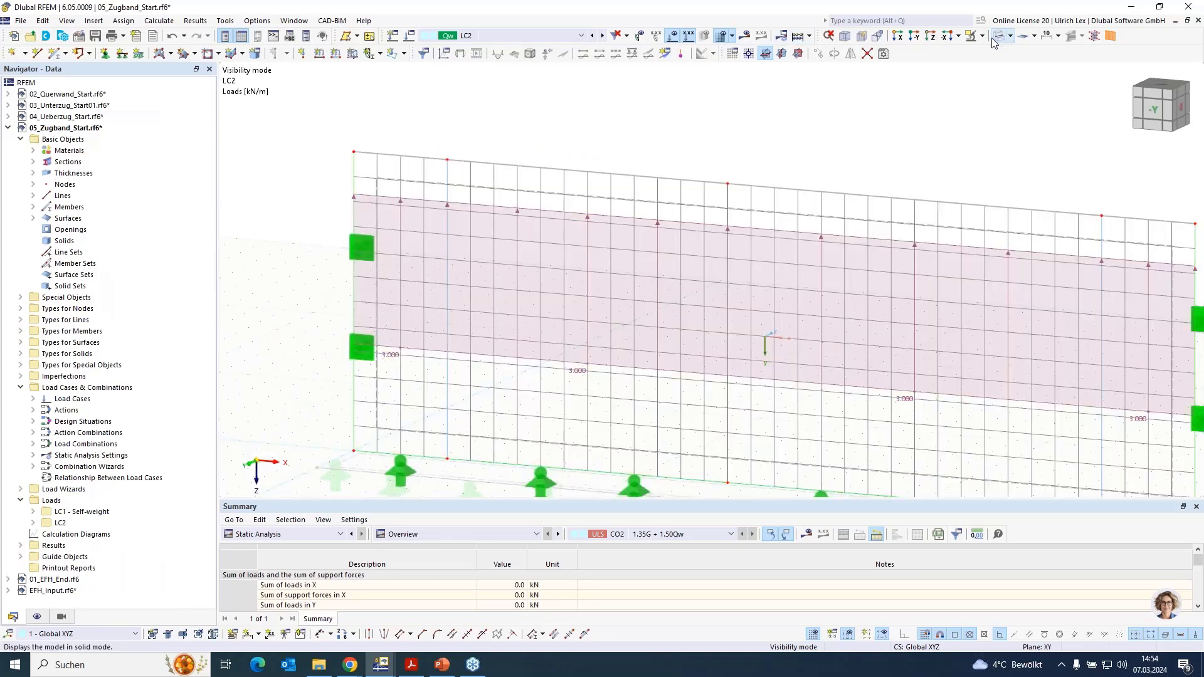
- Check the member type and the section and material assigned to the wall's vertical tension tie near its free end
double_click(448, 194)
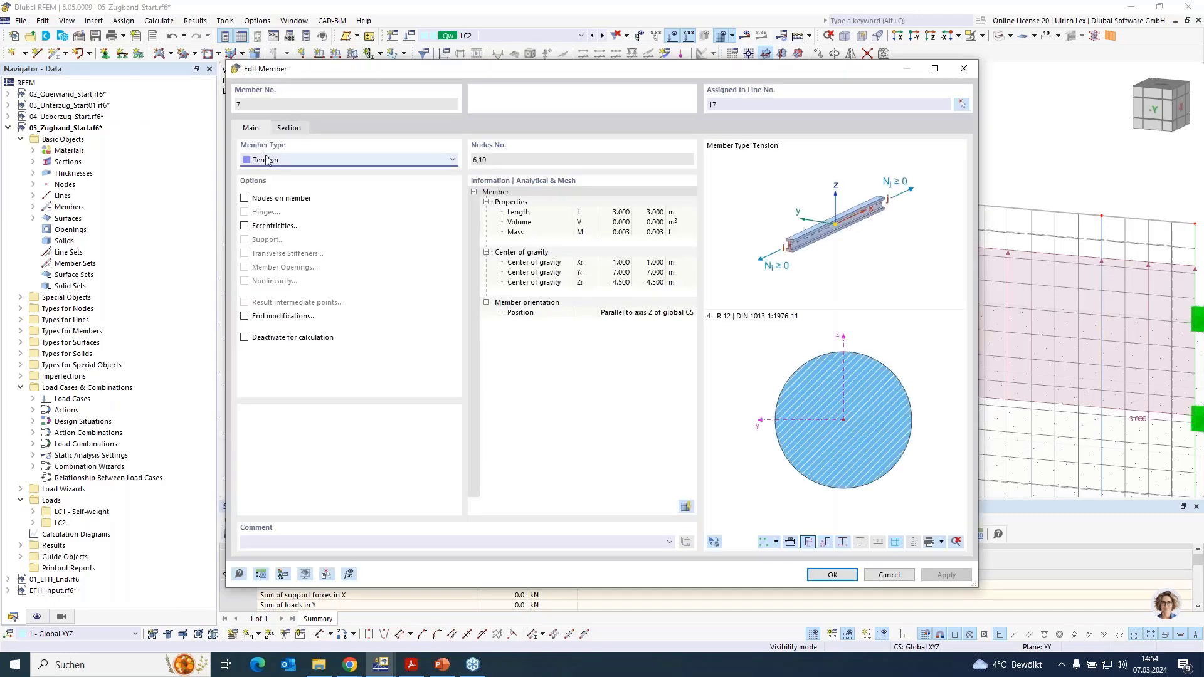
left_click(289, 129)
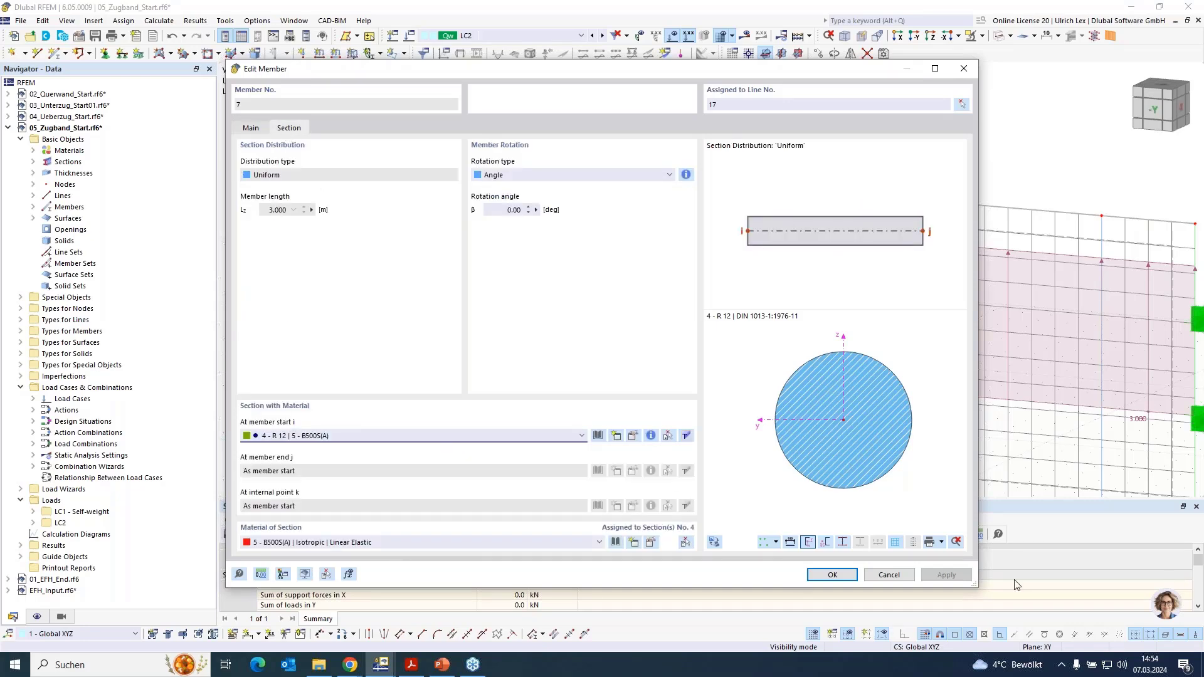
left_click(819, 576)
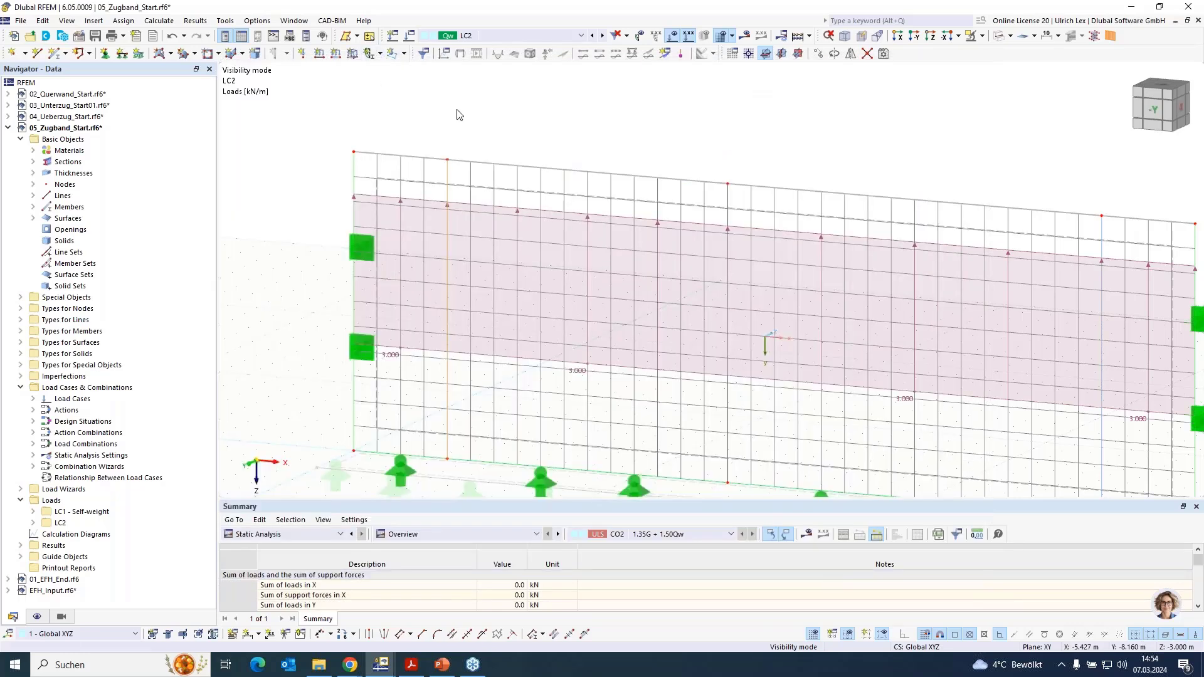
- Calculate load case LC2 and examine the resulting stresses and support reactions on the wall
left_click(496, 36)
left_click(495, 35)
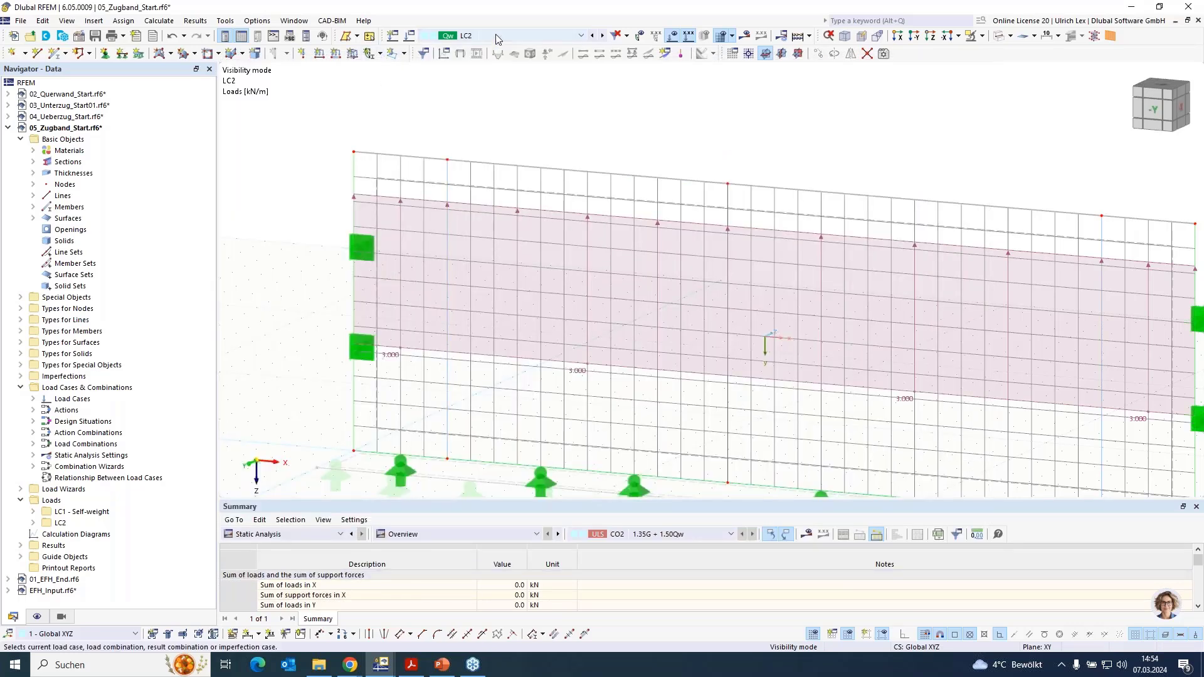
left_click(753, 38)
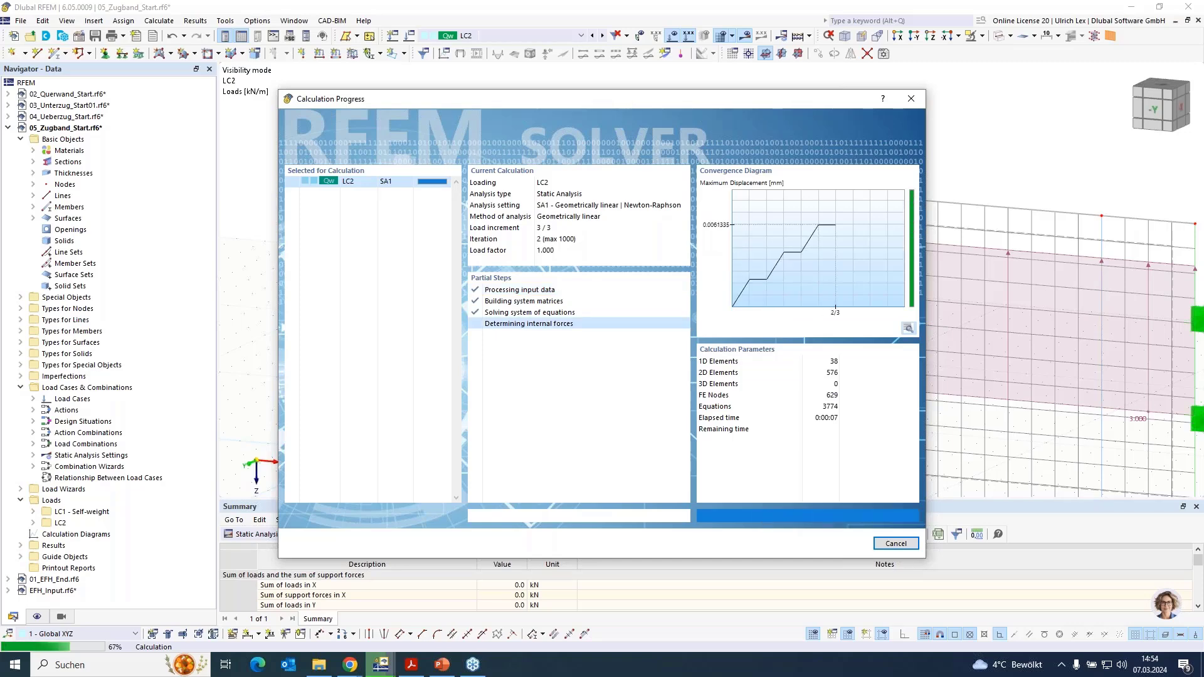
scroll(379, 151, "down", 2)
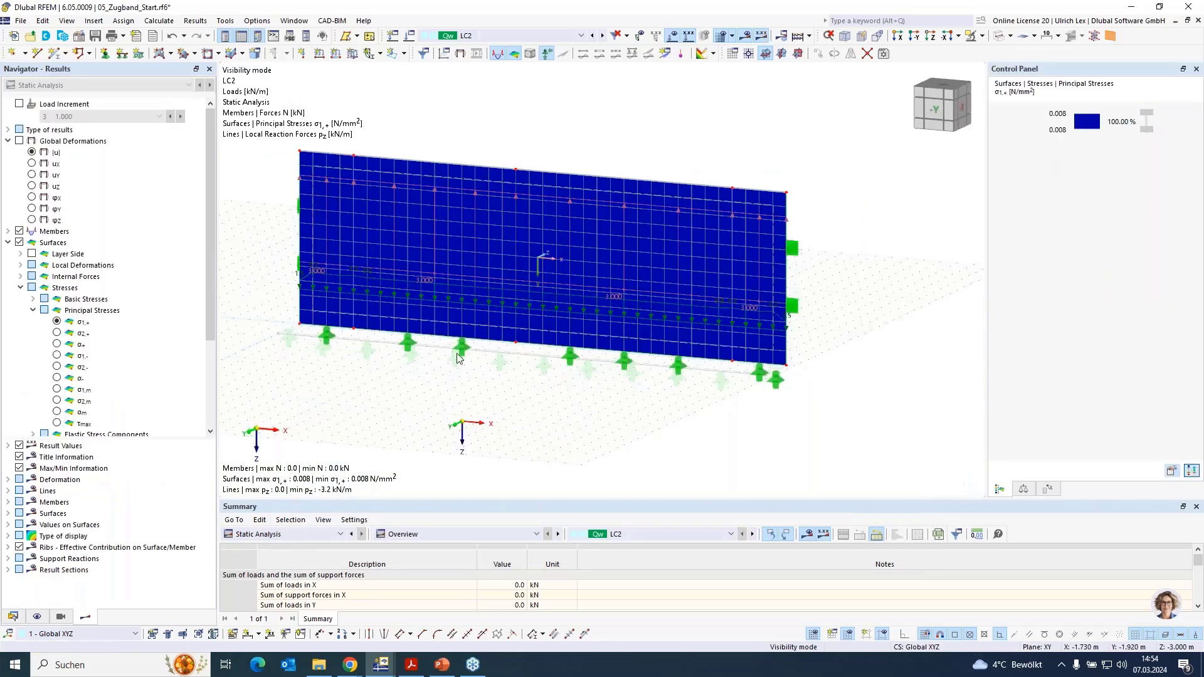
scroll(421, 383, "up", 1)
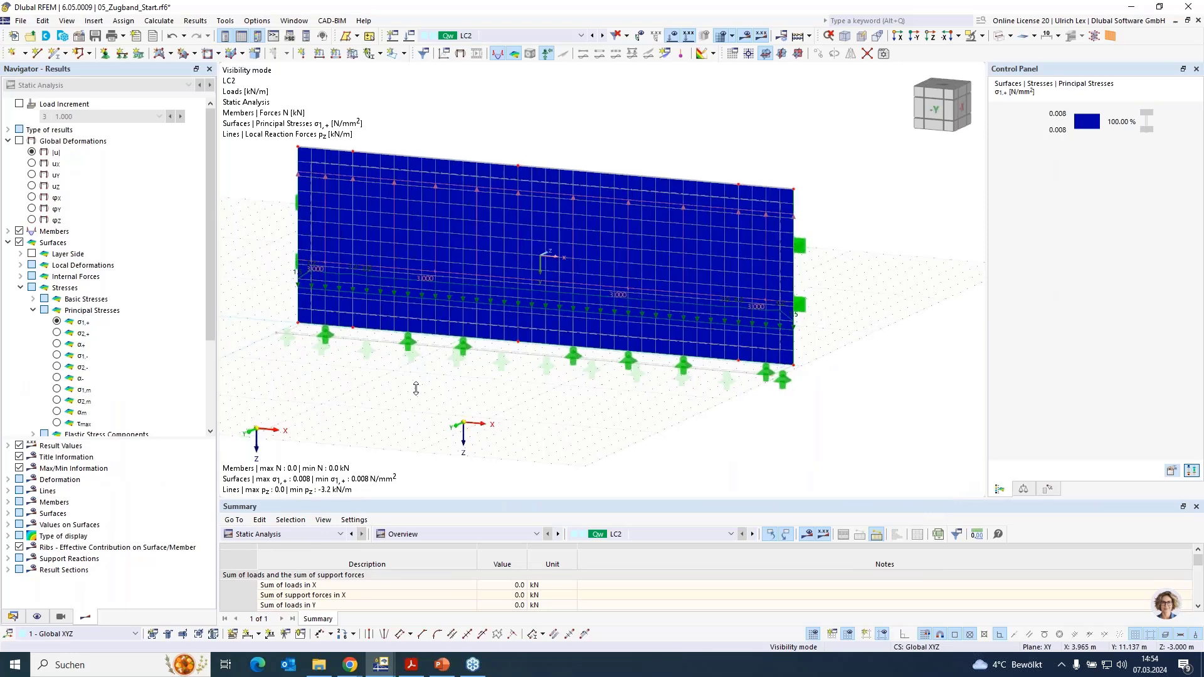
scroll(639, 129, "up", 2)
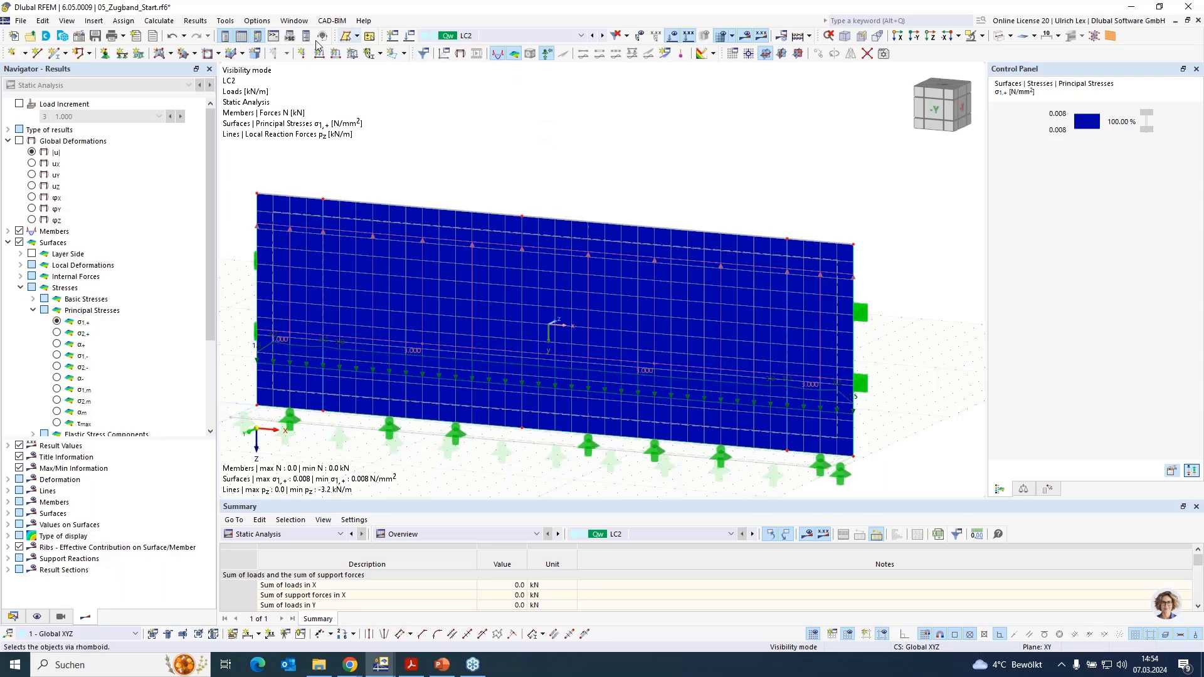
- Switch to the RFEM window with the finished models and bring up 05_Zugband_End.rf6
mouse_move(381, 664)
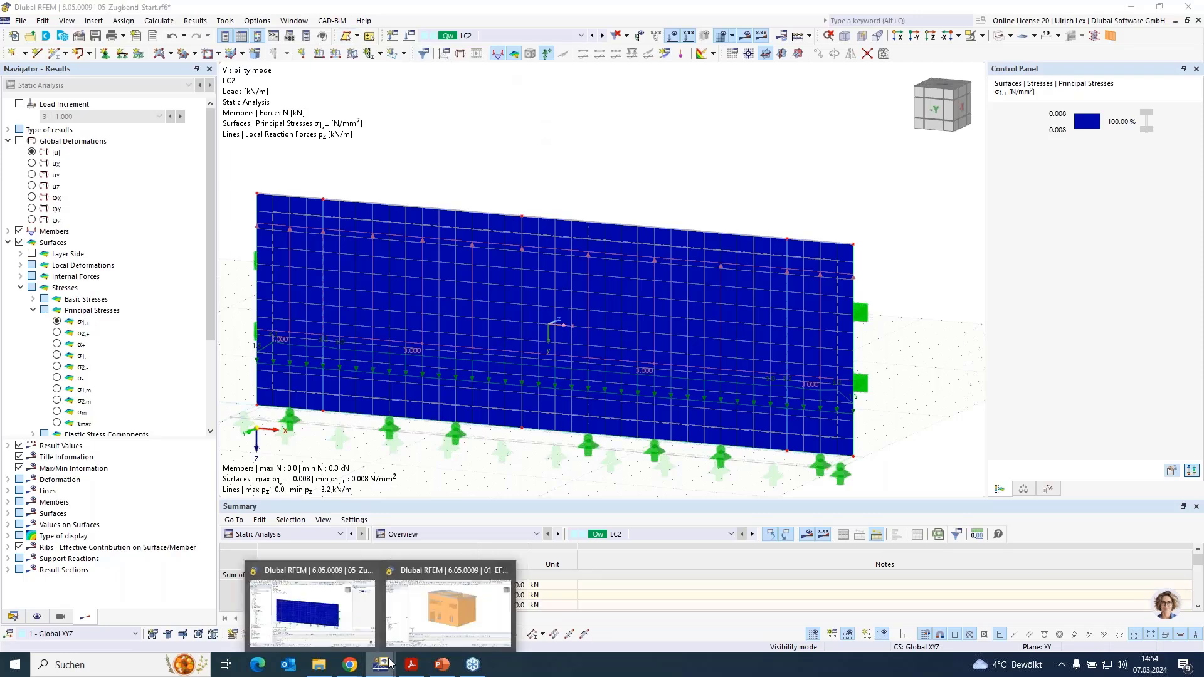
left_click(432, 622)
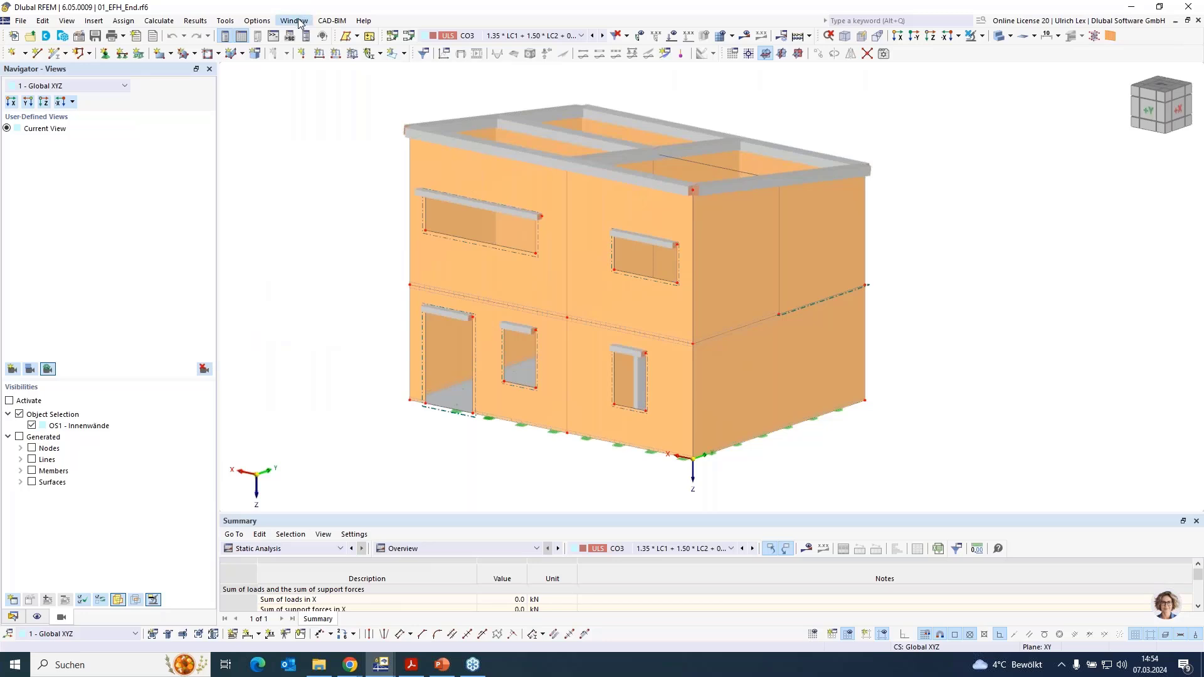
left_click(300, 23)
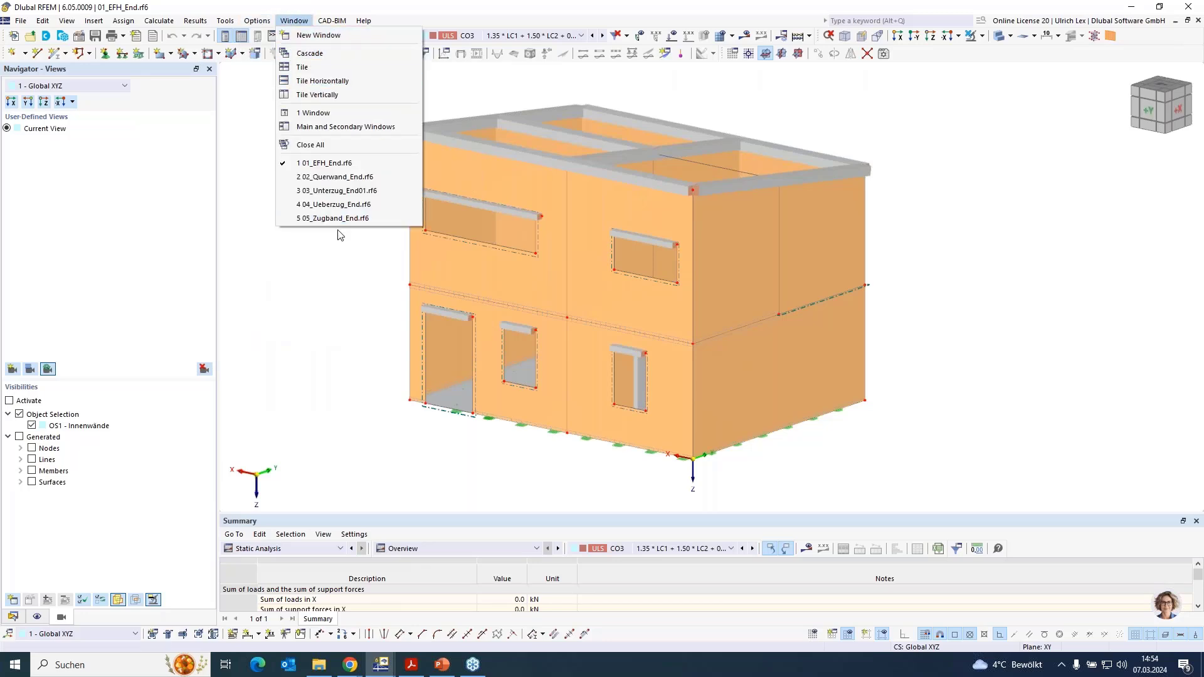
left_click(374, 219)
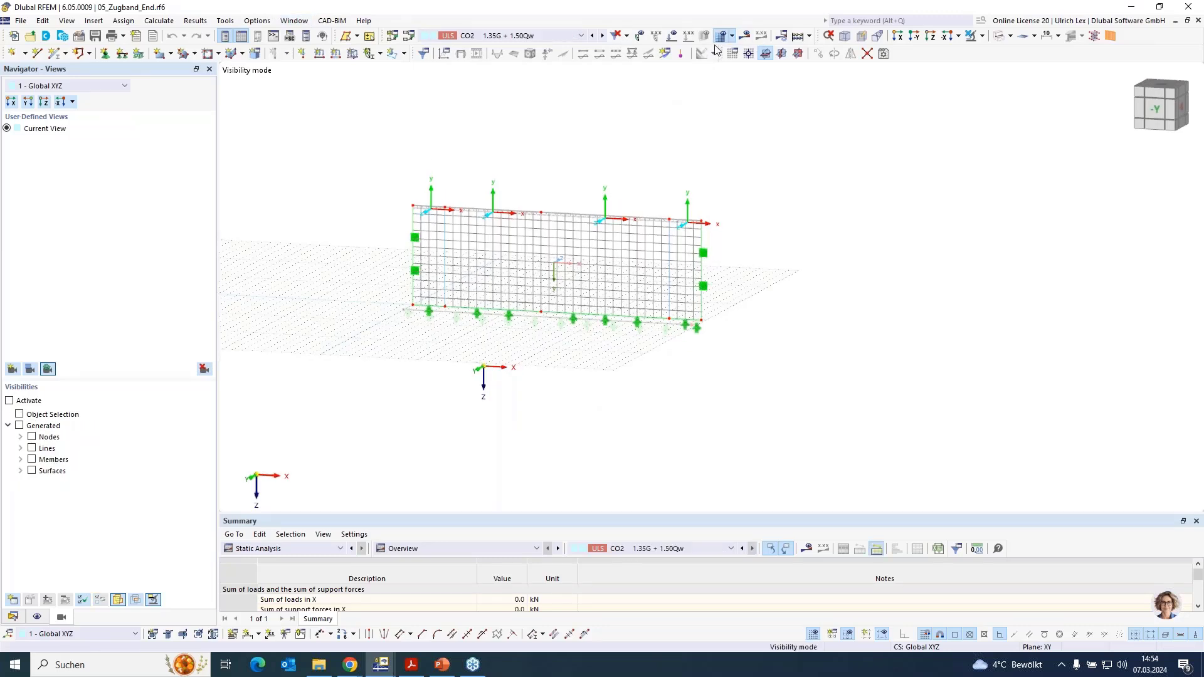
- Show the CO2 results and examine the ring beam's displacements and the reaction forces along the wall base
left_click(747, 38)
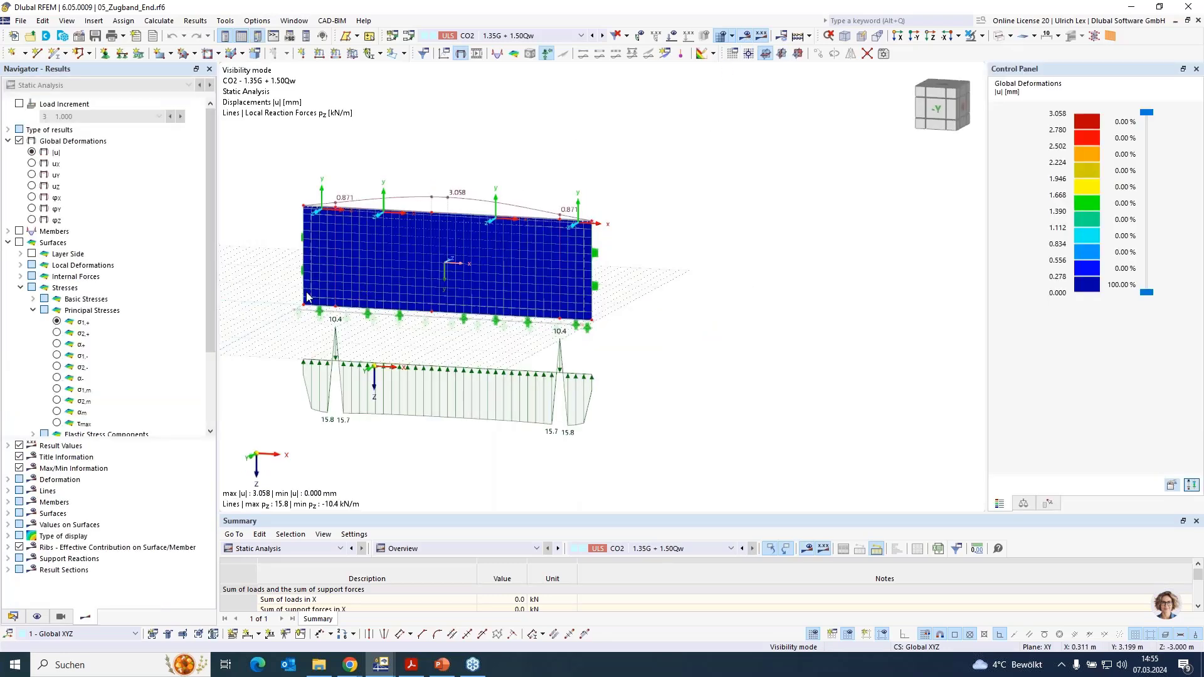
scroll(243, 211, "up", 4)
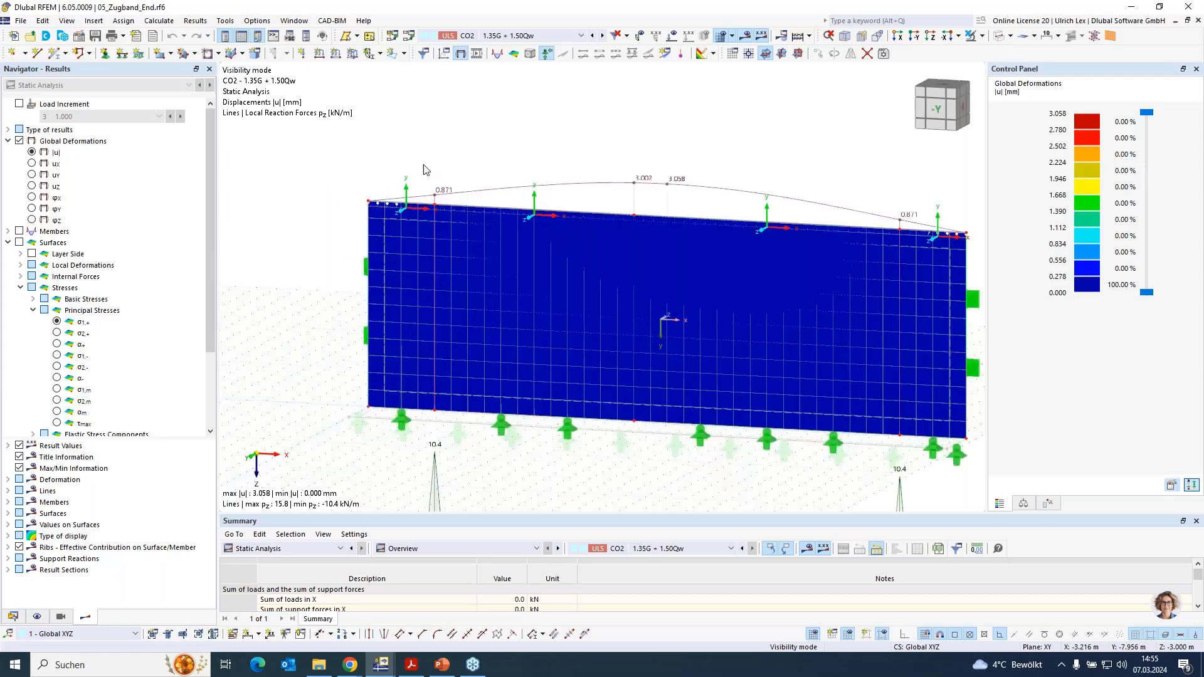
scroll(377, 151, "down", 3)
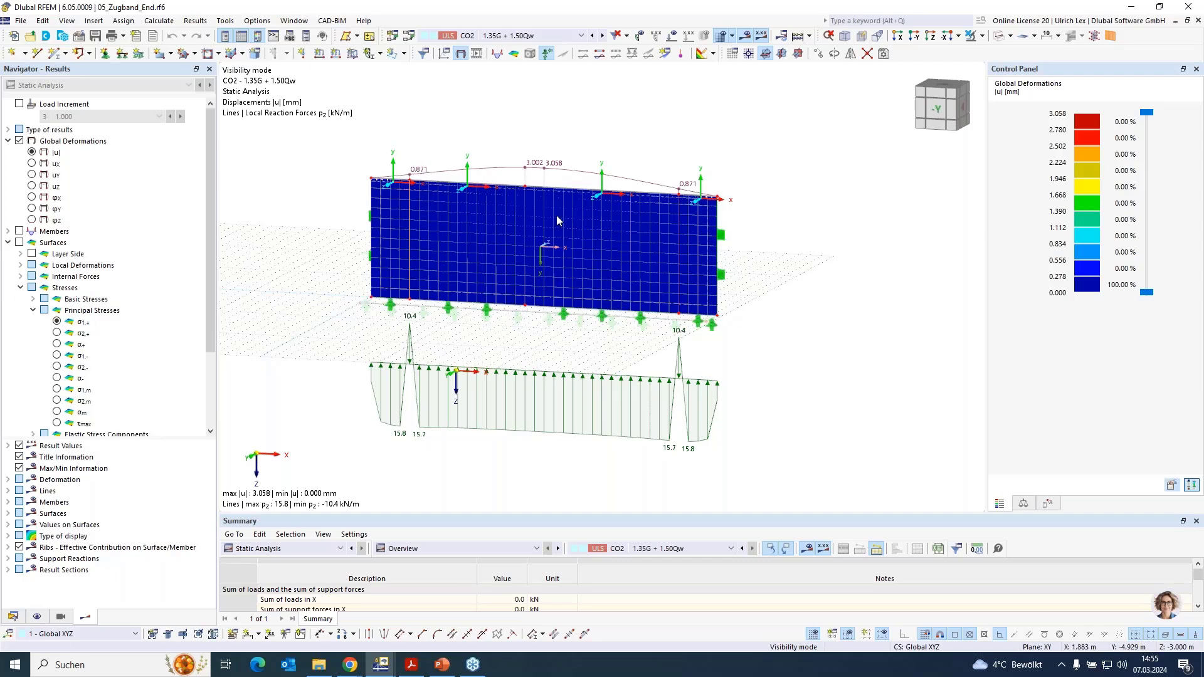
scroll(623, 126, "up", 2)
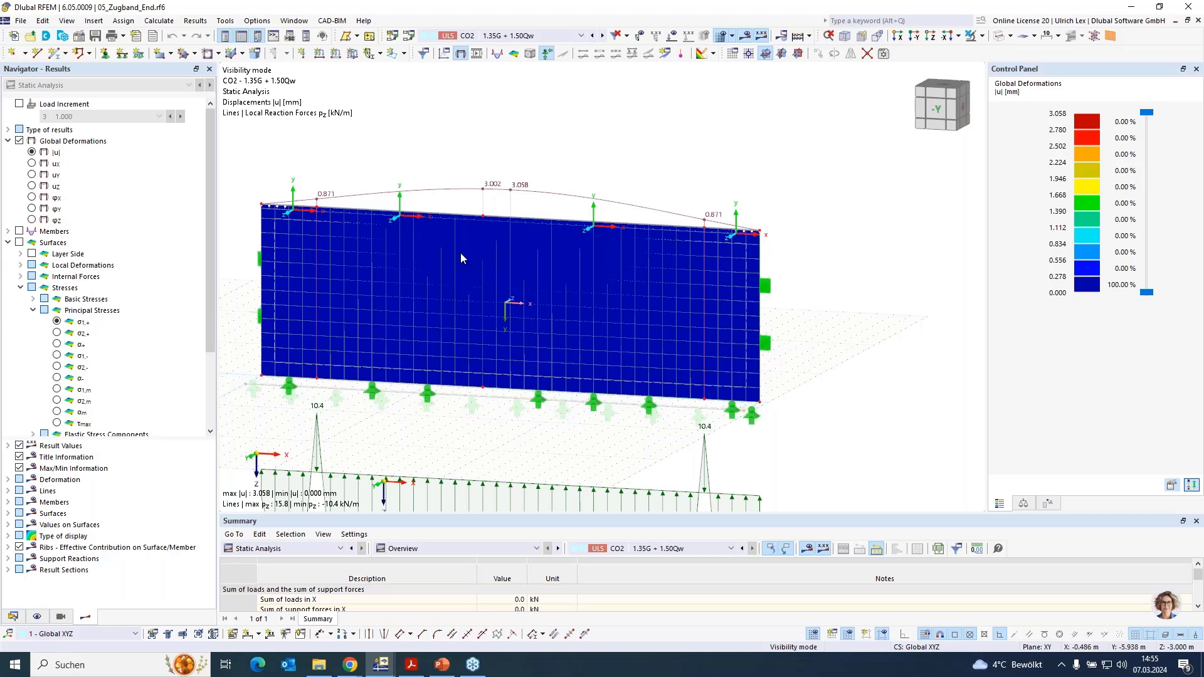
- Hide the results and inspect the conditions of the line hinge along the wall's upper edge, leaving them unchanged
left_click(748, 38)
scroll(593, 210, "up", 5)
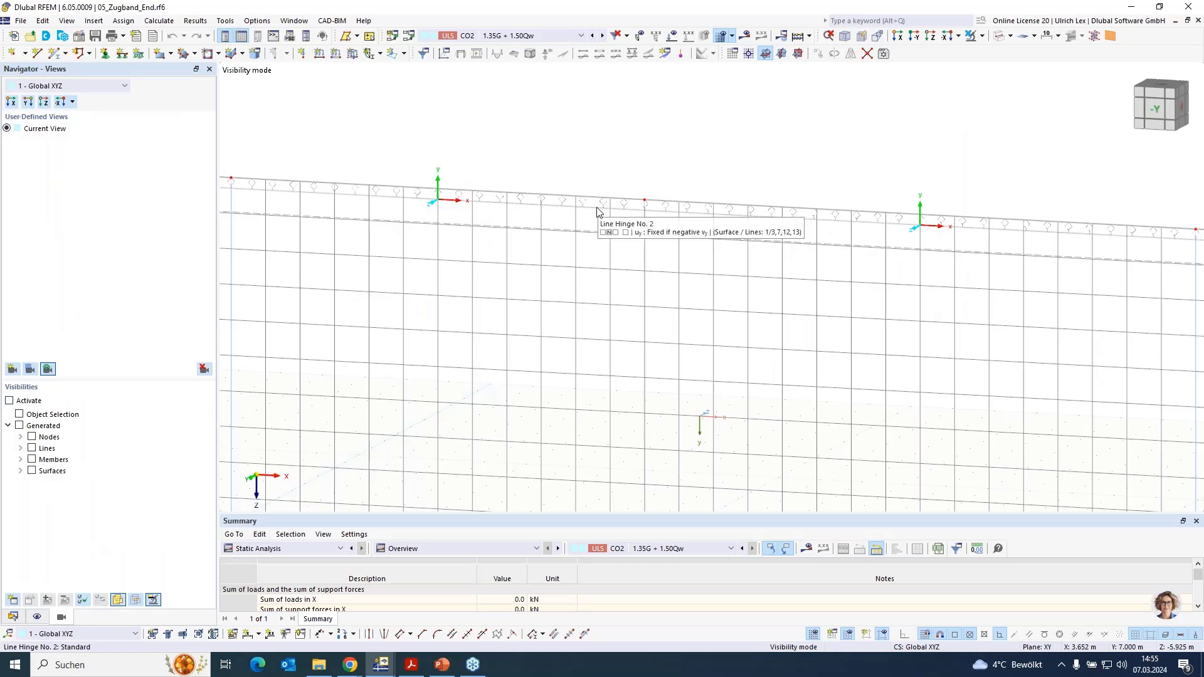
left_click(597, 212)
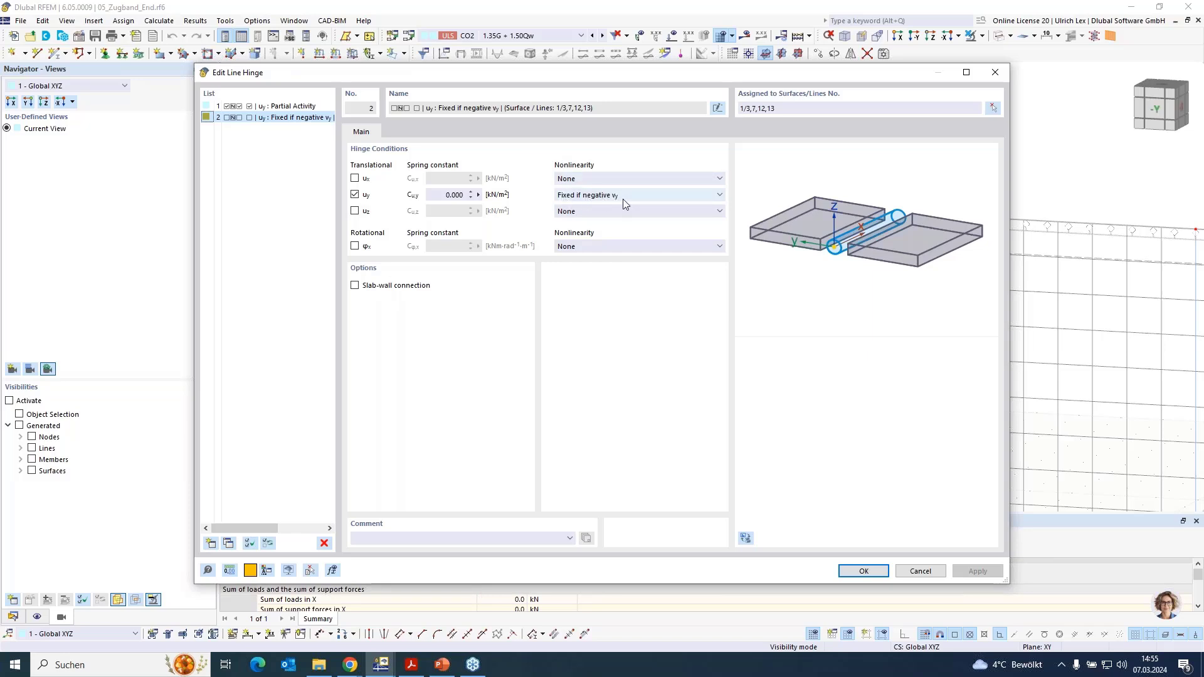
left_click(920, 571)
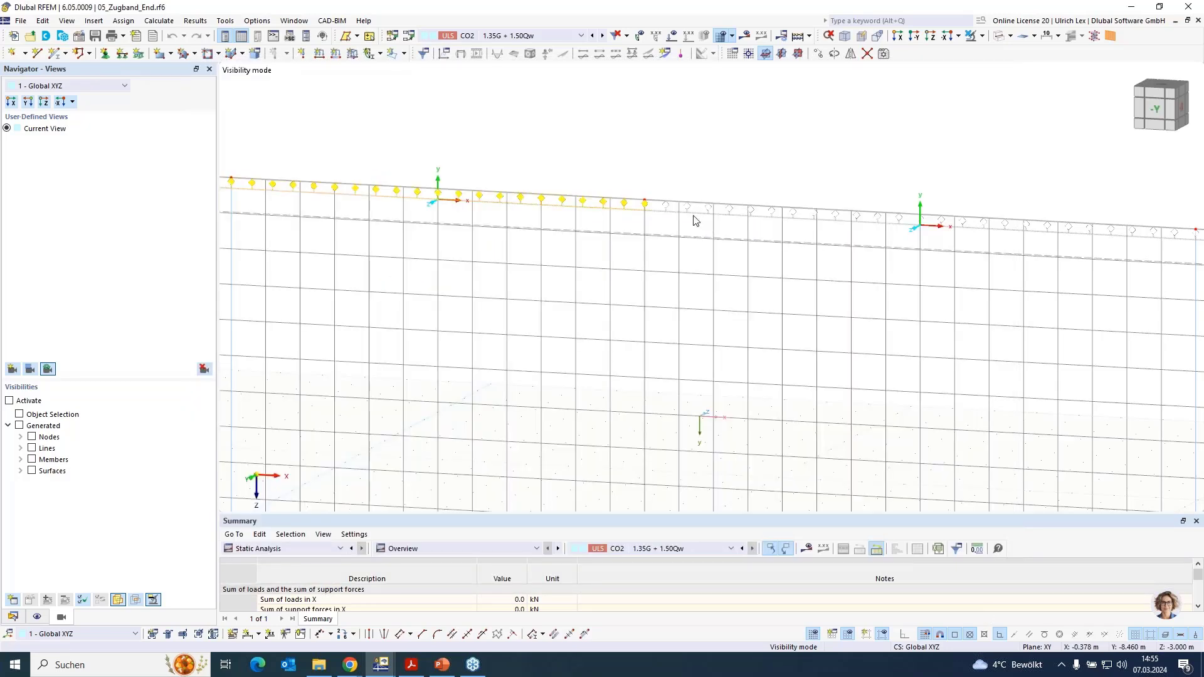
scroll(721, 201, "down", 3)
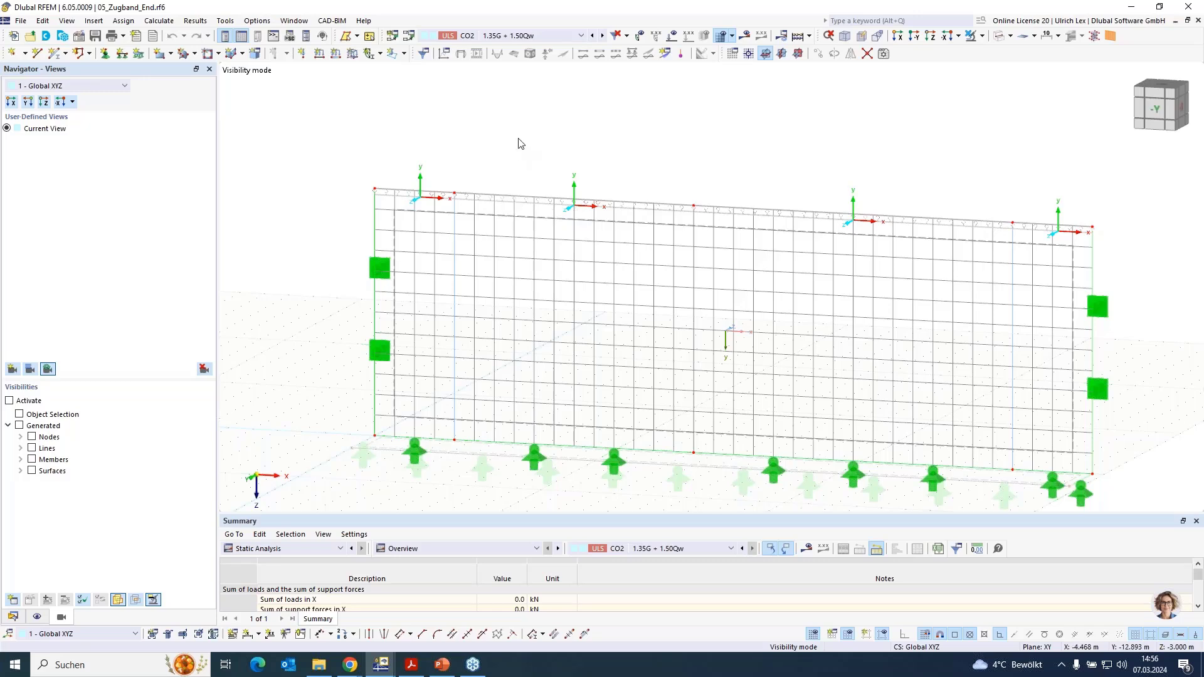
- Show the CO2 results with the model rendered solid and examine the line support reactions near both tension ties
left_click(748, 38)
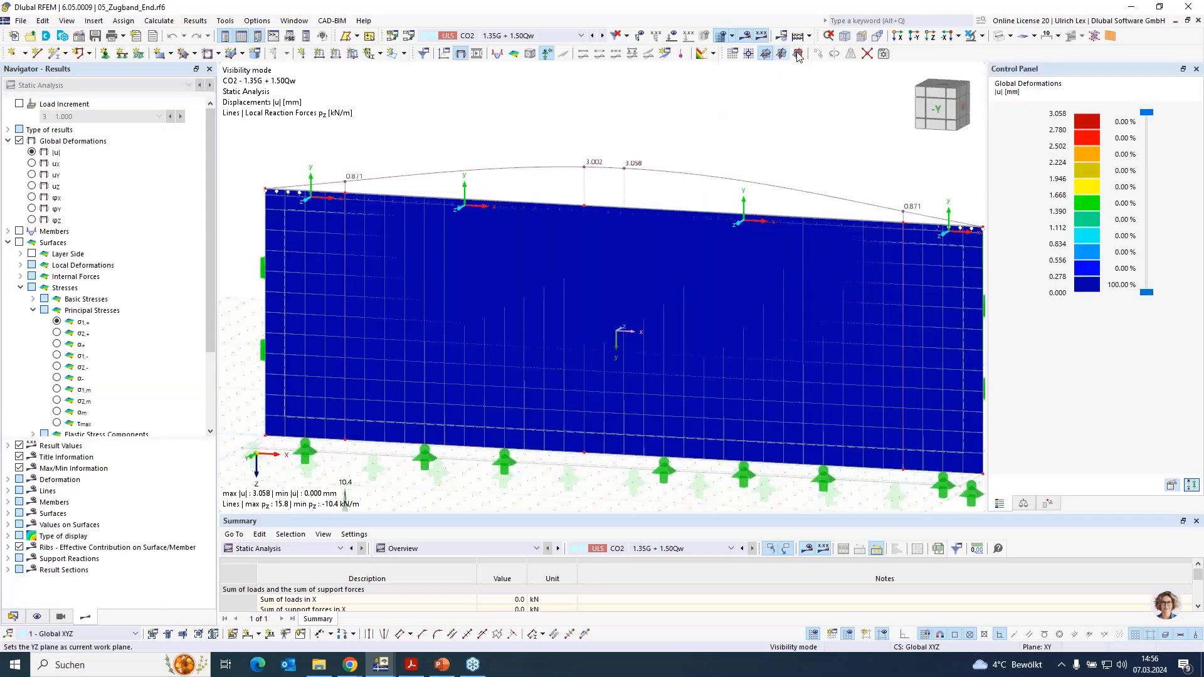
left_click(998, 38)
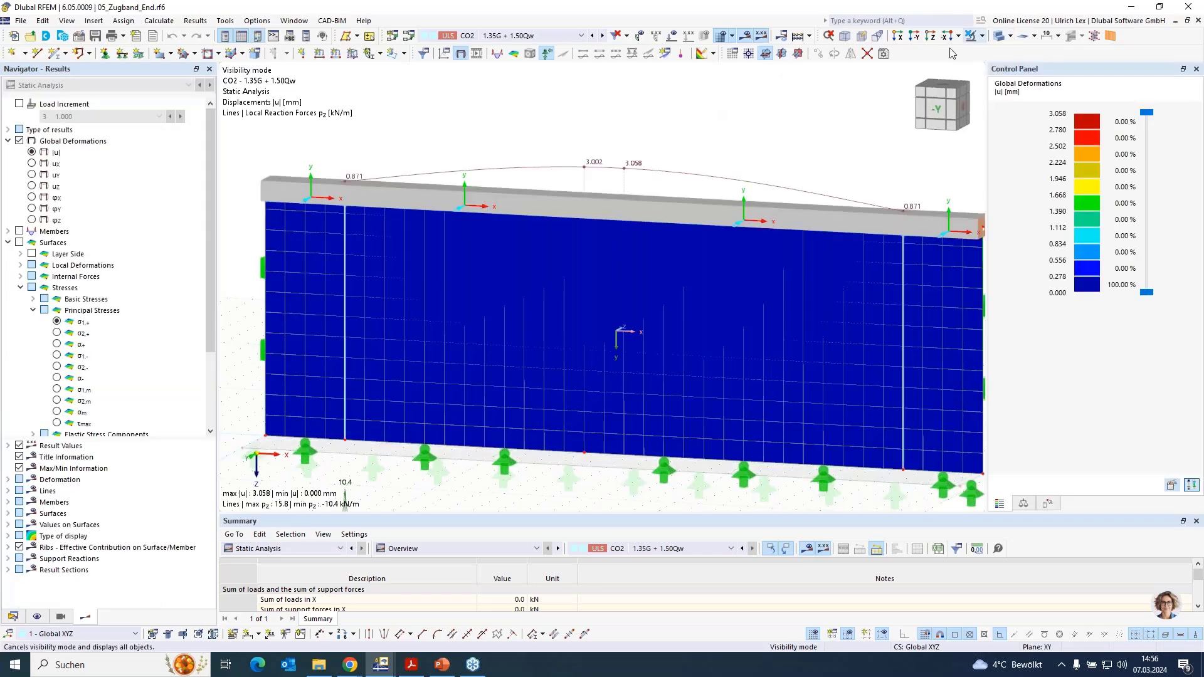
scroll(618, 151, "down", 2)
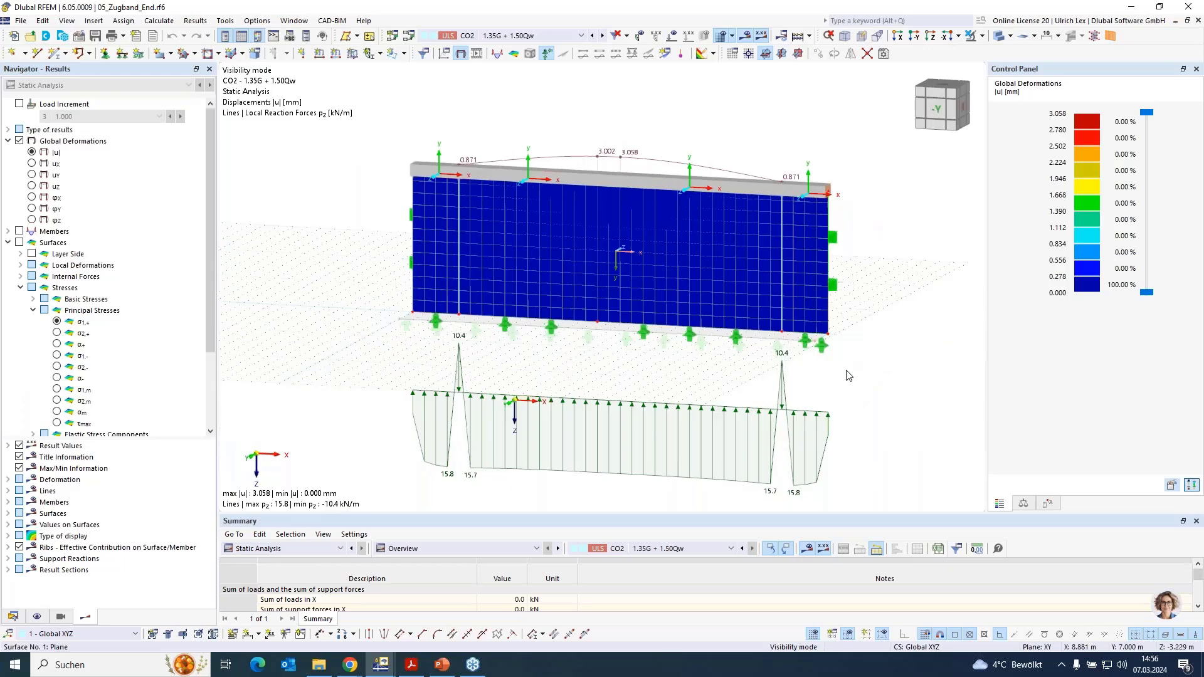
scroll(645, 168, "down", 2)
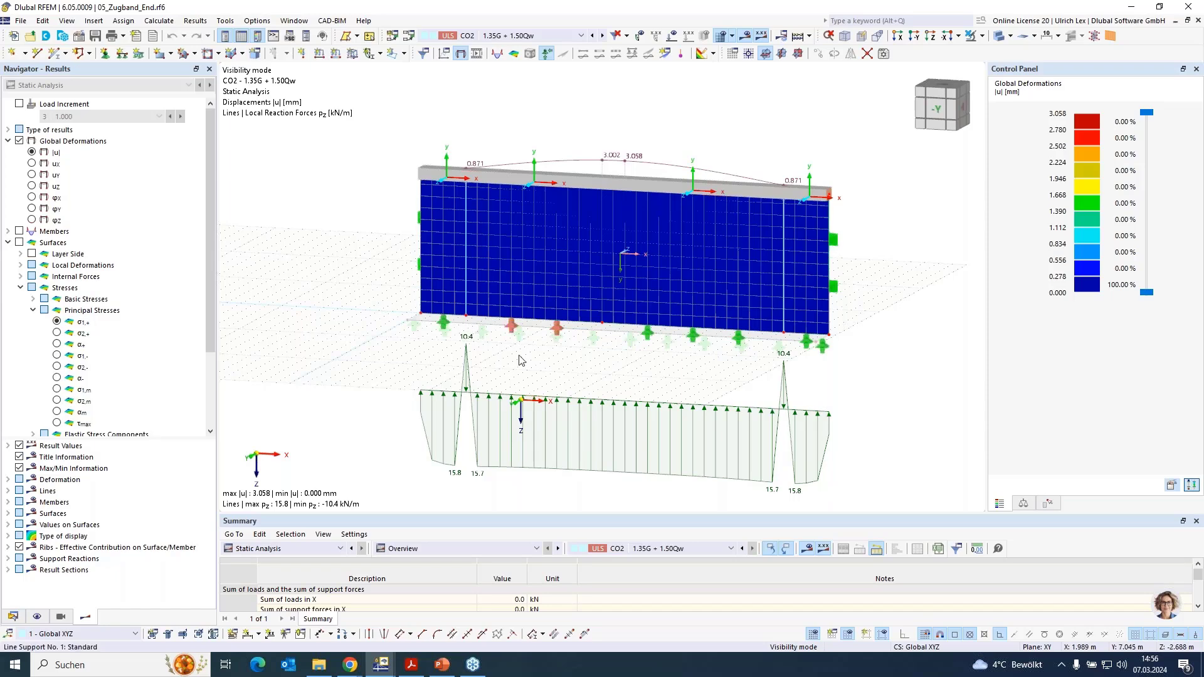
scroll(369, 350, "down", 1)
scroll(551, 326, "up", 1)
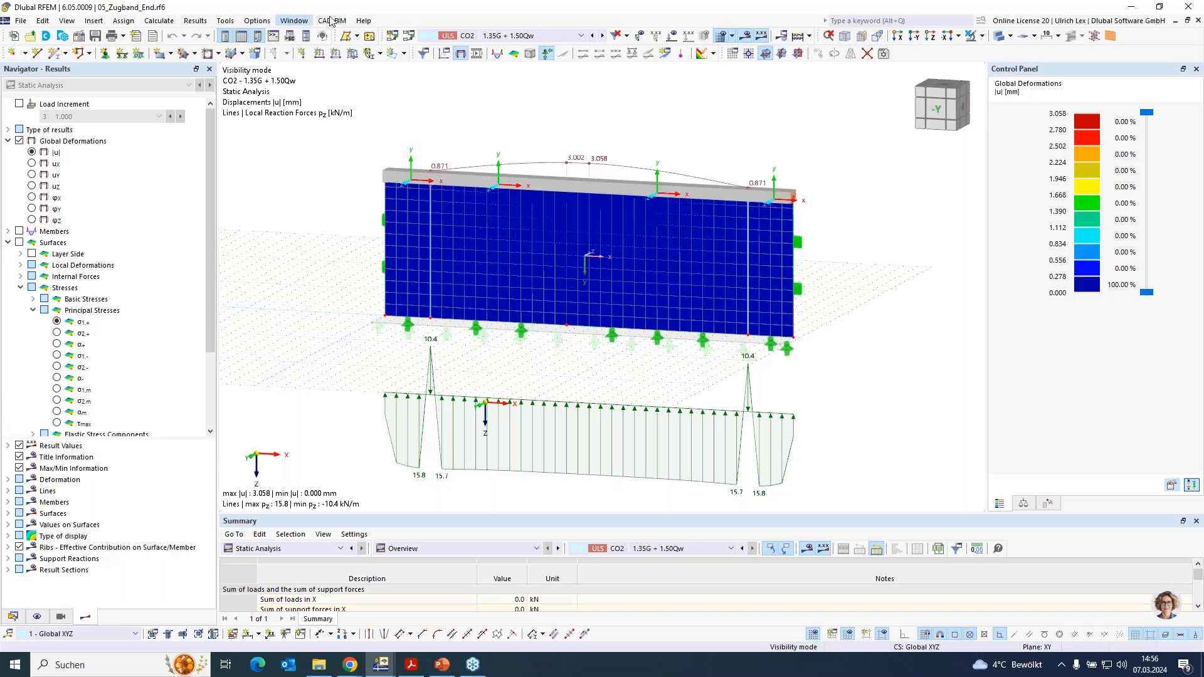
- Switch to the complete house model 01_EFH_End.rf6 and turn it to see the facade with the door
left_click(294, 21)
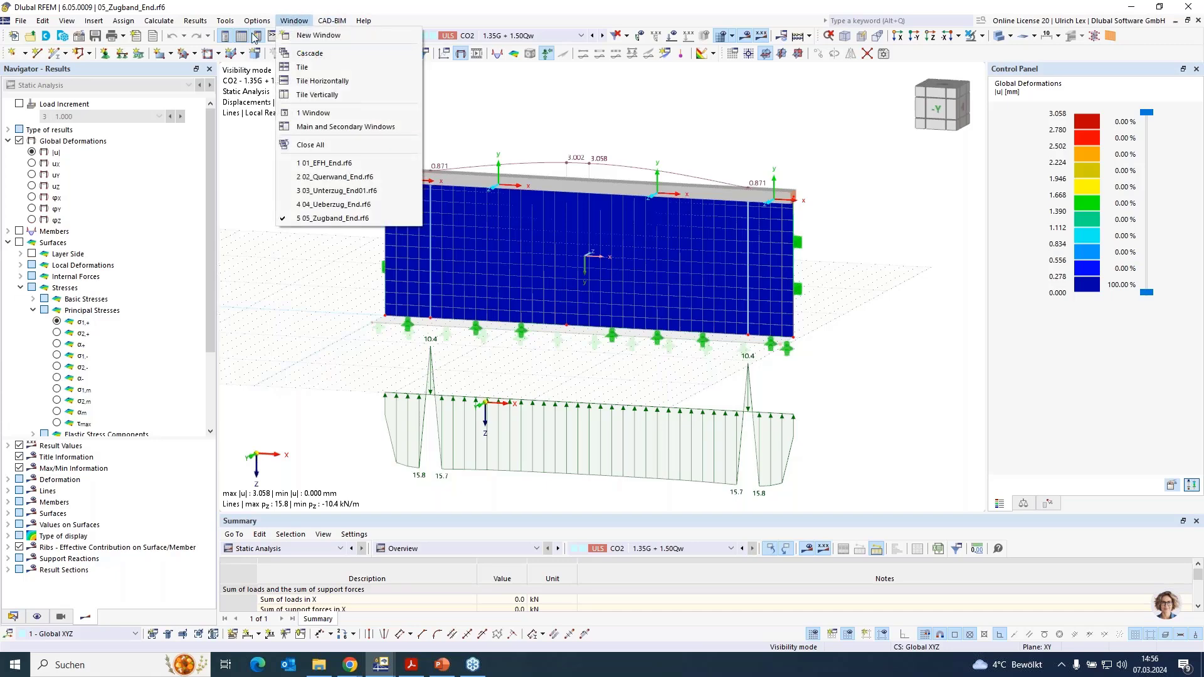
left_click(380, 164)
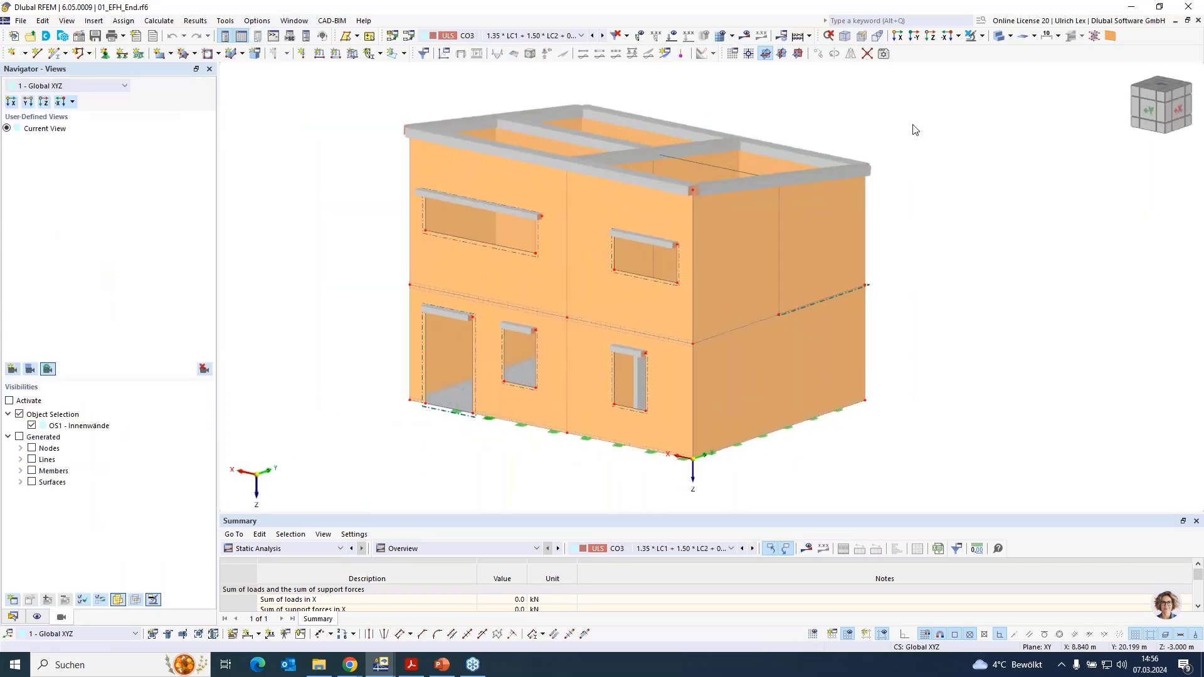
middle_click_drag(890, 349, 929, 350, "ctrl")
right_click_drag(929, 350, 929, 349)
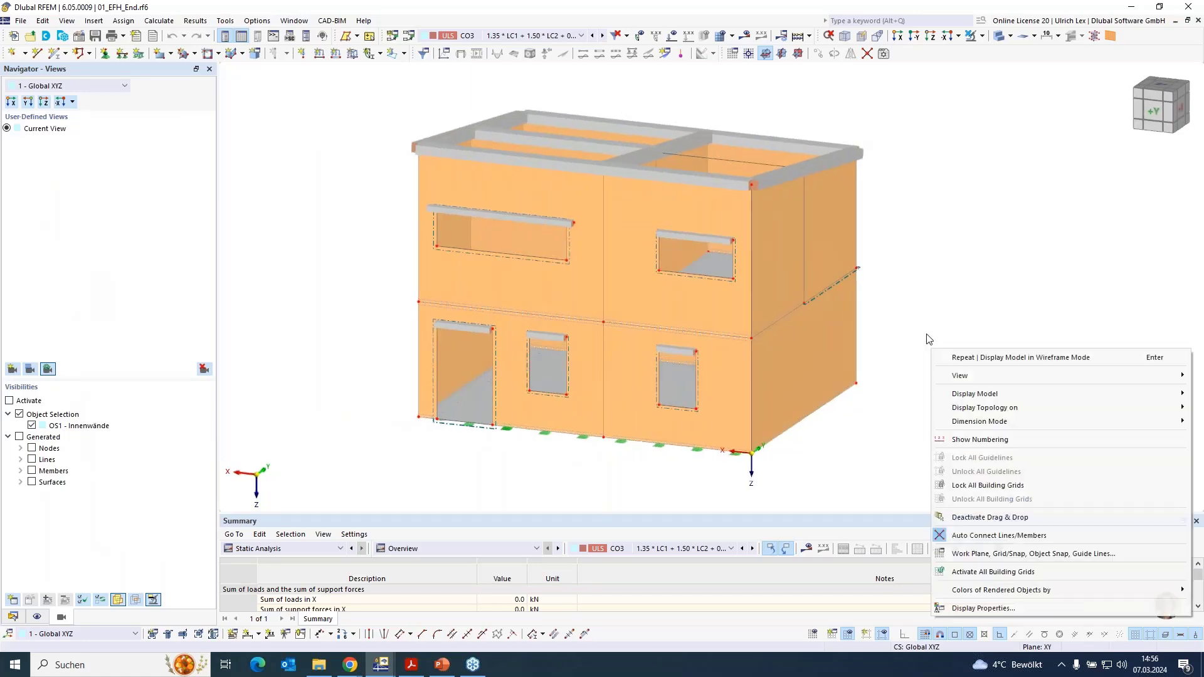
left_click(926, 114)
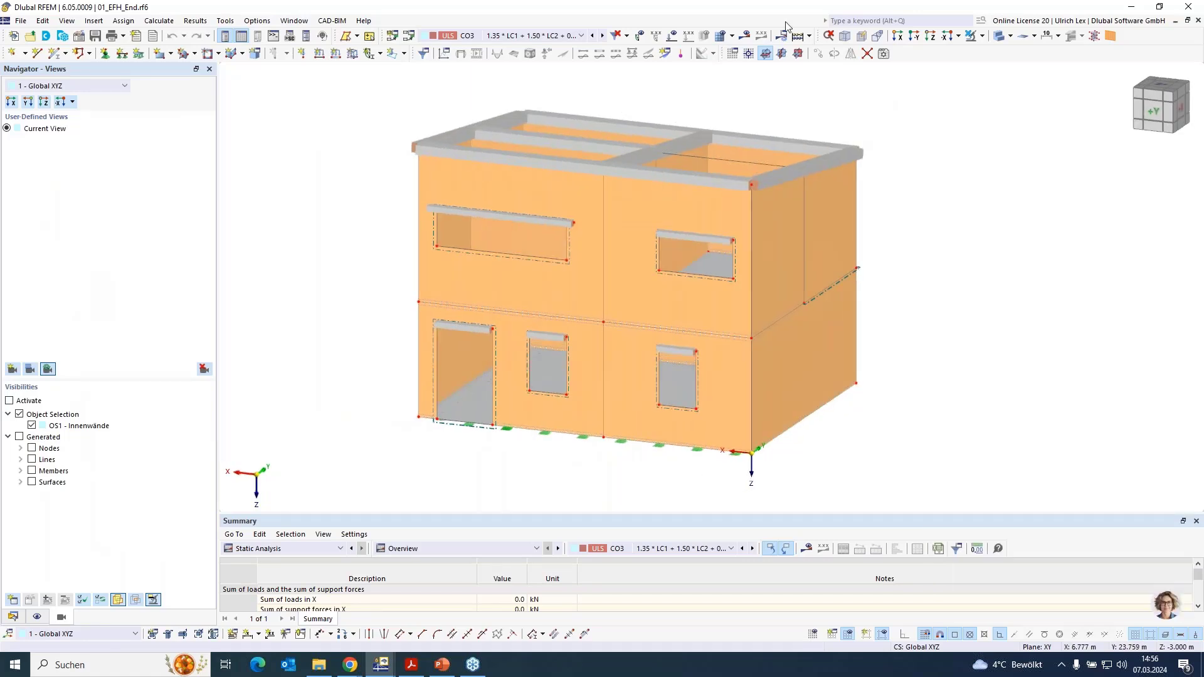
- Show the CO3 results of the house and display the principal stresses σ2,+ on its surfaces
left_click(744, 36)
scroll(909, 309, "down", 1)
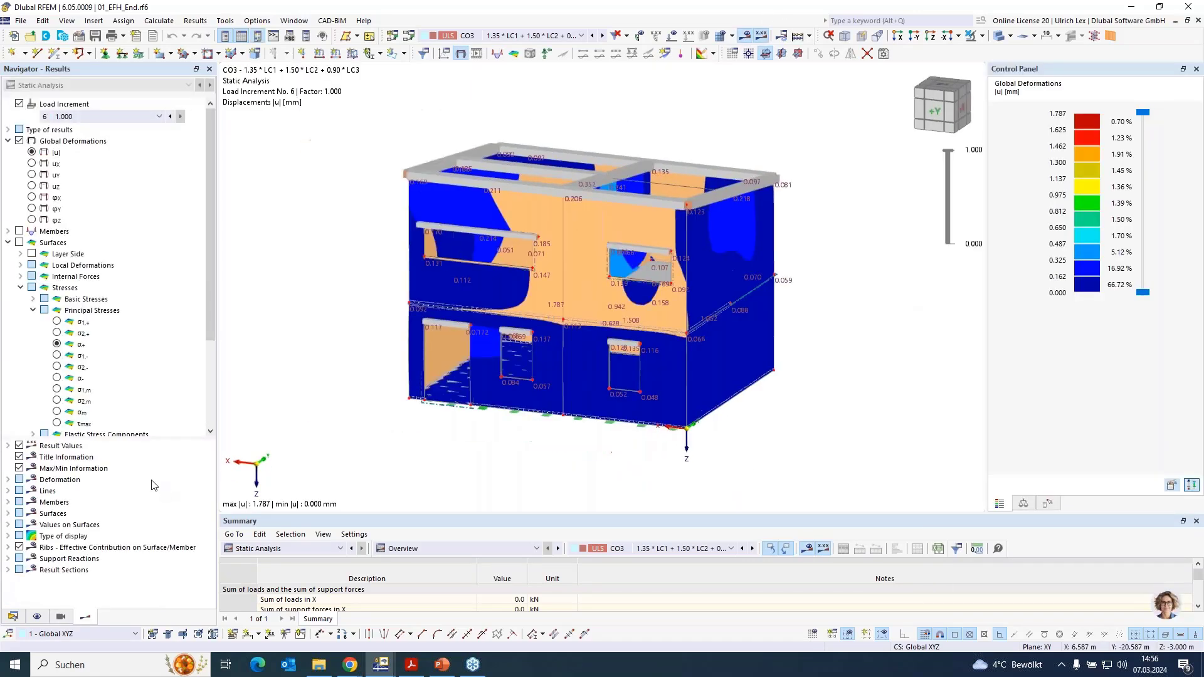
scroll(118, 362, "down", 4)
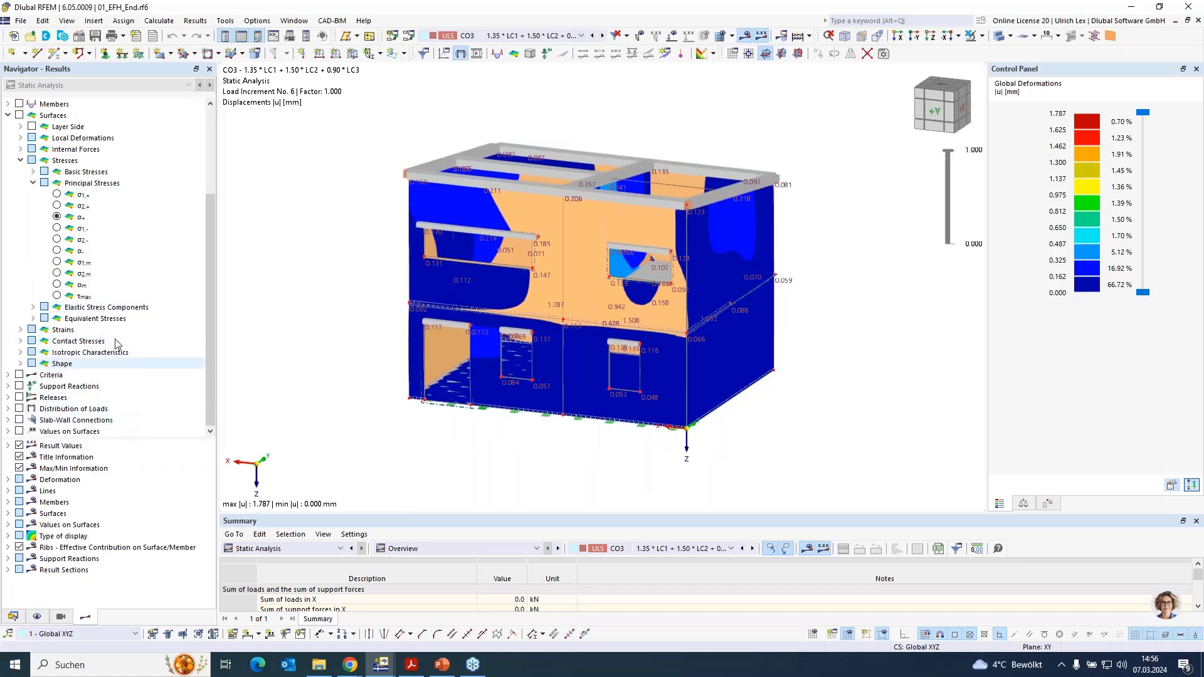
scroll(125, 357, "up", 1)
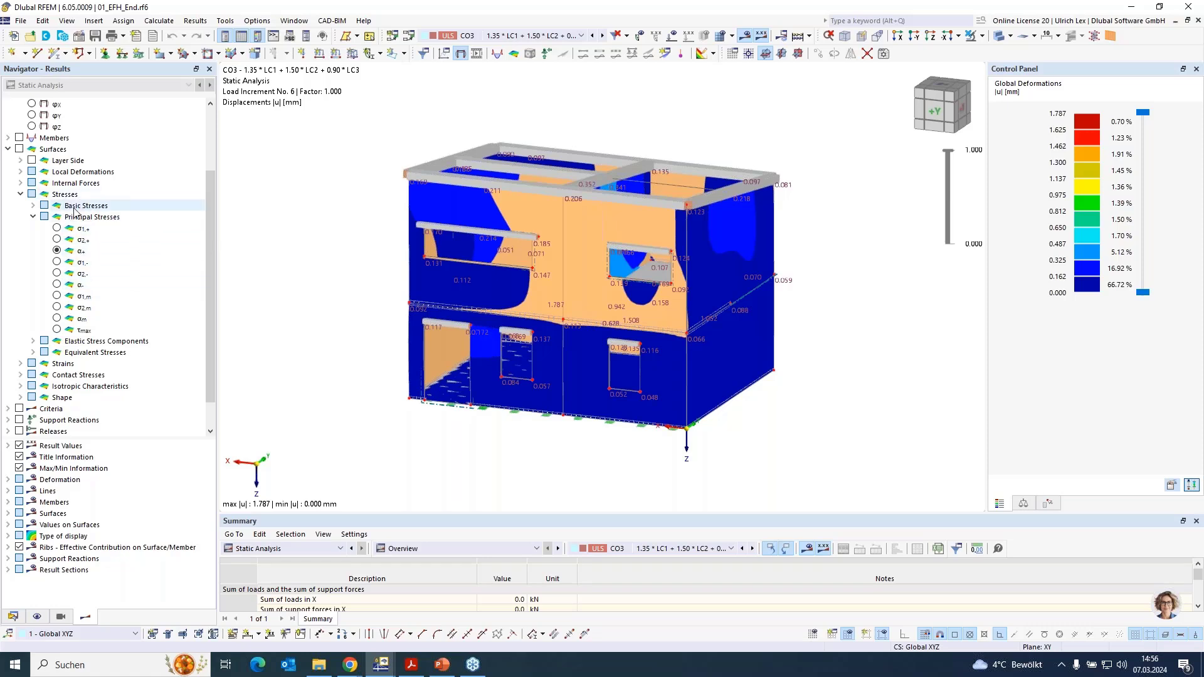
left_click(62, 230)
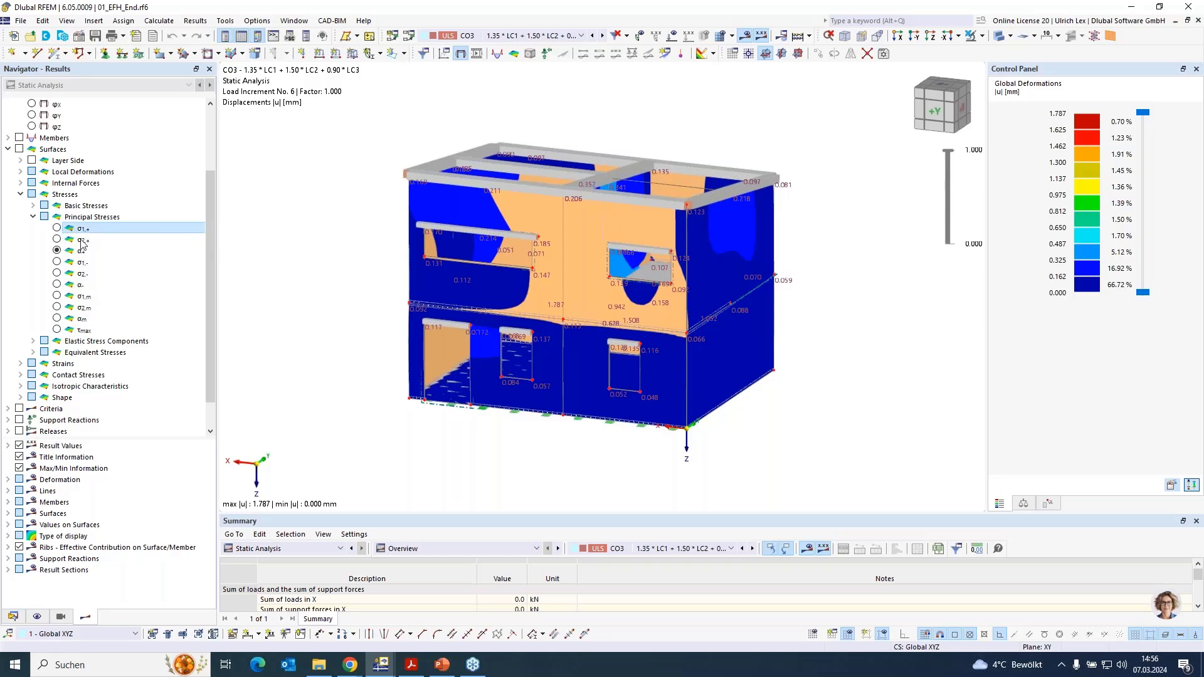
left_click(83, 241)
- List the principal total strains among the surface strain results and look through the remaining result categories
scroll(131, 268, "down", 1)
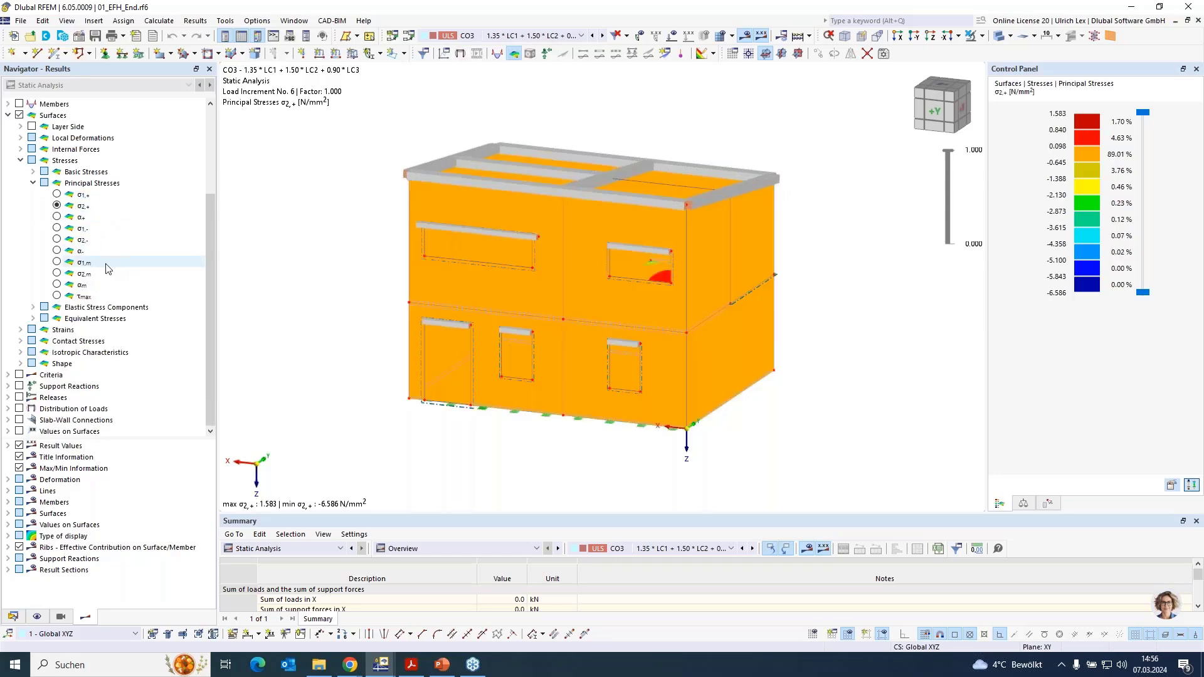
left_click(21, 330)
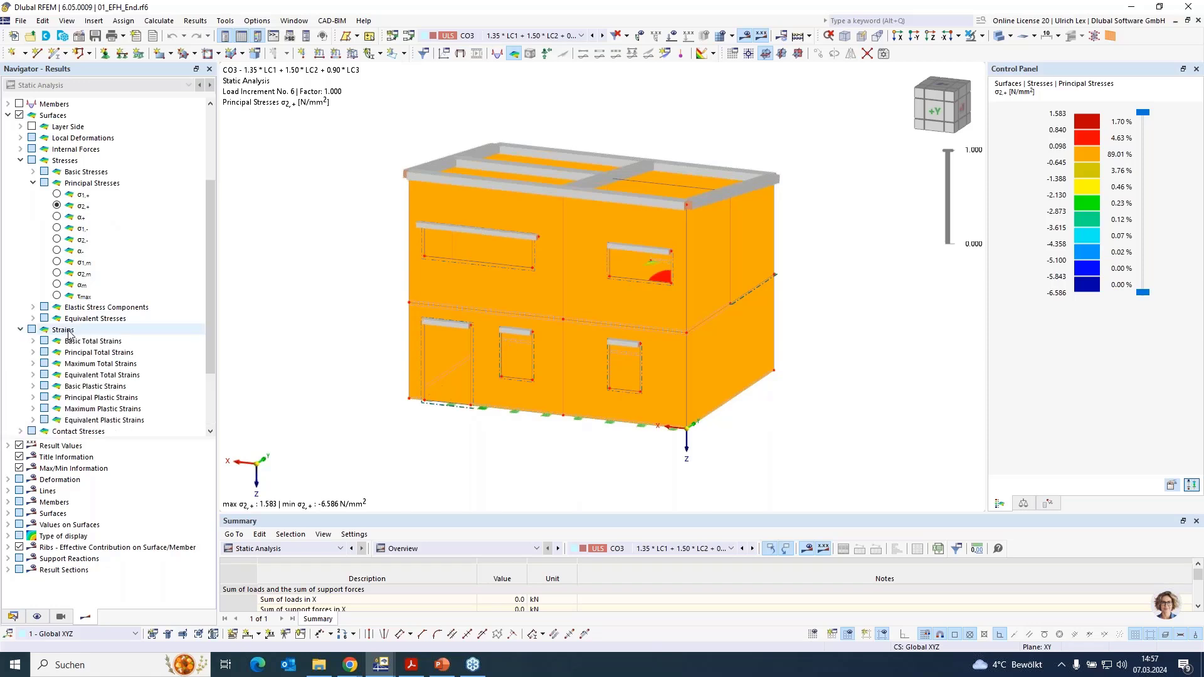
left_click(33, 353)
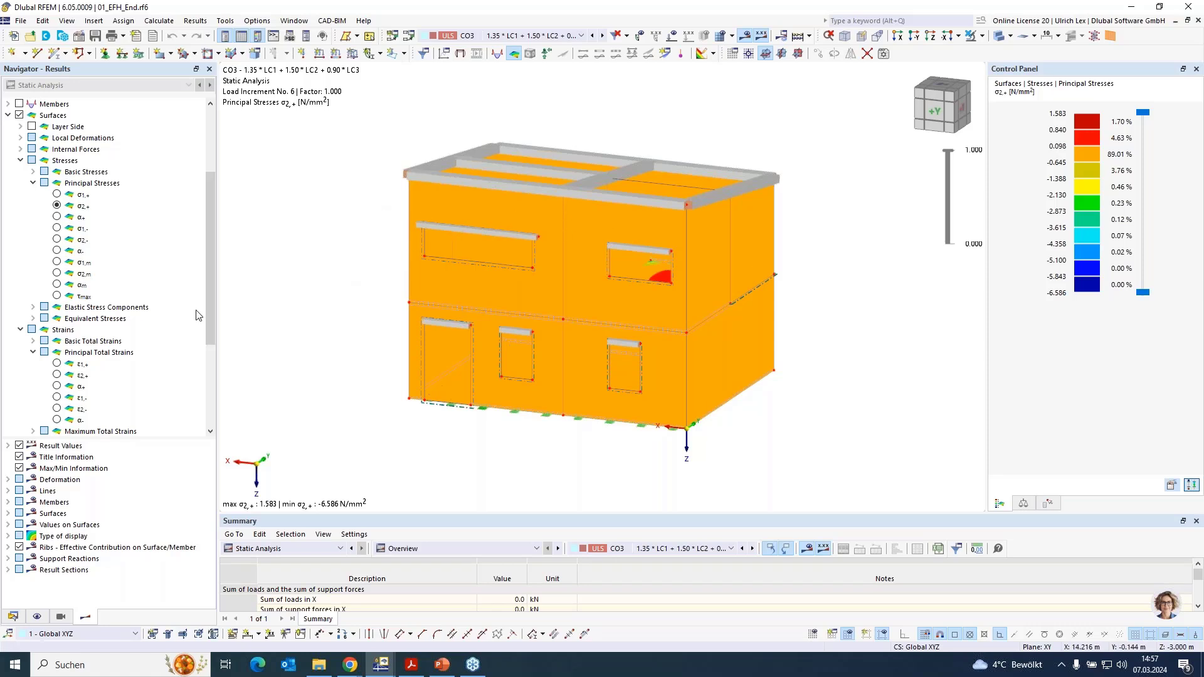
scroll(97, 323, "down", 1)
scroll(97, 323, "down", 4)
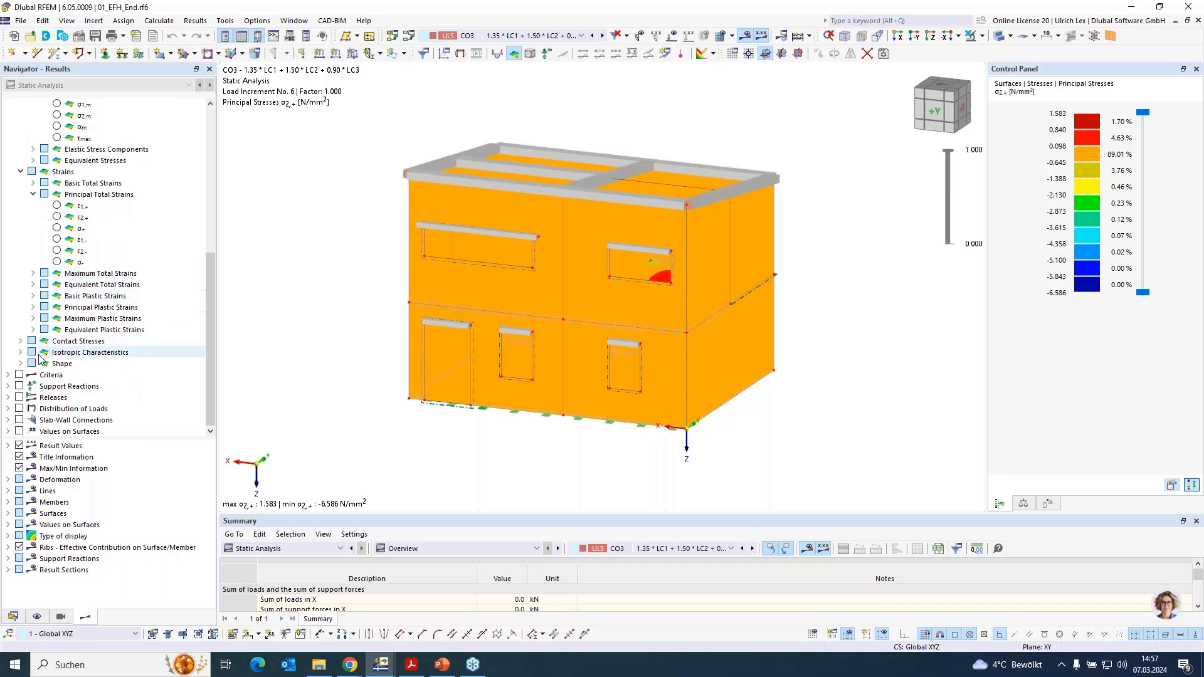
- Show the nonlinearity rate criterion ηpl for CO3 and examine the house from above and from the facade side
left_click(20, 374)
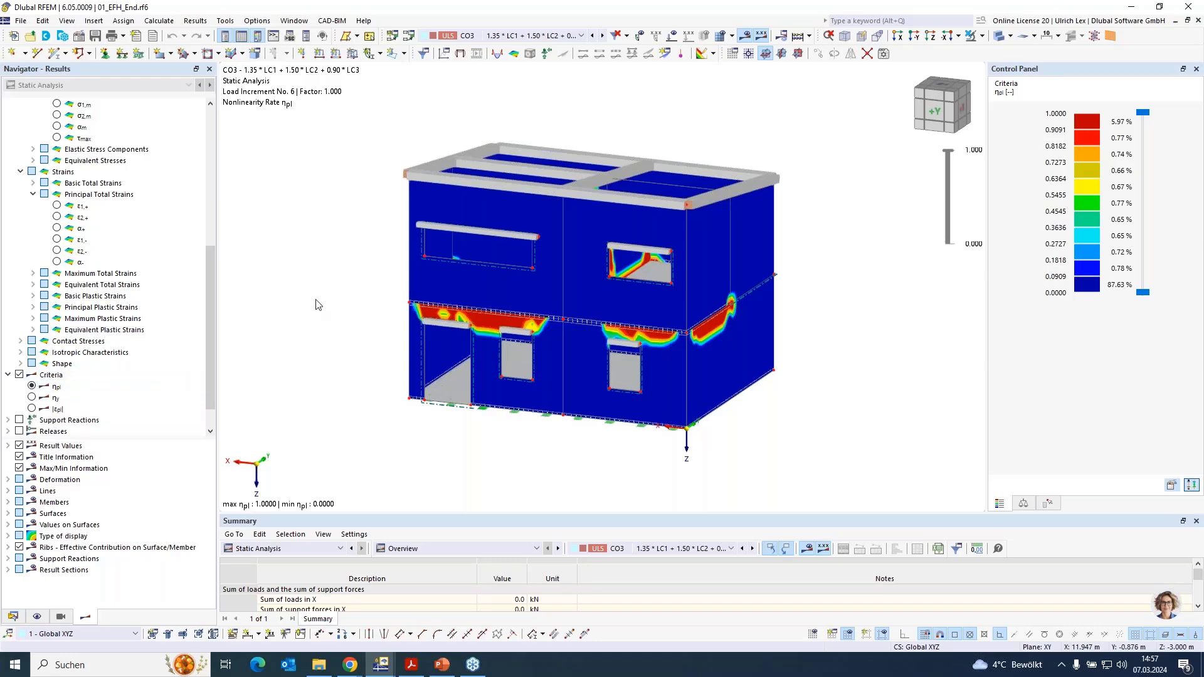
middle_click_drag(870, 350, 830, 401, "ctrl")
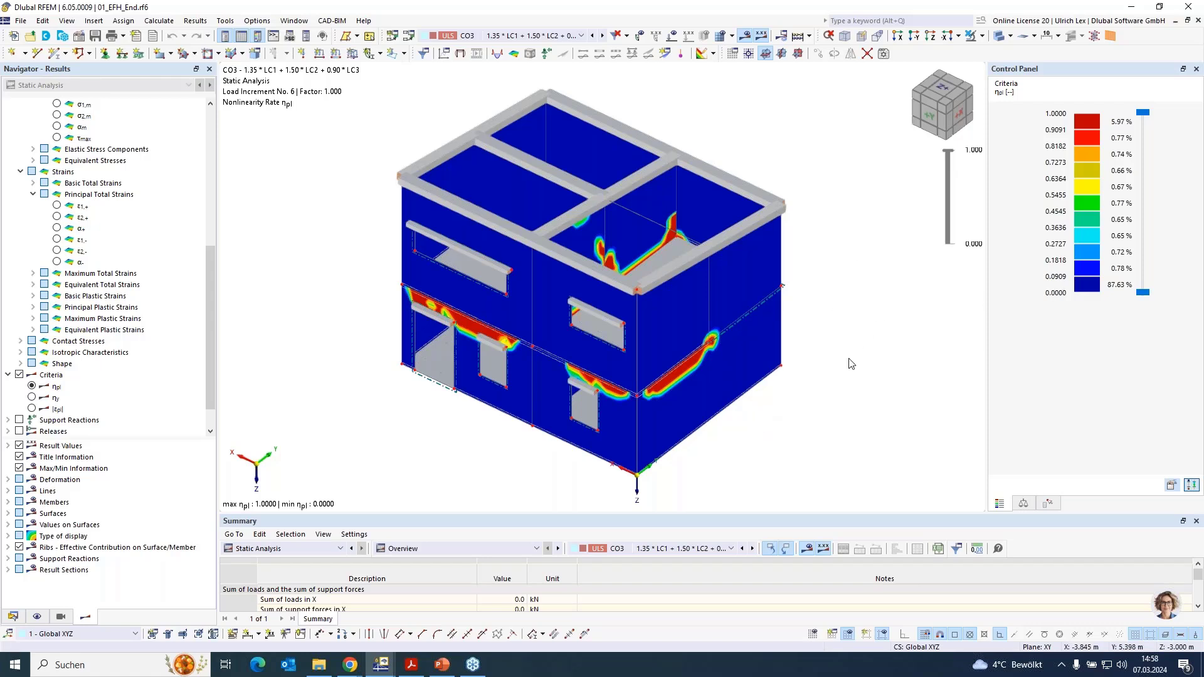
middle_click_drag(812, 437, 858, 350, "ctrl")
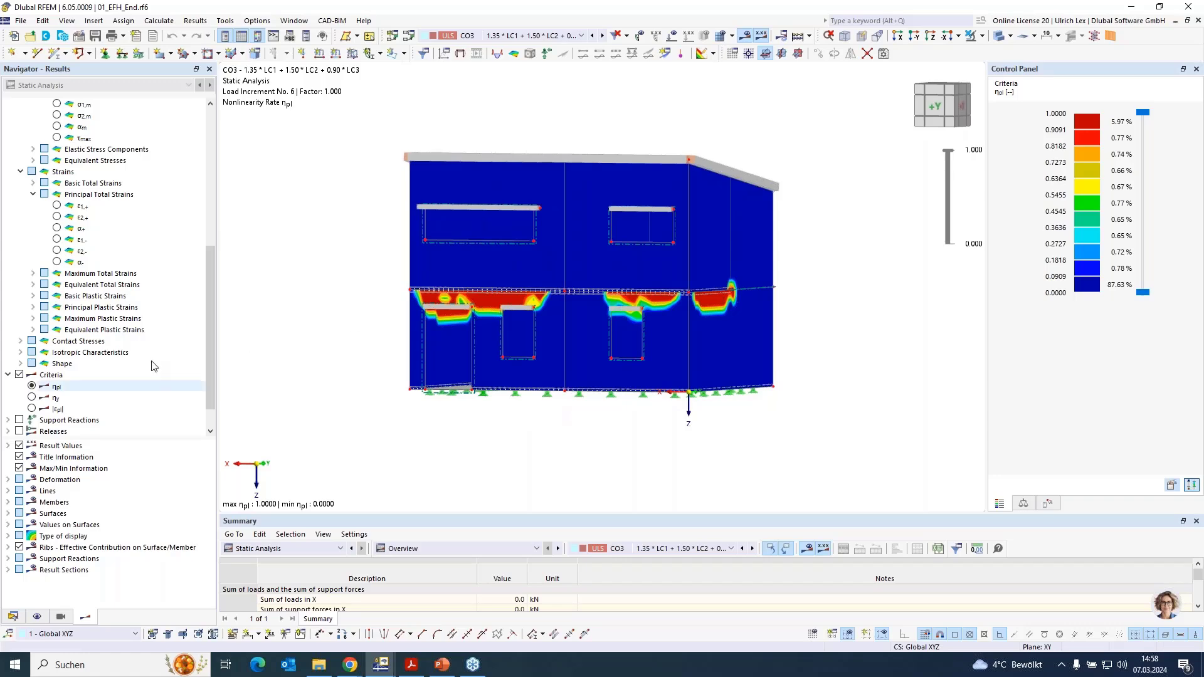
- Open printout report 1 of the house model without saving a backup, and look through its first pages
scroll(150, 351, "down", 1)
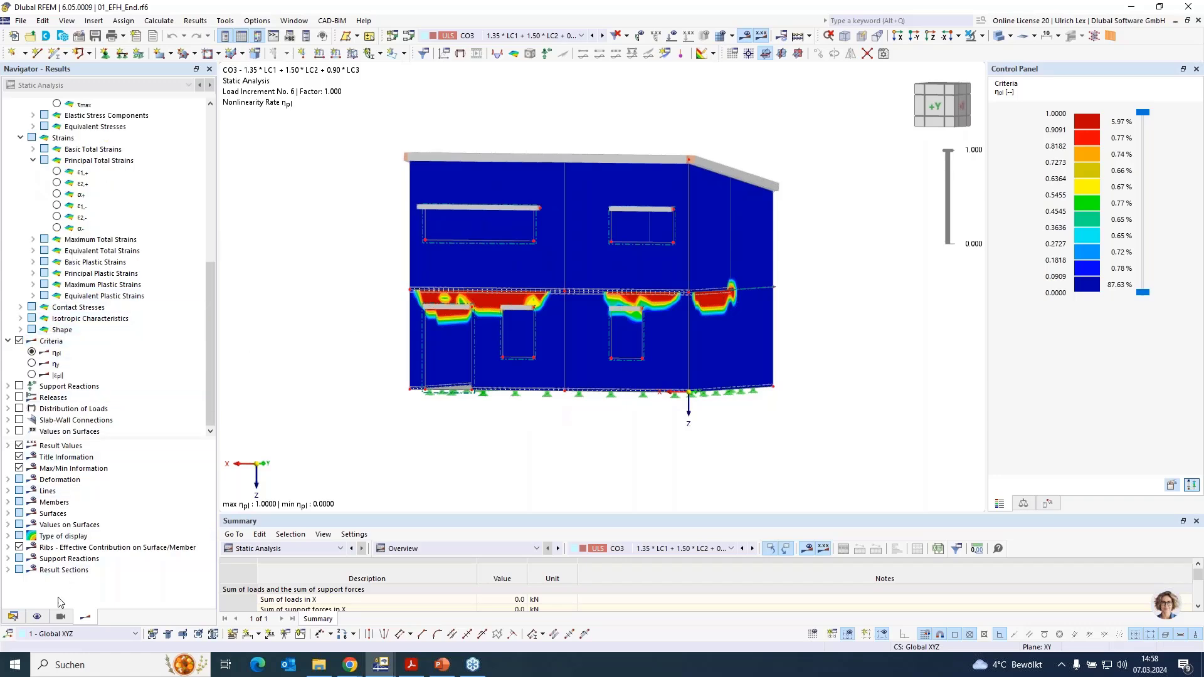
left_click(13, 617)
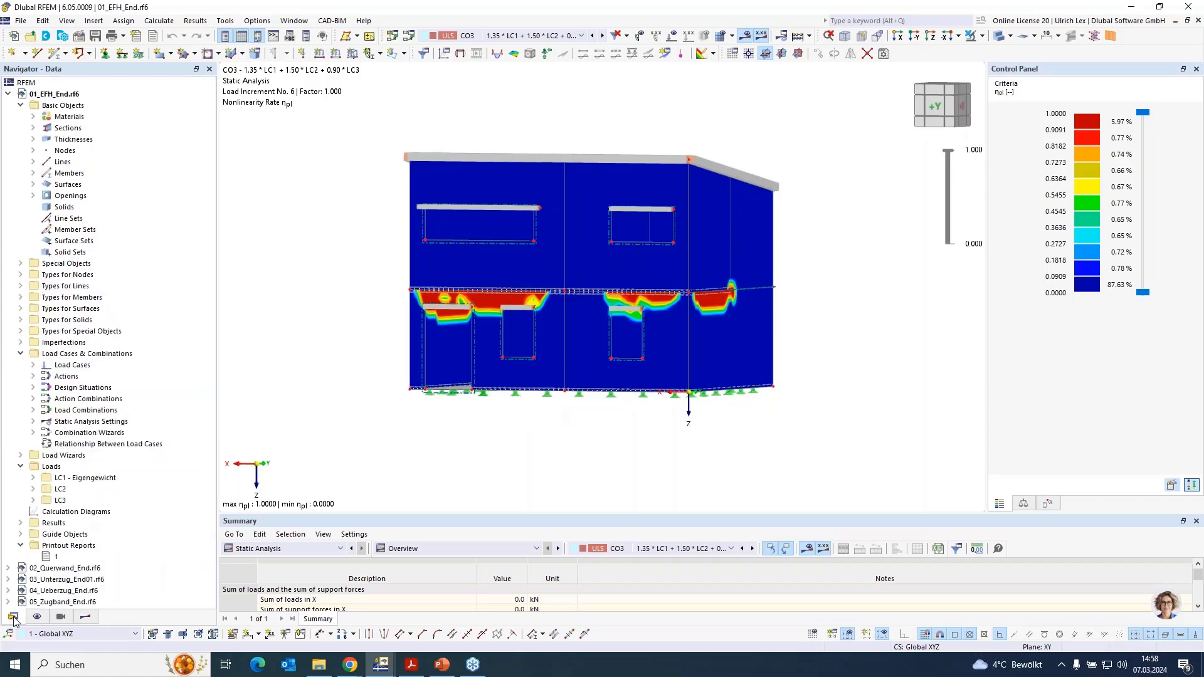
left_click(48, 562)
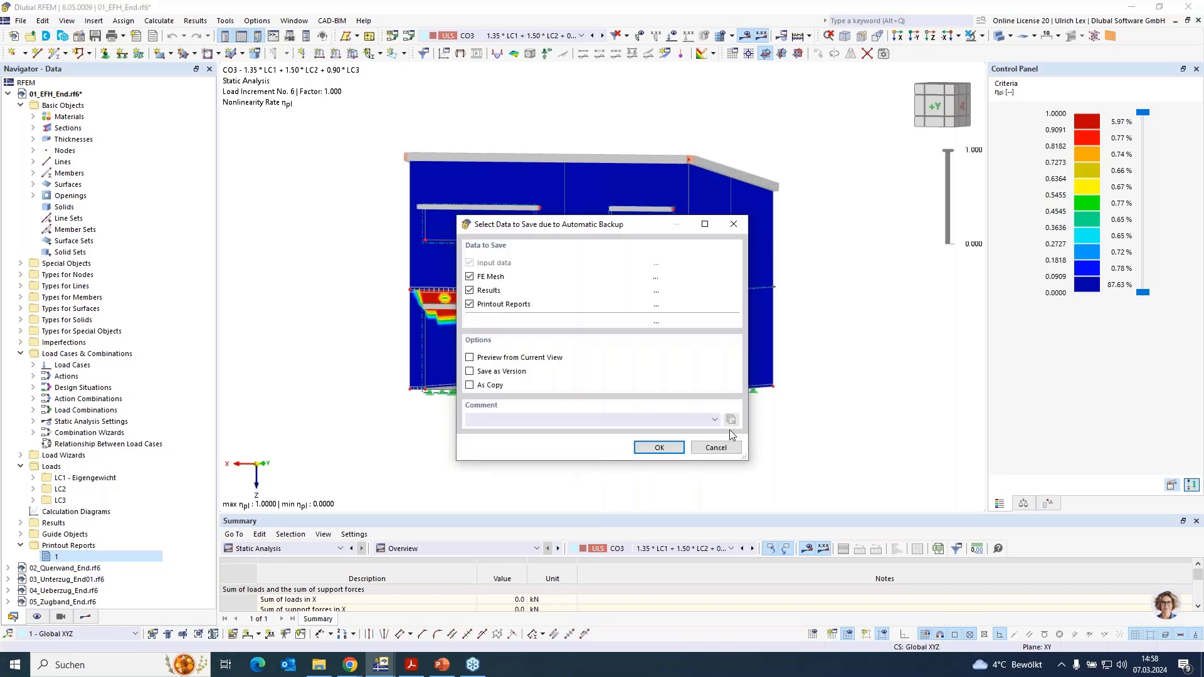
left_click(727, 447)
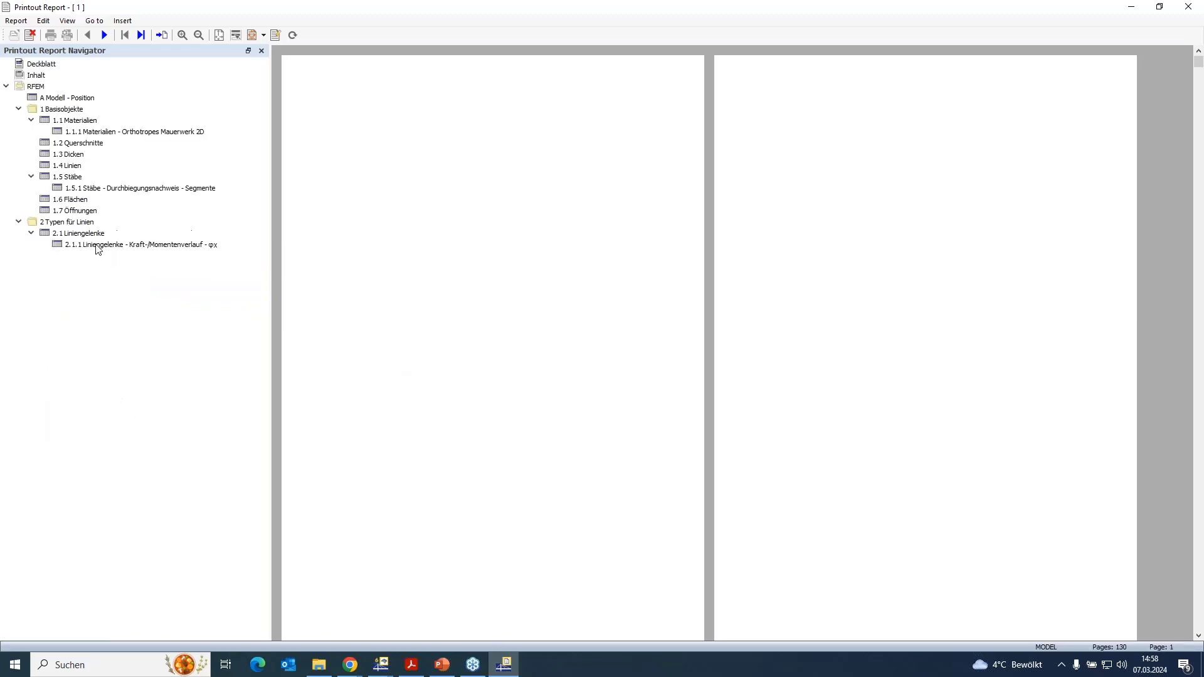
scroll(500, 290, "down", 6)
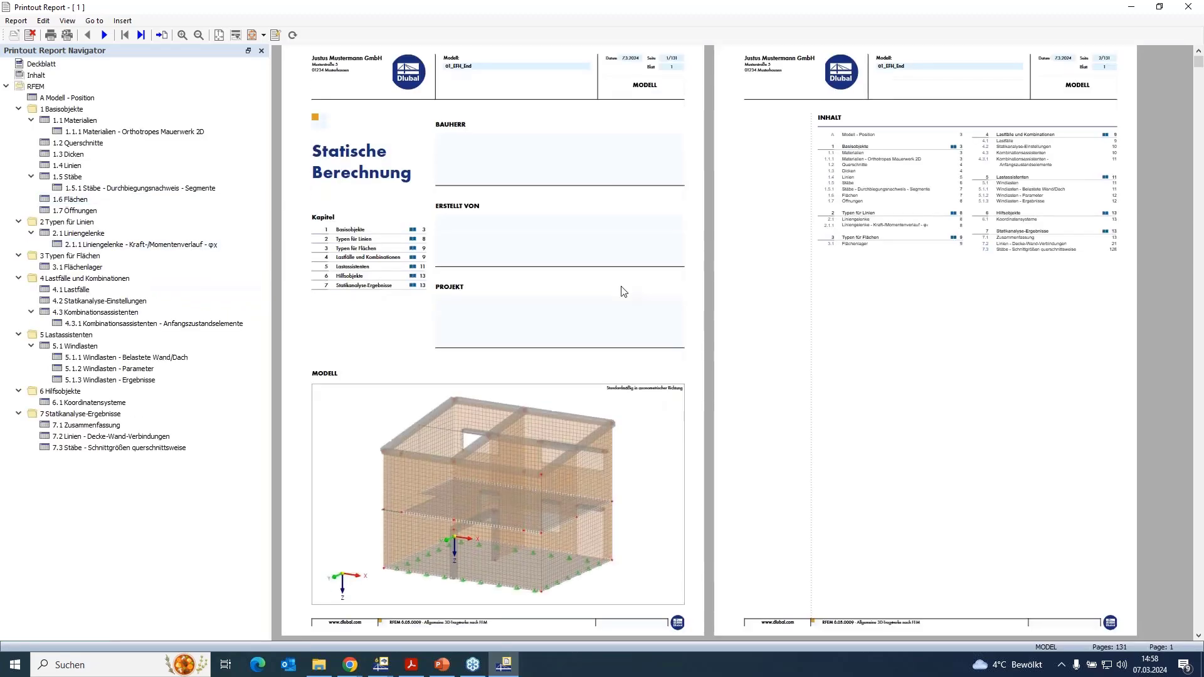
scroll(619, 317, "down", 3)
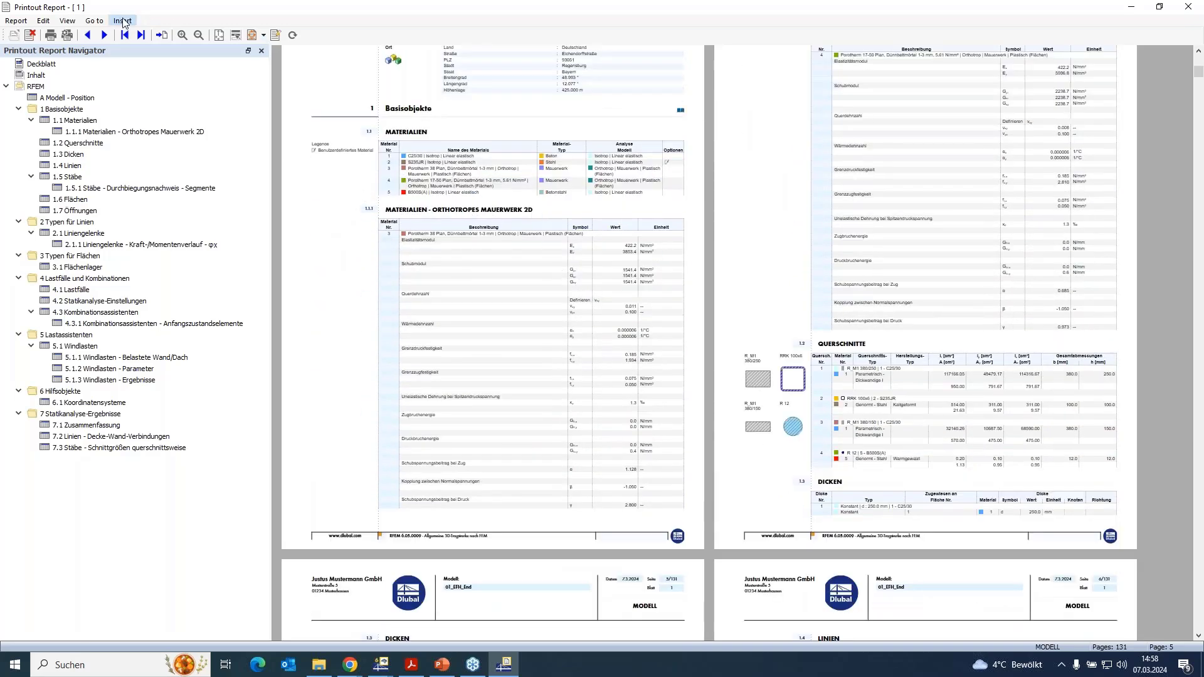
- Set the printout report's language to English
left_click(66, 22)
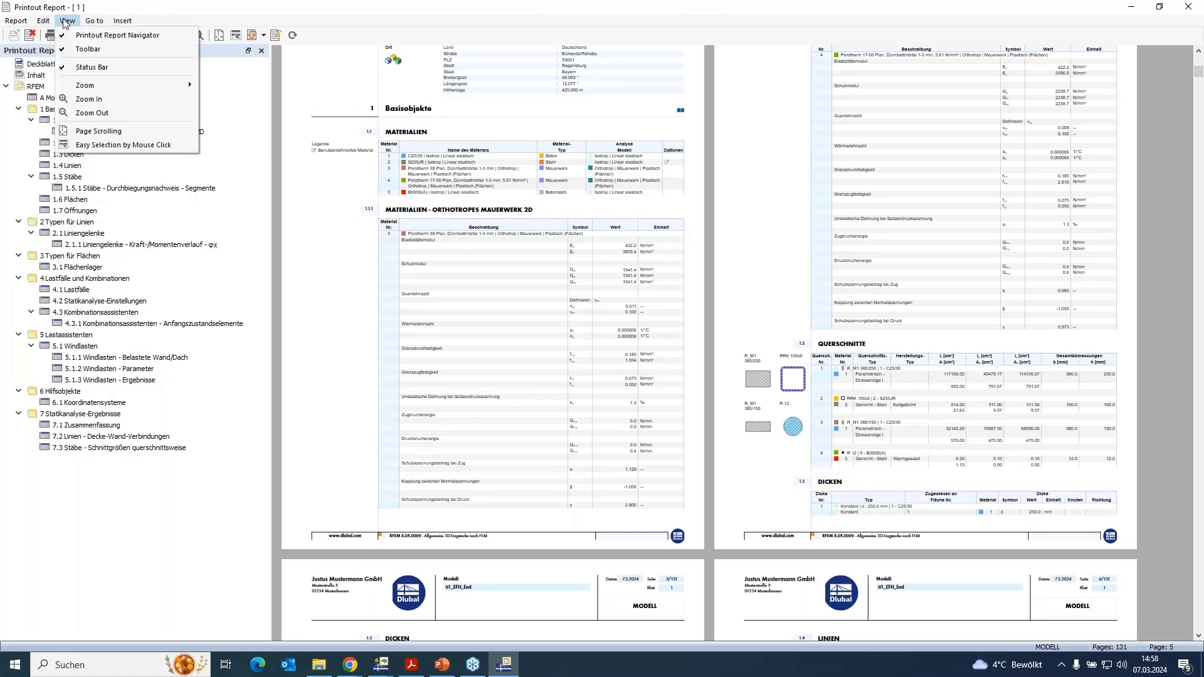
mouse_move(25, 23)
mouse_move(88, 26)
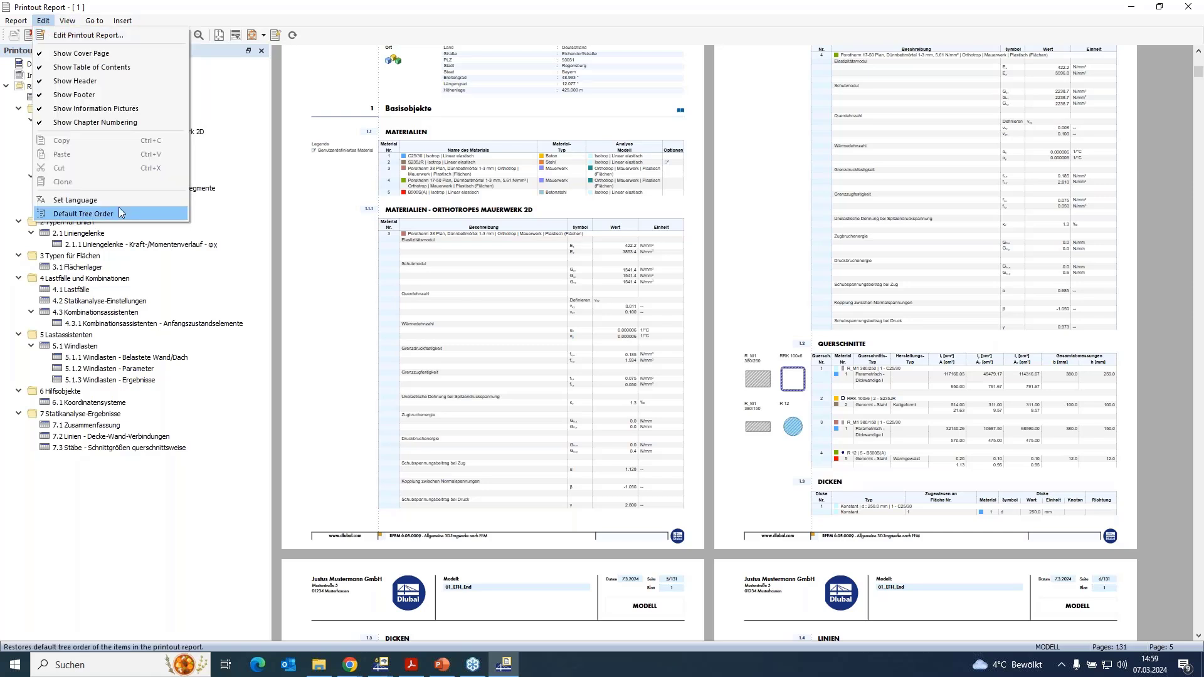
left_click(75, 199)
left_click(543, 237)
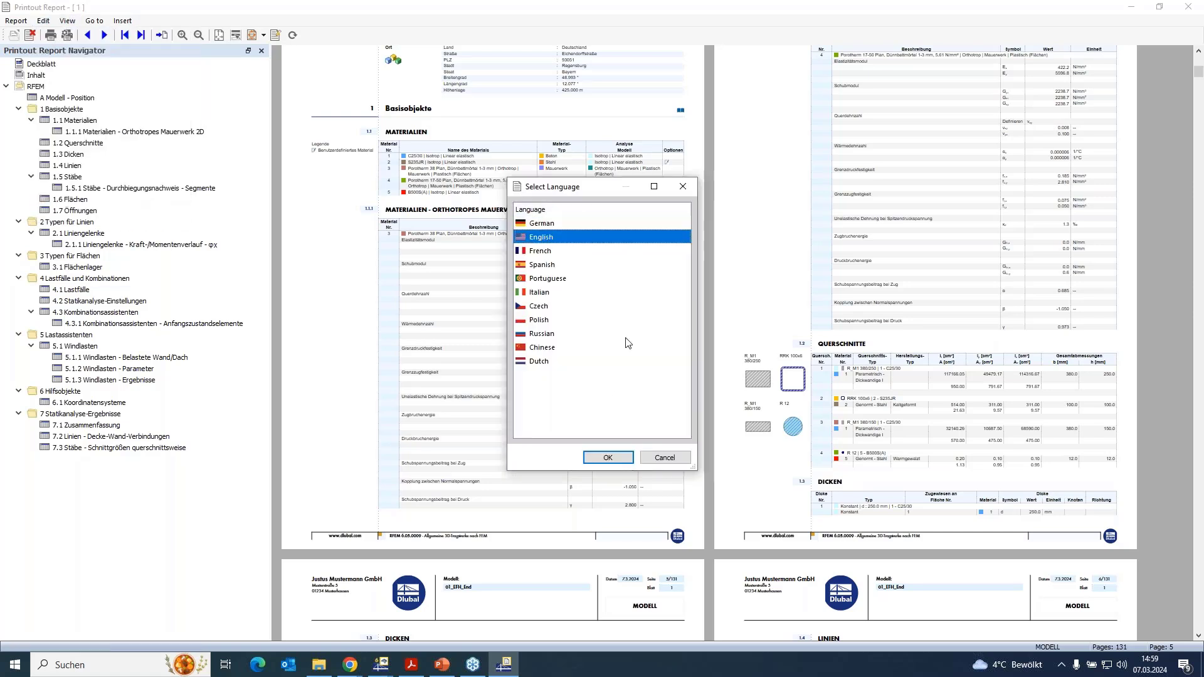
left_click(609, 457)
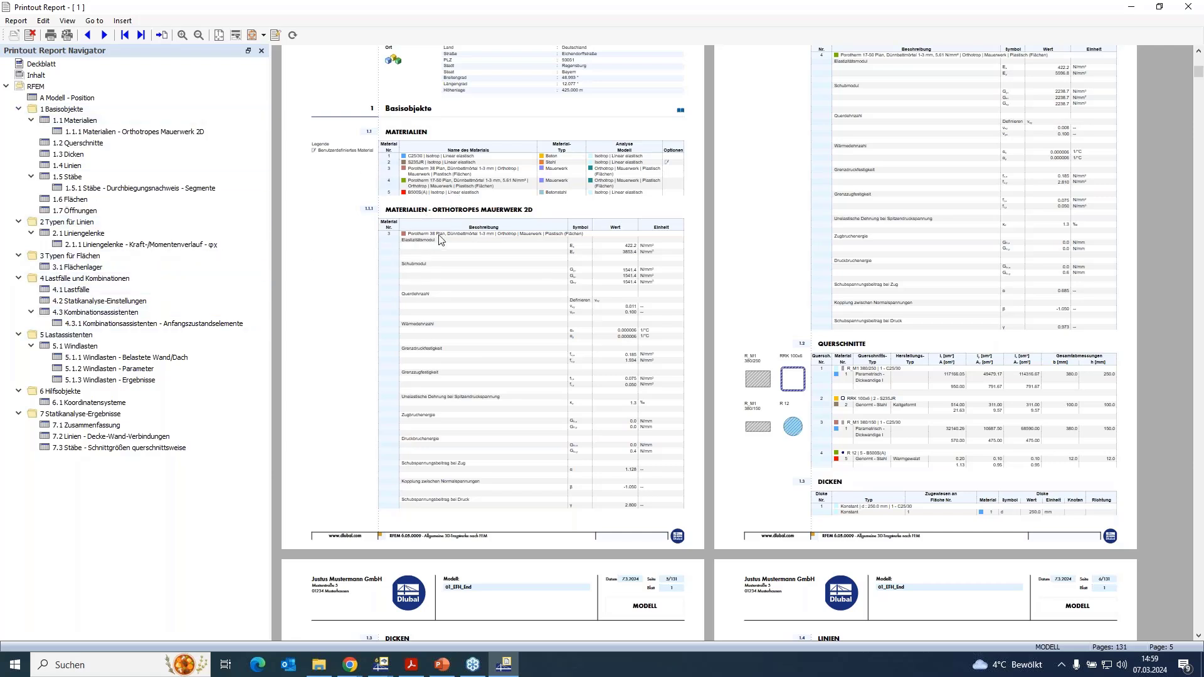
- Examine the report's orthotropic masonry 2D material tables at a larger magnification
scroll(447, 223, "down", 2)
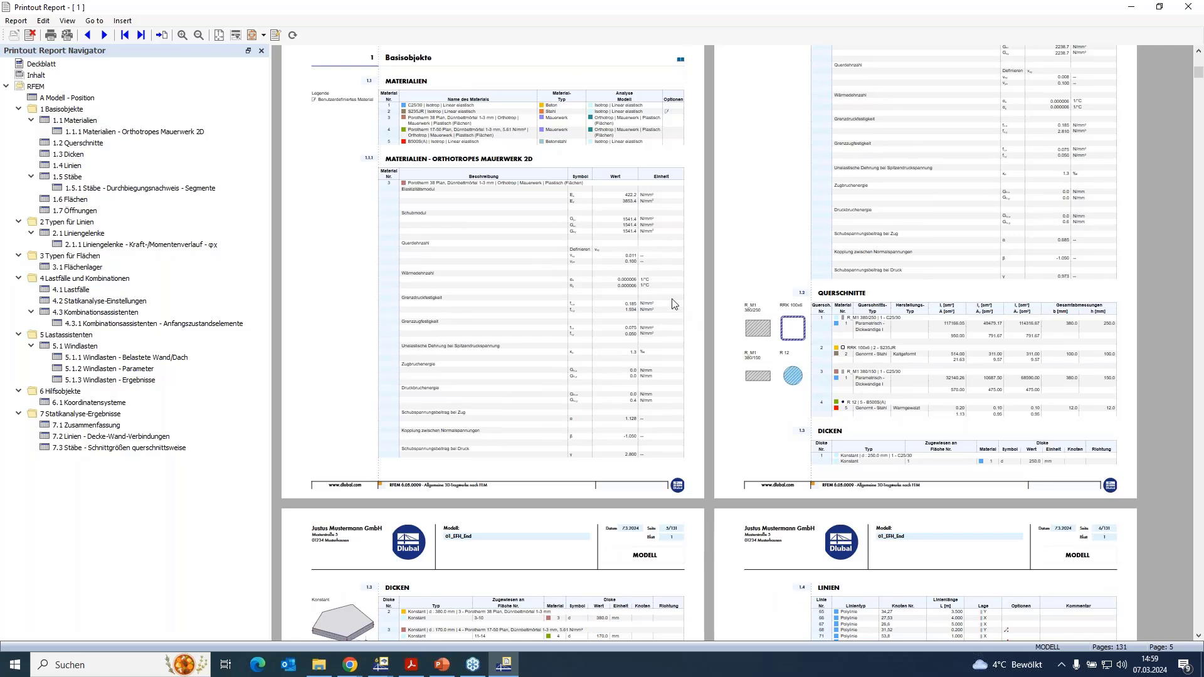
left_click(450, 333)
scroll(506, 327, "up", 2, "ctrl")
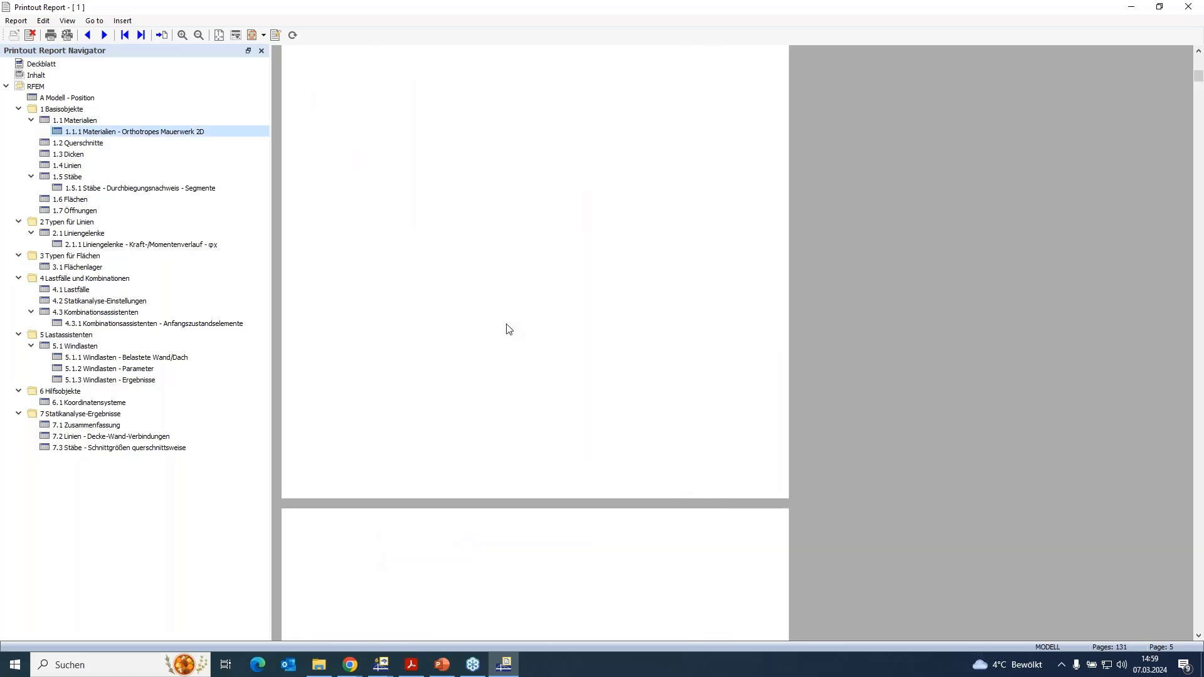
scroll(521, 339, "down", 5)
scroll(534, 346, "up", 8)
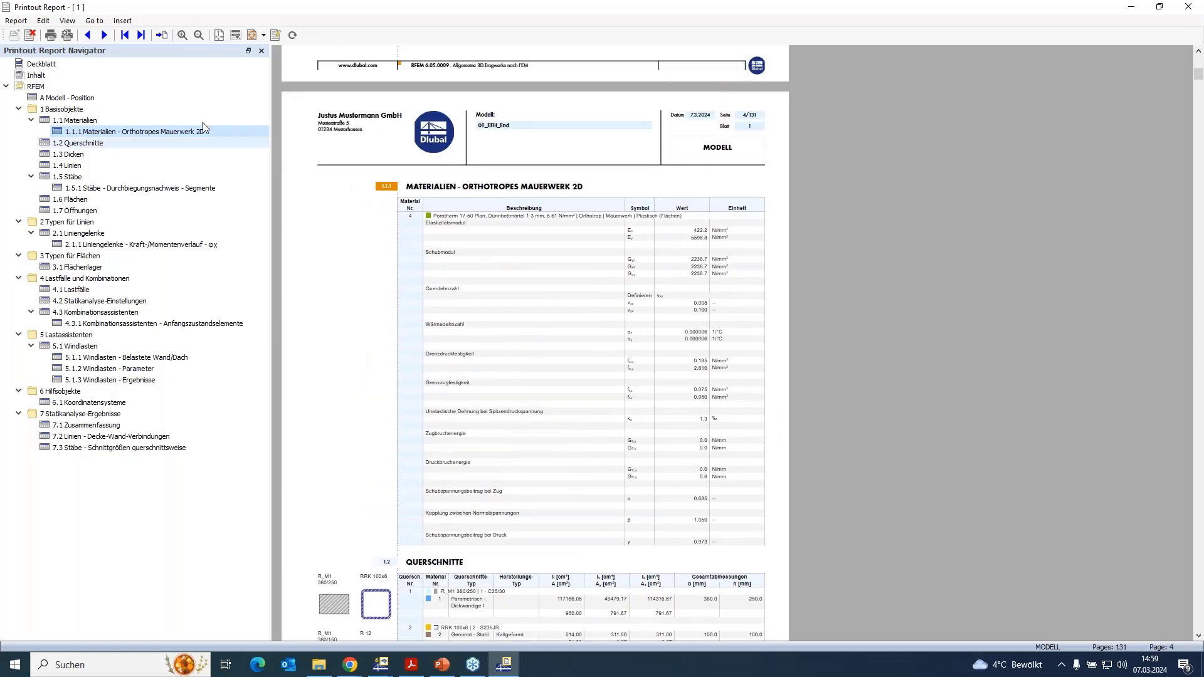
- Select English again as the report language and close the report without saving a backup of the model
left_click(43, 20)
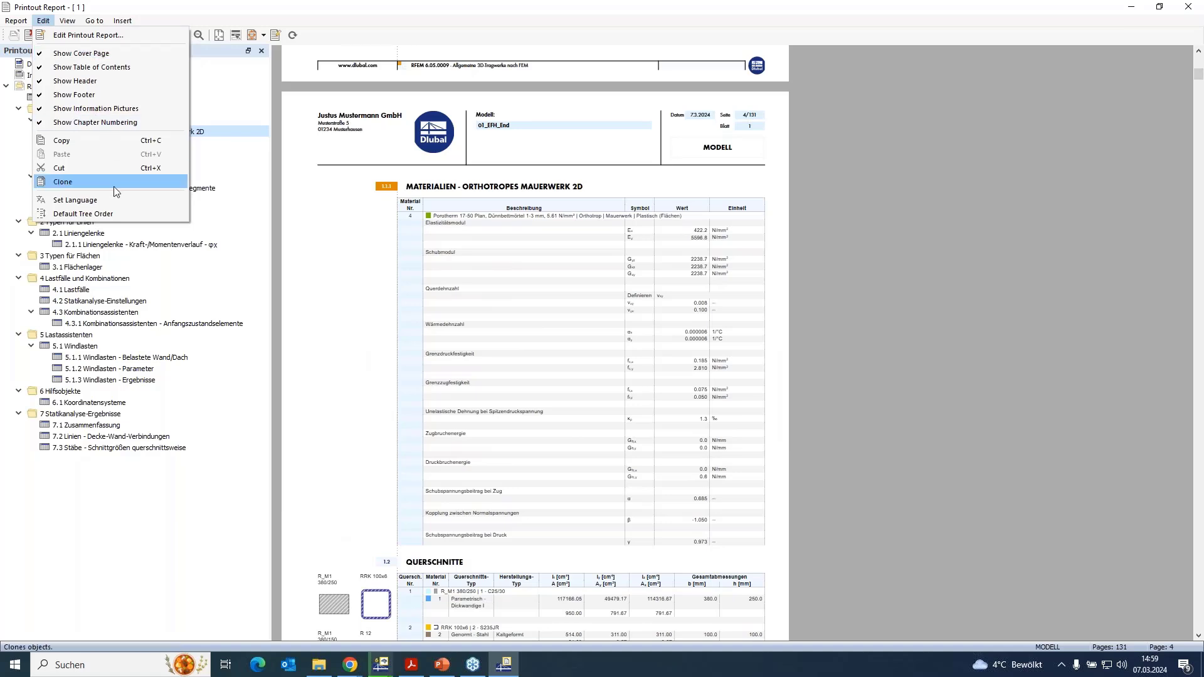
left_click(103, 200)
double_click(560, 238)
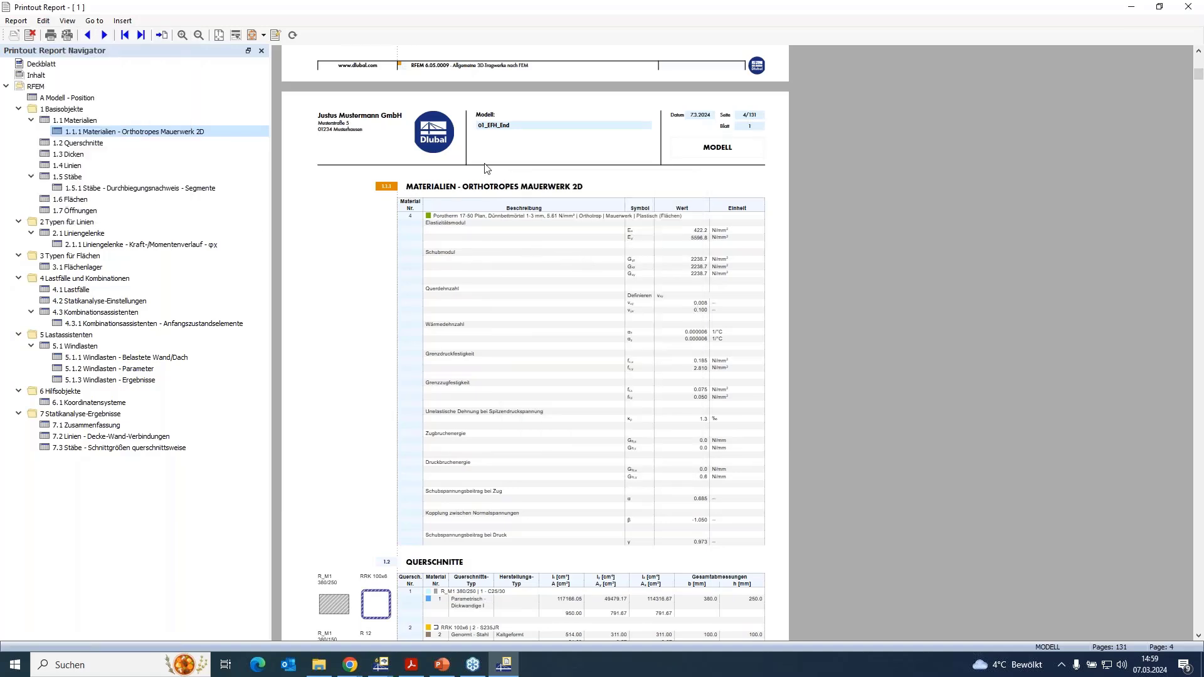
left_click(59, 144)
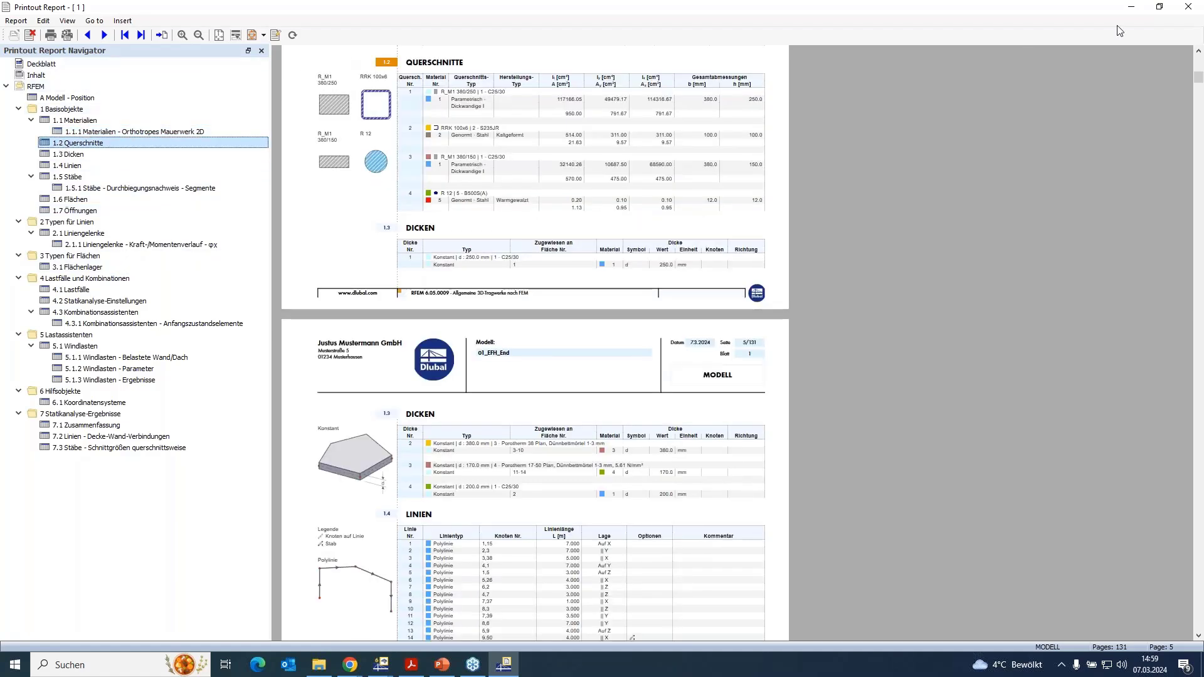
left_click(1187, 6)
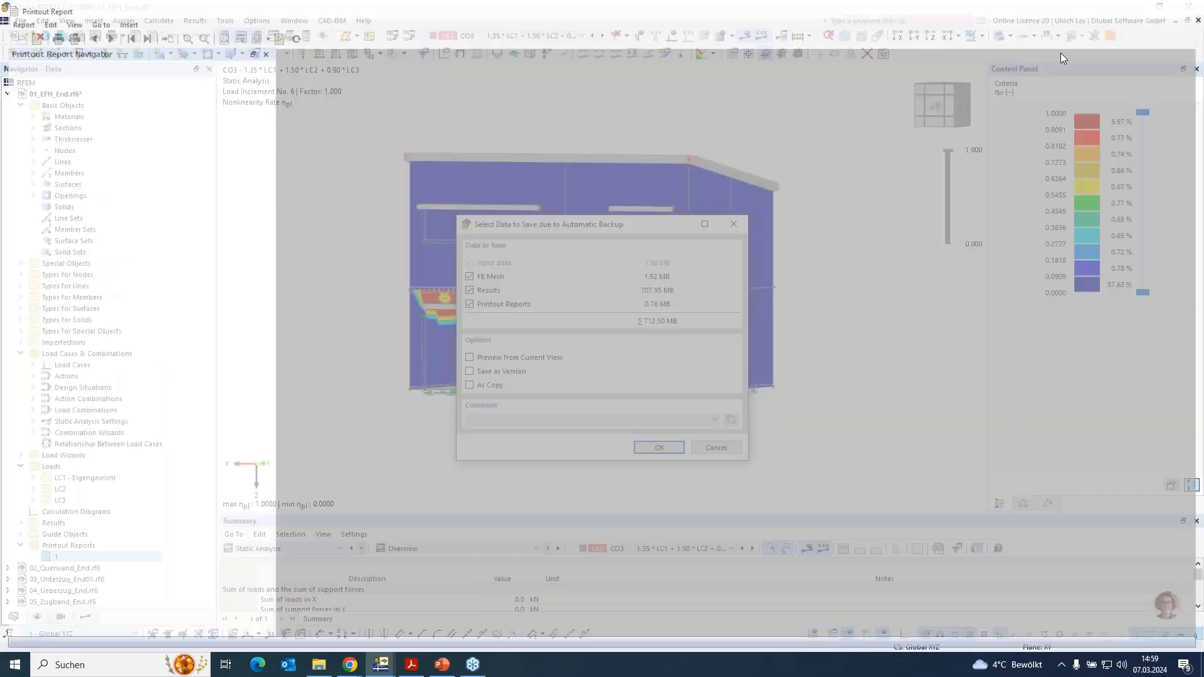
left_click(716, 447)
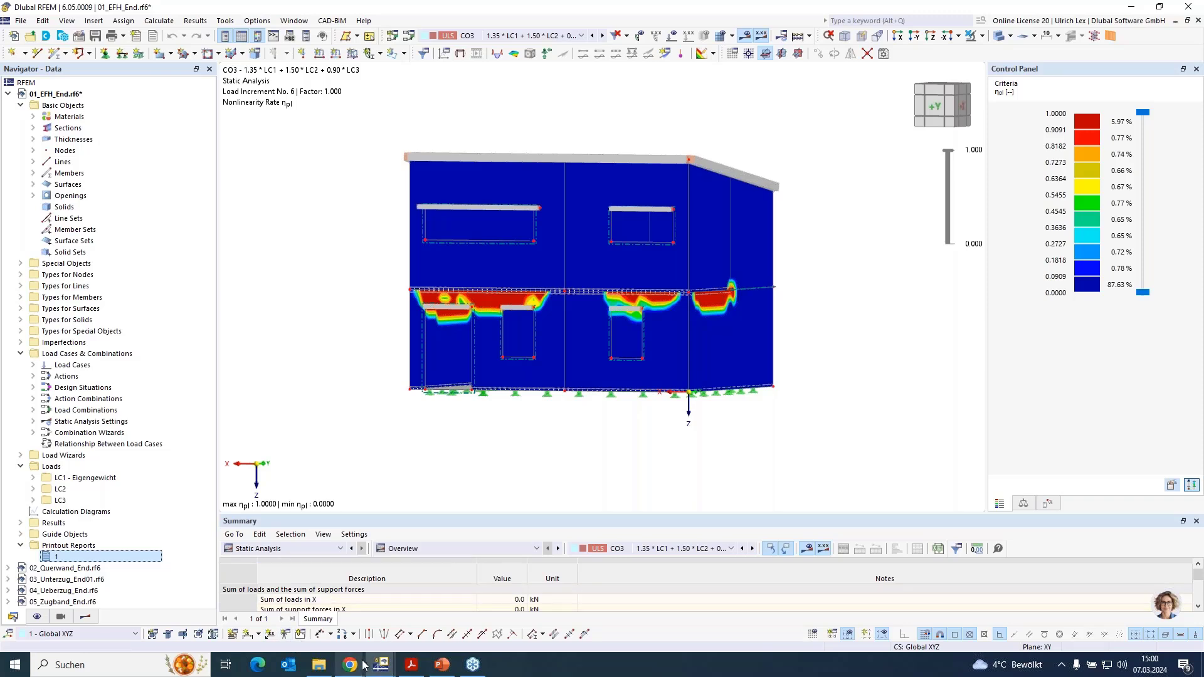
- Examine the English version of the printout report, especially the orthotropic masonry 2D material tables
mouse_move(376, 667)
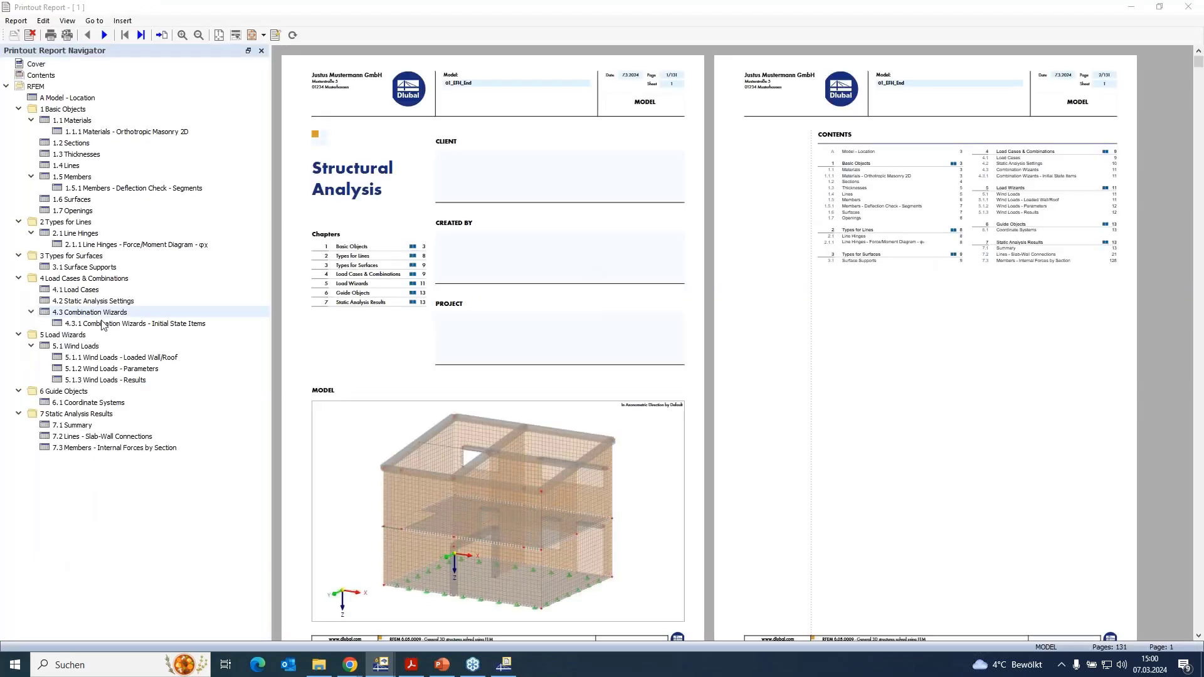
scroll(547, 293, "down", 4)
scroll(546, 293, "down", 7)
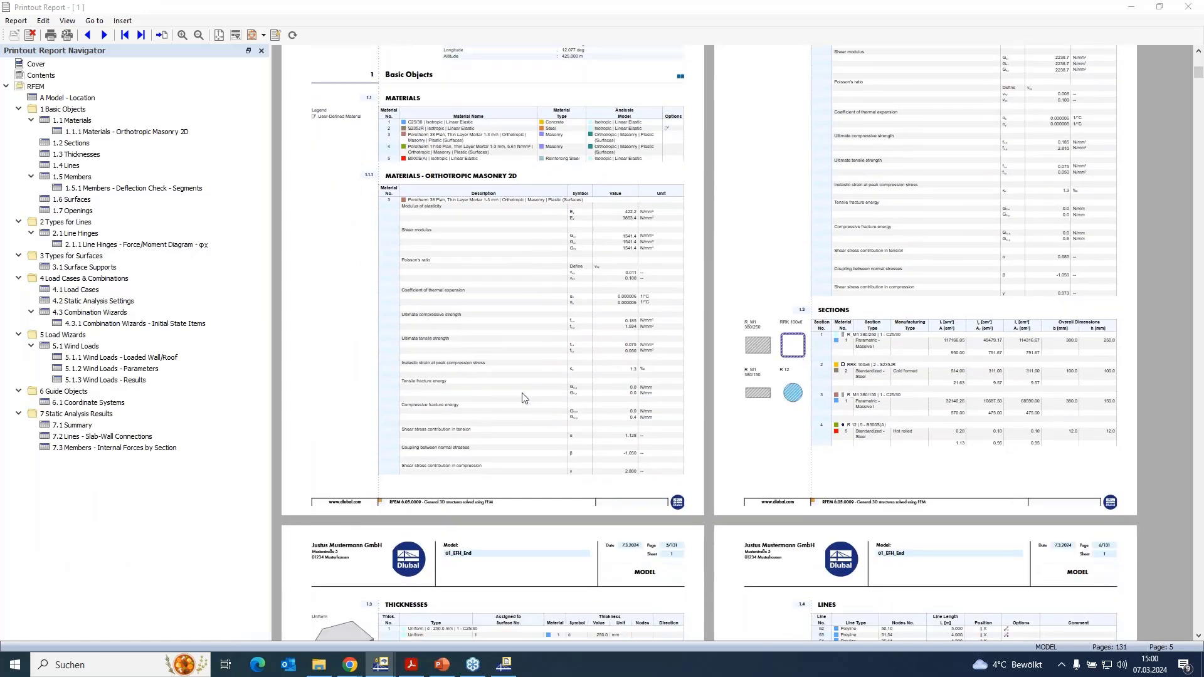
scroll(522, 399, "up", 1, "ctrl")
scroll(569, 307, "up", 4)
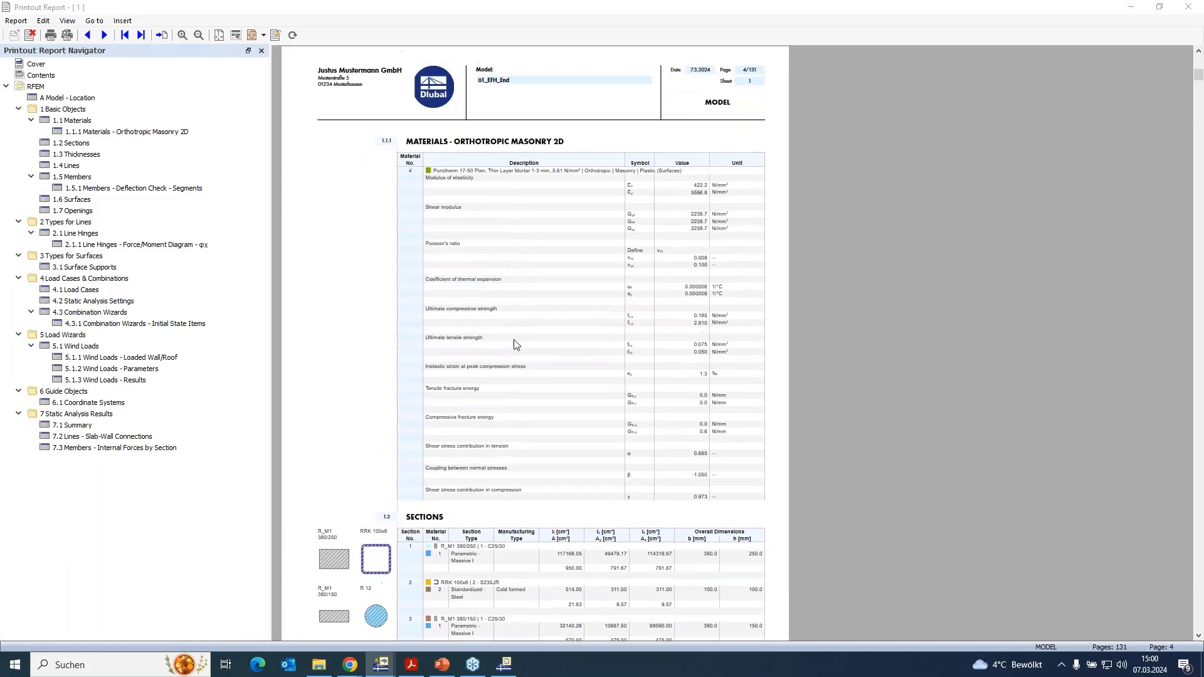
scroll(519, 341, "up", 1, "ctrl")
scroll(696, 368, "up", 1, "ctrl")
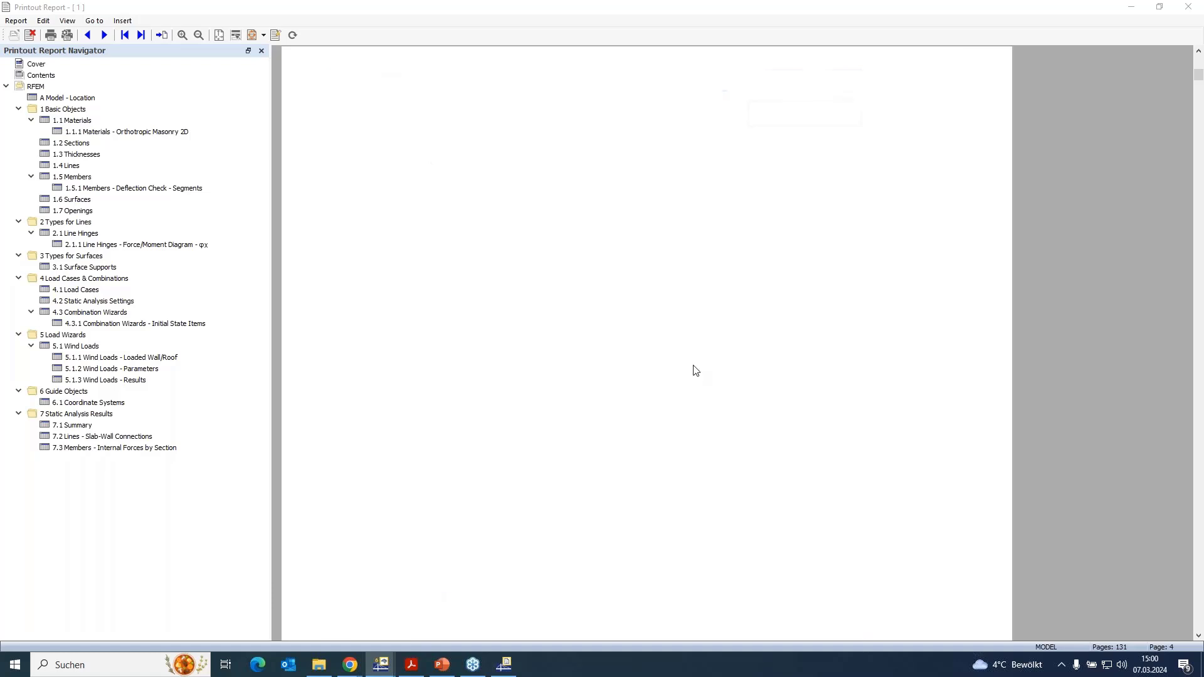
scroll(696, 371, "down", 2)
scroll(698, 371, "down", 2)
scroll(832, 348, "up", 2)
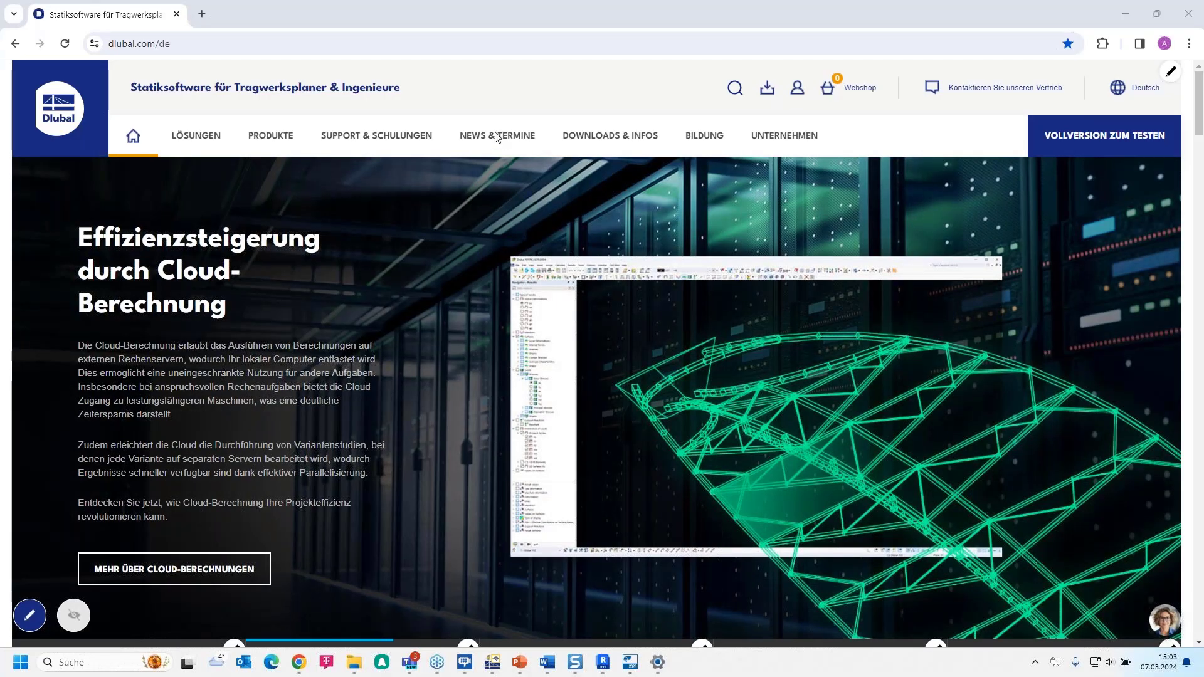
- Change the Dlubal website's language to English and open its Webinars page from the events section
mouse_move(497, 137)
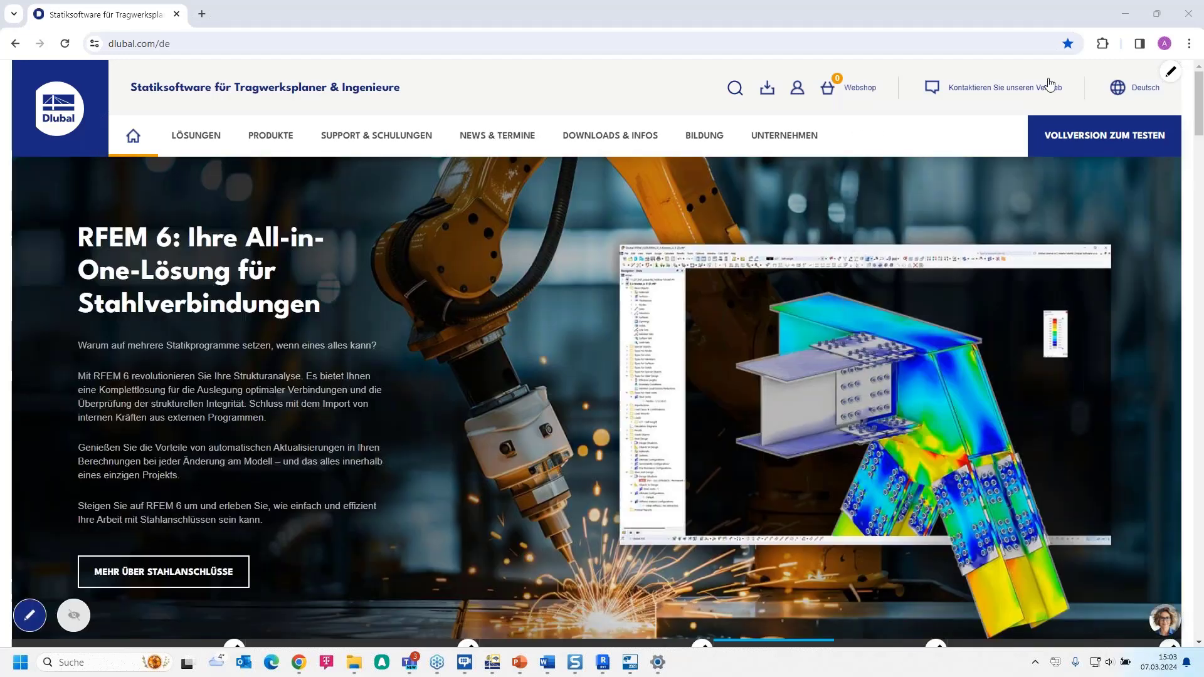
left_click(1143, 90)
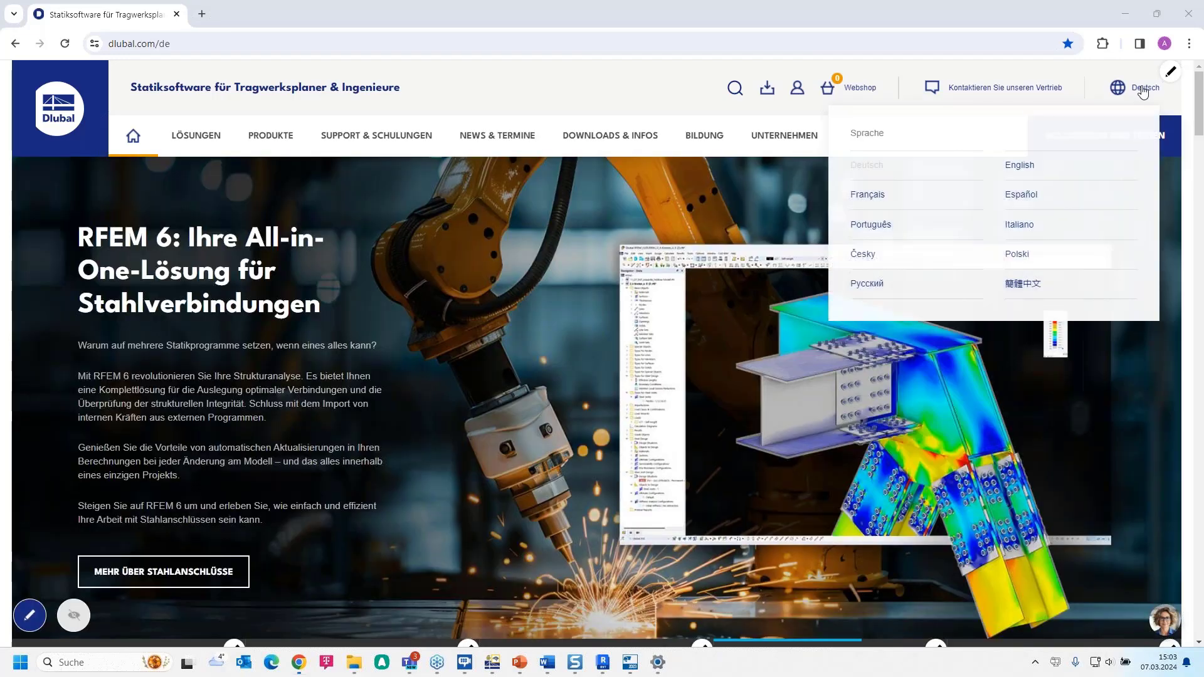
left_click(1019, 165)
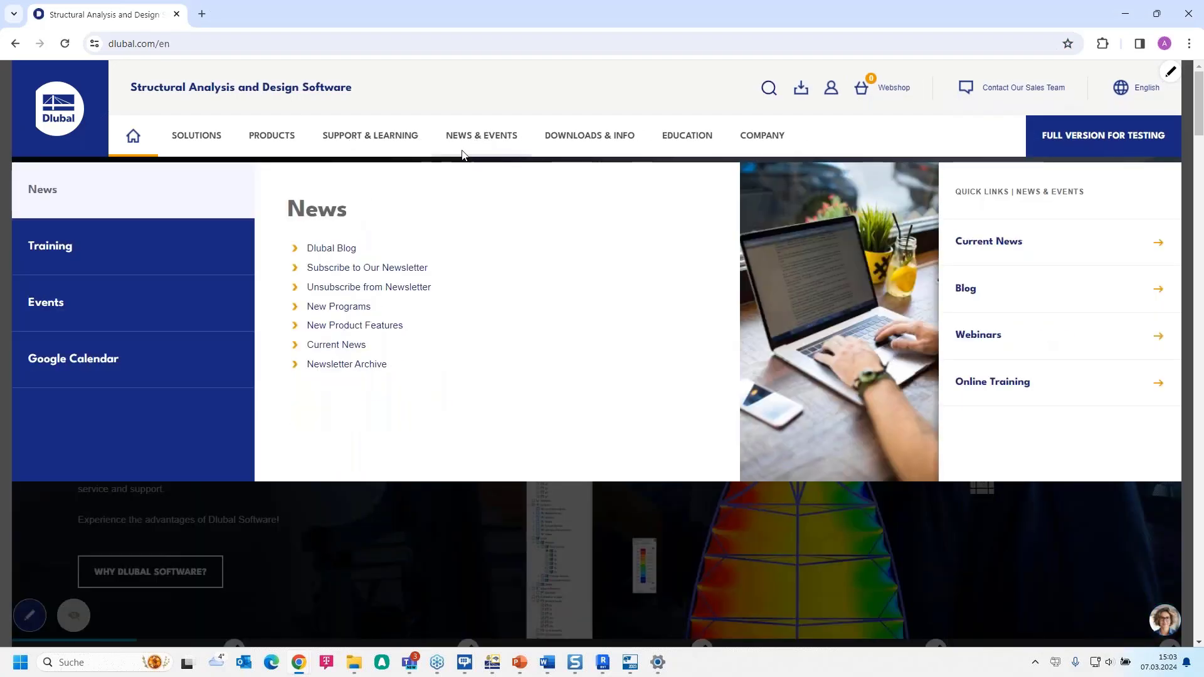
mouse_move(94, 312)
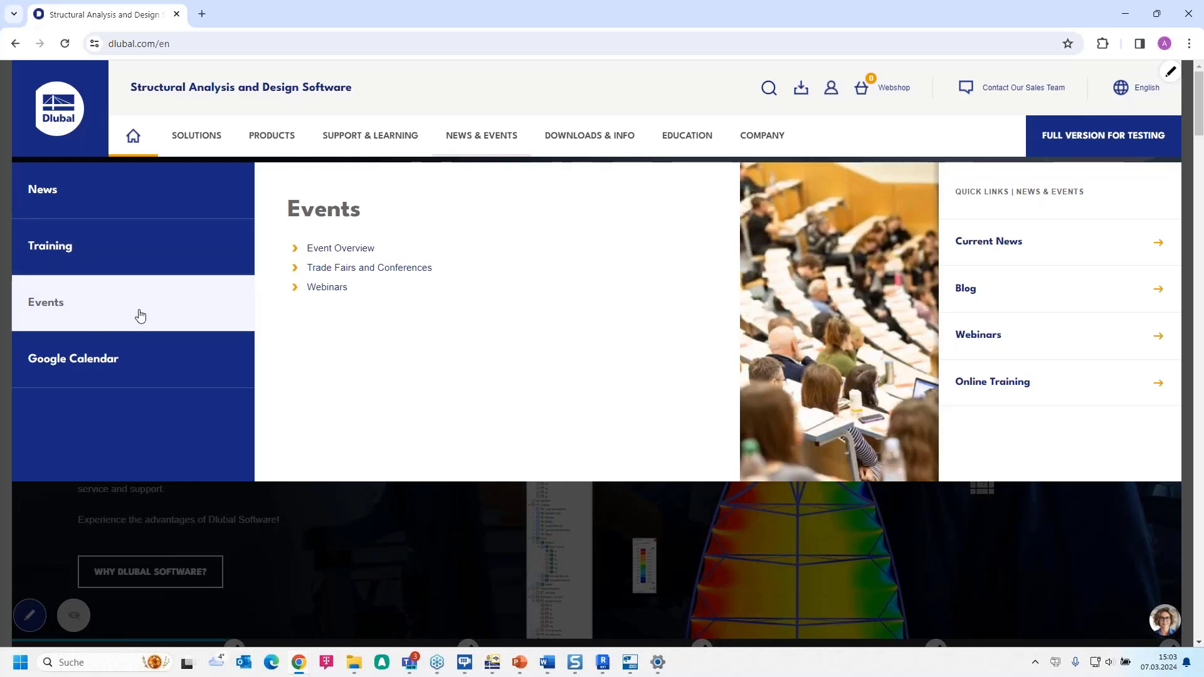
left_click(331, 287)
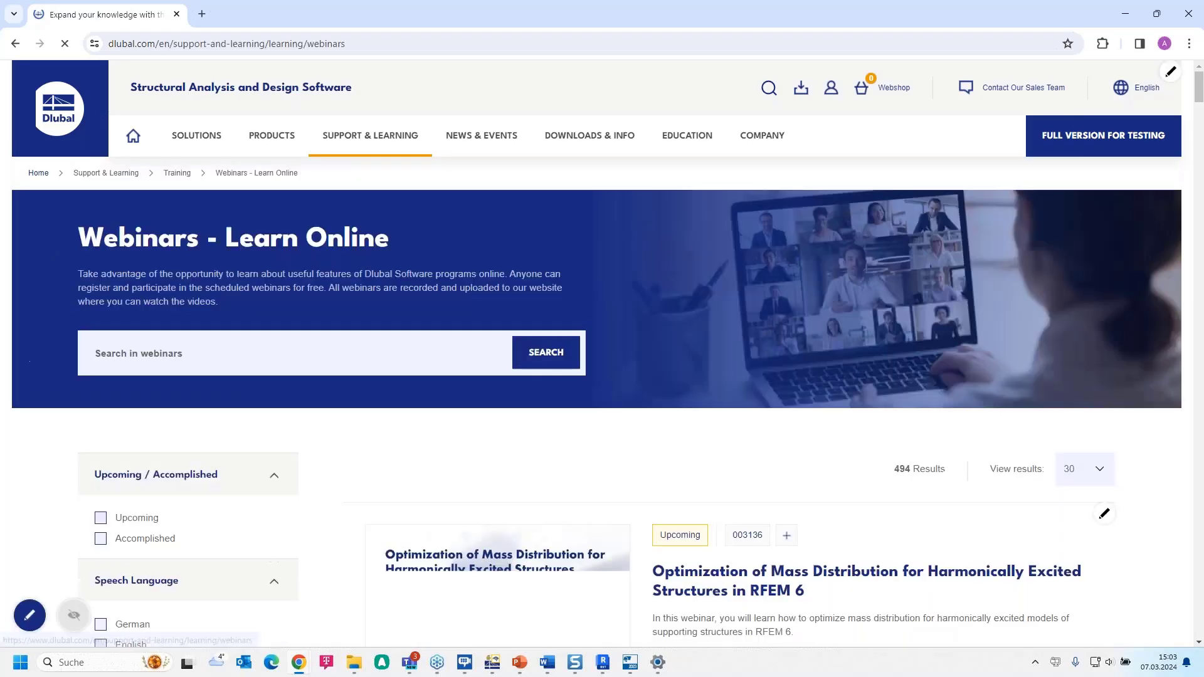
- Find the accomplished webinar "Design of Masonry Structures in RFEM 6 Using FE Analysis" in the webinar list and open its page
scroll(666, 424, "down", 4)
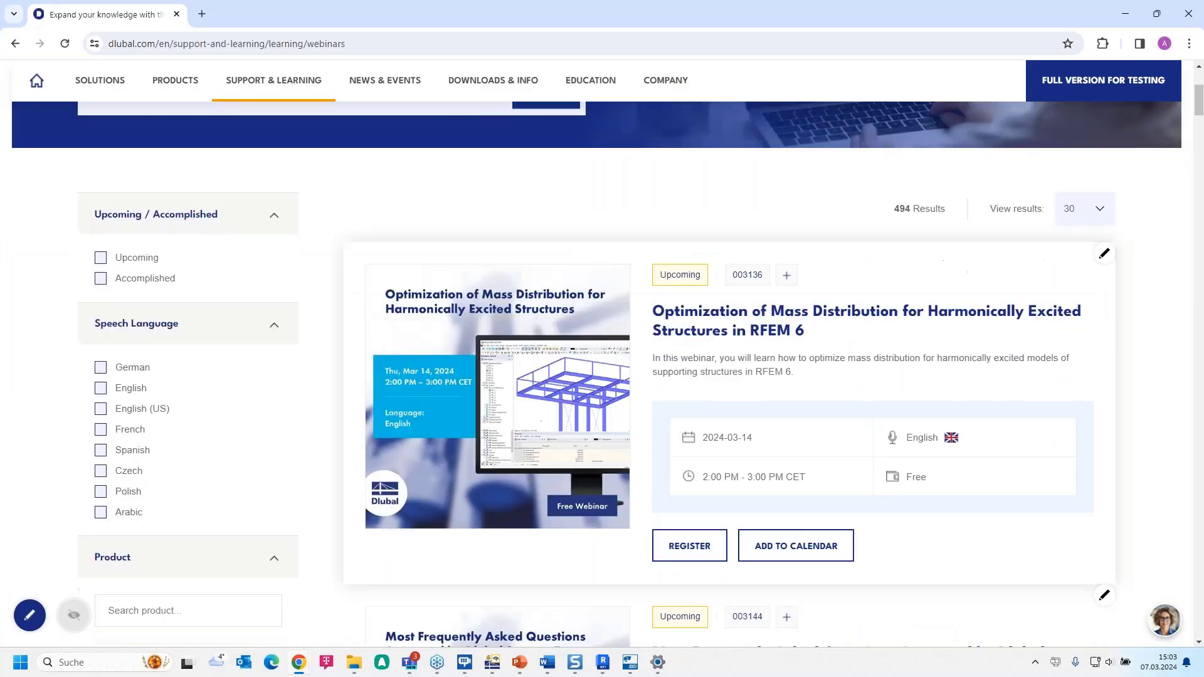
scroll(752, 328, "down", 9)
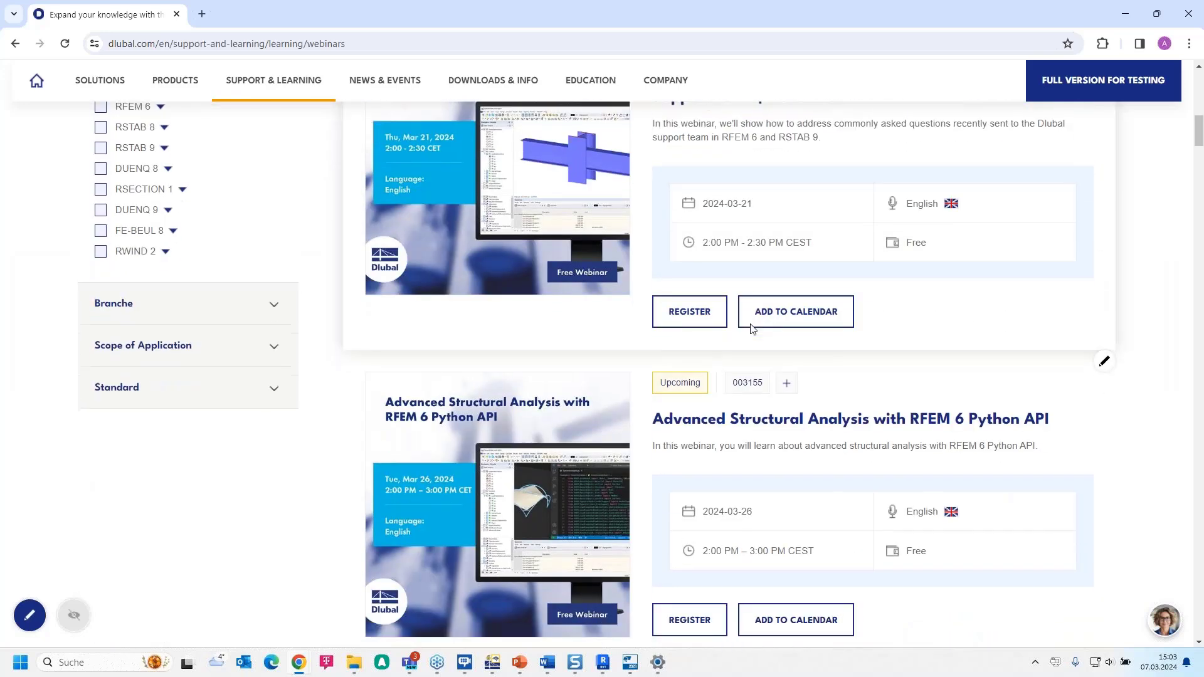
scroll(752, 327, "down", 17)
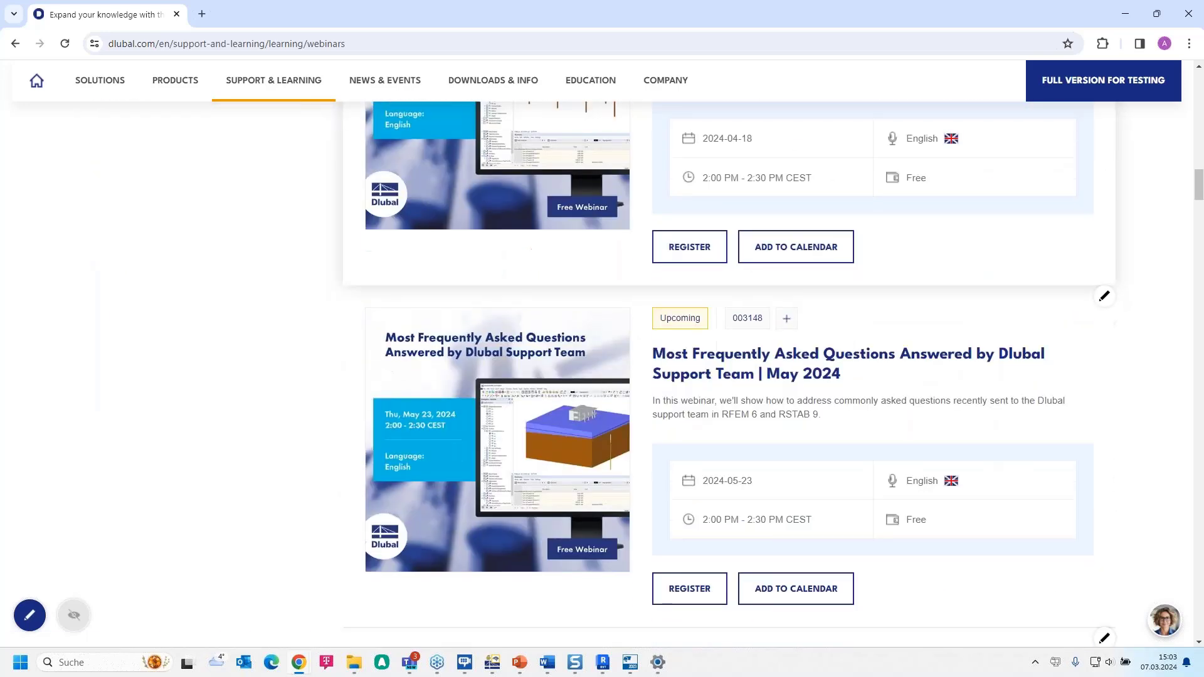
scroll(801, 222, "down", 13)
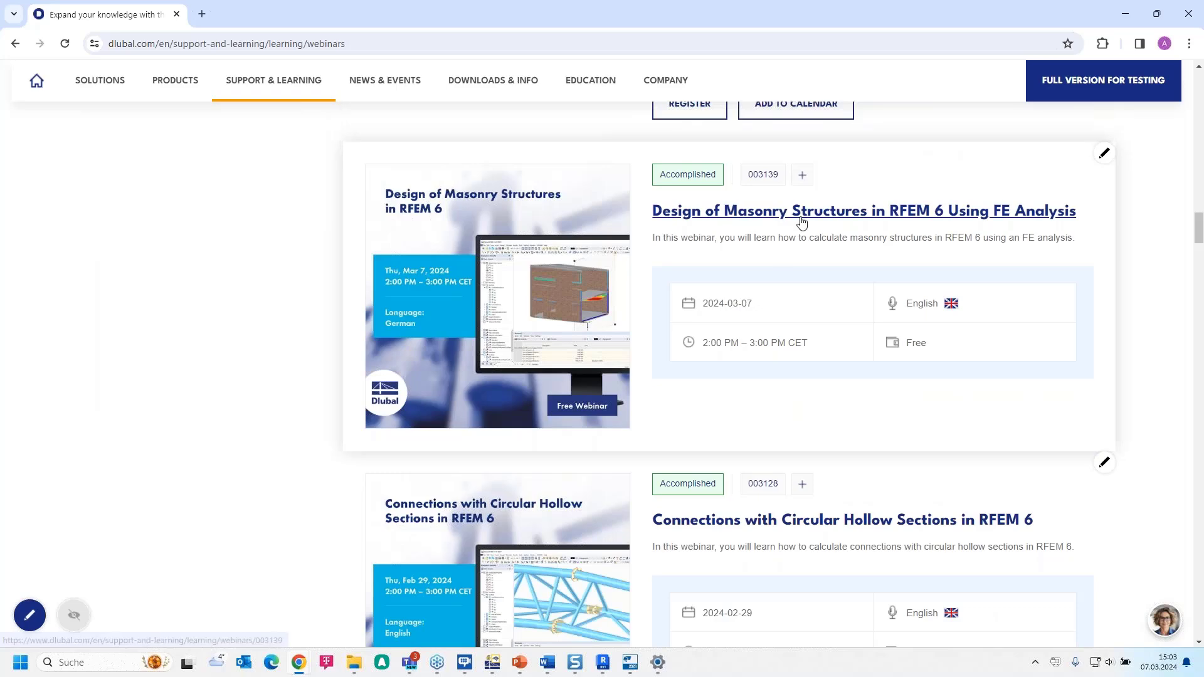
left_click(801, 218)
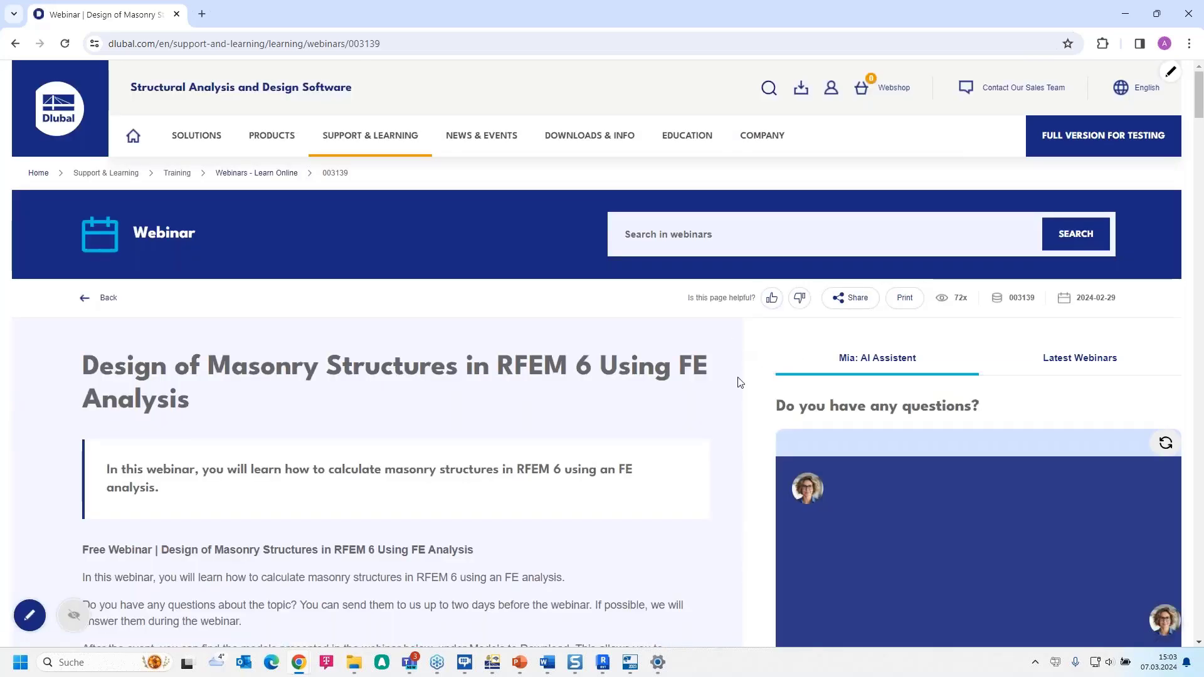
- Look through the masonry webinar's page, from its time schedule to the Videos and Models to Download sections
scroll(734, 385, "down", 6)
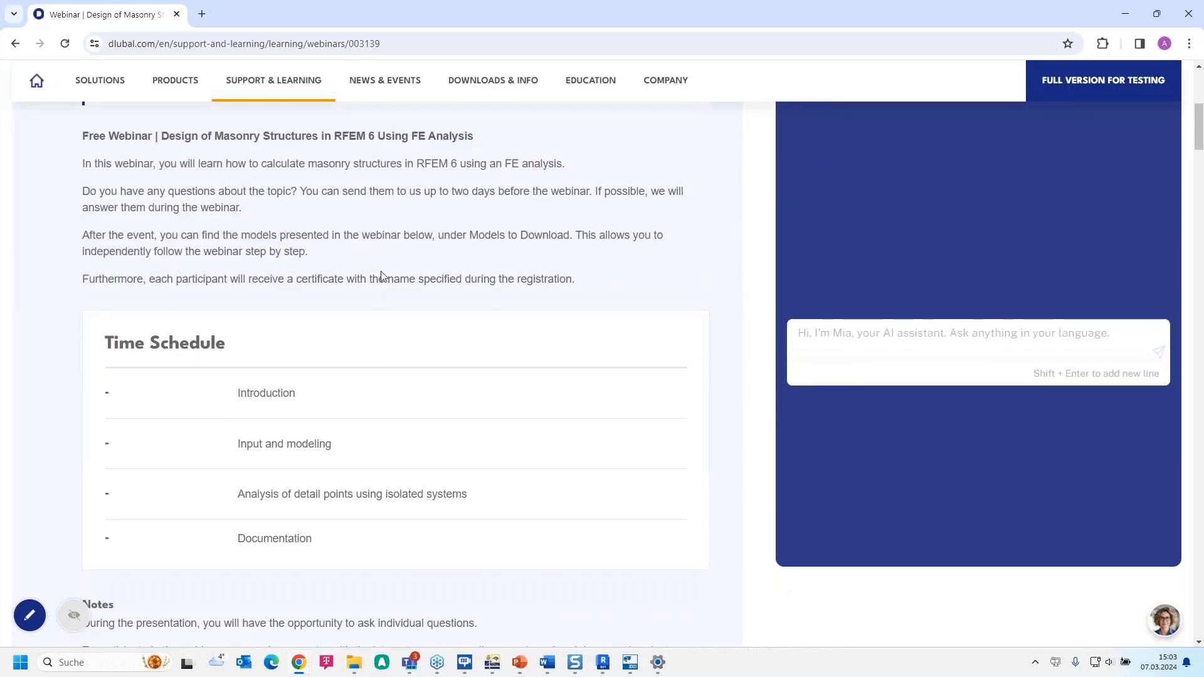
scroll(383, 277, "down", 7)
scroll(383, 277, "down", 15)
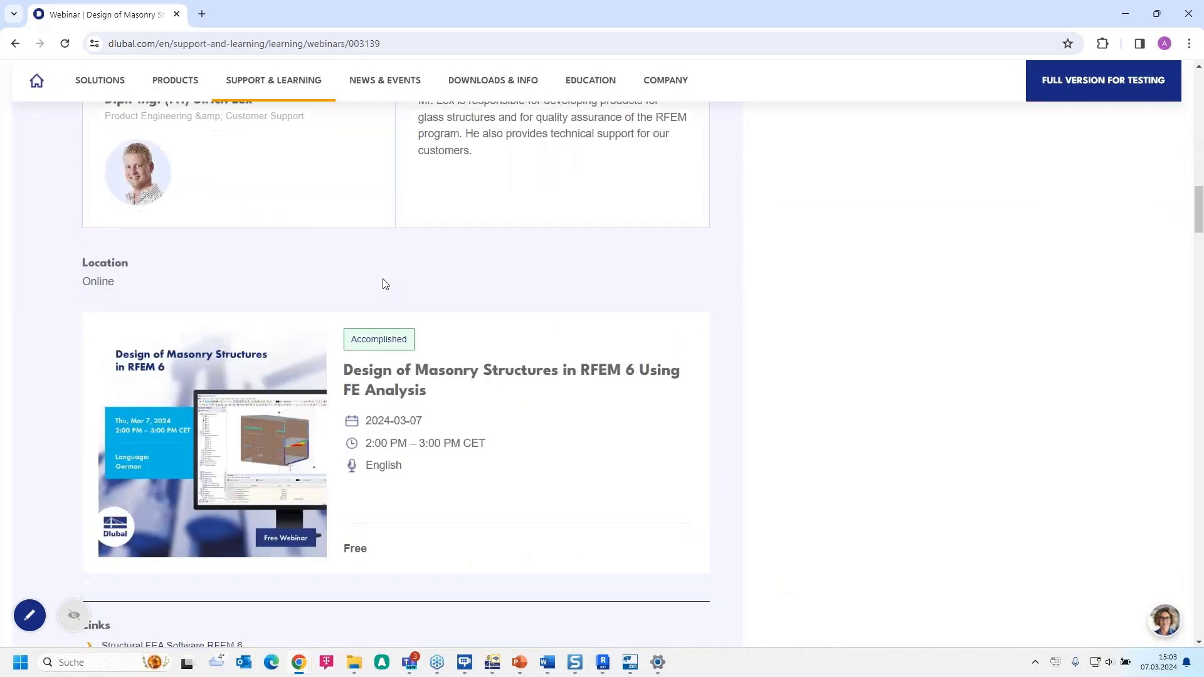
scroll(384, 285, "down", 15)
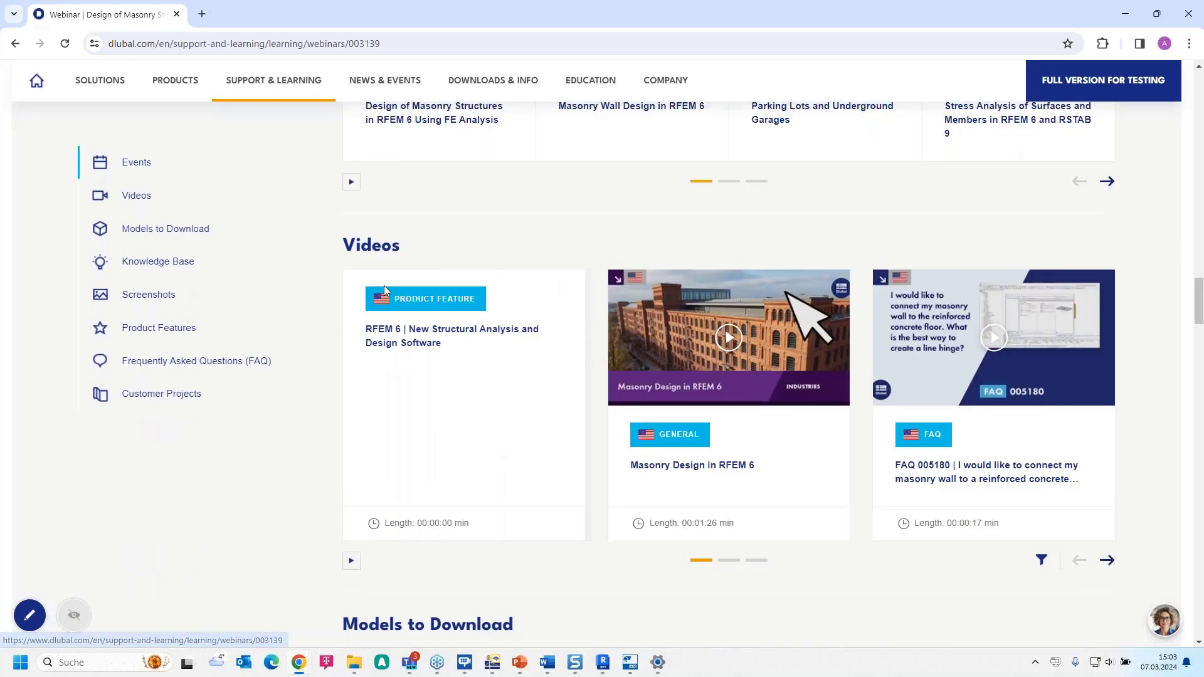